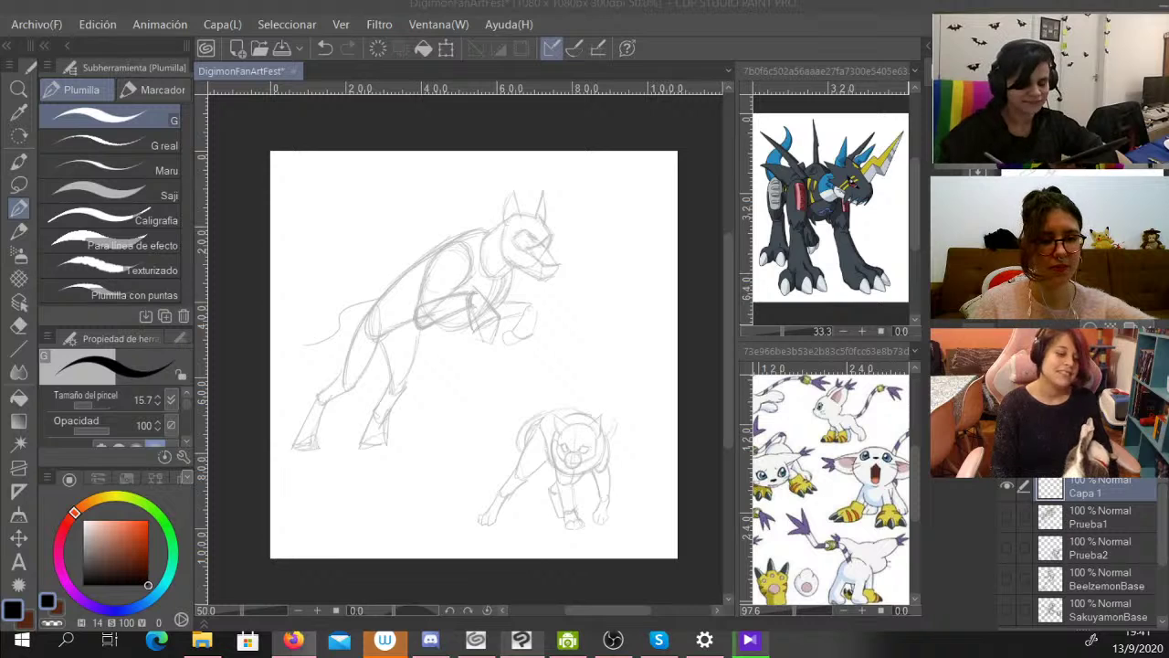
left_click_drag(473, 354, 481, 347)
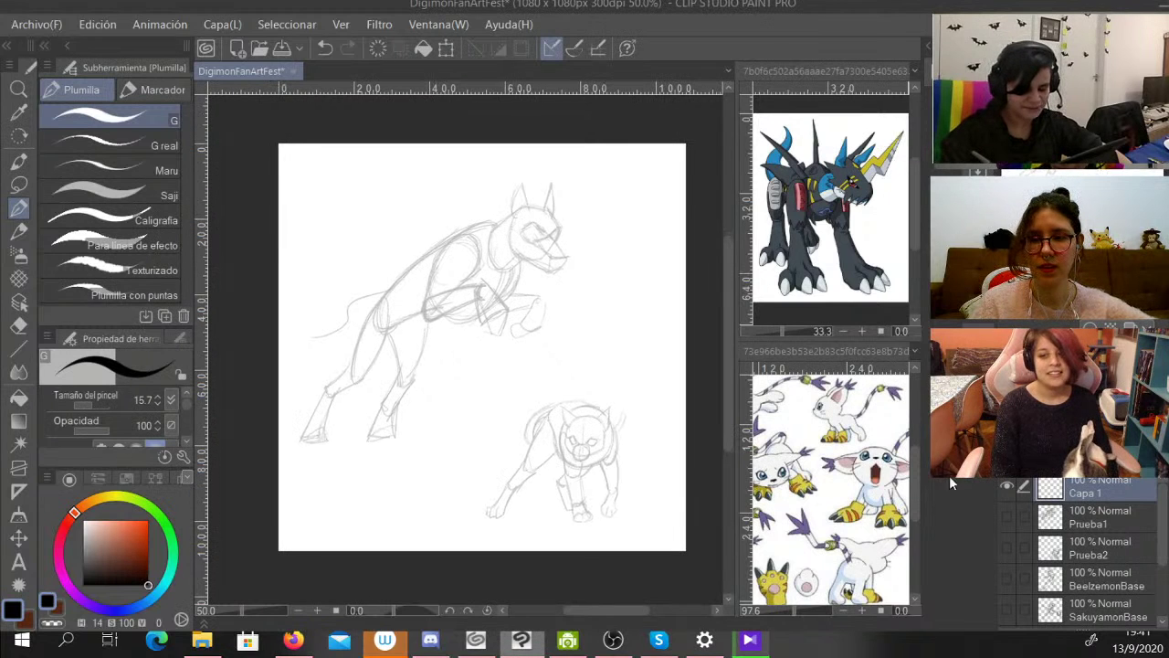
left_click(685, 610)
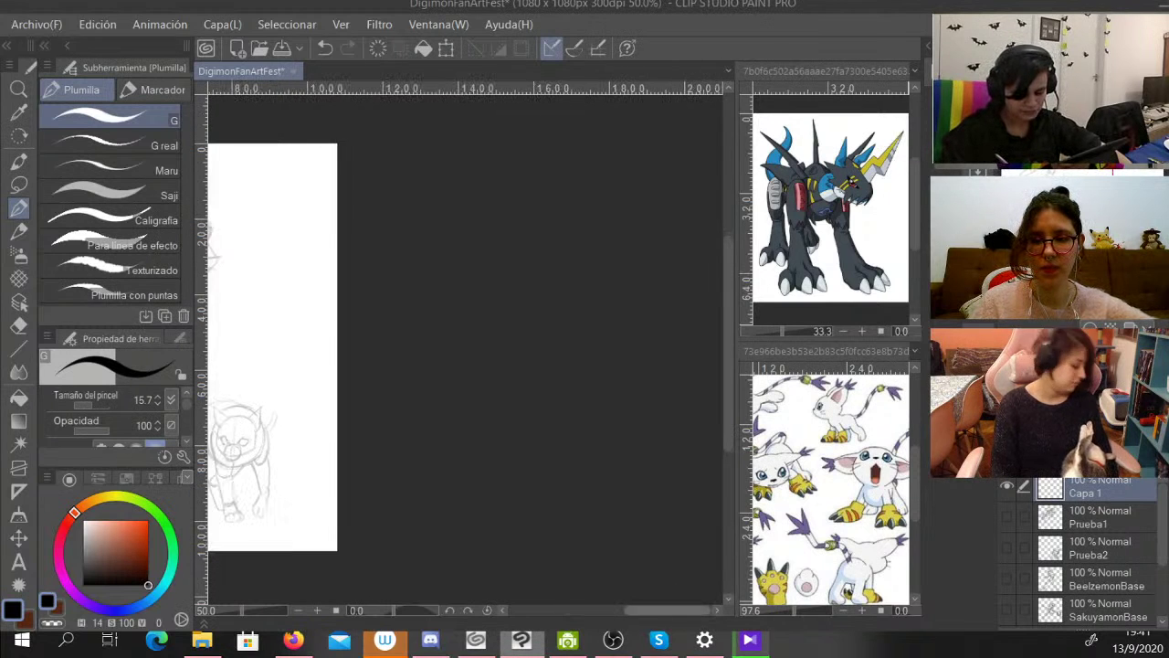
scroll(482, 347, "left", 6)
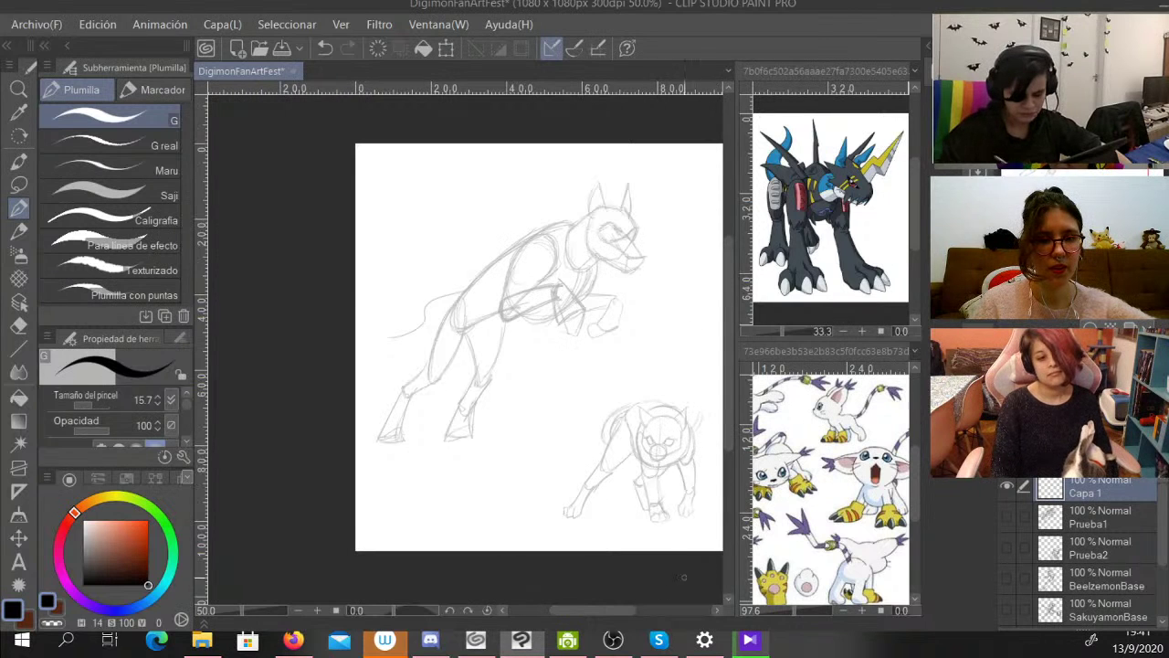
scroll(710, 494, "right", 1)
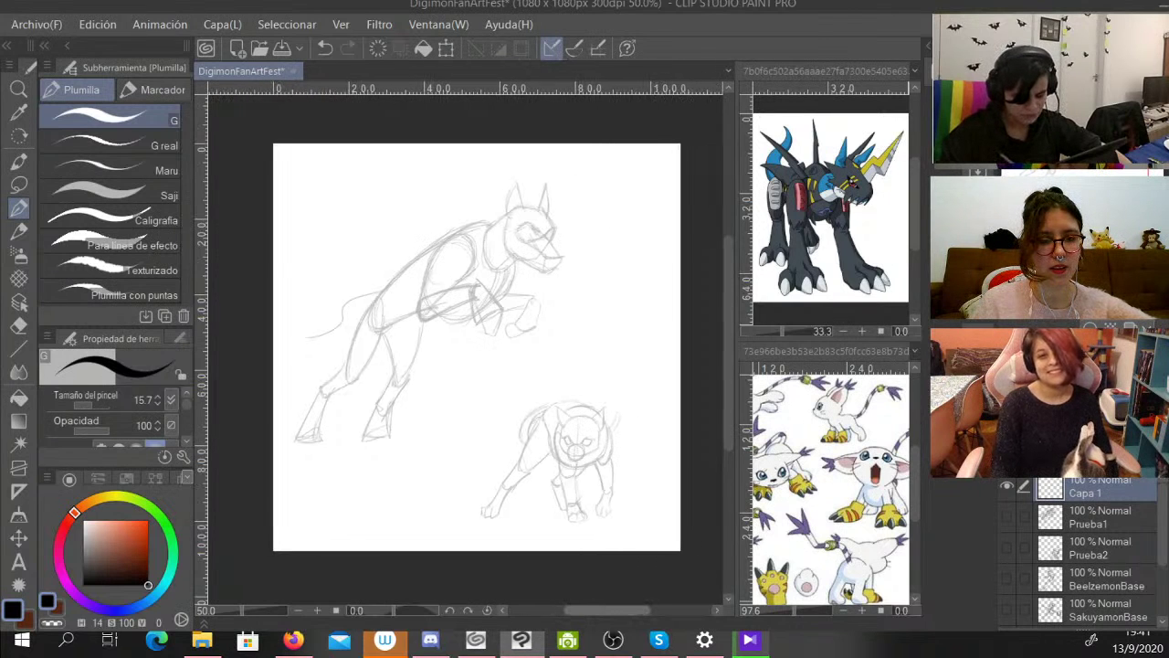
Ink a black arc along the top of the small crouching cat's head with the G pen on the Capa 1 layer.
key("ctrl+plus")
key("ctrl+plus")
mouse_move(466, 347)
left_mouse_down()
mouse_move(599, 360)
mouse_move(444, 384)
mouse_move(358, 218)
left_mouse_up()
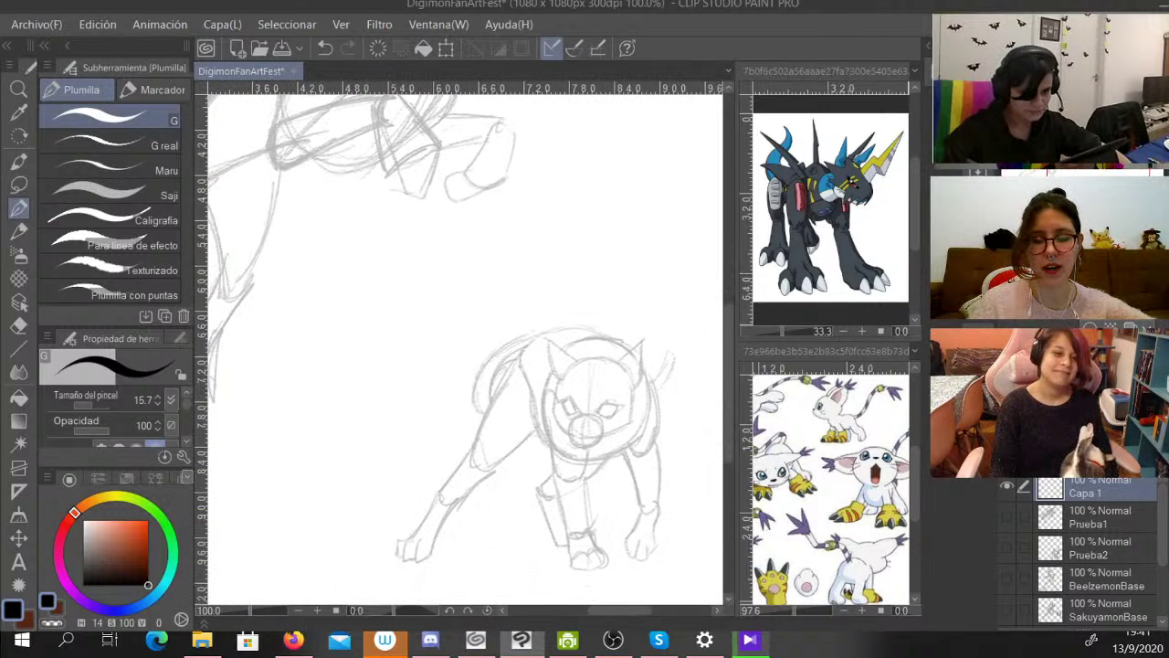
key("ctrl+plus")
mouse_move(466, 347)
left_mouse_down()
mouse_move(476, 289)
mouse_move(388, 207)
mouse_move(400, 213)
left_mouse_up()
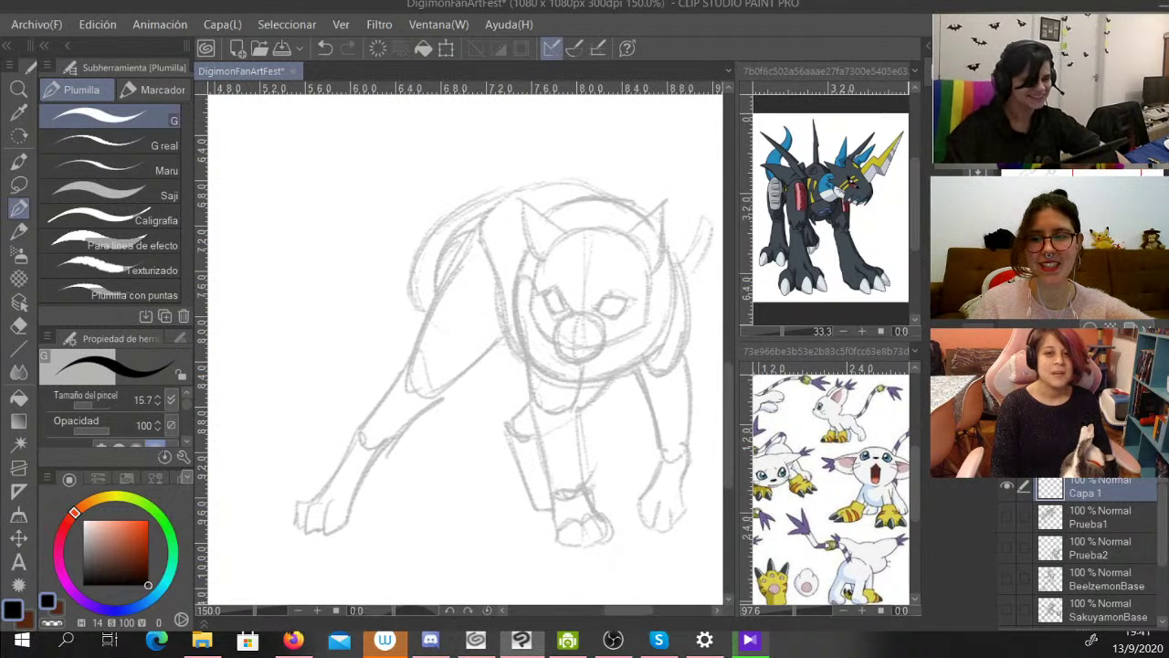
scroll(474, 379, "up", 1)
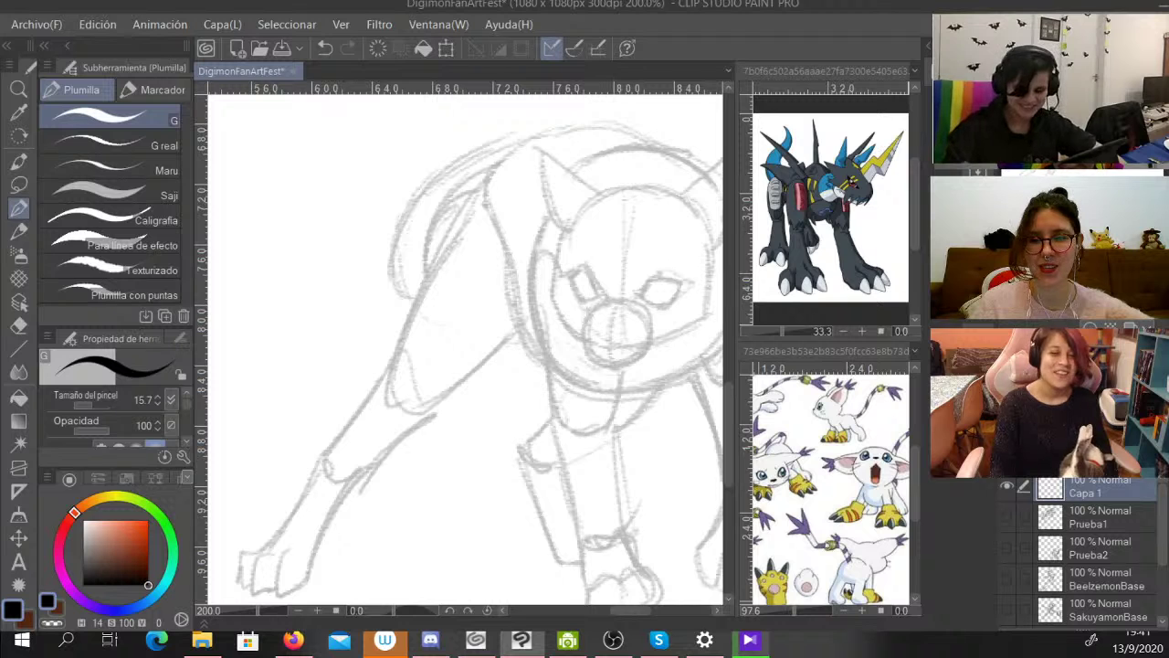
mouse_move(512, 357)
left_mouse_down()
mouse_move(407, 338)
mouse_move(420, 347)
left_mouse_up()
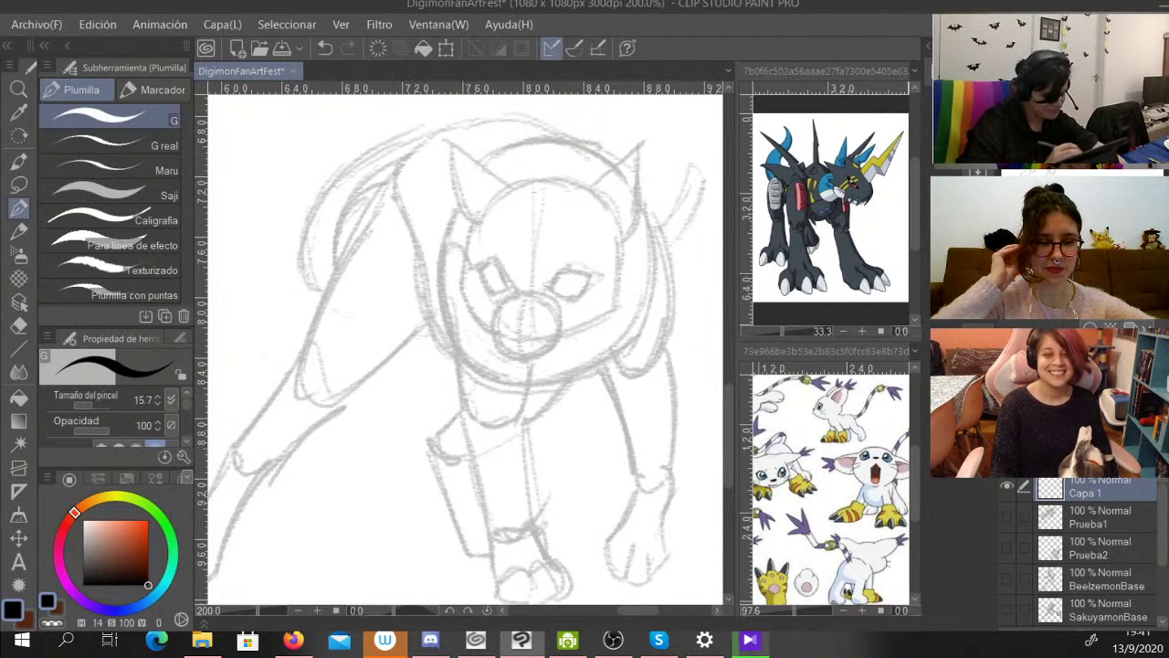
key("ctrl+minus")
left_click_drag(636, 610, 621, 610)
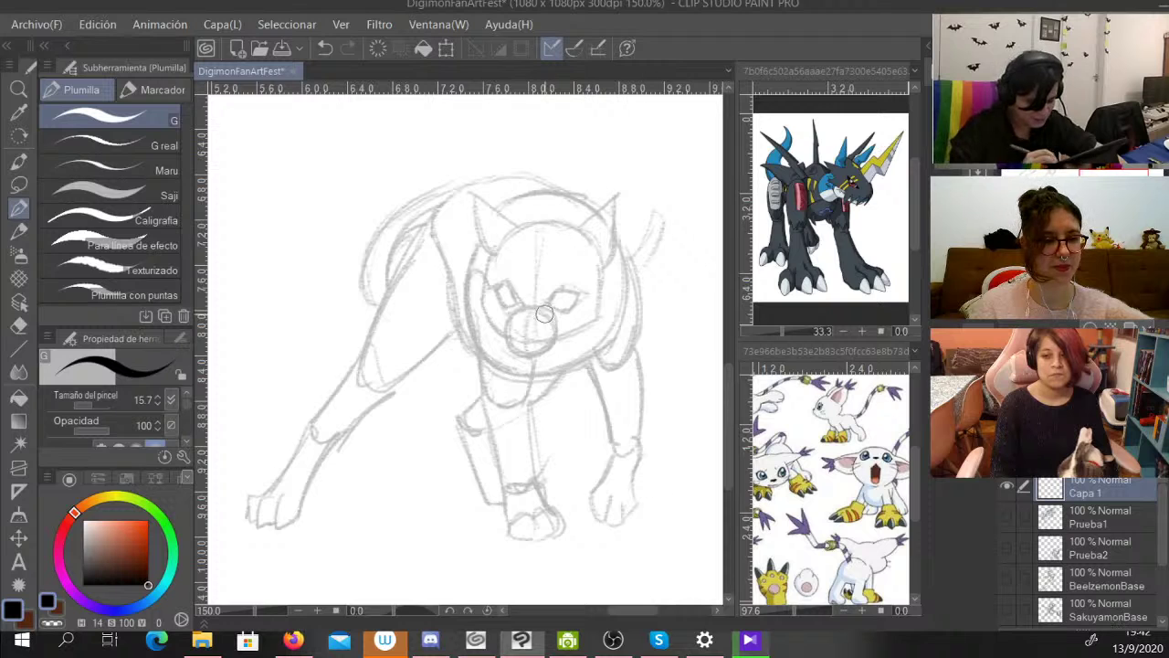
mouse_move(527, 222)
left_mouse_down()
mouse_move(560, 225)
mouse_move(512, 224)
left_mouse_up()
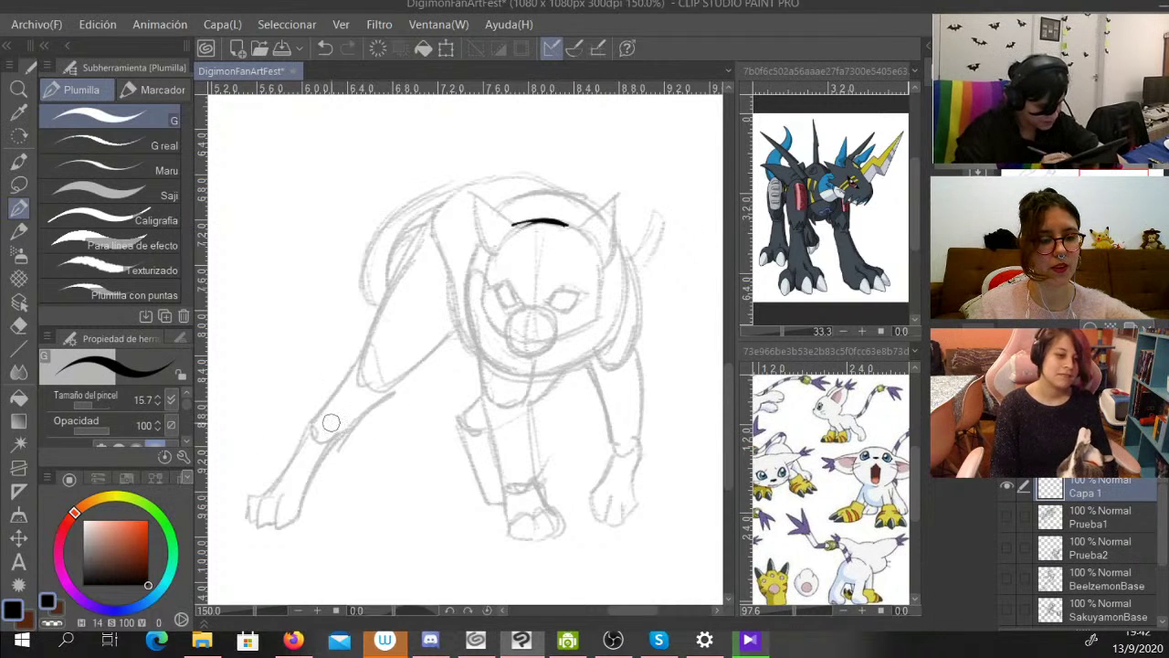
Set the brush size to 10 and ink the cat's rounded head outline along the cheeks, chin and crown.
key("bracketleft")
key("bracketleft")
key("bracketleft")
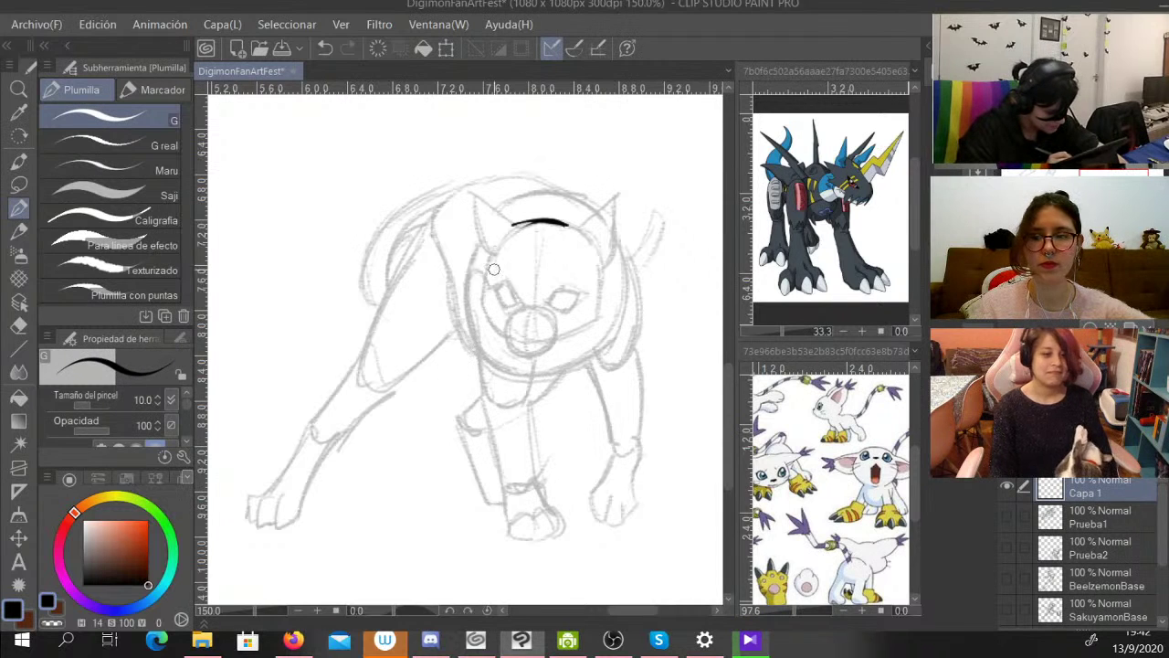
mouse_move(549, 219)
left_mouse_down()
mouse_move(502, 234)
mouse_move(467, 318)
mouse_move(527, 353)
mouse_move(466, 318)
mouse_move(521, 358)
mouse_move(598, 338)
left_mouse_up()
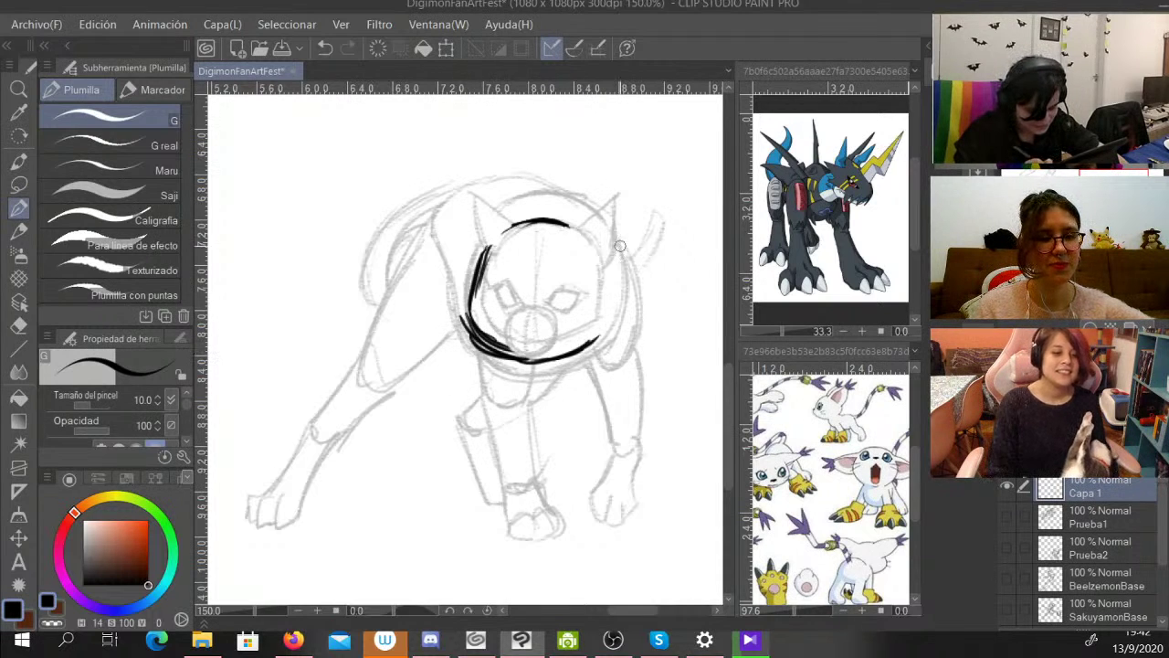
mouse_move(598, 247)
left_mouse_down()
mouse_move(606, 325)
mouse_move(613, 316)
mouse_move(580, 353)
left_mouse_up()
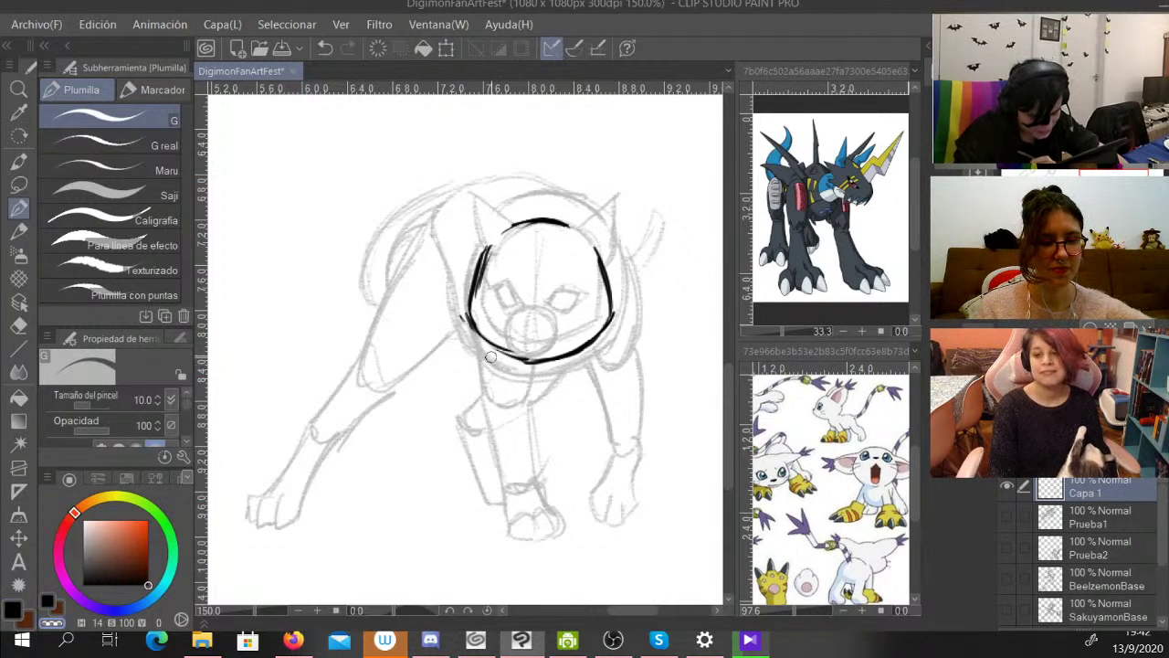
left_click(12, 609)
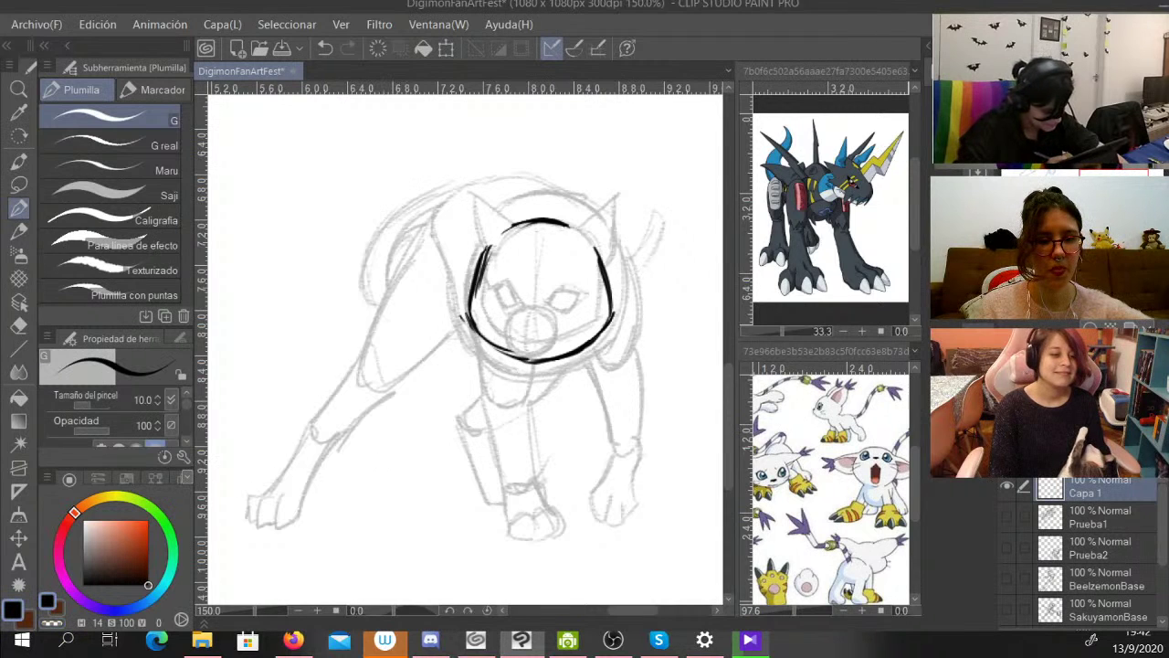
mouse_move(480, 261)
left_mouse_down()
mouse_move(488, 344)
mouse_move(524, 359)
mouse_move(568, 356)
mouse_move(598, 336)
left_mouse_up()
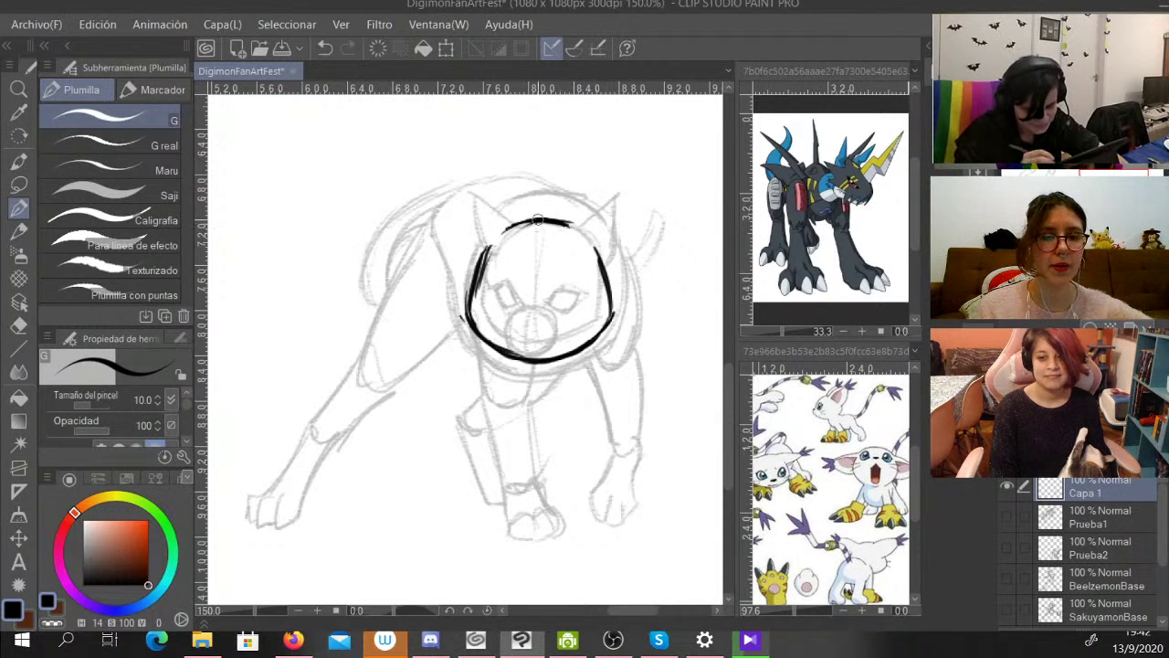
mouse_move(507, 230)
left_mouse_down()
mouse_move(474, 287)
mouse_move(507, 232)
mouse_move(489, 240)
mouse_move(535, 220)
mouse_move(518, 222)
mouse_move(589, 228)
left_mouse_up()
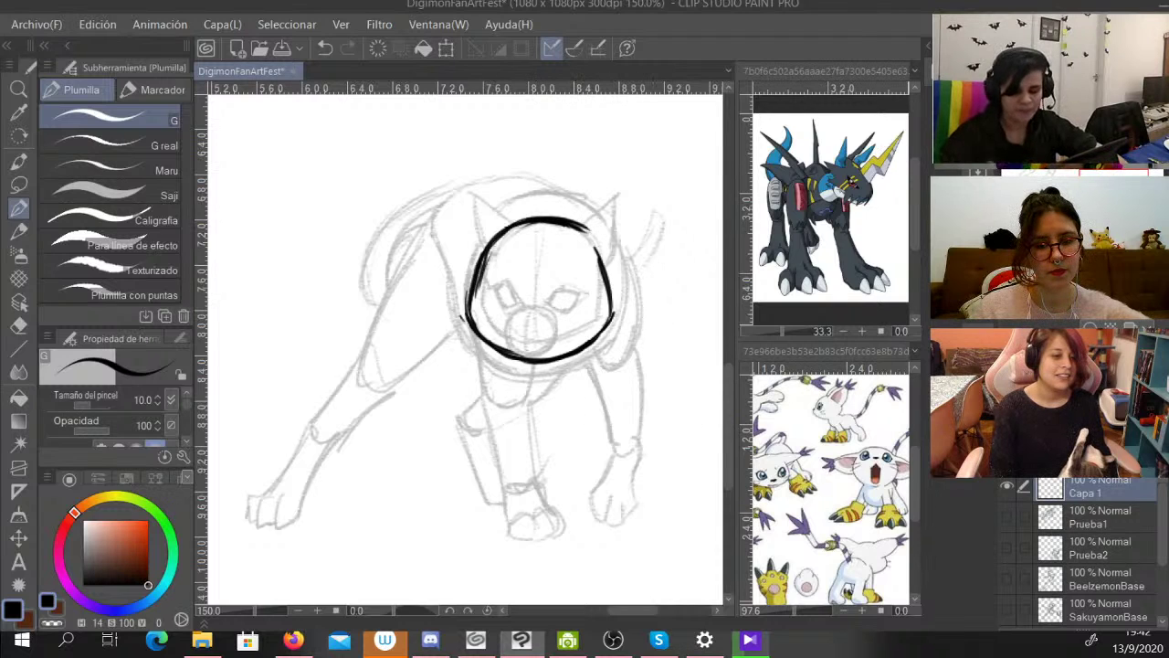
Review the detailed sketches on the Prueba1 and Prueba2 layers with Capa 1 hidden, and hide both test layers again.
key("Delete")
key("ctrl+minus")
key("ctrl+minus")
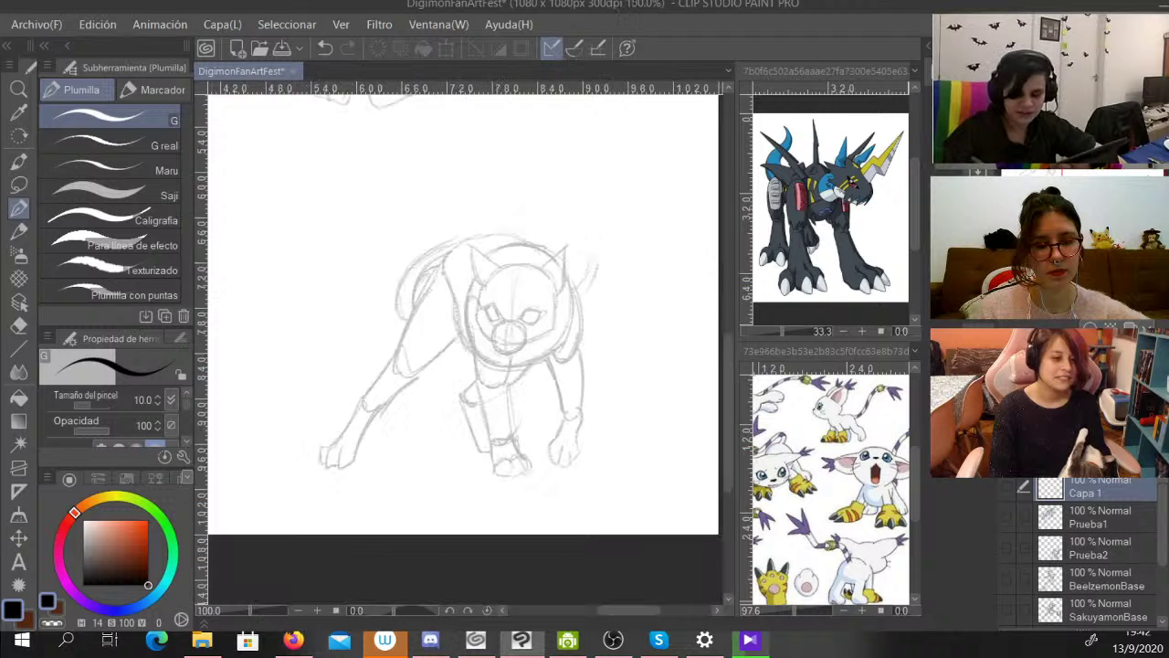
mouse_move(429, 319)
left_mouse_down()
mouse_move(499, 377)
mouse_move(542, 451)
left_mouse_up()
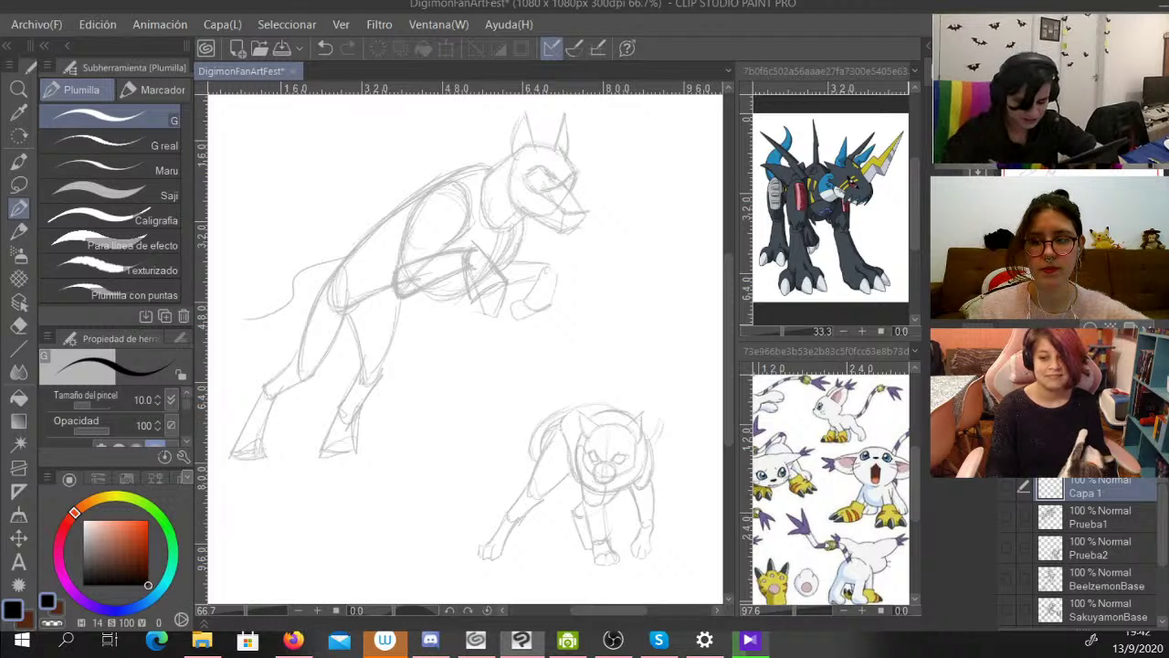
left_click_drag(608, 610, 609, 610)
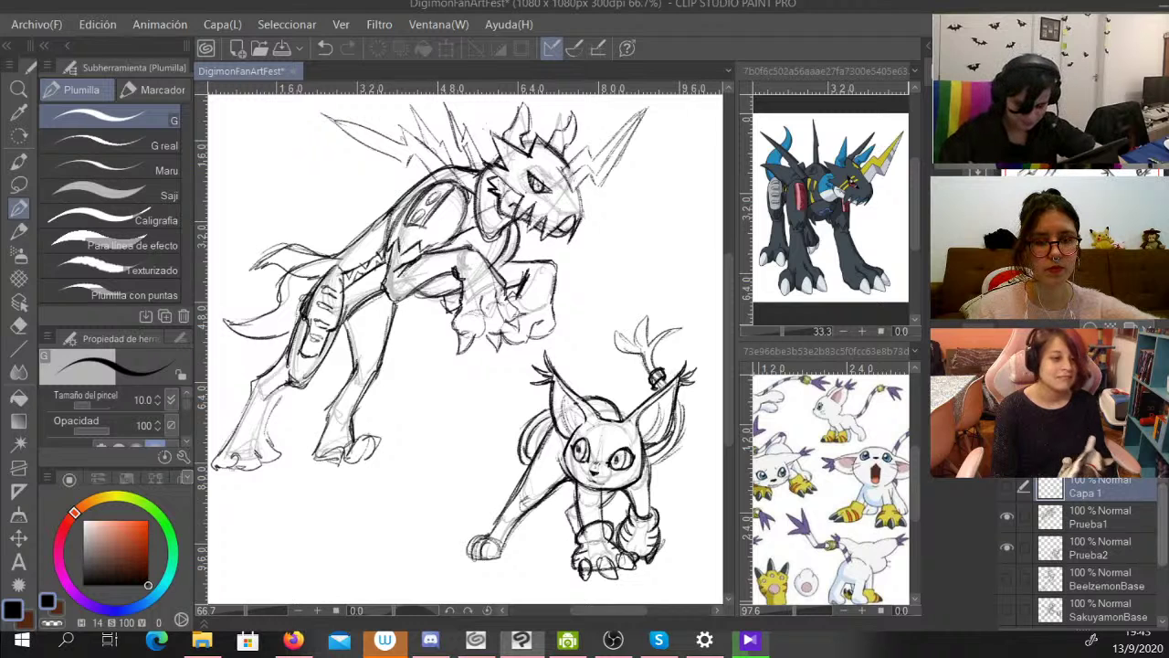
scroll(1086, 548, "down", 2)
scroll(1086, 548, "up", 2)
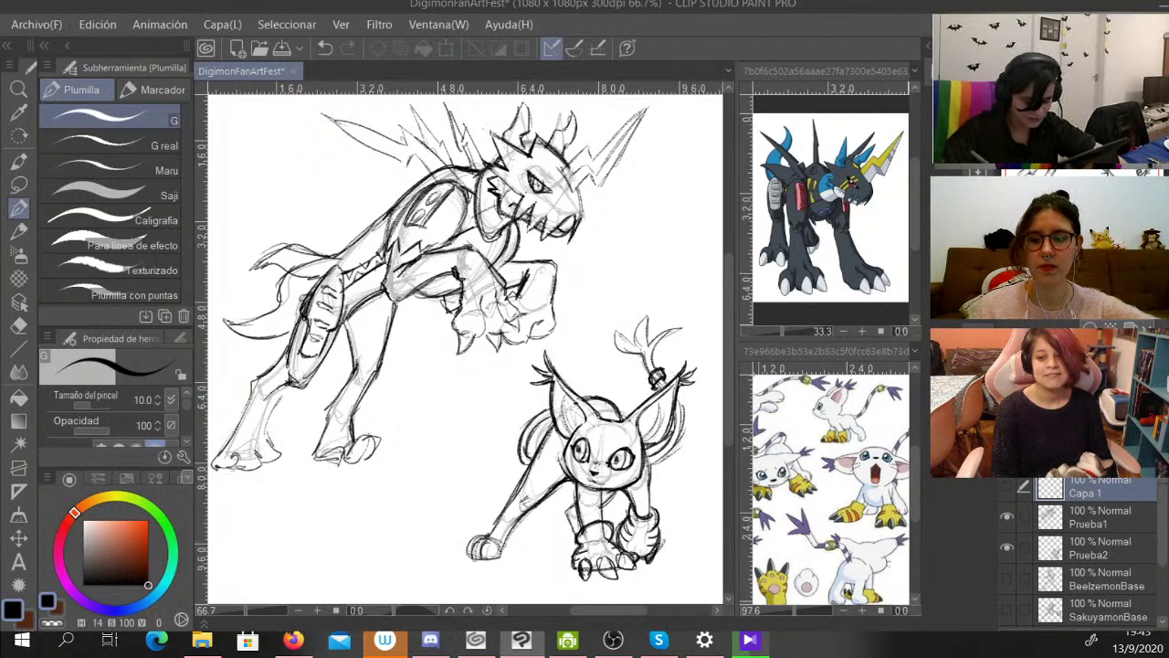
left_click(1006, 547)
left_click(1007, 516)
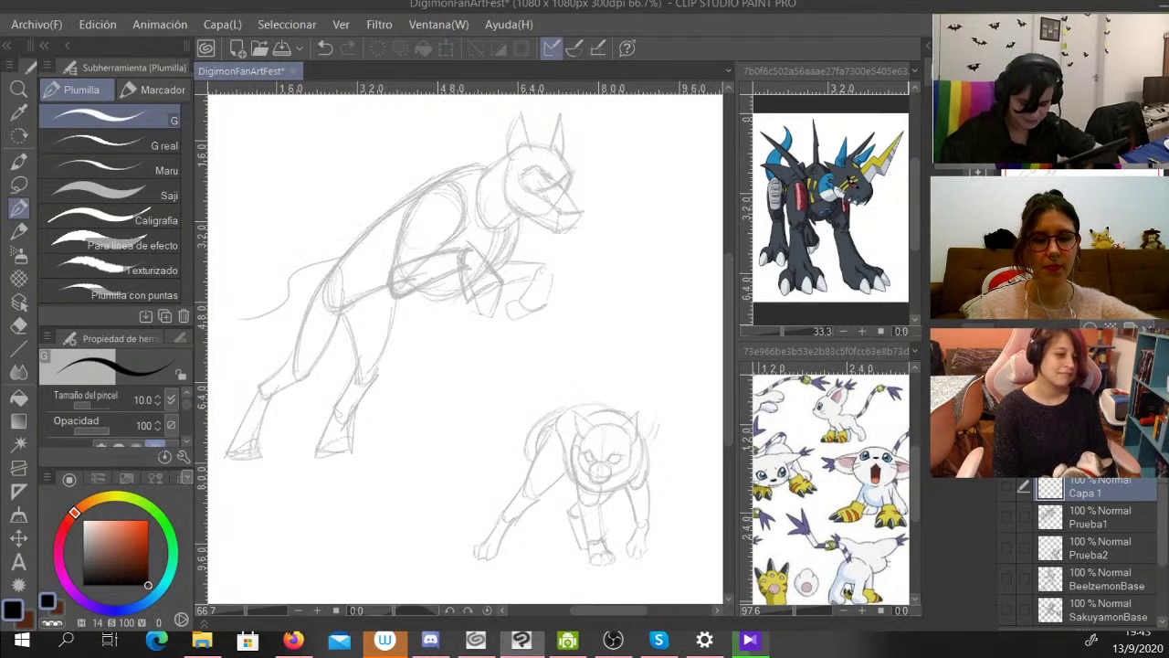
Compare the inked head with the base sketch by toggling the visibility of the Capa 1 layer.
left_click_drag(603, 422, 598, 424)
key("ctrl+plus")
key("ctrl+plus")
key("ctrl+plus")
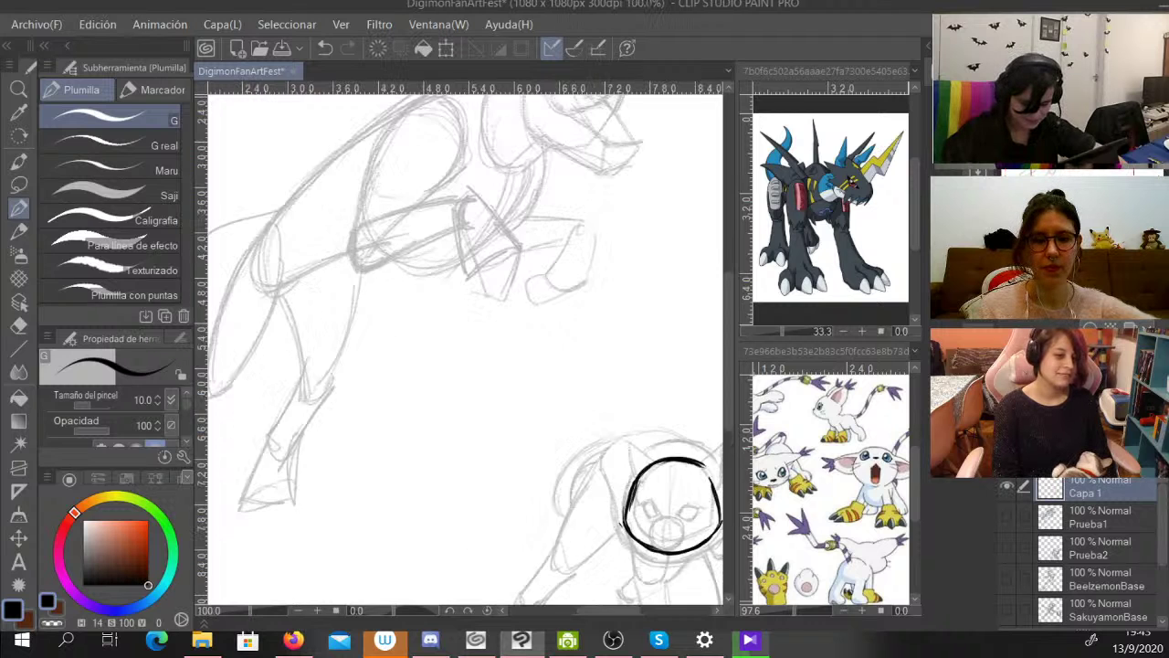
mouse_move(630, 548)
left_mouse_down()
mouse_move(557, 198)
mouse_move(327, 182)
mouse_move(291, 190)
left_mouse_up()
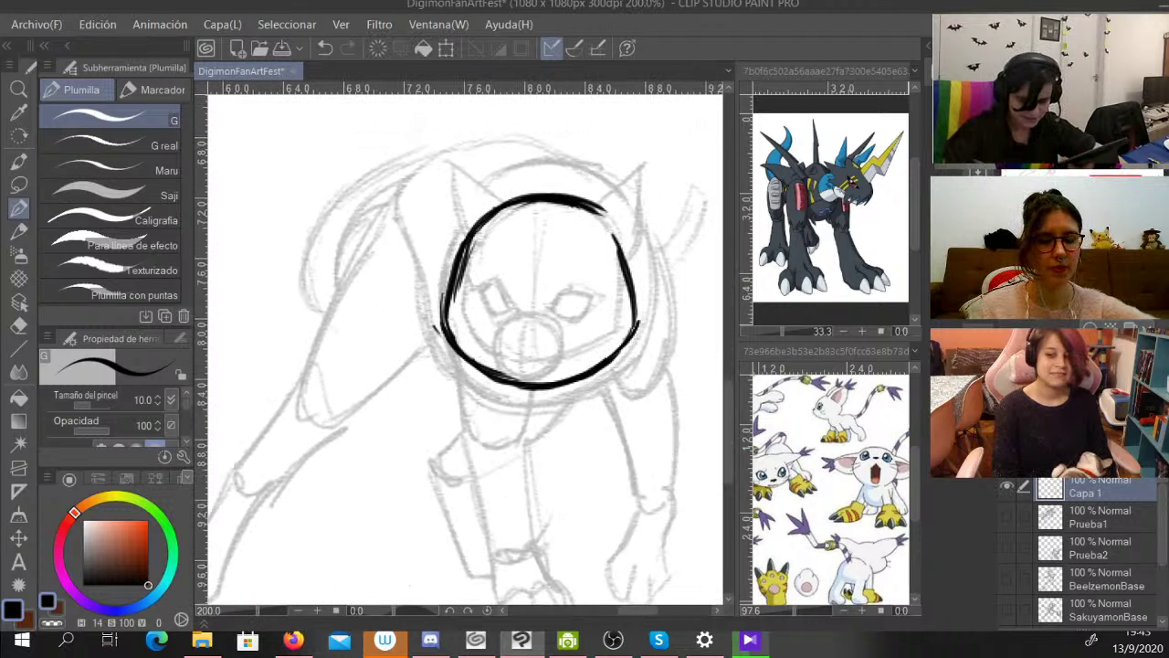
key("ctrl+minus")
left_click(1007, 487)
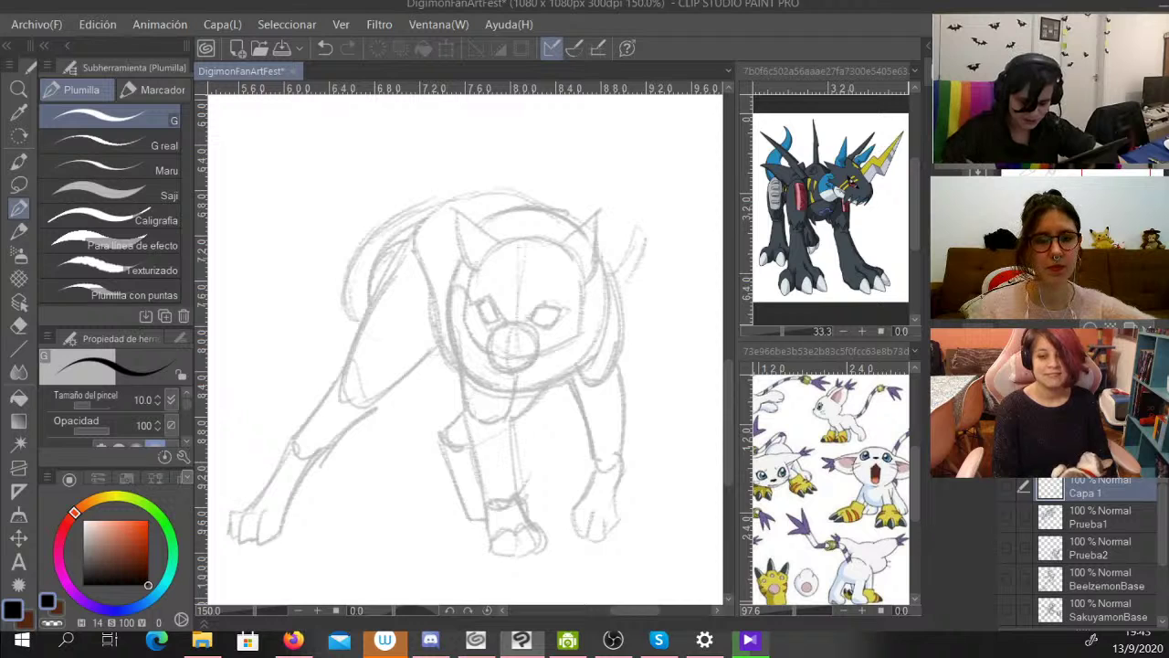
key("ctrl+minus")
left_click_drag(475, 347, 498, 392)
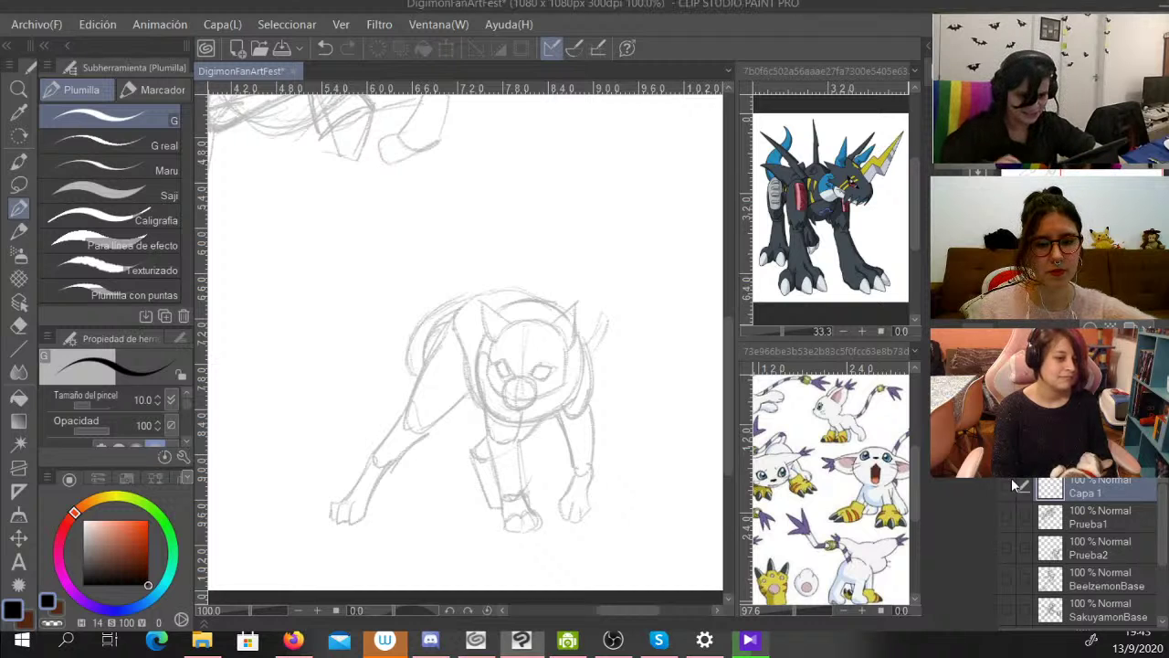
mouse_move(438, 347)
left_mouse_down()
mouse_move(615, 372)
mouse_move(594, 529)
mouse_move(654, 552)
left_mouse_up()
key("ctrl+minus")
mouse_move(511, 383)
left_mouse_down()
mouse_move(471, 327)
mouse_move(468, 336)
left_mouse_up()
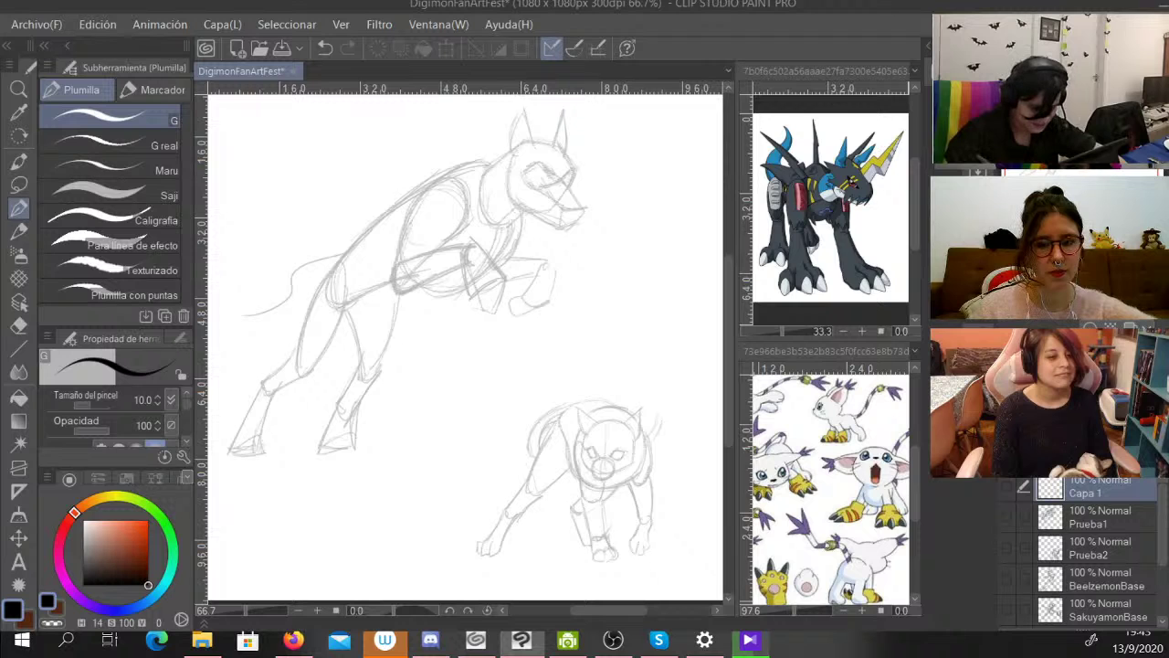
Show the Capa 1 layer and ink the outer contour from the cat's shoulder down the foreleg on the drawing's right.
left_click_drag(628, 423, 632, 431)
key("ctrl+plus")
key("ctrl+plus")
mouse_move(630, 493)
left_mouse_down()
mouse_move(509, 339)
mouse_move(359, 239)
left_mouse_up()
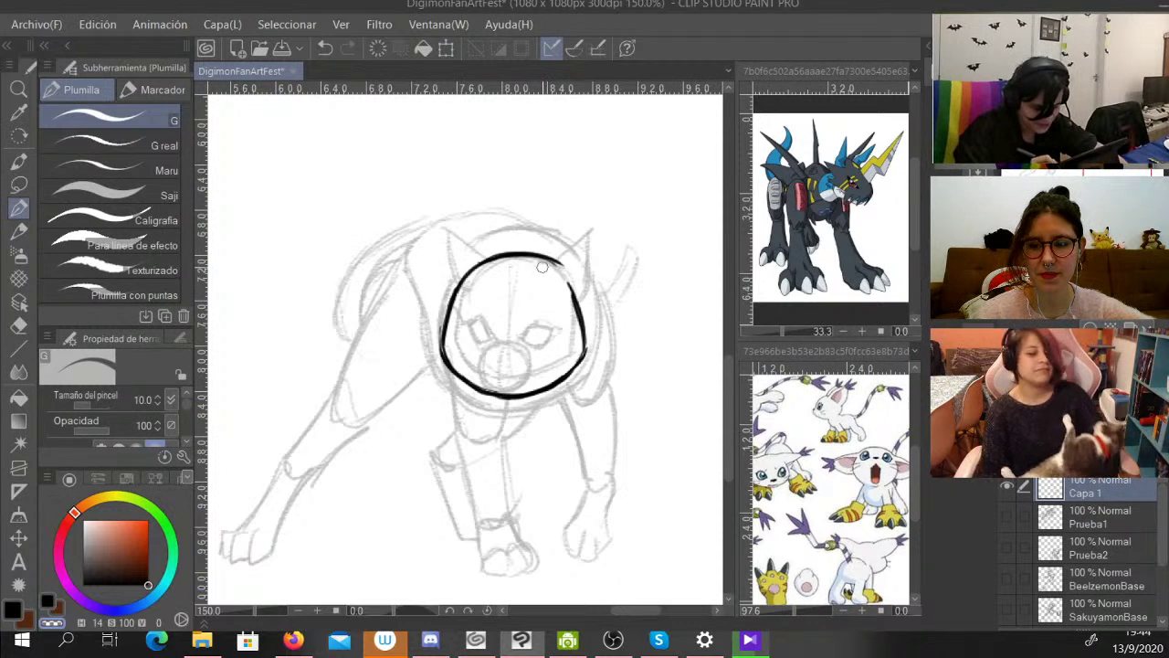
left_click(12, 610)
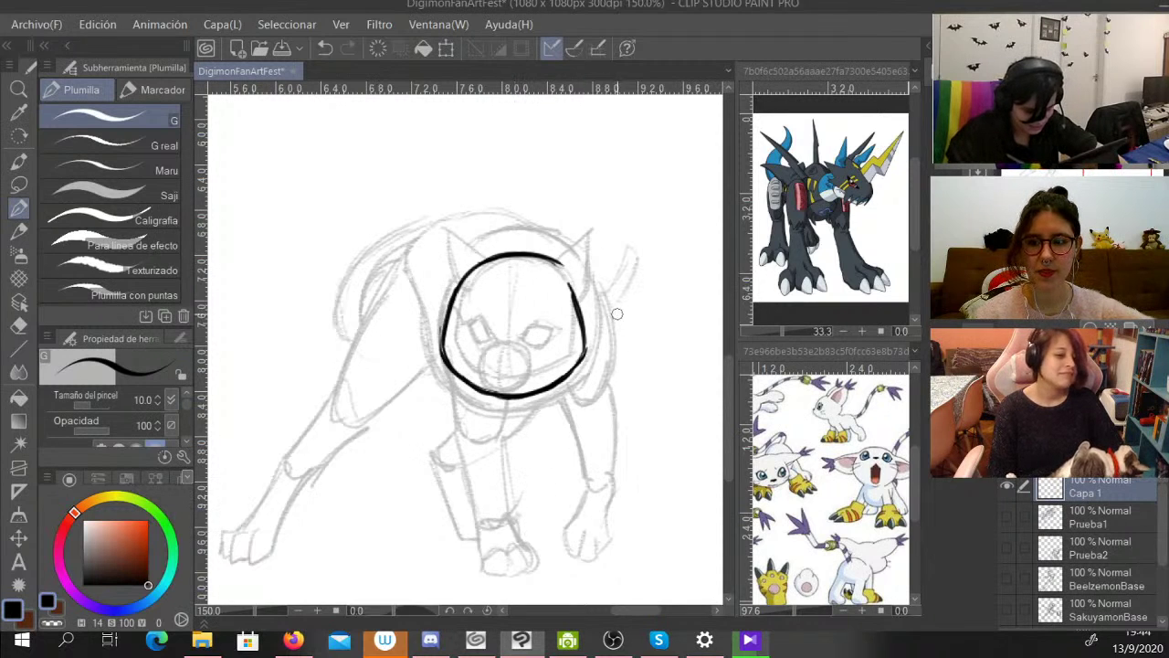
left_click_drag(587, 281, 610, 387)
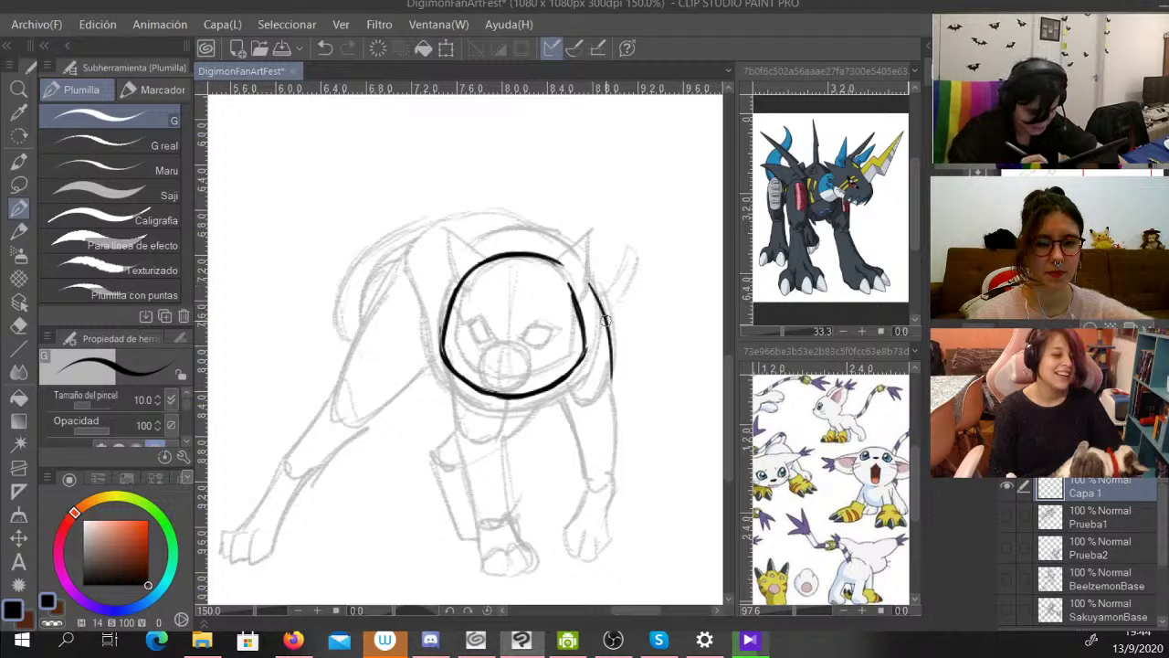
left_click_drag(599, 314, 612, 432)
left_click_drag(610, 372, 616, 445)
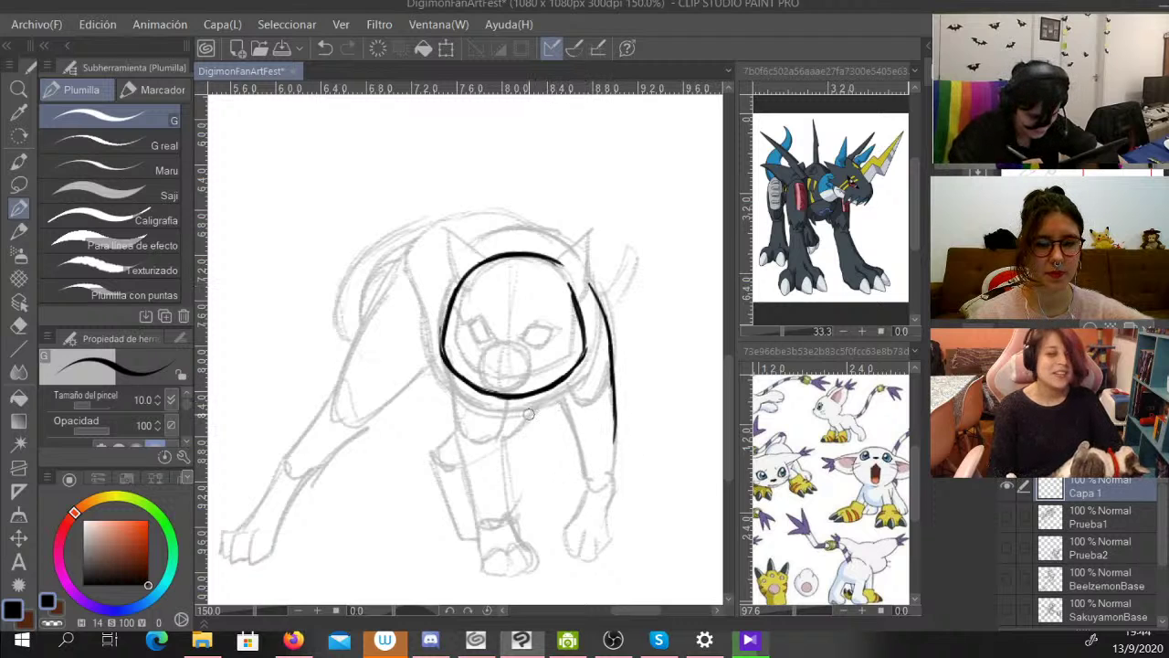
Ink the chest line, the inner edge of the same foreleg and the flared glove cuff at its wrist.
mouse_move(504, 418)
left_mouse_down()
mouse_move(561, 399)
mouse_move(587, 484)
mouse_move(617, 476)
mouse_move(587, 484)
mouse_move(621, 474)
left_mouse_up()
mouse_move(614, 417)
left_mouse_down()
mouse_move(615, 477)
mouse_move(629, 475)
mouse_move(620, 494)
left_mouse_up()
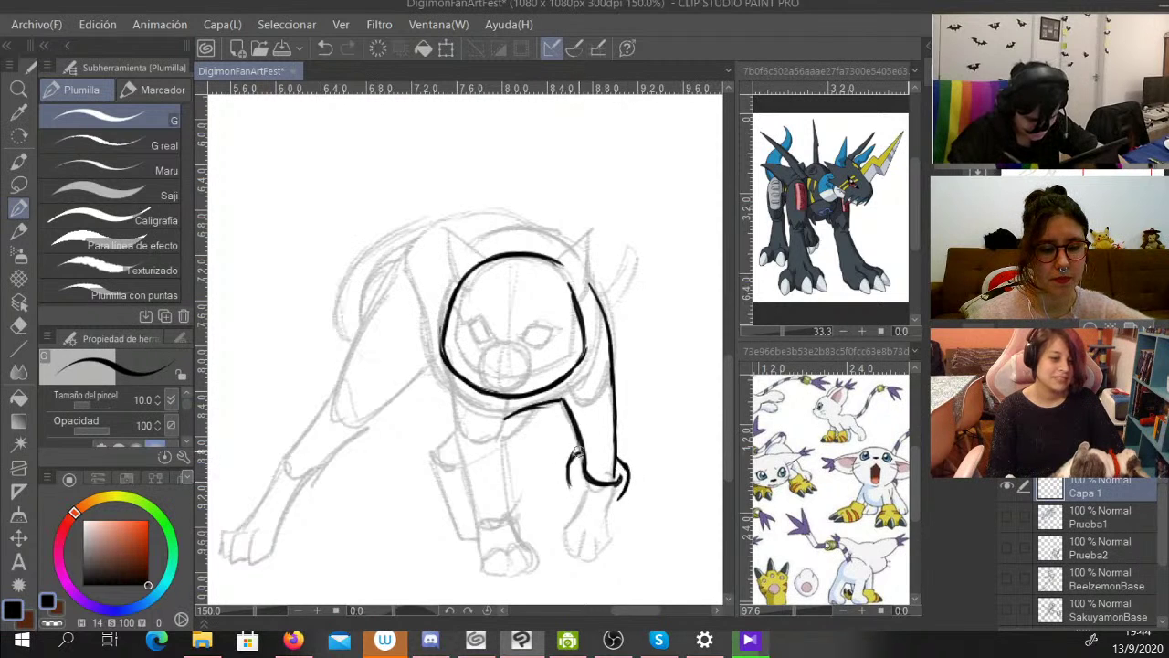
left_click_drag(576, 451, 569, 482)
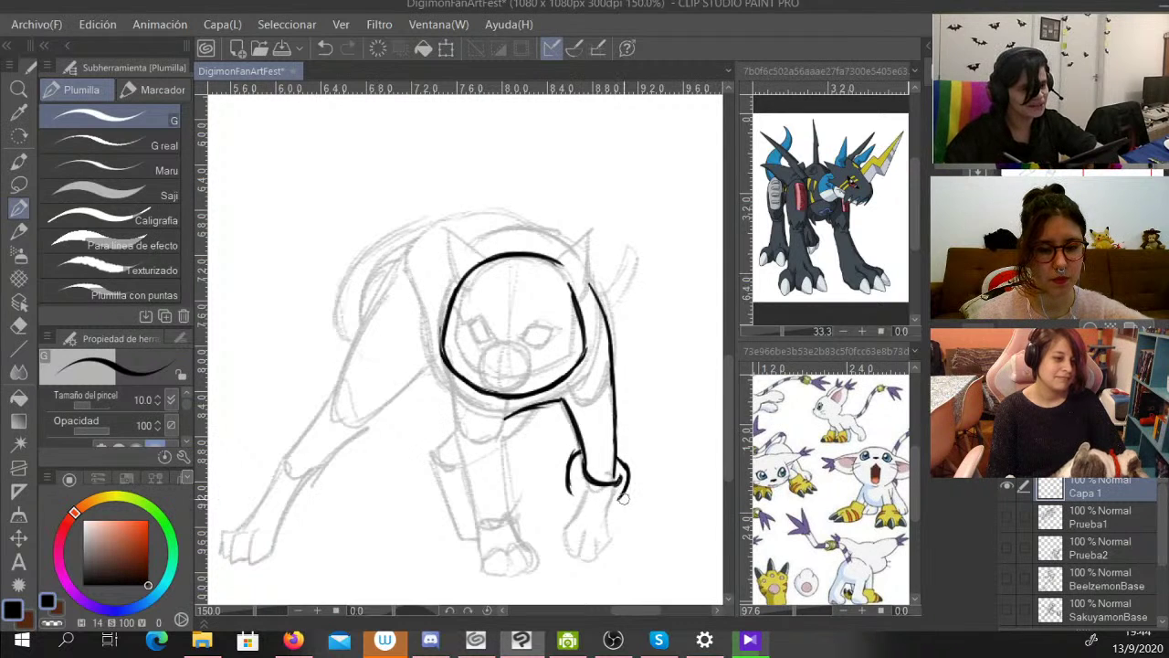
Ink the rounded glove paw below the cuff, adding pointed claws and short stripe marks along its edges.
mouse_move(561, 481)
left_mouse_down()
mouse_move(540, 507)
mouse_move(581, 554)
mouse_move(569, 551)
mouse_move(613, 541)
mouse_move(619, 520)
mouse_move(609, 548)
mouse_move(624, 489)
left_mouse_up()
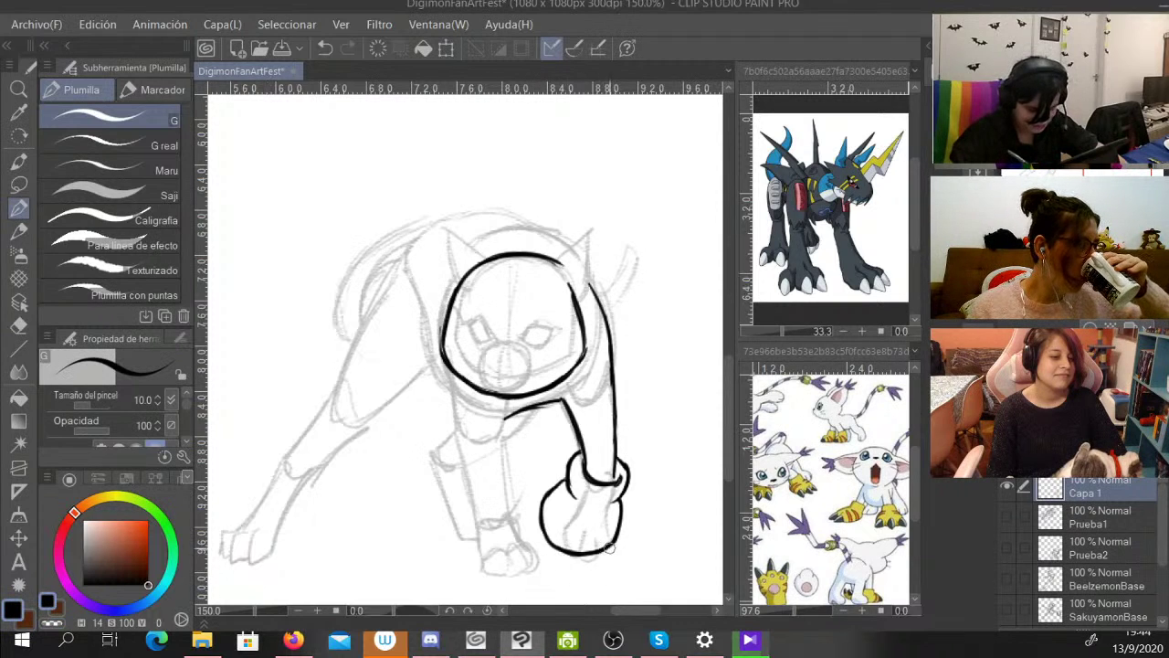
mouse_move(596, 562)
left_mouse_down()
mouse_move(605, 551)
mouse_move(583, 573)
mouse_move(551, 565)
mouse_move(537, 512)
mouse_move(544, 542)
left_mouse_up()
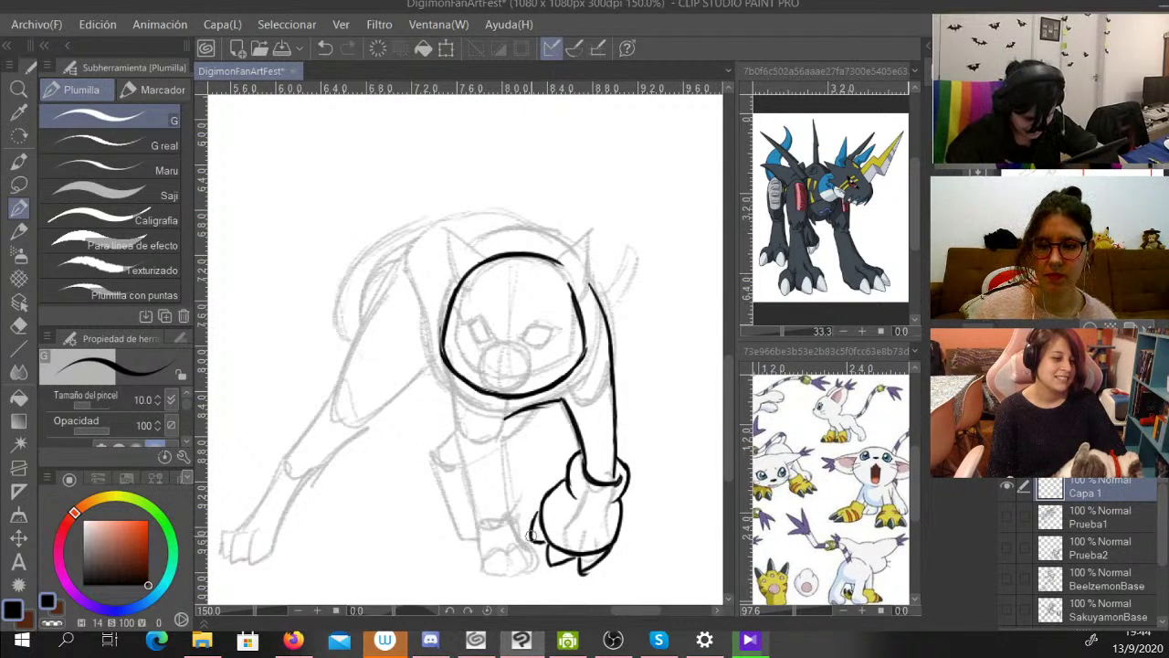
mouse_move(560, 486)
left_mouse_down()
mouse_move(553, 518)
mouse_move(548, 487)
mouse_move(608, 511)
left_mouse_up()
left_click_drag(619, 518, 604, 519)
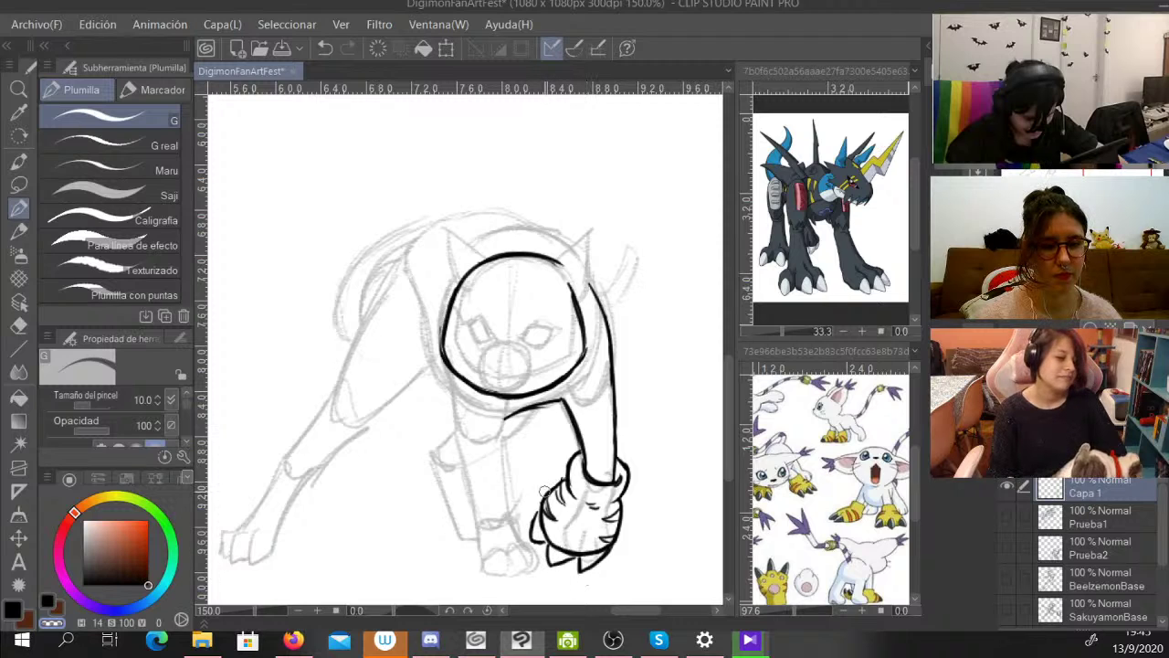
Touch up the chest line and the foreleg's inner edge with the transparent colour, and return to the black drawing colour.
mouse_move(517, 420)
left_mouse_down()
mouse_move(537, 412)
mouse_move(576, 445)
left_mouse_up()
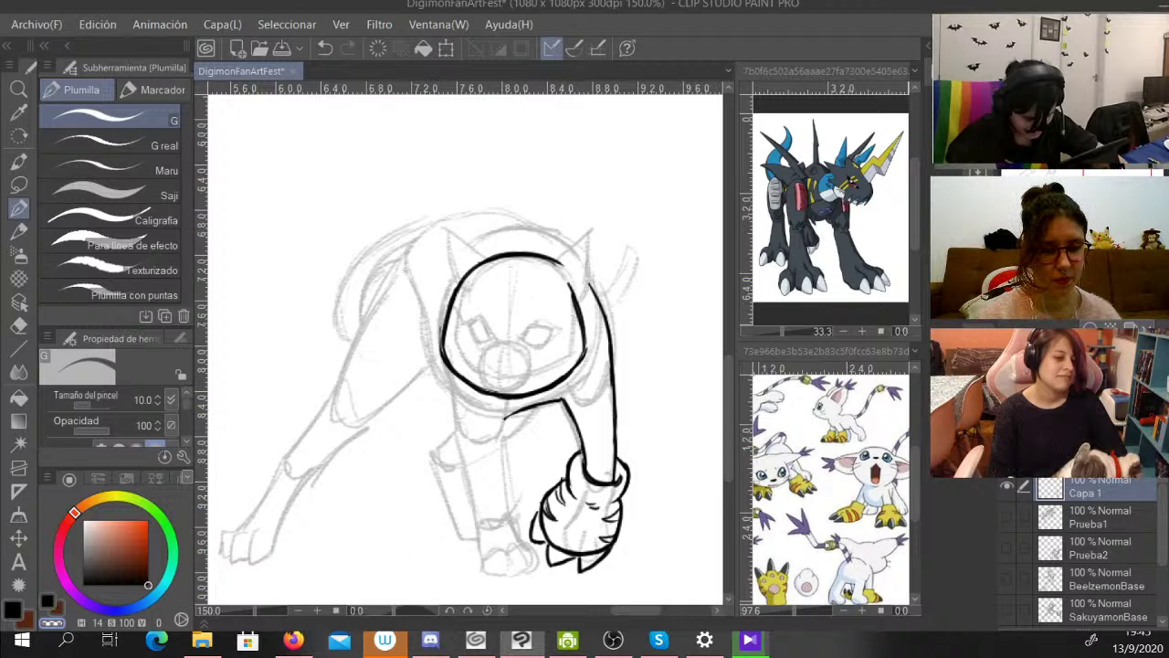
left_click(49, 602)
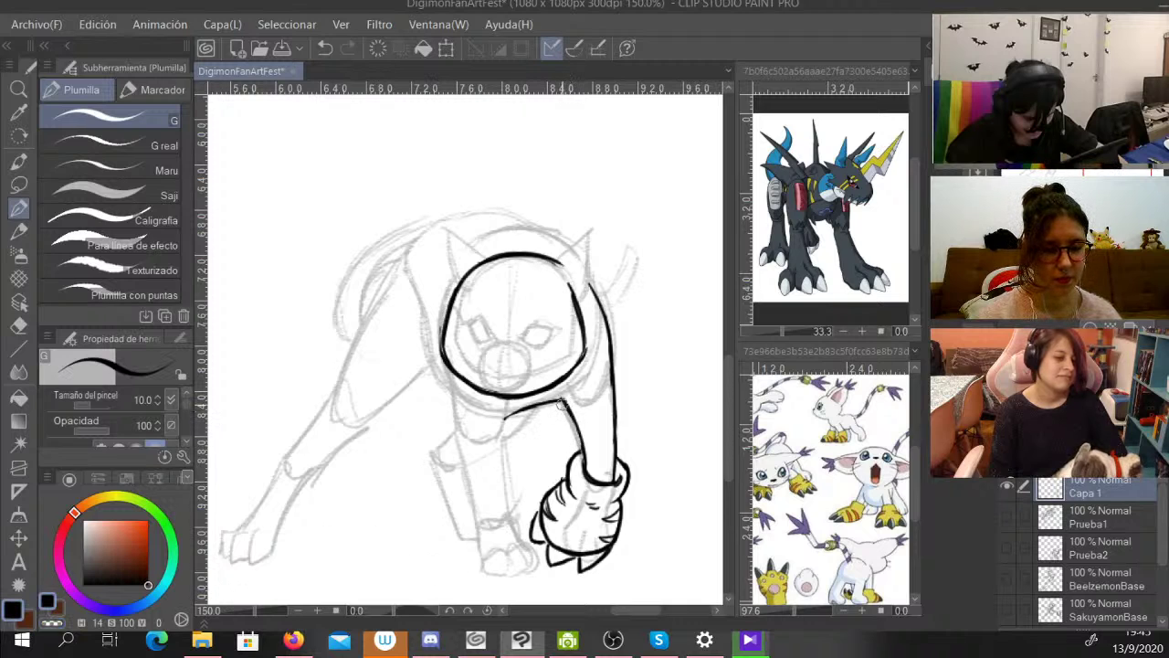
left_click_drag(563, 404, 582, 451)
left_click_drag(661, 375, 662, 397)
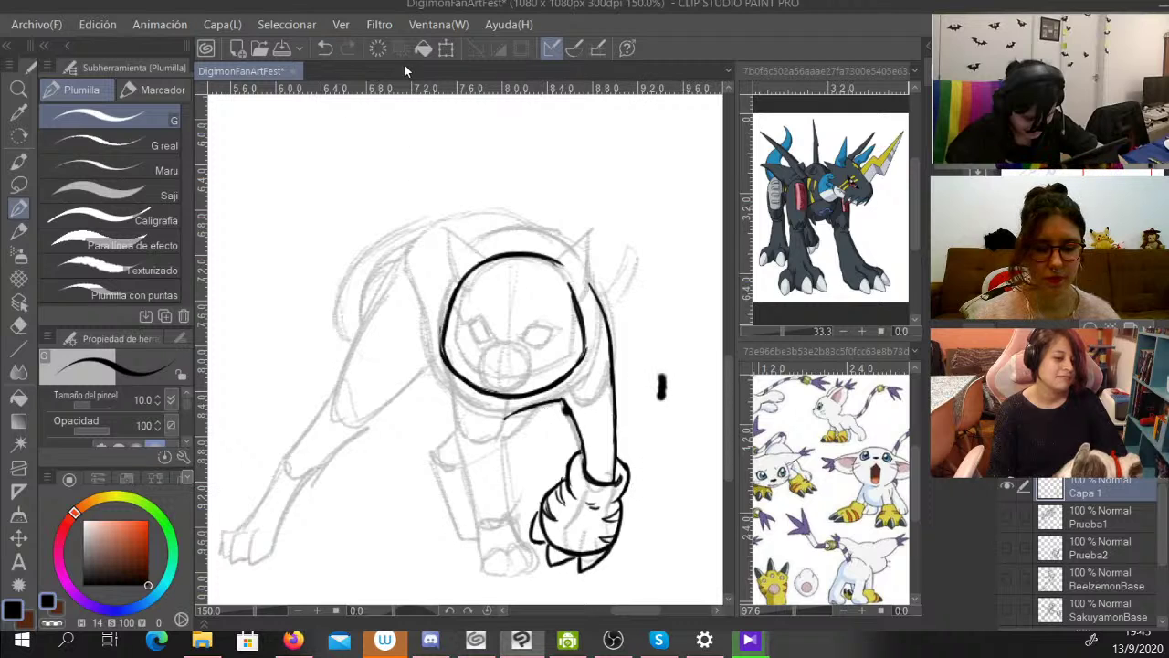
left_click(324, 47)
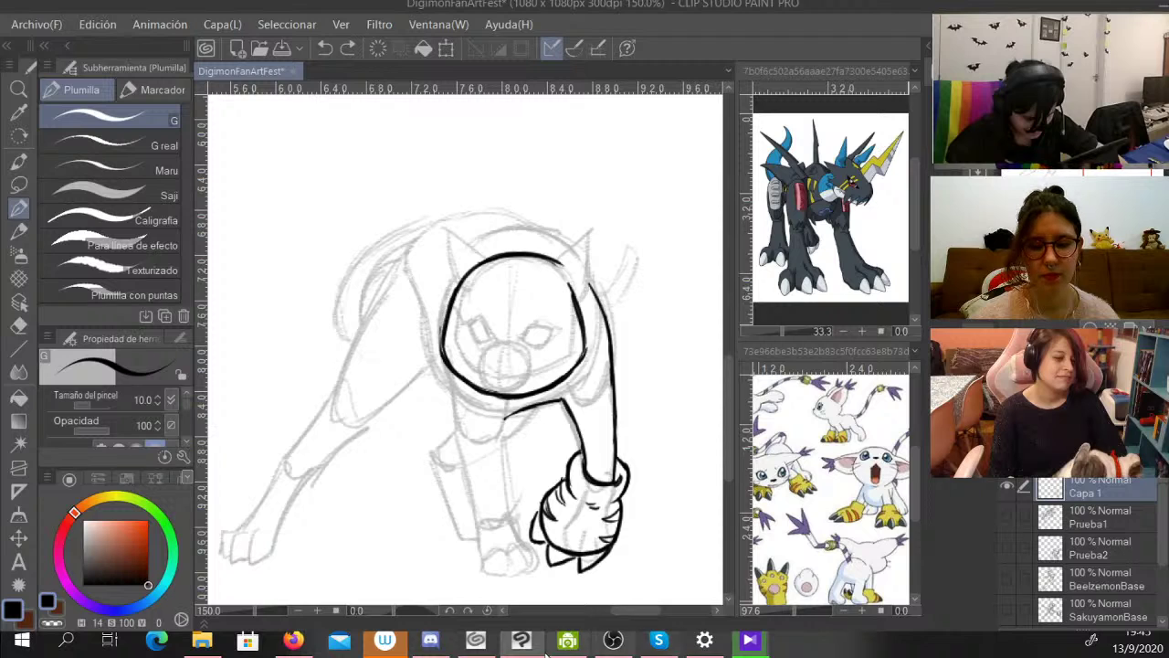
left_click_drag(666, 245, 664, 304)
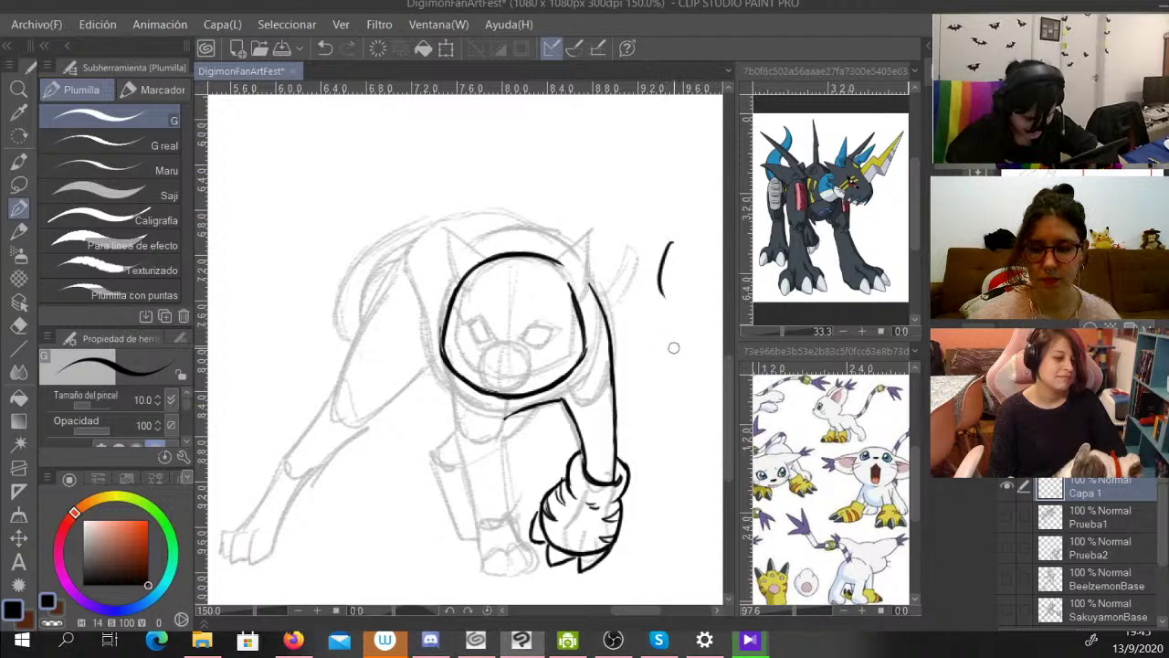
left_click(324, 48)
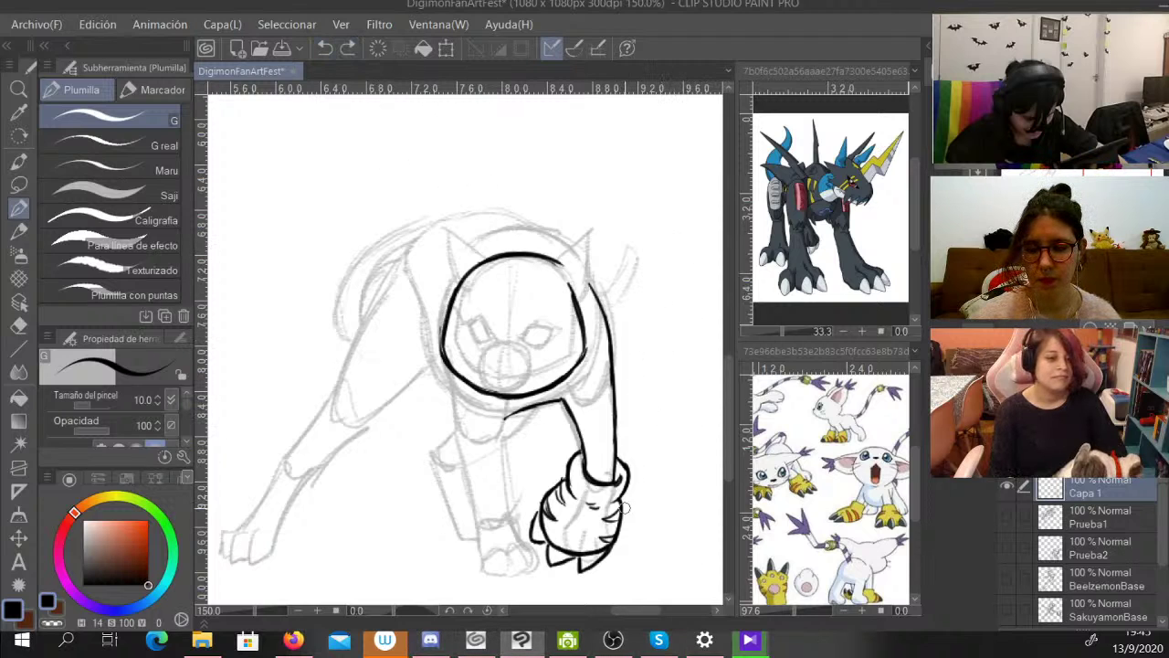
Ink the inner and outer edges of the foreleg below the head, from the chest down to the wrist.
scroll(592, 388, "down", 1)
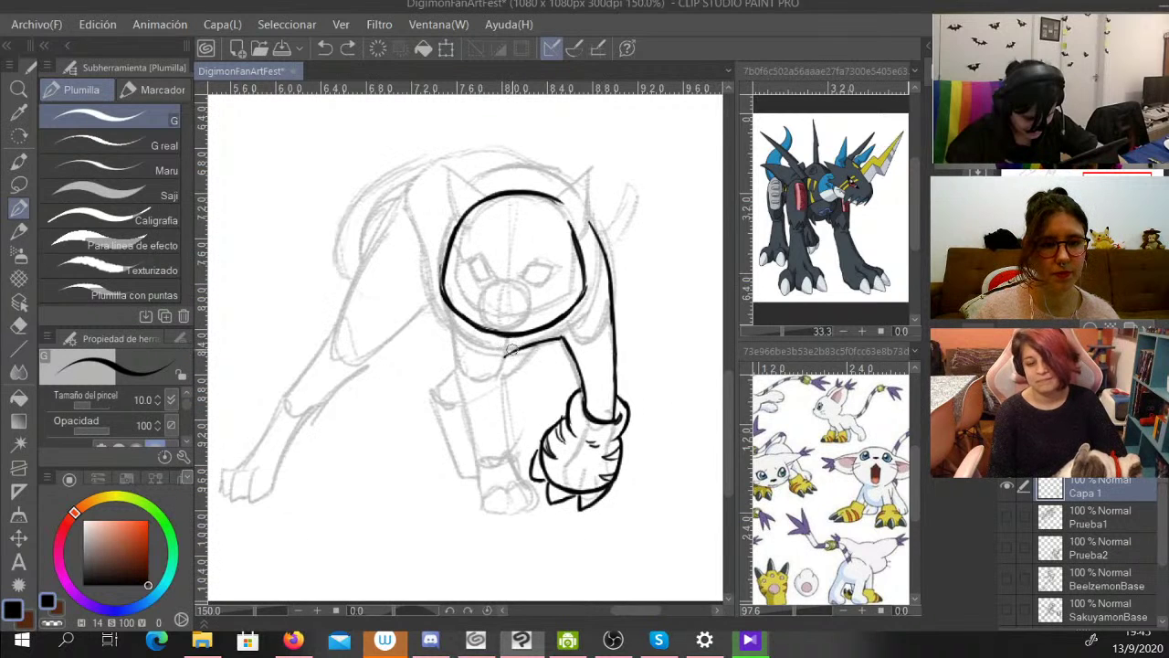
mouse_move(517, 343)
left_mouse_down()
mouse_move(500, 369)
mouse_move(505, 435)
left_mouse_up()
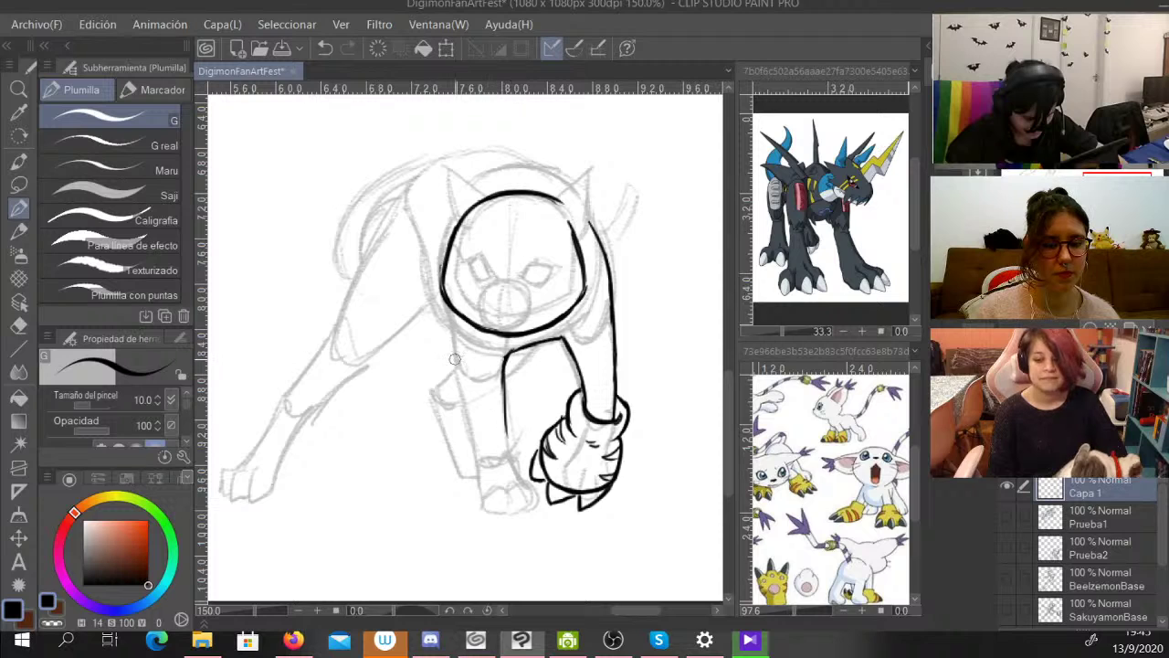
left_click_drag(448, 322, 474, 450)
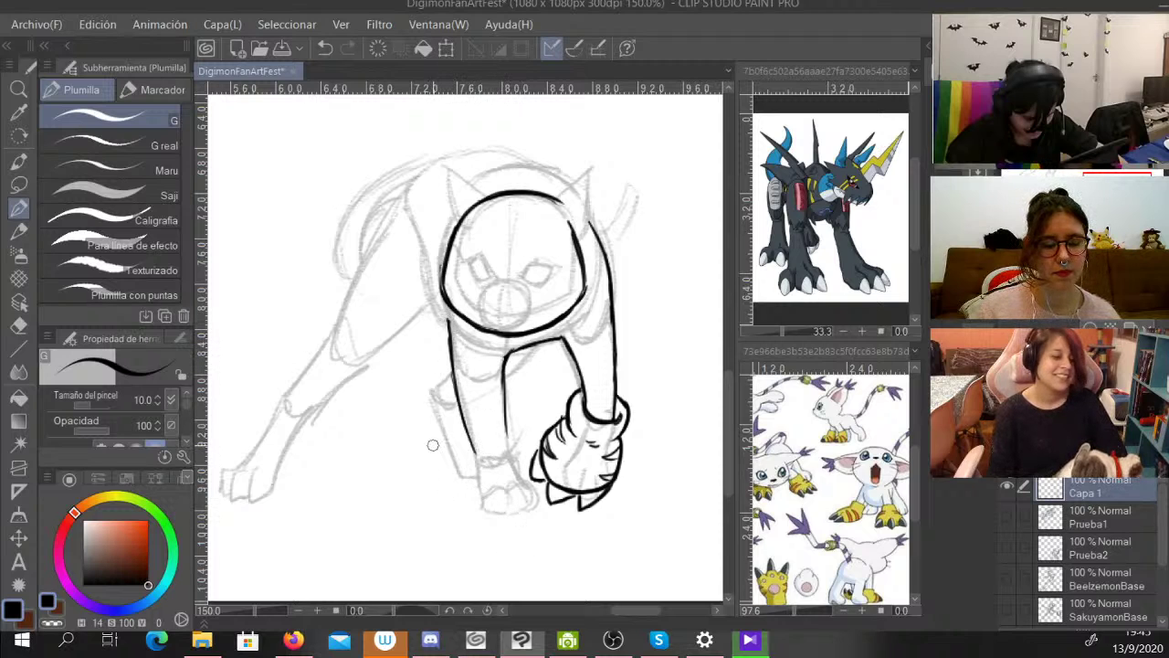
Ink this foreleg's glove cuff and rounded paw outline, and erase the lines that overlap the neighbouring glove.
mouse_move(464, 452)
left_mouse_down()
mouse_move(507, 433)
mouse_move(521, 446)
mouse_move(459, 467)
mouse_move(459, 526)
mouse_move(459, 512)
mouse_move(525, 521)
mouse_move(496, 522)
mouse_move(542, 518)
left_mouse_up()
left_click_drag(523, 440, 553, 521)
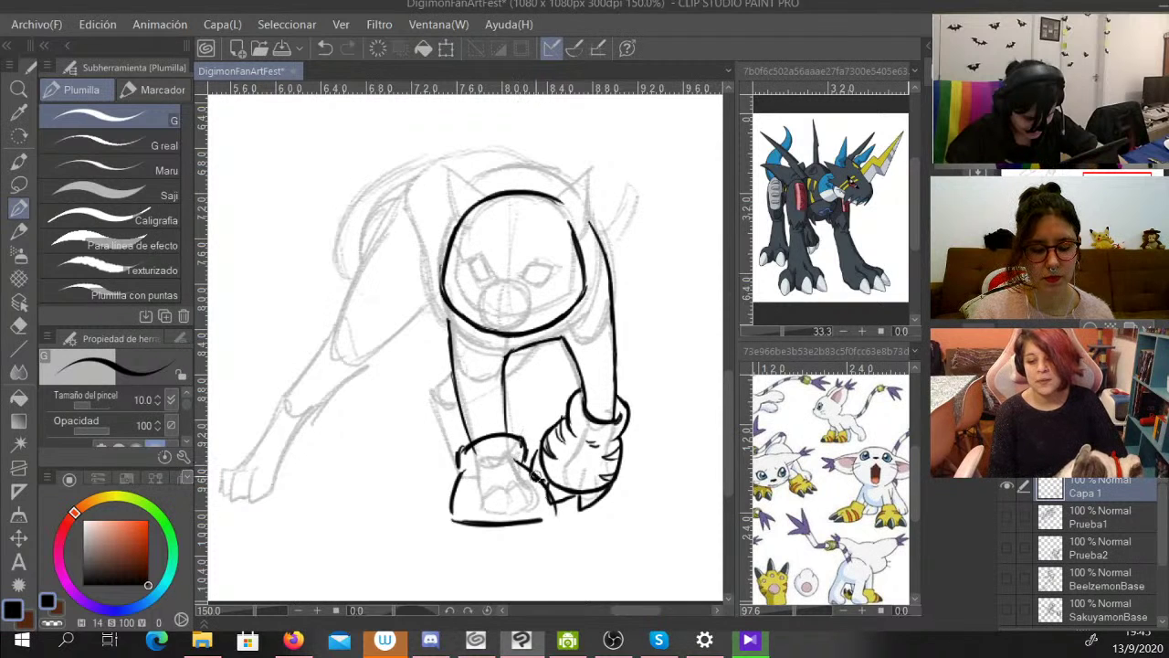
mouse_move(533, 471)
left_mouse_down()
mouse_move(538, 521)
mouse_move(488, 458)
mouse_move(459, 472)
mouse_move(471, 444)
mouse_move(454, 520)
left_mouse_up()
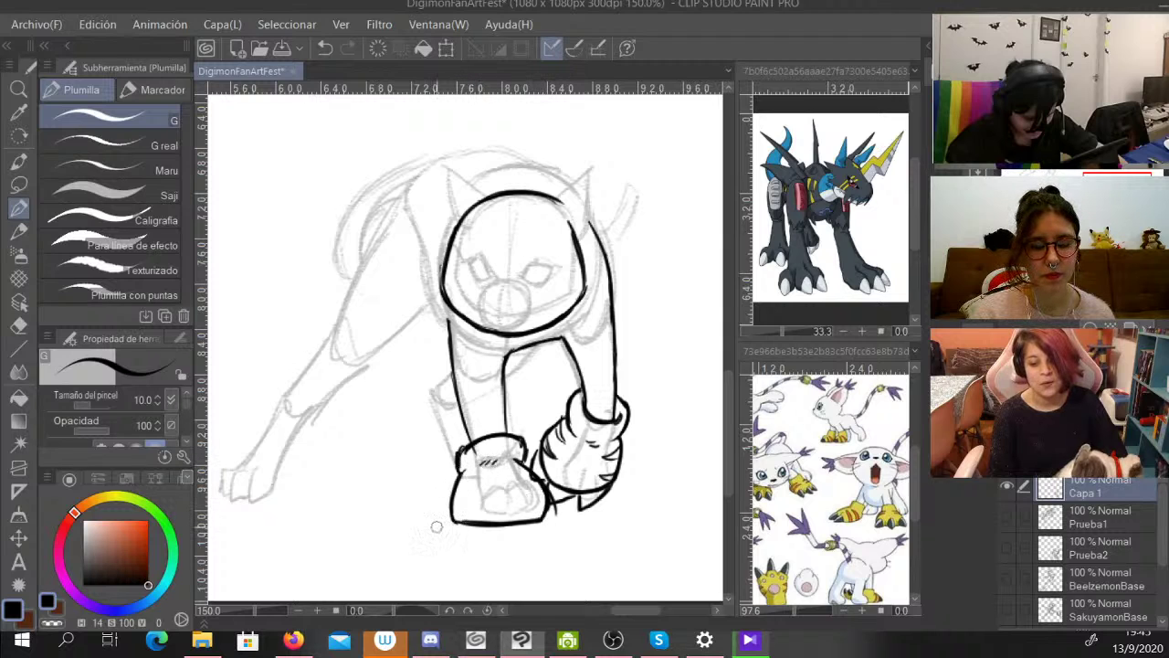
left_click(52, 623)
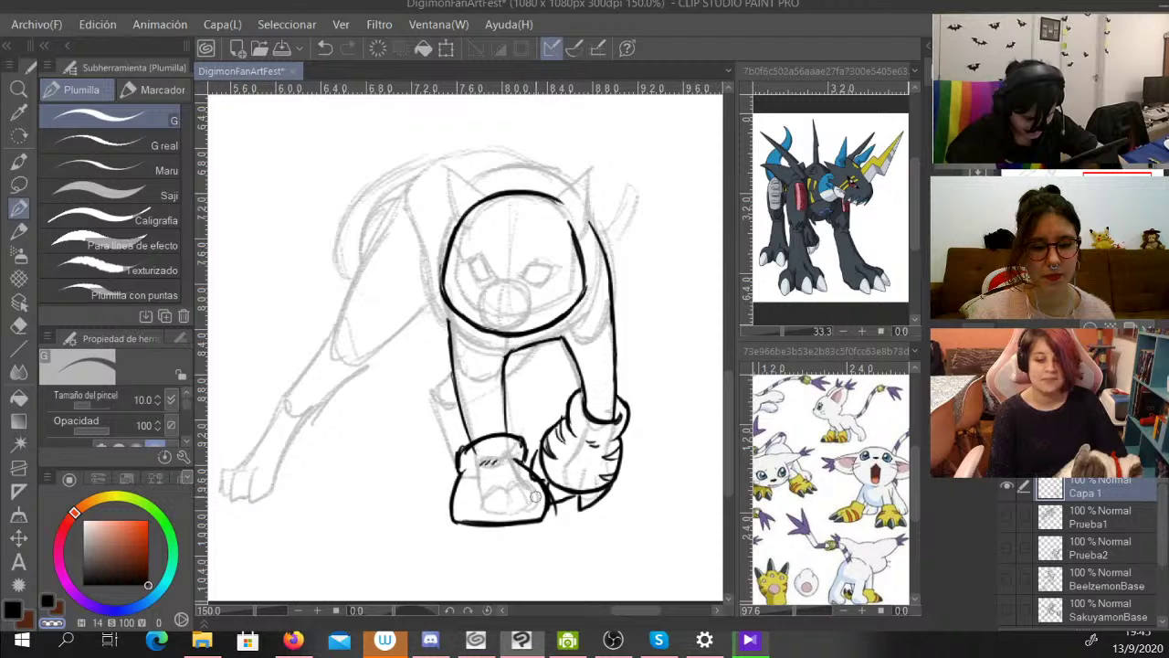
left_click_drag(527, 474, 556, 508)
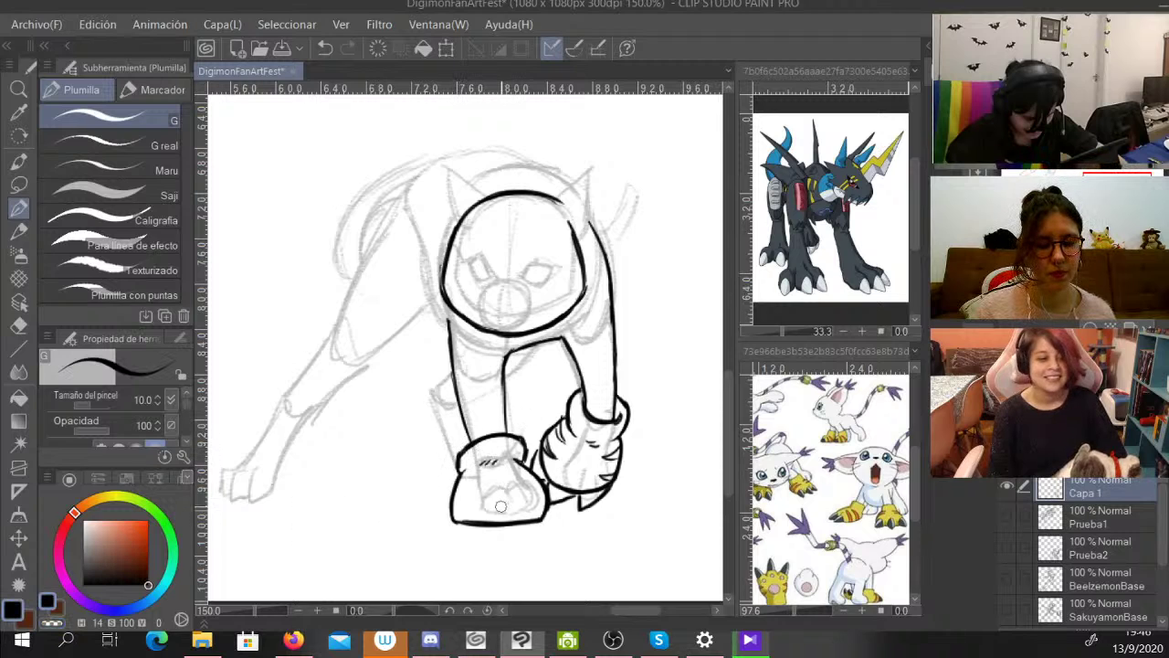
Ink three large pointed claws along the lower edge of the glove paw and clear the base line crossing them.
mouse_move(495, 522)
left_mouse_down()
mouse_move(505, 497)
mouse_move(523, 536)
mouse_move(541, 495)
mouse_move(558, 514)
mouse_move(529, 526)
left_mouse_up()
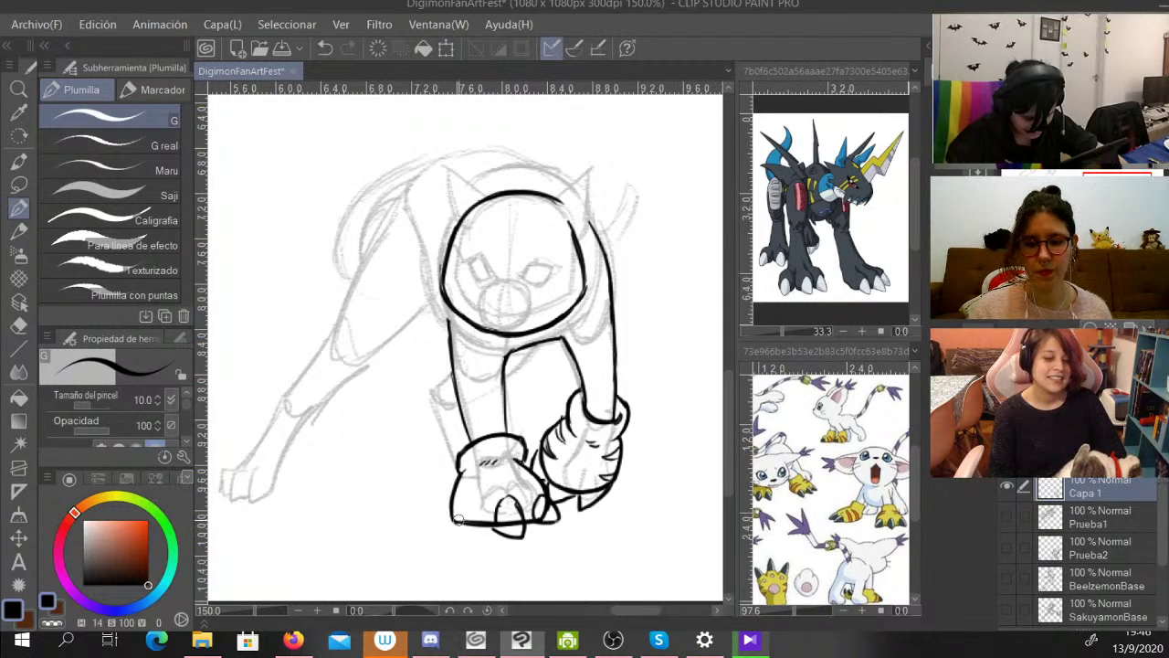
mouse_move(466, 501)
left_mouse_down()
mouse_move(448, 522)
mouse_move(474, 533)
mouse_move(444, 532)
mouse_move(473, 511)
mouse_move(471, 521)
left_mouse_up()
key("c")
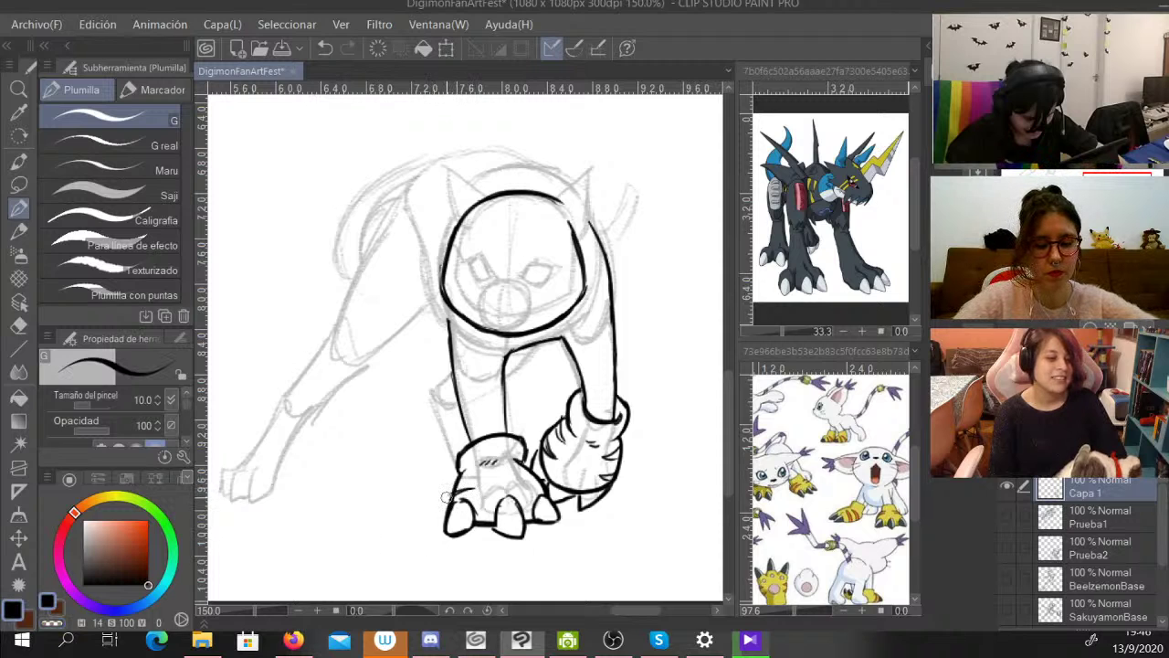
Redo the stripe marks along both sides of the glove, and add short hatch marks on the upper forelegs.
key("ctrl+z")
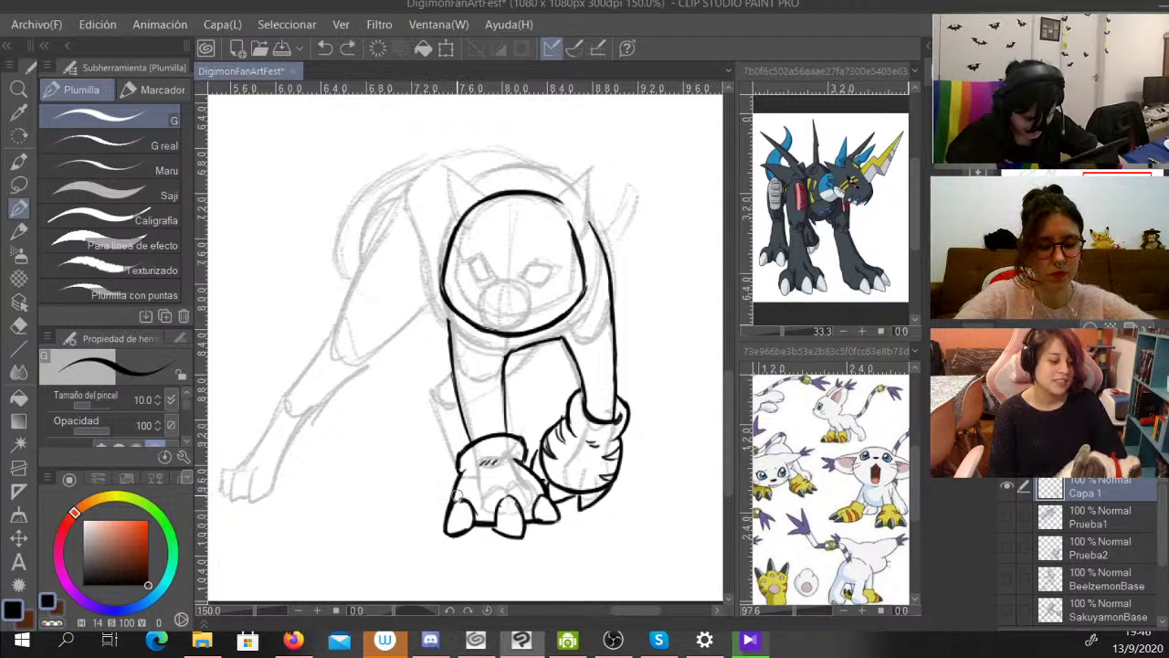
mouse_move(466, 488)
left_mouse_down()
mouse_move(454, 501)
mouse_move(456, 478)
left_mouse_up()
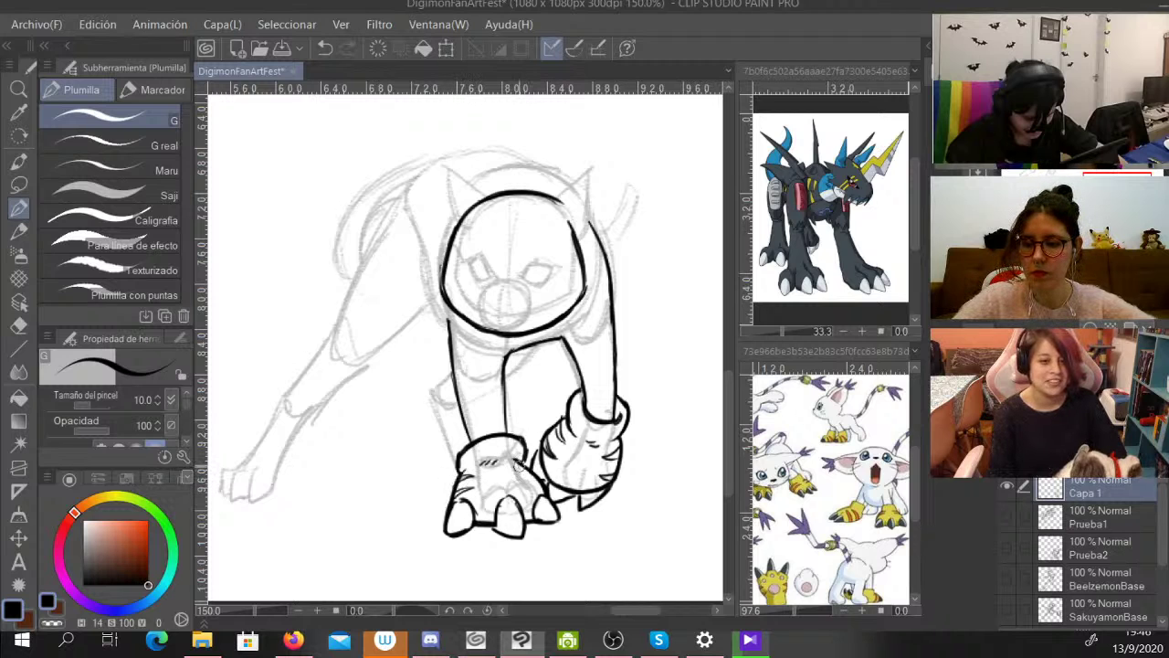
left_click_drag(541, 482, 523, 479)
left_click_drag(545, 494, 528, 489)
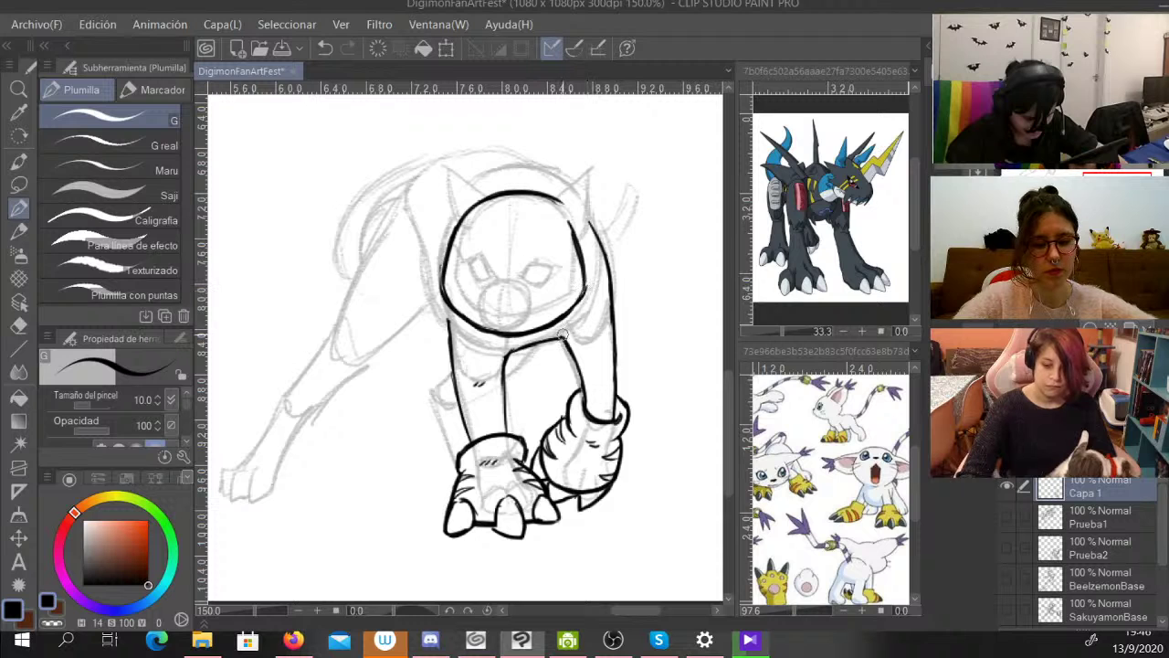
left_click_drag(581, 320, 579, 331)
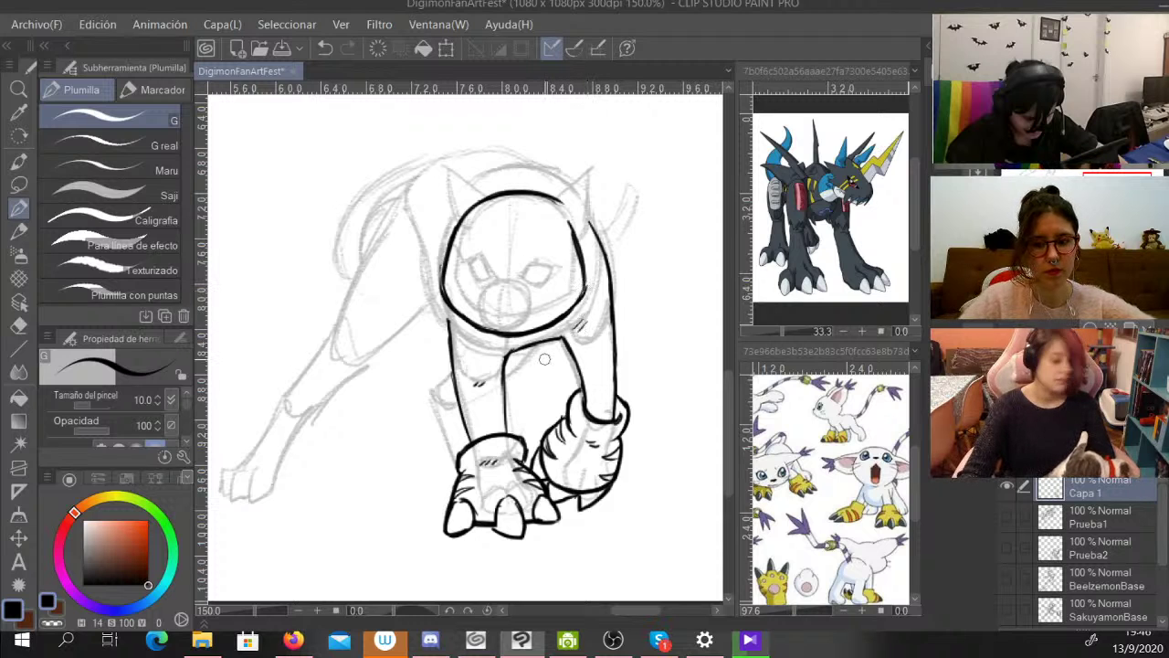
Ink the cat's small black nose and the oval outlines of both eyes inside the head circle.
scroll(720, 449, "up", 3)
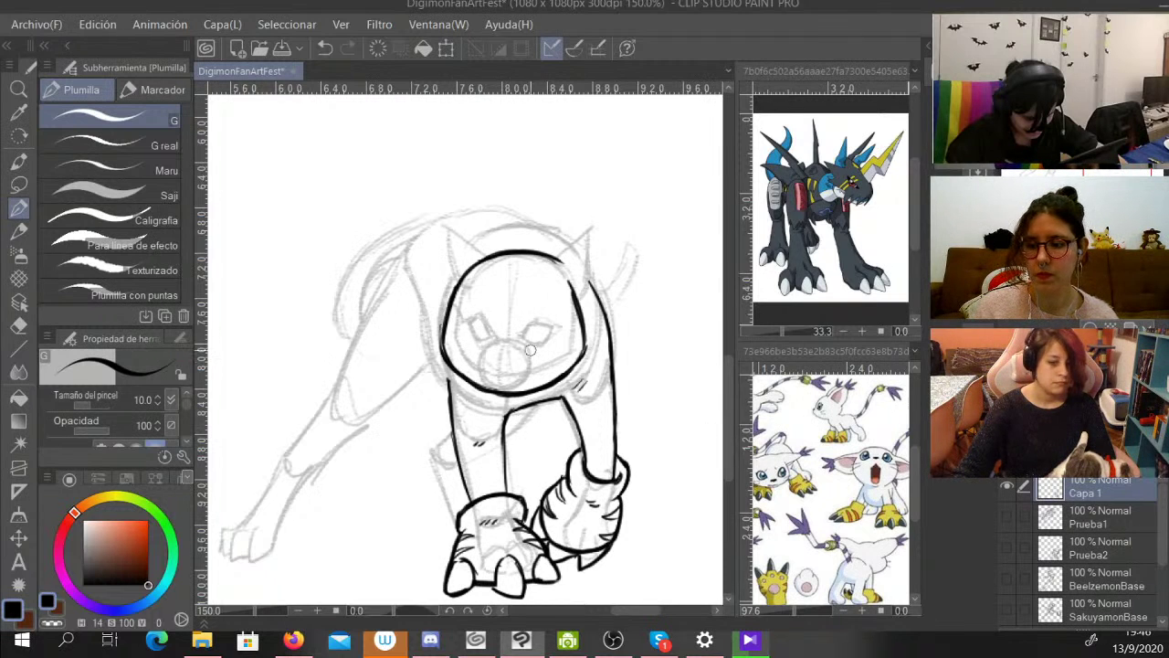
left_click_drag(494, 365, 487, 379)
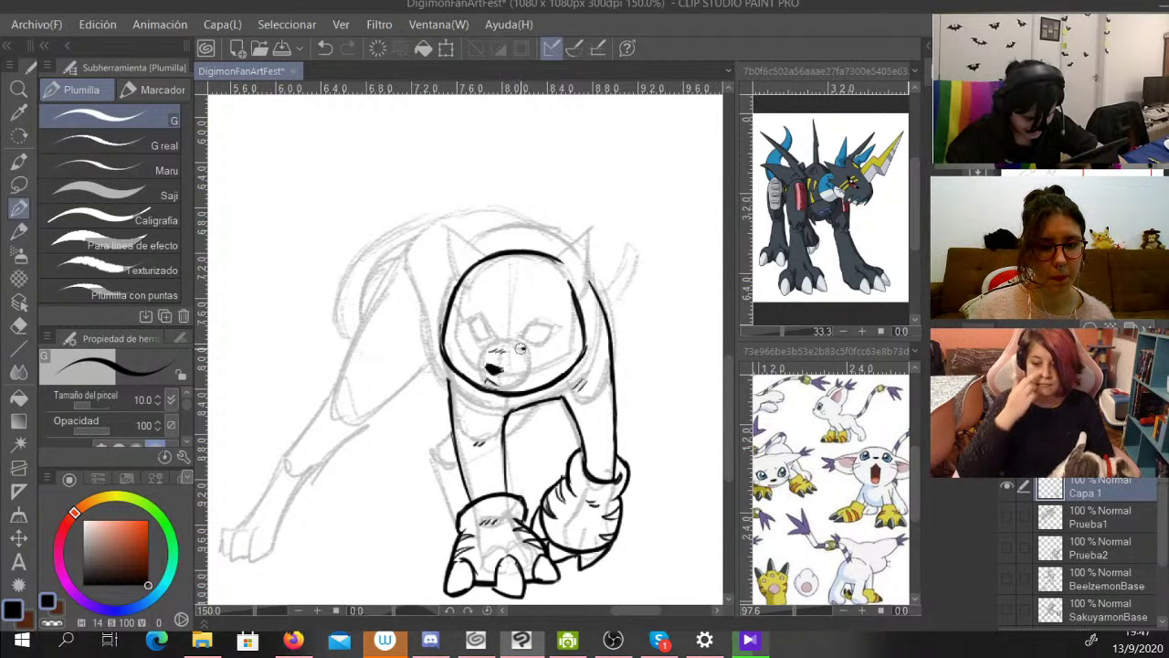
mouse_move(521, 347)
left_mouse_down()
mouse_move(552, 318)
mouse_move(563, 333)
mouse_move(538, 324)
mouse_move(548, 358)
left_mouse_up()
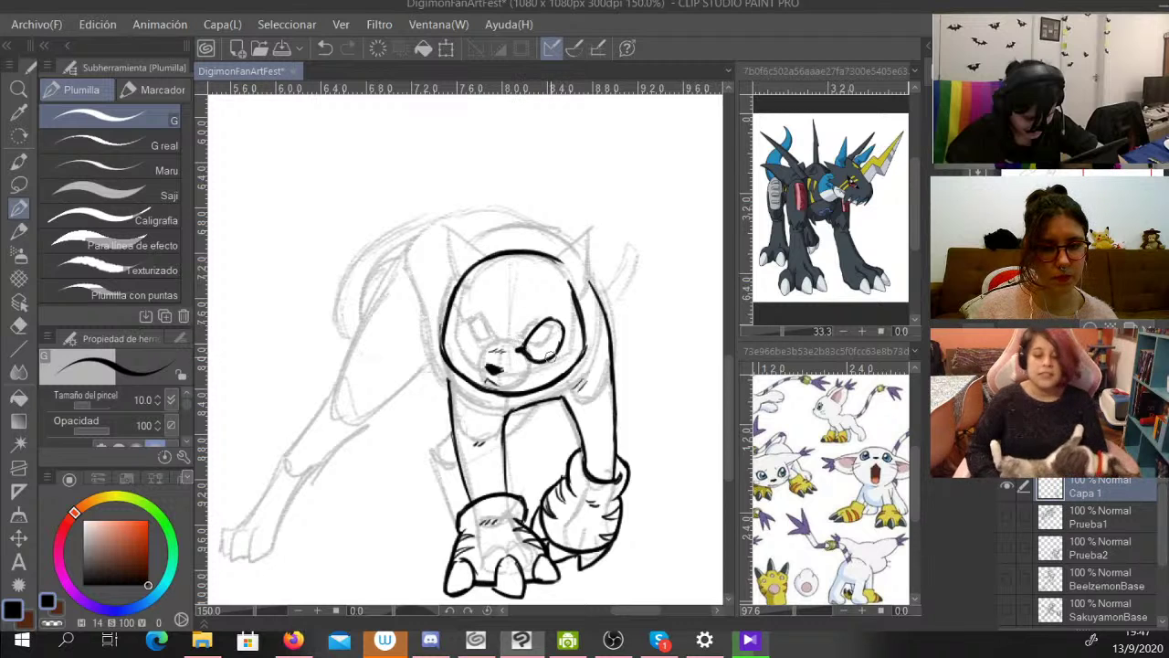
mouse_move(477, 340)
left_mouse_down()
mouse_move(466, 309)
mouse_move(453, 320)
mouse_move(468, 350)
left_mouse_up()
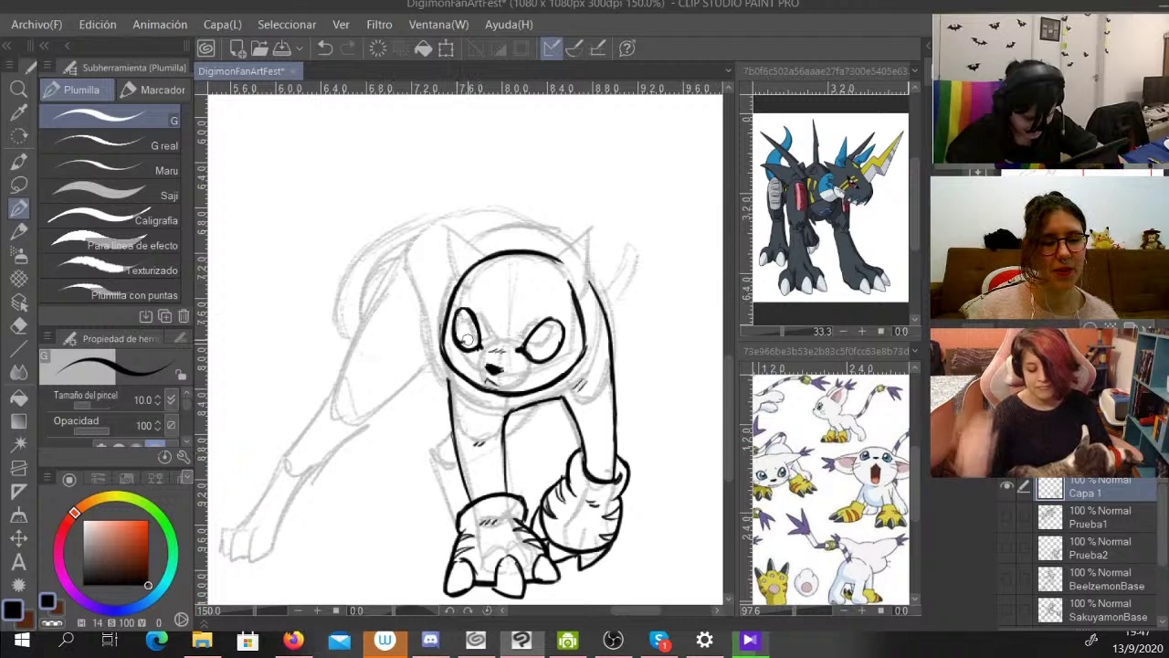
Ink the iris arcs inside both eyes, redoing the one on the drawing's right, and add the pupils and eye details.
left_click_drag(468, 339, 469, 328)
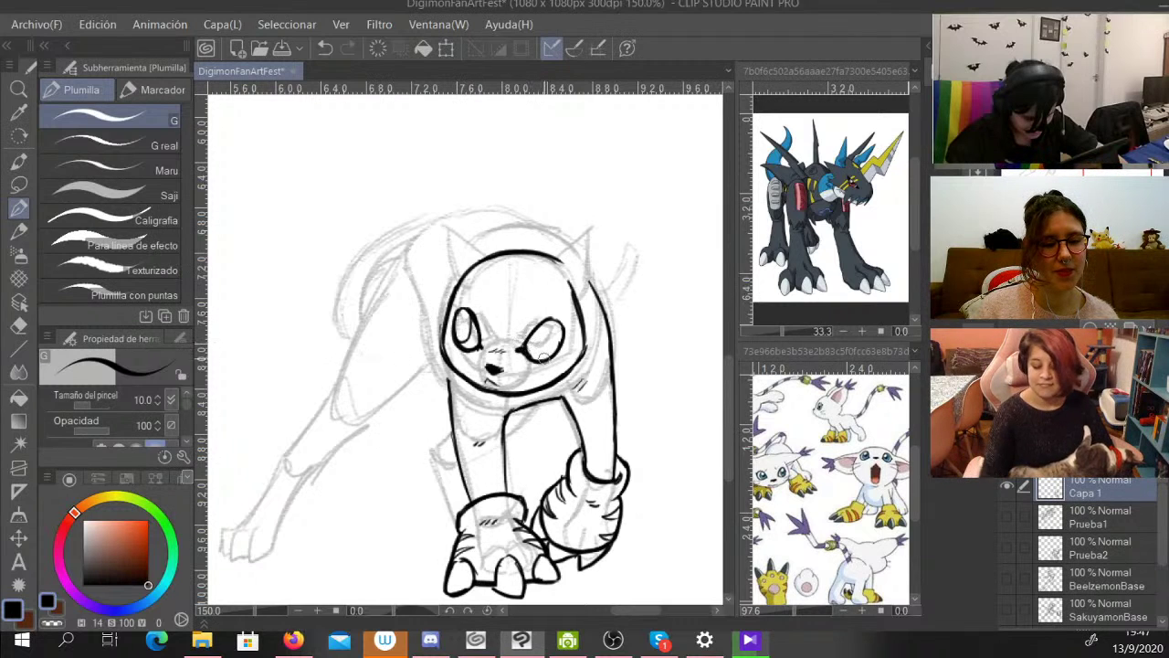
mouse_move(541, 358)
left_mouse_down()
mouse_move(549, 326)
mouse_move(537, 354)
left_mouse_up()
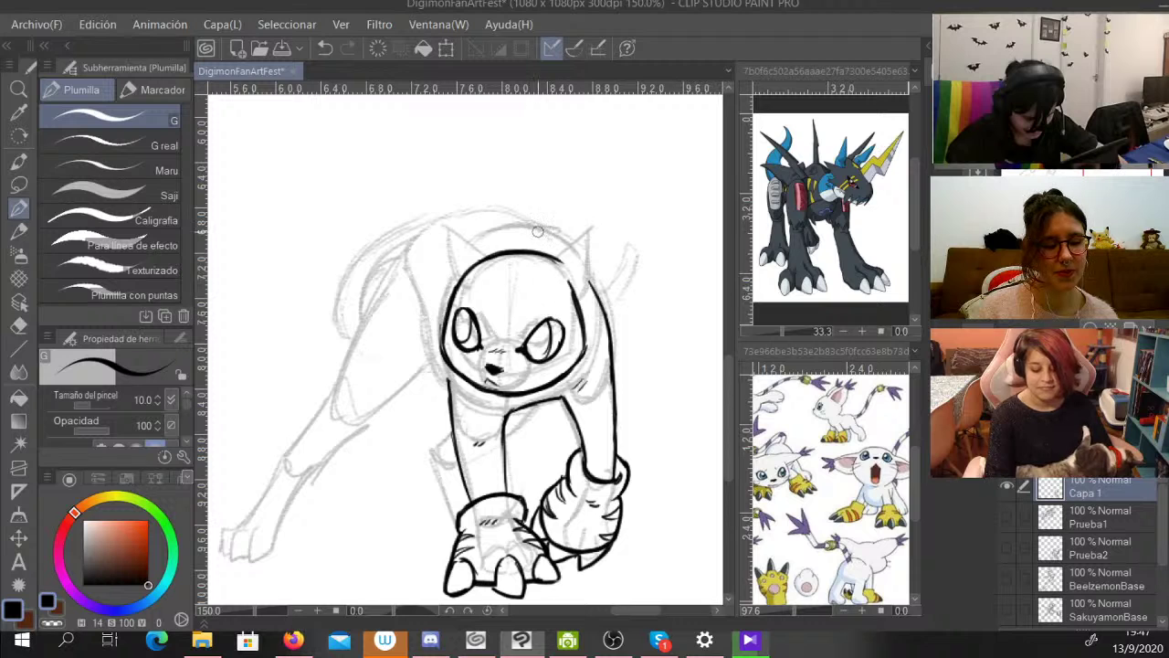
left_click(325, 47)
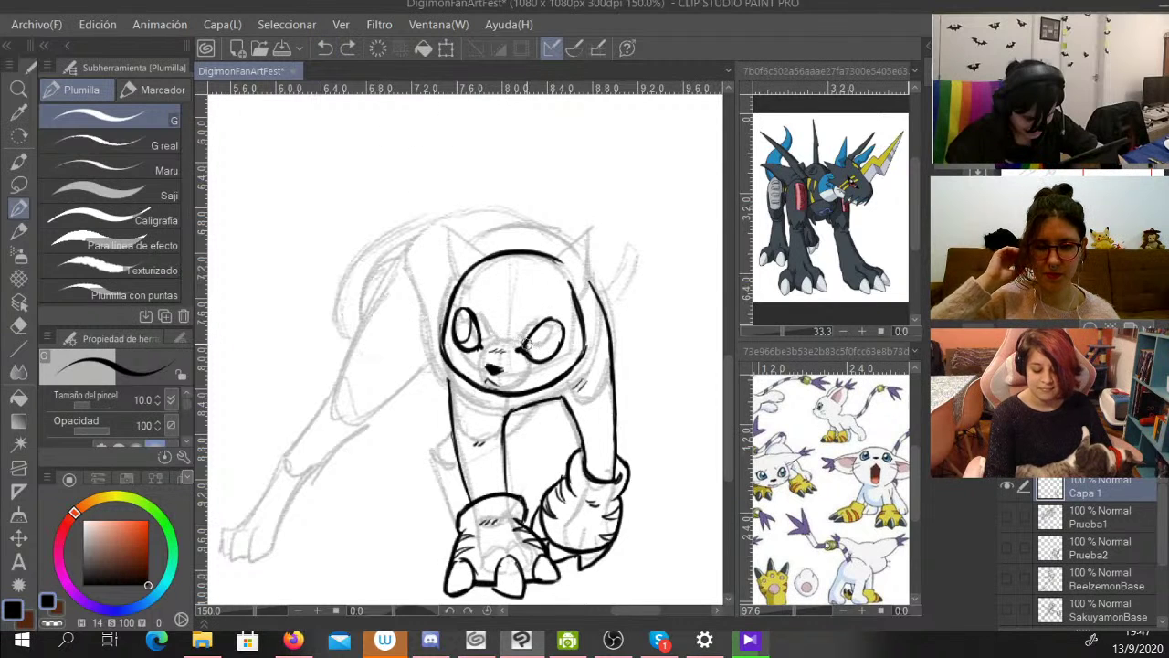
left_click_drag(535, 356, 546, 325)
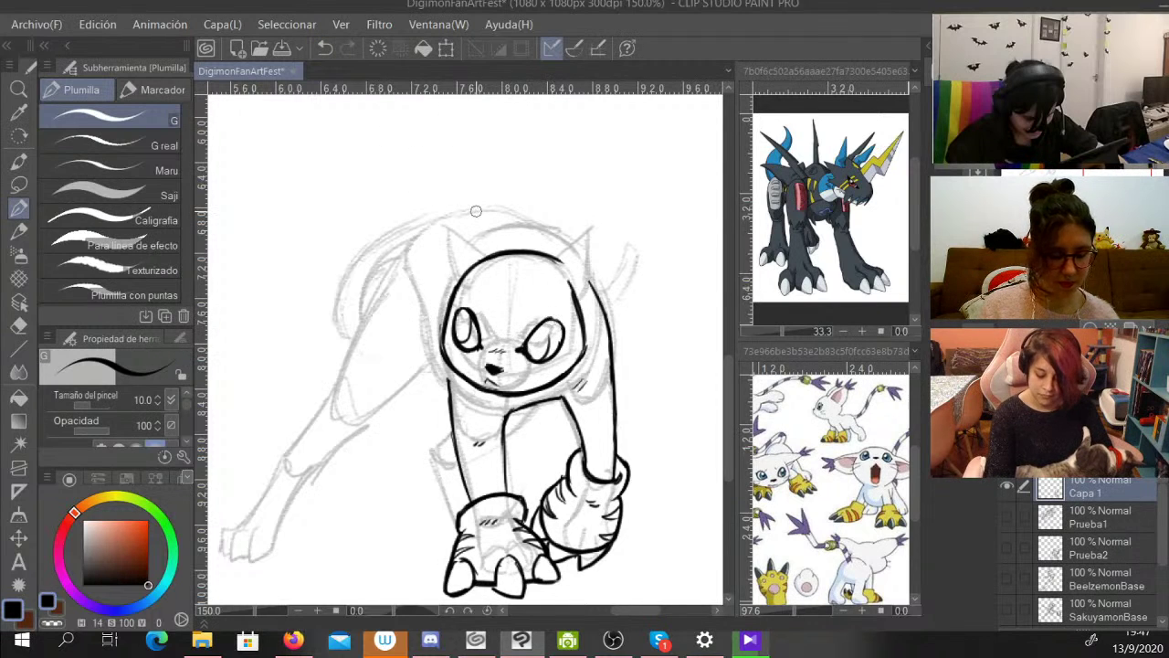
left_click(325, 47)
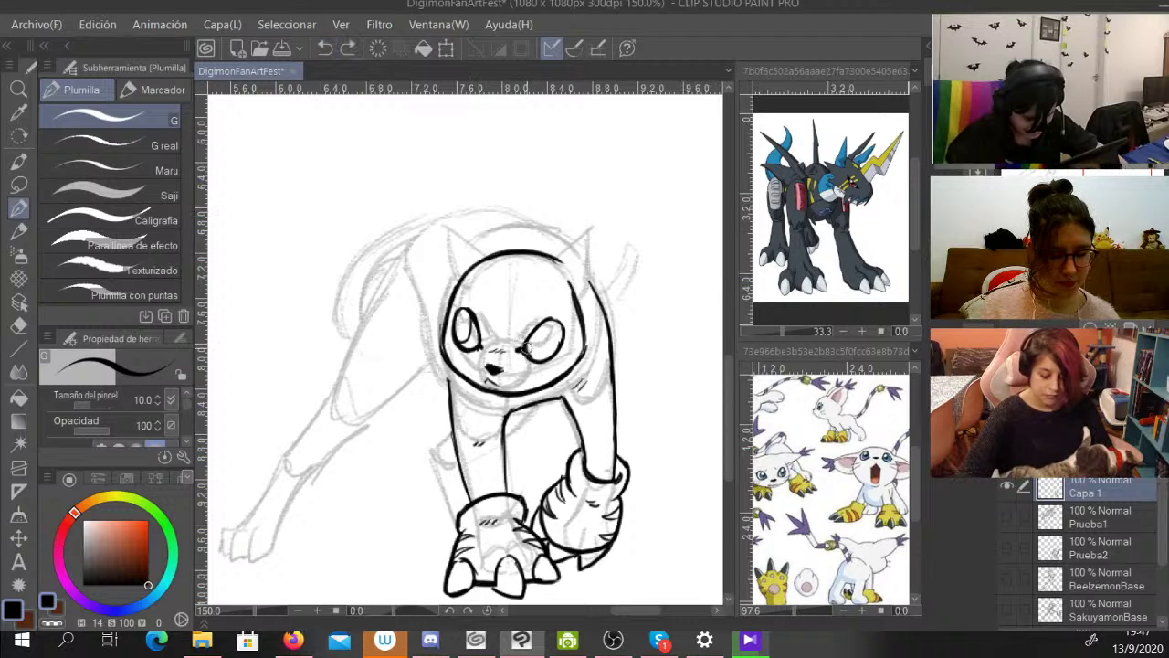
left_click_drag(530, 356, 546, 322)
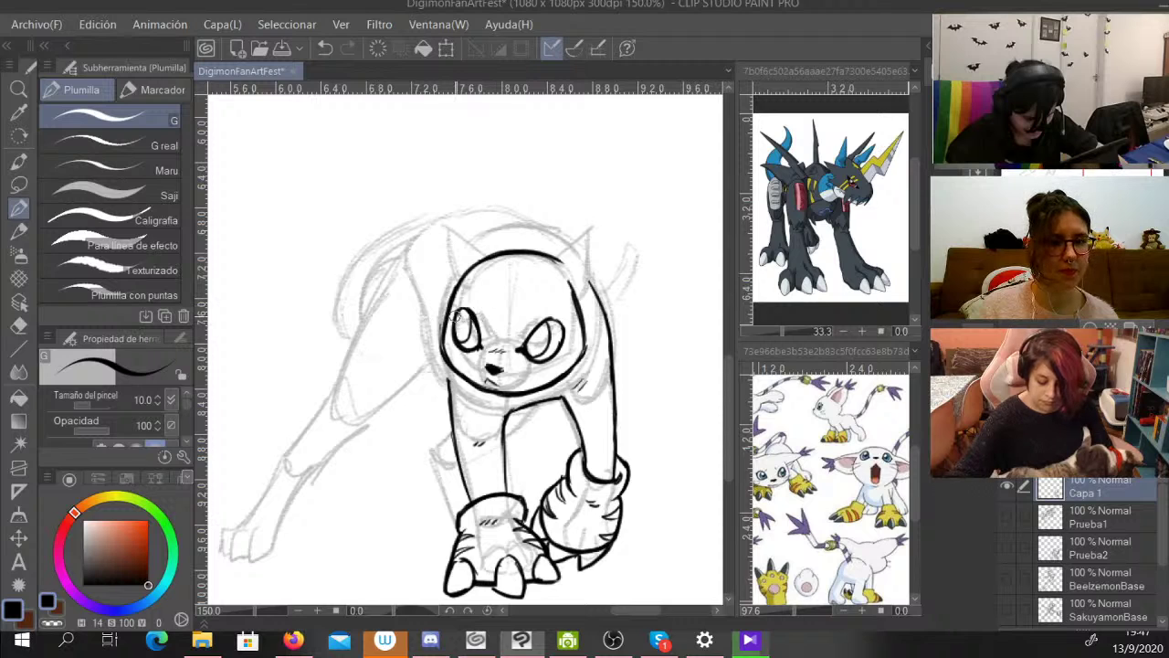
mouse_move(461, 315)
left_mouse_down()
mouse_move(464, 331)
mouse_move(535, 338)
left_mouse_up()
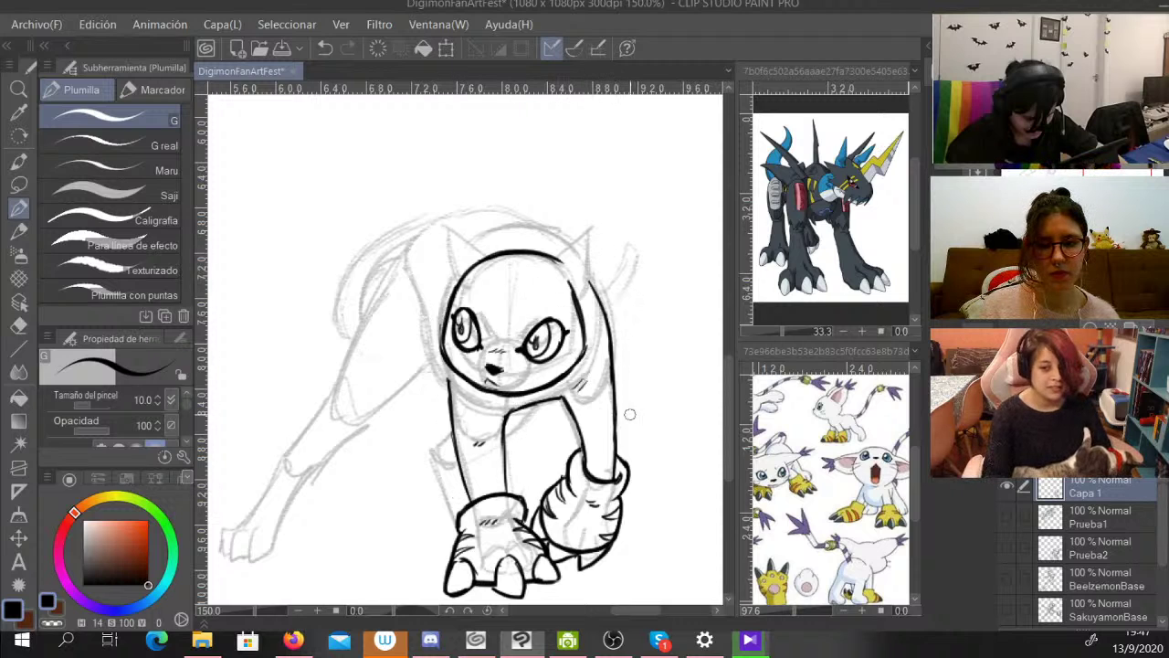
Ink a long pointed ear on each side of the head, with inner fold lines in the ear on the drawing's right.
scroll(594, 402, "up", 2)
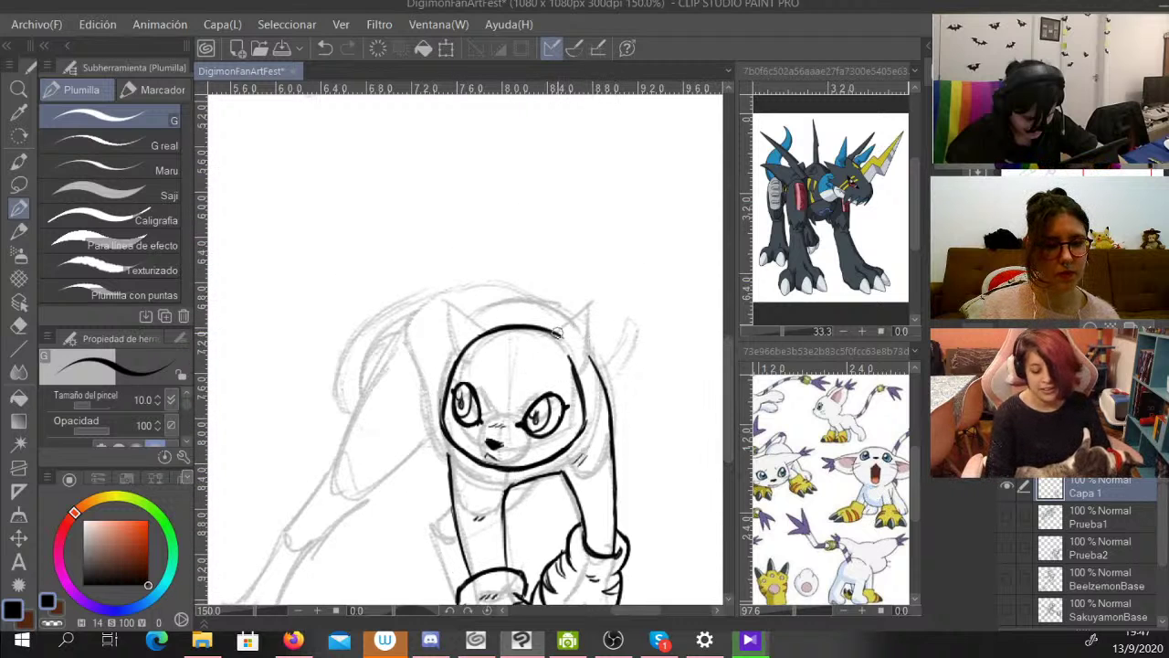
mouse_move(557, 334)
left_mouse_down()
mouse_move(652, 254)
mouse_move(613, 374)
mouse_move(589, 389)
mouse_move(603, 387)
mouse_move(634, 332)
left_mouse_up()
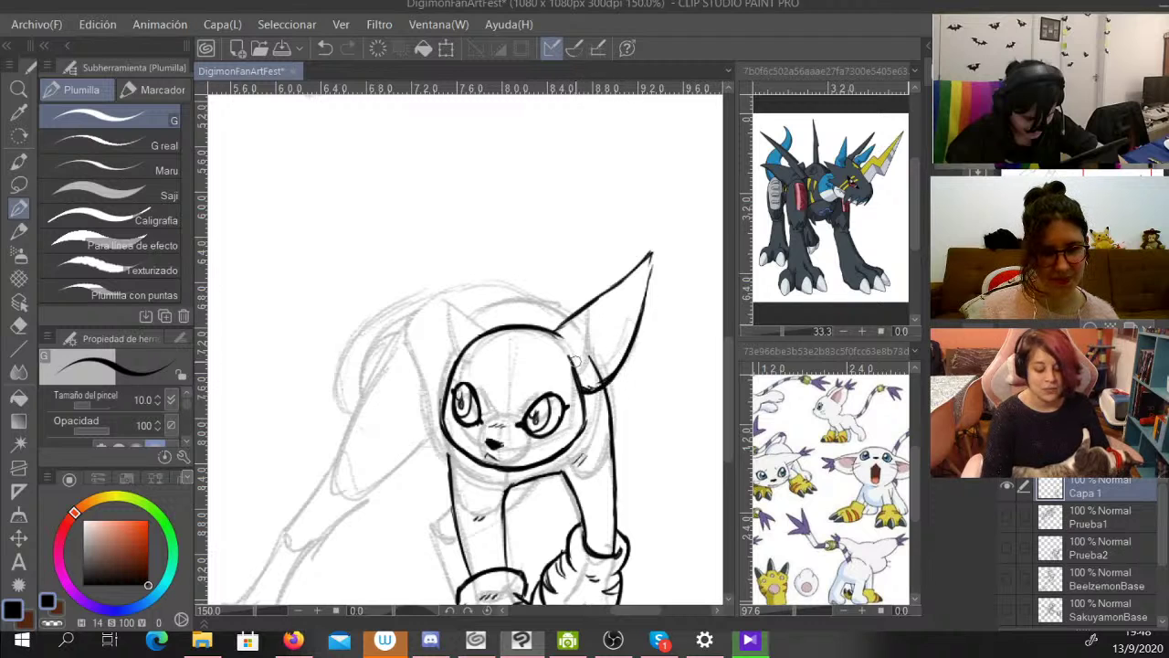
left_click_drag(574, 361, 575, 343)
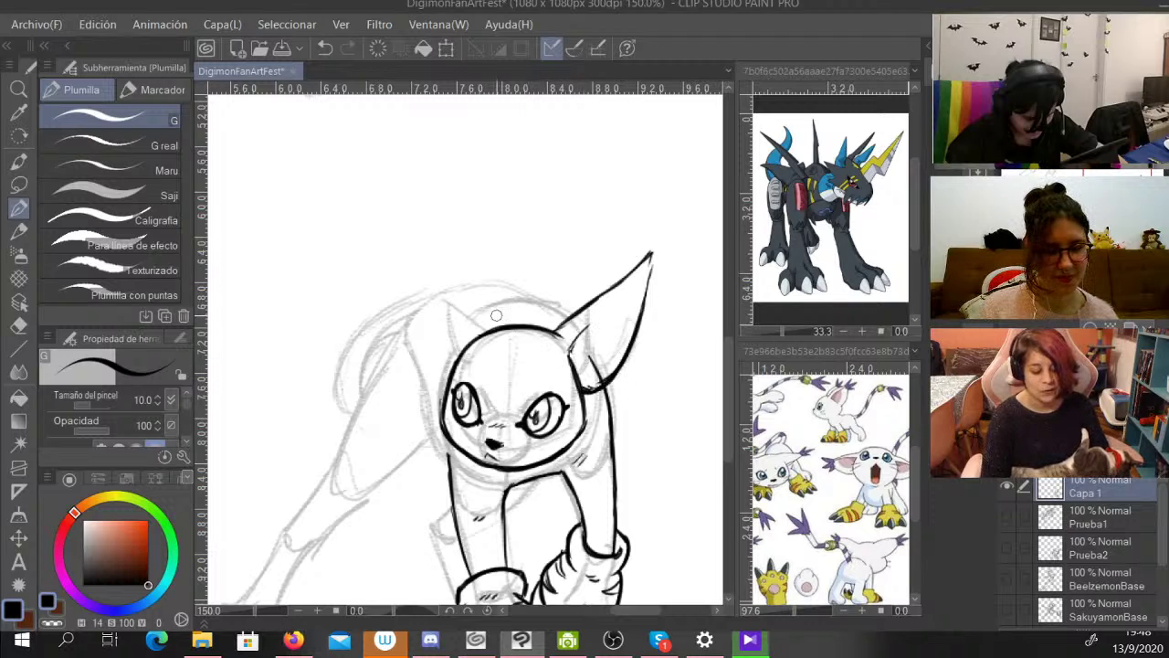
left_click_drag(571, 349, 650, 257)
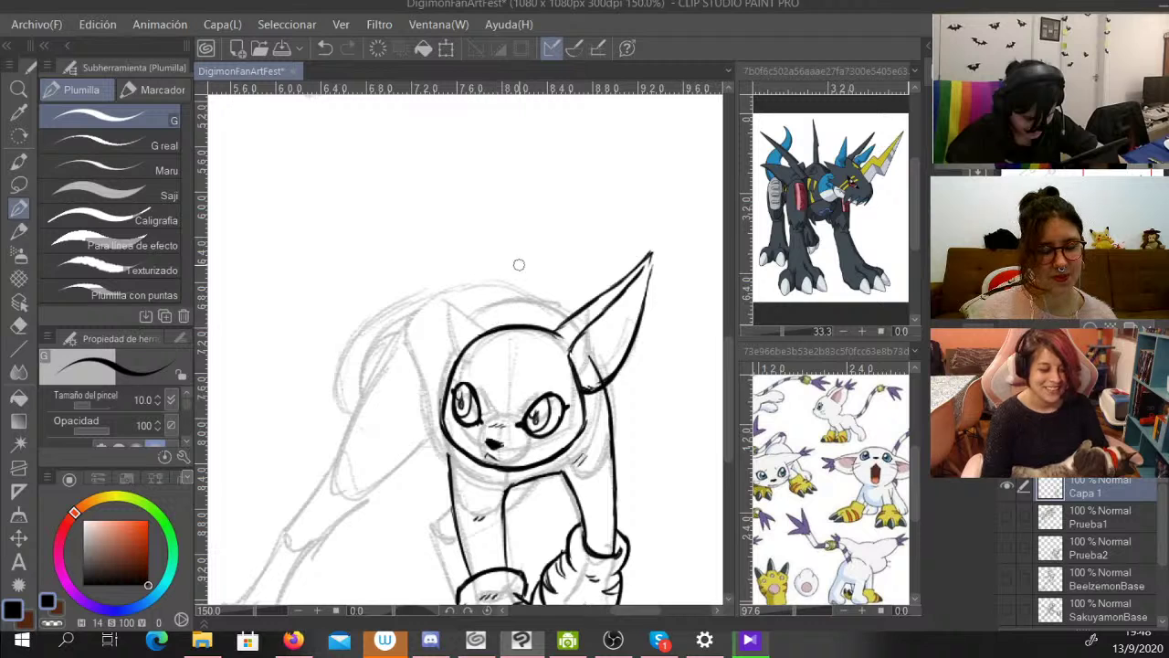
mouse_move(495, 324)
left_mouse_down()
mouse_move(423, 236)
mouse_move(417, 318)
mouse_move(448, 378)
mouse_move(415, 245)
mouse_move(415, 312)
left_mouse_up()
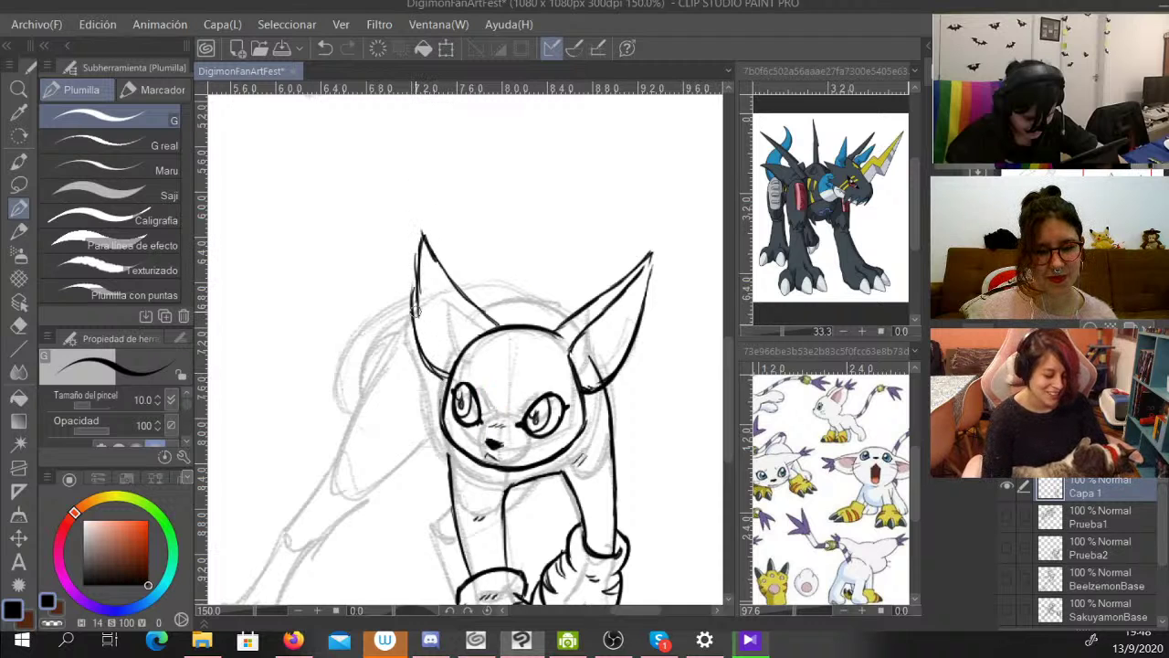
Add the inner fold line in the ear on the drawing's left, and ink pointed fur tufts on both ear tips.
mouse_move(419, 251)
left_mouse_down()
mouse_move(428, 362)
mouse_move(446, 376)
left_mouse_up()
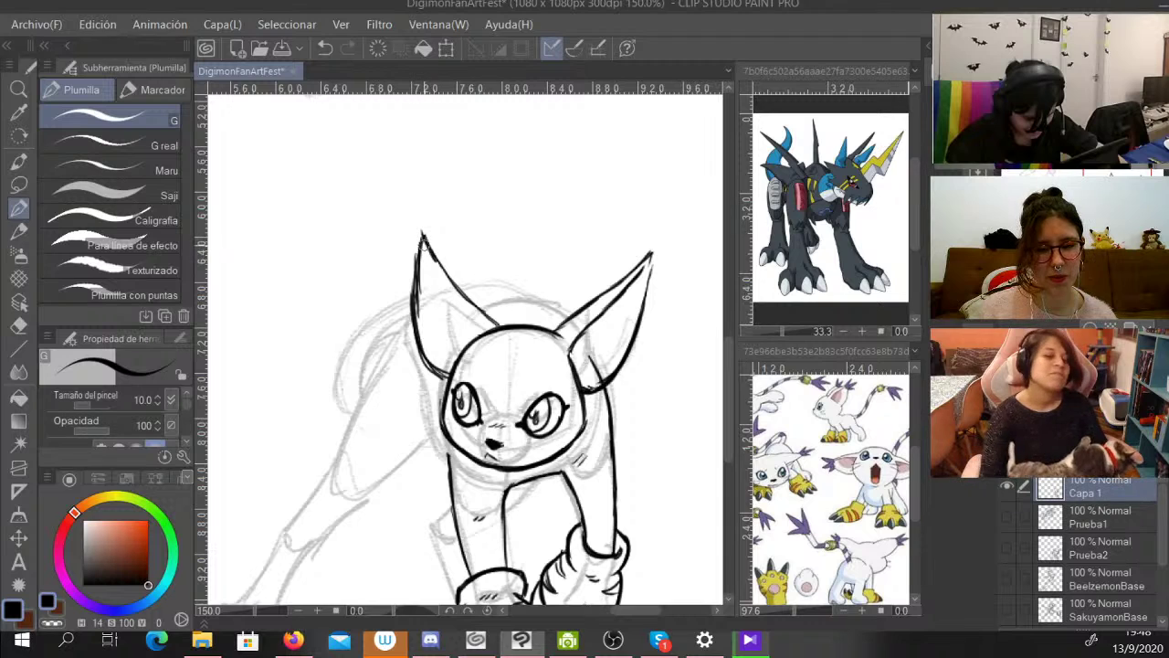
left_click_drag(423, 239, 468, 343)
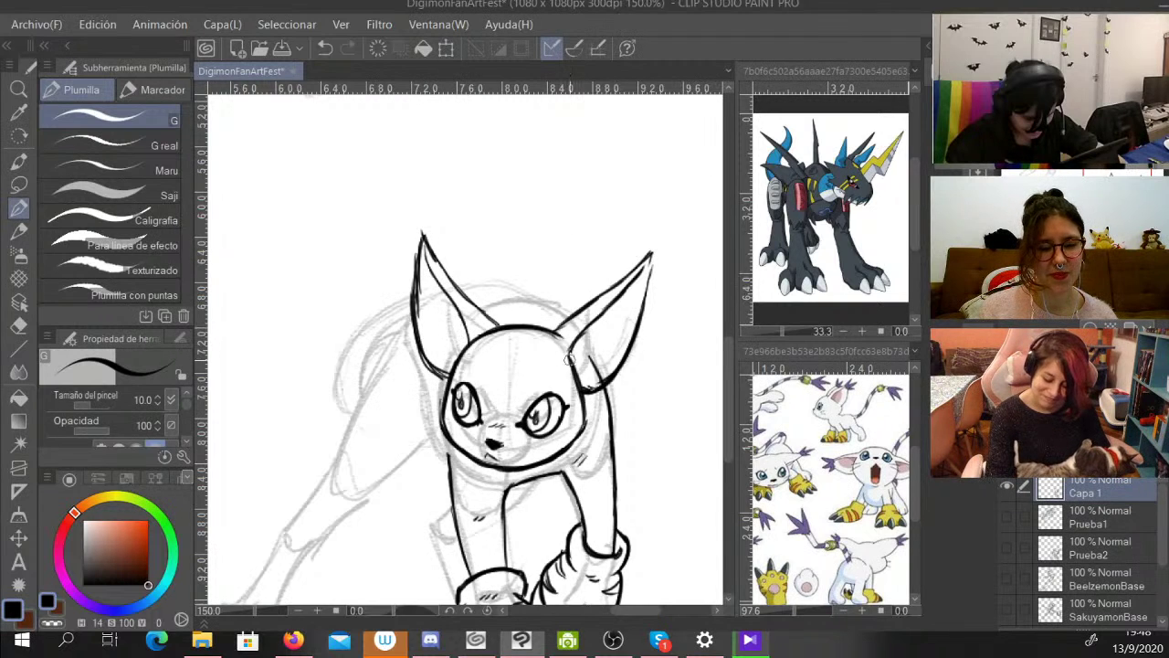
mouse_move(636, 265)
left_mouse_down()
mouse_move(641, 223)
mouse_move(650, 251)
mouse_move(674, 218)
mouse_move(650, 258)
mouse_move(687, 243)
mouse_move(649, 279)
left_mouse_up()
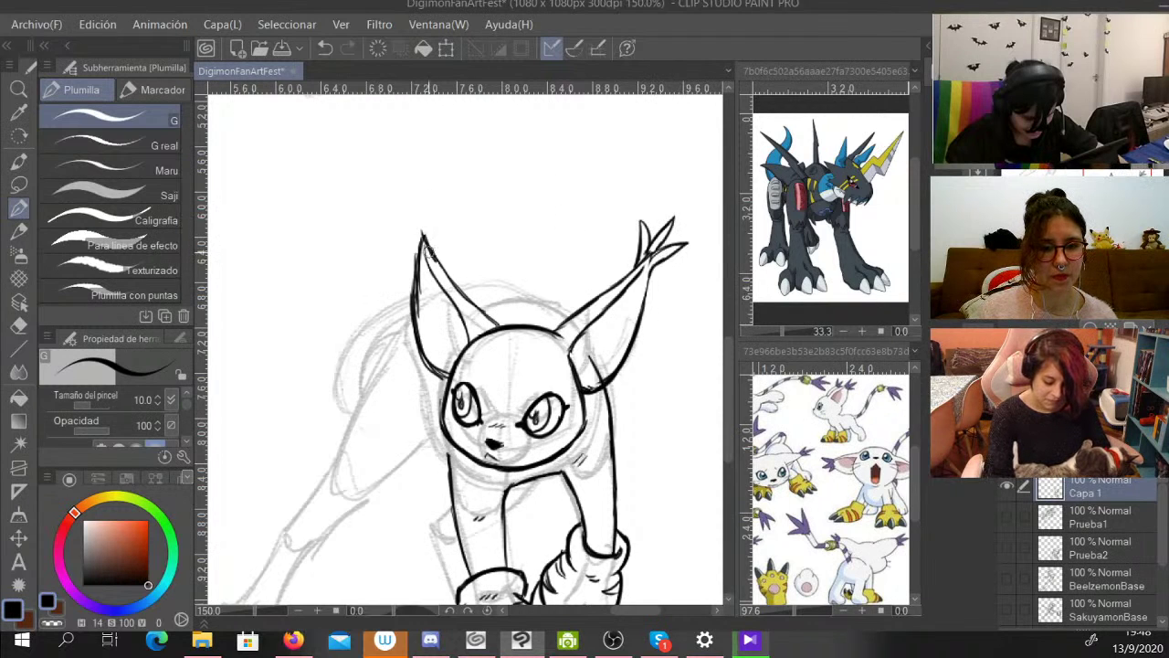
mouse_move(430, 243)
left_mouse_down()
mouse_move(449, 196)
mouse_move(423, 228)
mouse_move(420, 185)
mouse_move(419, 237)
mouse_move(398, 218)
mouse_move(425, 280)
left_mouse_up()
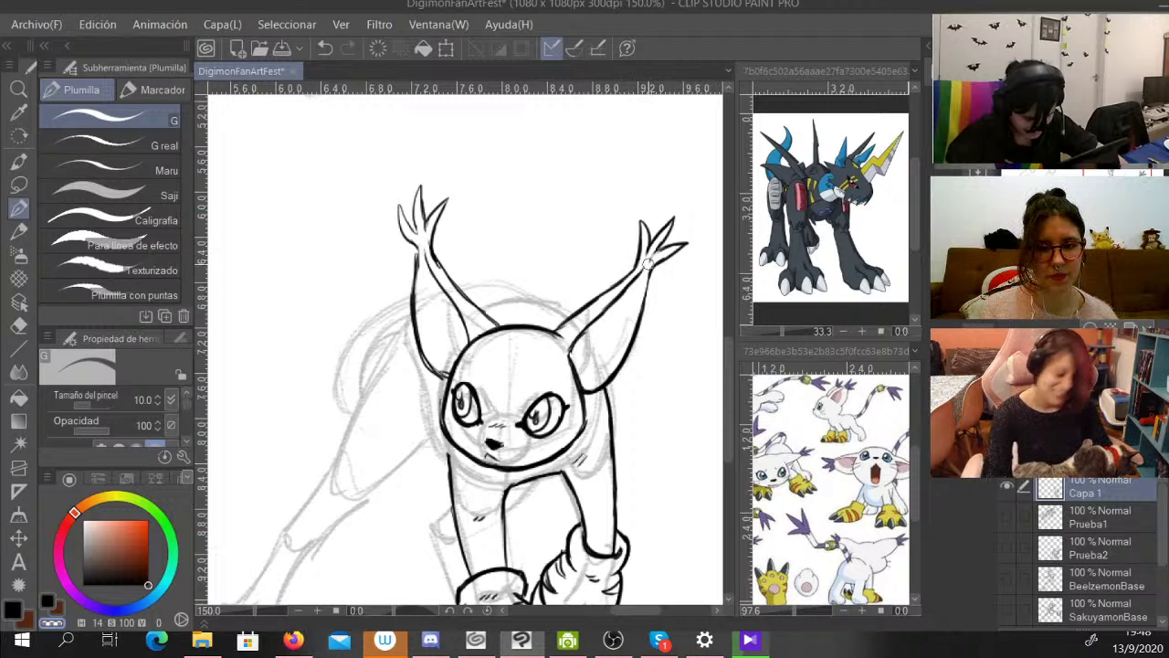
left_click(13, 610)
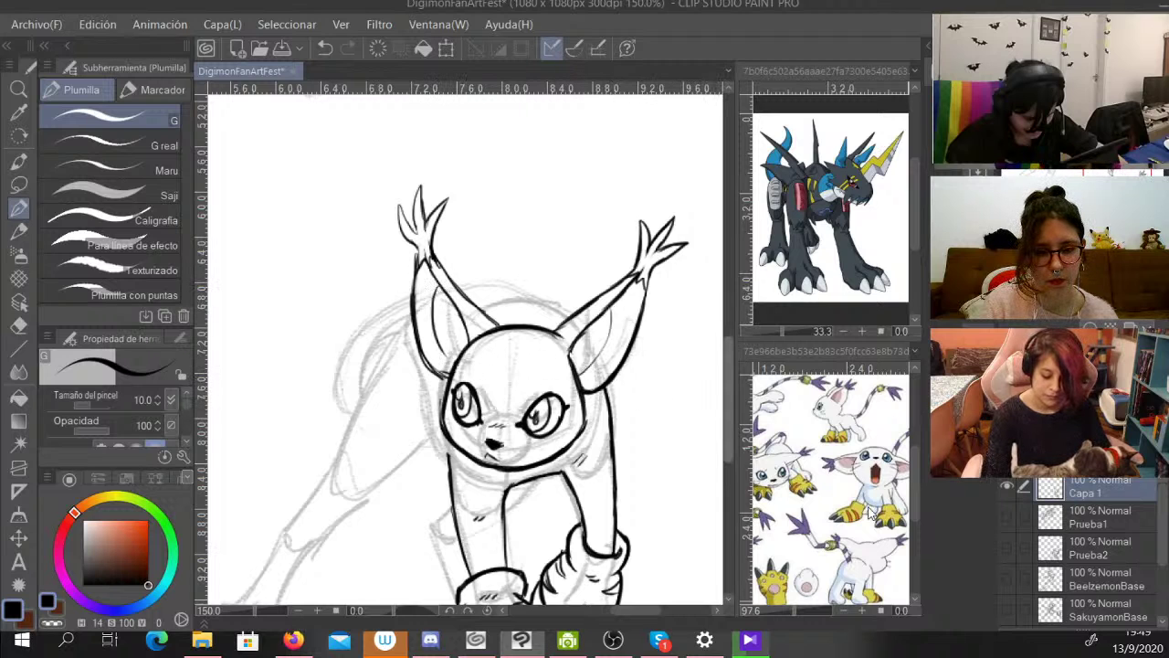
Ink the partly hidden hind leg behind the forelegs and the outstretched hind leg down to its toed paw.
scroll(694, 418, "down", 3)
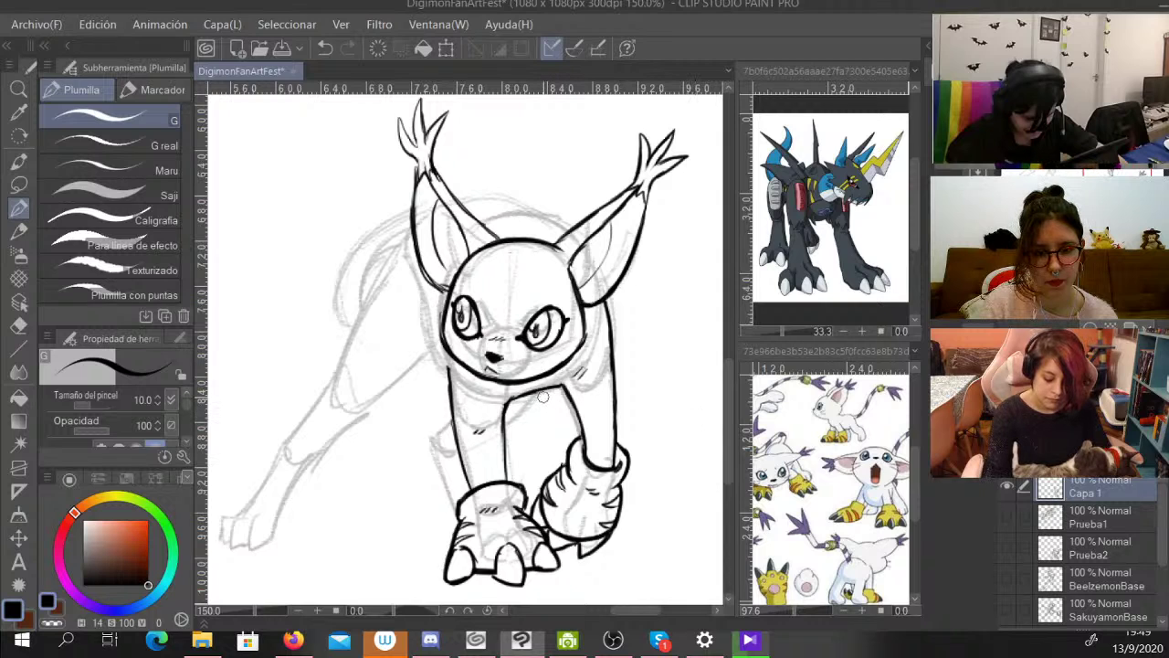
mouse_move(542, 391)
left_mouse_down()
mouse_move(501, 431)
mouse_move(436, 440)
mouse_move(431, 457)
mouse_move(459, 518)
left_mouse_up()
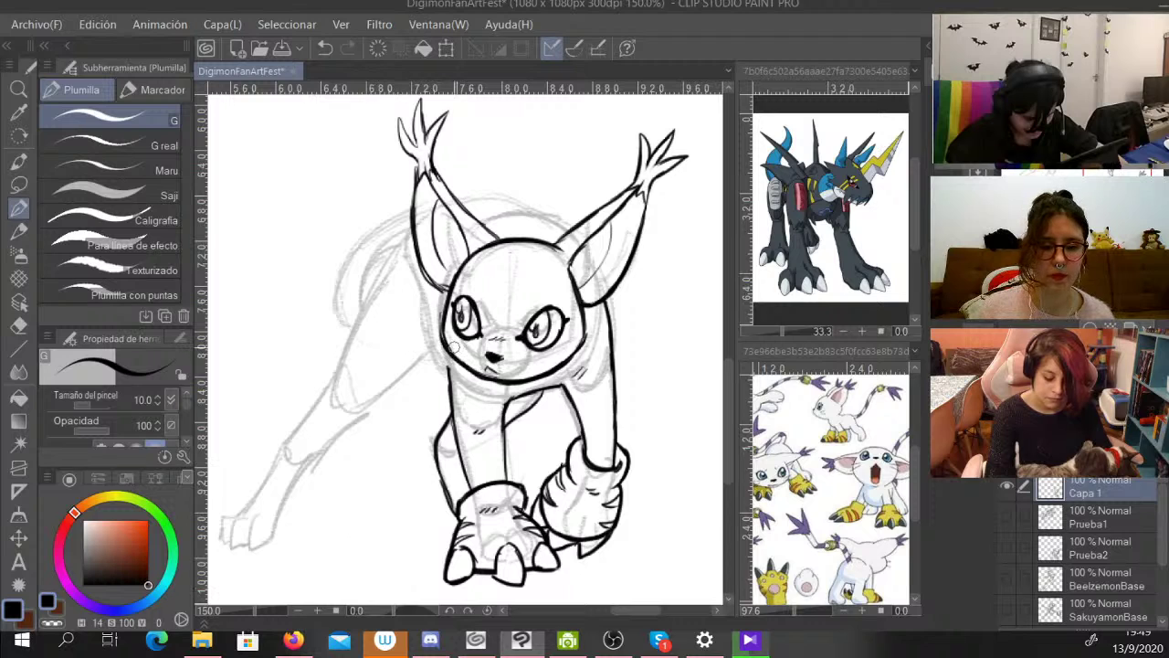
mouse_move(447, 380)
left_mouse_down()
mouse_move(385, 386)
mouse_move(413, 372)
mouse_move(315, 461)
mouse_move(284, 504)
left_mouse_up()
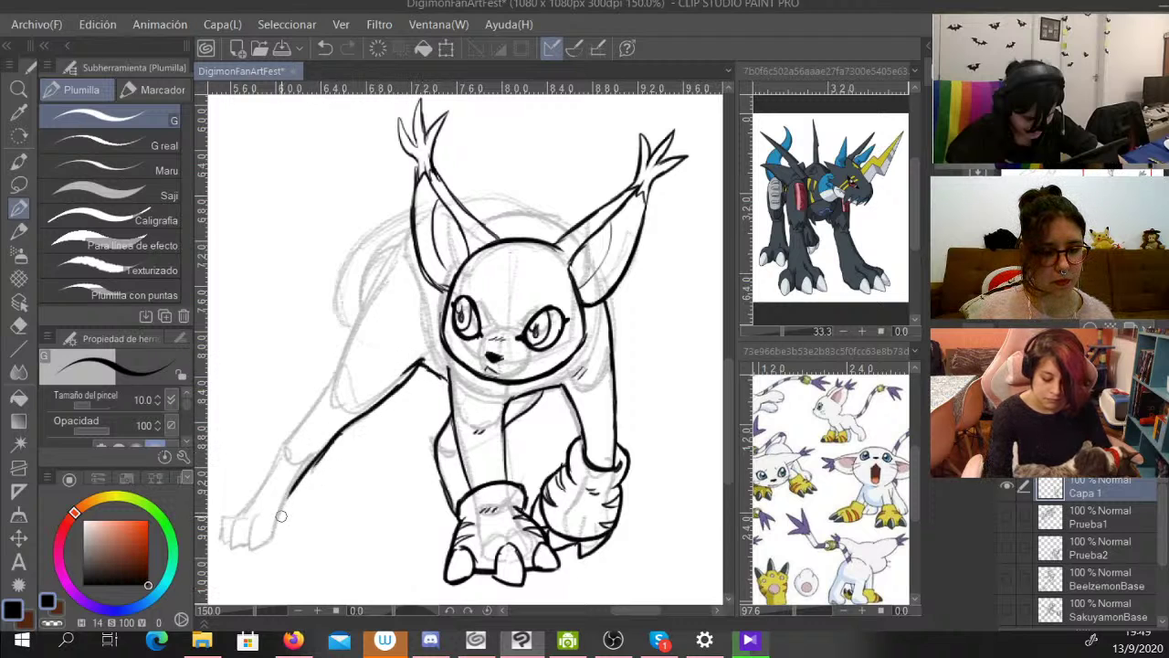
mouse_move(349, 345)
left_mouse_down()
mouse_move(271, 466)
mouse_move(250, 490)
mouse_move(243, 480)
mouse_move(232, 520)
mouse_move(229, 487)
mouse_move(232, 520)
mouse_move(281, 523)
left_mouse_up()
mouse_move(252, 485)
left_mouse_down()
mouse_move(242, 522)
mouse_move(262, 523)
left_mouse_up()
left_click_drag(261, 524, 286, 522)
left_click_drag(321, 458, 304, 476)
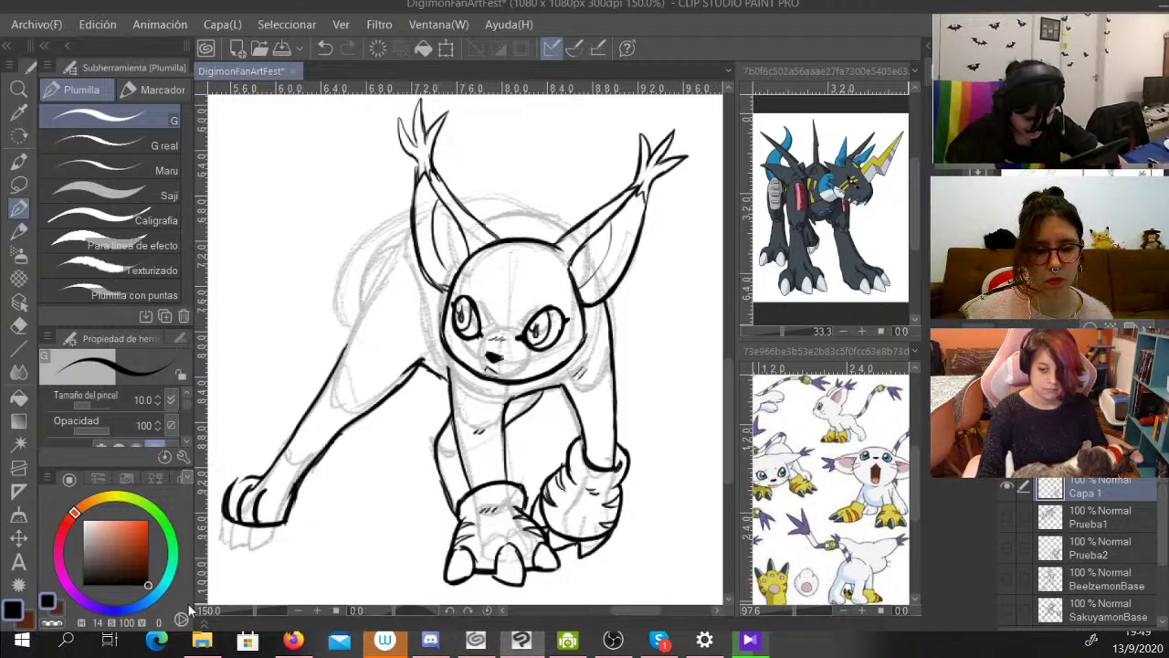
Erase the overlapping strokes on the outstretched hind paw with transparent colour and touch up its toe outline.
left_click(52, 623)
mouse_move(276, 482)
left_mouse_down()
mouse_move(247, 499)
mouse_move(245, 484)
mouse_move(226, 489)
mouse_move(221, 514)
mouse_move(273, 480)
left_mouse_up()
left_click(13, 609)
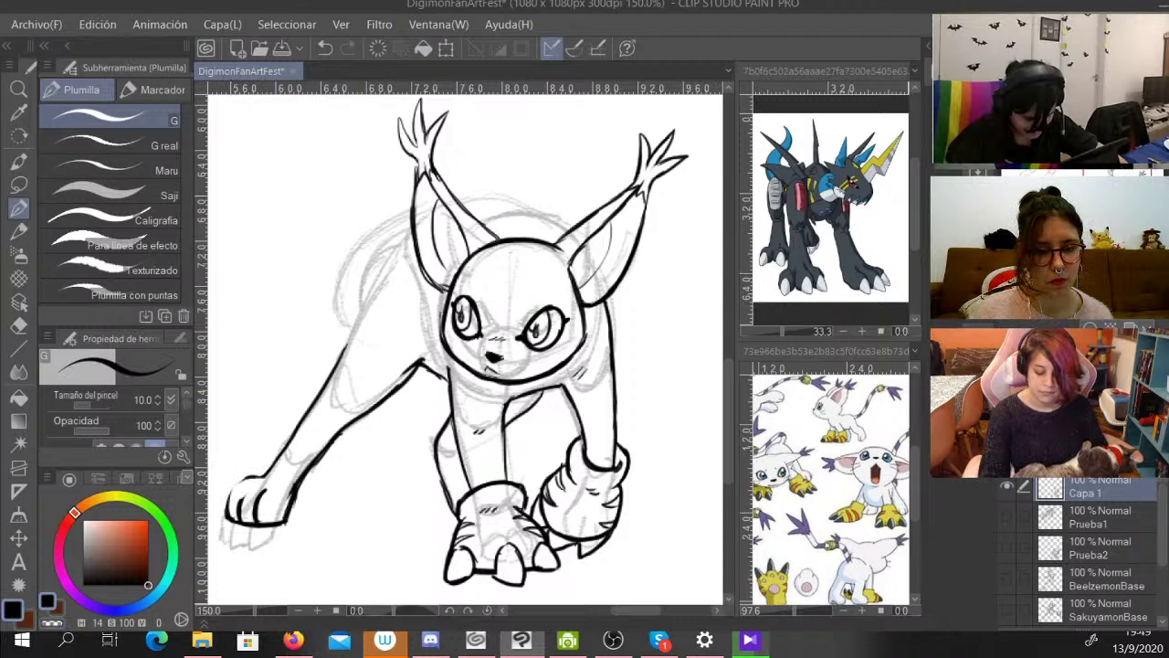
mouse_move(227, 511)
left_mouse_down()
mouse_move(232, 488)
mouse_move(260, 478)
mouse_move(238, 510)
left_mouse_up()
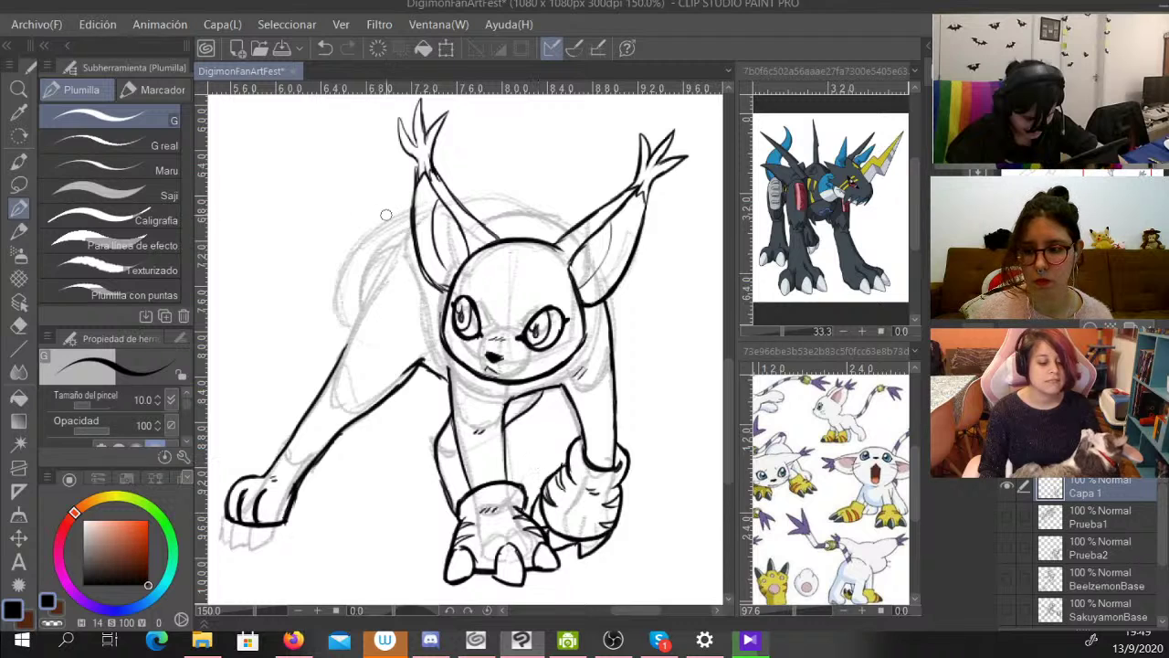
Ink the thigh line up to the ear and the arched back behind the head, adding short fold marks on the flank.
left_click_drag(412, 230, 348, 345)
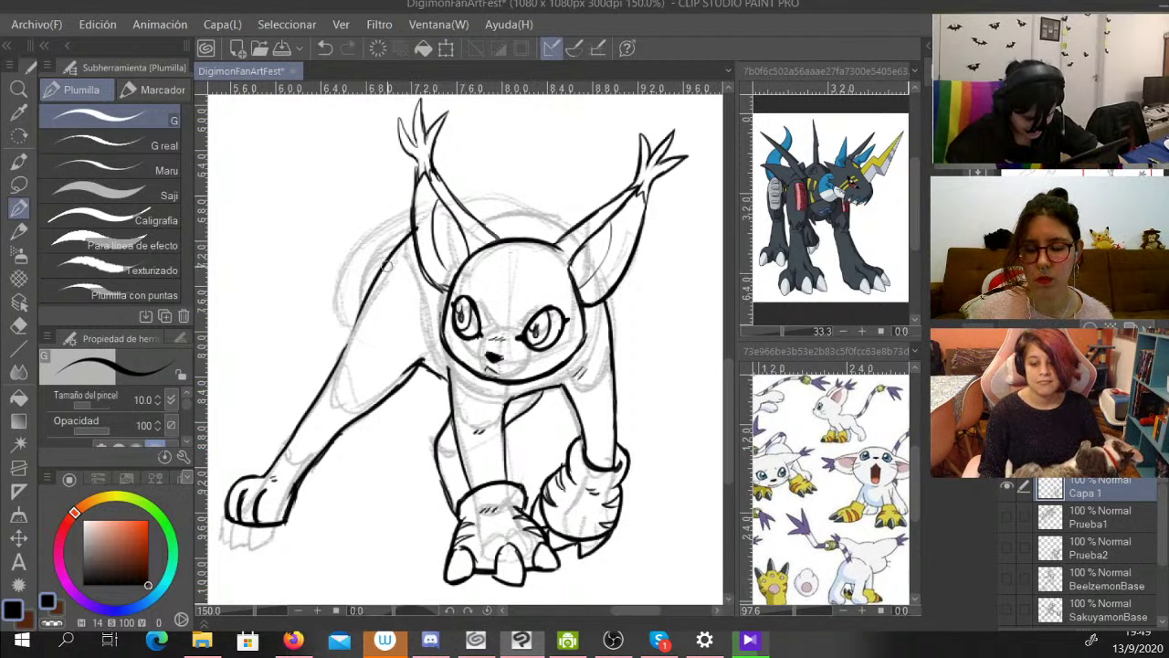
left_click_drag(387, 266, 341, 352)
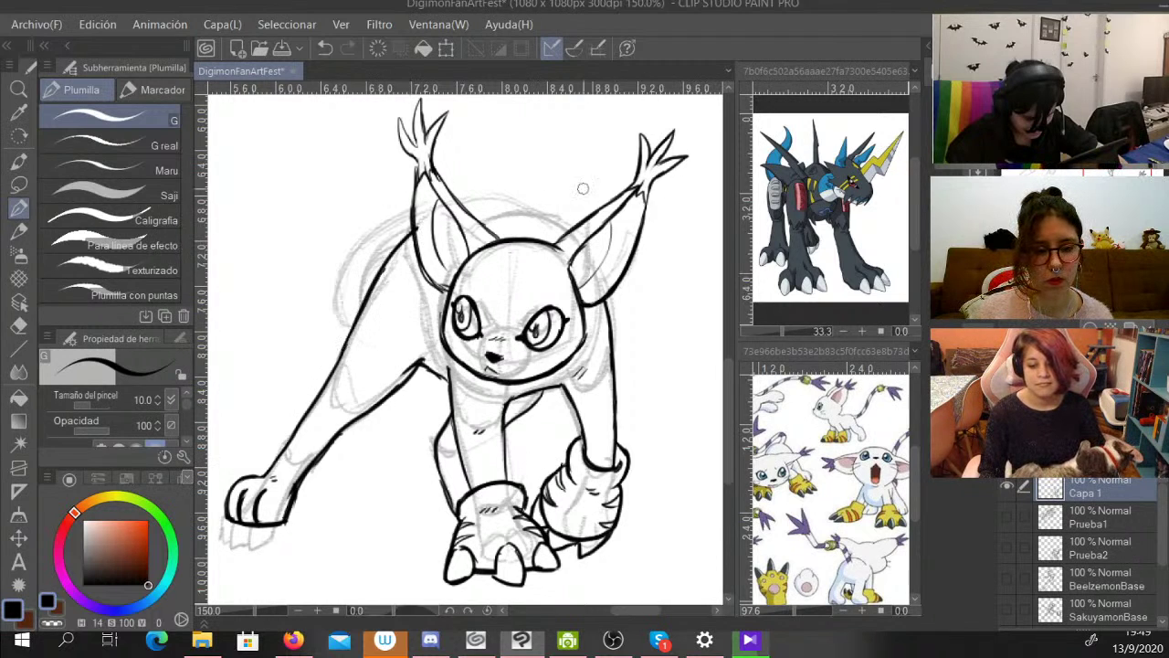
mouse_move(458, 205)
left_mouse_down()
mouse_move(550, 217)
mouse_move(537, 214)
mouse_move(573, 235)
left_mouse_up()
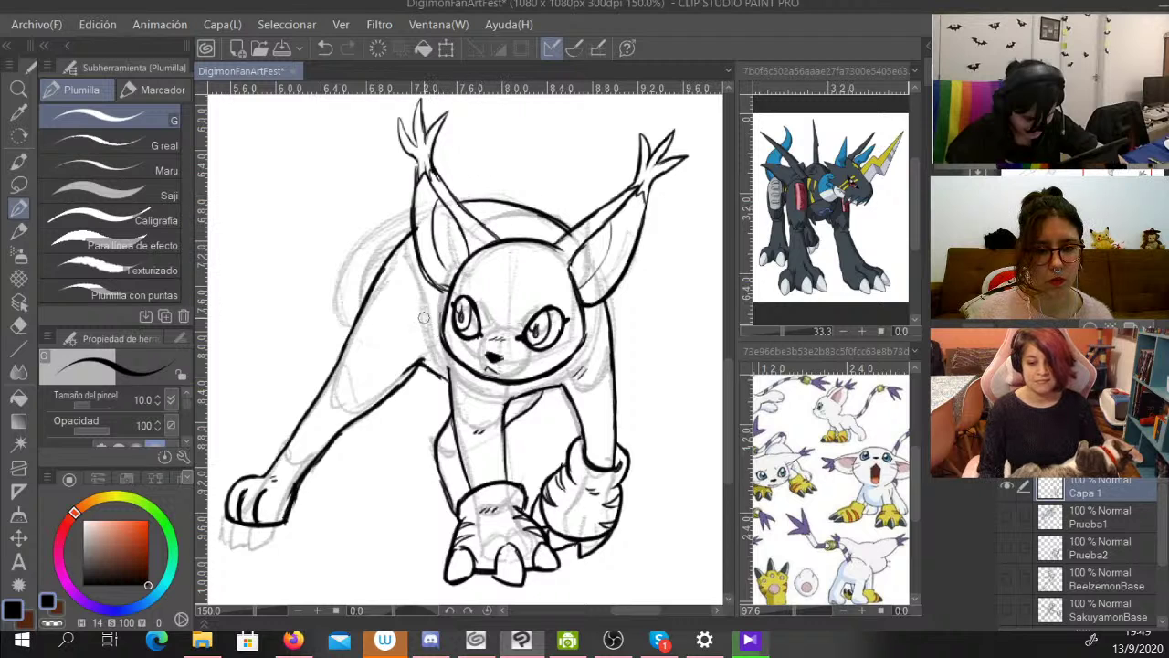
left_click_drag(422, 309, 423, 335)
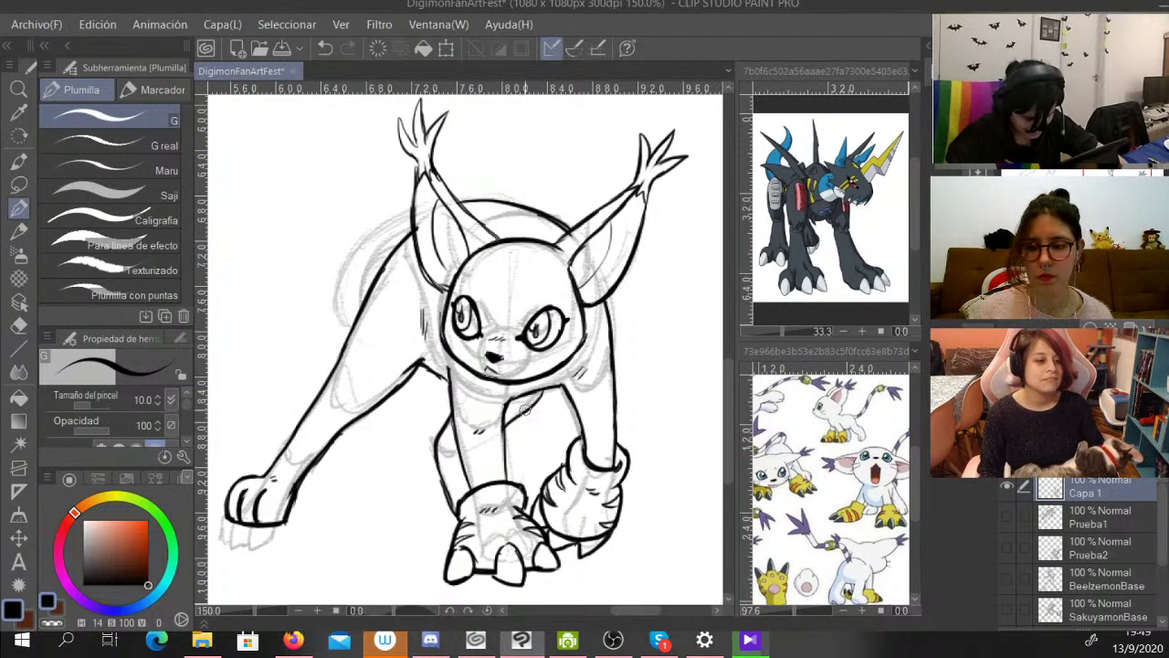
Ink both edges of the long tail, looping beside the hips, passing behind the ears and curving upward on the drawing's right.
key("ctrl+minus")
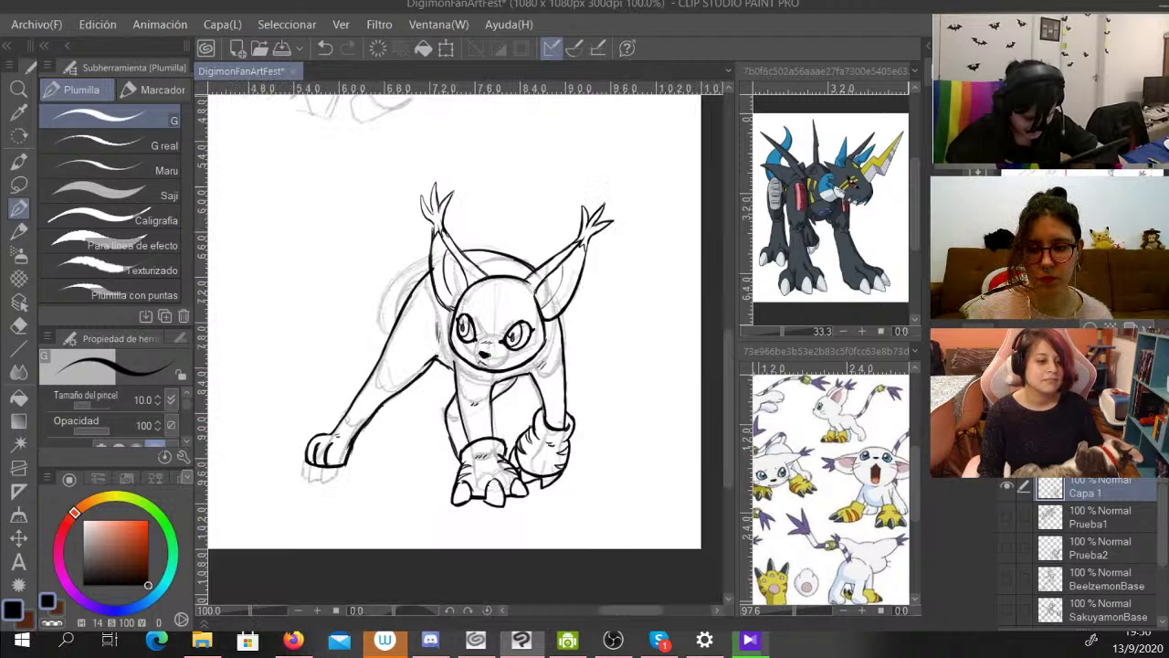
mouse_move(466, 301)
left_mouse_down()
mouse_move(481, 367)
mouse_move(473, 358)
left_mouse_up()
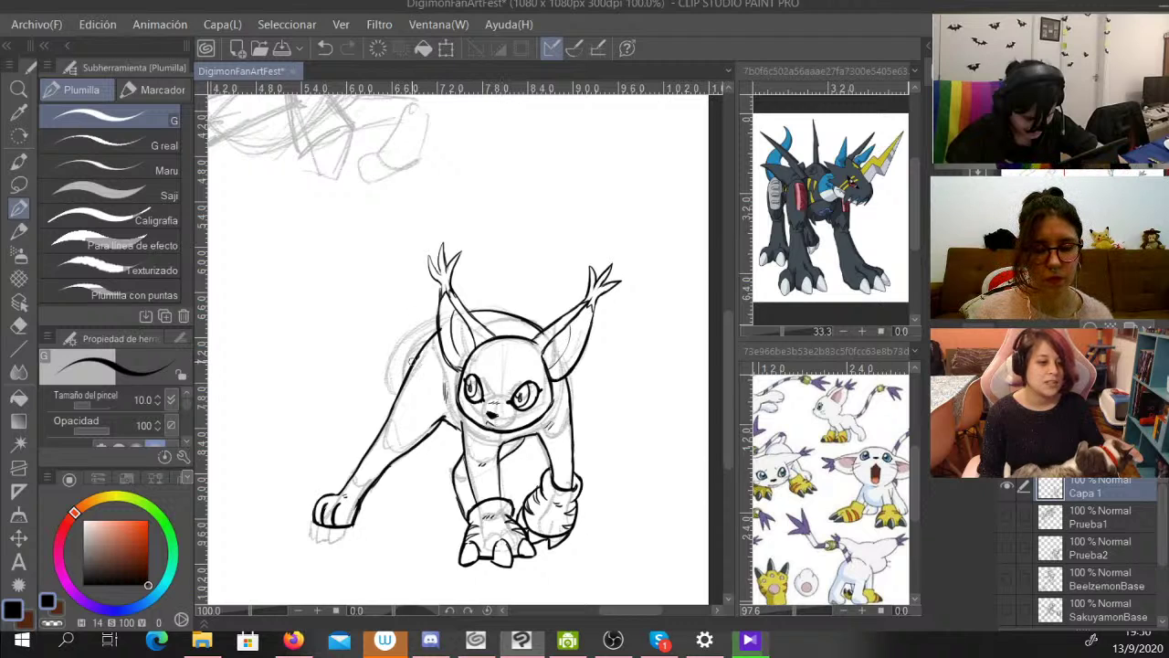
mouse_move(427, 343)
left_mouse_down()
mouse_move(373, 361)
mouse_move(358, 329)
mouse_move(439, 295)
mouse_move(584, 315)
mouse_move(634, 299)
mouse_move(646, 272)
mouse_move(630, 216)
left_mouse_up()
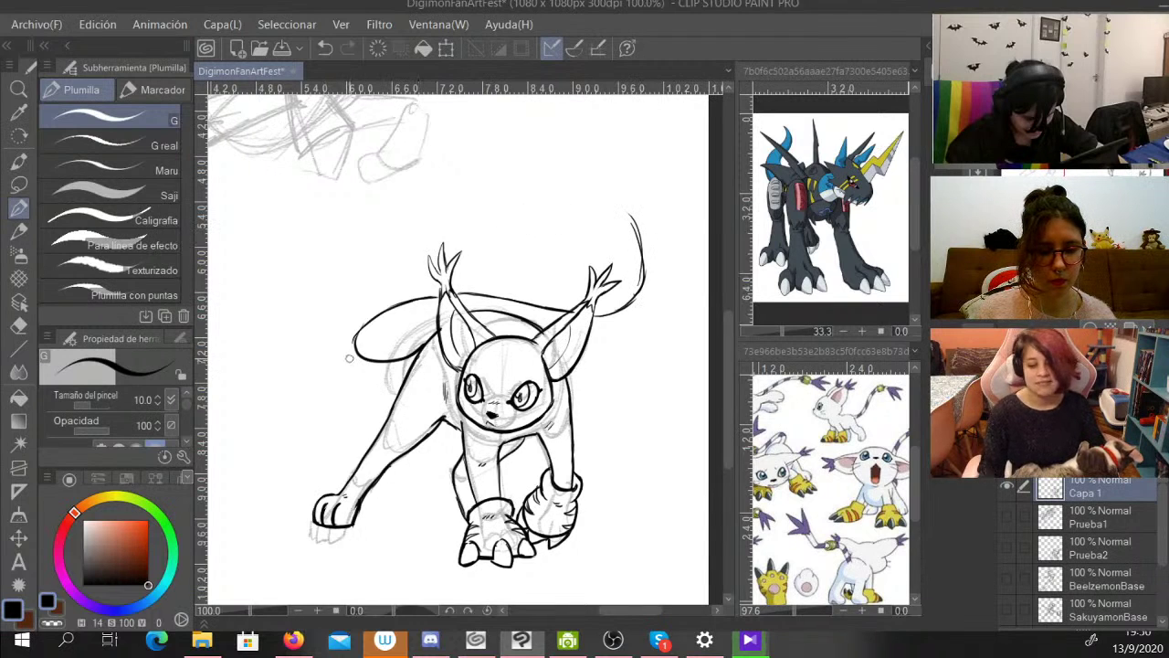
left_click_drag(349, 360, 413, 371)
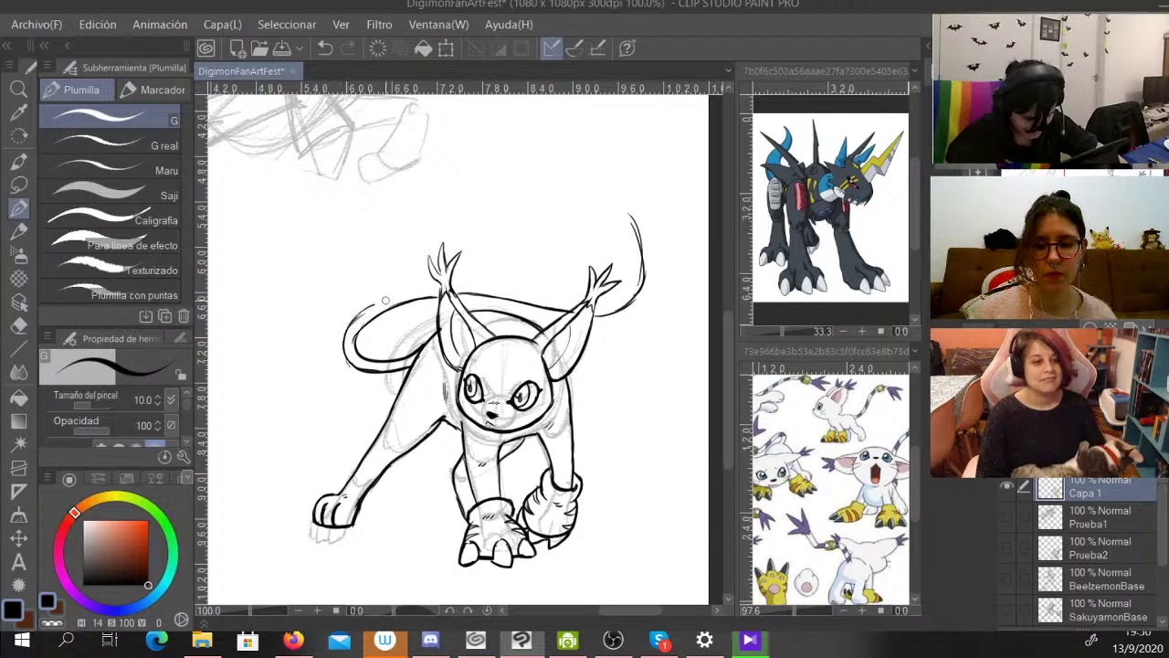
left_click_drag(386, 301, 393, 298)
mouse_move(353, 318)
left_mouse_down()
mouse_move(458, 282)
mouse_move(573, 302)
left_mouse_up()
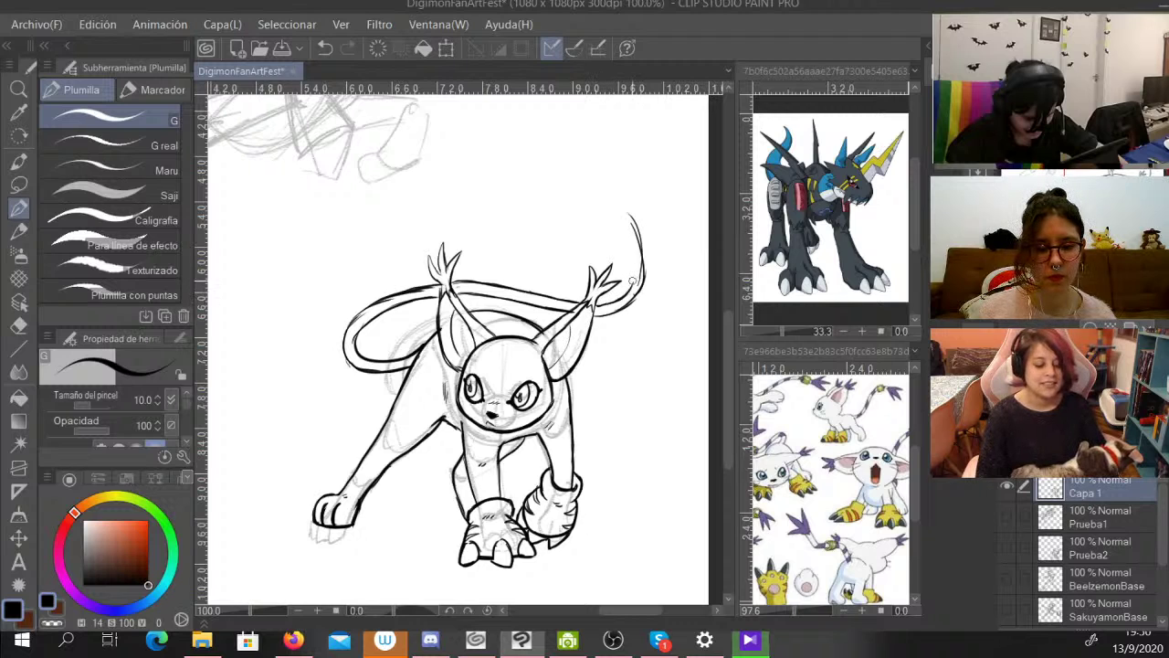
mouse_move(637, 274)
left_mouse_down()
mouse_move(625, 222)
mouse_move(641, 272)
mouse_move(634, 232)
left_mouse_up()
left_click_drag(634, 232, 630, 298)
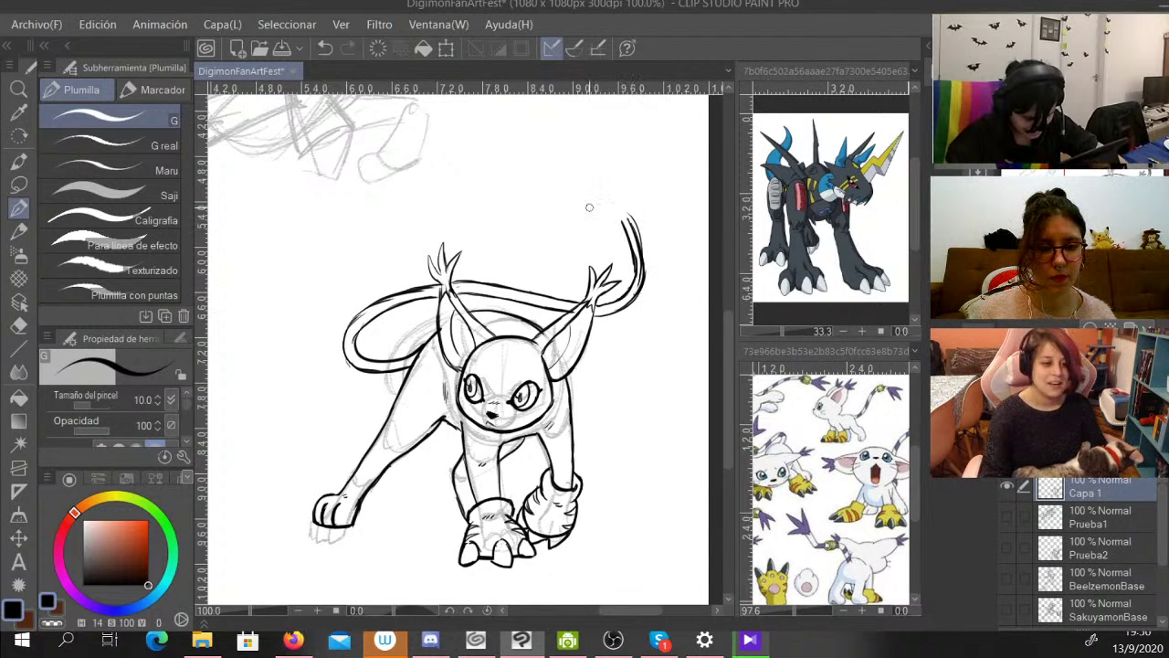
Clean up the stray strokes at the tail's upturned end with transparent colour, leaving a narrow tip.
left_click(52, 623)
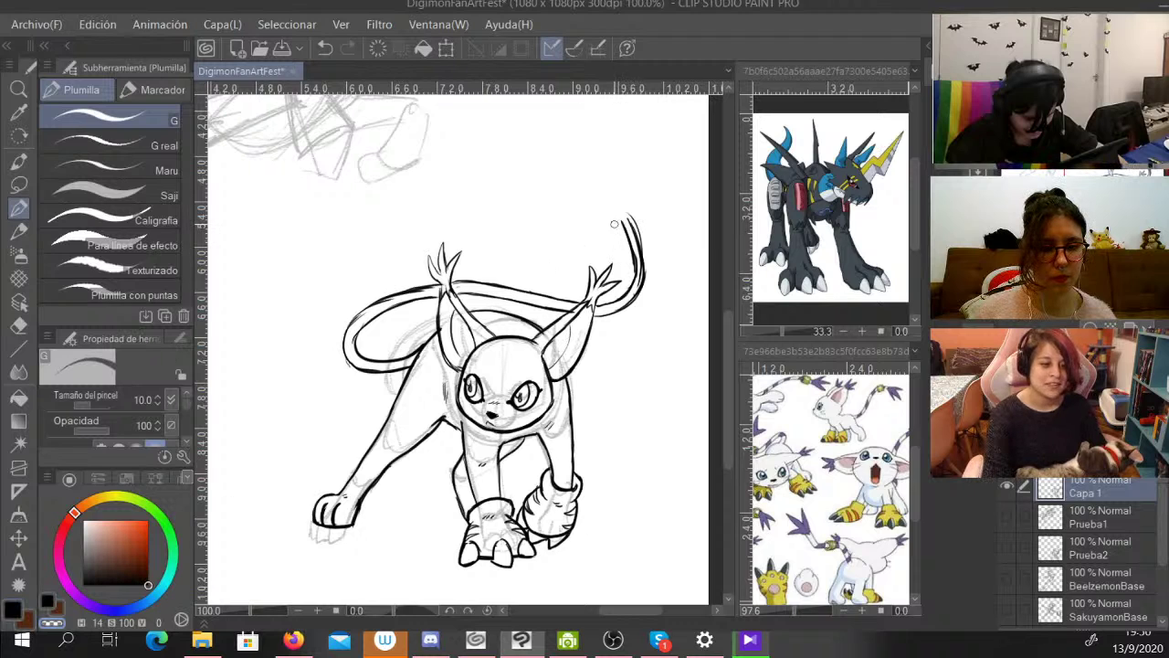
mouse_move(627, 213)
left_mouse_down()
mouse_move(640, 227)
mouse_move(637, 281)
left_mouse_up()
left_click_drag(630, 235, 629, 296)
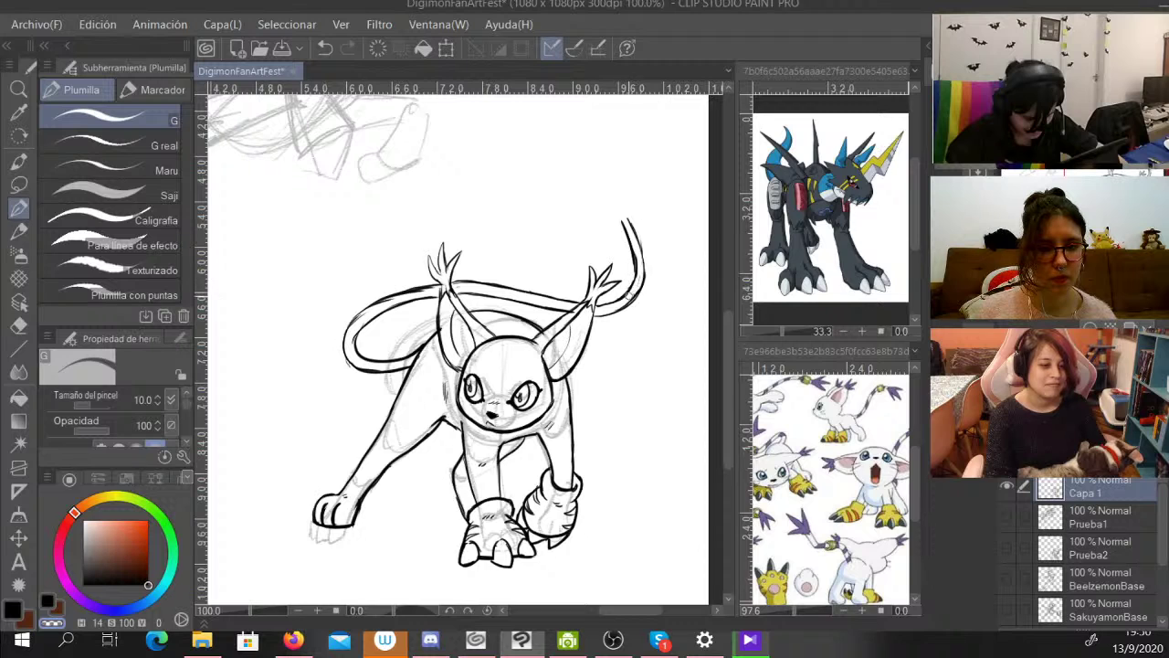
key("c")
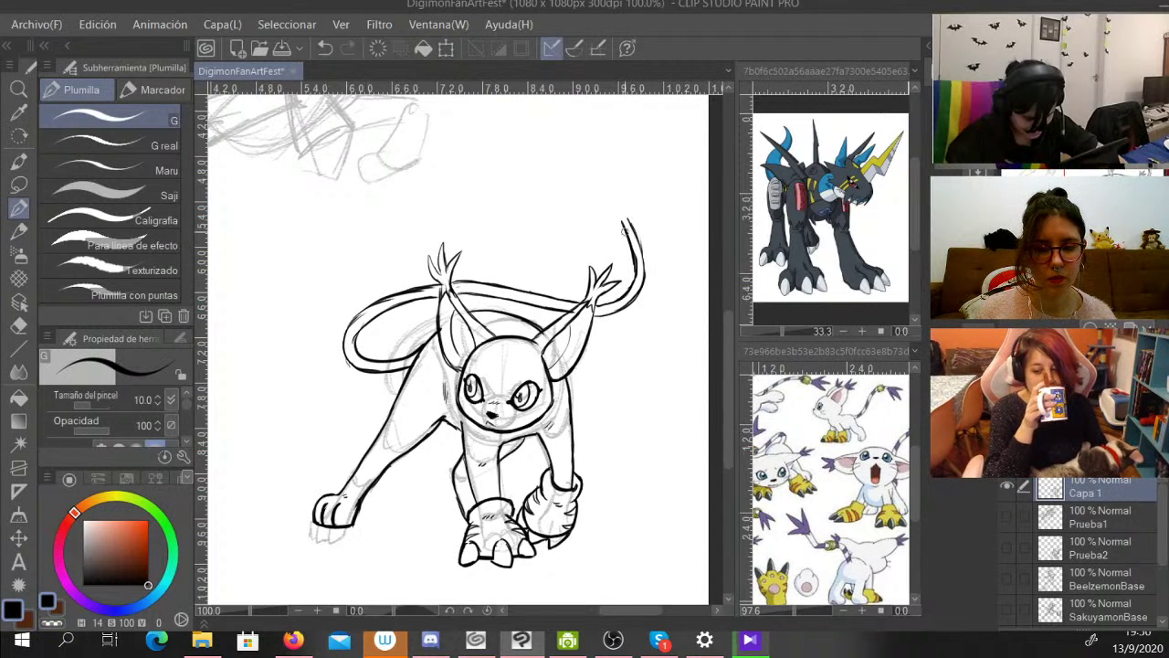
Ink a three-pointed tuft and a ring at the tail's end, clearing the lines inside the ring, and add band marks to ring and tail.
mouse_move(619, 222)
left_mouse_down()
mouse_move(568, 195)
mouse_move(565, 185)
mouse_move(604, 197)
mouse_move(577, 152)
mouse_move(617, 195)
mouse_move(636, 182)
mouse_move(640, 230)
left_mouse_up()
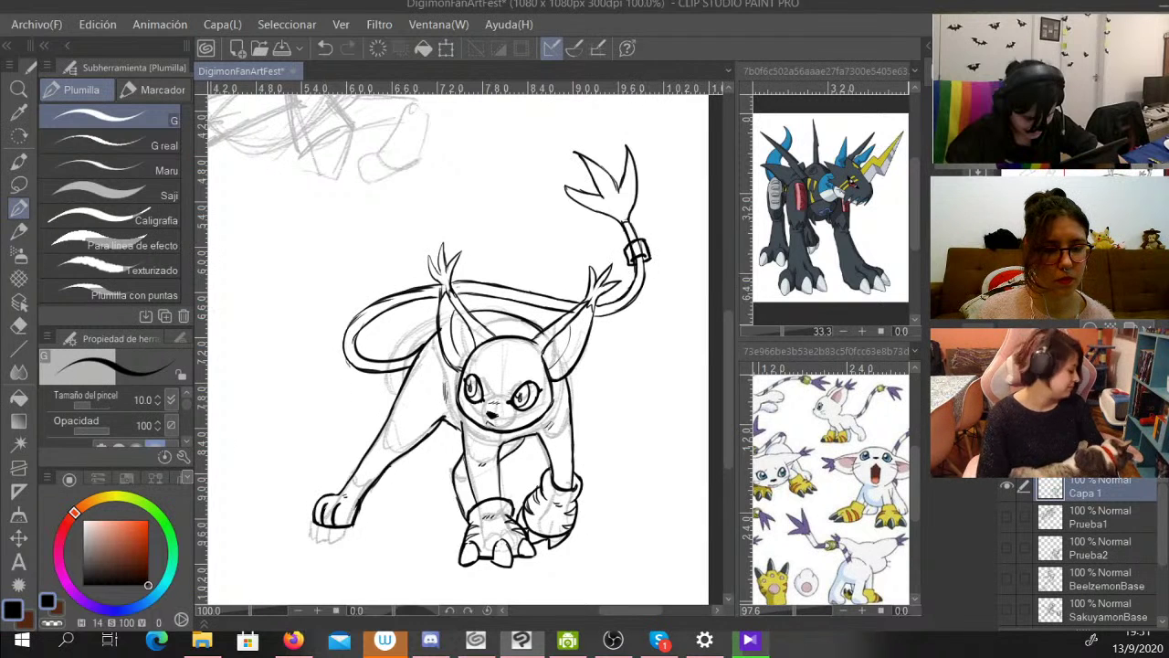
key("c")
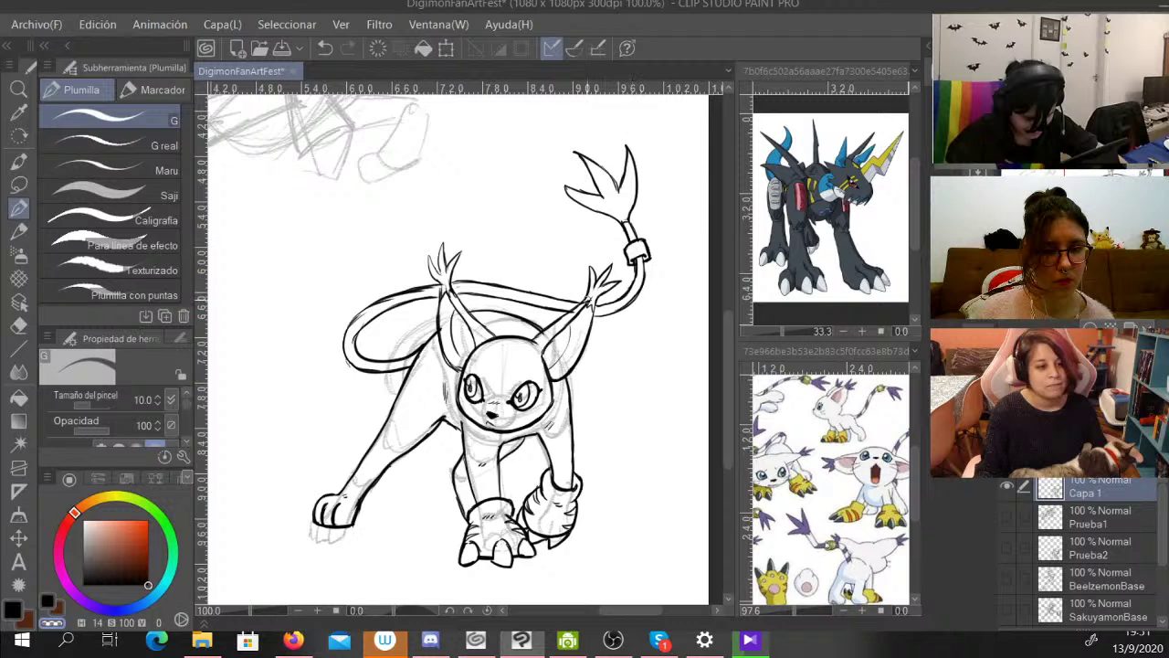
key("x")
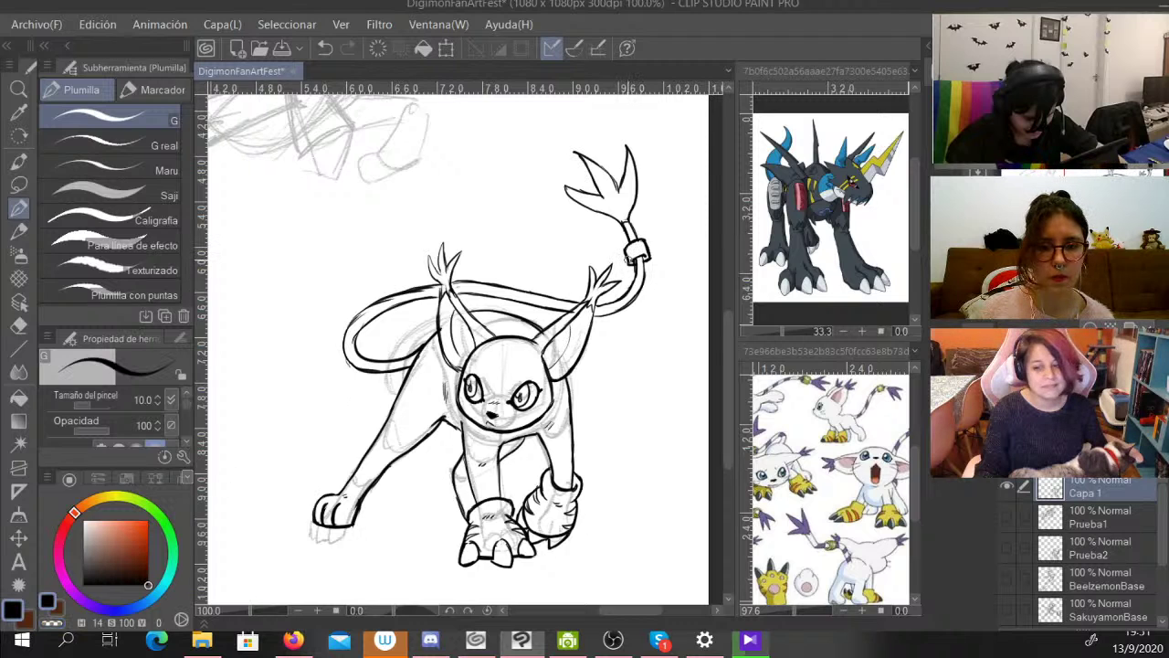
left_click_drag(644, 250, 648, 254)
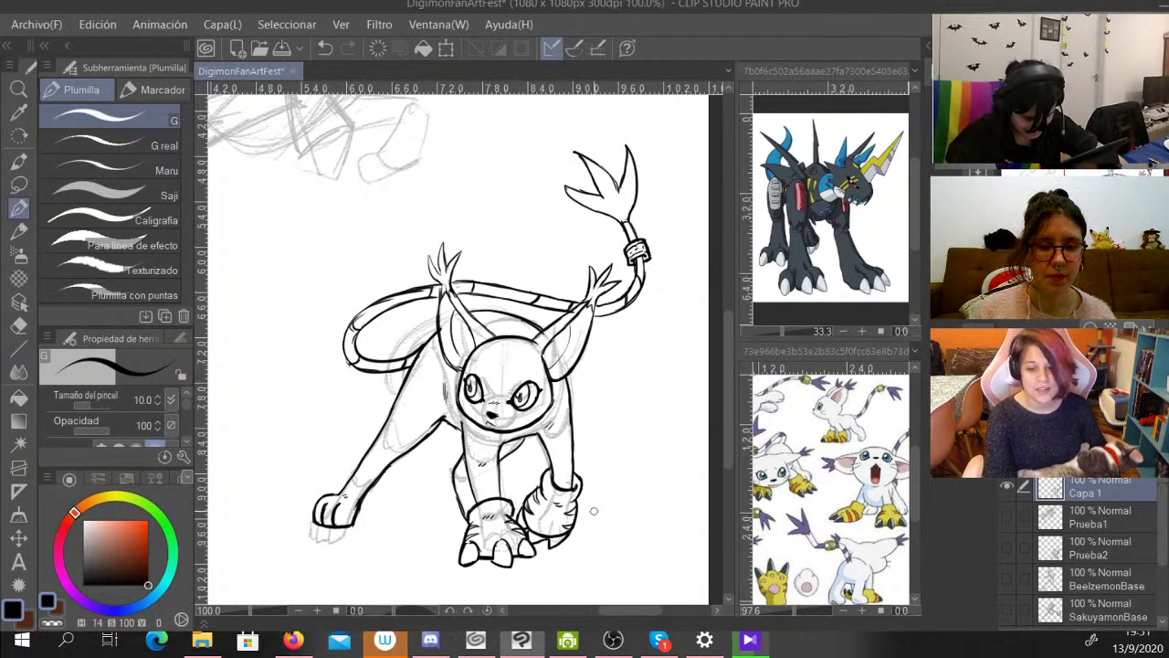
Lasso the outstretched hind leg's paw, move it up and inward to shorten the leg, and clear the selection.
key("ctrl+minus")
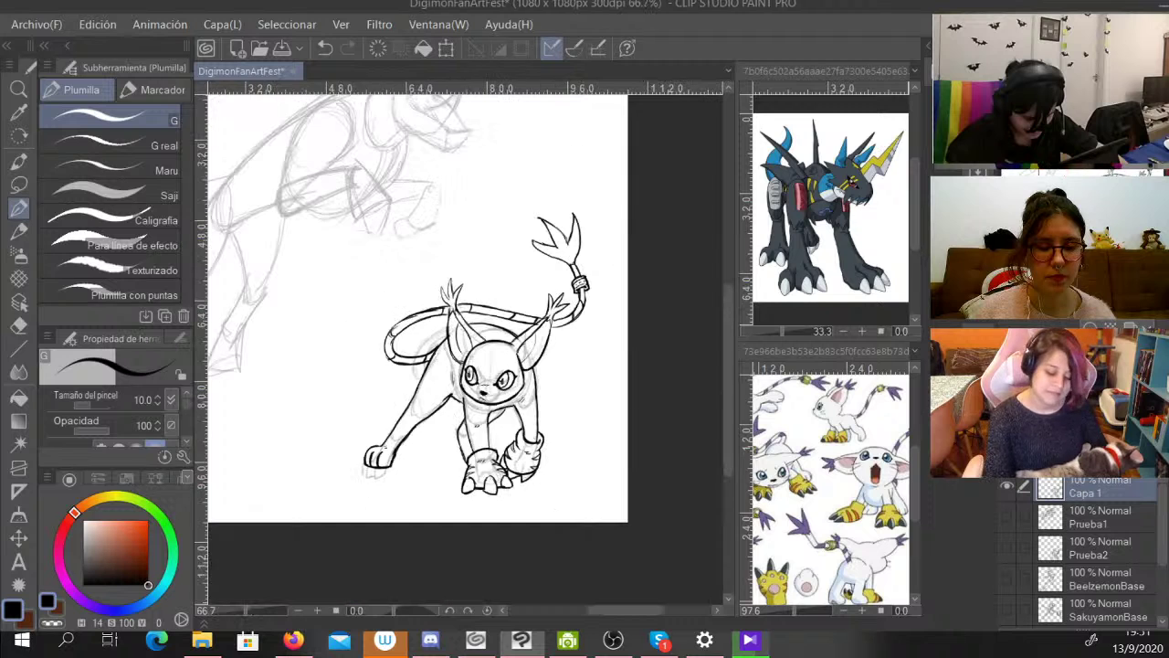
left_click_drag(465, 347, 438, 239)
key("ctrl+plus")
key("ctrl+plus")
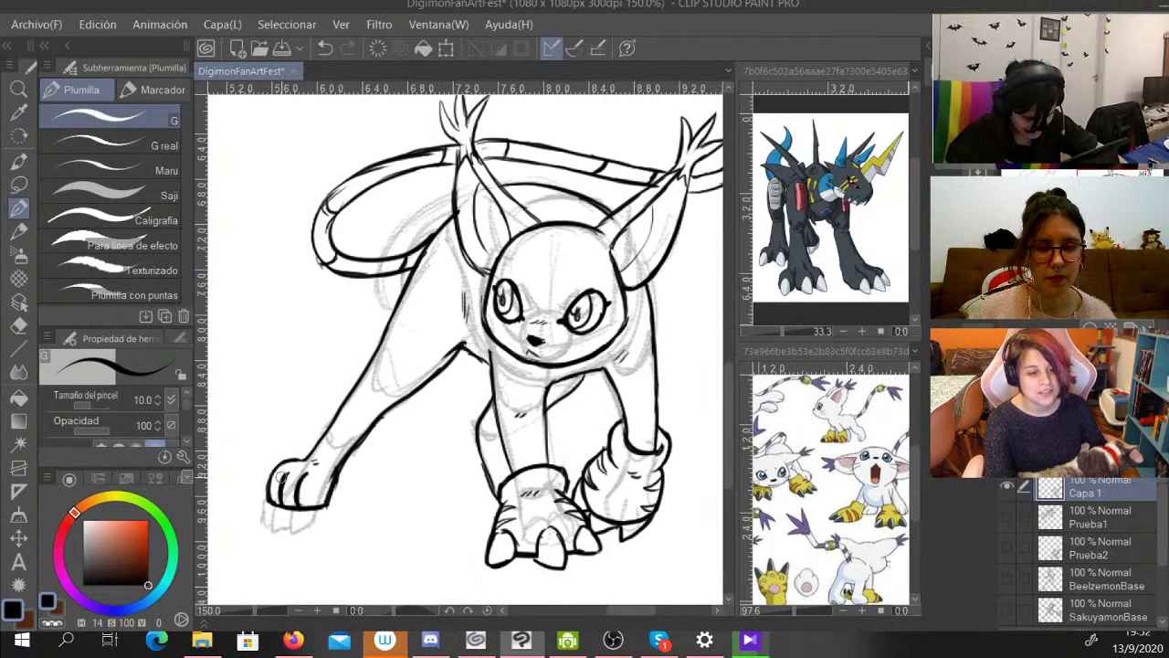
left_click(18, 183)
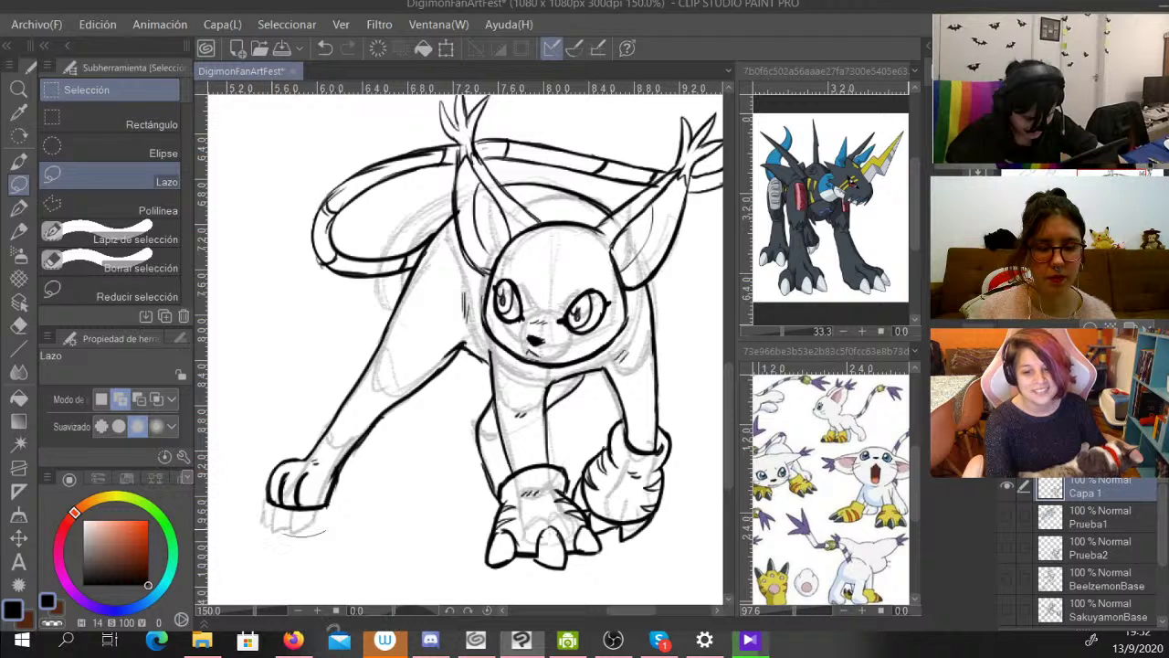
mouse_move(266, 527)
left_mouse_down()
mouse_move(372, 428)
mouse_move(306, 546)
left_mouse_up()
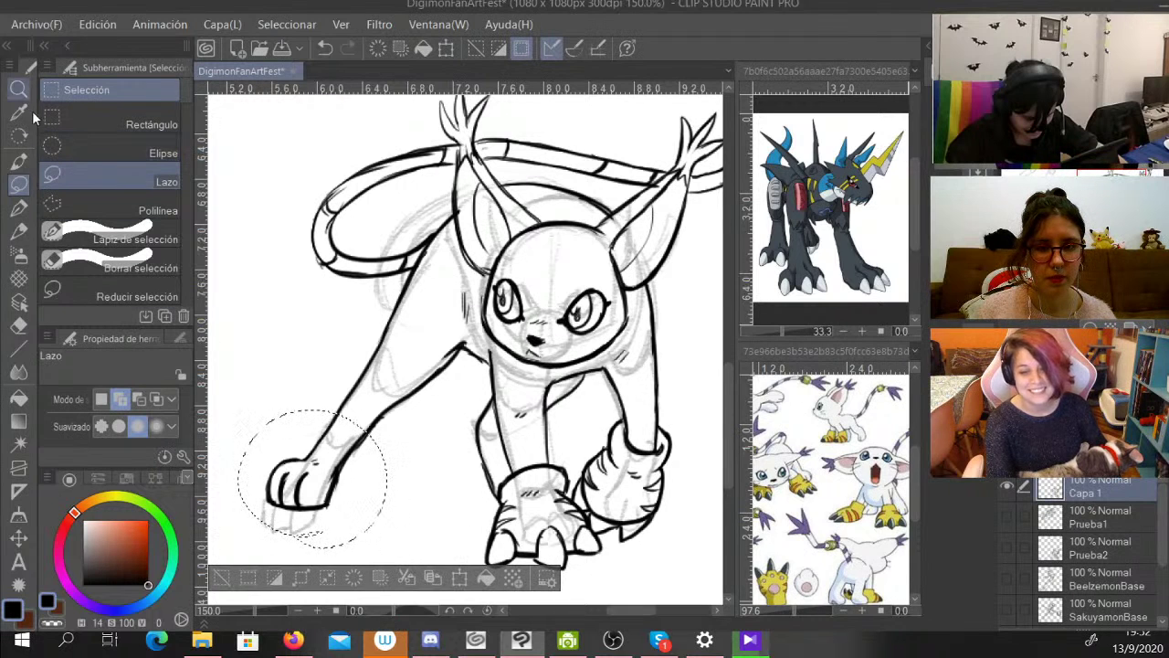
left_click(18, 537)
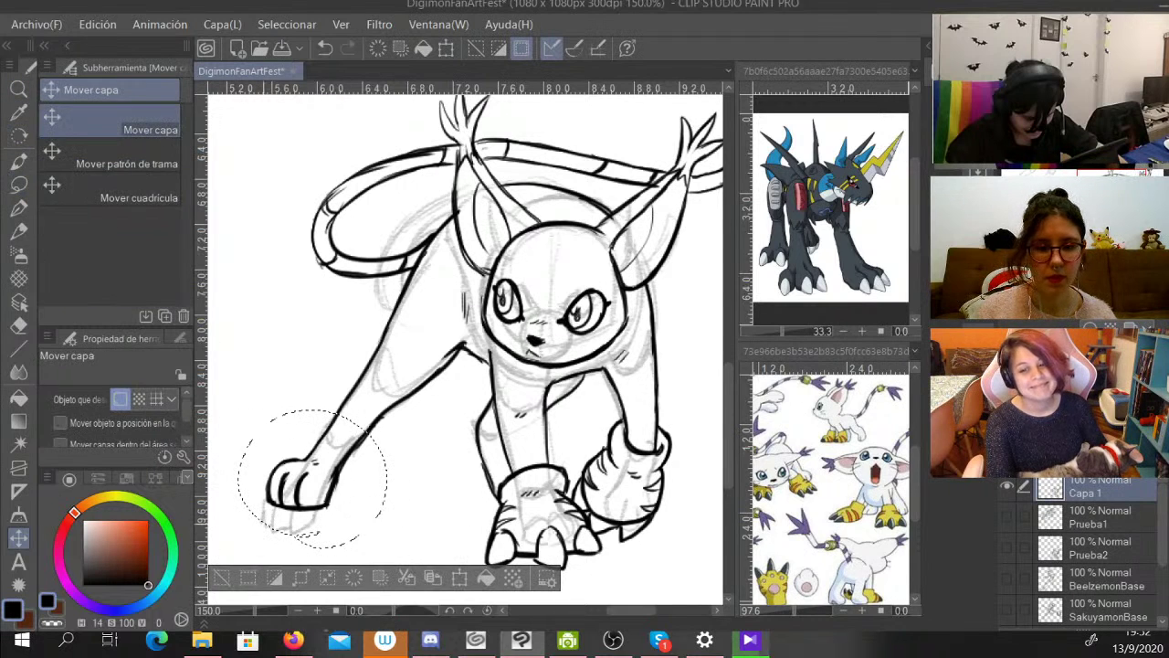
left_click_drag(389, 595, 413, 570)
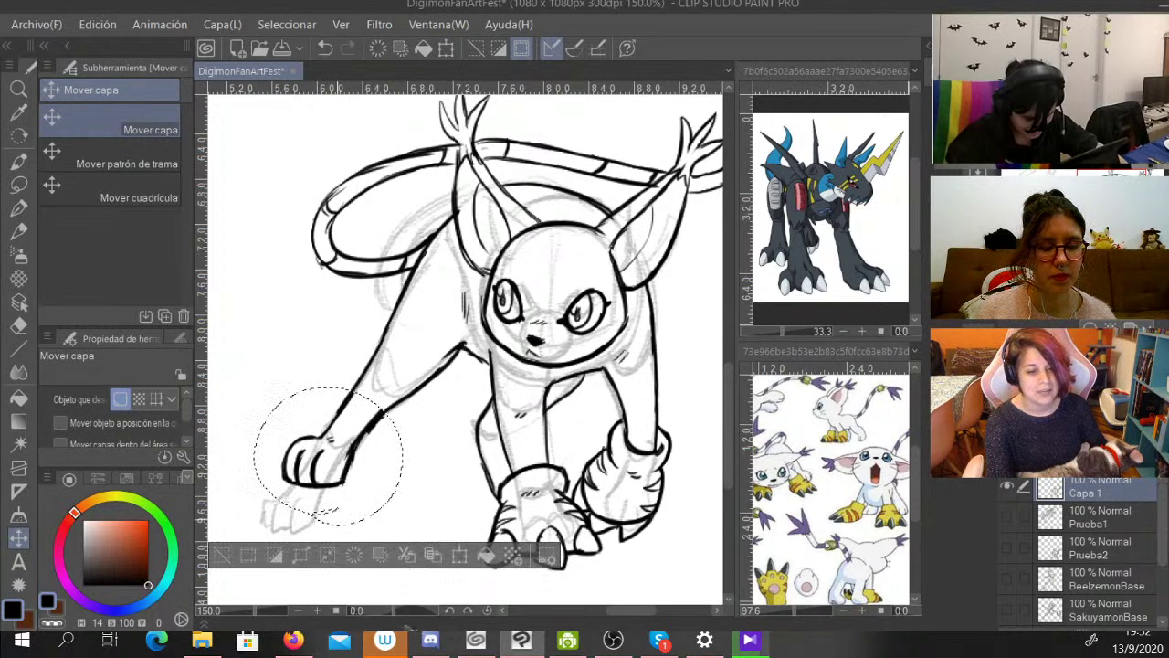
key("ctrl+d")
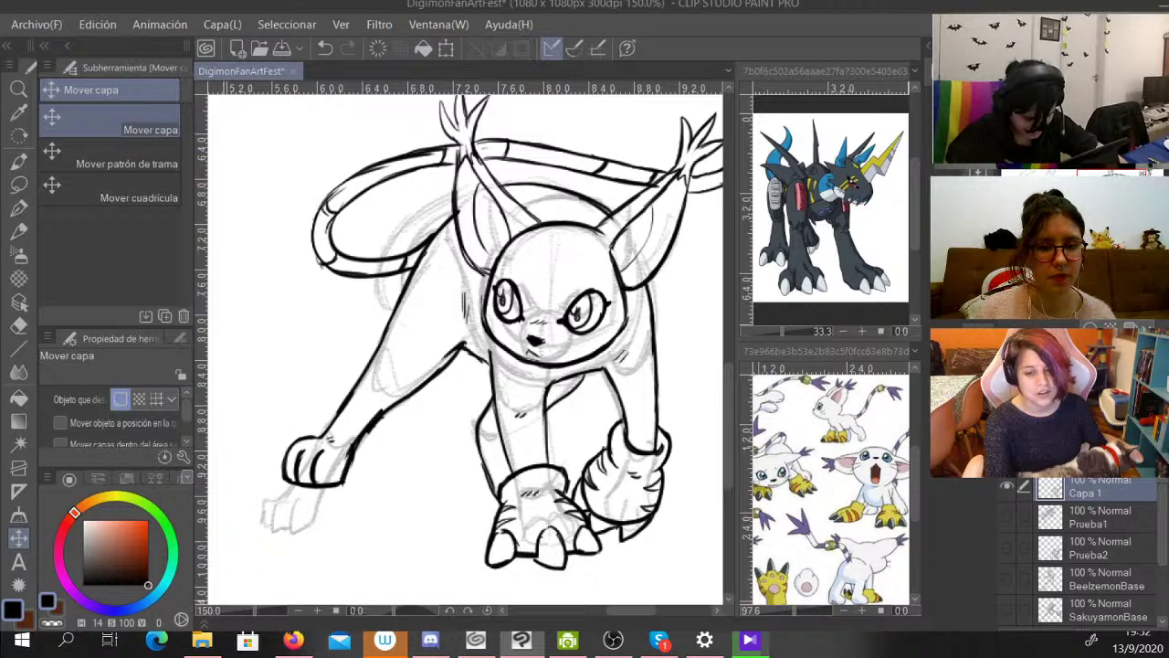
Ink new toe lines and an inner-side edge on the outstretched hind leg's shortened paw with the G pen, joining it to the leg.
left_click(18, 208)
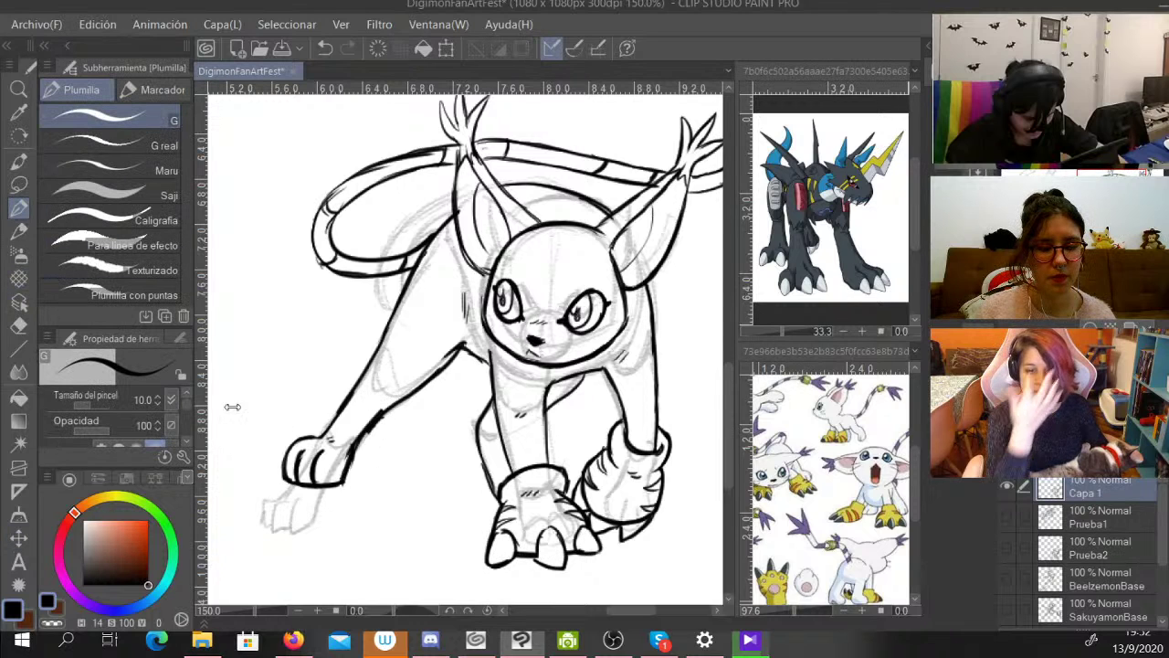
mouse_move(319, 438)
left_mouse_down()
mouse_move(357, 457)
mouse_move(303, 439)
mouse_move(315, 434)
mouse_move(292, 473)
mouse_move(299, 444)
mouse_move(314, 485)
mouse_move(319, 448)
mouse_move(327, 490)
left_mouse_up()
mouse_move(347, 452)
left_mouse_down()
mouse_move(338, 490)
mouse_move(356, 484)
left_mouse_up()
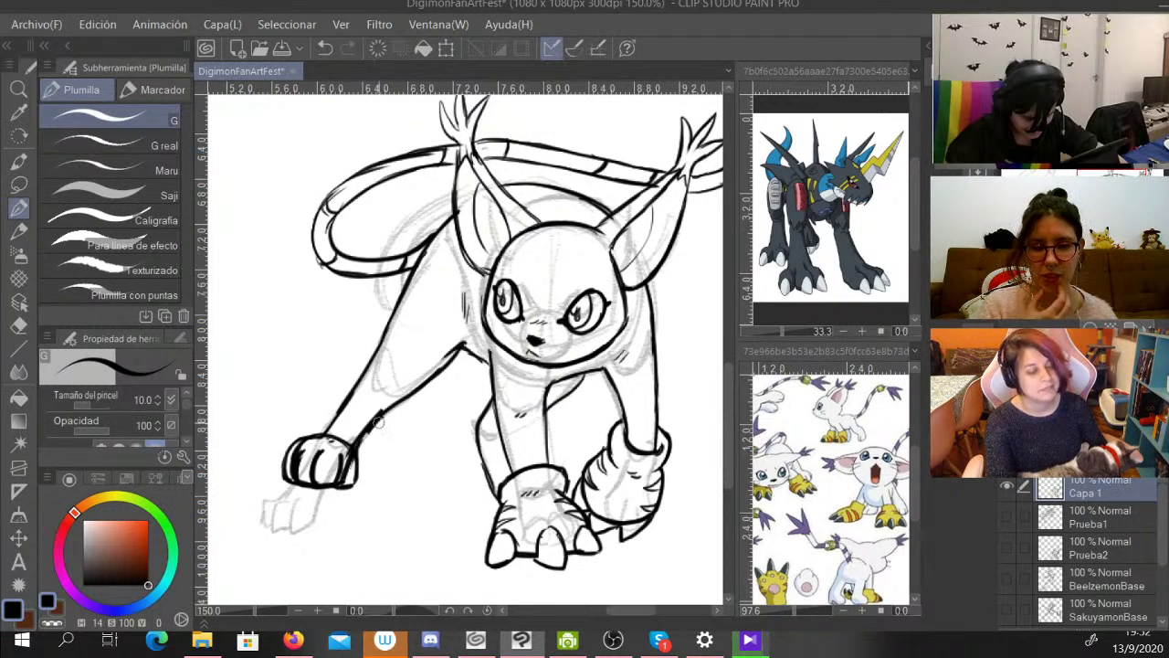
left_click_drag(378, 422, 387, 412)
Clear the hind paw's old outer edge, its inner toe lines and the rough ankle join with transparent colour, leaving a clean outline.
key("c")
left_click_drag(284, 465, 287, 484)
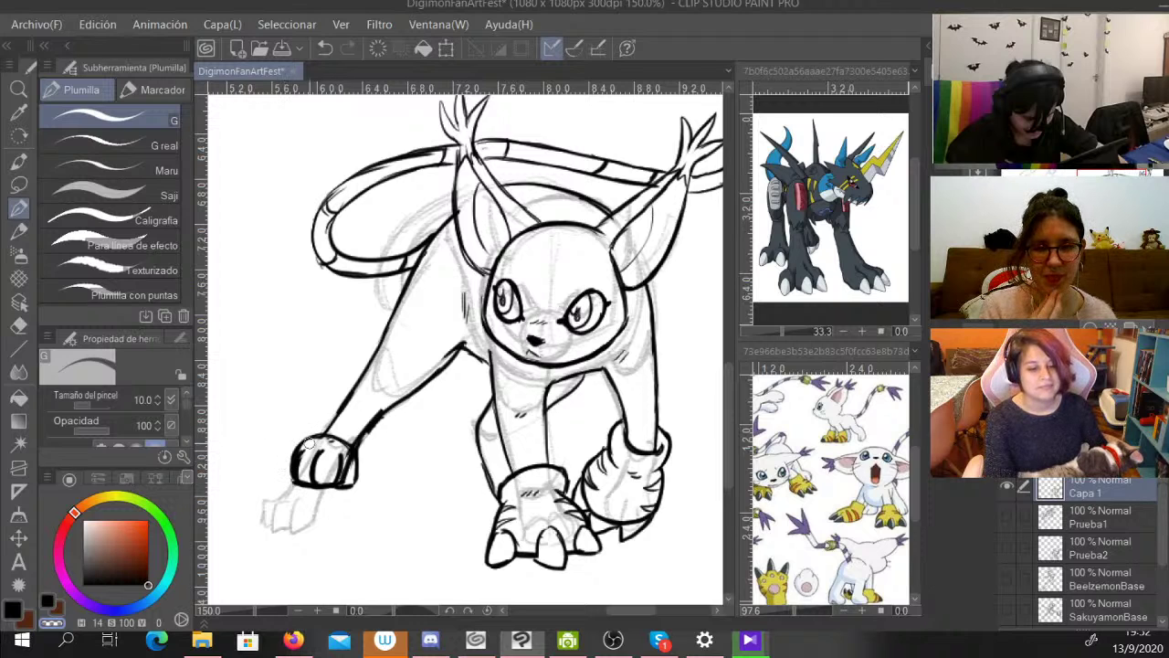
mouse_move(308, 444)
left_mouse_down()
mouse_move(301, 476)
mouse_move(305, 453)
mouse_move(349, 438)
mouse_move(347, 481)
mouse_move(347, 456)
mouse_move(340, 484)
mouse_move(324, 446)
mouse_move(313, 475)
mouse_move(335, 475)
mouse_move(306, 477)
mouse_move(335, 459)
left_mouse_up()
mouse_move(382, 417)
left_mouse_down()
mouse_move(347, 446)
mouse_move(350, 463)
mouse_move(364, 448)
mouse_move(363, 479)
mouse_move(317, 499)
mouse_move(301, 491)
mouse_move(358, 478)
left_mouse_up()
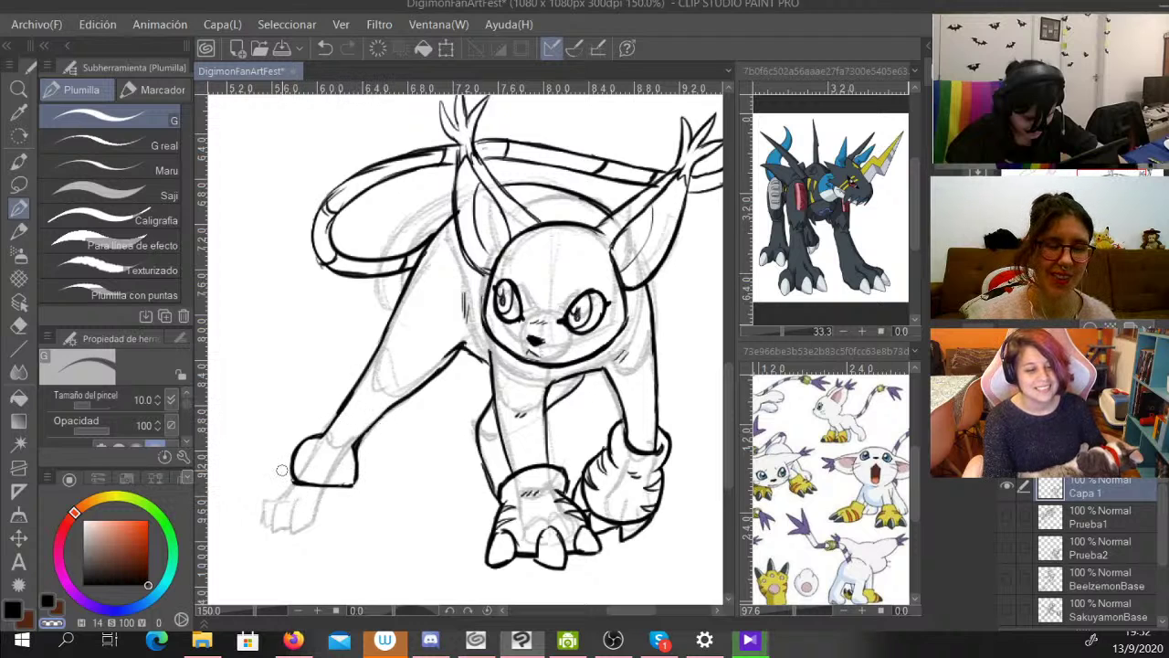
Ink curved toe lines on the hind paw and add short fur marks at the ankle and knee.
key("c")
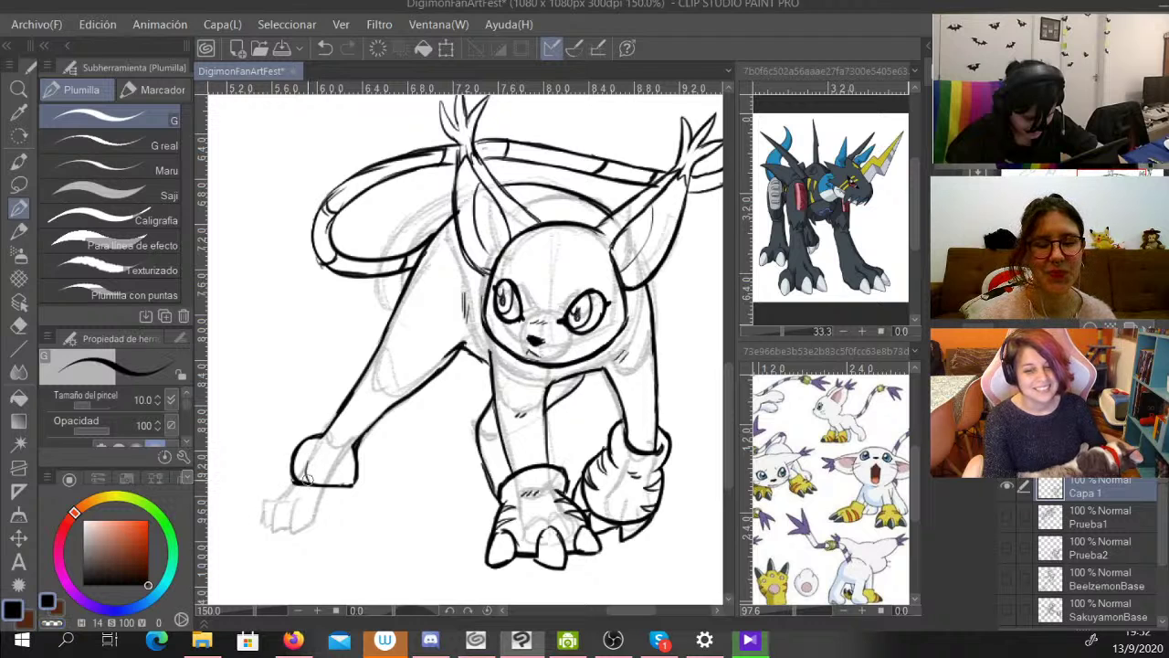
mouse_move(314, 452)
left_mouse_down()
mouse_move(309, 480)
mouse_move(338, 484)
left_mouse_up()
left_click_drag(337, 436, 336, 443)
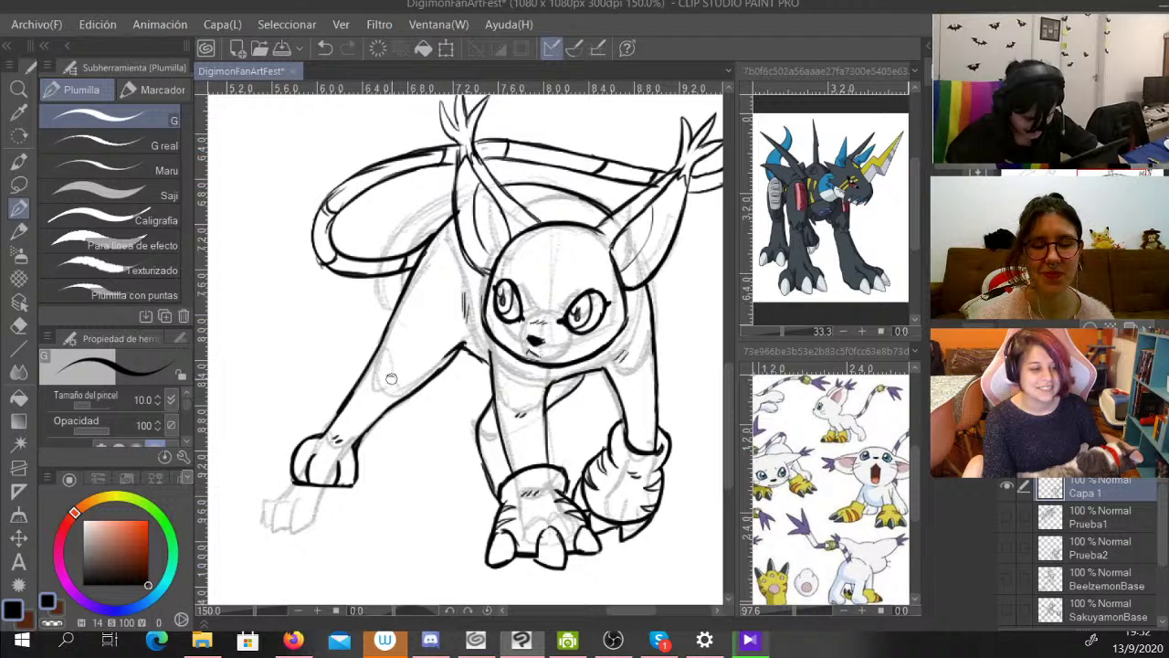
left_click_drag(389, 374, 396, 384)
Refine the outstretched hind leg's underside line by alternating ink and transparent colour, and clean up around the ankle.
key("c")
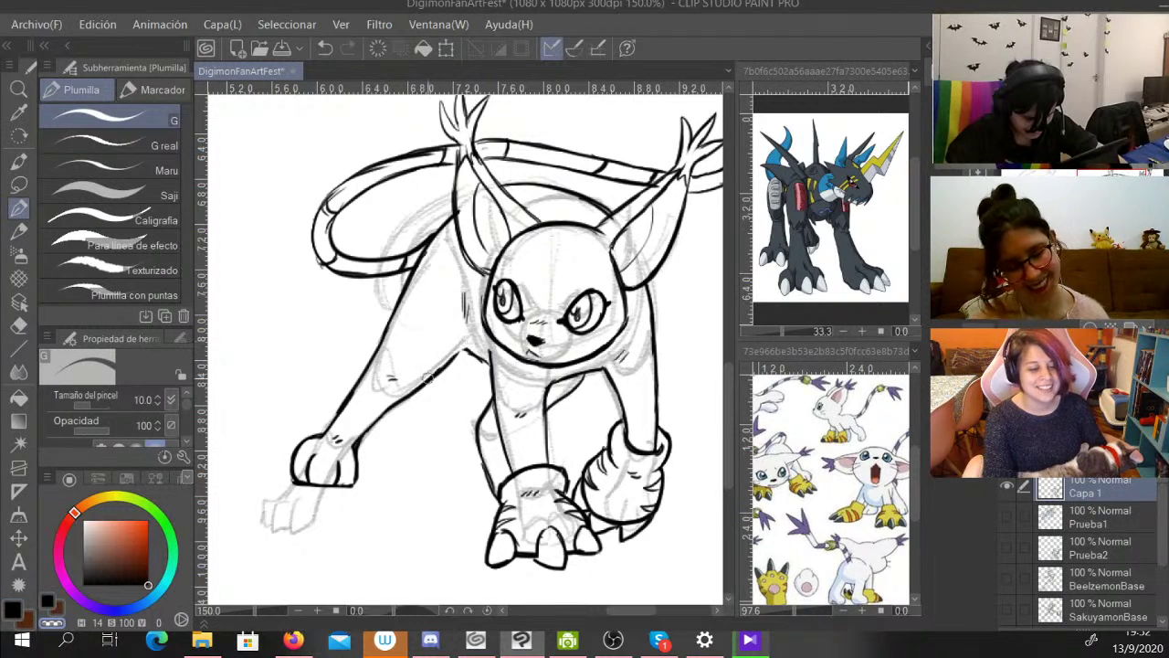
key("c")
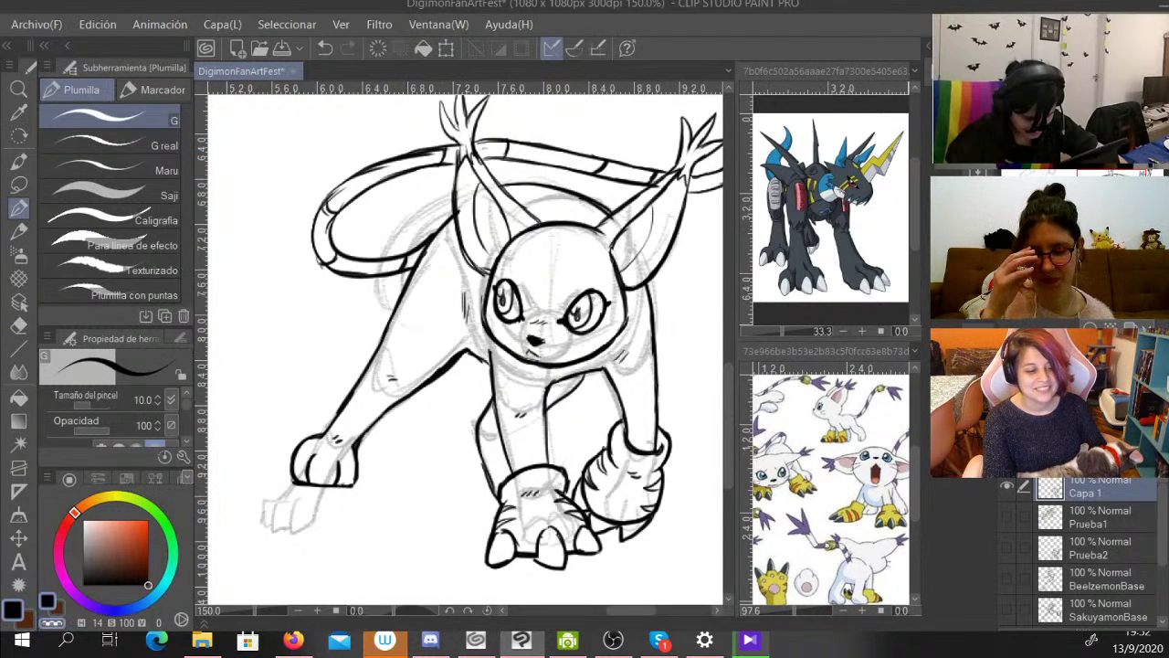
key("c")
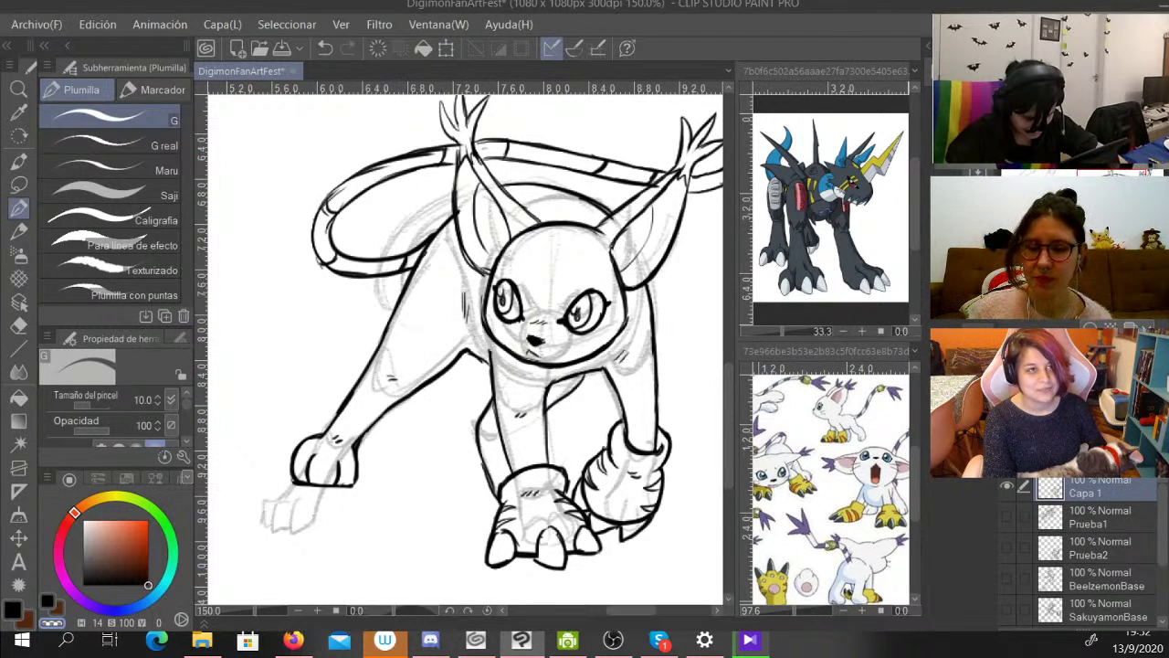
left_click(47, 601)
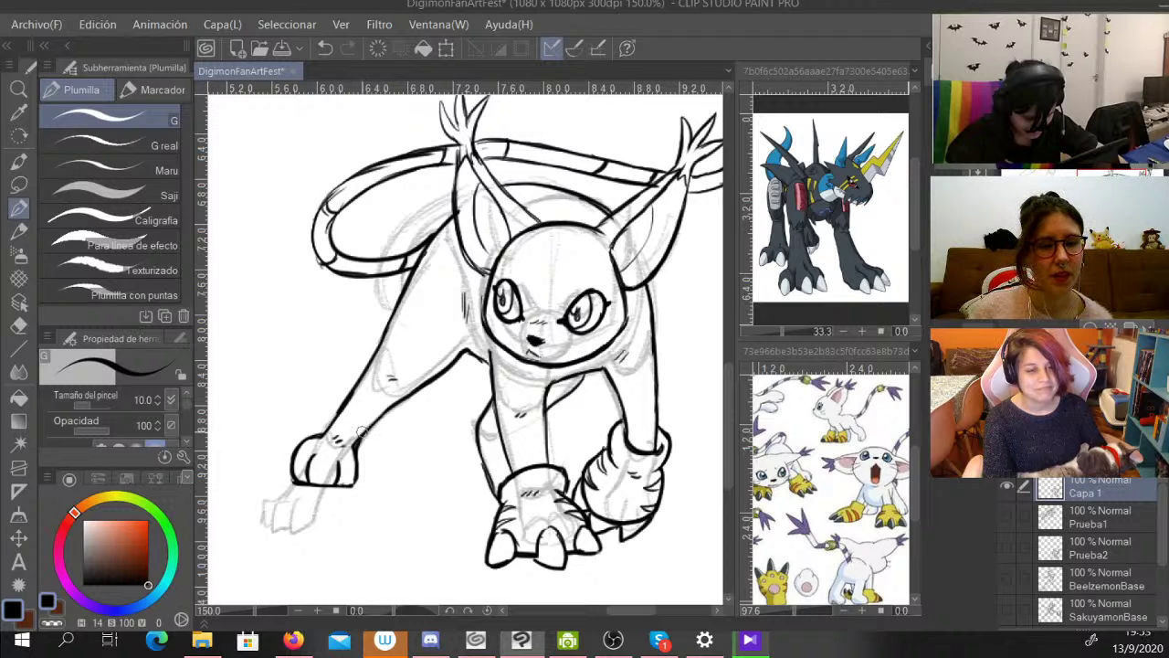
left_click(53, 622)
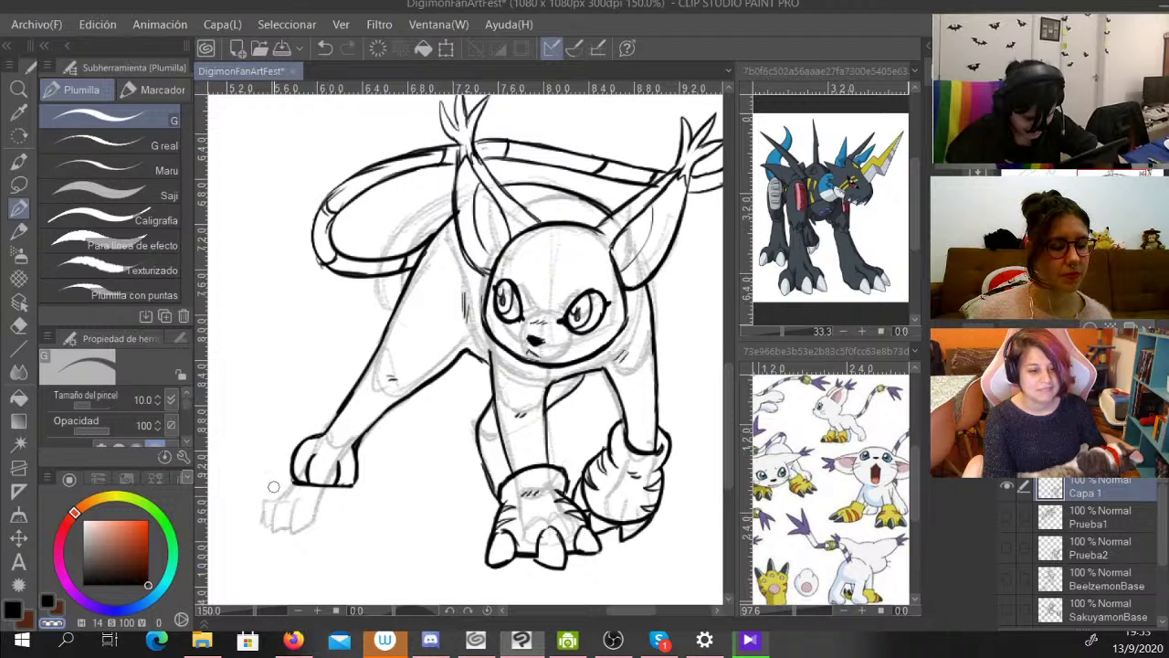
Clean up and redraw the tucked hind leg's outer edge behind the front paw, and add brow and cheek marks to the cat's face.
key("c")
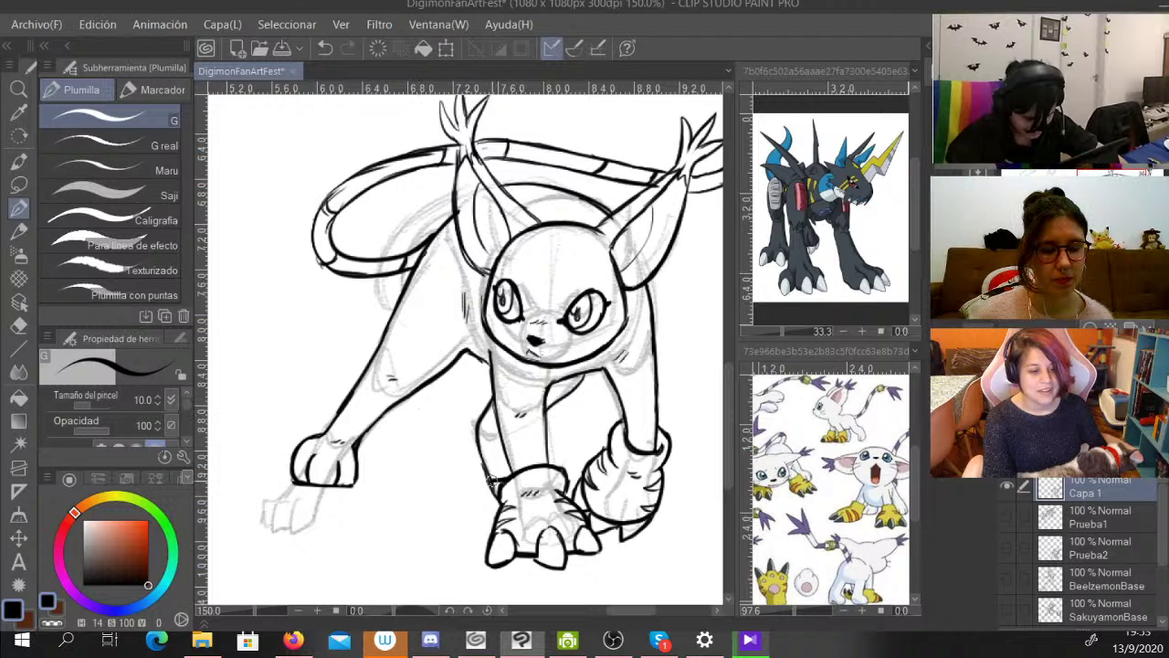
left_click_drag(492, 480, 509, 480)
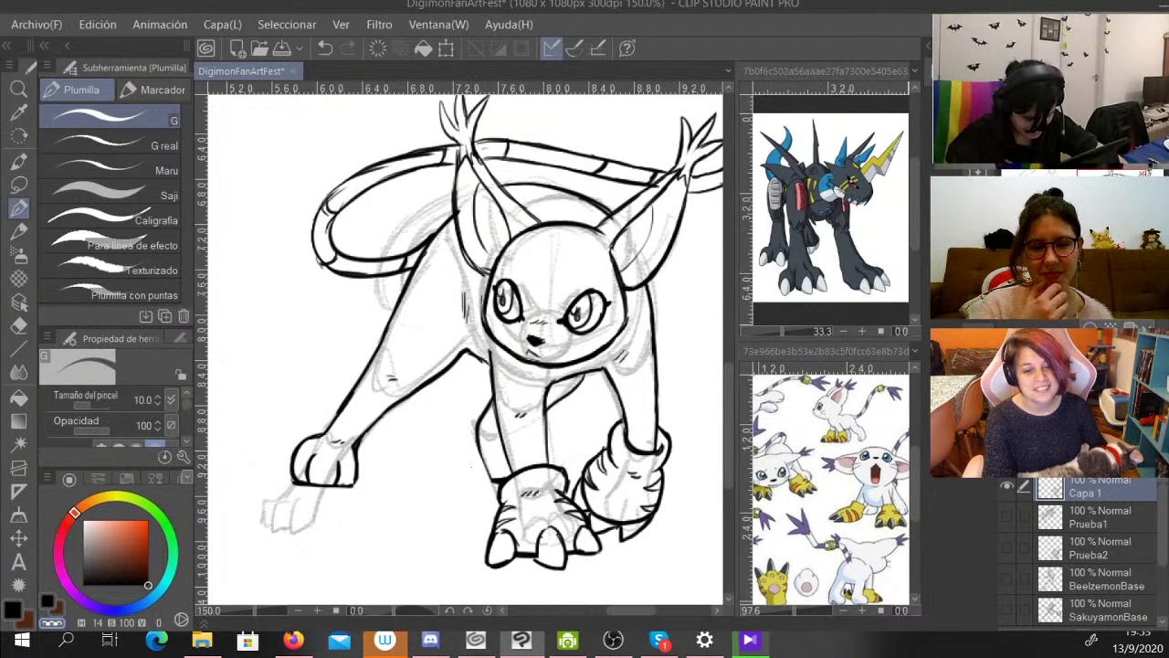
left_click(50, 601)
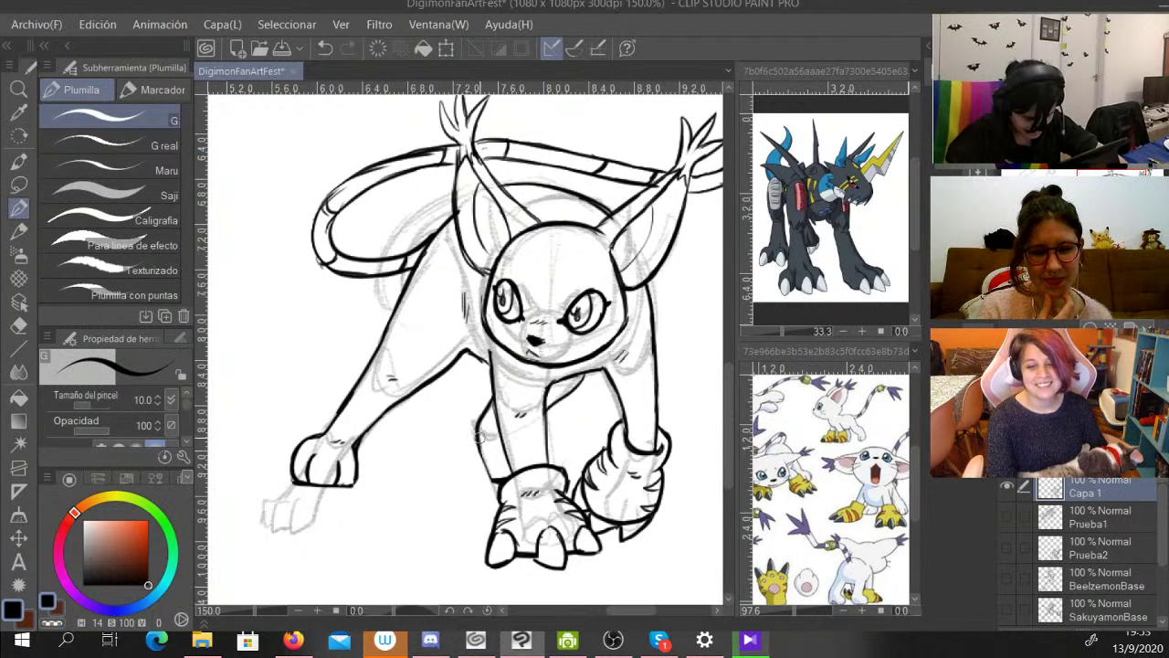
left_click_drag(475, 427, 496, 482)
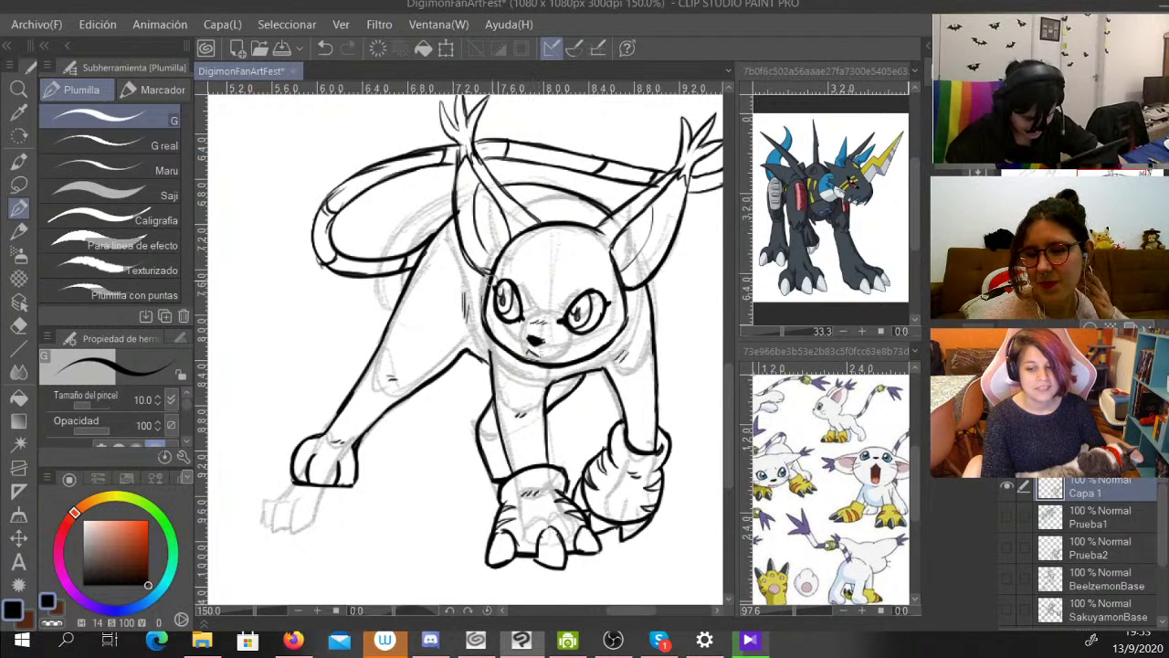
left_click_drag(465, 258, 493, 273)
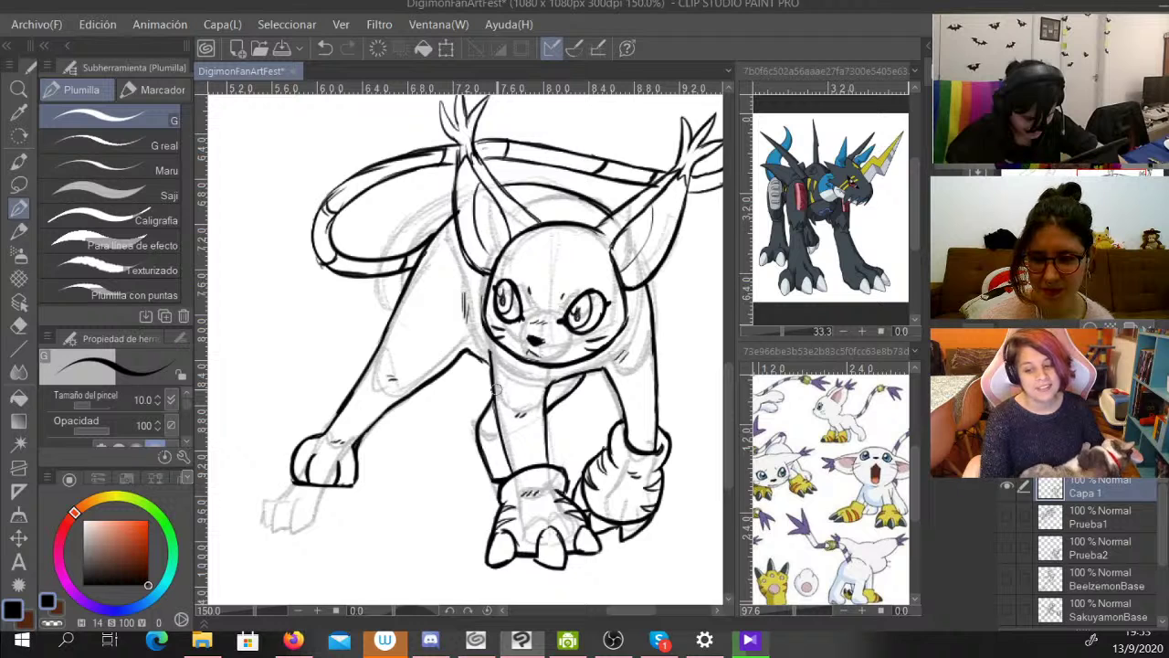
Hide the GatomonBase sketch layer and add a new layer above Capa 1 for the next figure's ink.
key("ctrl+minus")
key("ctrl+minus")
left_click_drag(512, 366, 588, 448)
scroll(1087, 548, "down", 3)
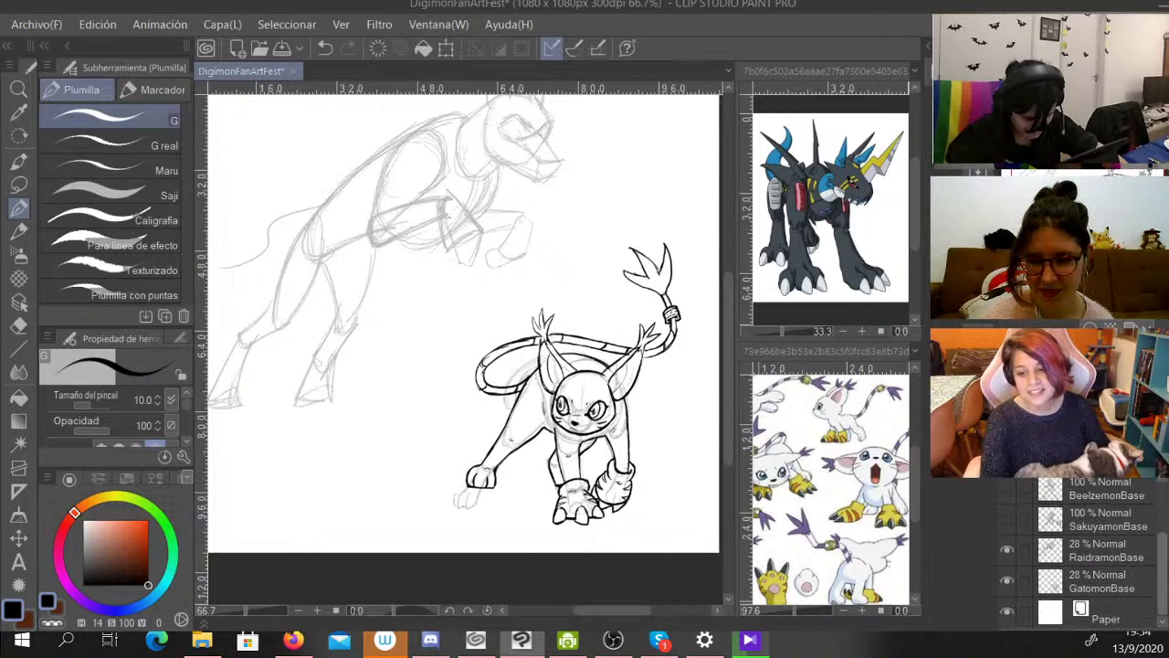
left_click(1007, 580)
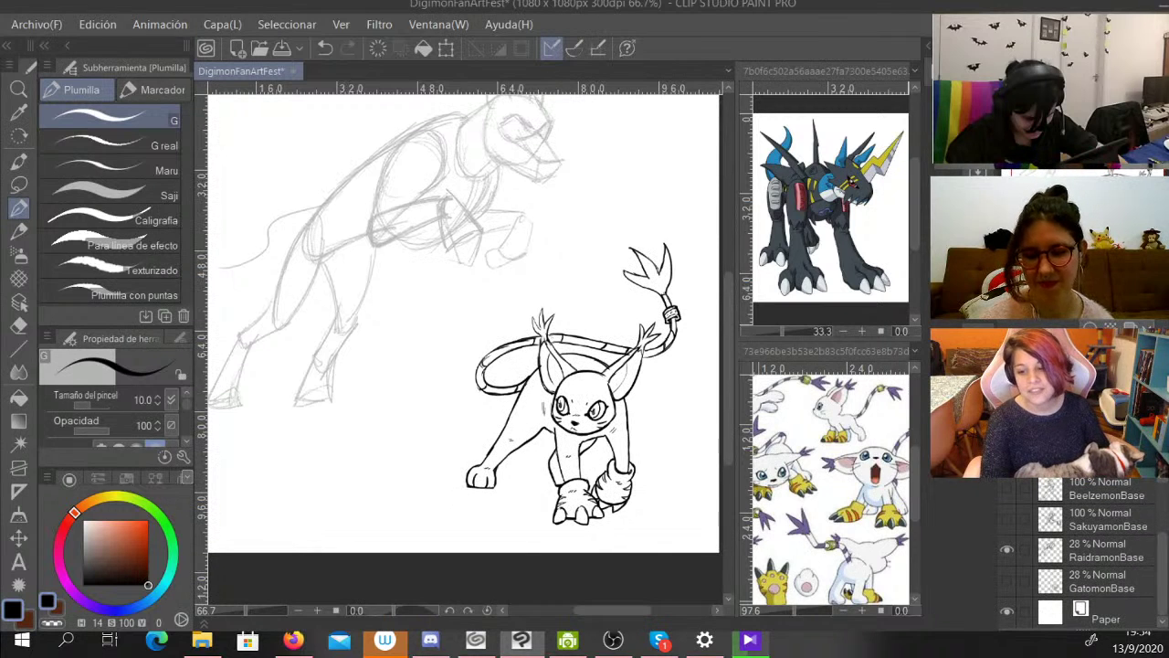
scroll(1087, 548, "up", 4)
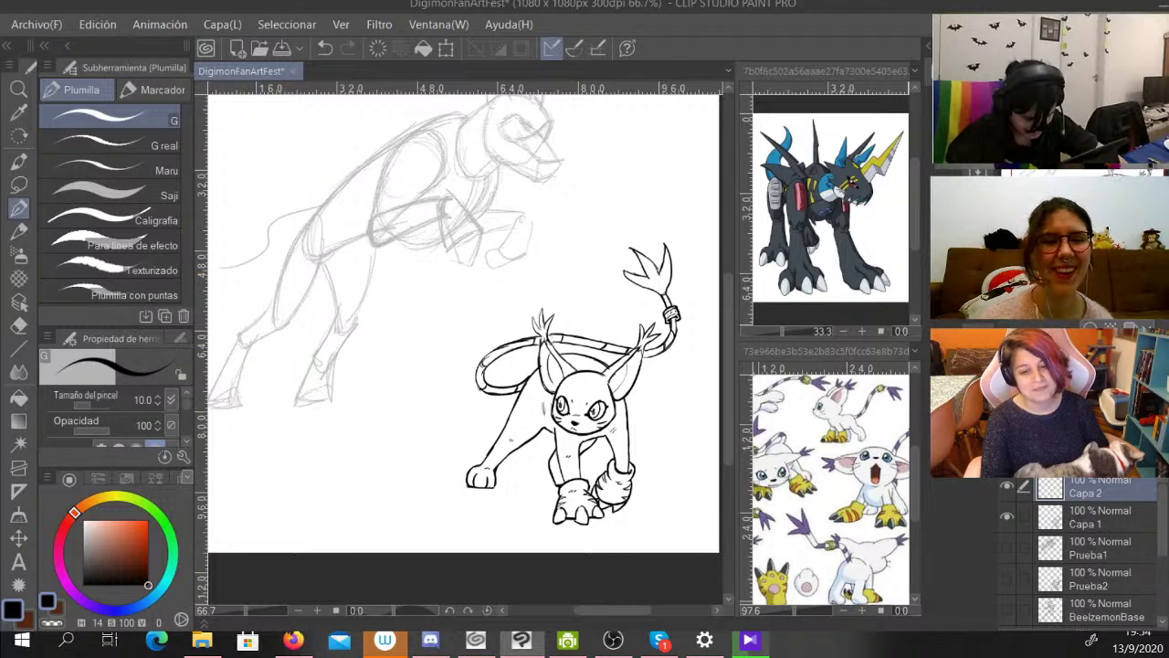
Ink the leaping Raidramon's snout from forehead to chin and the lower jaw line back to the cheek.
mouse_move(457, 311)
left_mouse_down()
mouse_move(503, 320)
mouse_move(521, 371)
mouse_move(518, 431)
left_mouse_up()
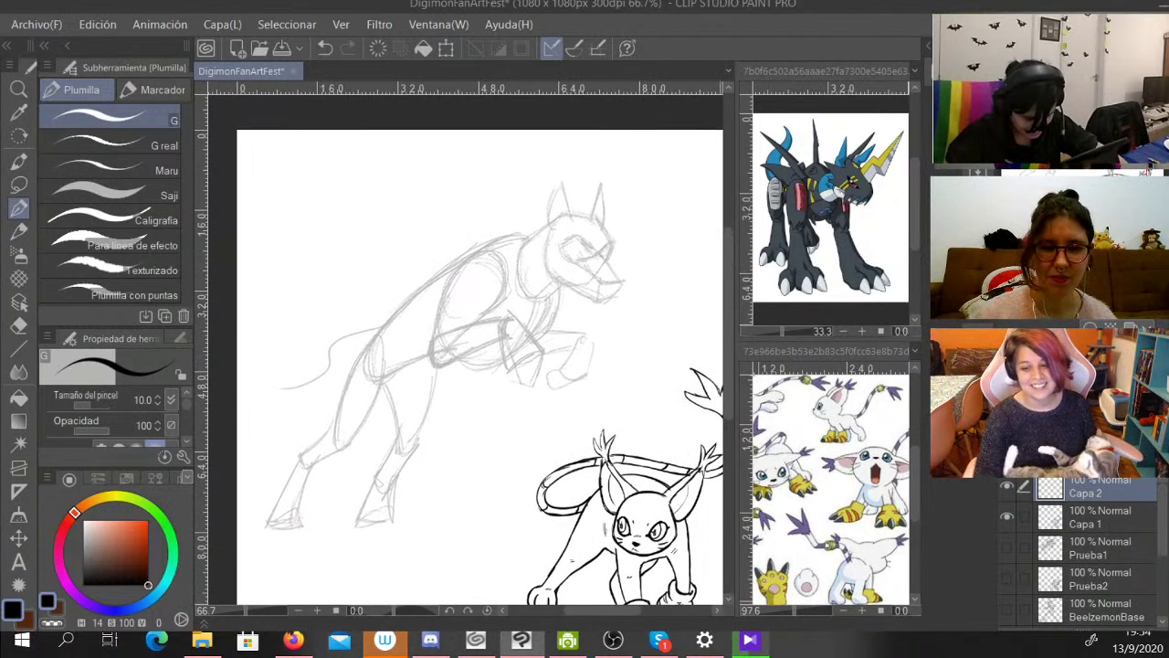
key("ctrl+plus")
left_click_drag(493, 347, 448, 395)
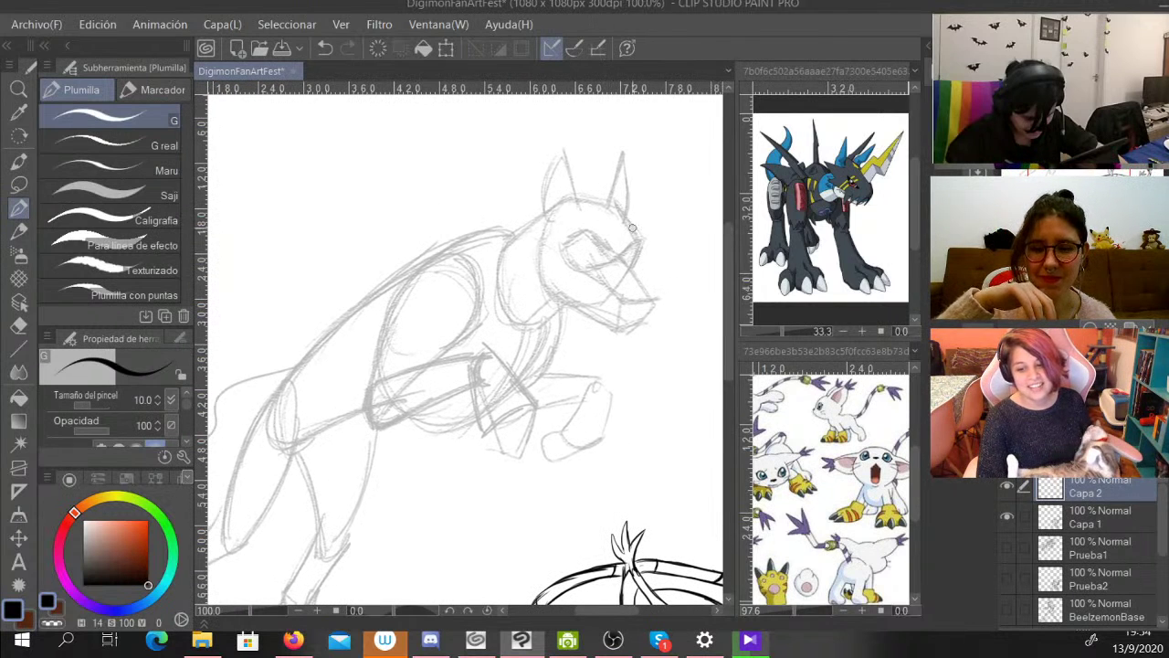
mouse_move(614, 204)
left_mouse_down()
mouse_move(661, 277)
mouse_move(656, 268)
mouse_move(654, 310)
left_mouse_up()
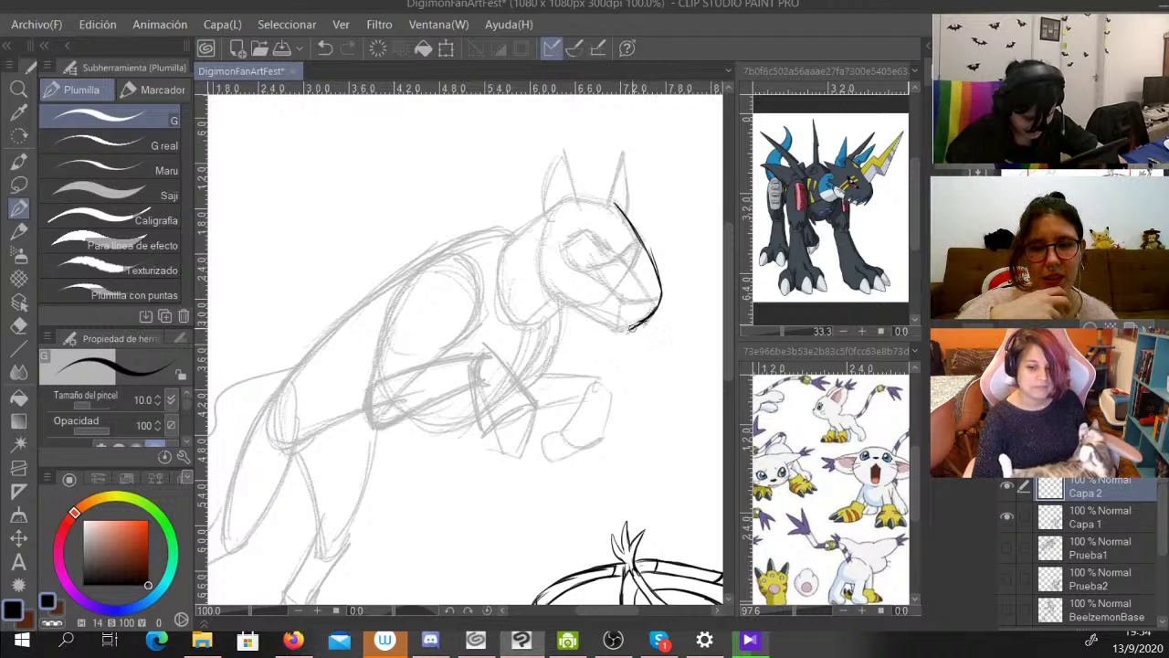
left_click_drag(633, 327, 611, 333)
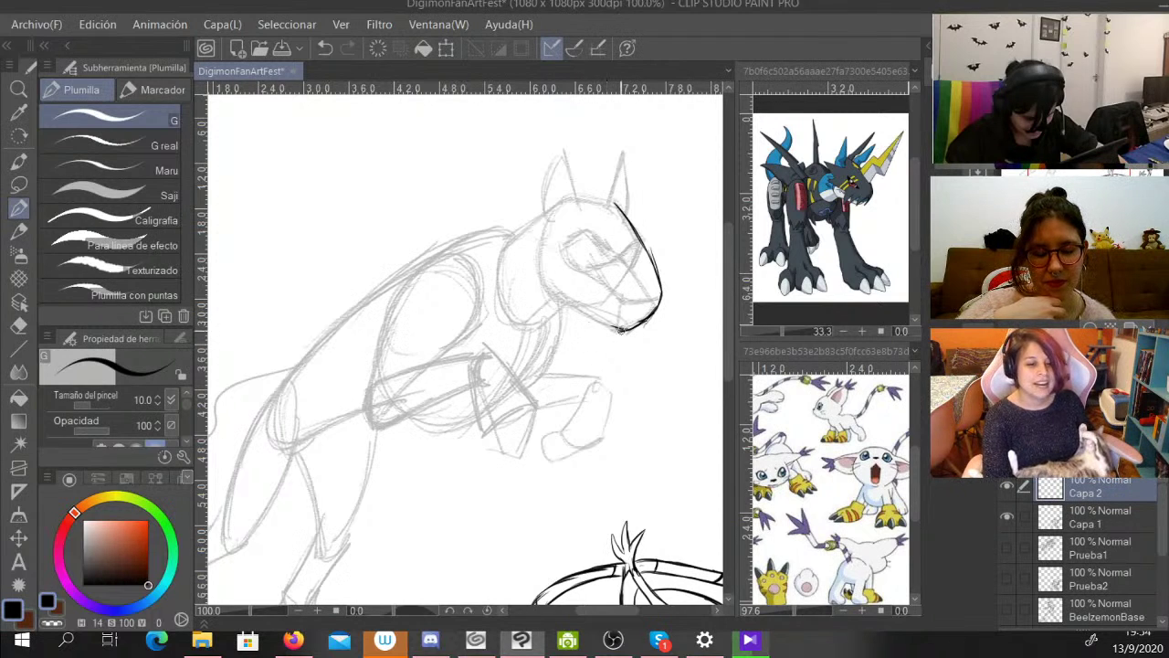
mouse_move(537, 281)
left_mouse_down()
mouse_move(559, 304)
mouse_move(626, 329)
left_mouse_up()
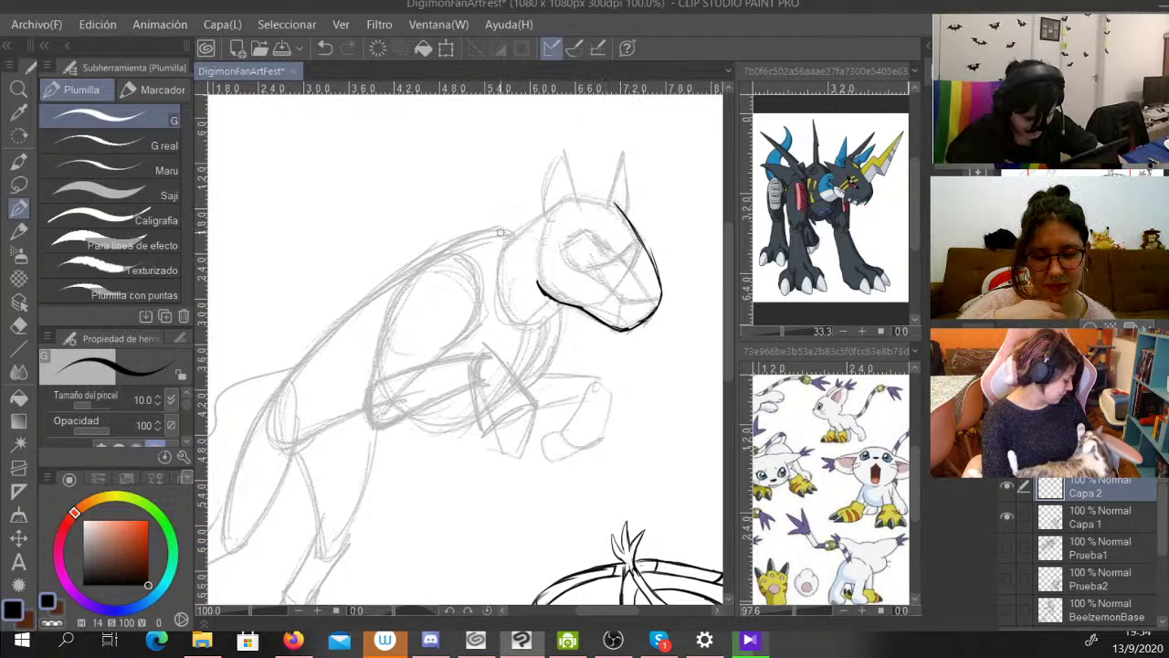
Ink Raidramon's two pointed ears and the angular top edge of the head mask between them.
mouse_move(569, 204)
left_mouse_down()
mouse_move(570, 151)
mouse_move(555, 132)
mouse_move(556, 157)
left_mouse_up()
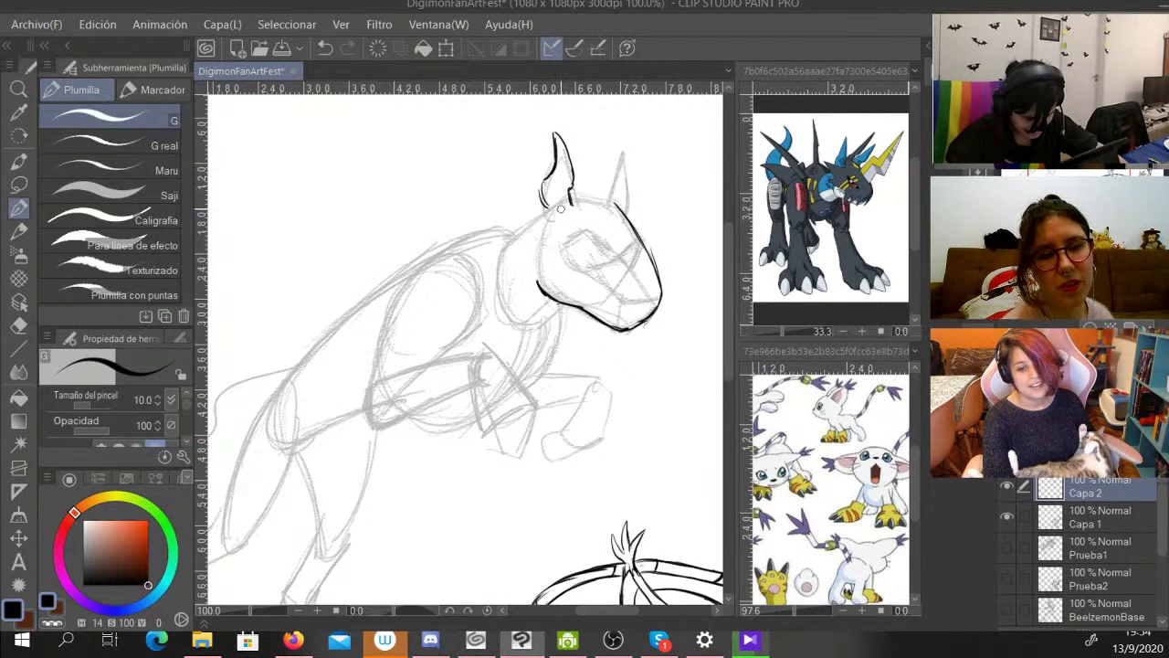
mouse_move(605, 197)
left_mouse_down()
mouse_move(626, 140)
mouse_move(630, 194)
left_mouse_up()
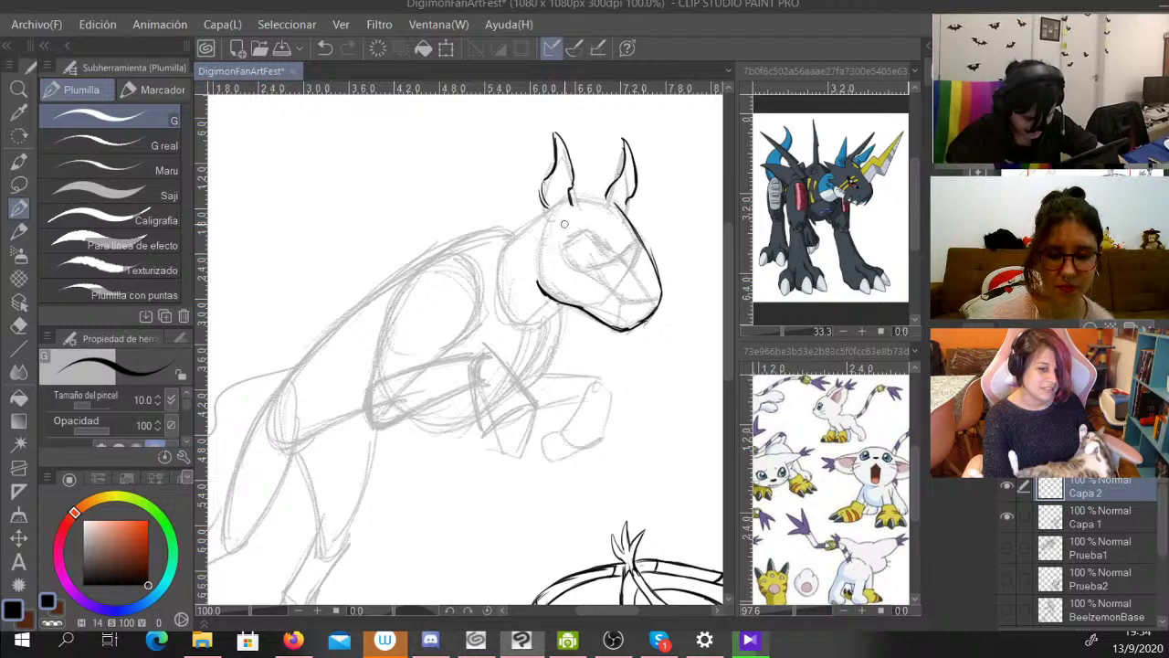
mouse_move(578, 190)
left_mouse_down()
mouse_move(579, 224)
mouse_move(624, 211)
left_mouse_up()
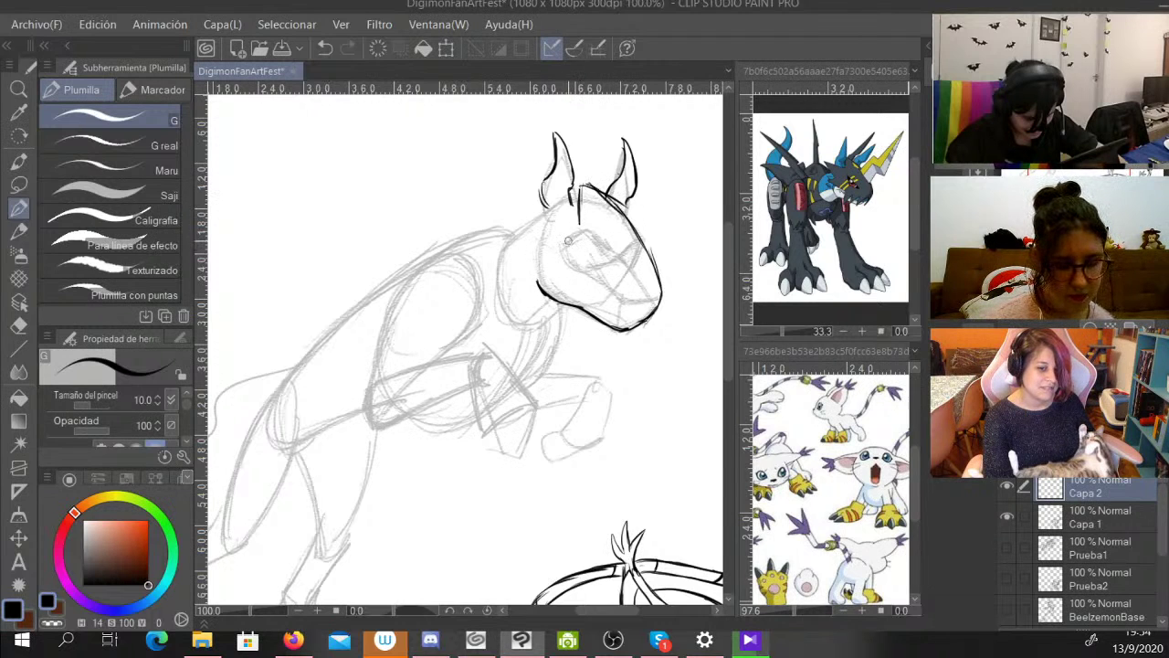
Ink the mask's pointed cheek spikes, the mouth line and a row of jagged teeth along Raidramon's jaw.
left_click_drag(538, 212, 515, 210)
mouse_move(516, 211)
left_mouse_down()
mouse_move(542, 254)
mouse_move(518, 263)
mouse_move(589, 296)
left_mouse_up()
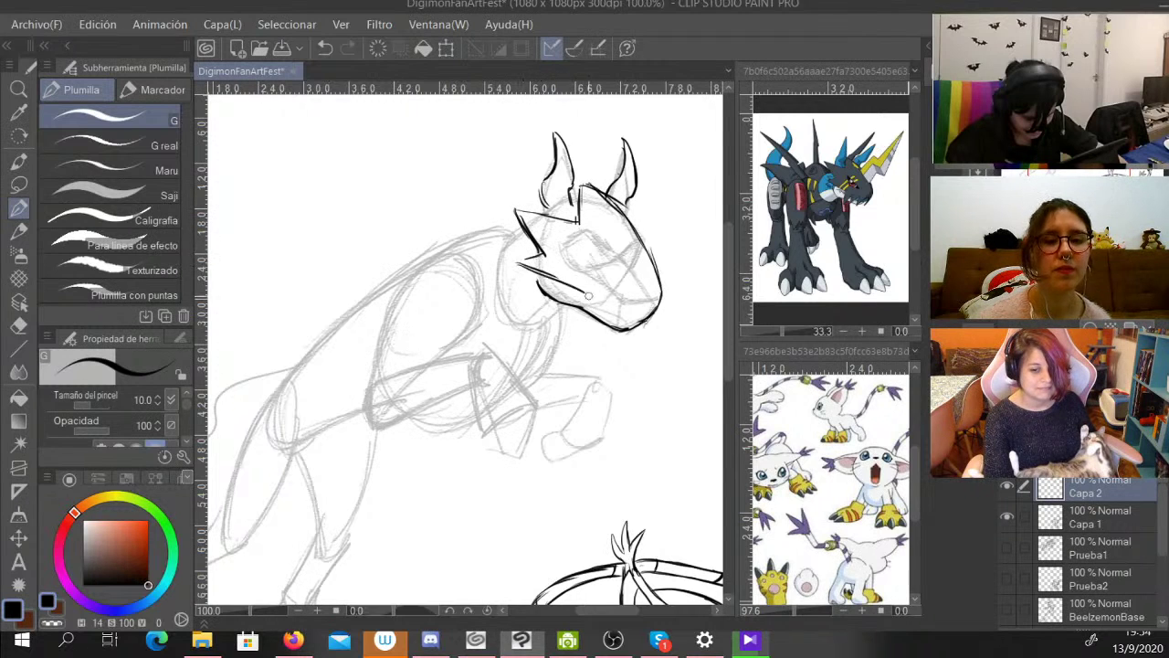
left_click_drag(526, 267, 584, 294)
mouse_move(584, 294)
left_mouse_down()
mouse_move(582, 324)
mouse_move(603, 325)
mouse_move(618, 307)
mouse_move(610, 331)
mouse_move(645, 311)
mouse_move(644, 337)
left_mouse_up()
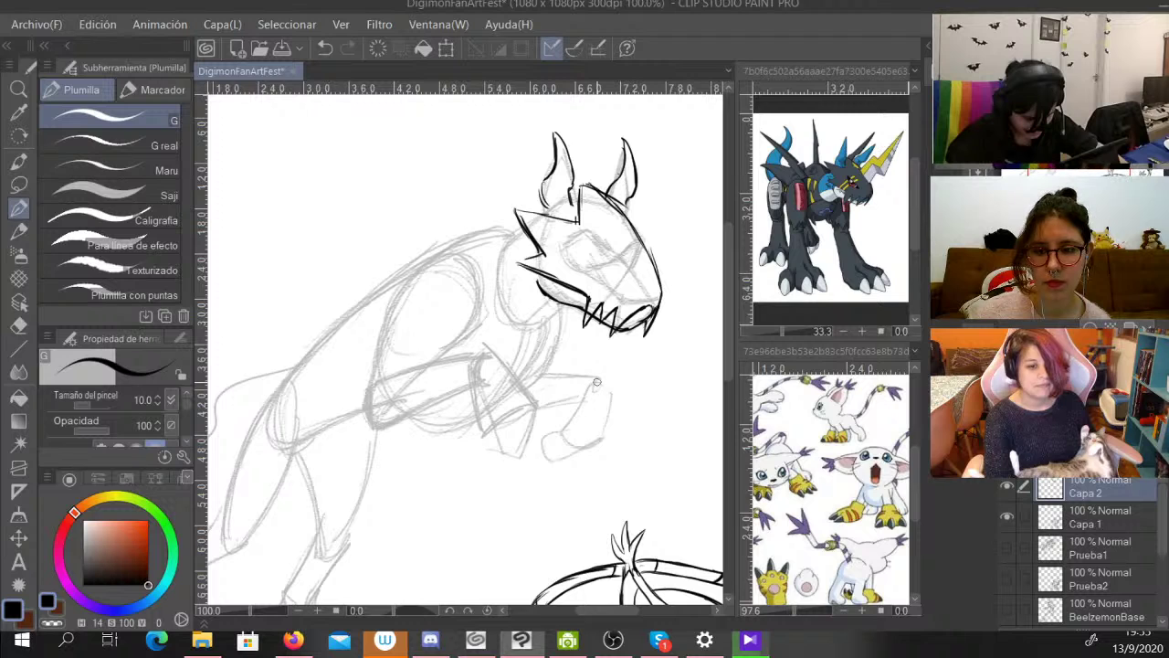
left_click_drag(529, 246, 522, 279)
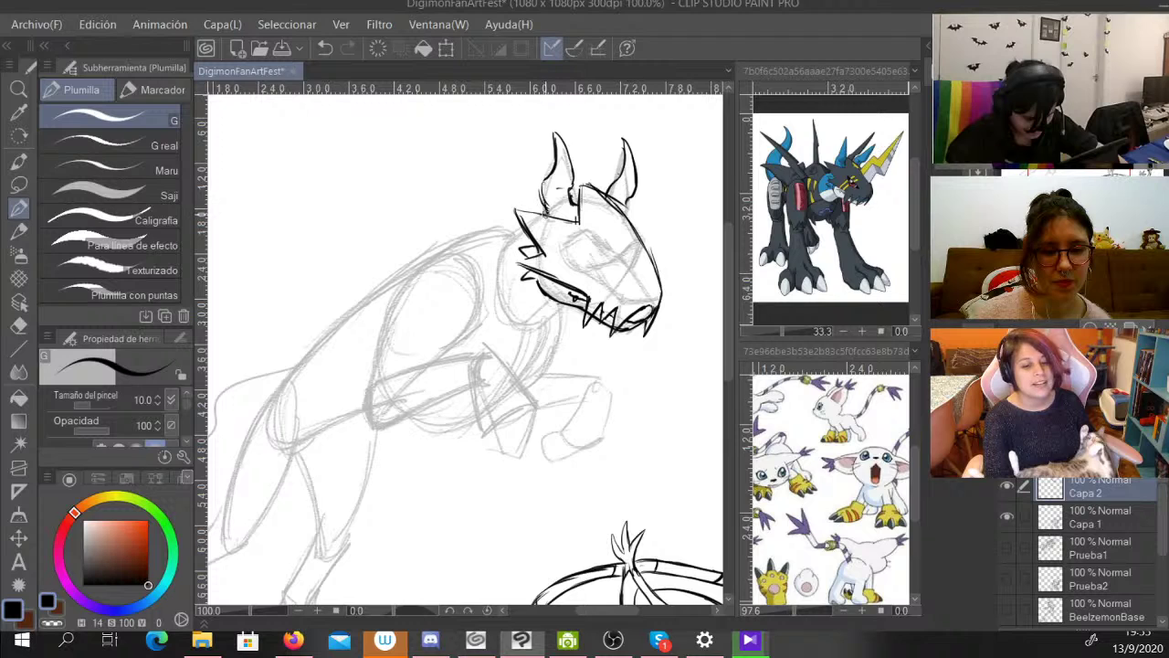
Clean up Raidramon's forehead line with transparent colour and re-ink it boldly along with the mask's short back edge beside the ear.
left_click_drag(629, 200, 627, 215)
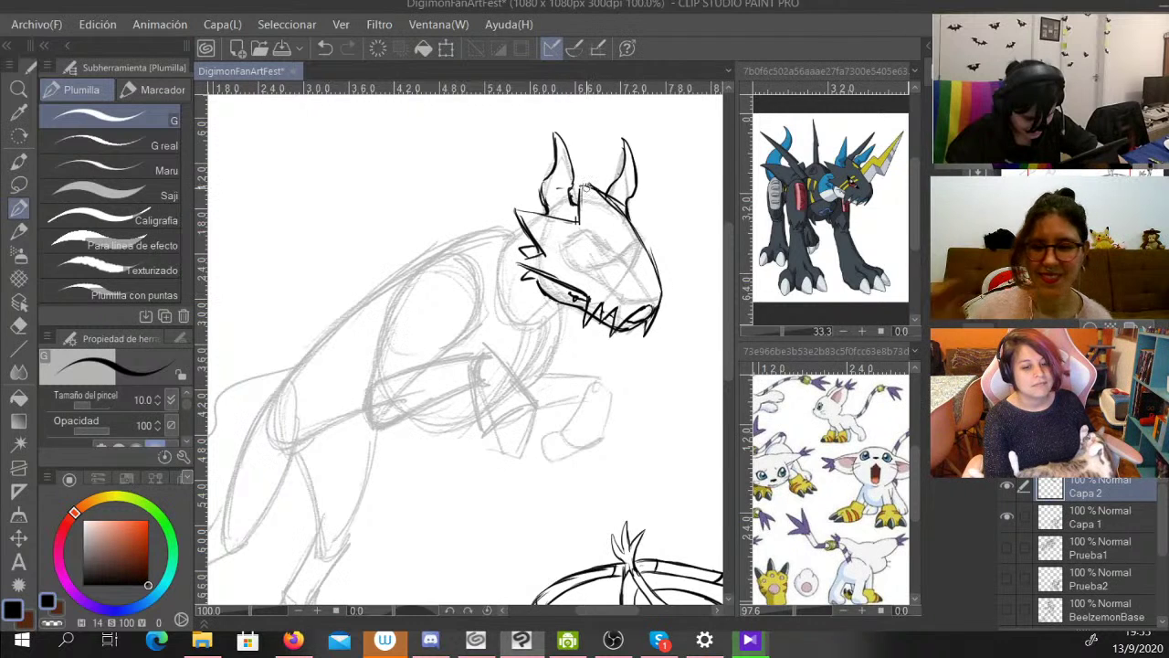
left_click_drag(588, 188, 630, 226)
key("c")
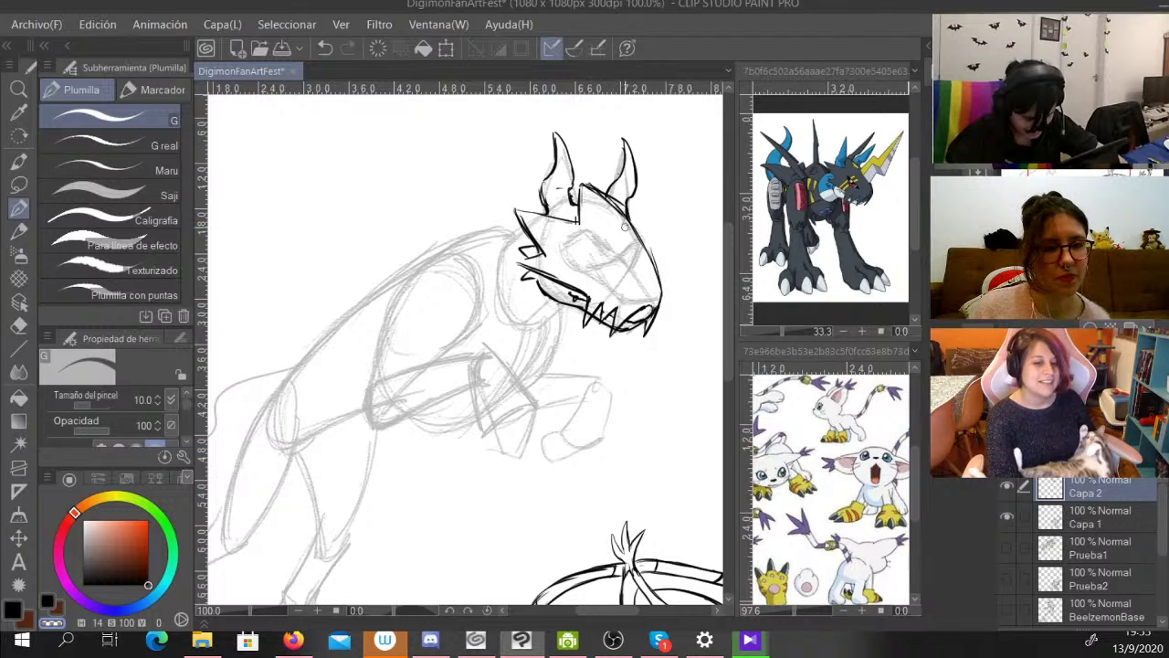
left_click_drag(586, 182, 645, 236)
key("c")
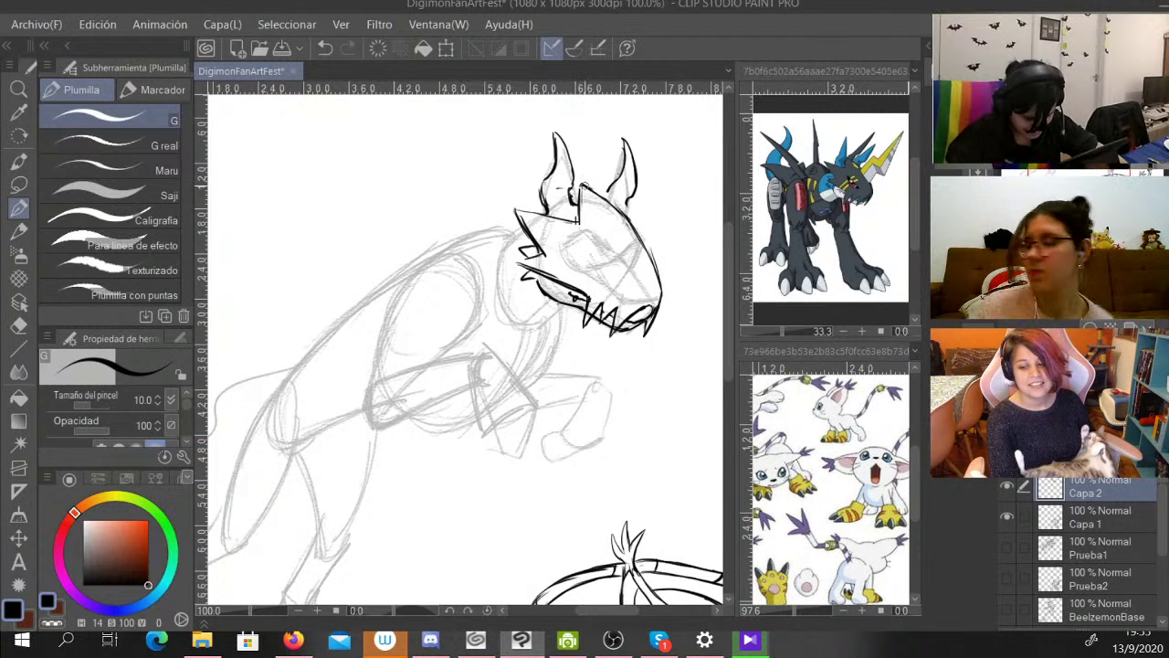
left_click_drag(582, 183, 649, 246)
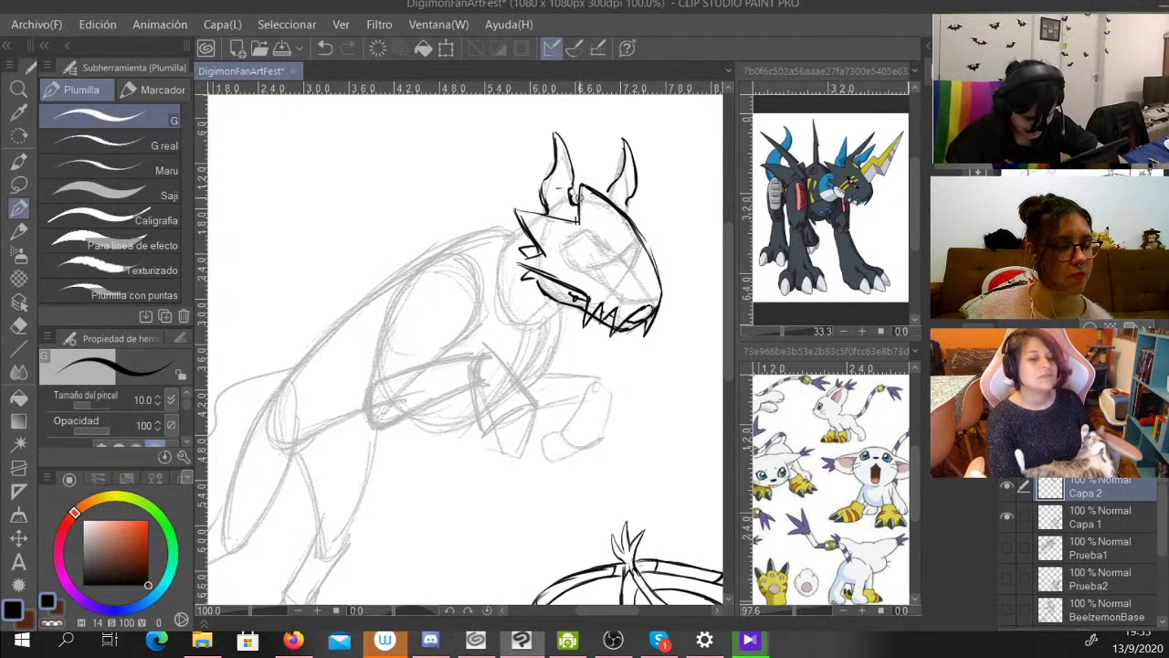
left_click_drag(578, 187, 577, 220)
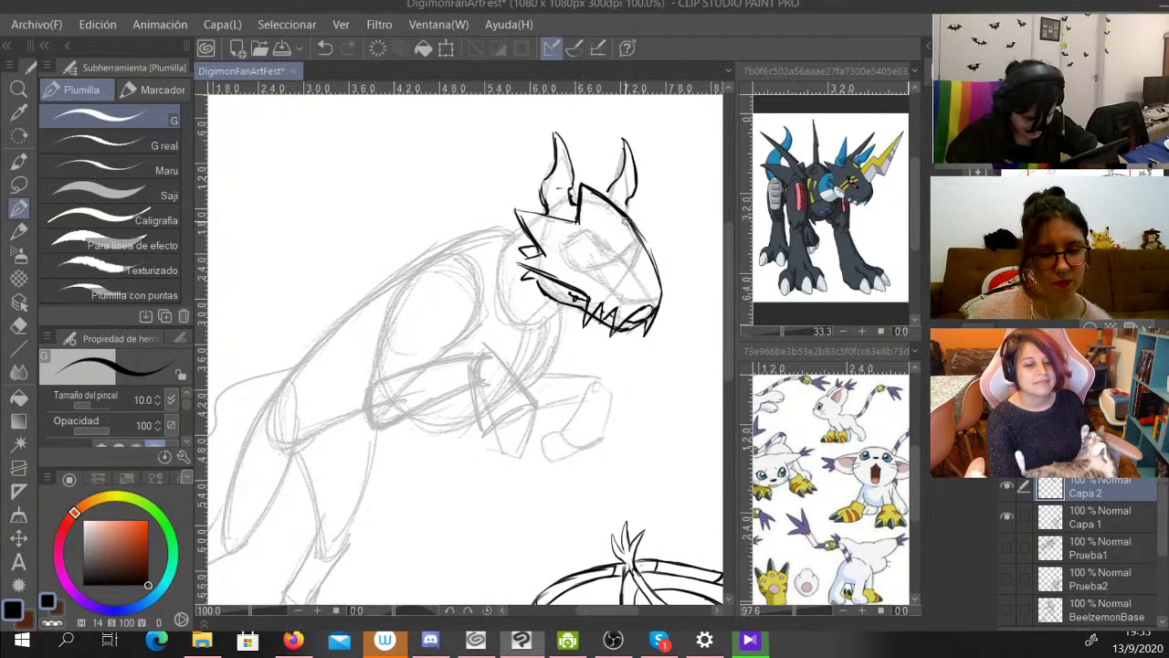
Thicken Raidramon's forehead line, extend the far ear's base to the mask and ink a short curve behind the jaw, tidying with transparent colour.
left_click_drag(631, 219, 662, 287)
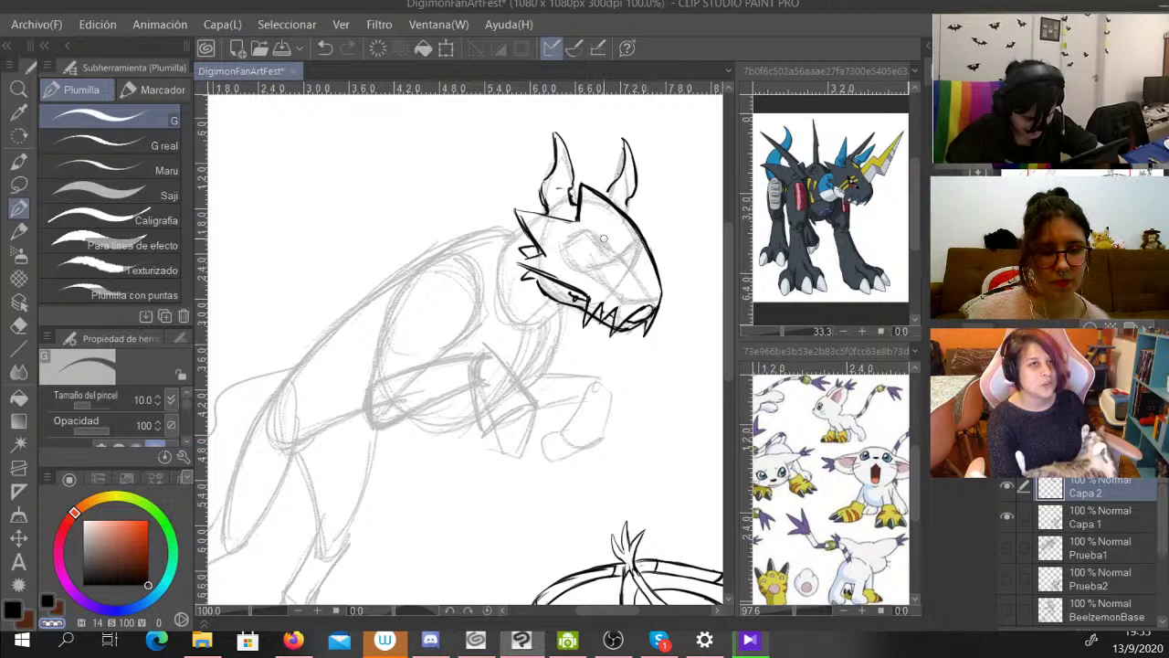
key("c")
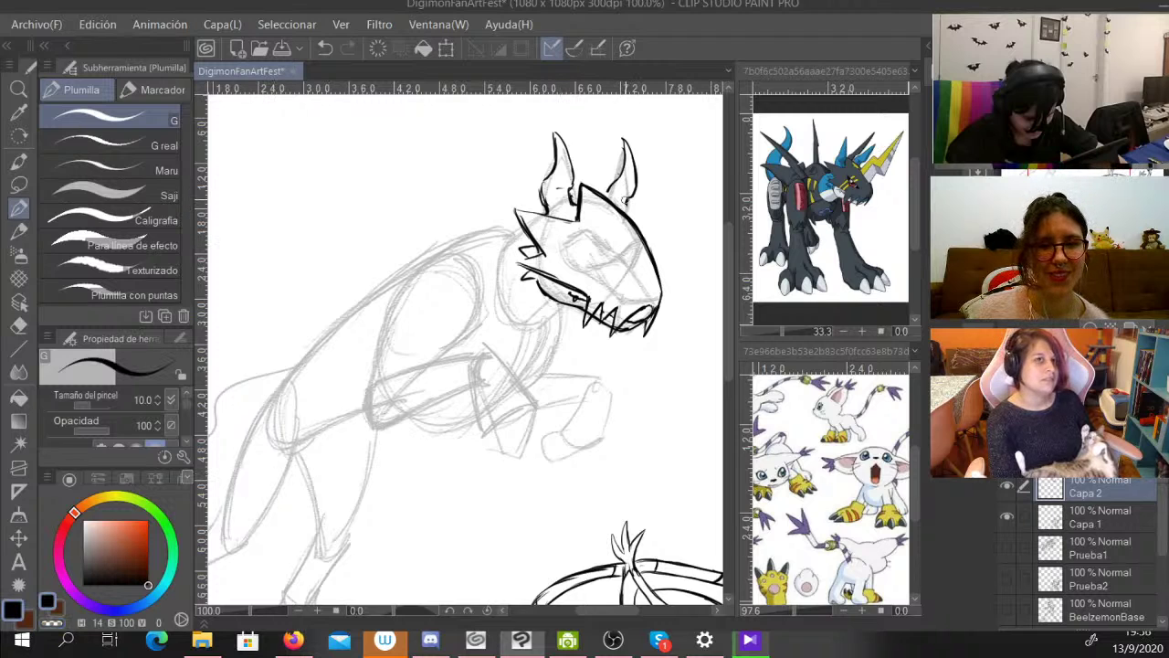
left_click_drag(625, 197, 627, 217)
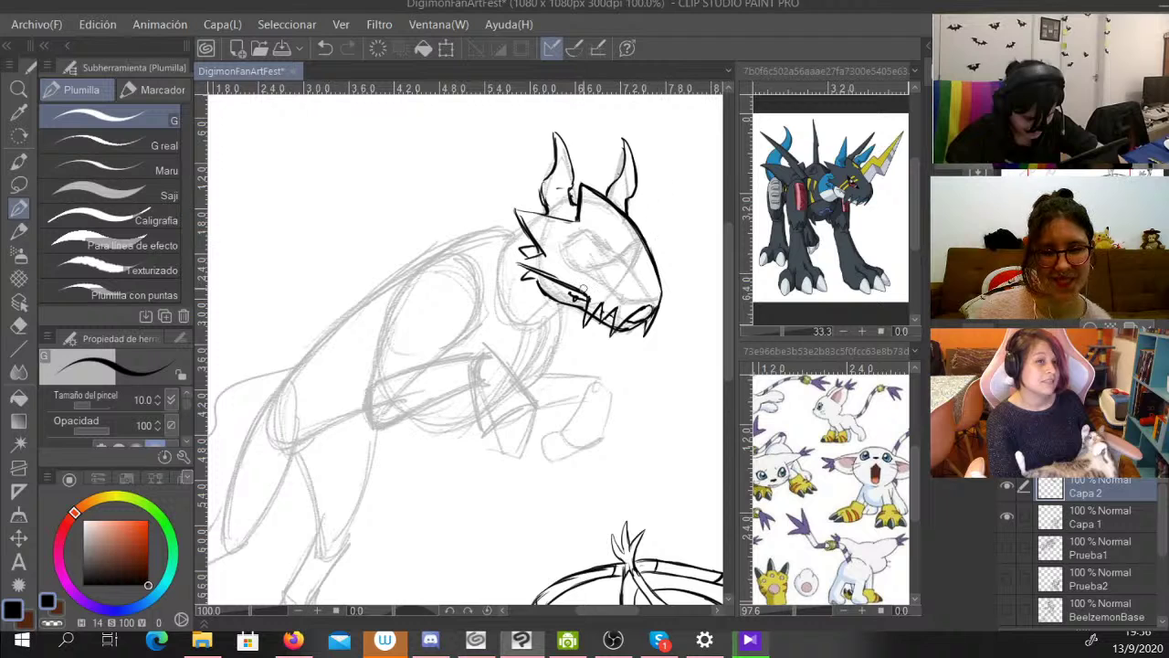
left_click_drag(577, 304, 546, 326)
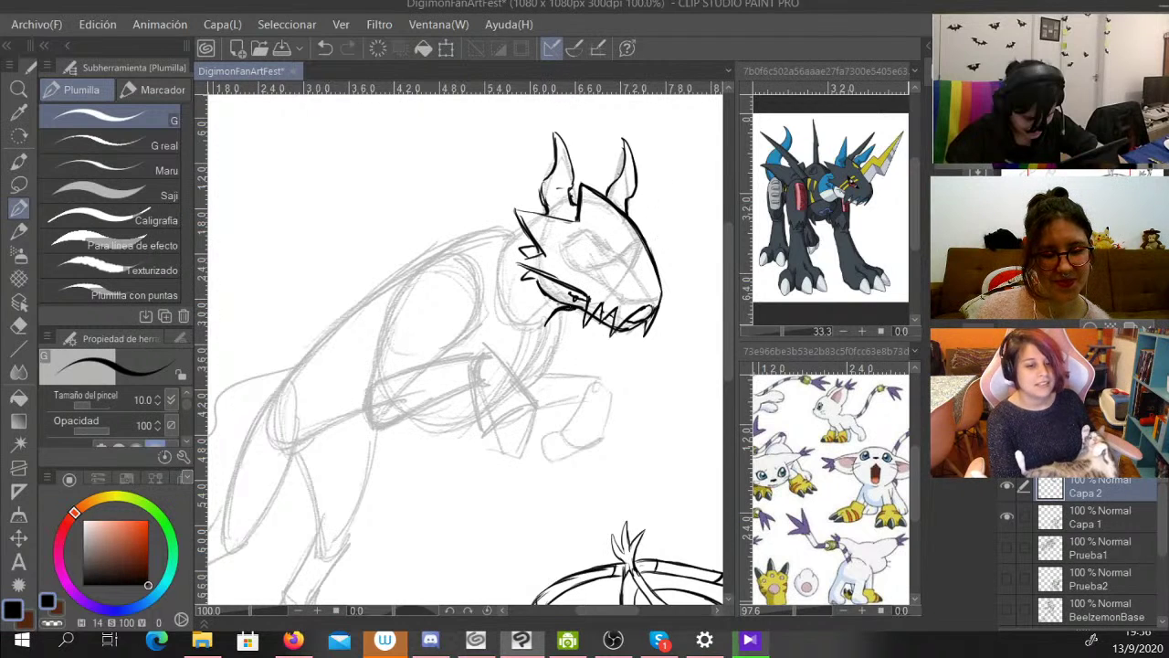
key("c")
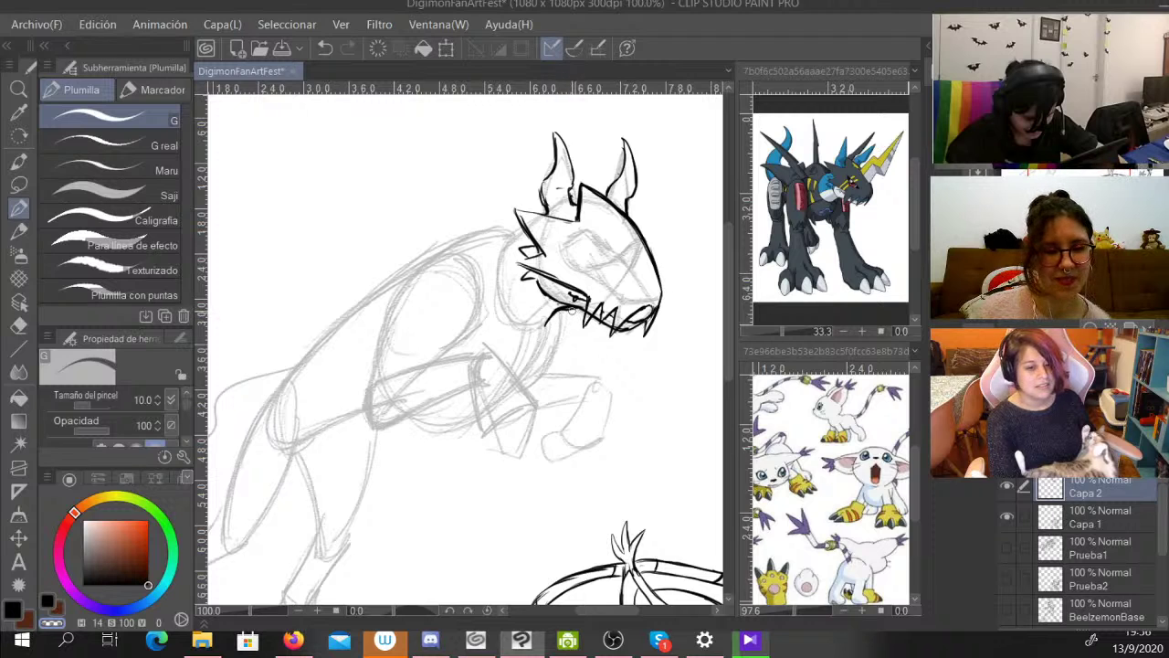
key("c")
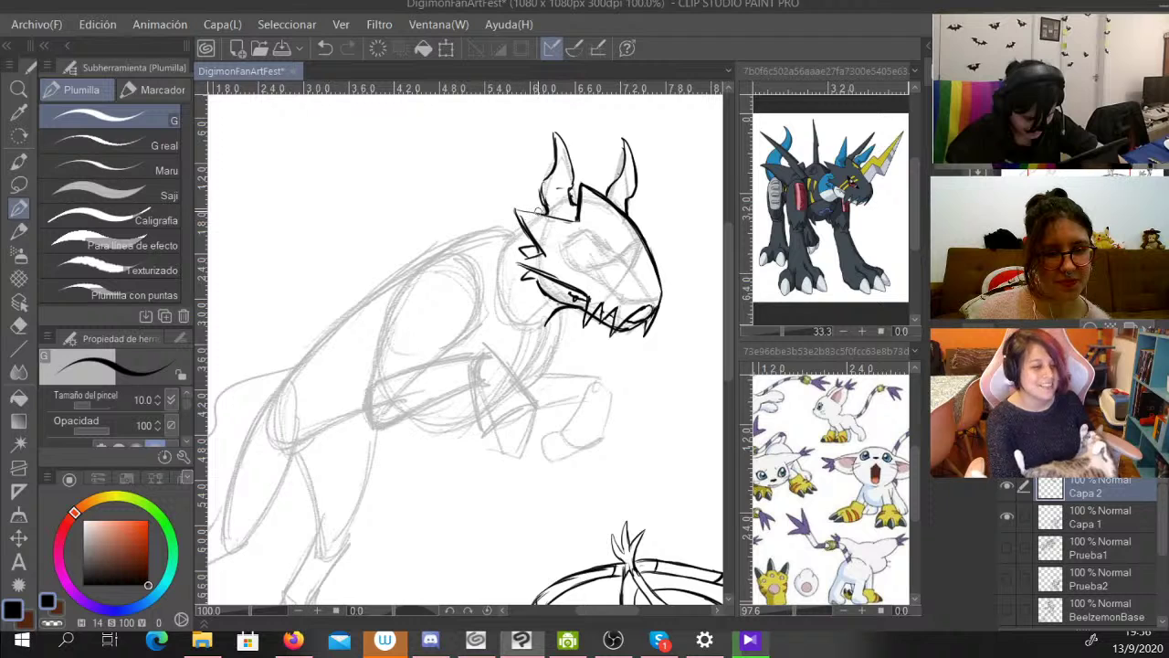
Ink the rounded collar behind Raidramon's head with its inner line and cheek spike, plus the throat line down to the chest.
left_click_drag(518, 230, 503, 243)
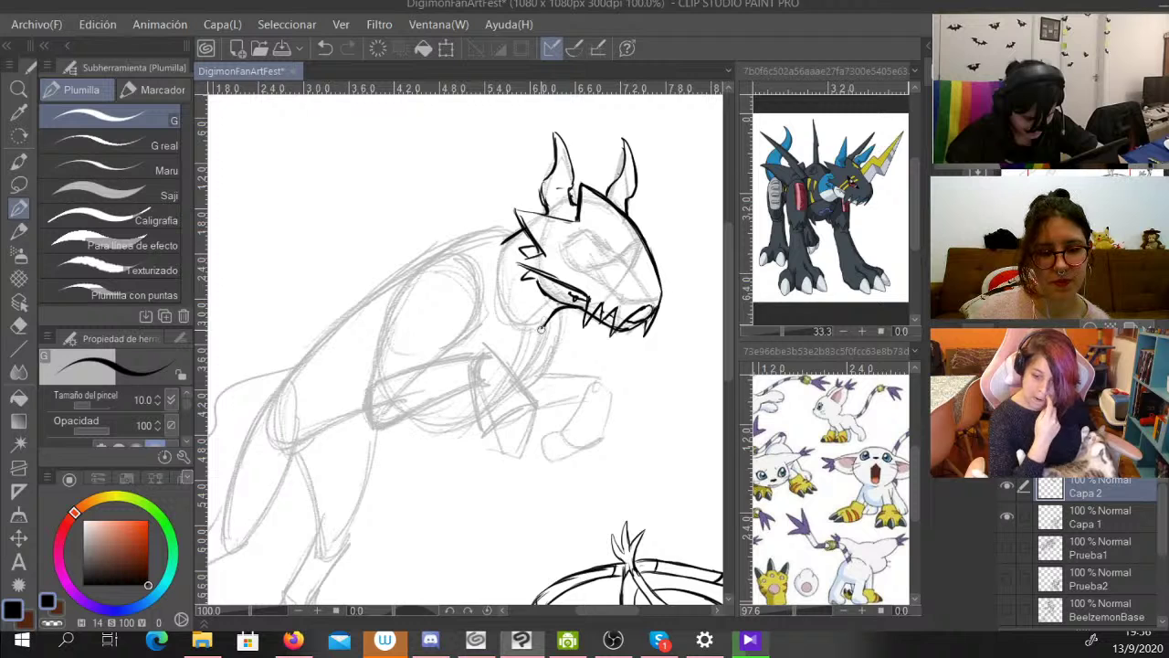
left_click_drag(552, 314, 506, 336)
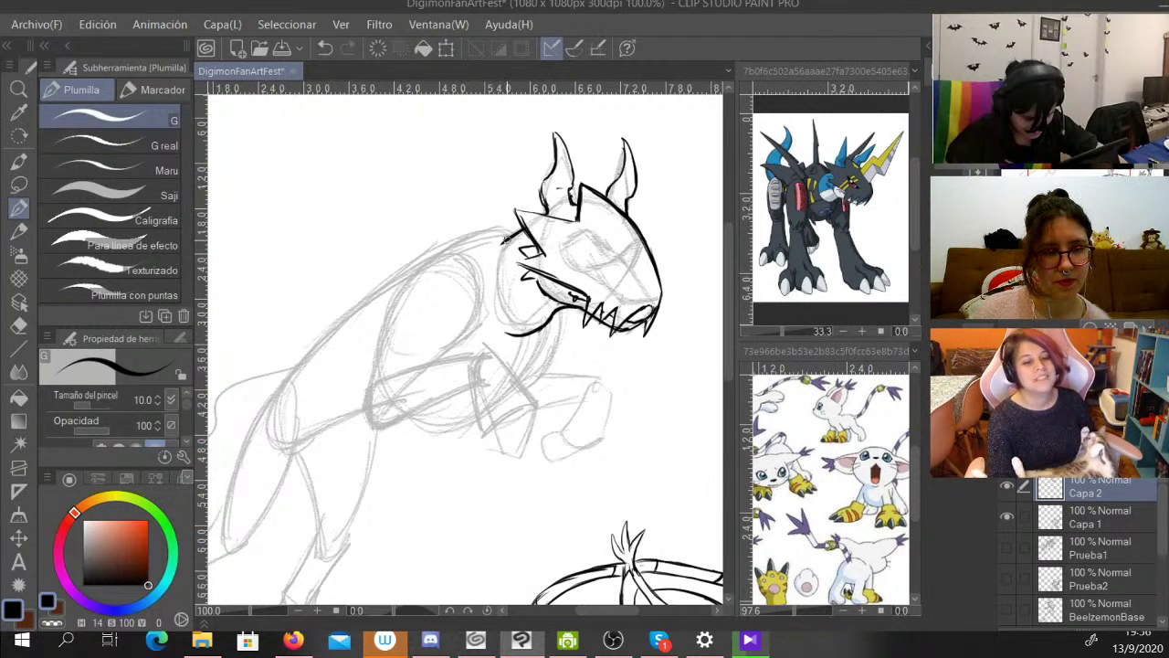
mouse_move(505, 240)
left_mouse_down()
mouse_move(496, 301)
mouse_move(496, 257)
mouse_move(511, 331)
left_mouse_up()
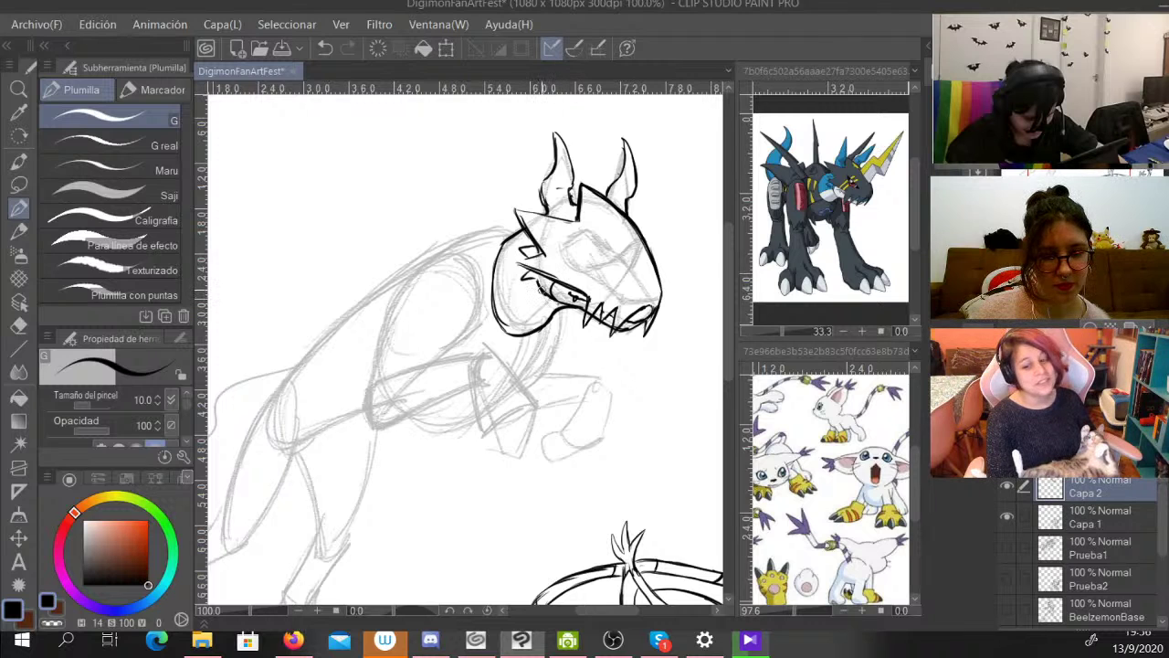
left_click_drag(543, 290, 496, 312)
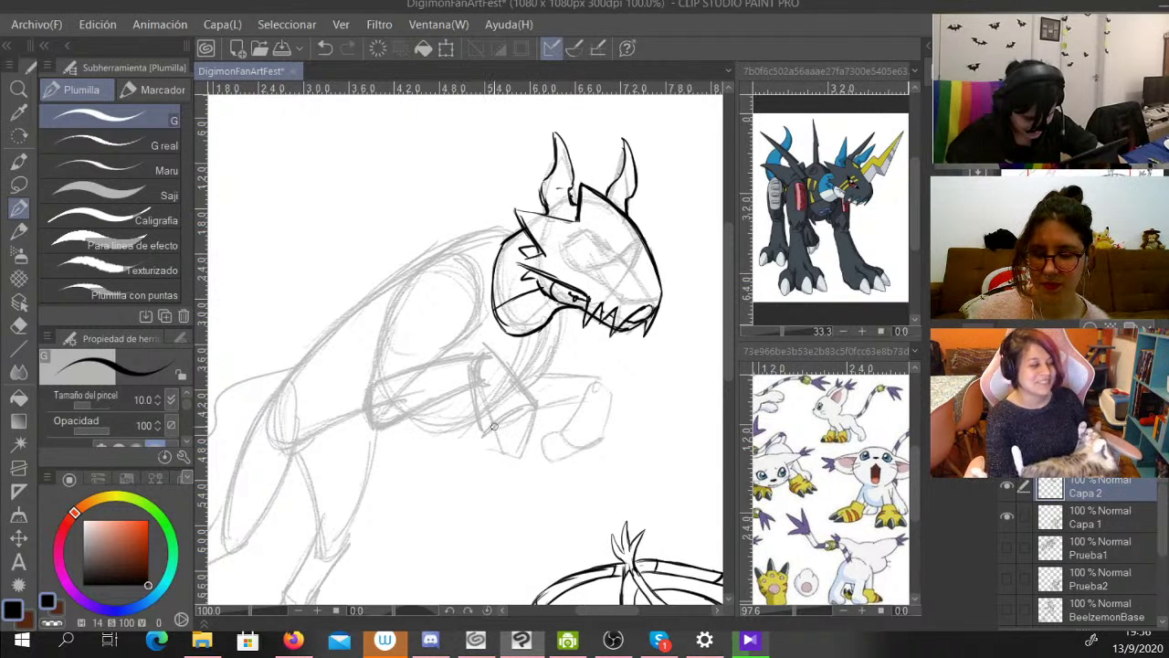
mouse_move(517, 265)
left_mouse_down()
mouse_move(539, 253)
mouse_move(511, 261)
left_mouse_up()
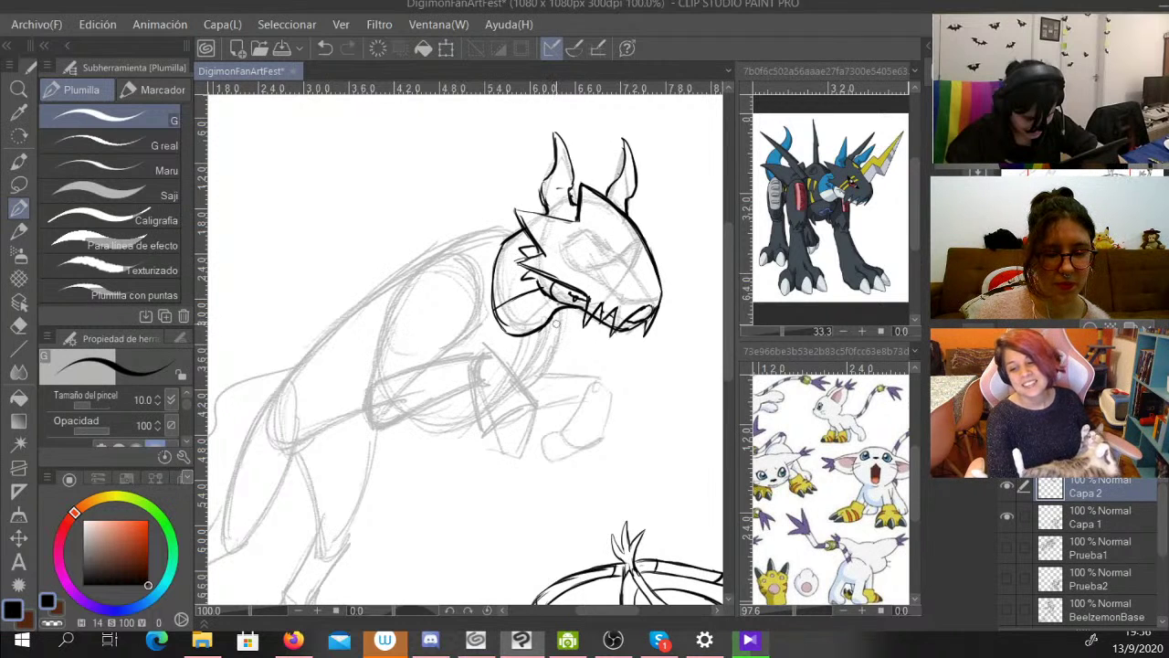
left_click_drag(552, 329, 517, 393)
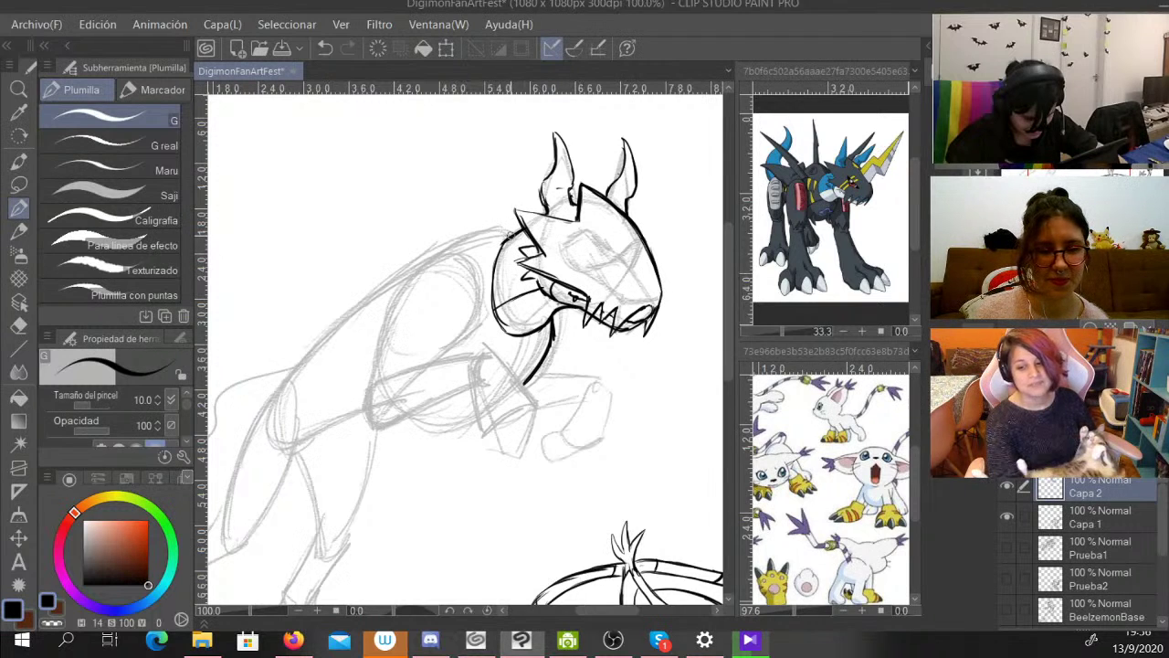
Ink the arched line of Raidramon's upper back with a bold stroke, and the curved underside of the chest.
mouse_move(510, 234)
left_mouse_down()
mouse_move(432, 225)
mouse_move(357, 297)
left_mouse_up()
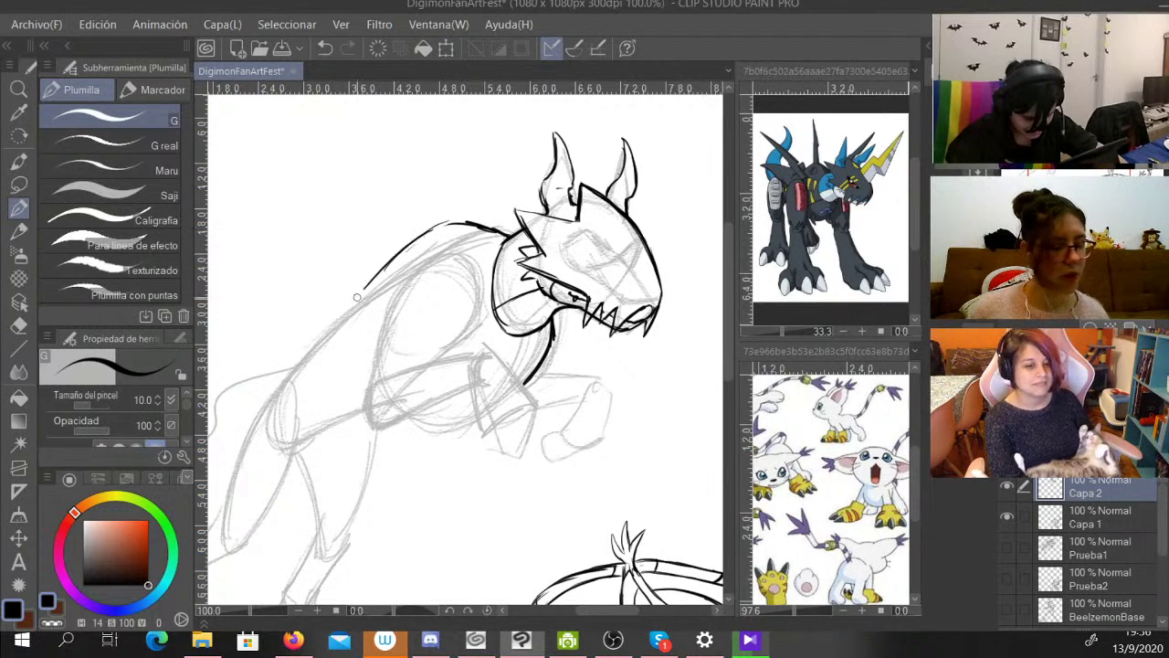
left_click_drag(434, 231, 352, 304)
mouse_move(378, 269)
left_mouse_down()
mouse_move(492, 229)
mouse_move(411, 253)
left_mouse_up()
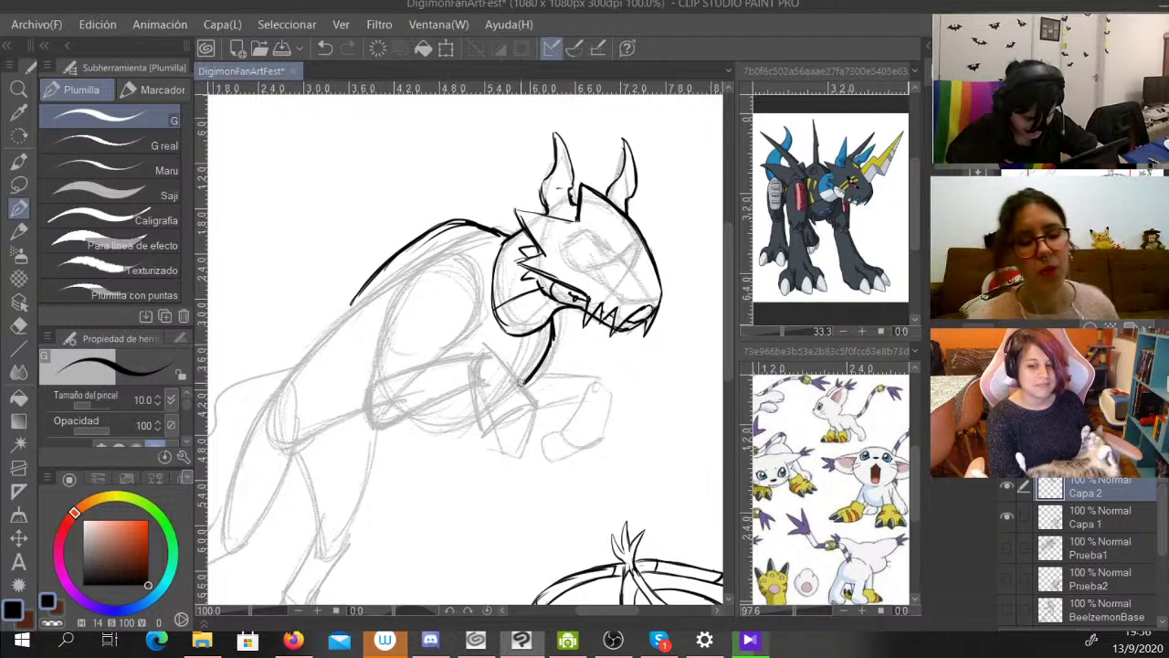
mouse_move(484, 418)
left_mouse_down()
mouse_move(448, 432)
mouse_move(411, 423)
left_mouse_up()
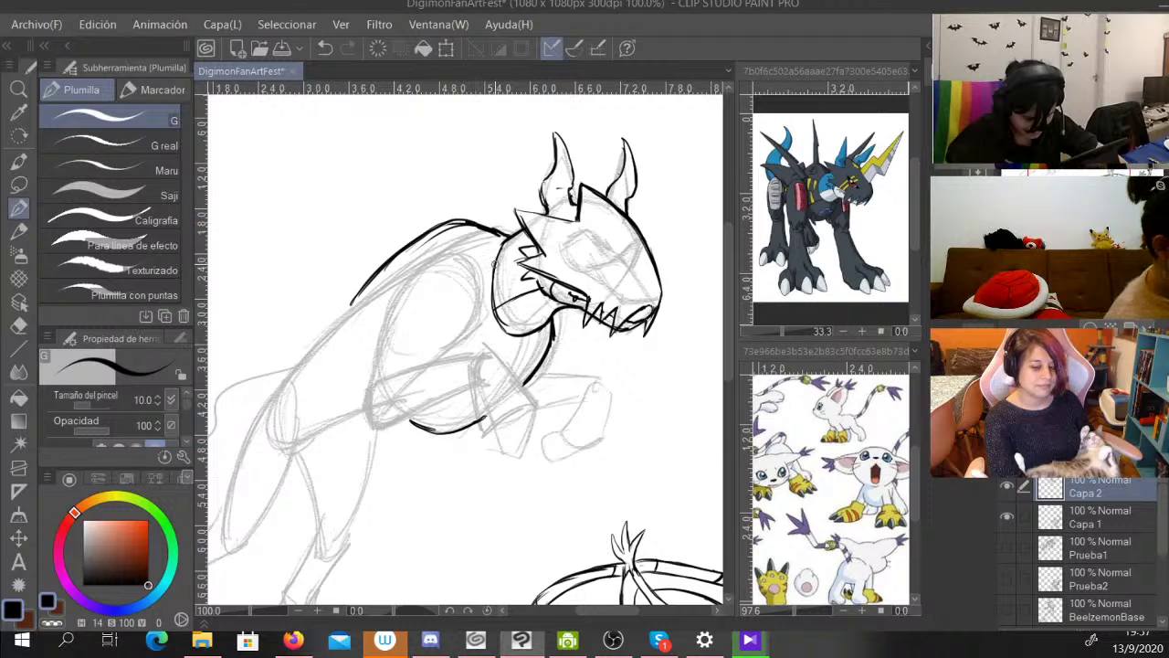
Ink the oval shoulder armour on Raidramon's near side, ending in a jagged lower edge.
mouse_move(429, 259)
left_mouse_down()
mouse_move(395, 302)
mouse_move(401, 281)
mouse_move(475, 275)
mouse_move(462, 336)
left_mouse_up()
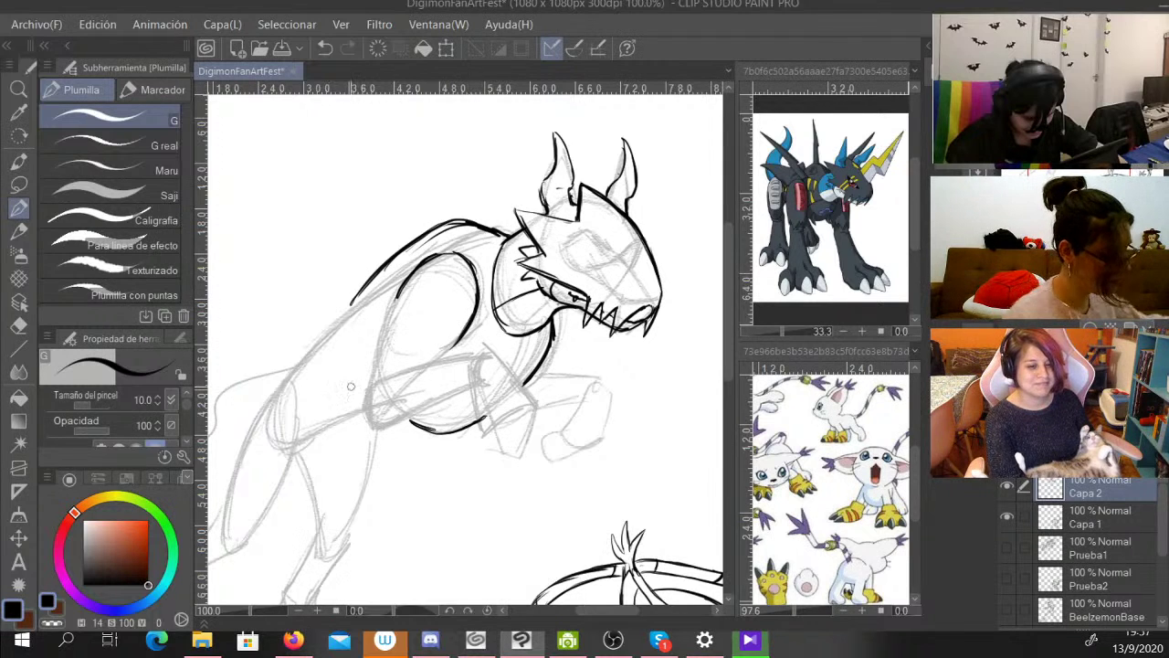
left_click_drag(429, 257, 379, 333)
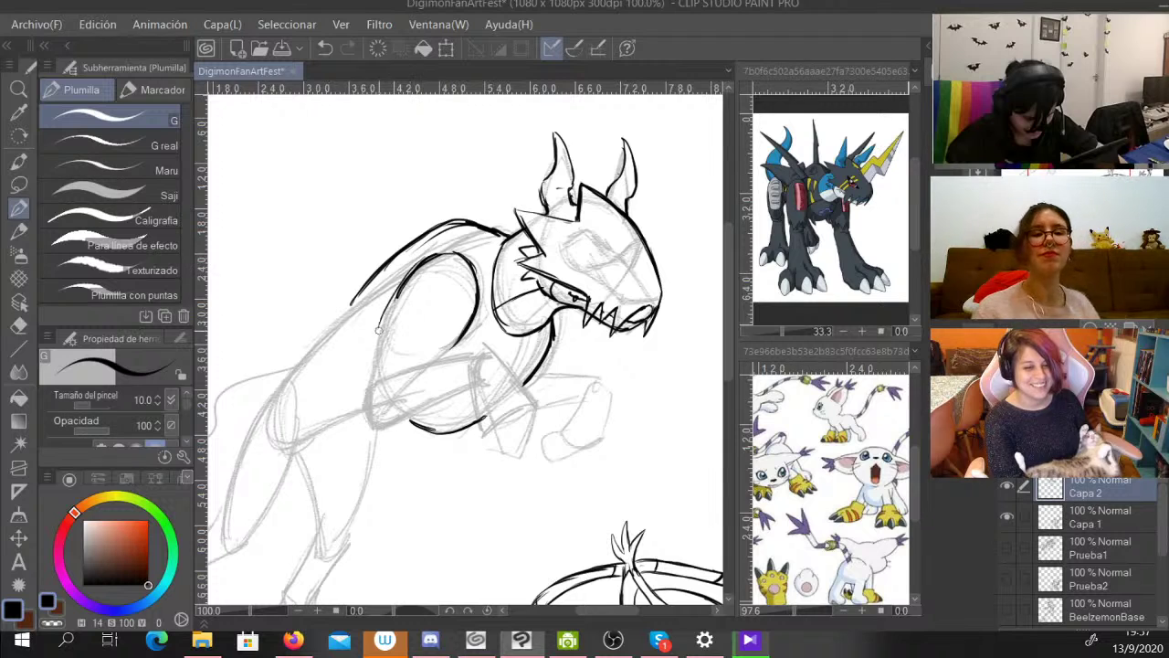
mouse_move(400, 284)
left_mouse_down()
mouse_move(374, 349)
mouse_move(388, 347)
mouse_move(389, 363)
mouse_move(412, 345)
mouse_move(413, 358)
mouse_move(456, 345)
left_mouse_up()
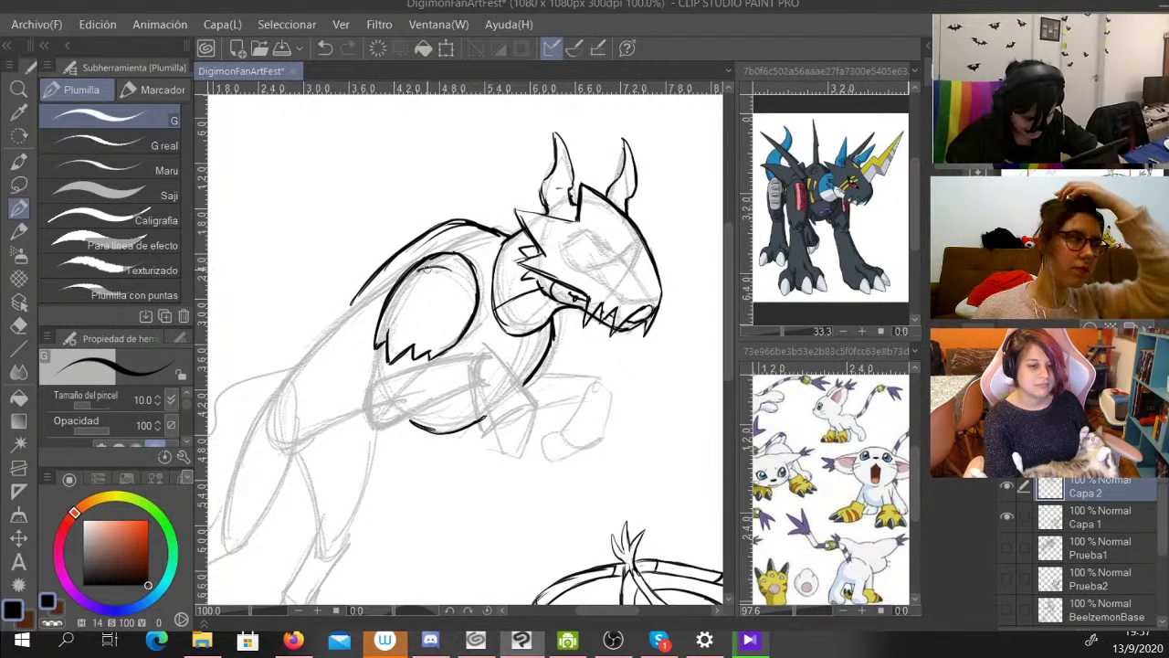
Draw a slanted rectangular plate with two round bolts inside the shoulder armour.
mouse_move(420, 266)
left_mouse_down()
mouse_move(390, 320)
mouse_move(410, 329)
mouse_move(455, 267)
left_mouse_up()
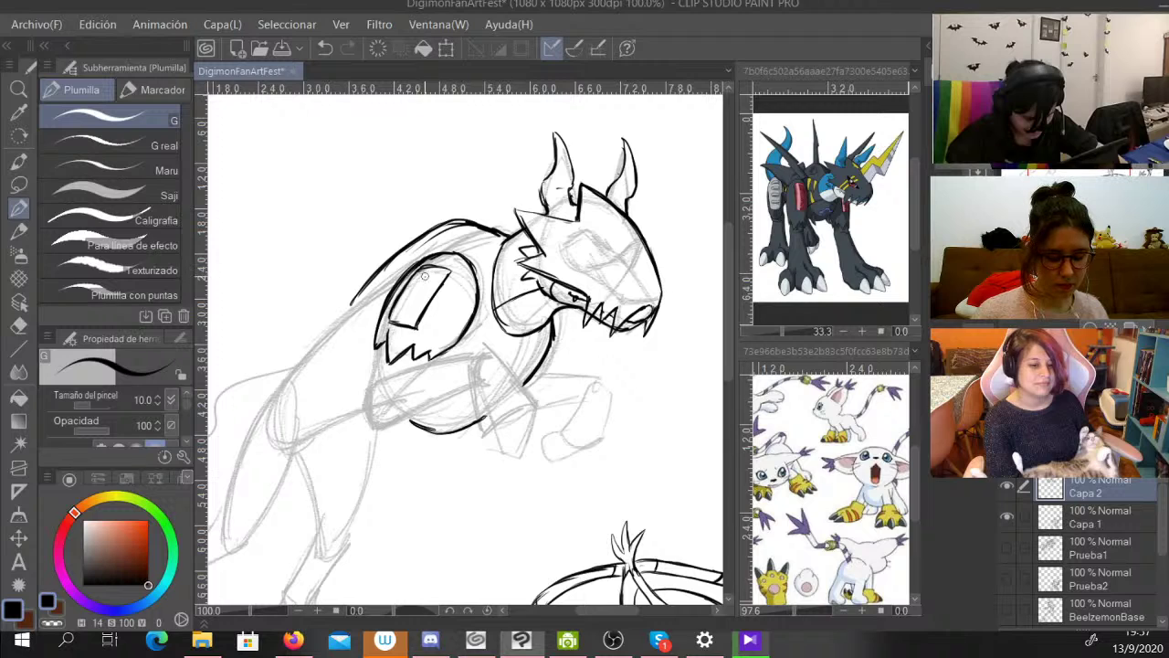
mouse_move(424, 276)
left_mouse_down()
mouse_move(400, 310)
mouse_move(412, 312)
left_mouse_up()
mouse_move(428, 269)
left_mouse_down()
mouse_move(416, 307)
mouse_move(442, 276)
left_mouse_up()
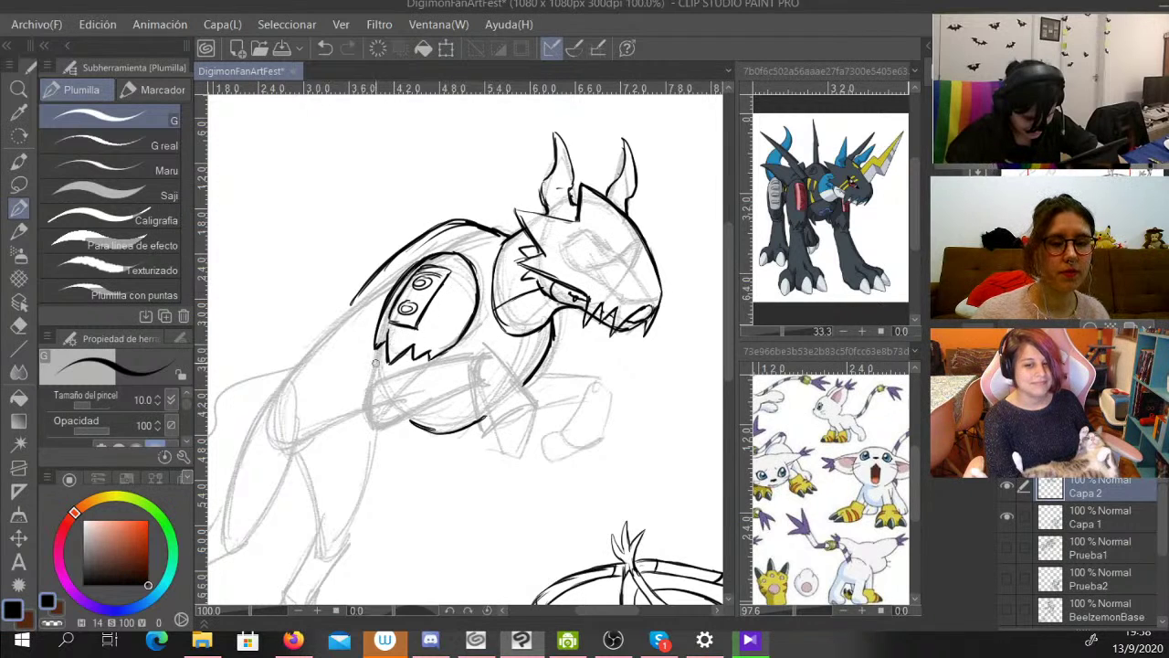
Ink Raidramon's bent near foreleg from the shoulder armour to a toed paw with pointed claws, and clean up overlapping lines with transparent colour.
mouse_move(376, 349)
left_mouse_down()
mouse_move(364, 394)
mouse_move(398, 368)
mouse_move(388, 381)
mouse_move(477, 353)
left_mouse_up()
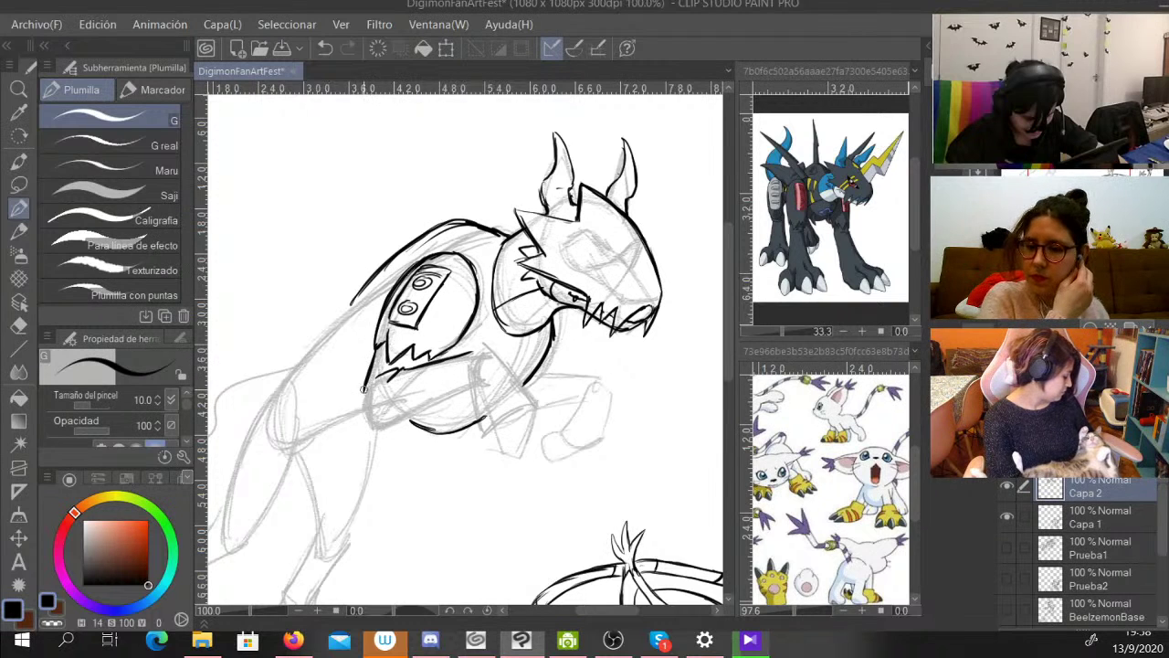
mouse_move(364, 388)
left_mouse_down()
mouse_move(387, 421)
mouse_move(462, 401)
mouse_move(460, 479)
left_mouse_up()
mouse_move(478, 496)
left_mouse_down()
mouse_move(515, 460)
mouse_move(494, 473)
mouse_move(493, 491)
mouse_move(522, 495)
mouse_move(524, 456)
mouse_move(543, 444)
mouse_move(530, 482)
left_mouse_up()
left_click_drag(460, 354, 539, 425)
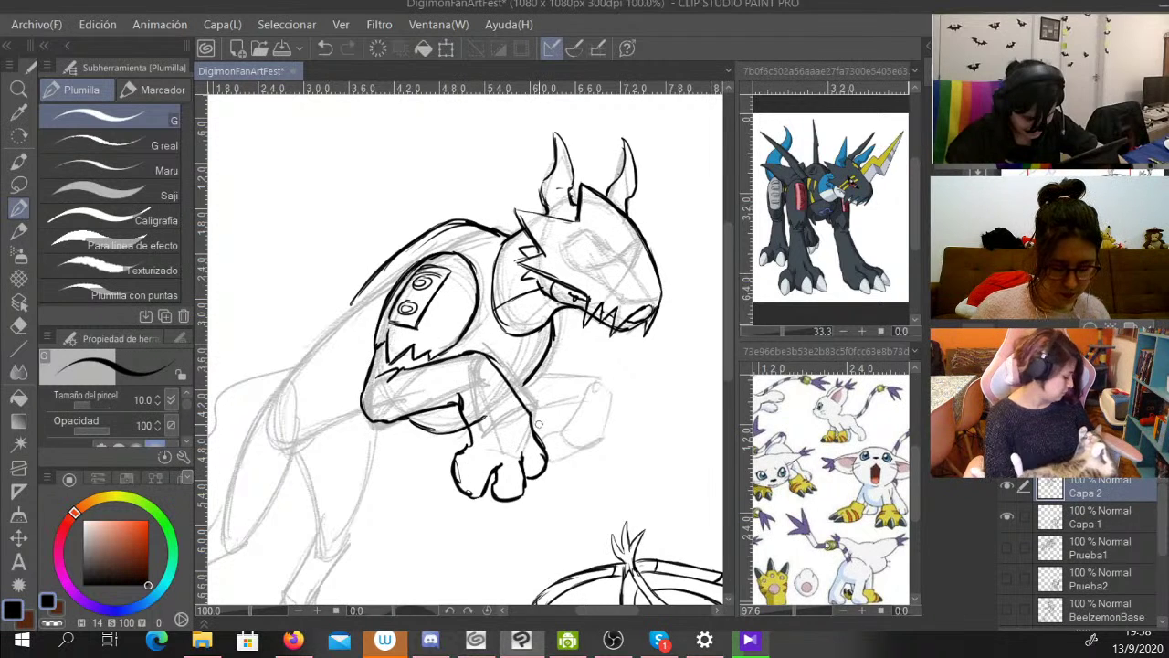
mouse_move(507, 383)
left_mouse_down()
mouse_move(535, 438)
mouse_move(525, 413)
left_mouse_up()
left_click_drag(482, 355, 499, 375)
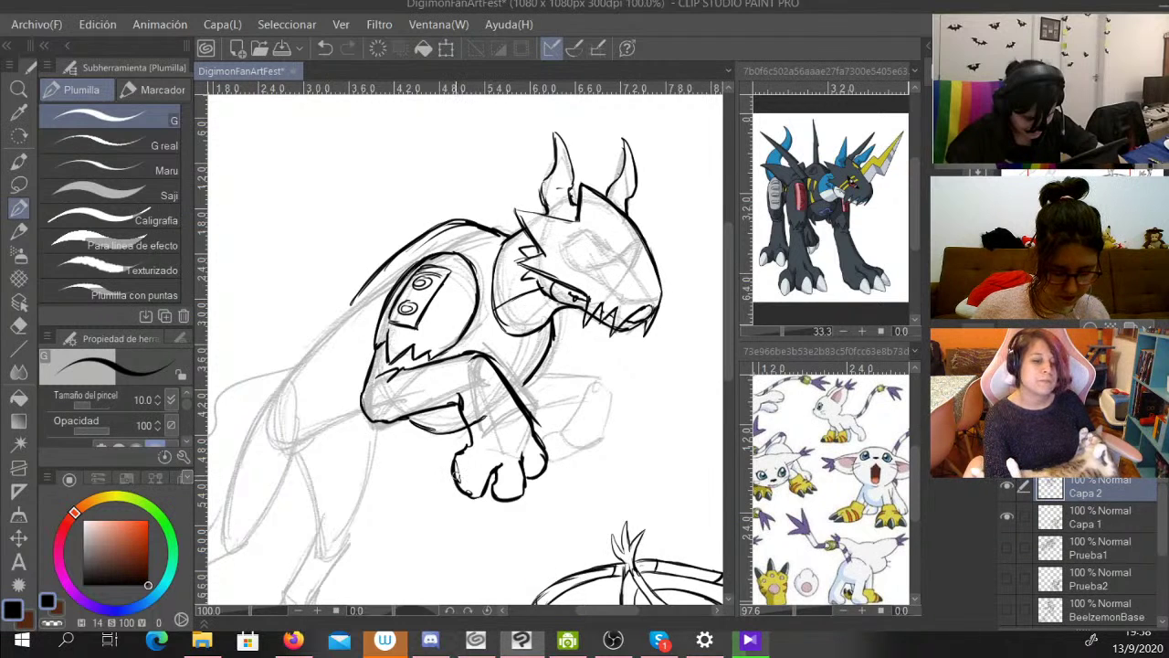
mouse_move(452, 470)
left_mouse_down()
mouse_move(450, 499)
mouse_move(468, 492)
mouse_move(493, 511)
mouse_move(539, 491)
left_mouse_up()
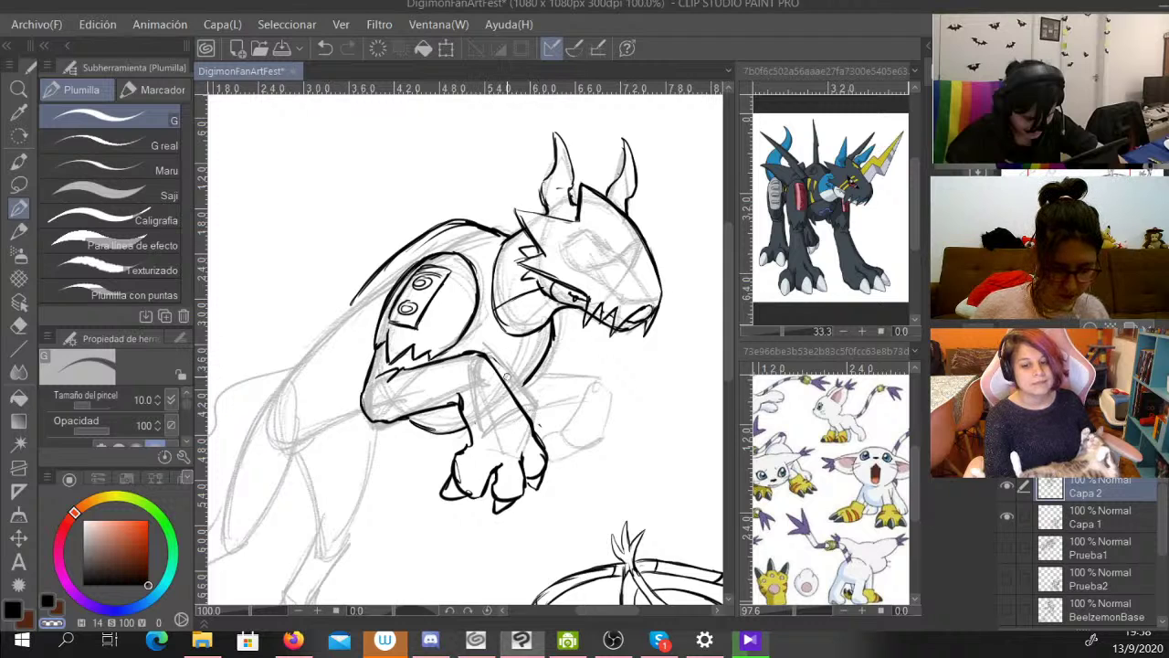
key("c")
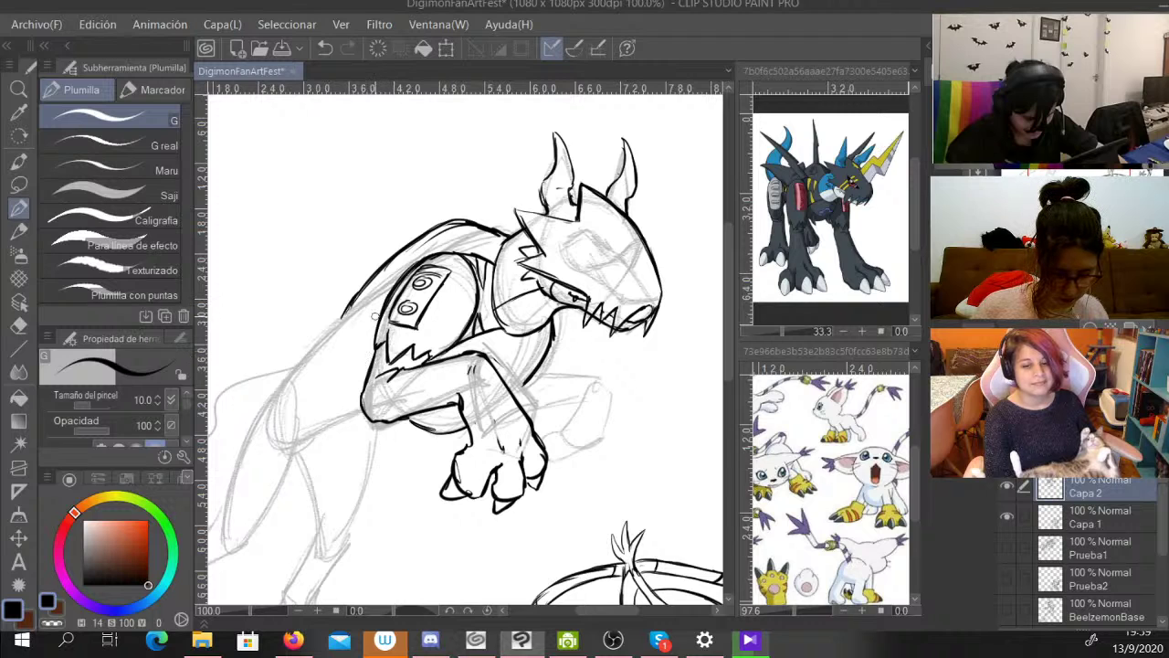
Ink two curved lines from the shoulder back along Raidramon's waist and line them with jagged triangular points.
mouse_move(374, 315)
left_mouse_down()
mouse_move(338, 360)
mouse_move(292, 379)
left_mouse_up()
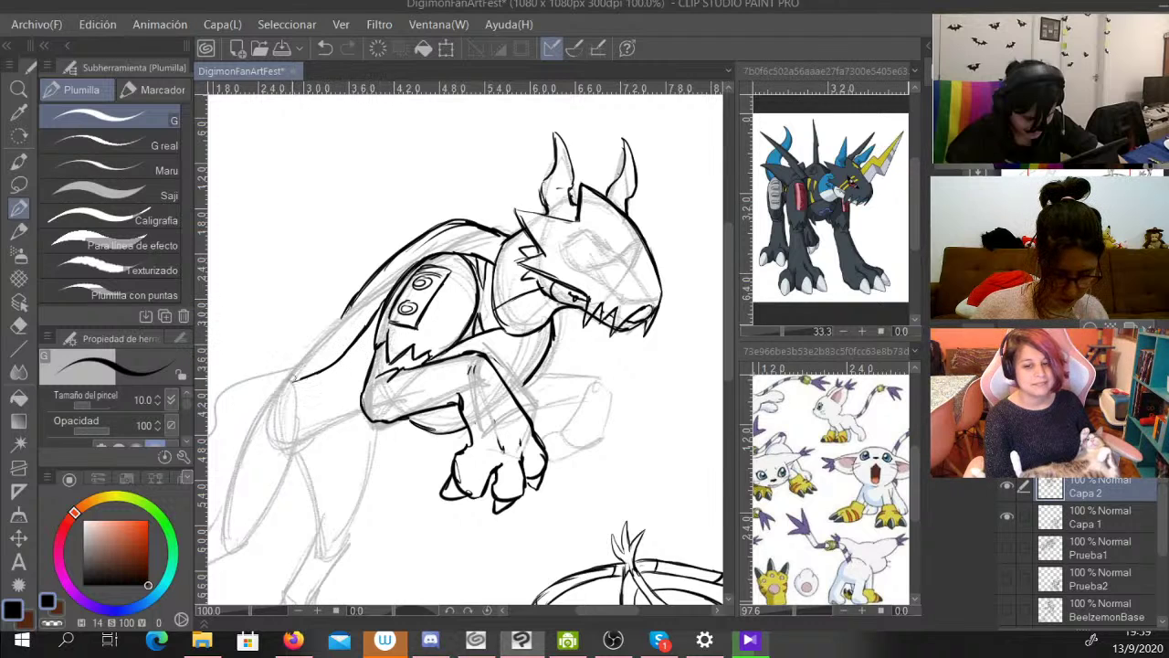
left_click_drag(372, 361, 295, 423)
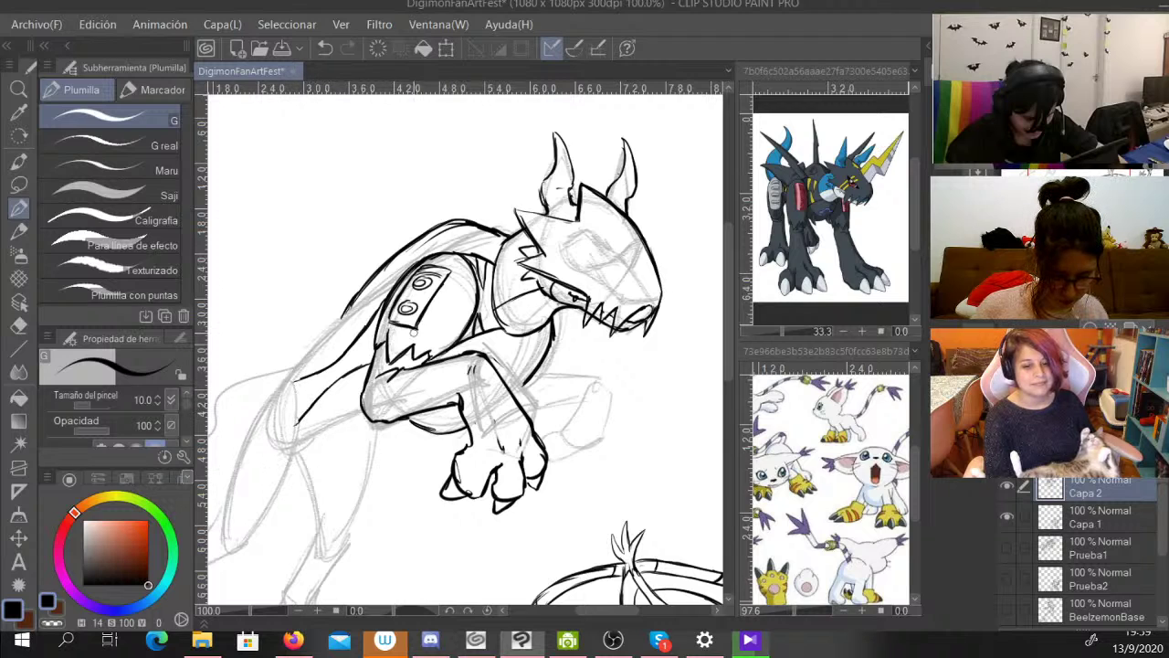
mouse_move(369, 318)
left_mouse_down()
mouse_move(359, 350)
mouse_move(307, 389)
mouse_move(319, 374)
mouse_move(319, 394)
mouse_move(347, 363)
mouse_move(374, 344)
left_mouse_up()
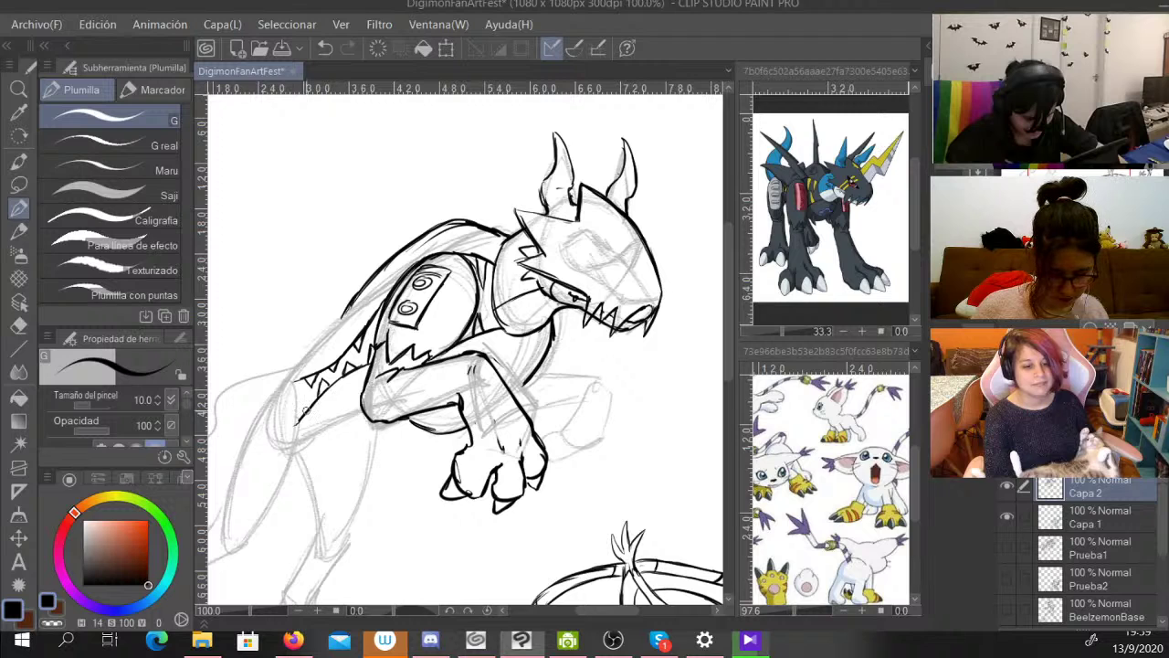
left_click_drag(310, 399, 299, 422)
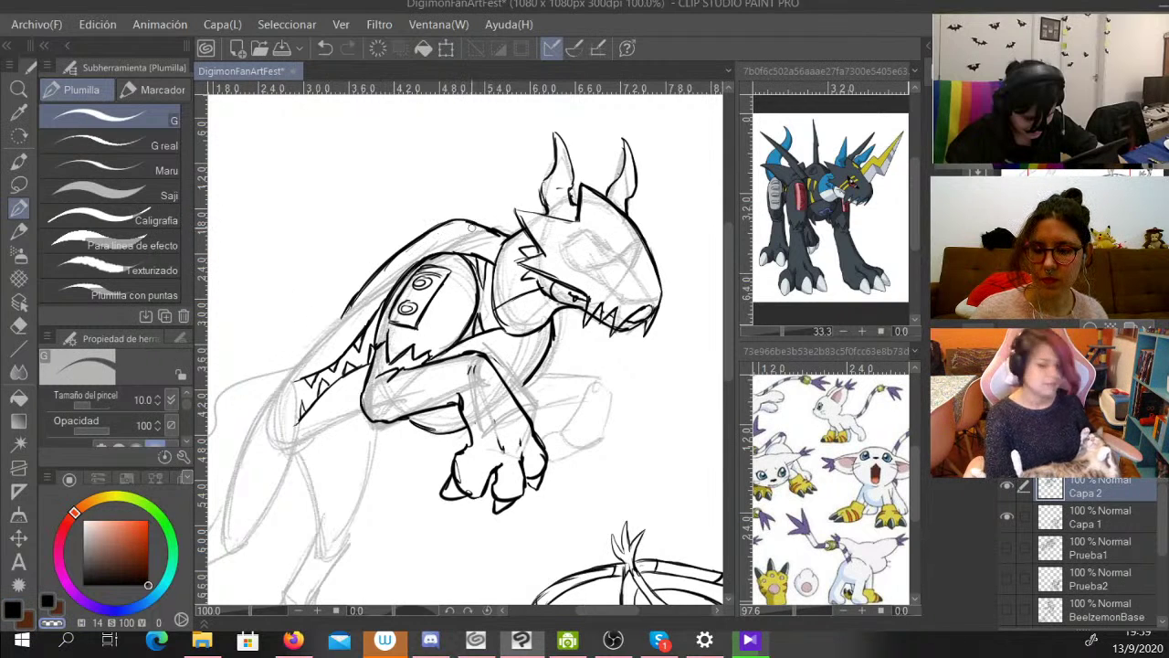
Refine Raidramon's back line with transparent colour and ink a small pointed spike base at the top of the back.
left_click_drag(371, 283, 340, 320)
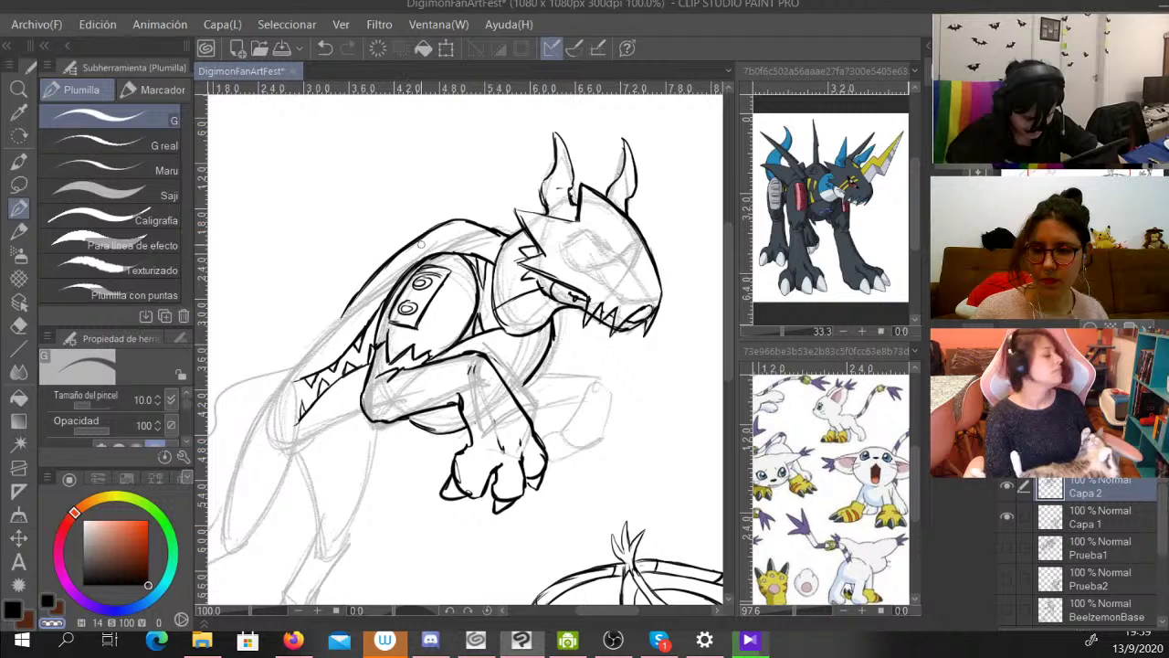
left_click(48, 601)
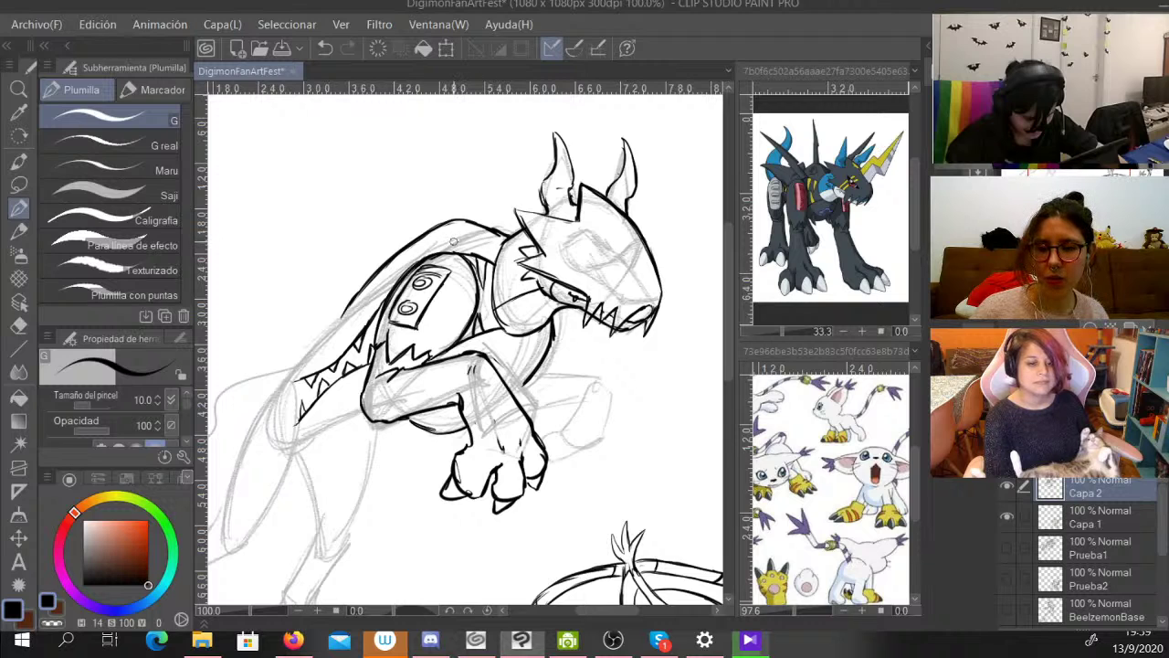
mouse_move(461, 243)
left_mouse_down()
mouse_move(455, 232)
mouse_move(447, 244)
mouse_move(455, 233)
mouse_move(462, 243)
left_mouse_up()
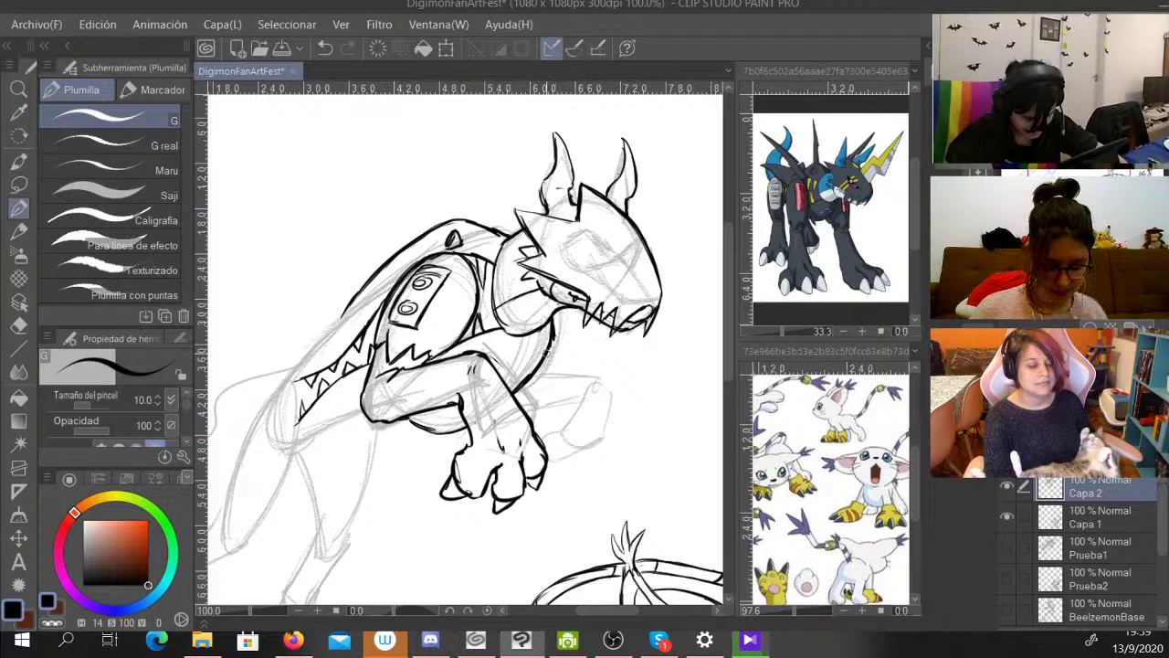
Ink the upper outline of Raidramon's far foreleg from the chest over the bend towards the paw, redrawing its thick lower stretch as a thinner line.
left_click_drag(535, 373, 606, 362)
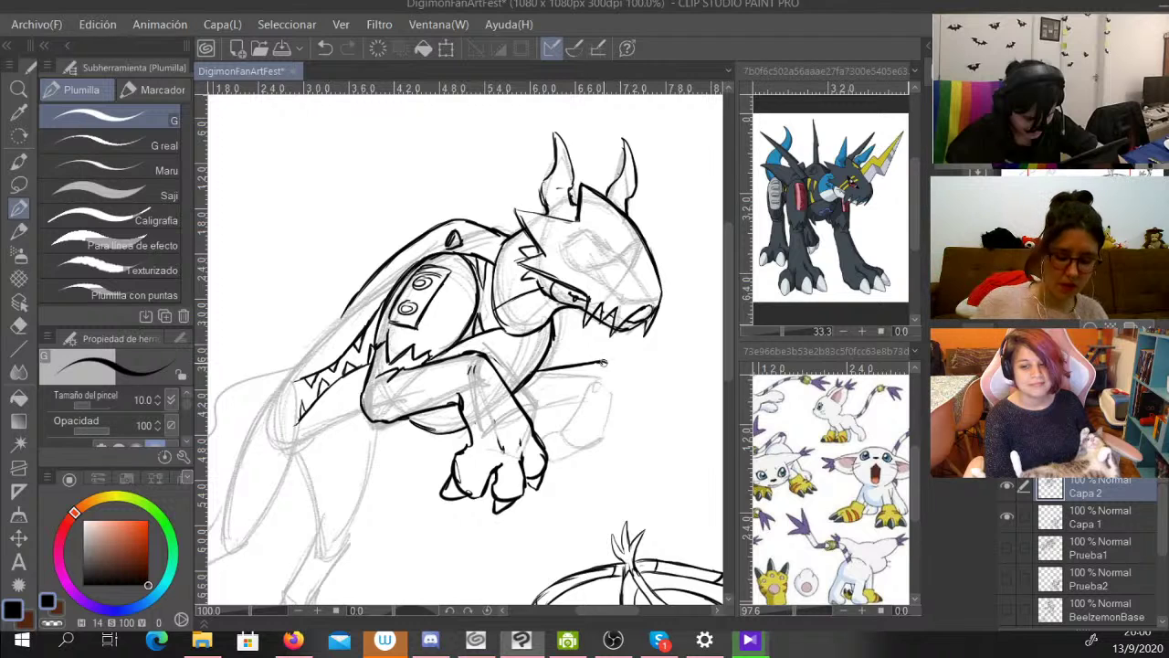
left_click_drag(612, 368, 643, 441)
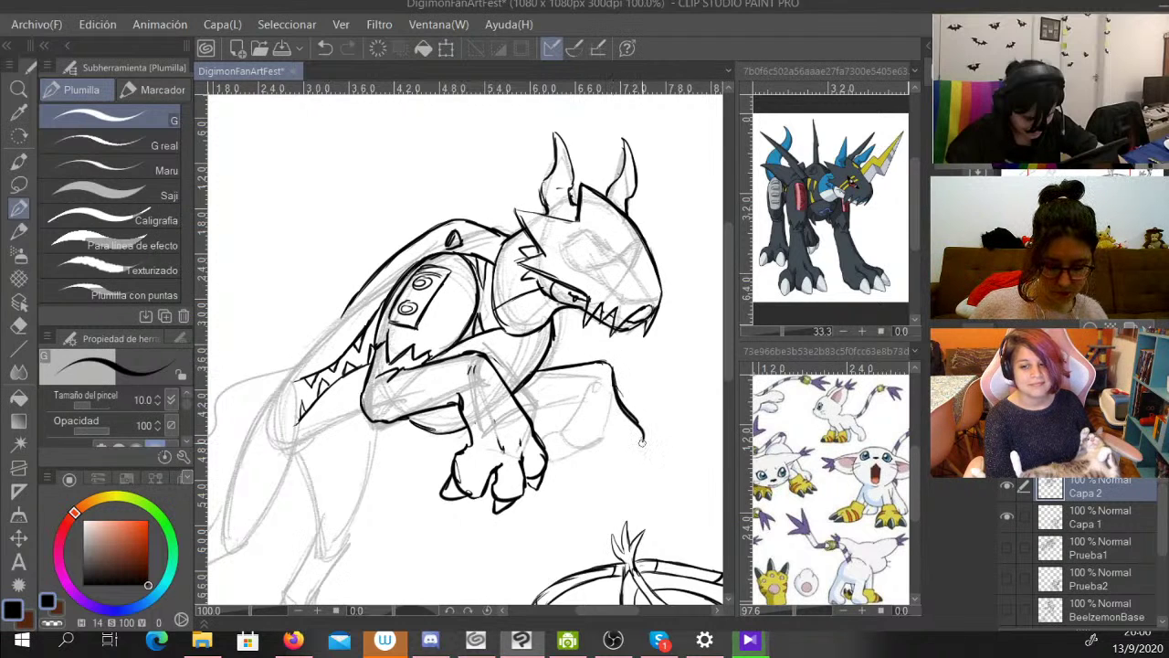
left_click_drag(610, 365, 646, 448)
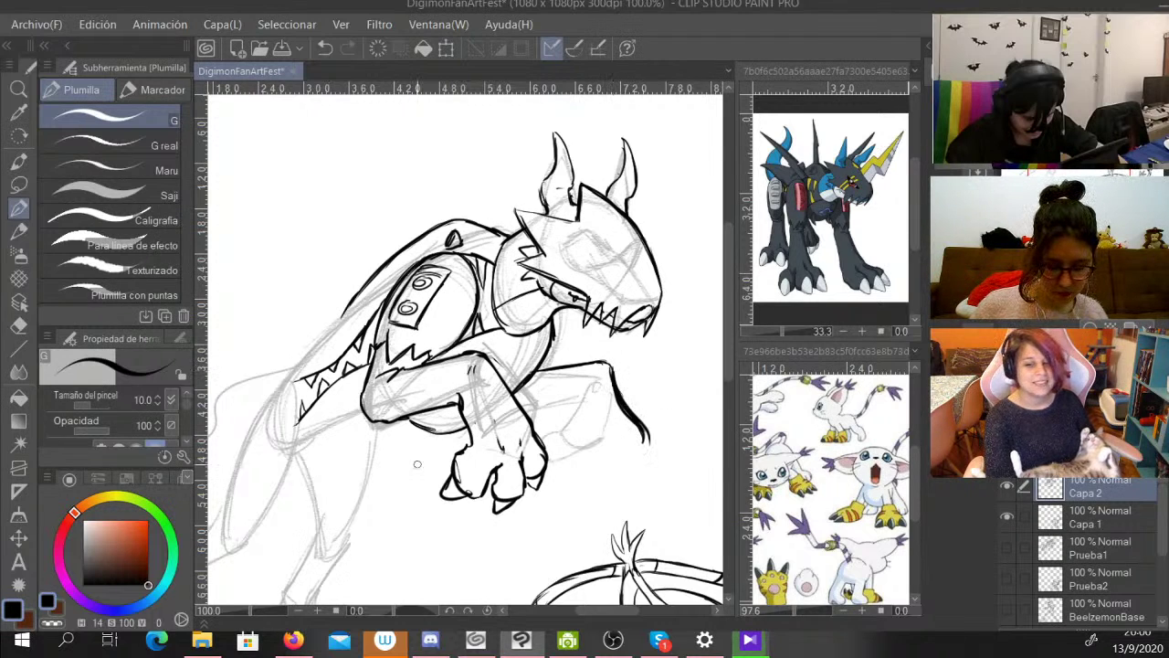
mouse_move(602, 373)
left_mouse_down()
mouse_move(646, 442)
mouse_move(641, 431)
left_mouse_up()
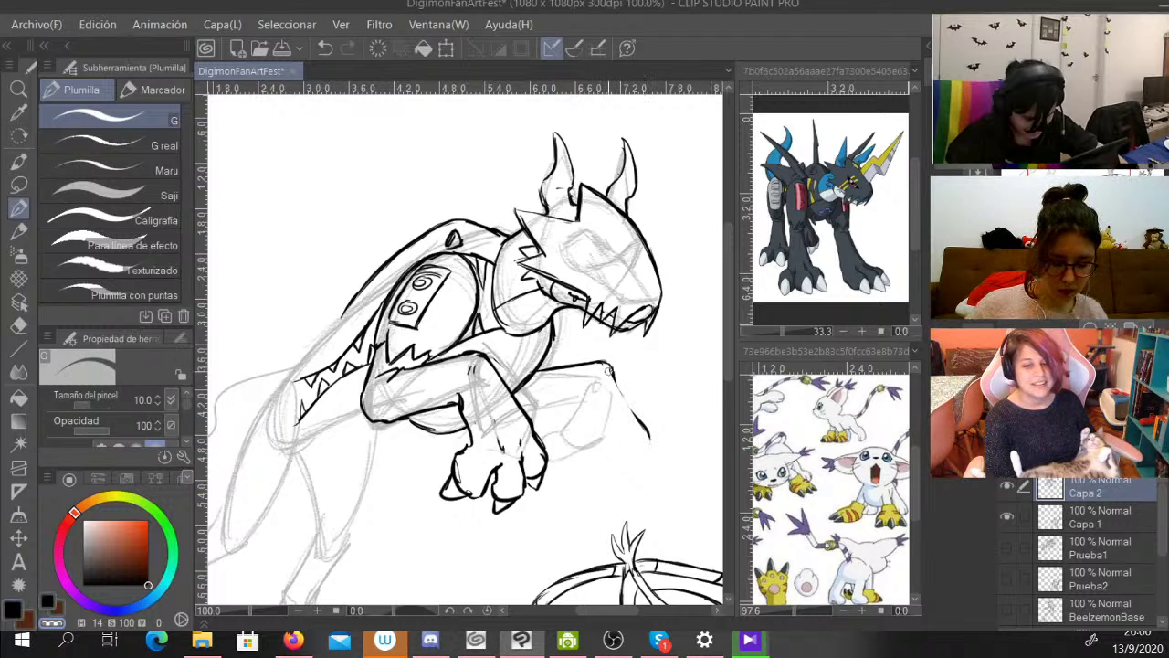
key("ctrl+z")
key("x")
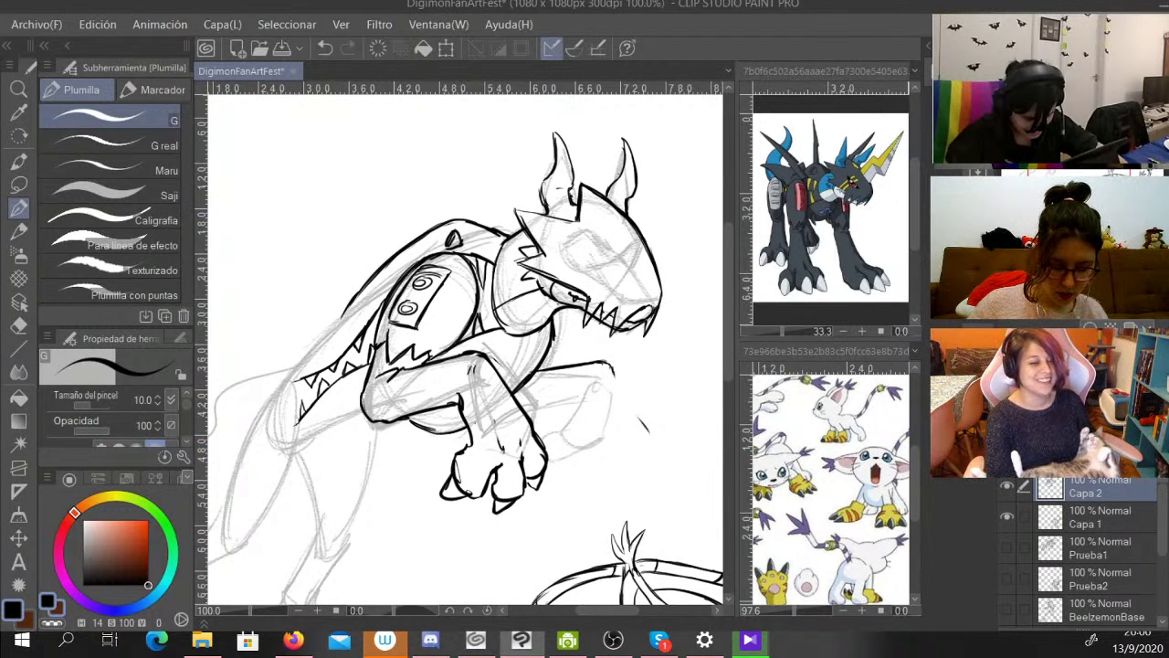
left_click_drag(604, 364, 656, 443)
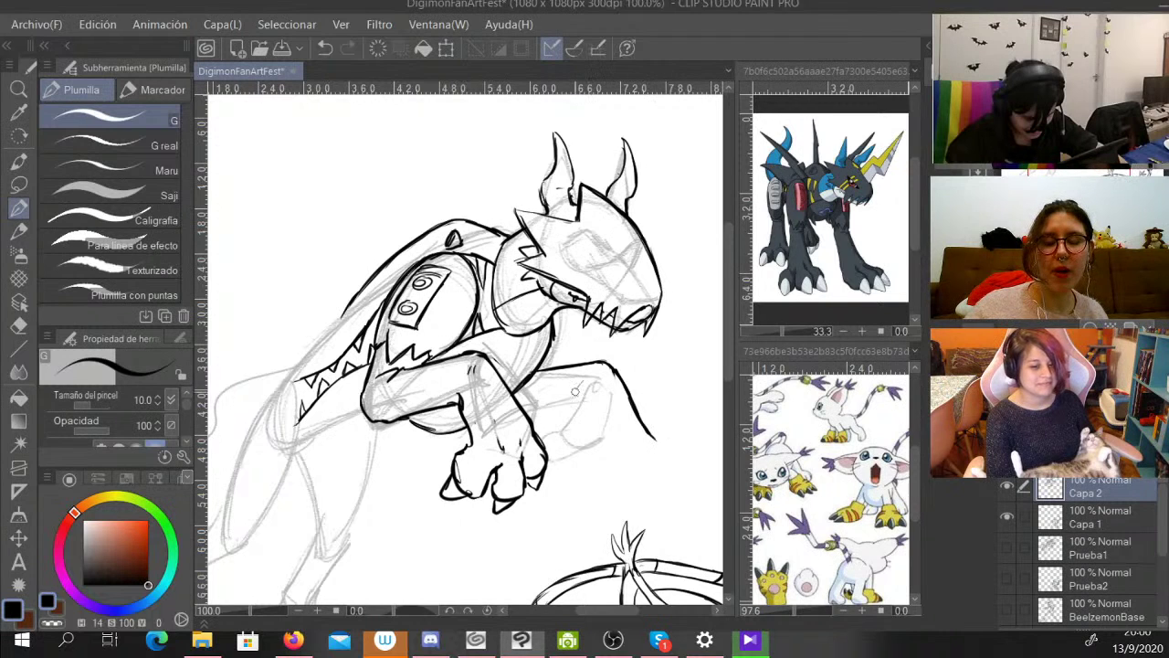
Ink the far forepaw with rounded toes and pointed claws, and close the foreleg's underside back to the near leg.
mouse_move(573, 408)
left_mouse_down()
mouse_move(589, 452)
mouse_move(572, 478)
mouse_move(581, 500)
mouse_move(606, 501)
mouse_move(625, 471)
mouse_move(615, 504)
mouse_move(640, 510)
mouse_move(652, 494)
mouse_move(651, 436)
mouse_move(672, 463)
mouse_move(654, 502)
left_mouse_up()
mouse_move(566, 488)
left_mouse_down()
mouse_move(629, 517)
mouse_move(616, 510)
mouse_move(616, 521)
mouse_move(635, 511)
mouse_move(618, 507)
mouse_move(659, 502)
left_mouse_up()
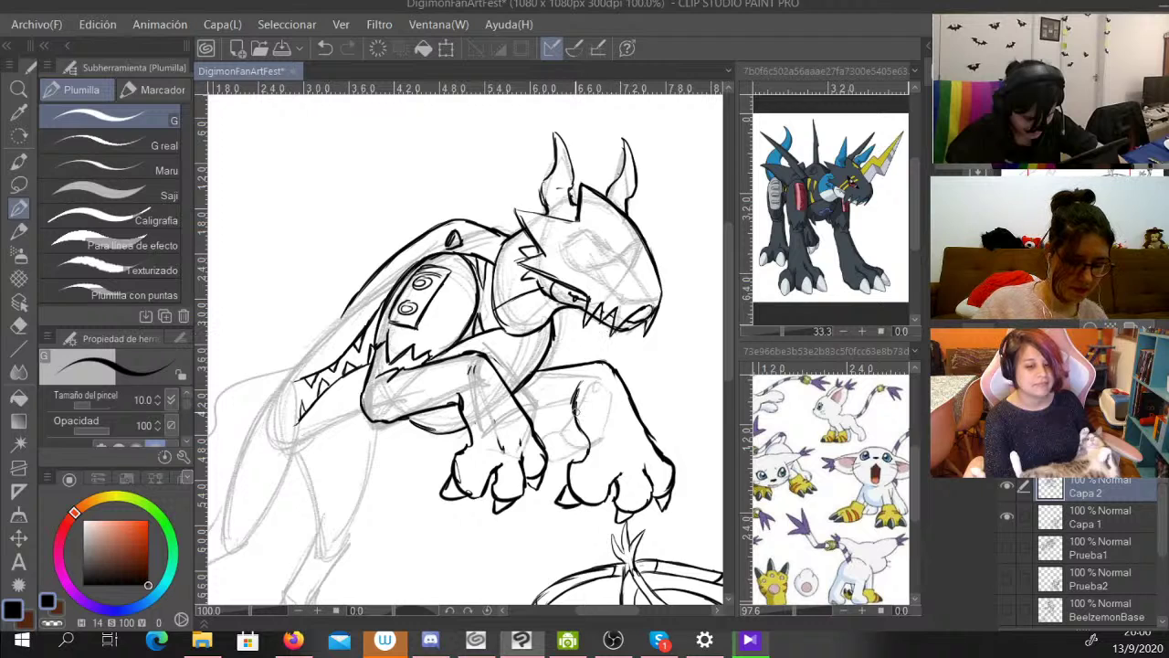
left_click_drag(577, 407, 468, 443)
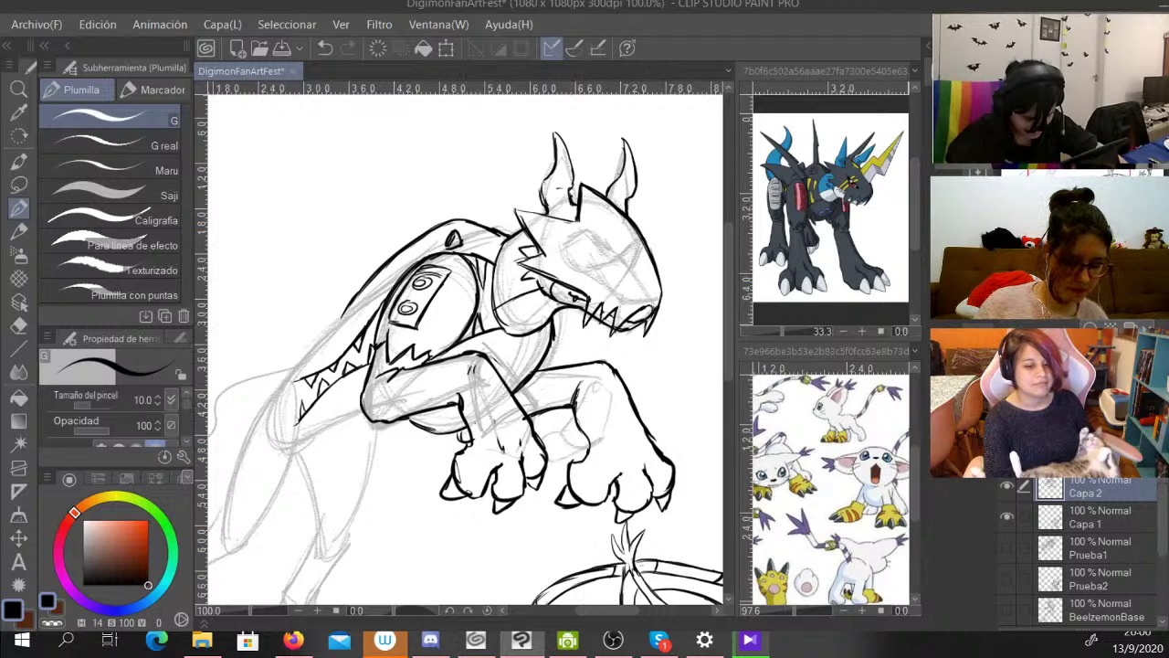
Ink a small pointed armour piece under the belly, clean it with transparent colour, and reinforce the chest and back lines.
left_click_drag(395, 445, 520, 404)
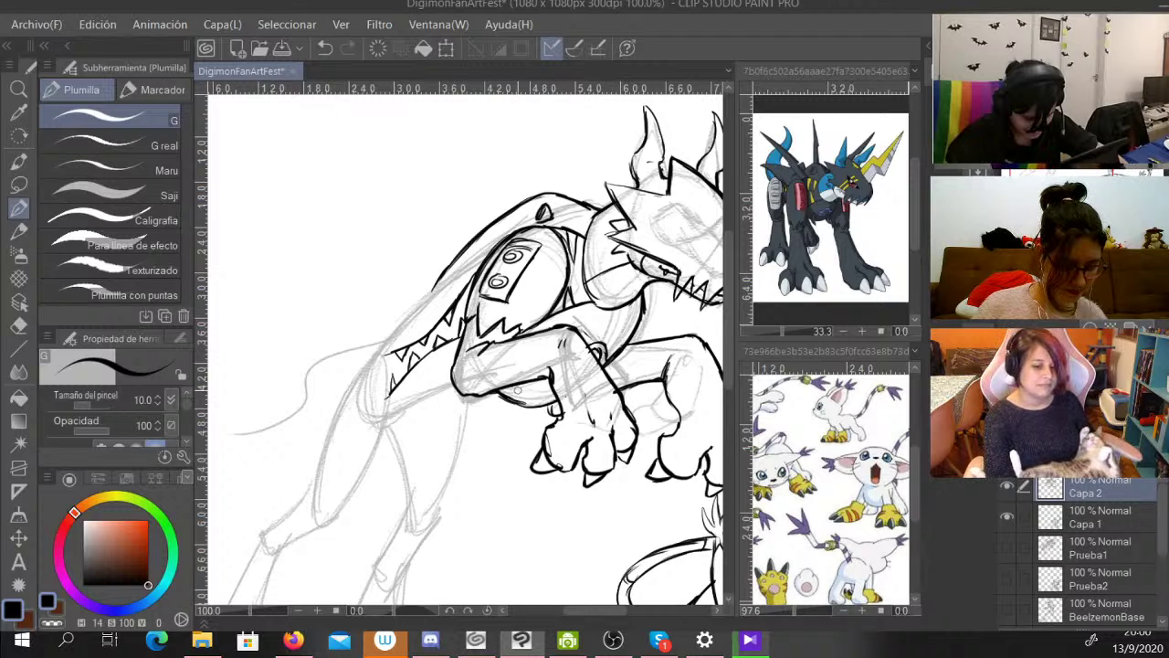
mouse_move(540, 387)
left_mouse_down()
mouse_move(533, 415)
mouse_move(519, 420)
mouse_move(538, 383)
left_mouse_up()
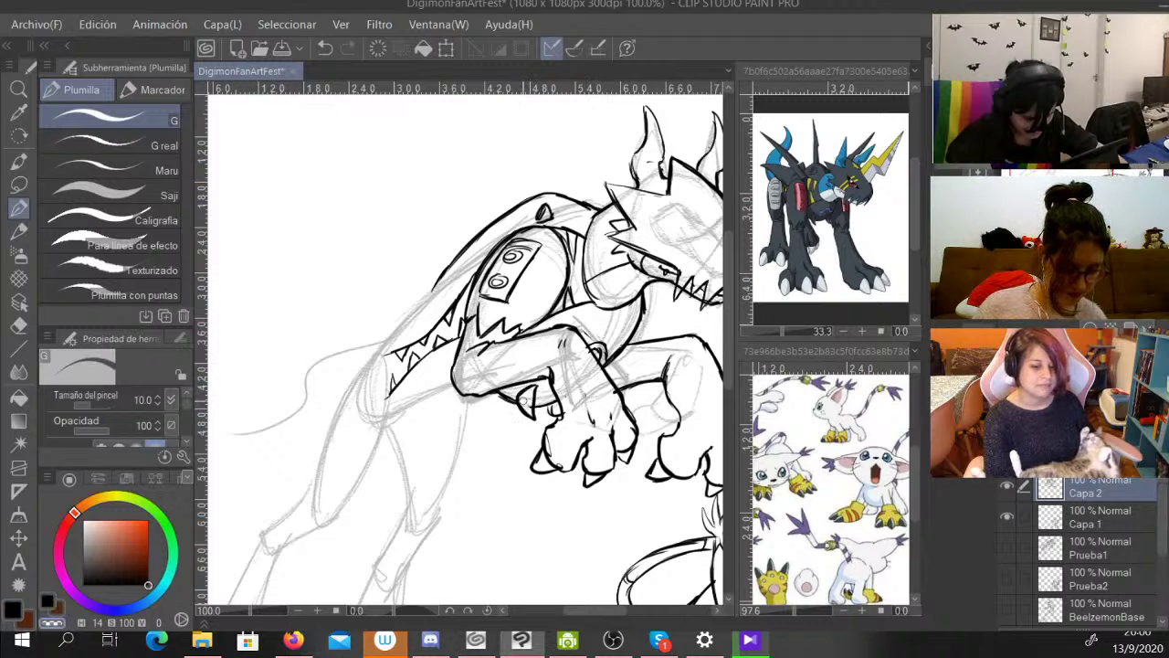
left_click_drag(520, 399, 532, 414)
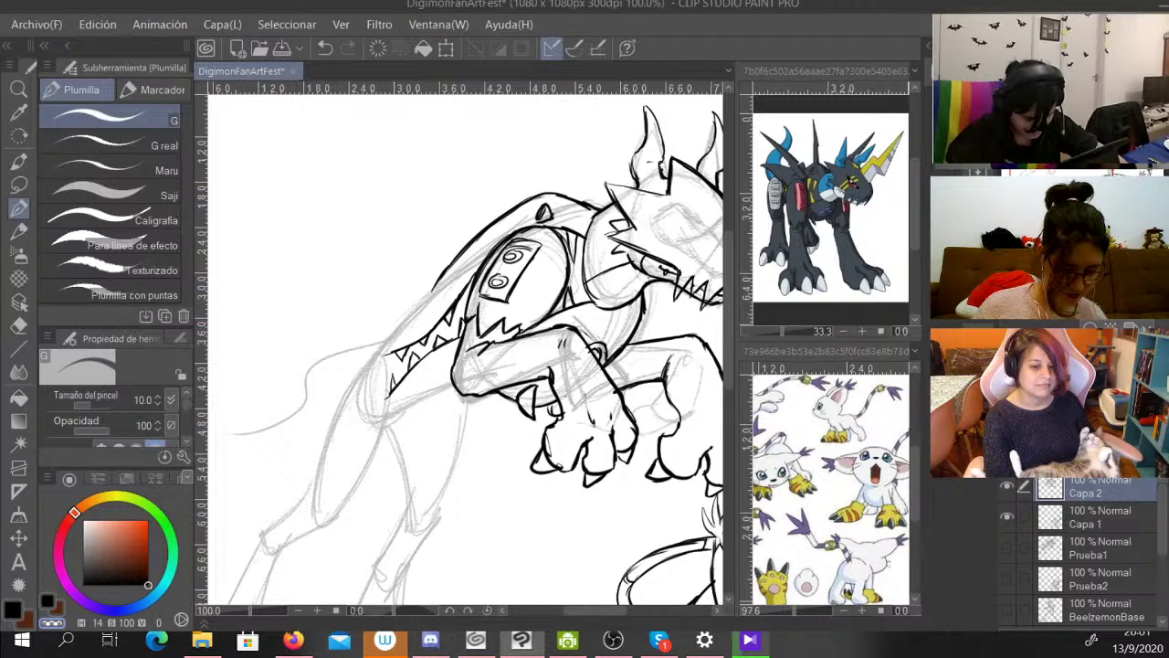
key("c")
left_click_drag(551, 407, 555, 416)
left_click_drag(645, 285, 641, 308)
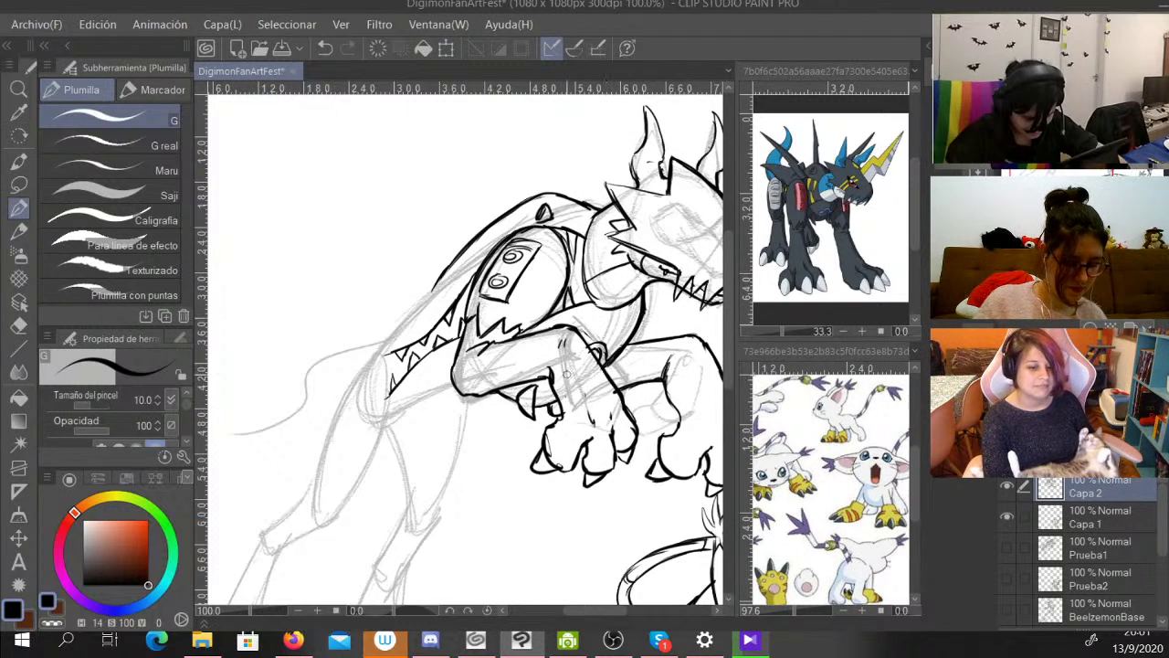
left_click_drag(429, 295, 474, 240)
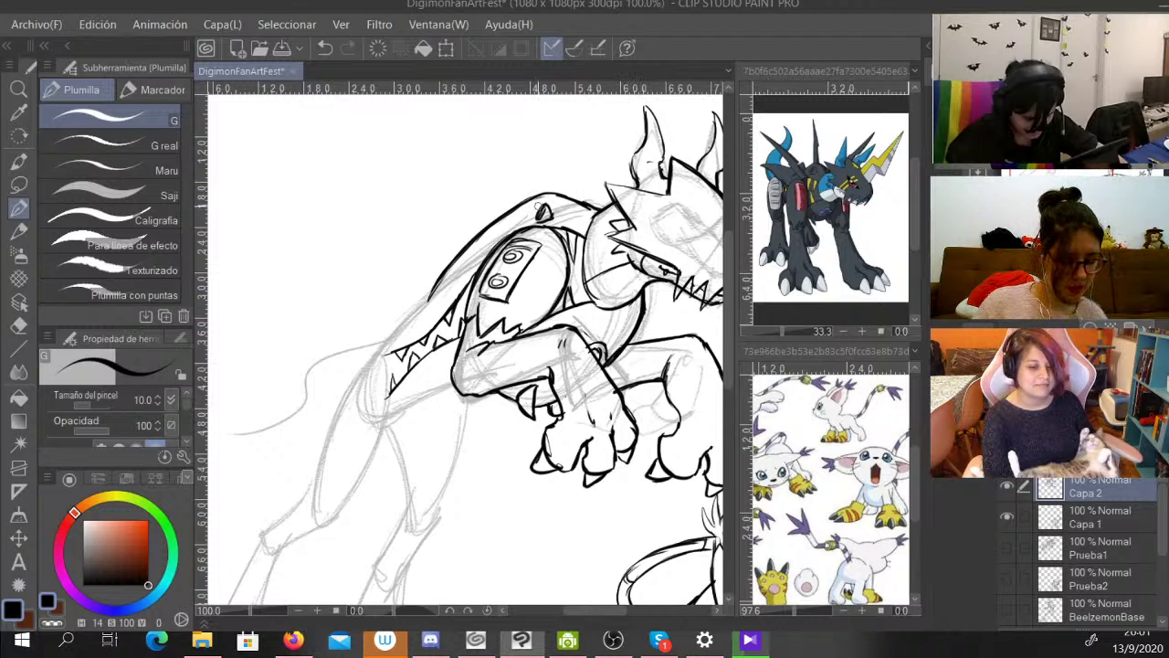
Ink a long lightning-shaped spike pointing backwards from Raidramon's shoulder, and sharpen its zigzag edges with transparent colour.
left_click_drag(728, 342, 728, 323)
mouse_move(512, 314)
left_mouse_down()
mouse_move(447, 289)
mouse_move(440, 298)
mouse_move(448, 284)
mouse_move(330, 272)
mouse_move(417, 279)
mouse_move(330, 273)
mouse_move(496, 325)
left_mouse_up()
mouse_move(426, 309)
left_mouse_down()
mouse_move(469, 318)
mouse_move(455, 297)
mouse_move(515, 313)
left_mouse_up()
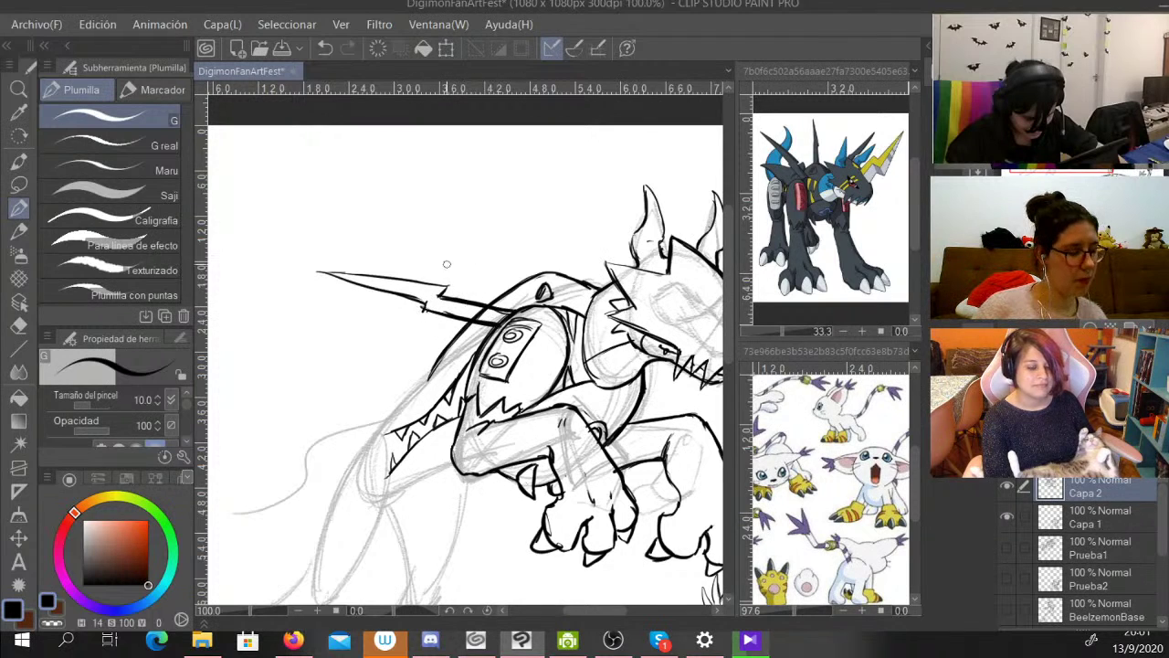
left_click_drag(442, 295, 447, 286)
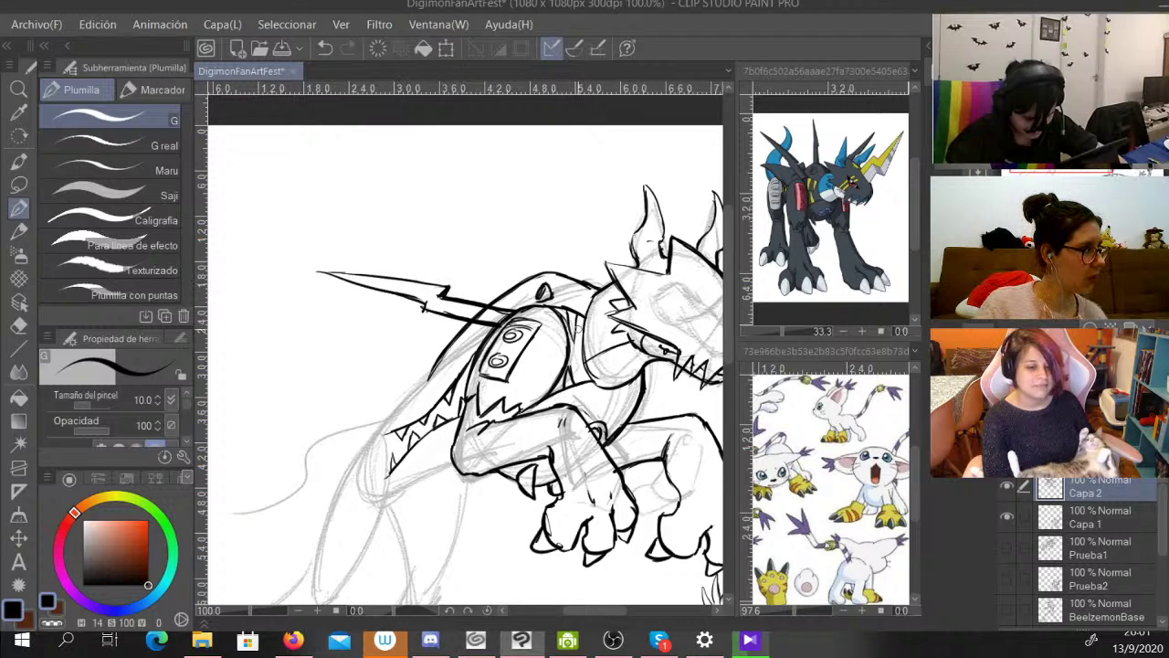
left_click(53, 623)
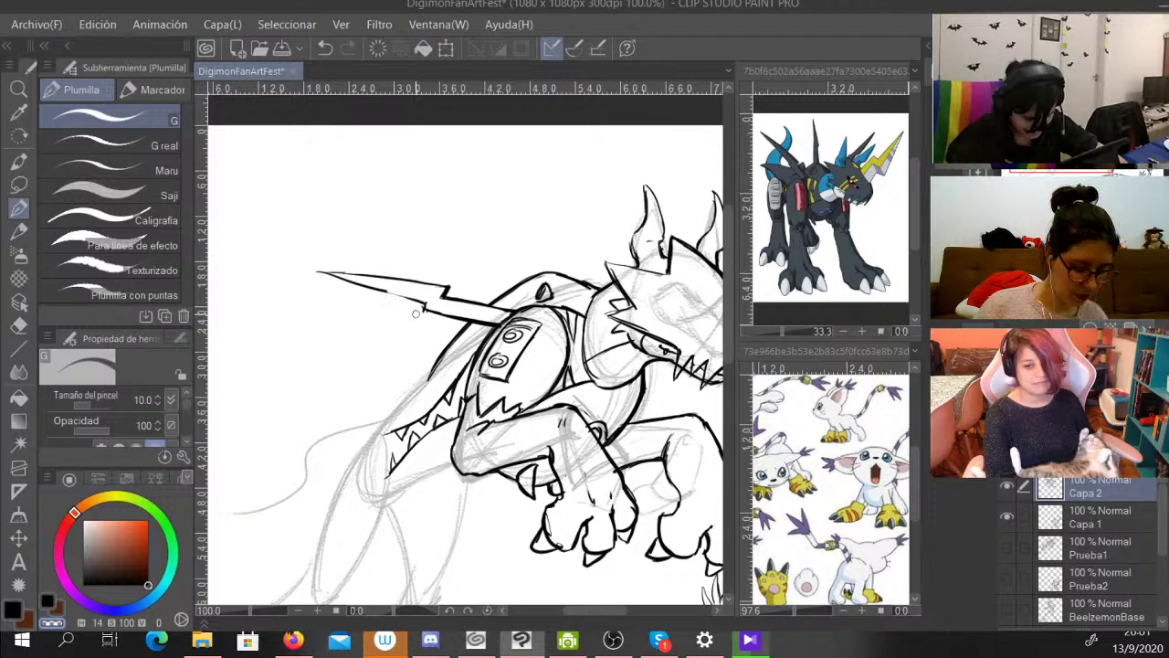
left_click(13, 610)
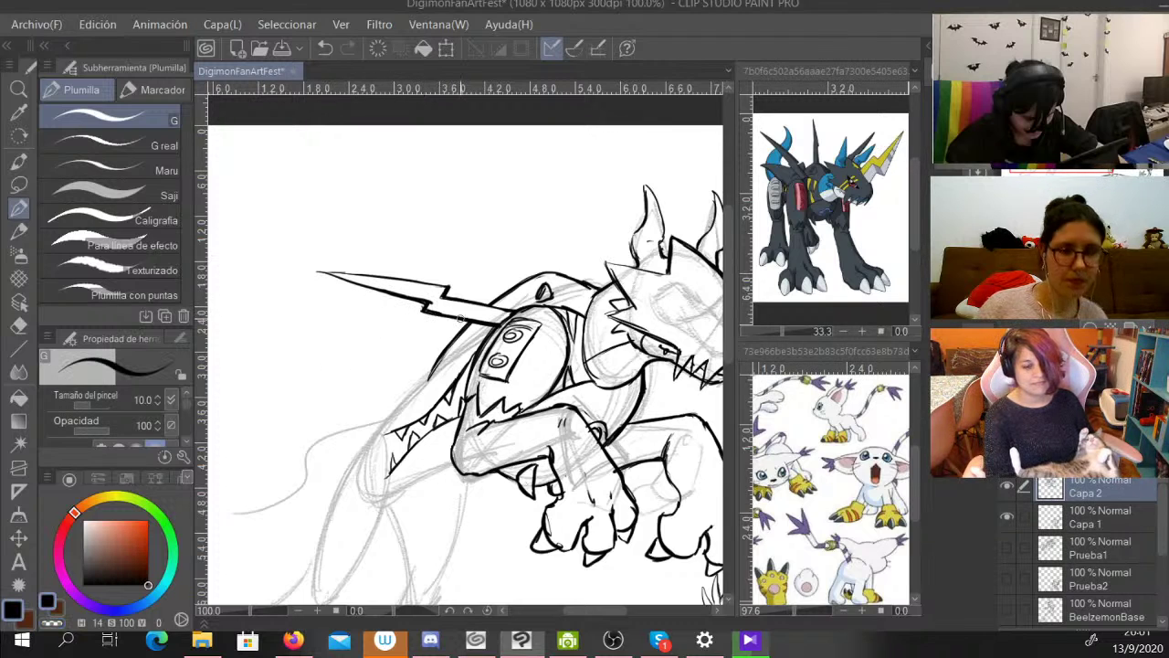
left_click_drag(427, 311, 471, 320)
left_click(52, 622)
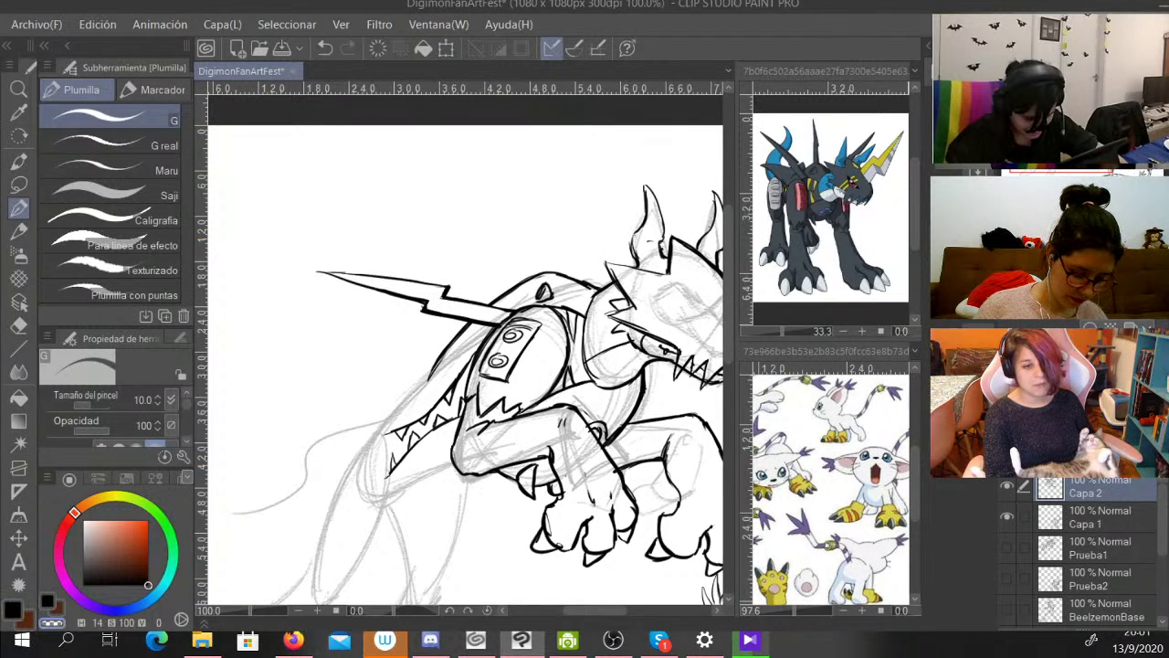
key("c")
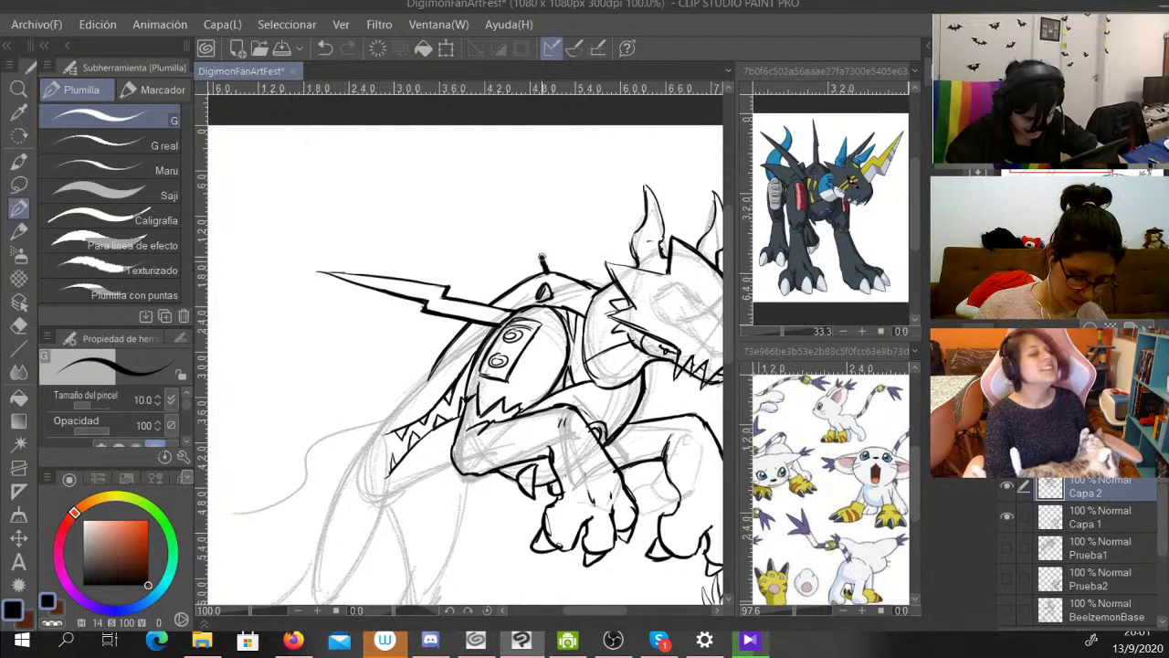
left_click_drag(545, 269, 529, 227)
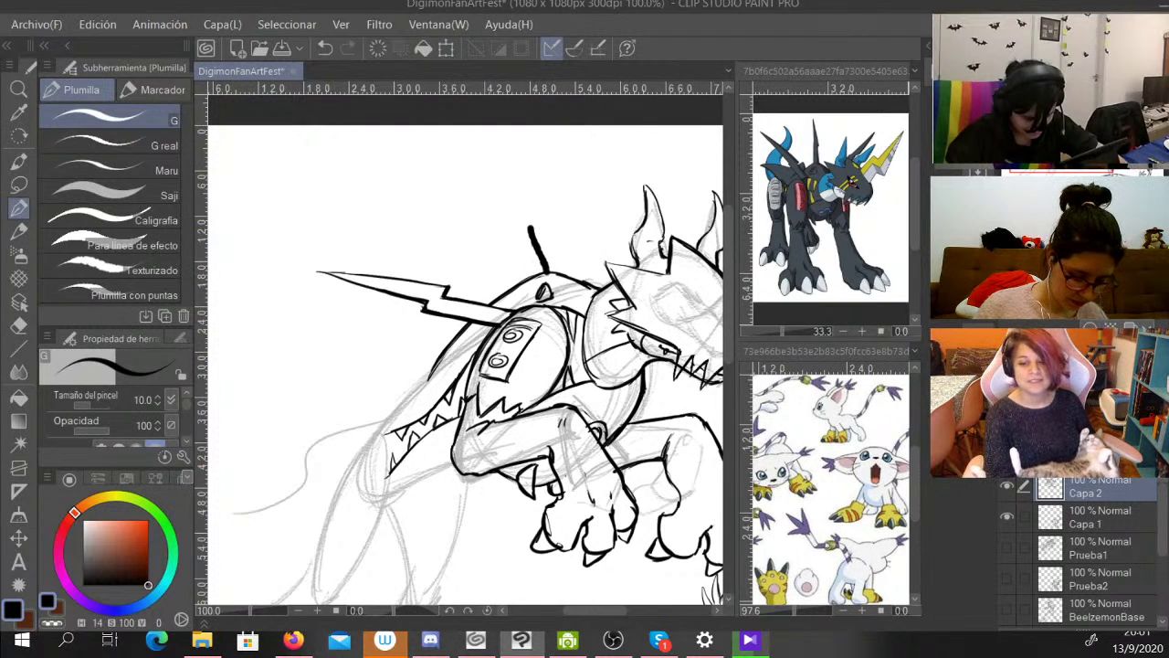
left_click(525, 651)
left_click(524, 647)
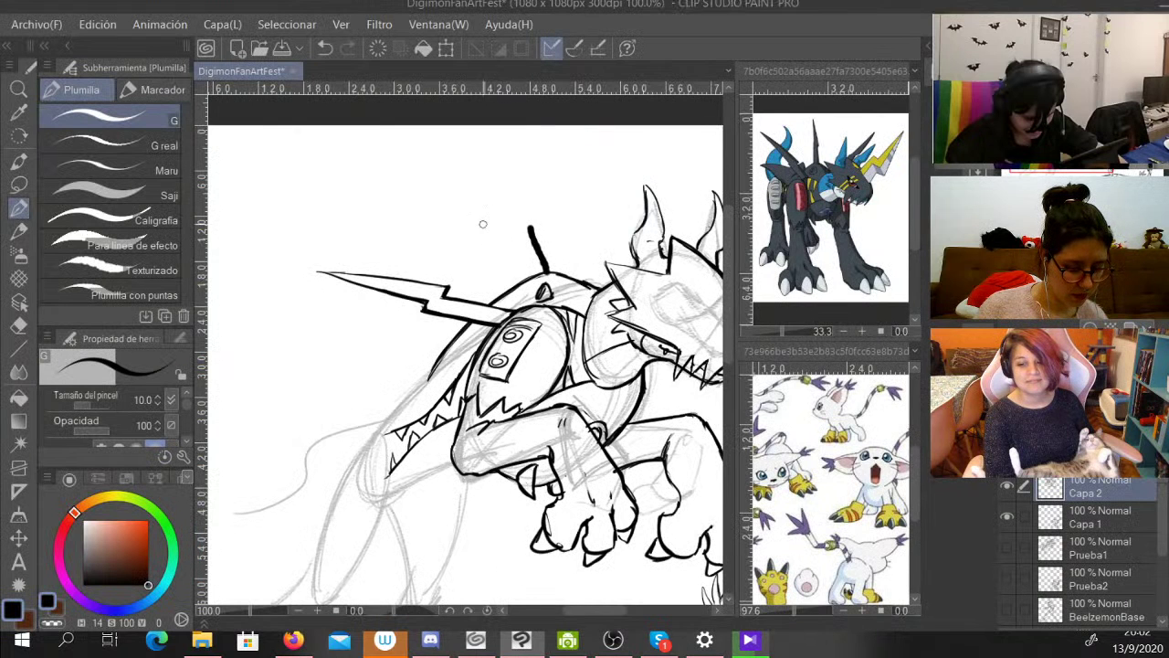
left_click(325, 48)
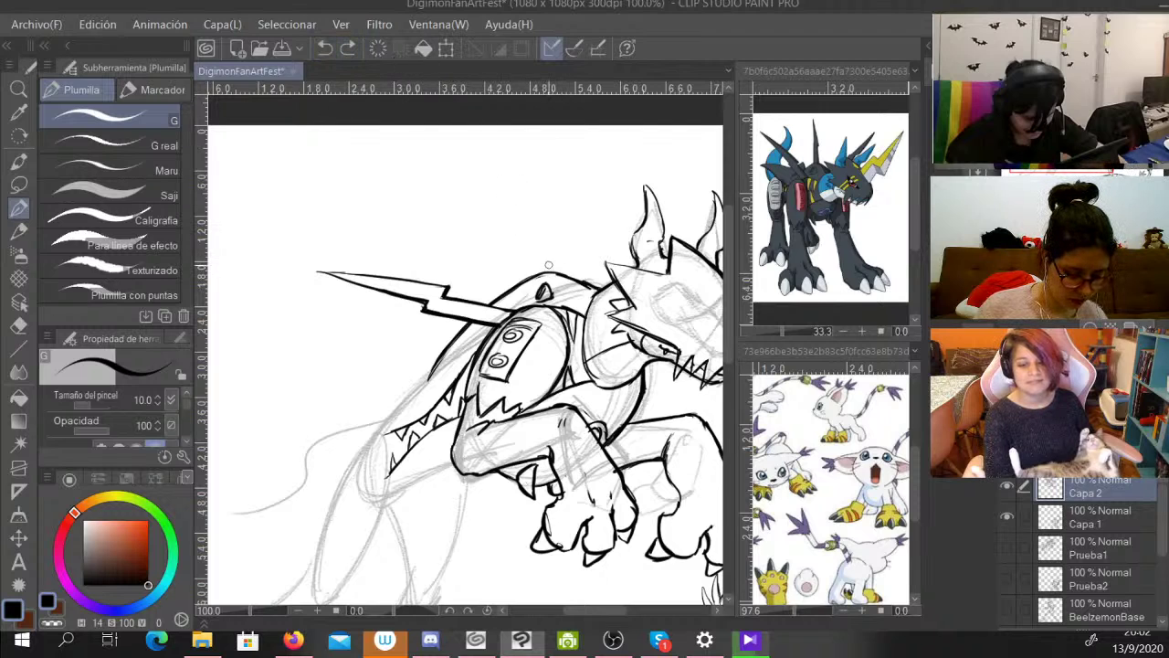
Ink an upright lightning-shaped spike on top of the back and another slanted spike rising behind the head.
mouse_move(538, 245)
left_mouse_down()
mouse_move(521, 179)
mouse_move(513, 227)
mouse_move(534, 268)
mouse_move(511, 222)
mouse_move(530, 272)
left_mouse_up()
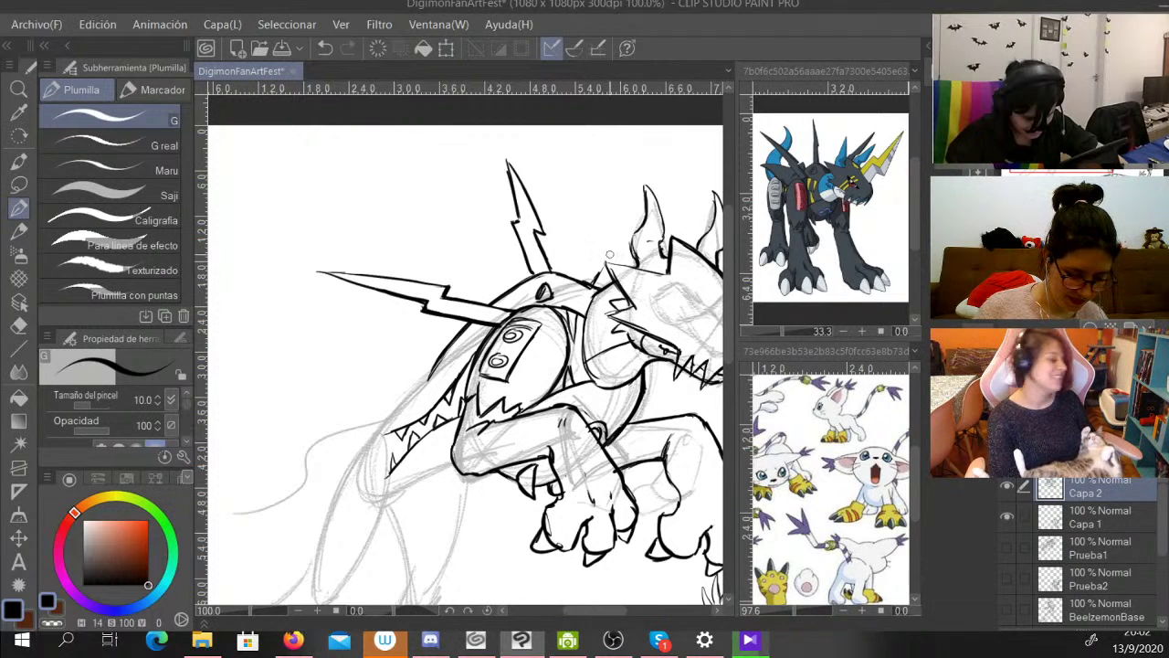
mouse_move(592, 285)
left_mouse_down()
mouse_move(704, 182)
mouse_move(662, 250)
left_mouse_up()
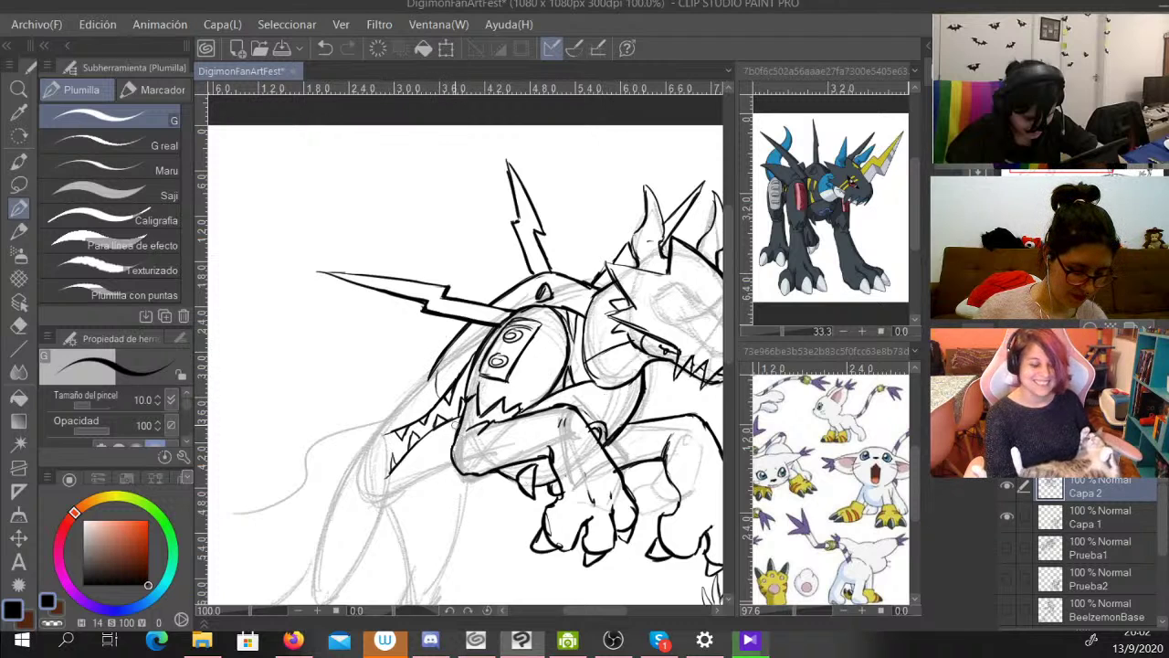
Ink a curved, pointed tail sweeping back from the lower back, and thin its upper line with transparent colour.
mouse_move(422, 386)
left_mouse_down()
mouse_move(245, 449)
mouse_move(226, 476)
mouse_move(313, 439)
mouse_move(350, 452)
mouse_move(373, 409)
mouse_move(425, 385)
mouse_move(354, 417)
mouse_move(396, 406)
mouse_move(303, 419)
left_mouse_up()
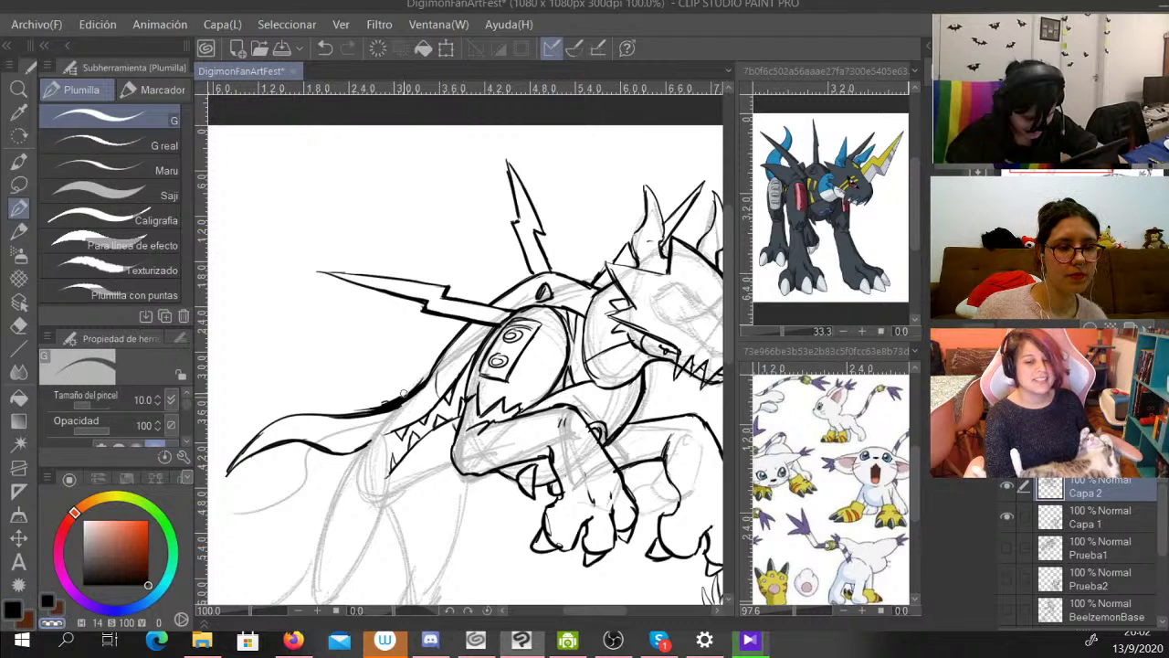
mouse_move(422, 380)
left_mouse_down()
mouse_move(358, 410)
mouse_move(408, 389)
mouse_move(374, 409)
mouse_move(395, 394)
mouse_move(352, 410)
mouse_move(398, 396)
mouse_move(323, 403)
mouse_move(323, 424)
mouse_move(418, 397)
left_mouse_up()
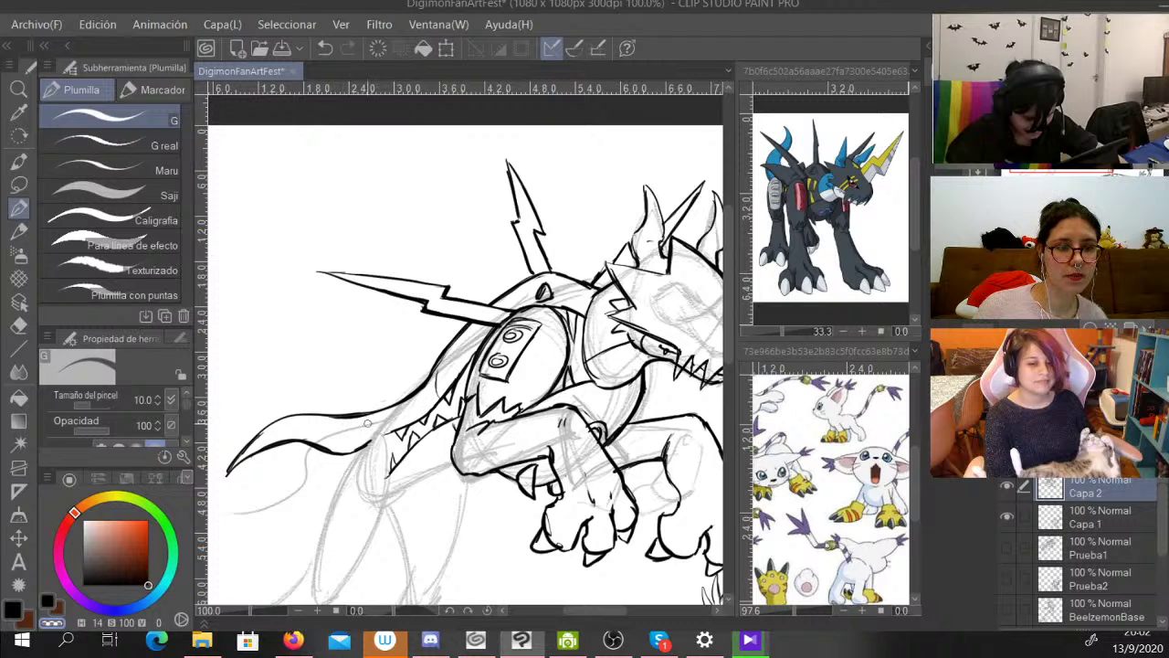
left_click(47, 601)
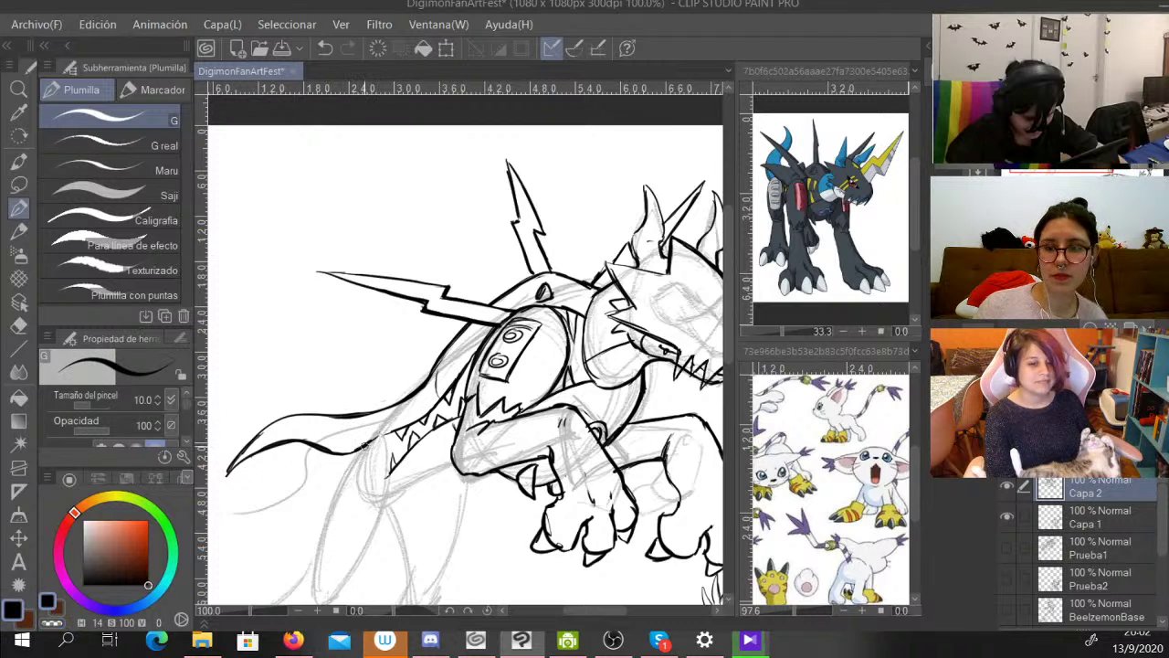
Ink the near hind leg's thigh from the waist down, with a long rounded plate along it.
left_click_drag(461, 409, 521, 349)
mouse_move(428, 381)
left_mouse_down()
mouse_move(405, 407)
mouse_move(397, 470)
mouse_move(429, 481)
mouse_move(455, 406)
mouse_move(444, 380)
mouse_move(452, 407)
mouse_move(399, 420)
mouse_move(363, 519)
mouse_move(327, 540)
left_mouse_up()
left_click_drag(433, 476, 375, 544)
Ink the near hind leg's lower part down to a paw with rounded toes and pointed claws.
key("ctrl+minus")
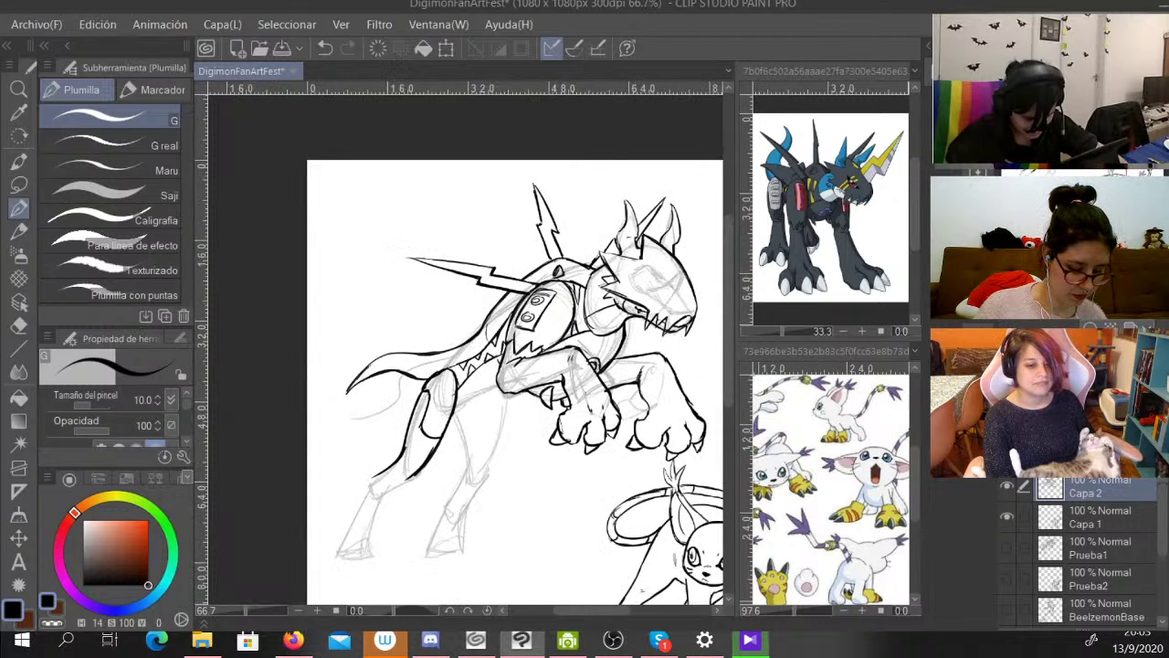
left_click_drag(475, 366, 449, 324)
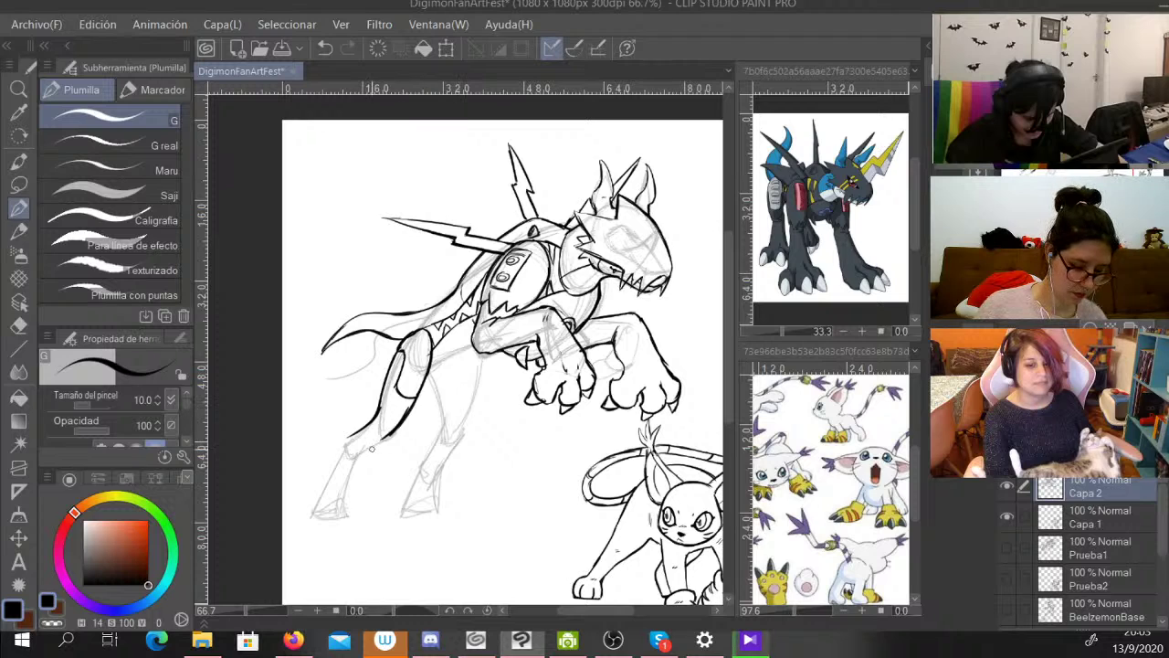
mouse_move(390, 435)
left_mouse_down()
mouse_move(356, 474)
mouse_move(335, 454)
mouse_move(297, 538)
mouse_move(321, 537)
left_mouse_up()
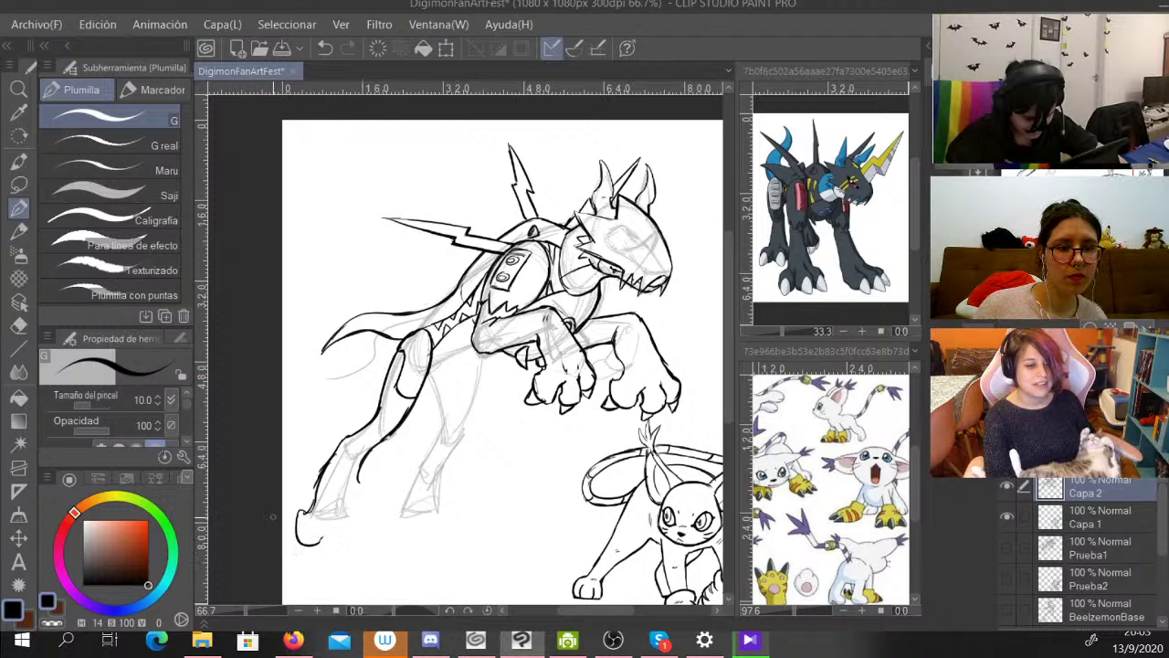
mouse_move(366, 452)
left_mouse_down()
mouse_move(359, 527)
mouse_move(331, 518)
mouse_move(329, 549)
mouse_move(361, 540)
mouse_move(290, 546)
mouse_move(316, 488)
left_mouse_up()
left_click_drag(320, 472, 327, 455)
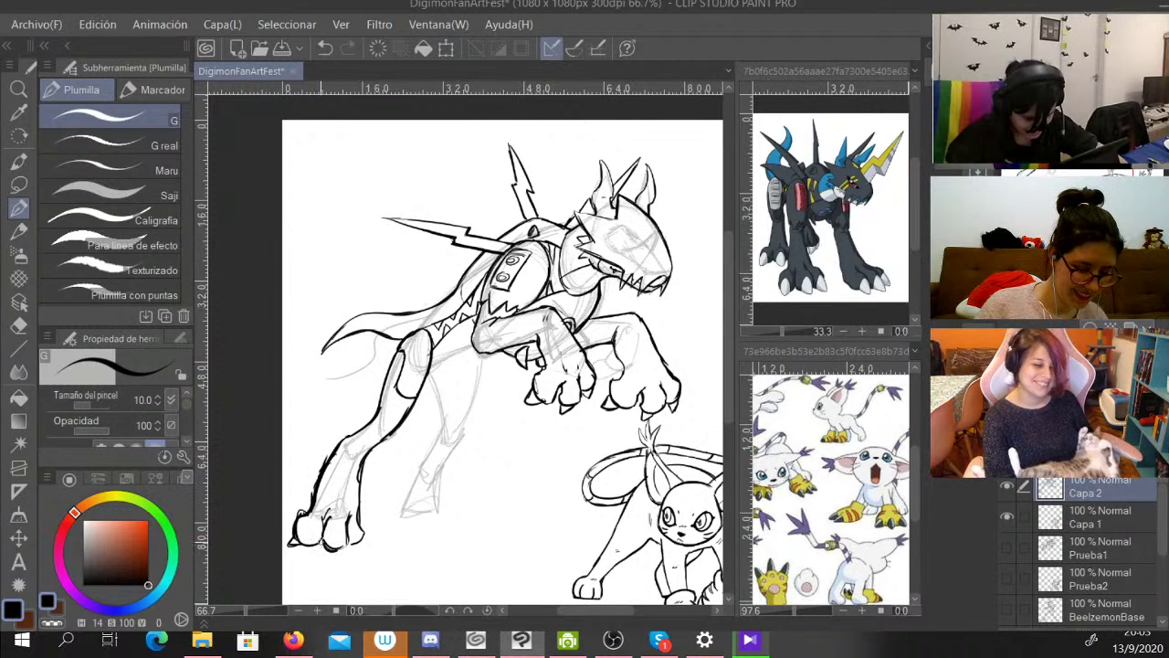
left_click_drag(321, 539, 355, 559)
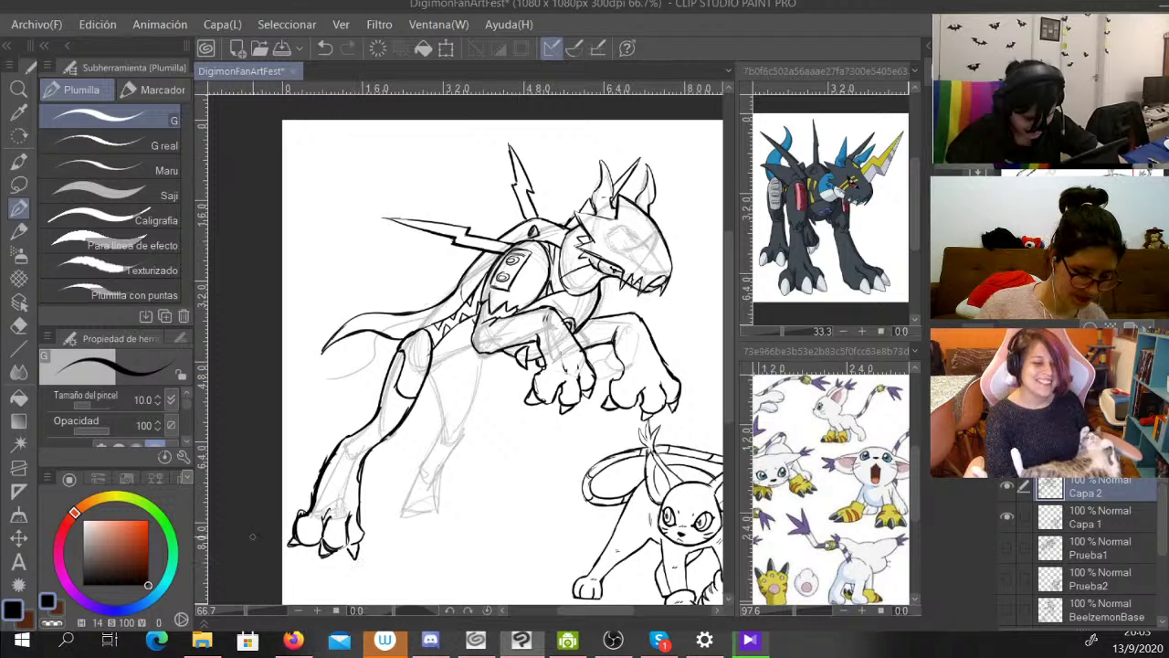
Clean up the back outline of the near hind leg above the paw with transparent colour, and return to the black ink colour.
key("c")
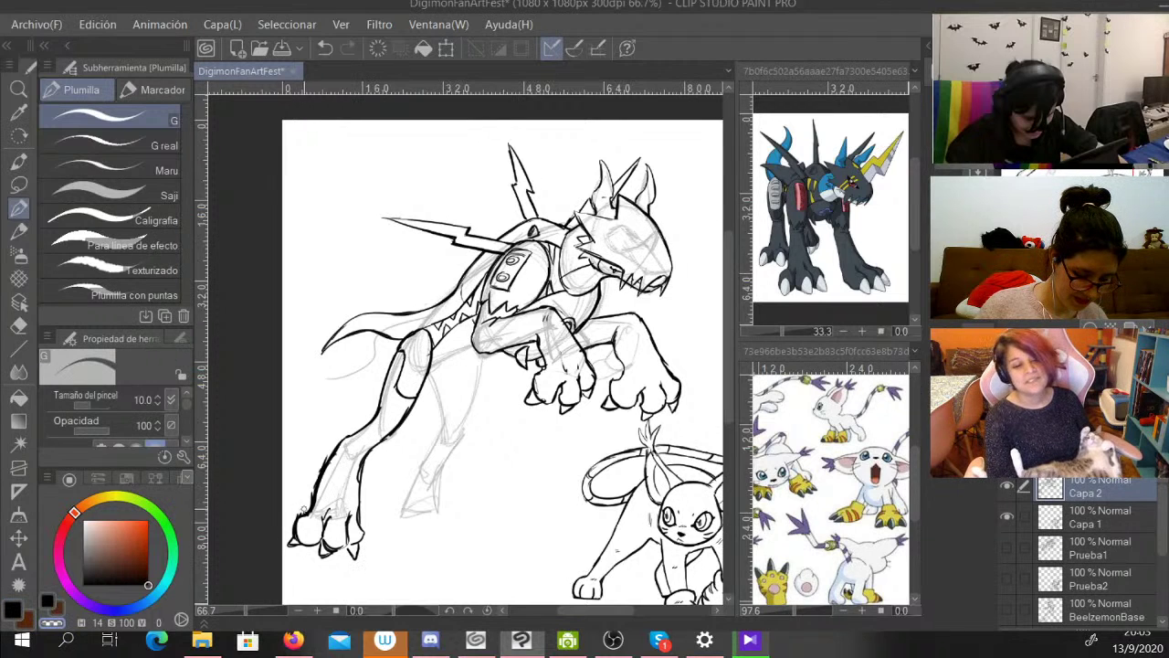
left_click_drag(305, 511, 293, 529)
left_click_drag(315, 482, 310, 505)
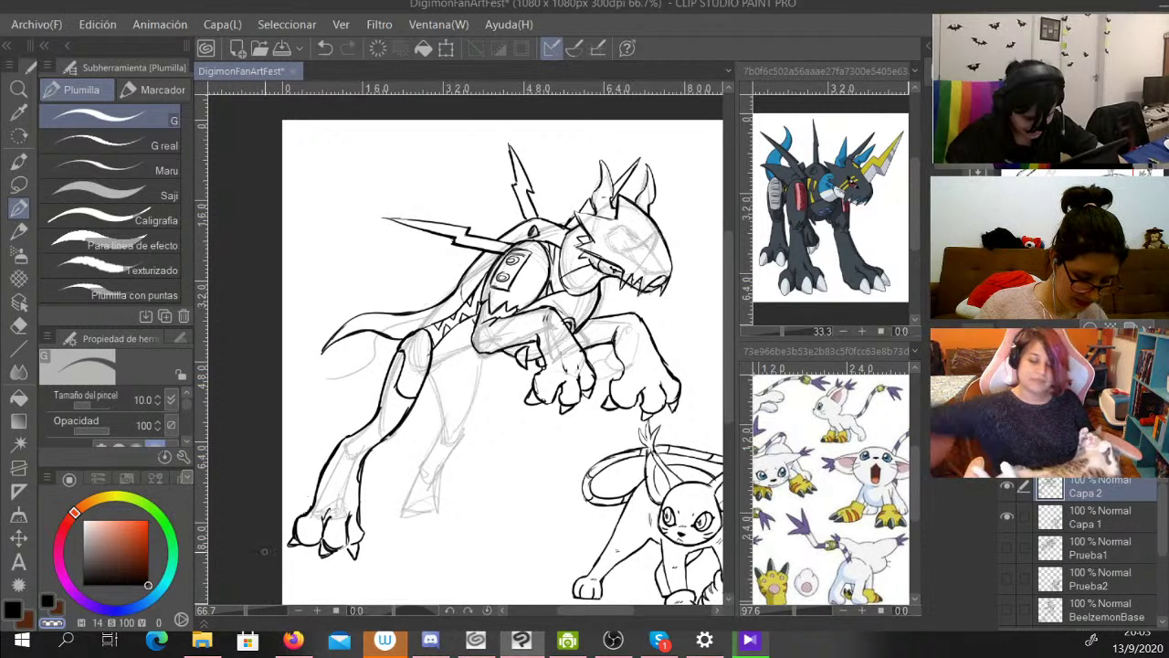
key("c")
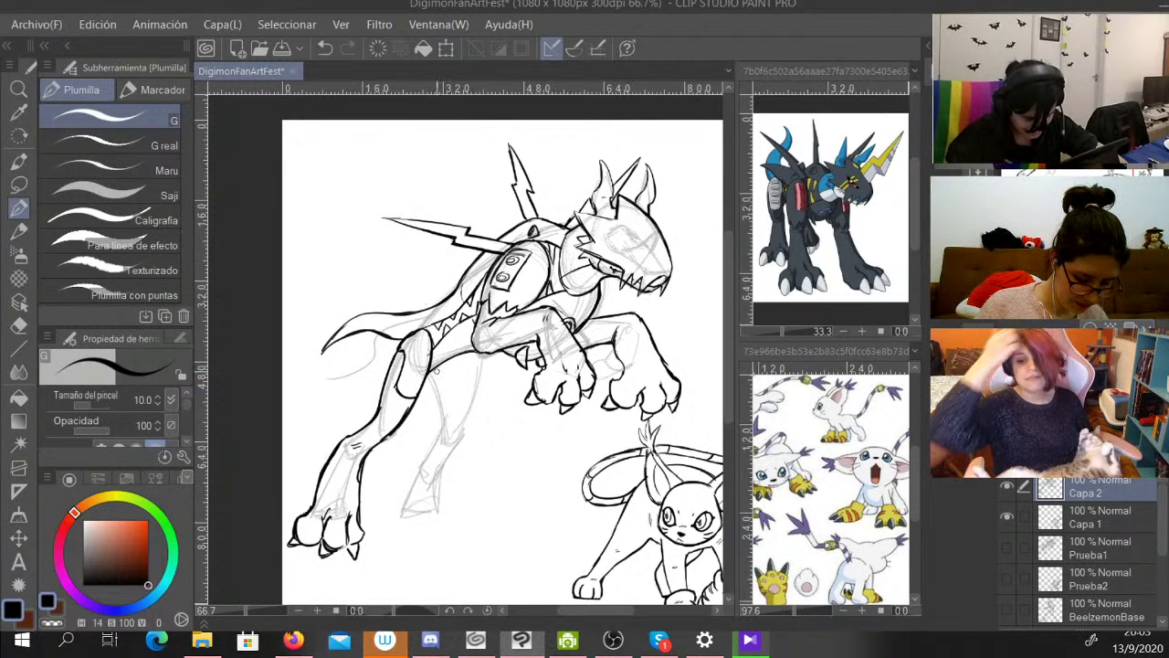
Ink the far hind leg from the thigh down to a paw with rounded toes.
mouse_move(442, 367)
left_mouse_down()
mouse_move(418, 477)
mouse_move(380, 537)
mouse_move(402, 548)
mouse_move(420, 530)
mouse_move(441, 543)
mouse_move(412, 552)
mouse_move(439, 555)
left_mouse_up()
mouse_move(459, 512)
left_mouse_down()
mouse_move(463, 548)
mouse_move(449, 458)
mouse_move(471, 405)
left_mouse_up()
left_click_drag(479, 353, 463, 427)
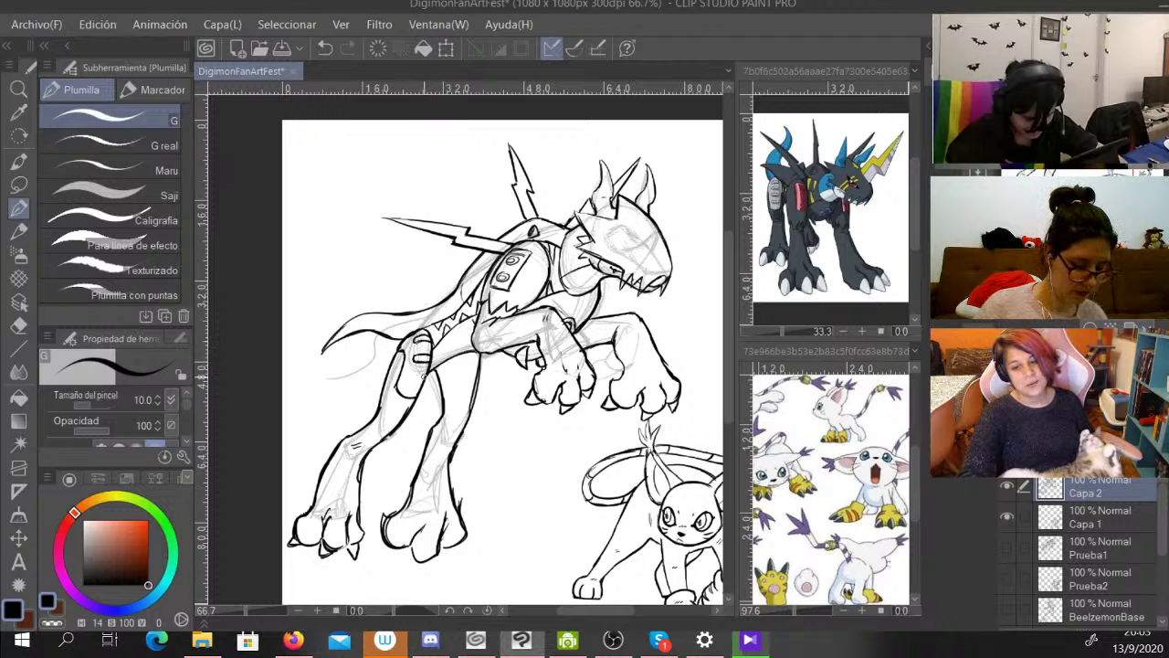
Ink rounded segments inside the near thigh plate, and add wavy, pointed tail strands sweeping down behind the near hind leg.
left_click_drag(414, 373, 411, 379)
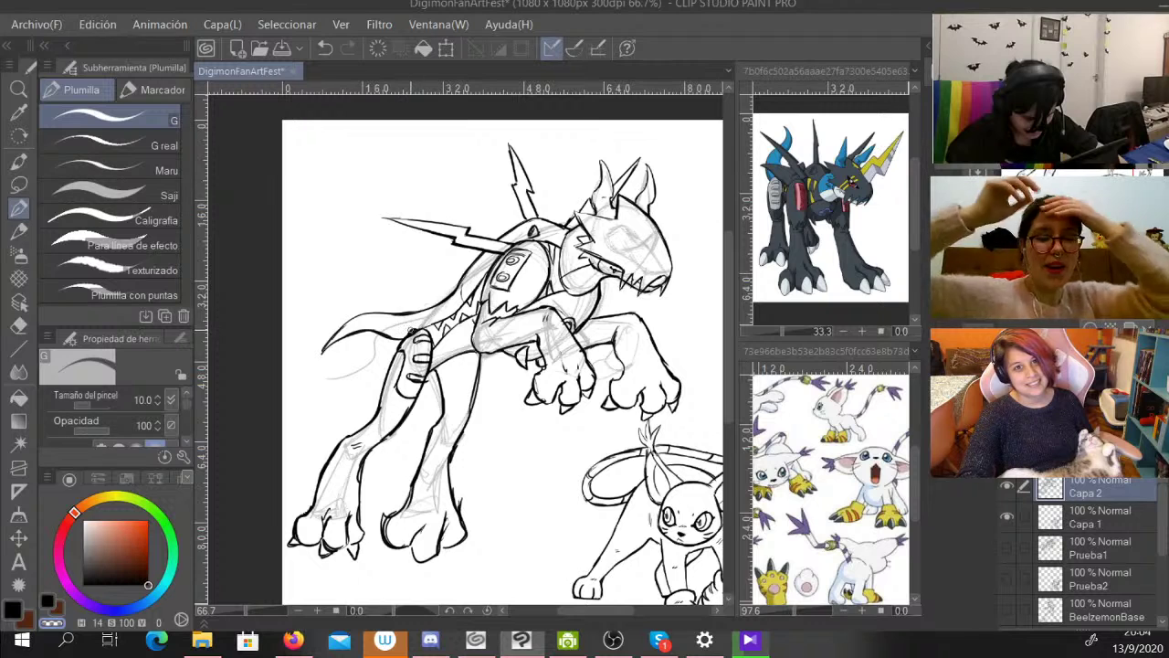
key("c")
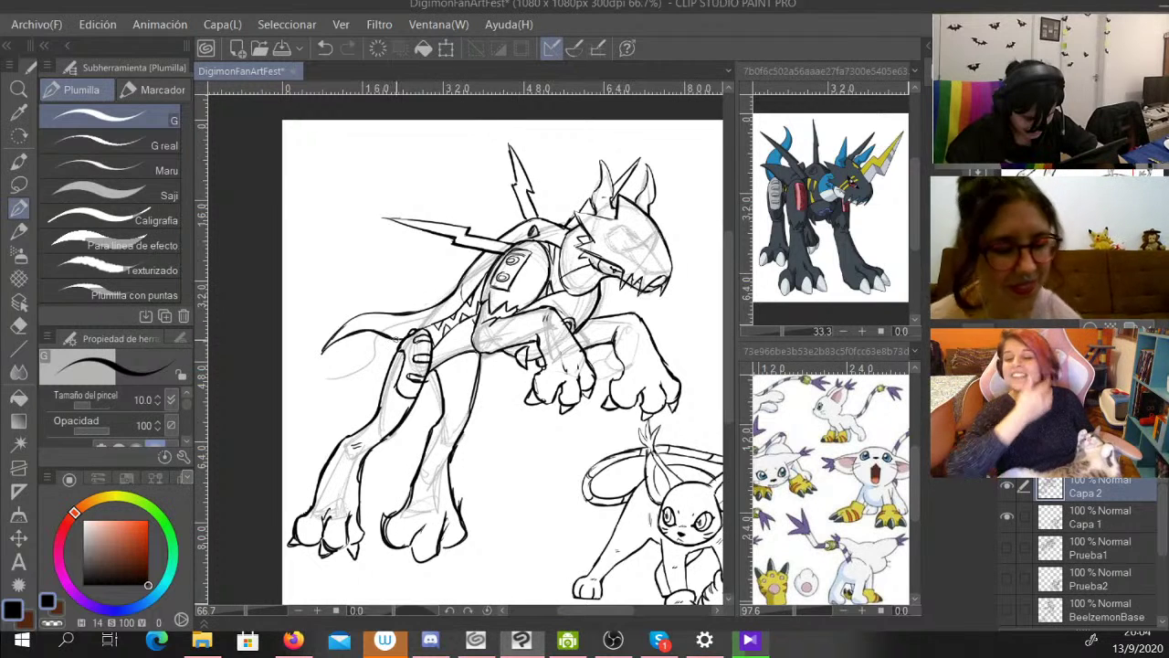
mouse_move(360, 349)
left_mouse_down()
mouse_move(334, 369)
mouse_move(292, 464)
mouse_move(331, 433)
mouse_move(348, 378)
mouse_move(393, 368)
left_mouse_up()
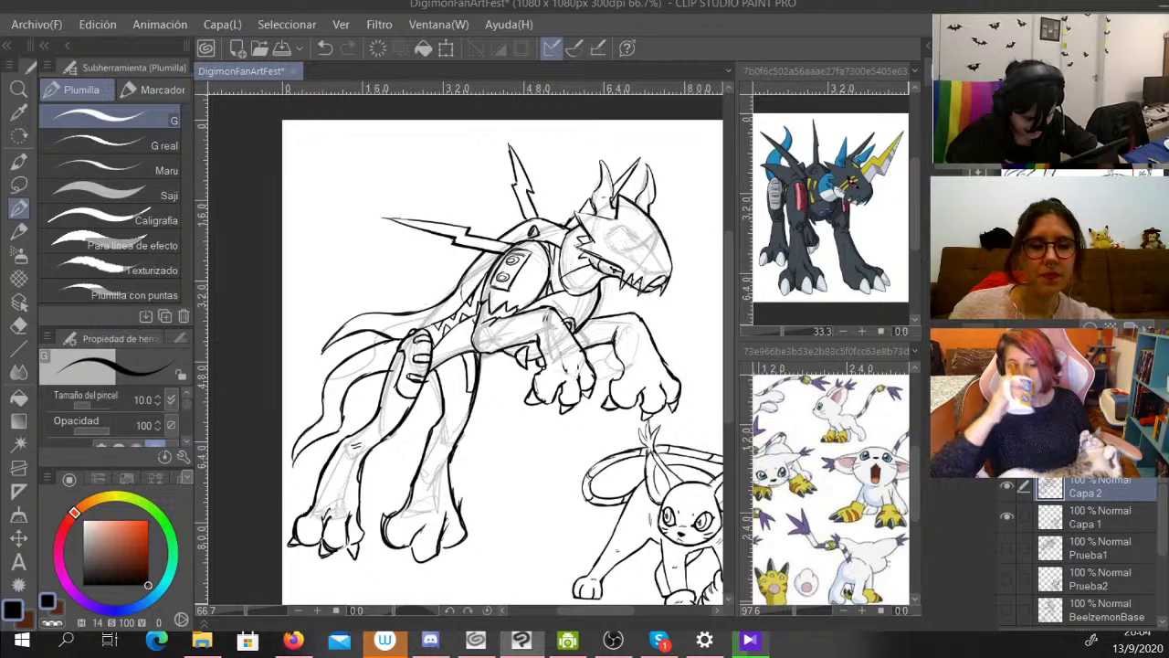
Ink small segments on the far thigh's narrow plate and pointed claws on the far hind paw, cleaning up lines with transparent colour.
key("c")
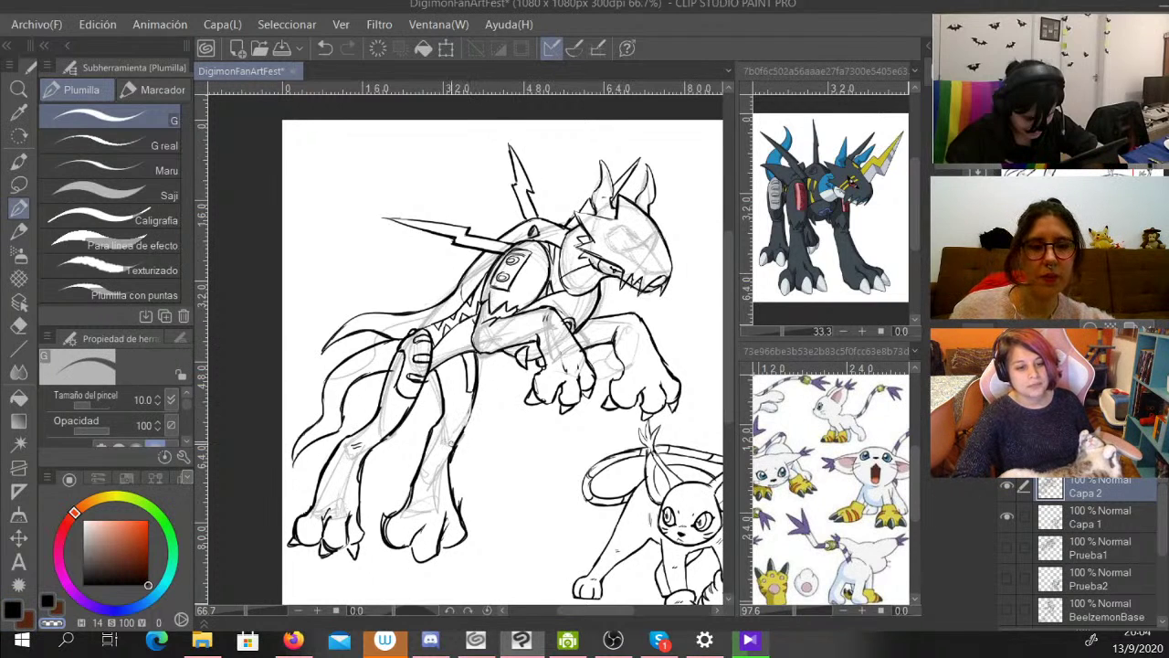
key("c")
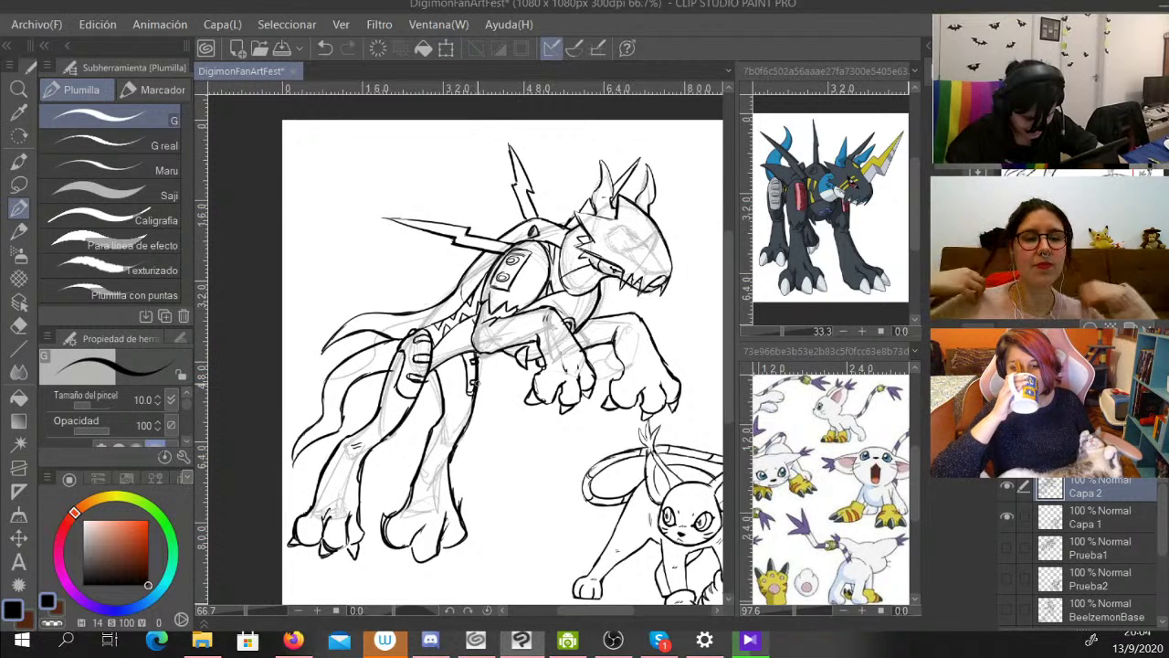
key("c")
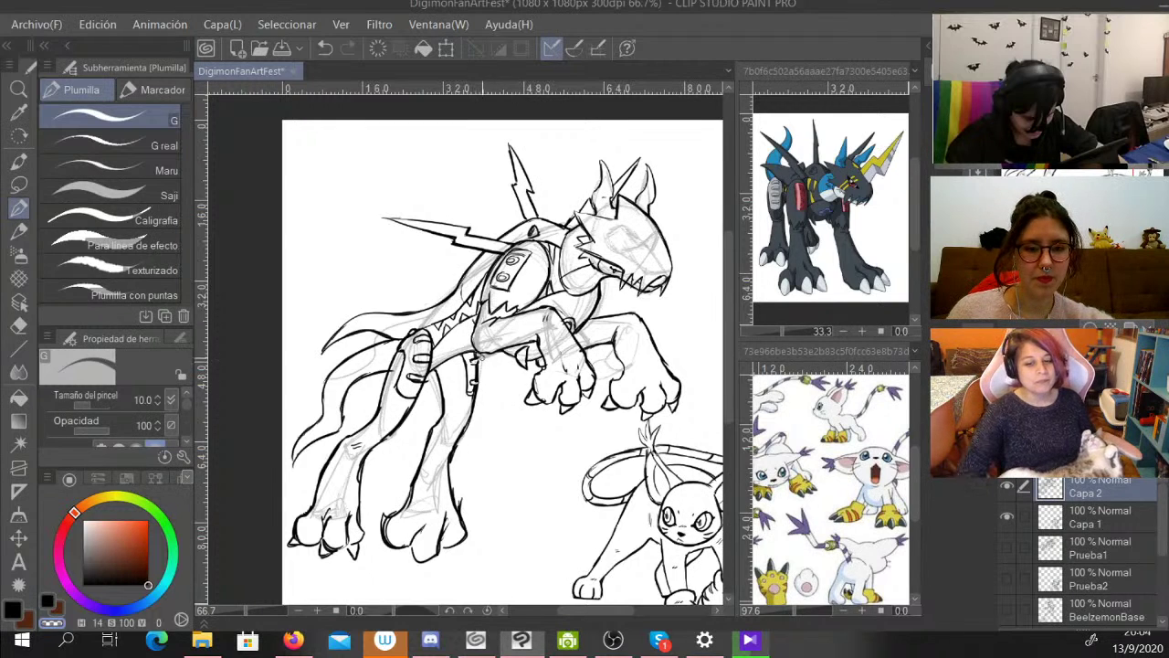
key("c")
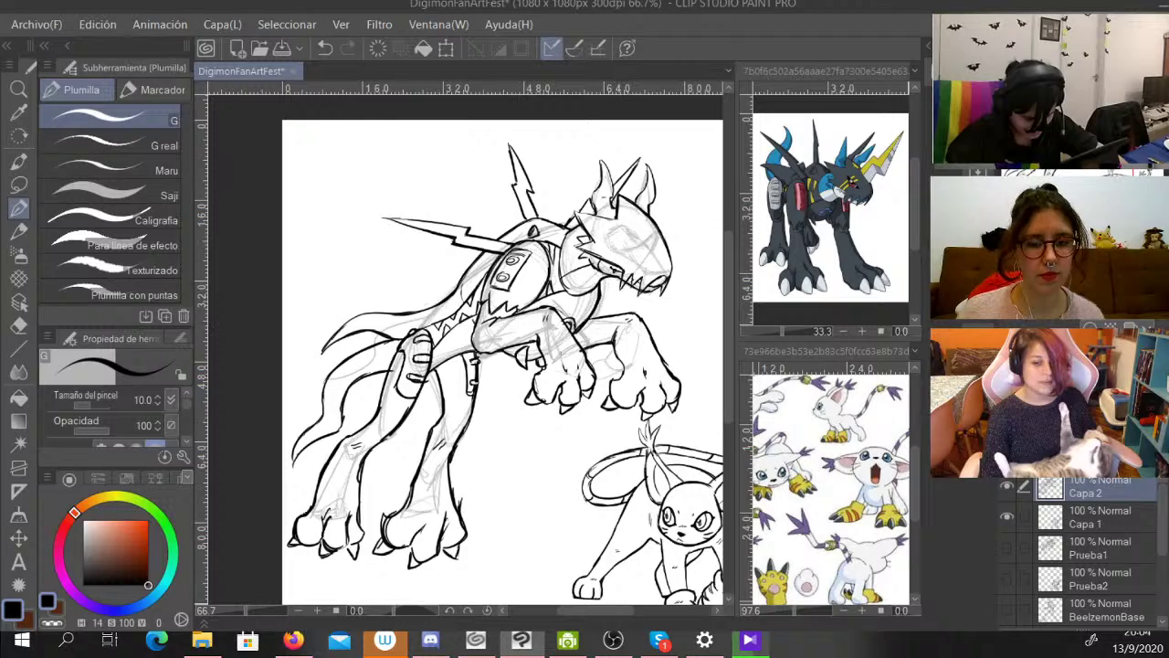
Ink a large lightning-shaped horn rising from Raidramon's forehead, with its base set into the head.
key("ctrl+plus")
mouse_move(530, 301)
left_mouse_down()
mouse_move(427, 338)
mouse_move(377, 395)
left_mouse_up()
scroll(470, 351, "up", 1)
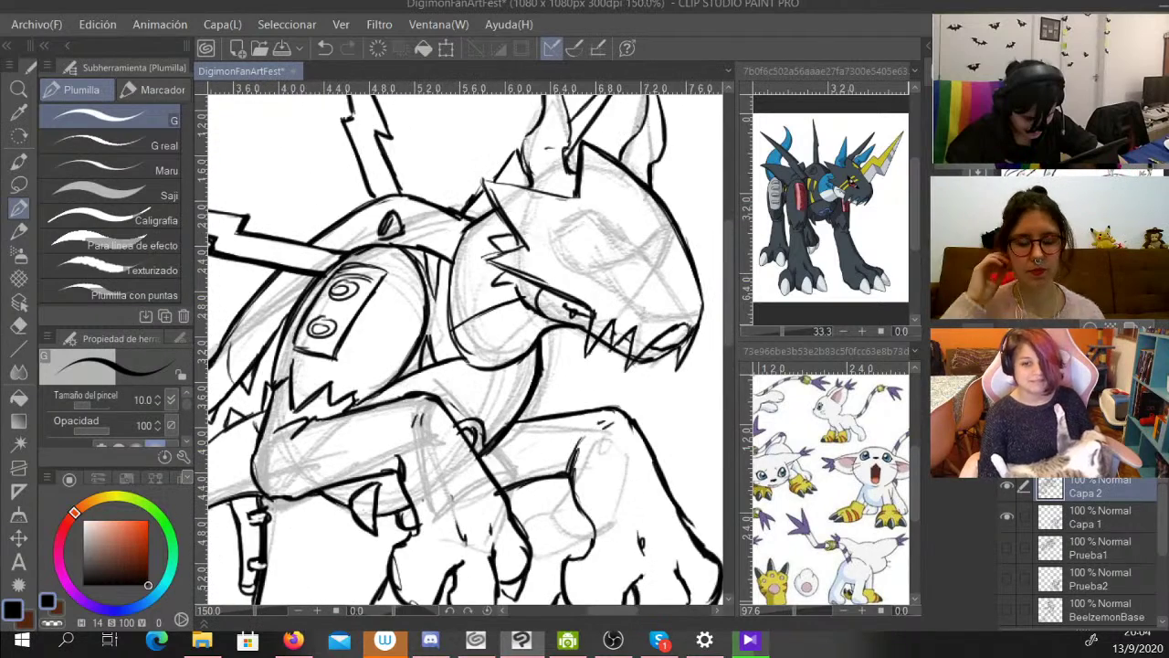
left_click_drag(547, 302, 362, 393)
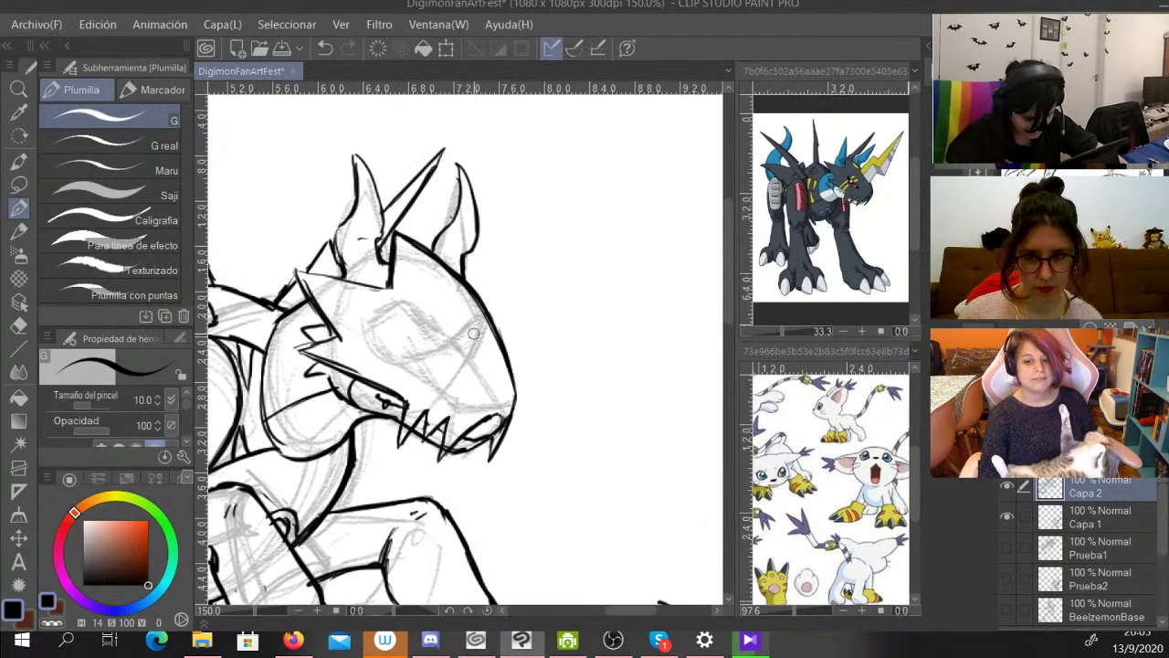
left_click_drag(458, 303, 482, 342)
mouse_move(466, 289)
left_mouse_down()
mouse_move(526, 242)
mouse_move(529, 252)
mouse_move(566, 238)
mouse_move(539, 254)
mouse_move(657, 170)
mouse_move(551, 338)
mouse_move(529, 302)
mouse_move(532, 316)
mouse_move(491, 362)
left_mouse_up()
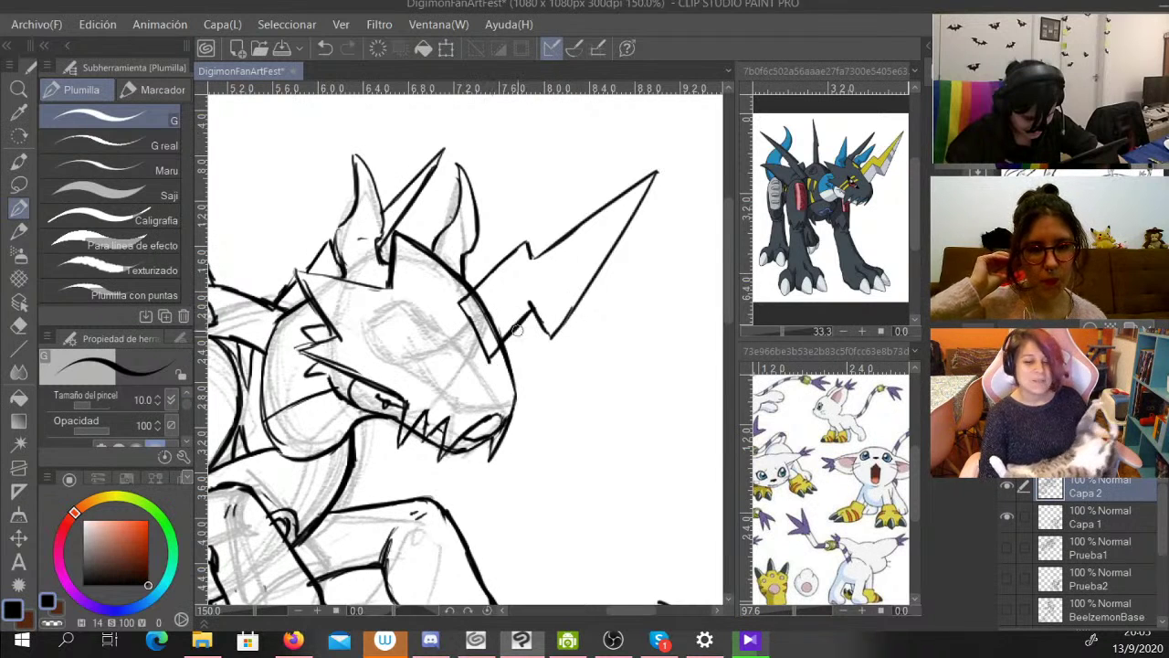
Erase the head outline crossing the horn's base with transparent colour, and ink a zigzag ridge line in black along the horn's middle.
key("c")
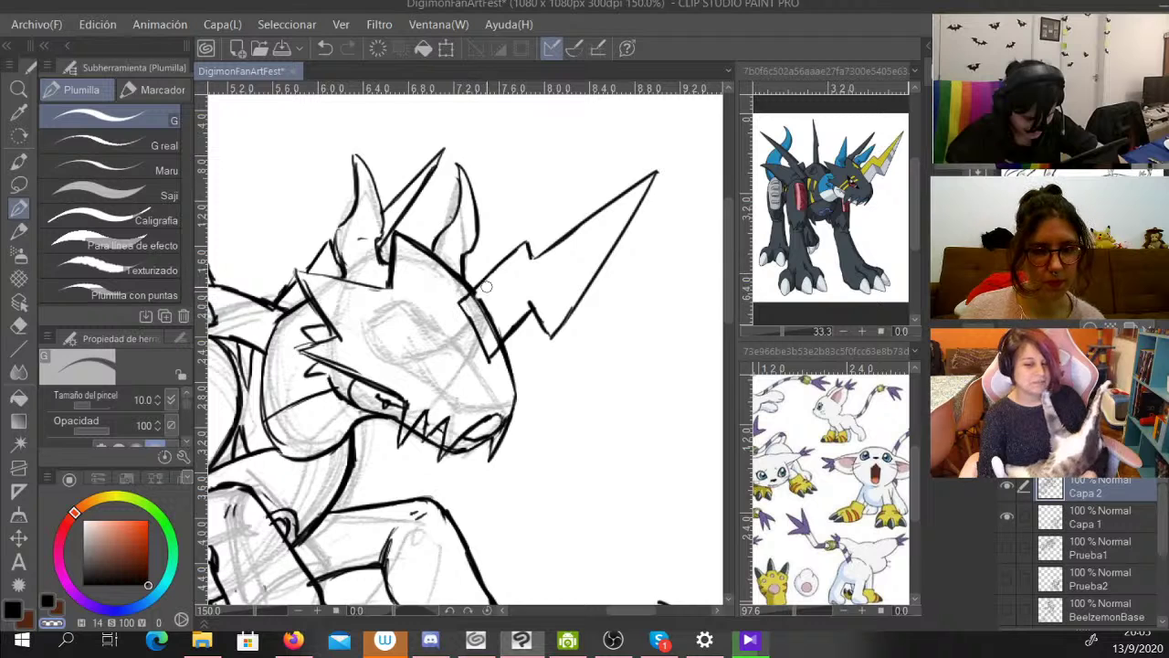
mouse_move(476, 290)
left_mouse_down()
mouse_move(497, 337)
mouse_move(536, 301)
mouse_move(510, 324)
mouse_move(505, 274)
mouse_move(478, 330)
left_mouse_up()
key("c")
mouse_move(521, 279)
left_mouse_down()
mouse_move(508, 292)
mouse_move(539, 295)
left_mouse_up()
left_click_drag(655, 173, 599, 239)
mouse_move(561, 283)
left_mouse_down()
mouse_move(598, 238)
mouse_move(546, 298)
left_mouse_up()
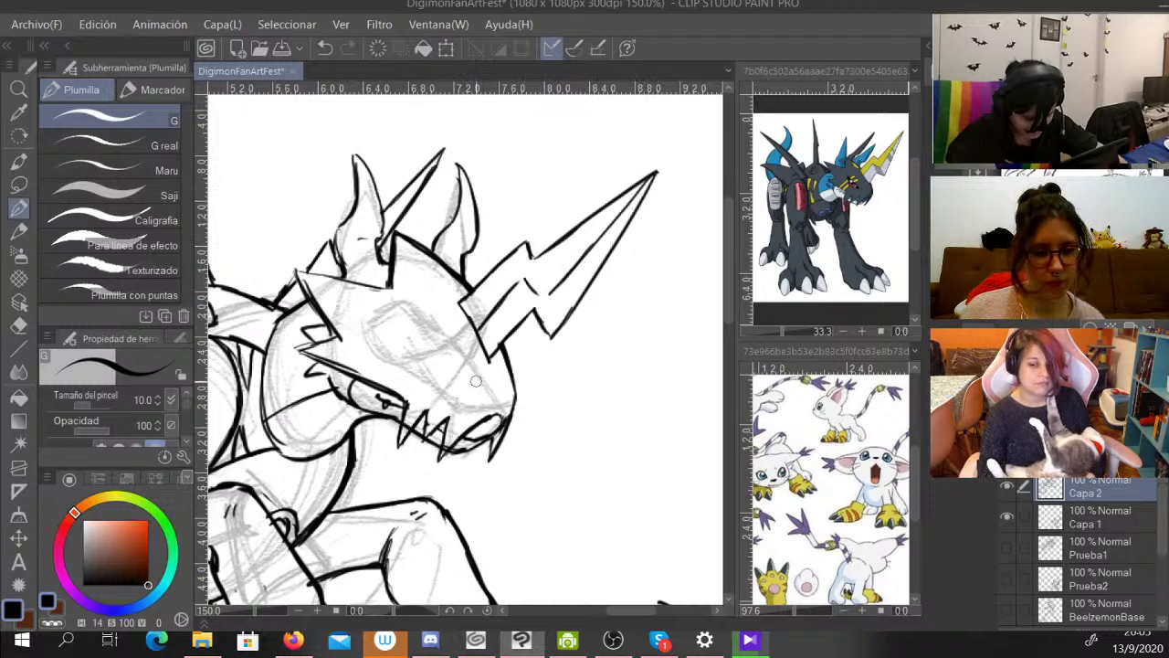
Ink Raidramon's angular eye with a heavy slanted upper lid and a dark pupil.
key("c")
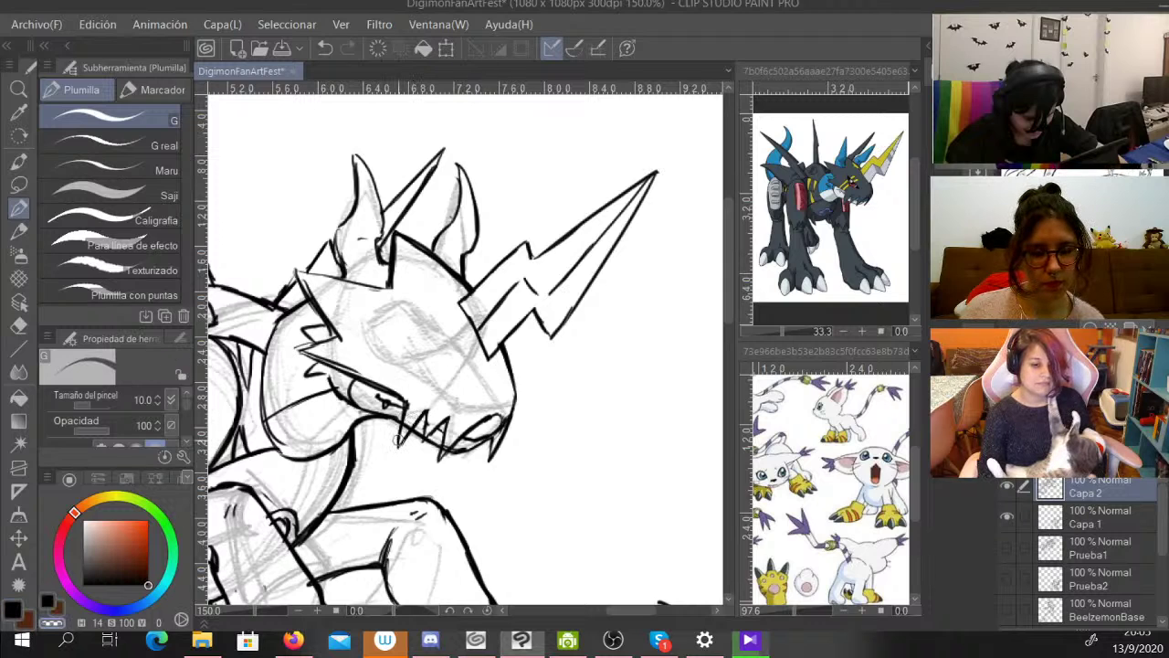
key("c")
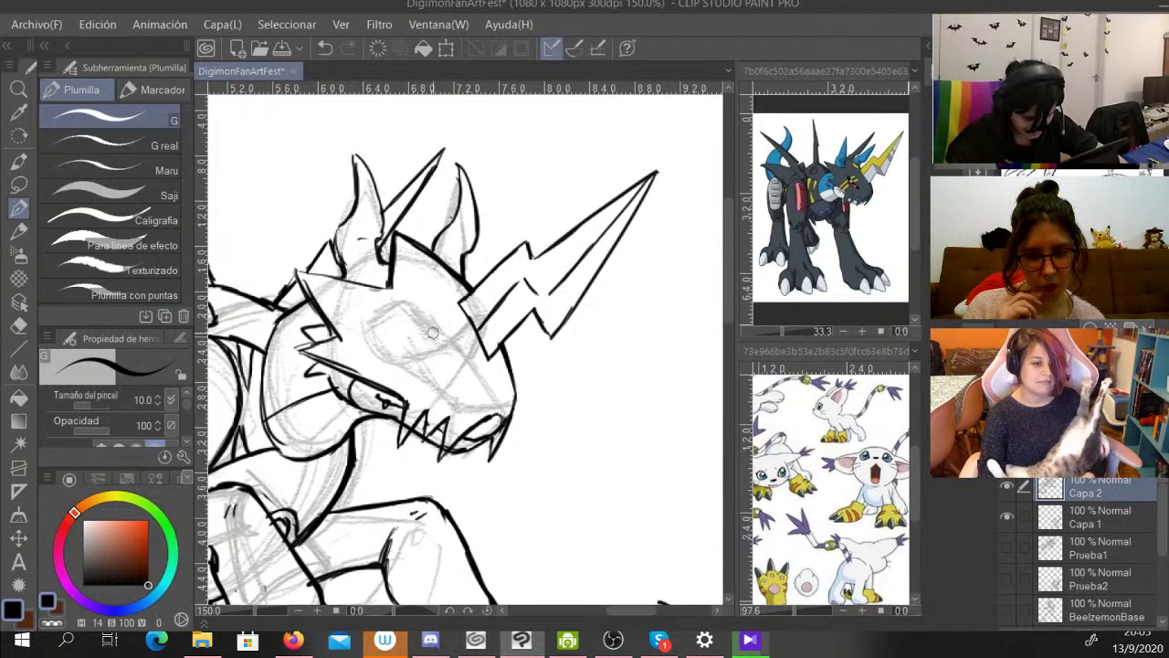
left_click_drag(408, 321, 446, 357)
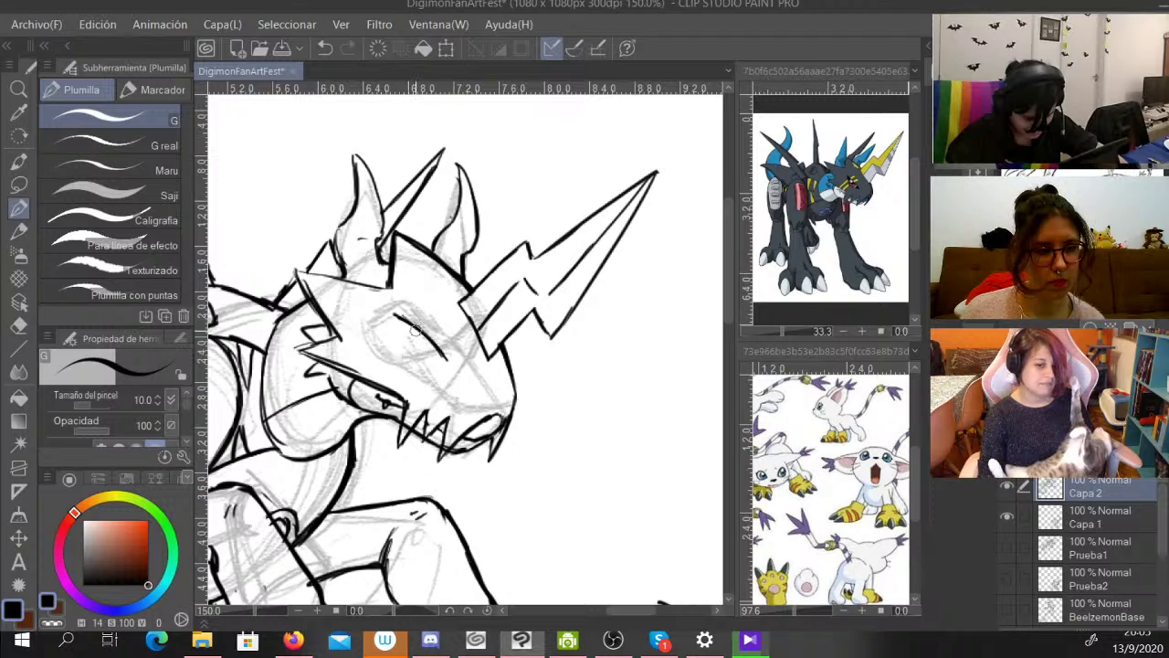
mouse_move(395, 316)
left_mouse_down()
mouse_move(406, 361)
mouse_move(429, 366)
mouse_move(405, 363)
mouse_move(447, 359)
left_mouse_up()
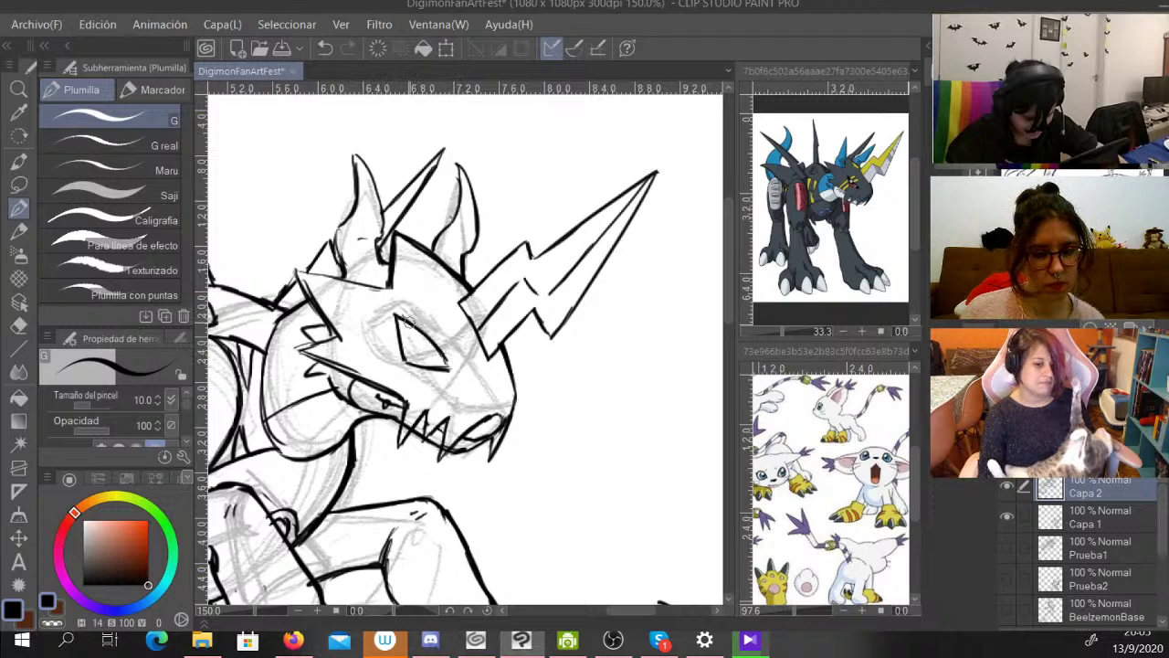
mouse_move(397, 318)
left_mouse_down()
mouse_move(402, 355)
mouse_move(439, 364)
mouse_move(427, 367)
left_mouse_up()
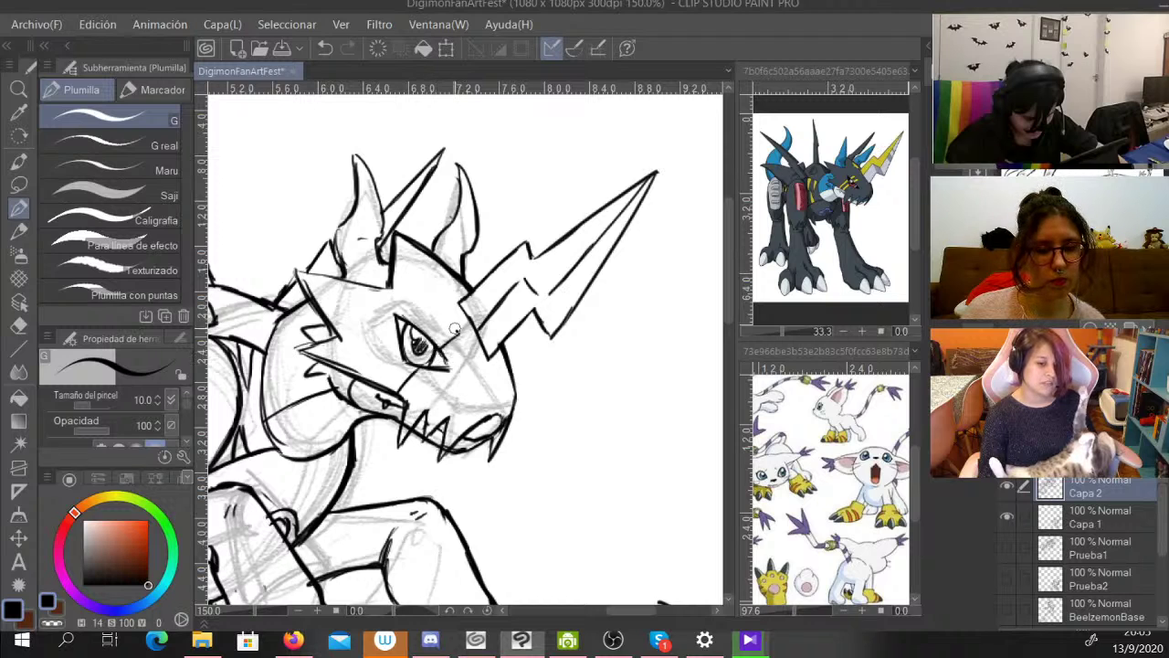
Ink diagonal stripes running across the face above and below the eye, and a small angular marking on top of the head.
left_click_drag(456, 329, 438, 340)
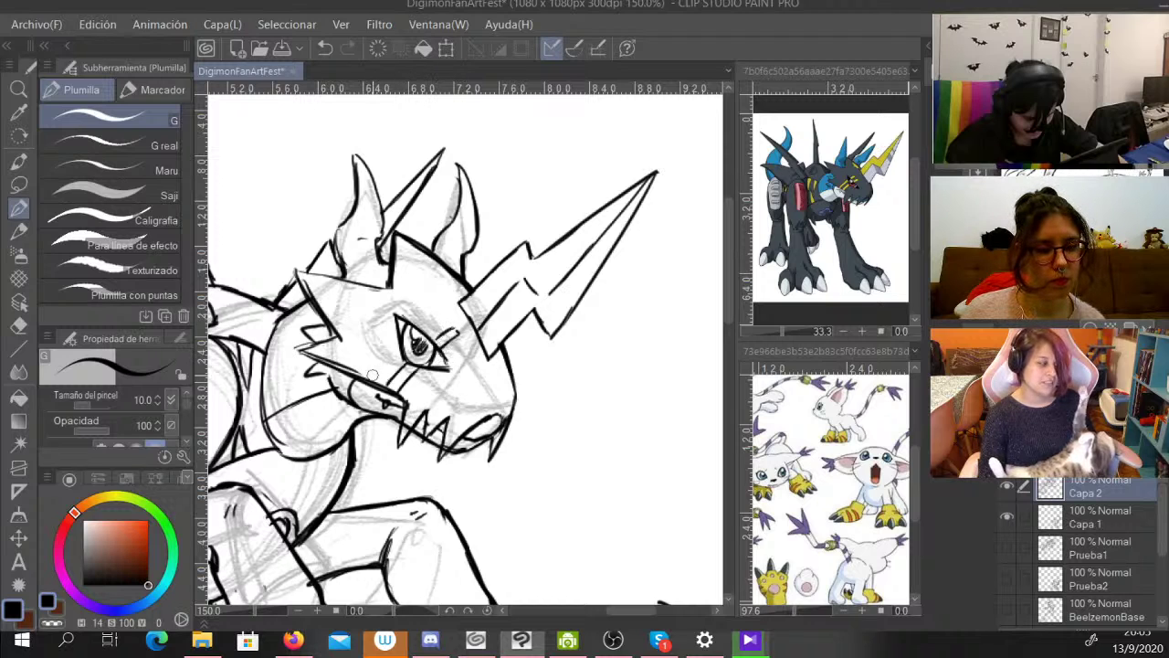
mouse_move(373, 380)
left_mouse_down()
mouse_move(435, 320)
mouse_move(387, 342)
mouse_move(398, 330)
mouse_move(371, 359)
mouse_move(396, 338)
left_mouse_up()
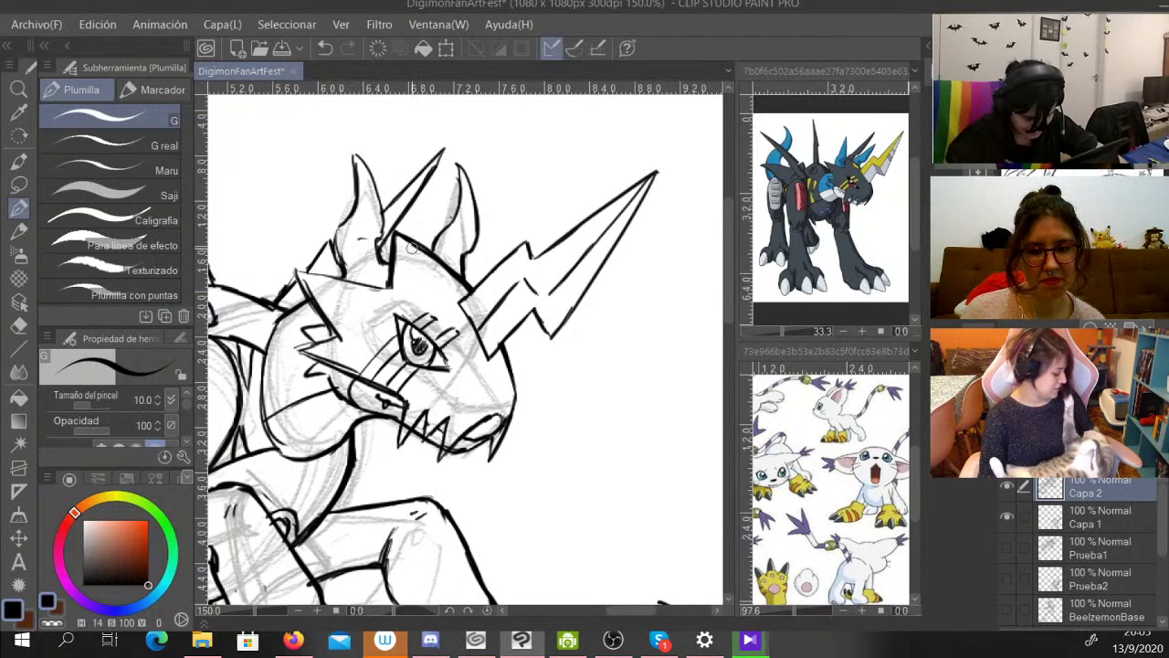
mouse_move(413, 249)
left_mouse_down()
mouse_move(417, 275)
mouse_move(440, 284)
left_mouse_up()
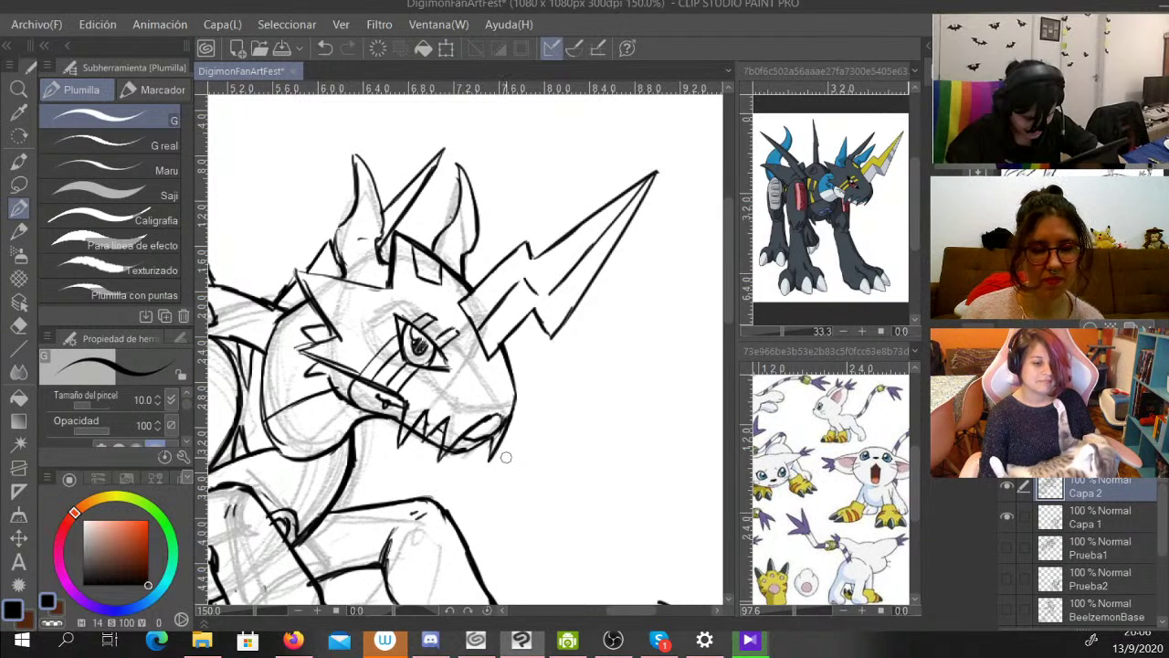
Examine the whole composition to check the inked Raidramon beside the cat Digimon.
key("ctrl+minus")
key("ctrl+minus")
key("ctrl+minus")
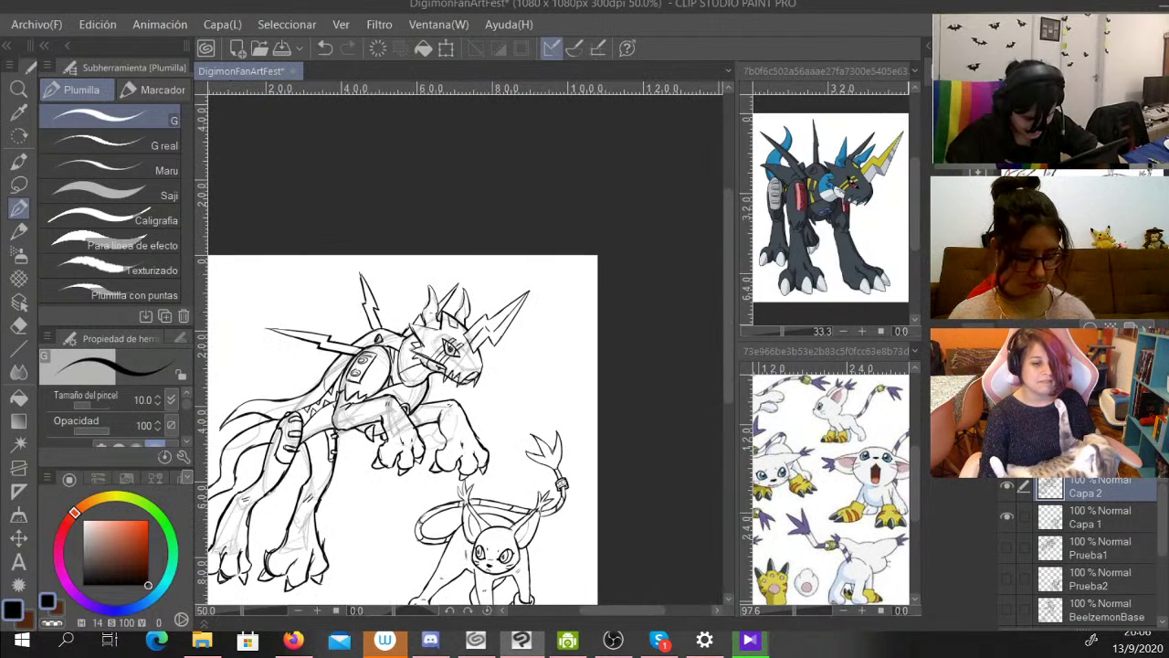
left_click_drag(430, 439, 500, 402)
scroll(467, 350, "up", 1)
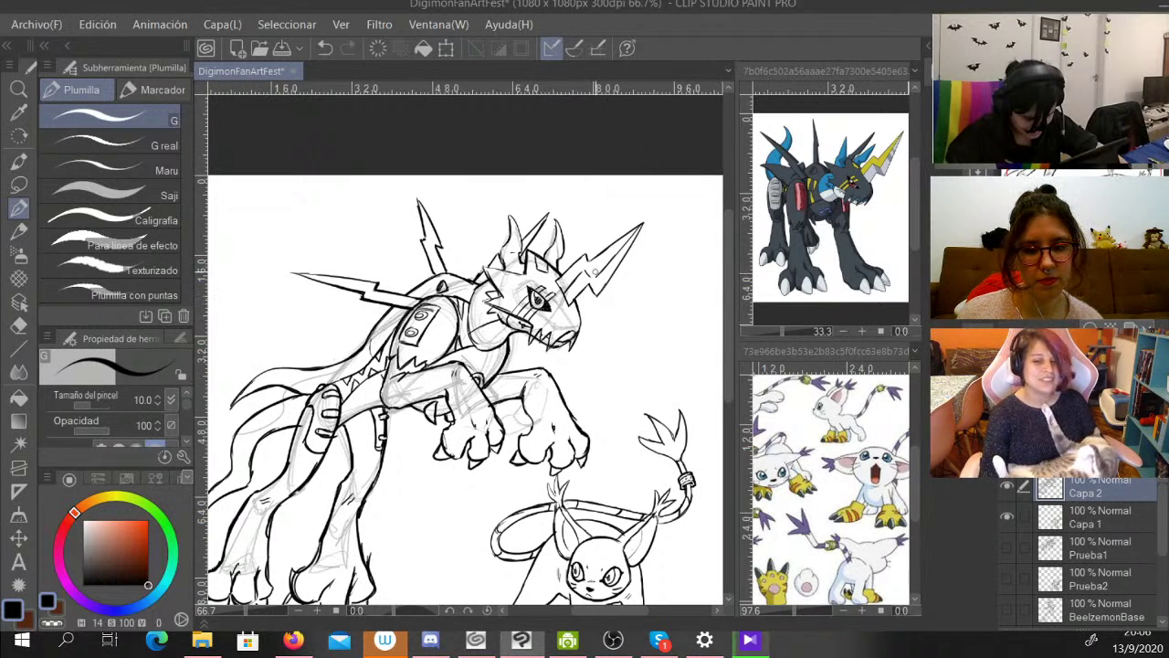
key("ctrl+minus")
left_click_drag(468, 365, 496, 305)
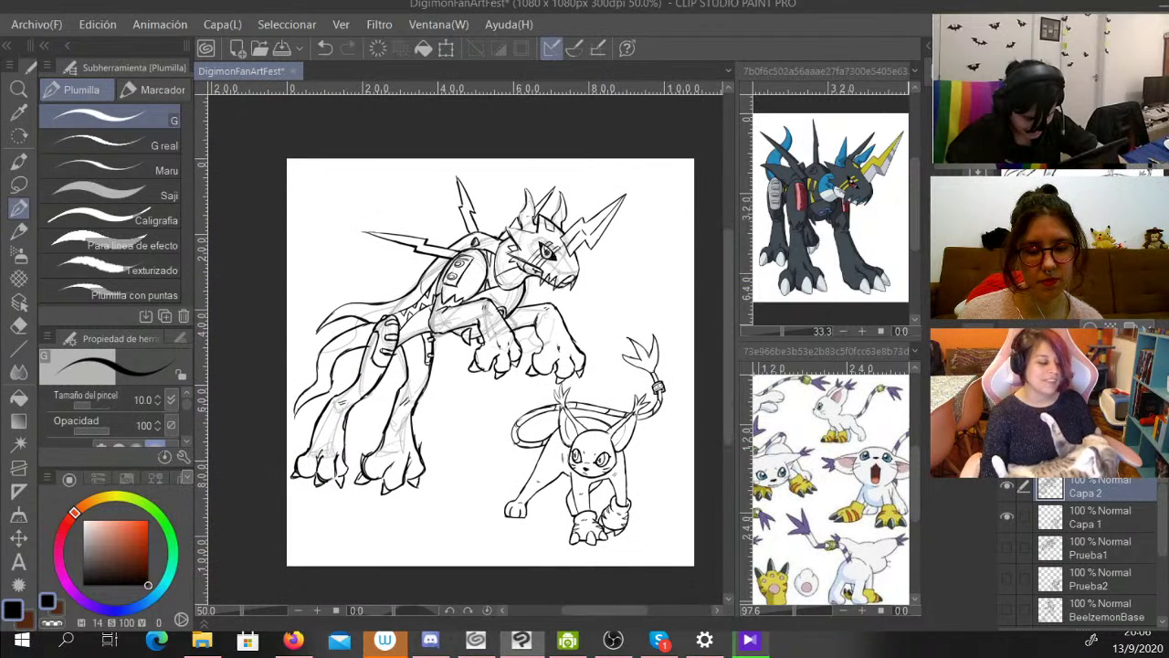
scroll(467, 350, "up", 1)
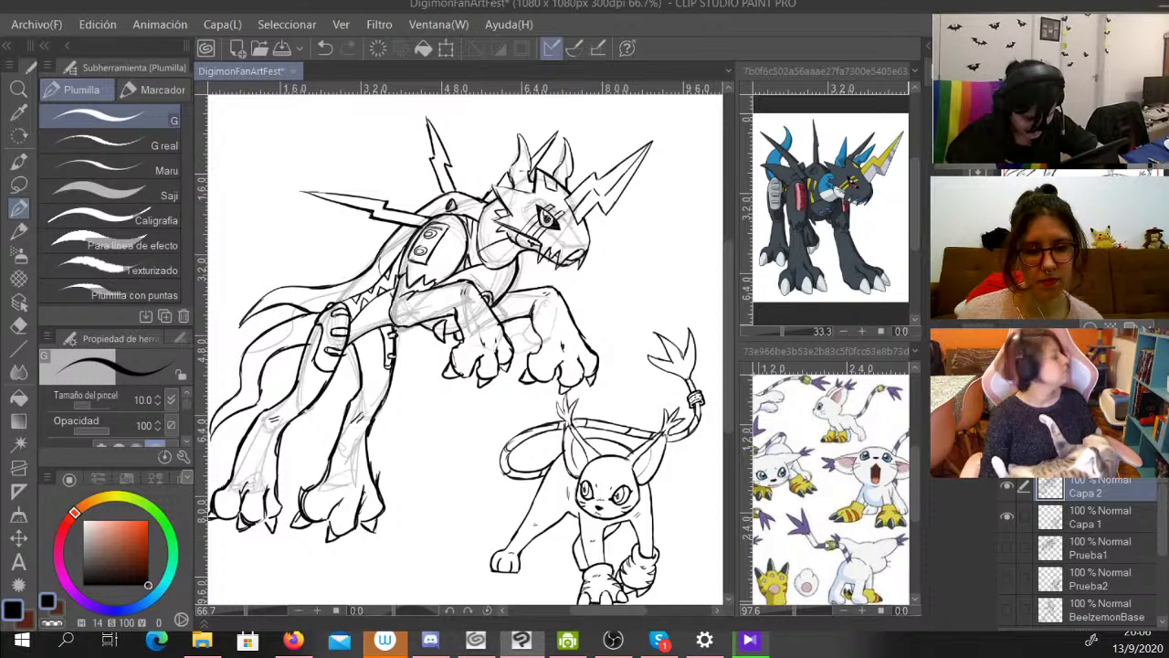
left_click_drag(467, 350, 470, 353)
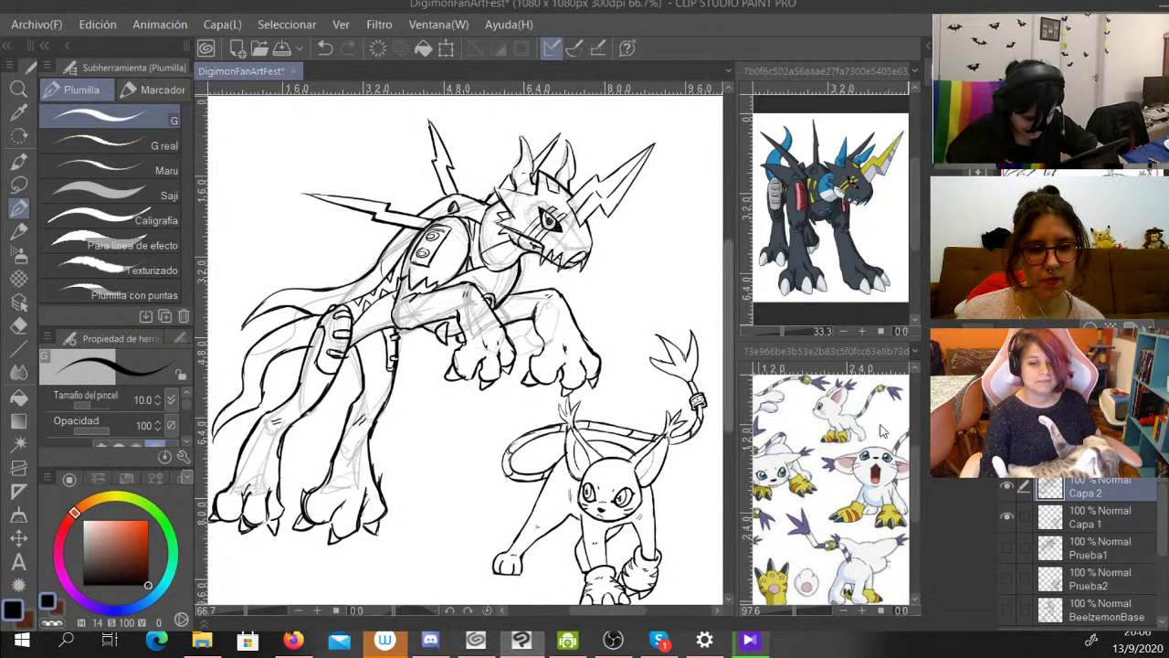
Hide the base sketch layer under the line art so that only the inked lines show.
mouse_move(1162, 526)
left_mouse_down()
mouse_move(1162, 585)
mouse_move(1161, 533)
left_mouse_up()
left_click(1006, 548)
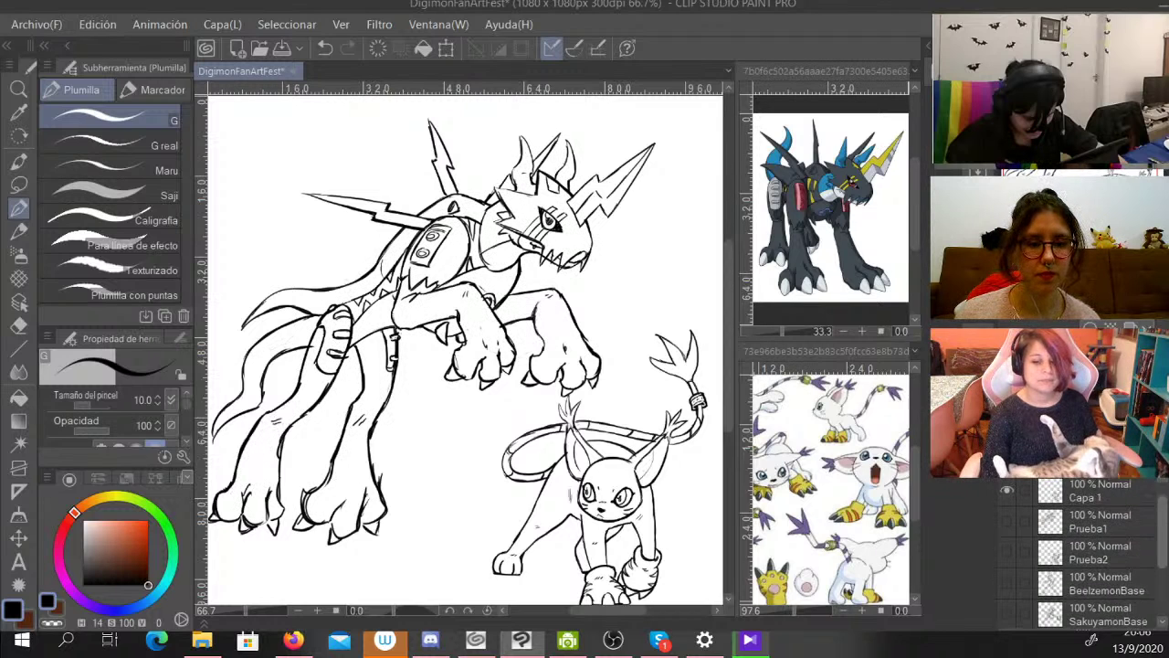
scroll(1096, 548, "up", 1)
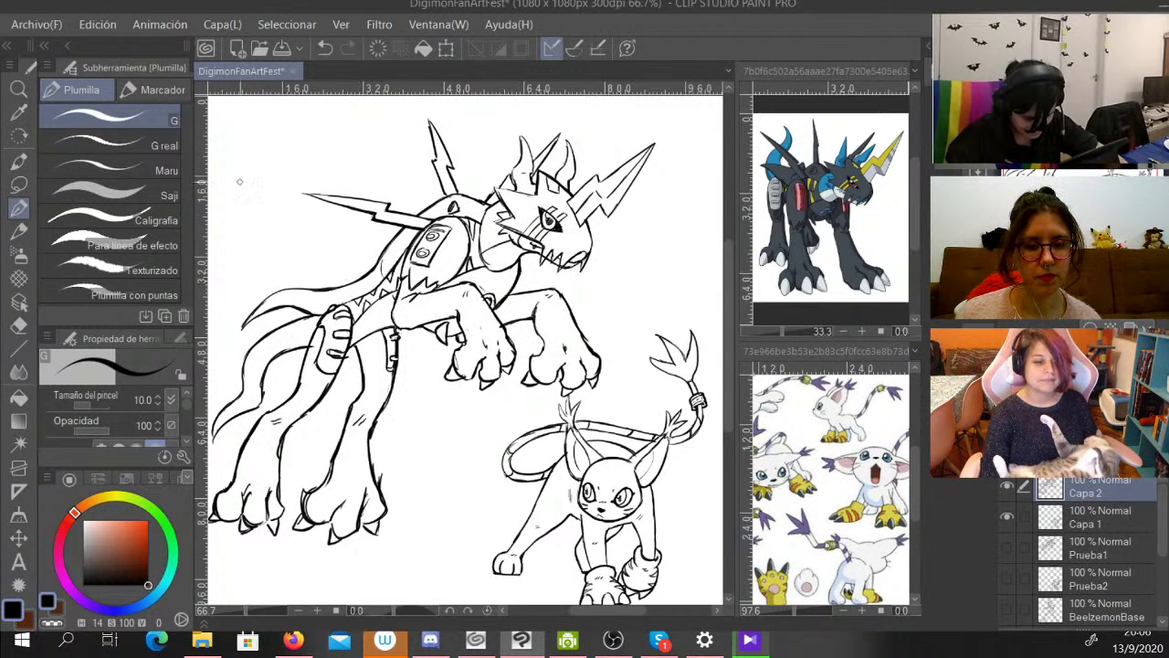
Handwrite RAIDRAMON above the leaping Digimon on layer Capa 2, and GATOMON beside the cat Digimon on layer Capa 1.
mouse_move(229, 191)
left_mouse_down()
mouse_move(239, 157)
mouse_move(251, 180)
mouse_move(247, 152)
mouse_move(278, 166)
mouse_move(290, 135)
mouse_move(309, 152)
mouse_move(319, 128)
mouse_move(350, 114)
left_mouse_up()
mouse_move(357, 112)
left_mouse_down()
mouse_move(370, 124)
mouse_move(371, 105)
left_mouse_up()
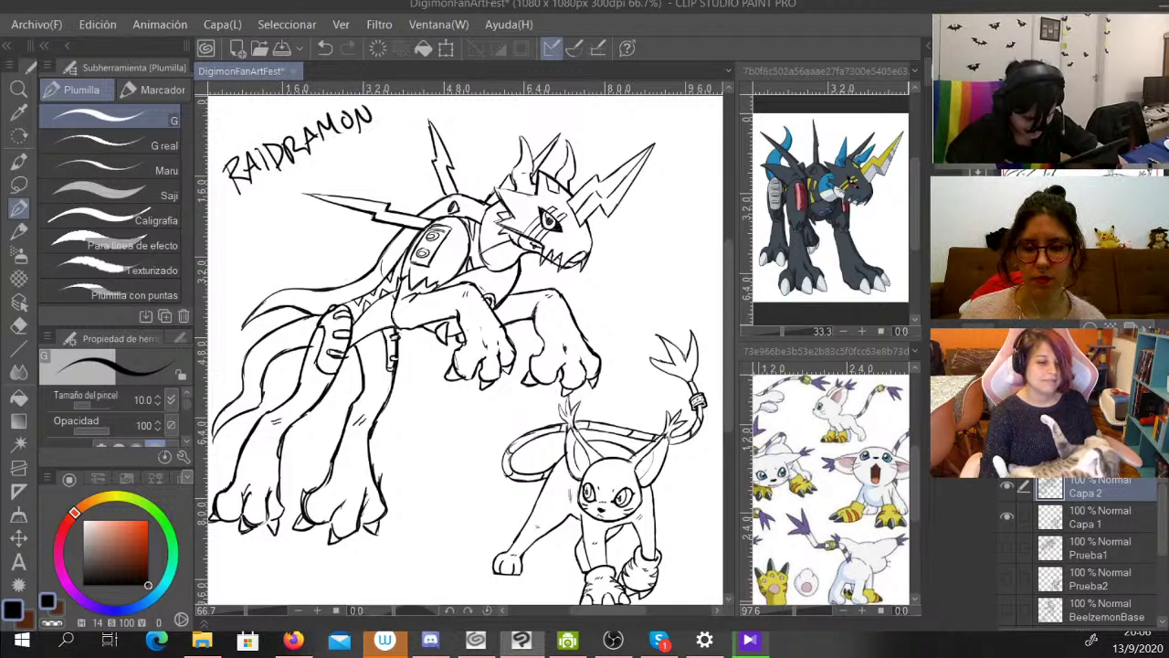
left_click(1096, 518)
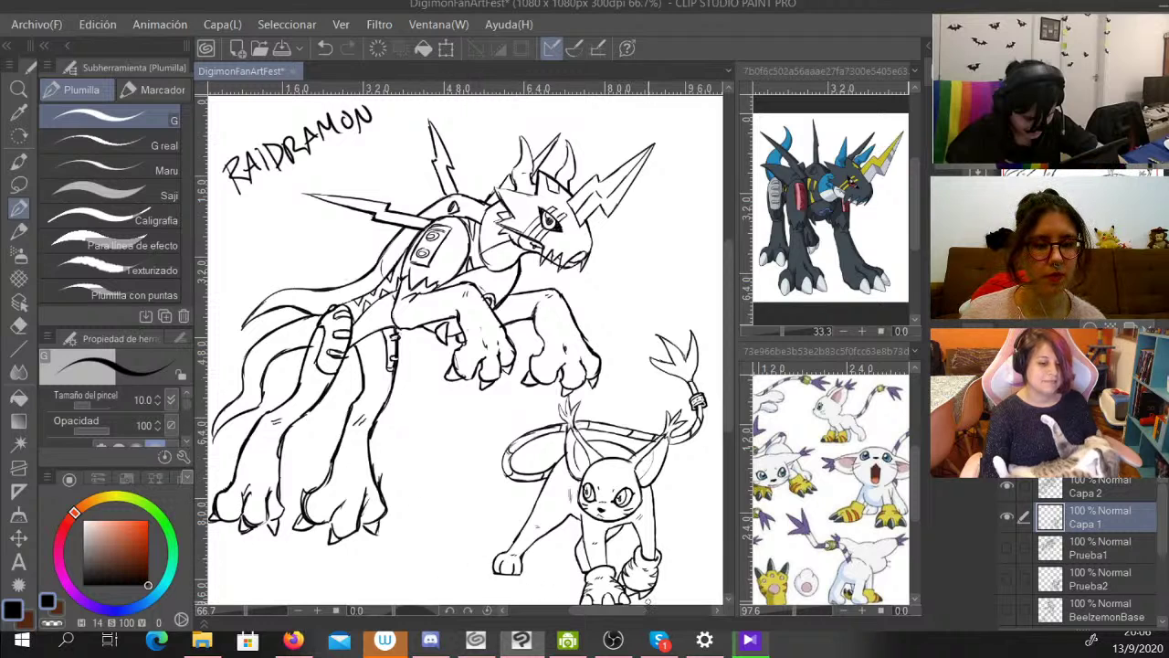
mouse_move(436, 501)
left_mouse_down()
mouse_move(439, 514)
mouse_move(505, 534)
left_mouse_up()
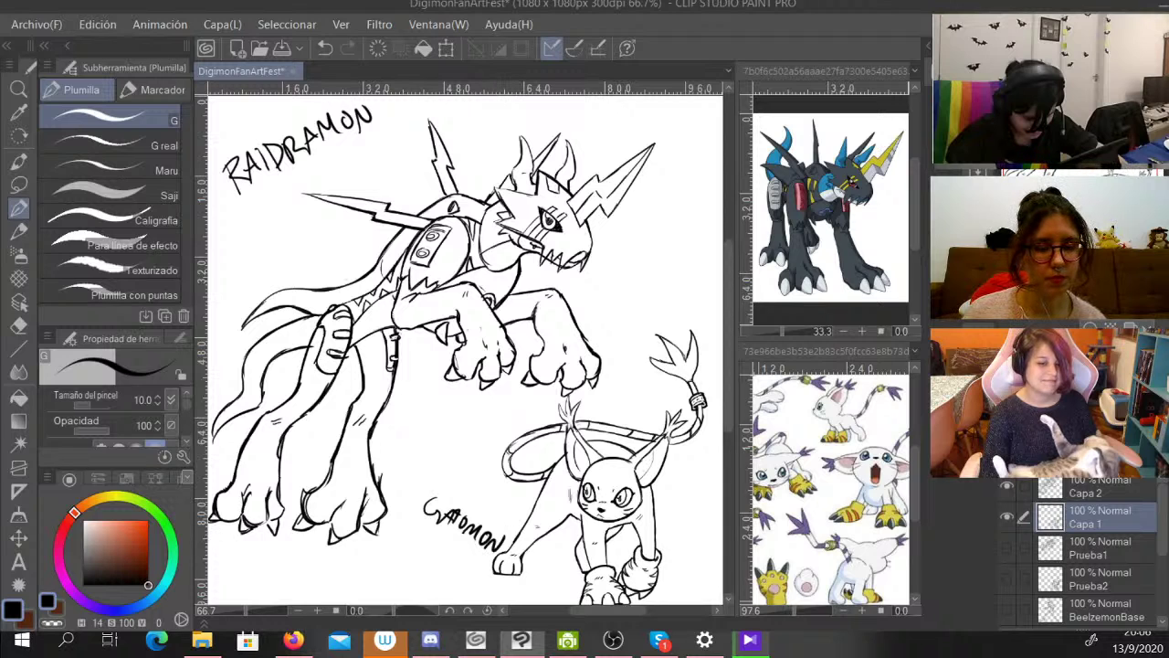
Thicken both outlines of Raidramon's far hind leg on layer Capa 2, trimming the stroke edges with transparent colour.
left_click_drag(493, 384, 489, 367)
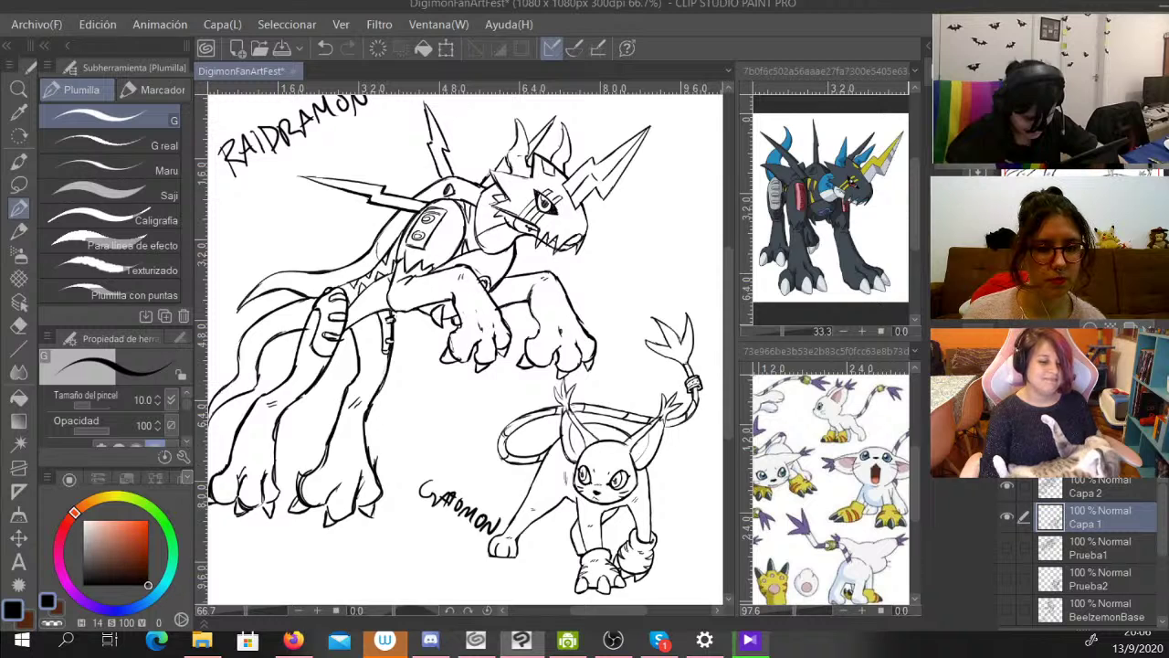
left_click(1090, 492)
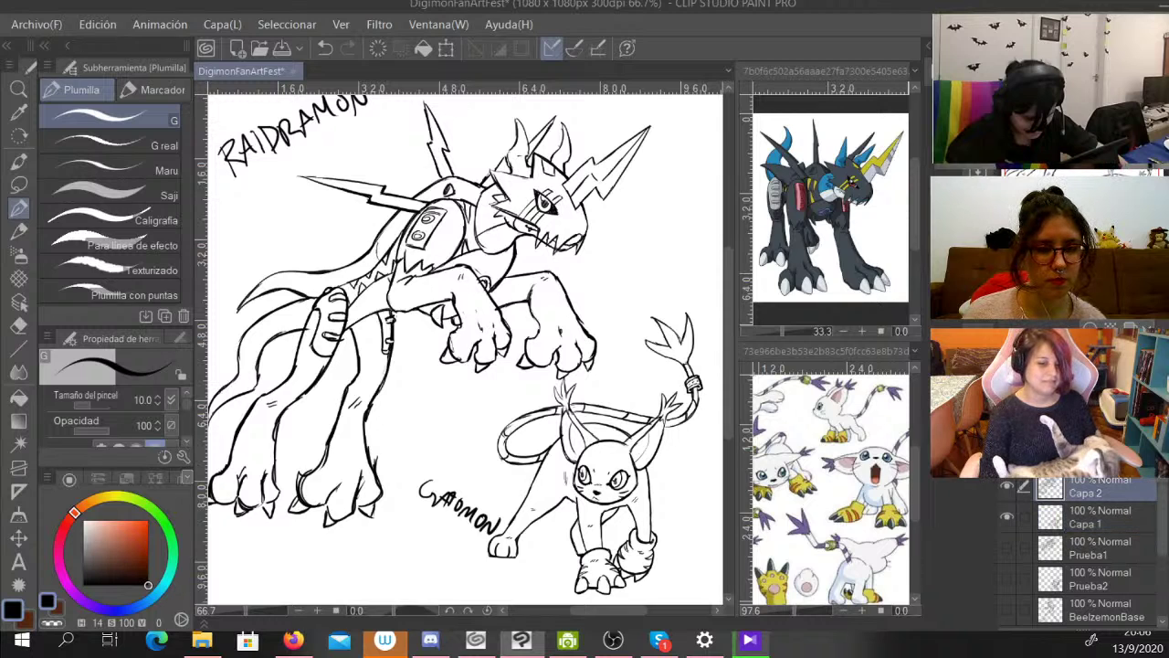
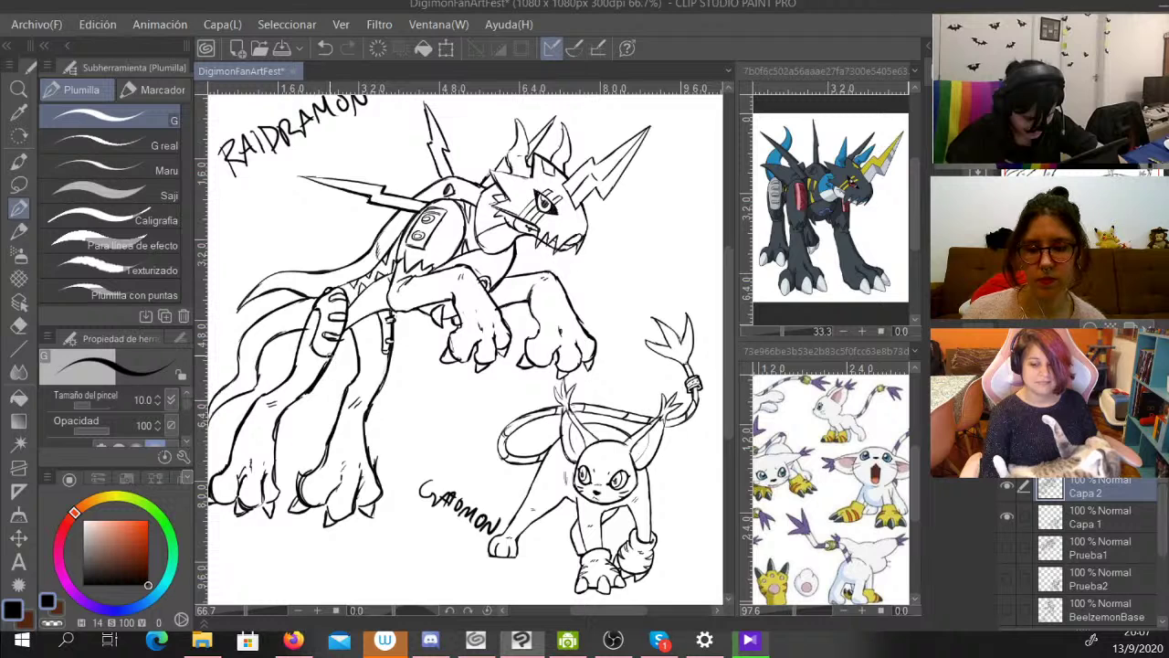
left_click_drag(334, 347, 289, 408)
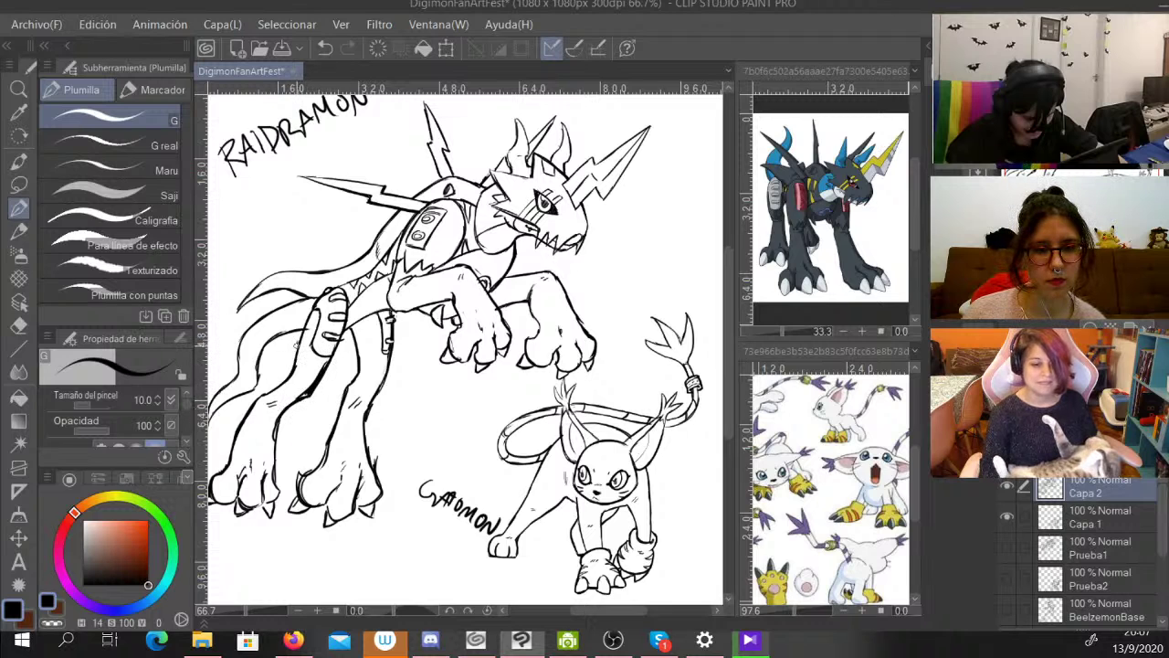
left_click_drag(294, 347, 227, 464)
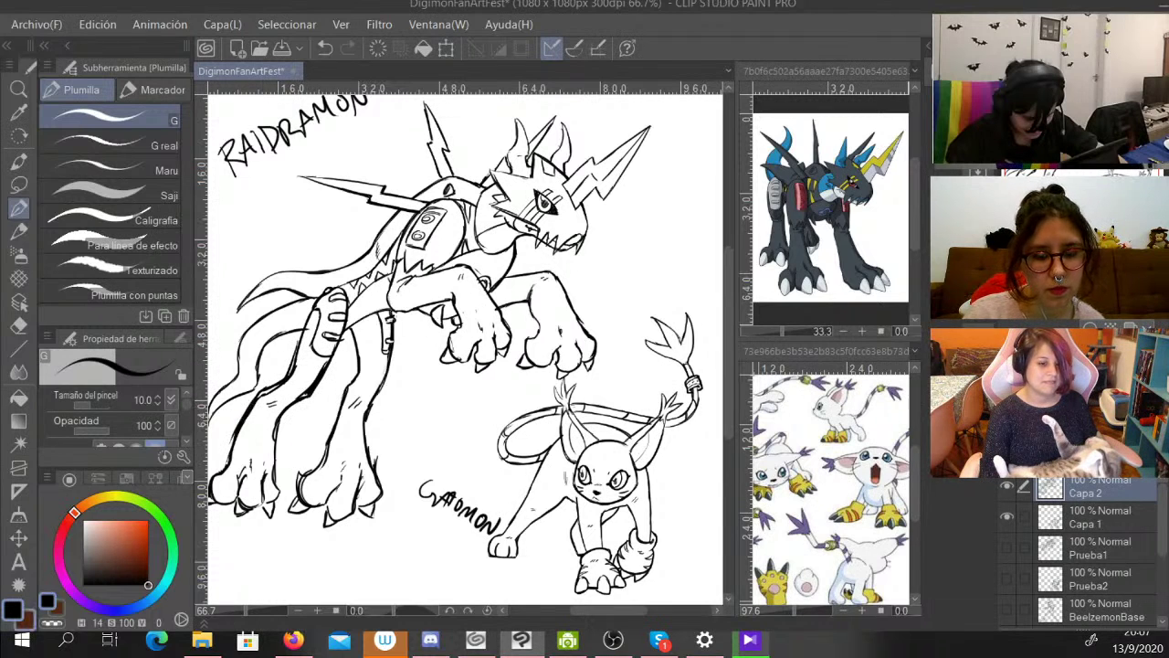
key("c")
left_click_drag(264, 394, 258, 399)
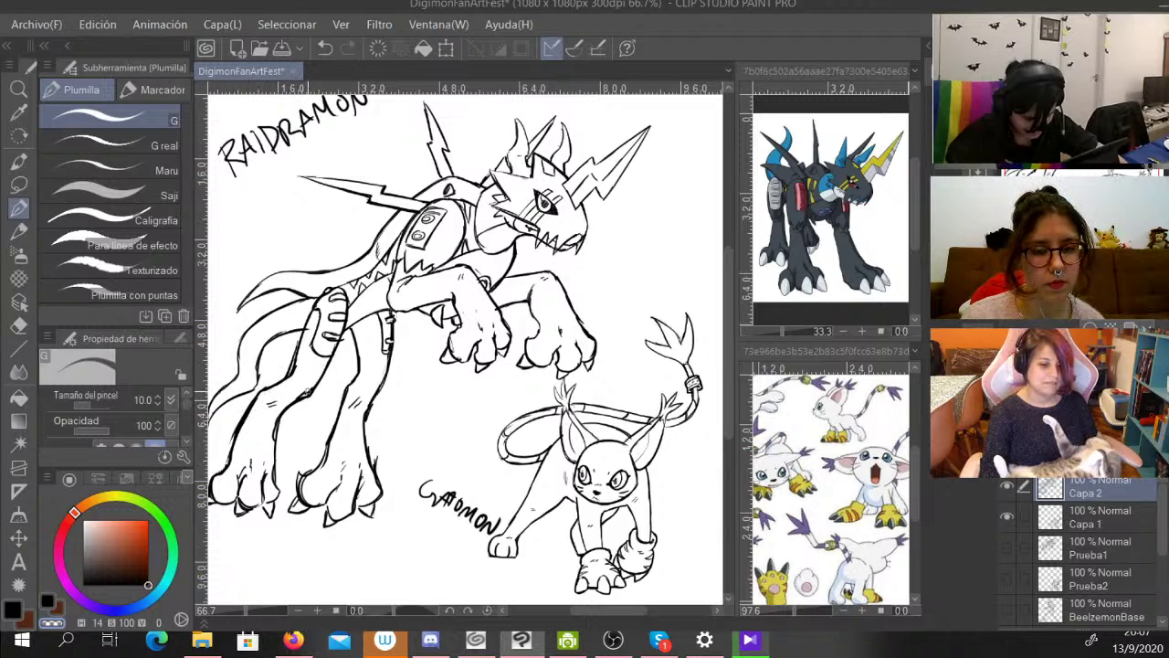
mouse_move(282, 409)
left_mouse_down()
mouse_move(270, 462)
mouse_move(260, 409)
left_mouse_up()
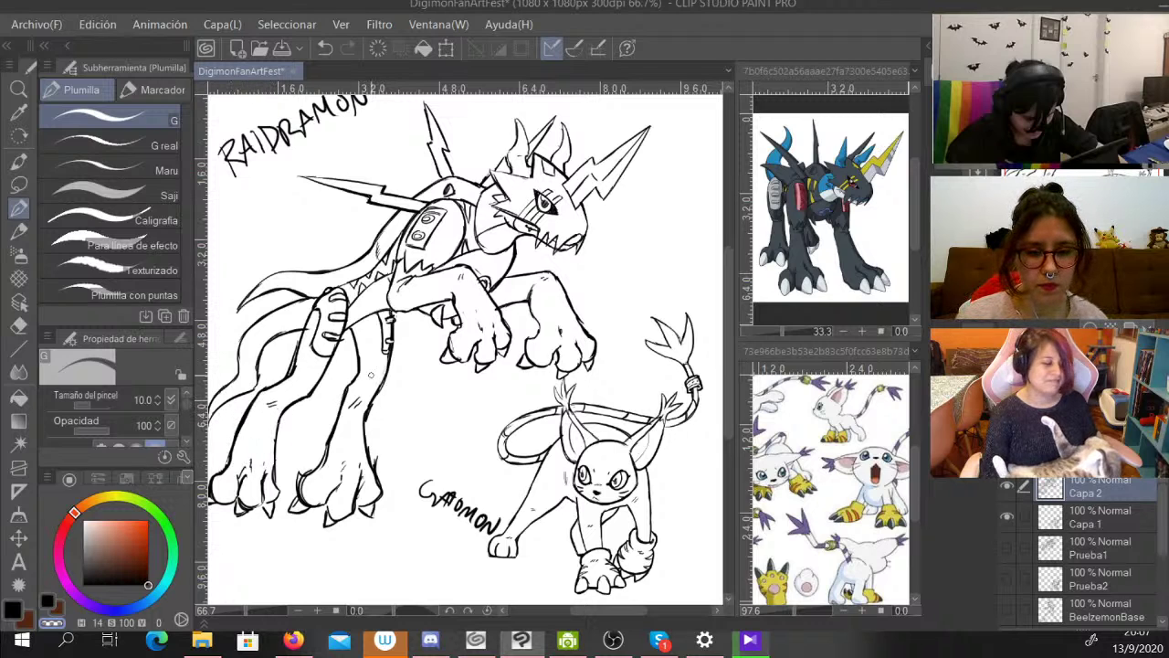
Thicken the front and back outlines of Raidramon's near hind leg down to the paw.
key("c")
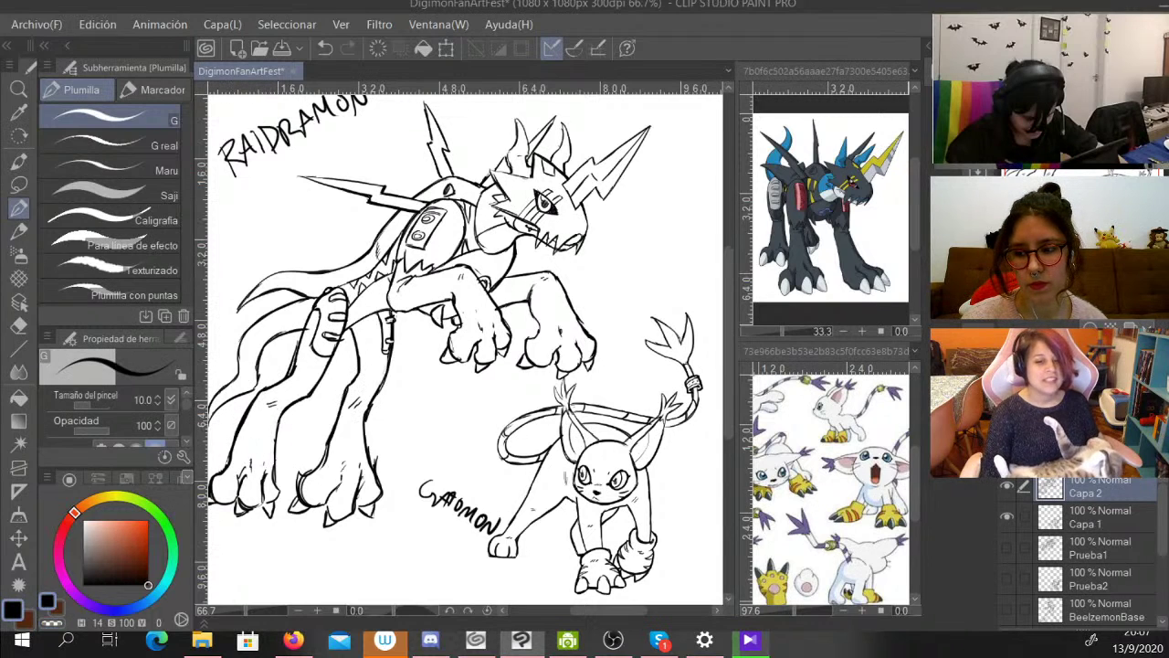
mouse_move(353, 325)
left_mouse_down()
mouse_move(354, 386)
mouse_move(318, 467)
left_mouse_up()
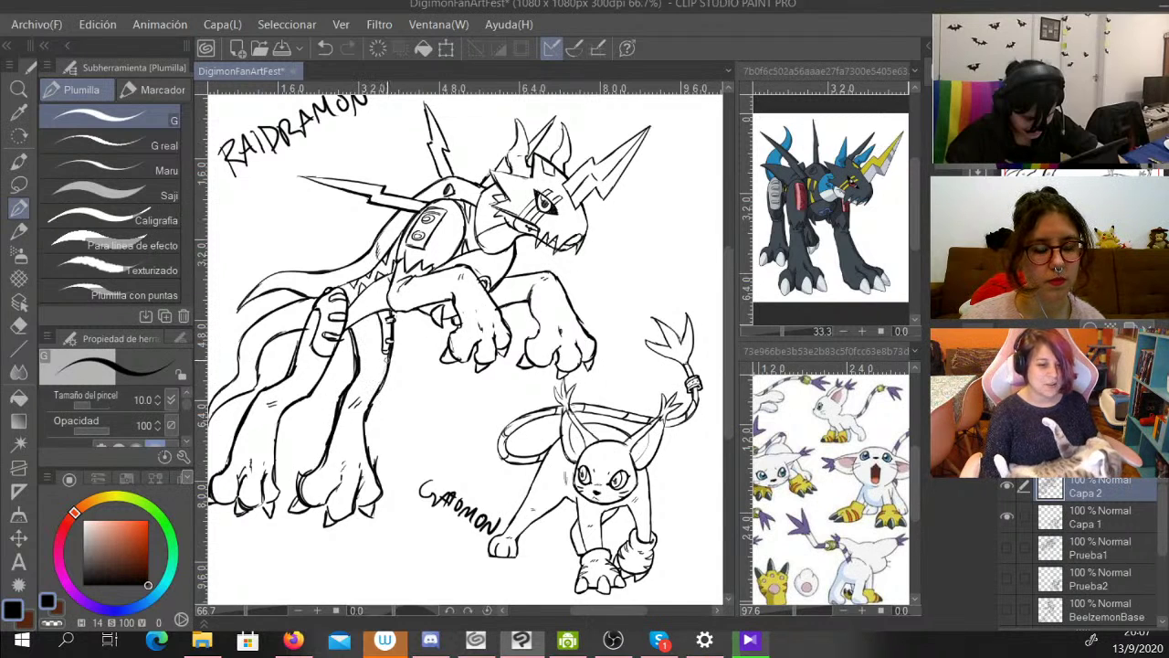
left_click_drag(389, 356, 377, 402)
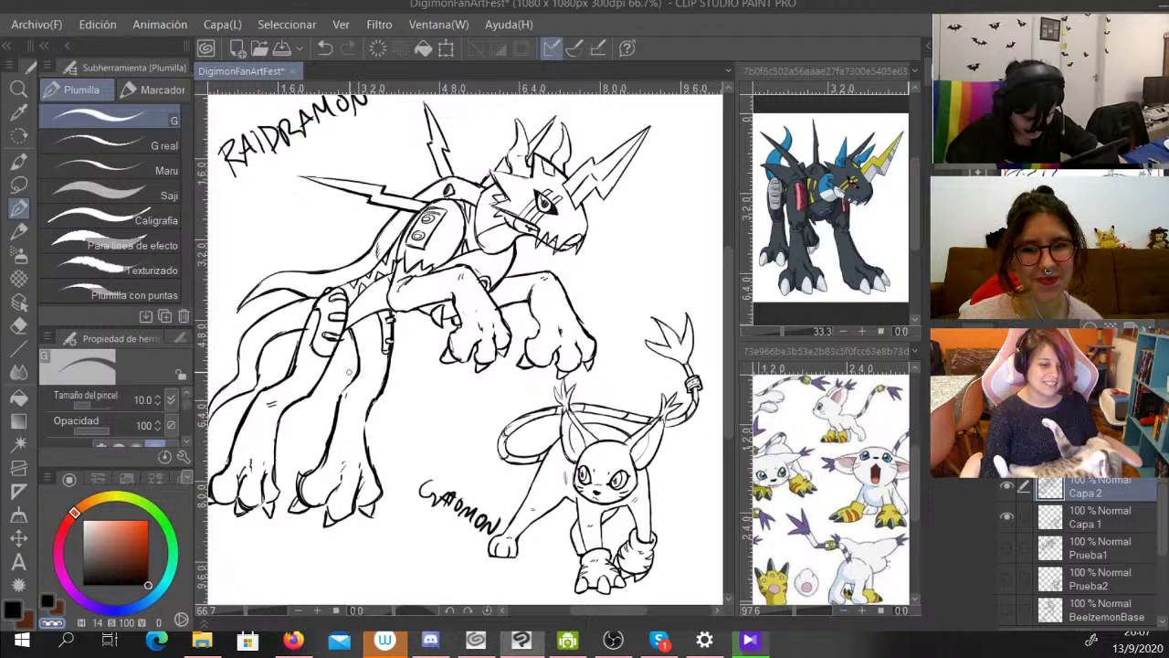
key("x")
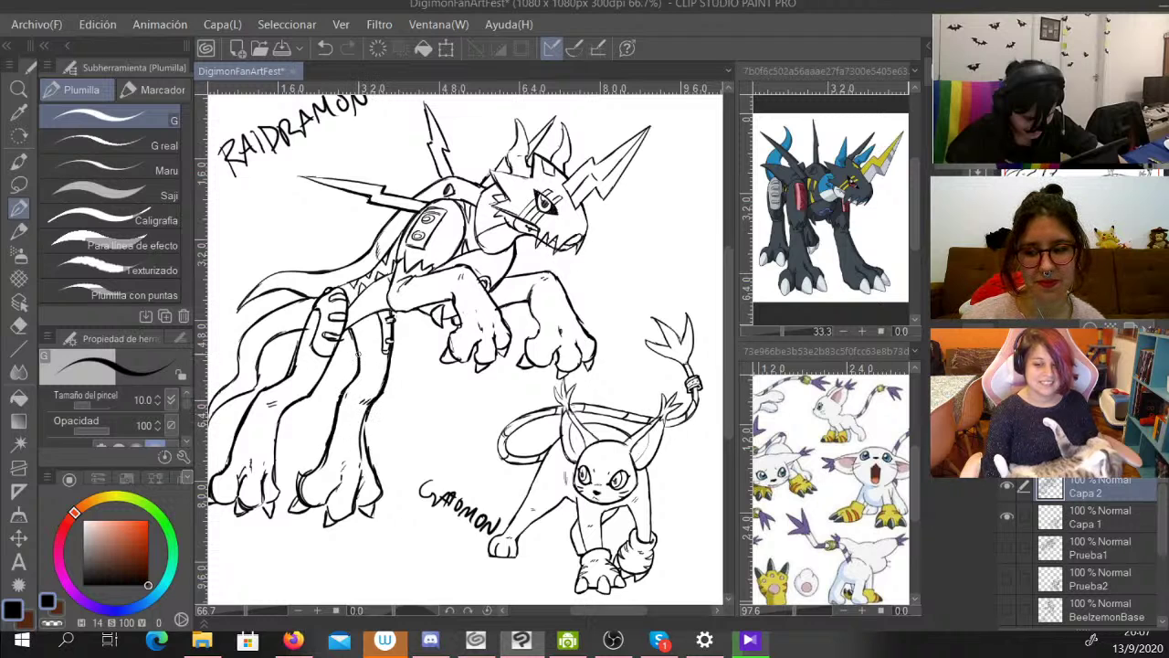
left_click_drag(370, 405, 373, 461)
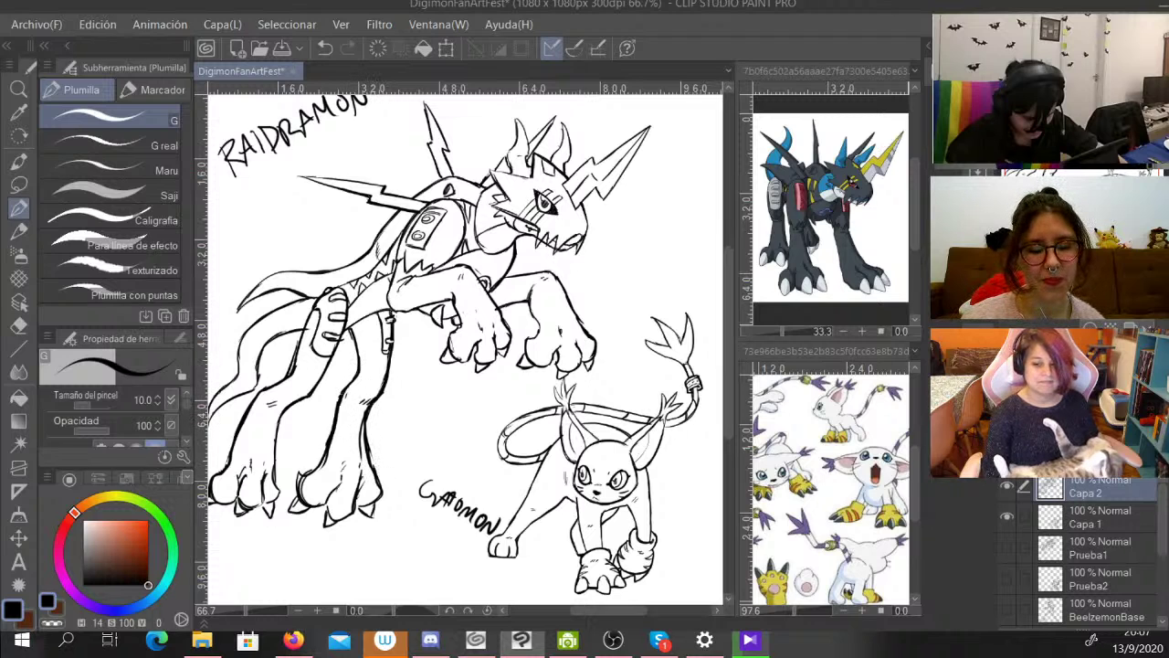
key("c")
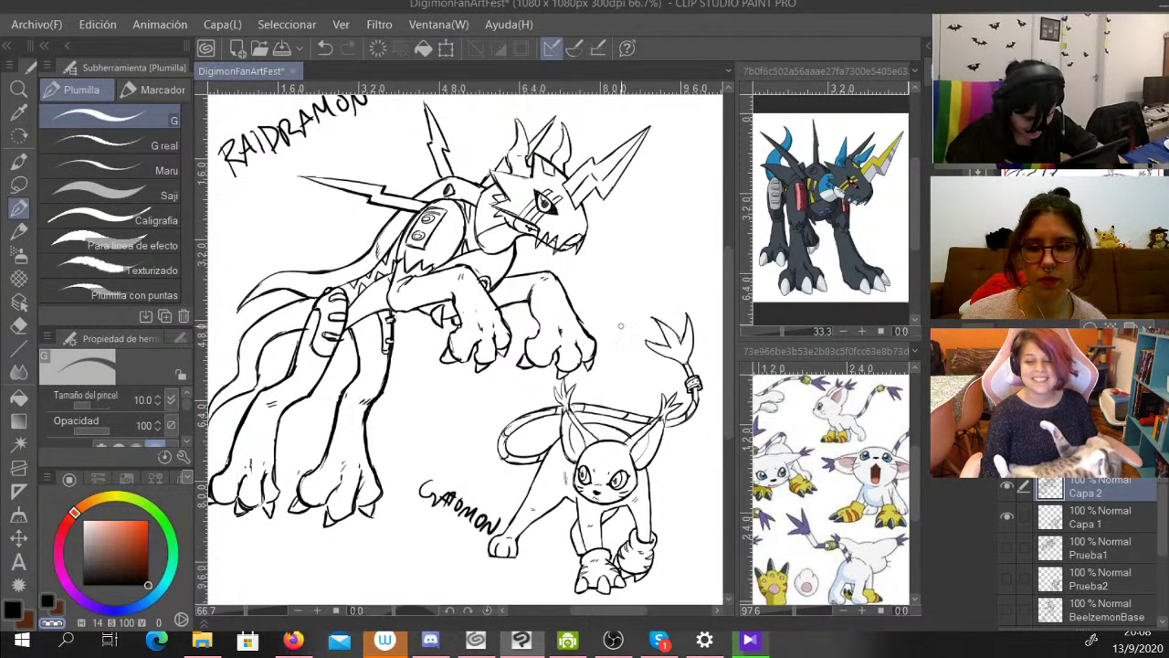
key("x")
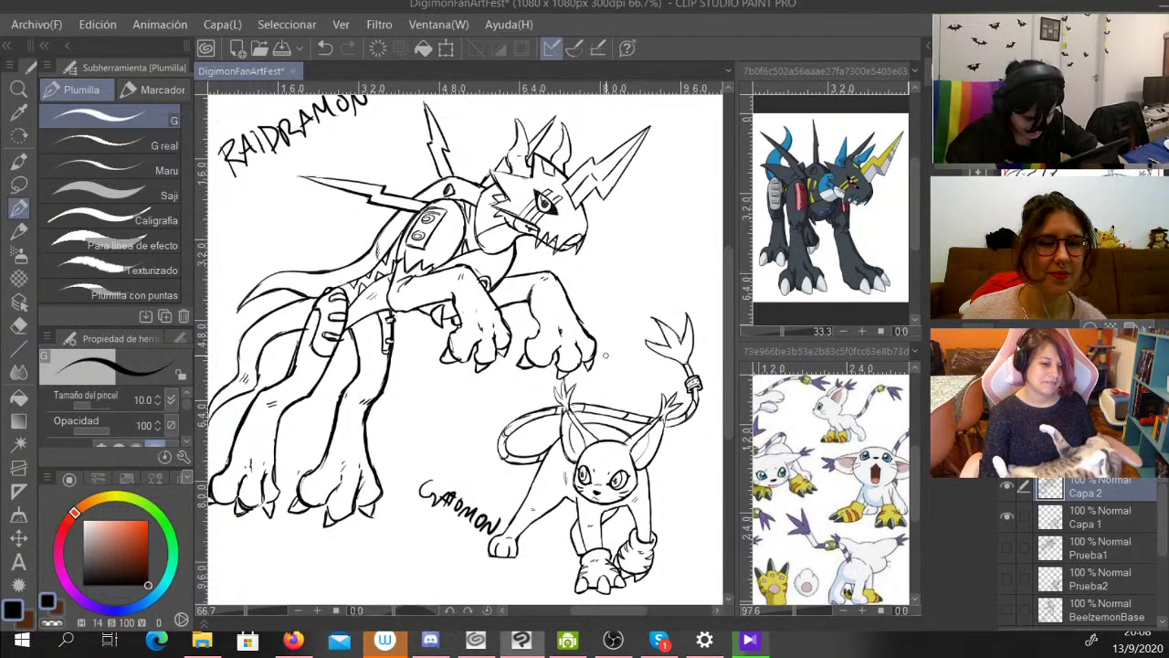
Draw a small round ball with curved seams in the empty space in front of Raidramon's paws.
mouse_move(644, 273)
left_mouse_down()
mouse_move(628, 283)
mouse_move(635, 248)
left_mouse_up()
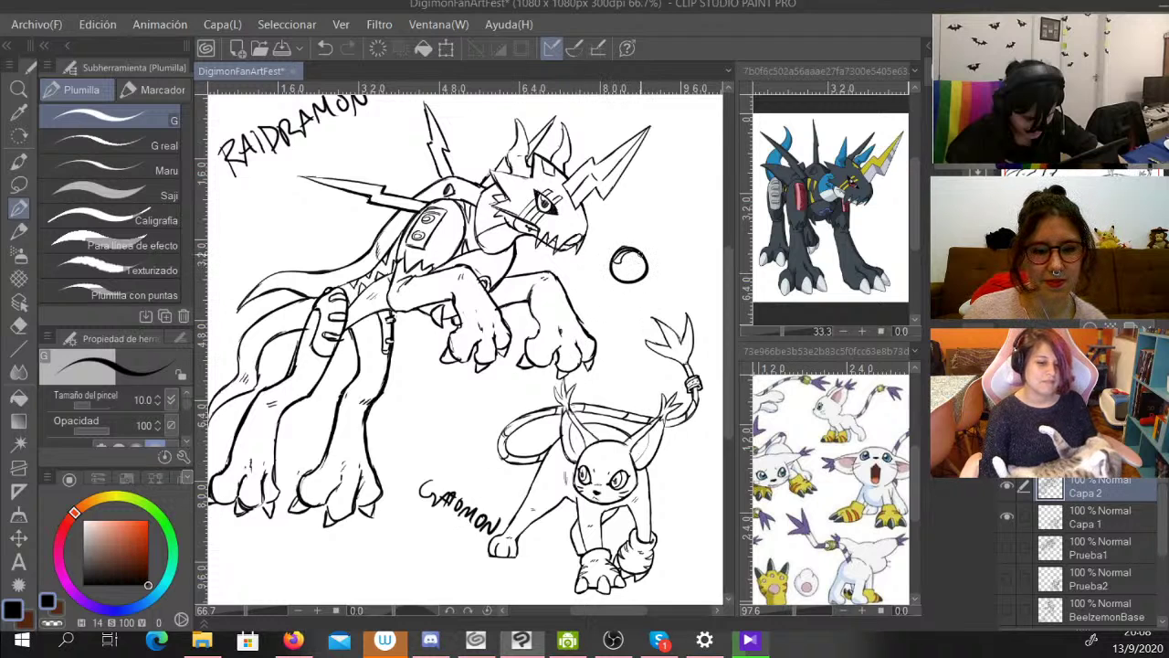
left_click_drag(621, 252, 634, 278)
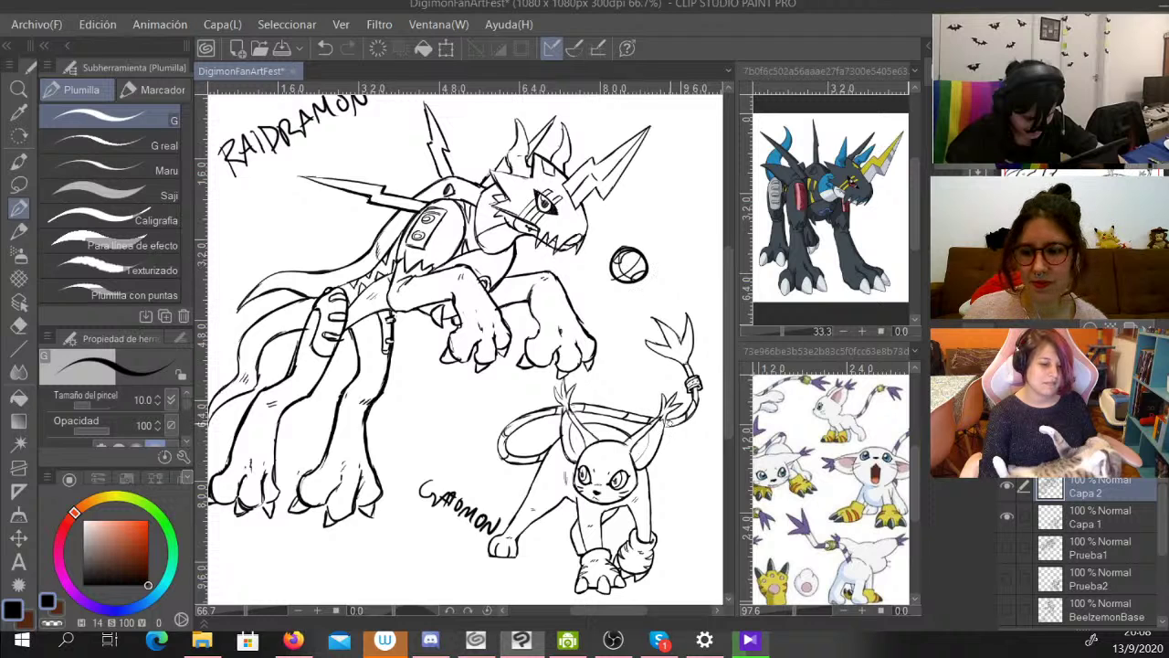
key("ctrl+minus")
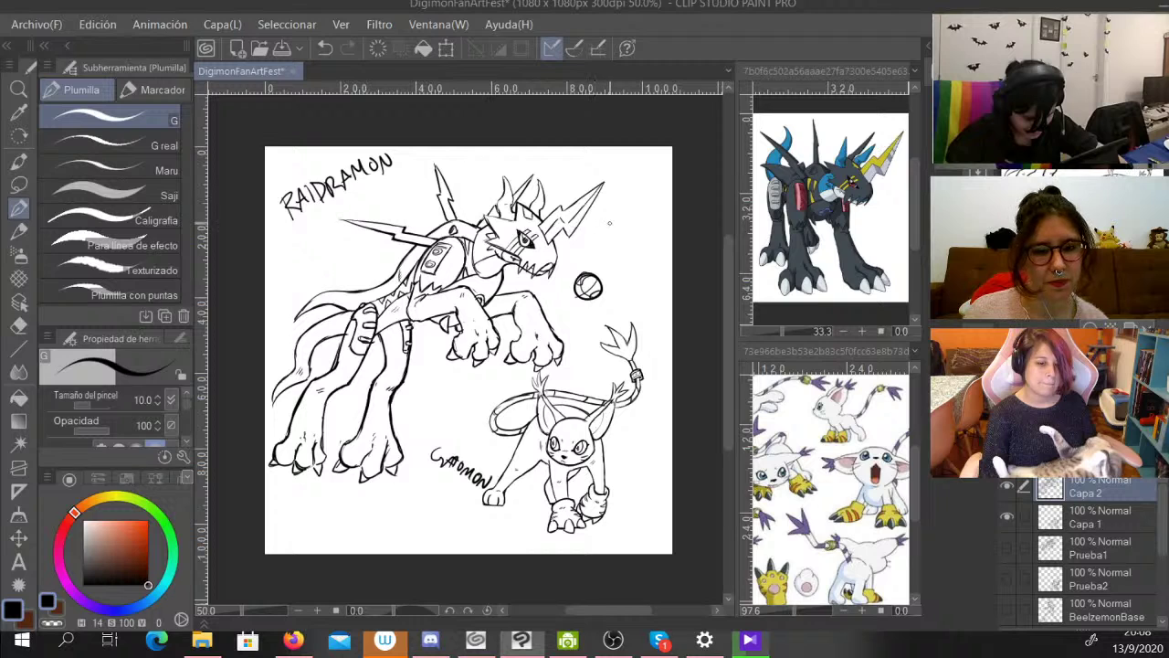
left_click_drag(609, 222, 602, 230)
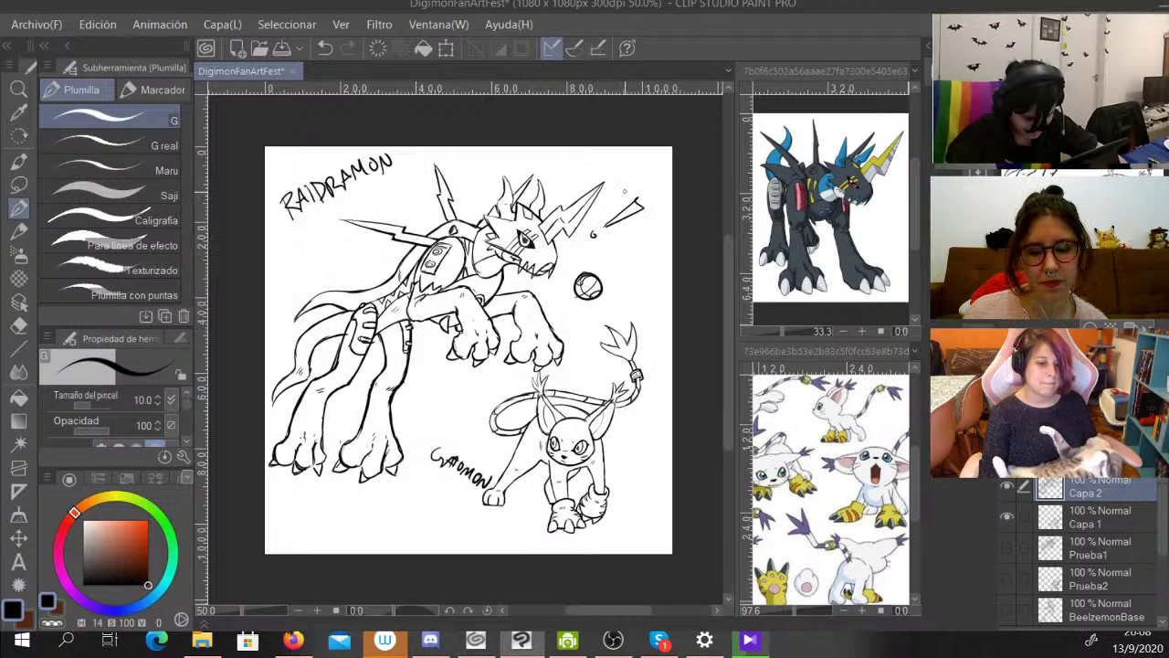
left_click(325, 48)
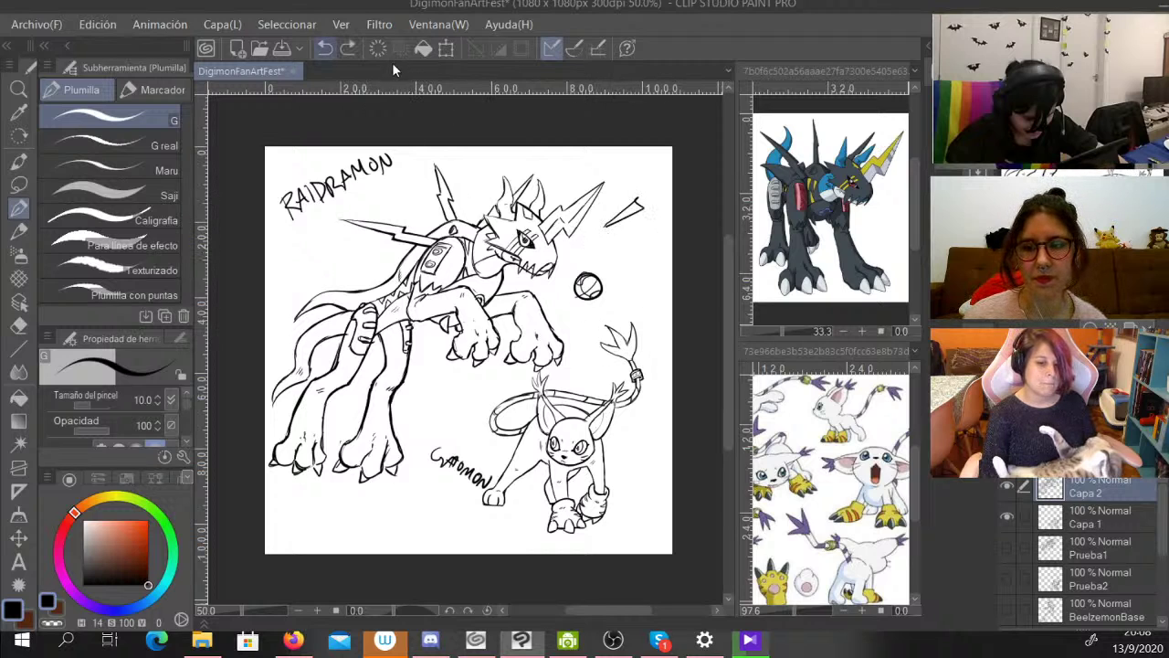
left_click(325, 49)
Draw a speech bubble with an exclamation mark by Raidramon's head and, on layer Capa 1, one with a question mark beside Gatomon.
mouse_move(634, 198)
left_mouse_down()
mouse_move(613, 199)
mouse_move(596, 234)
mouse_move(647, 208)
left_mouse_up()
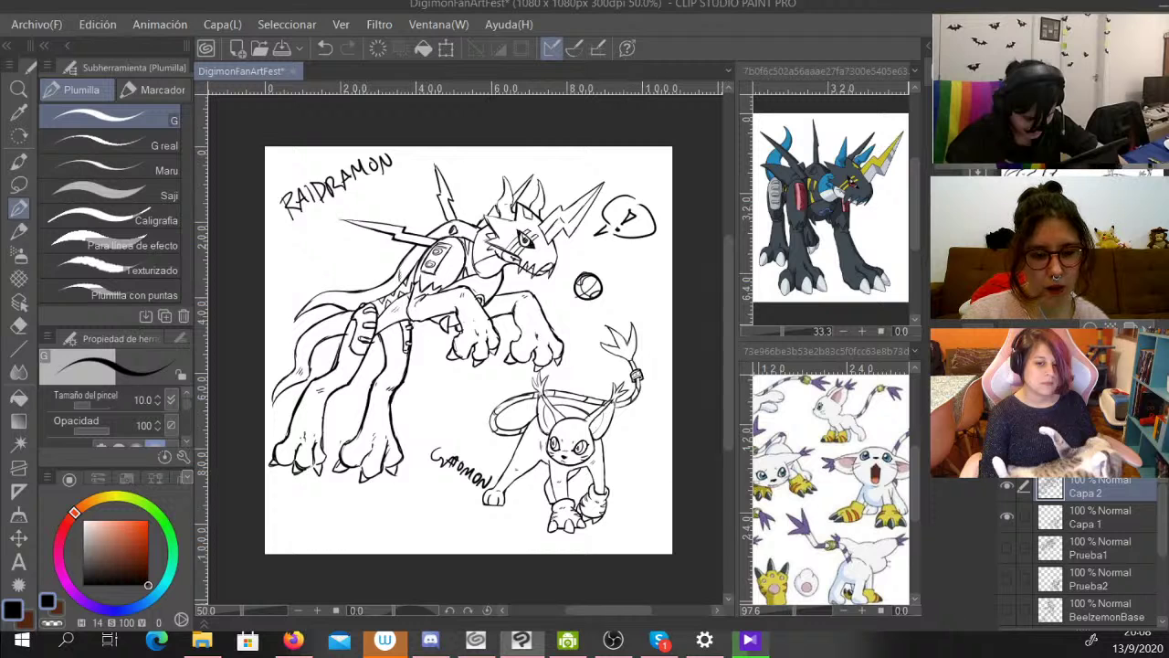
left_click(1099, 516)
left_click_drag(624, 462, 641, 479)
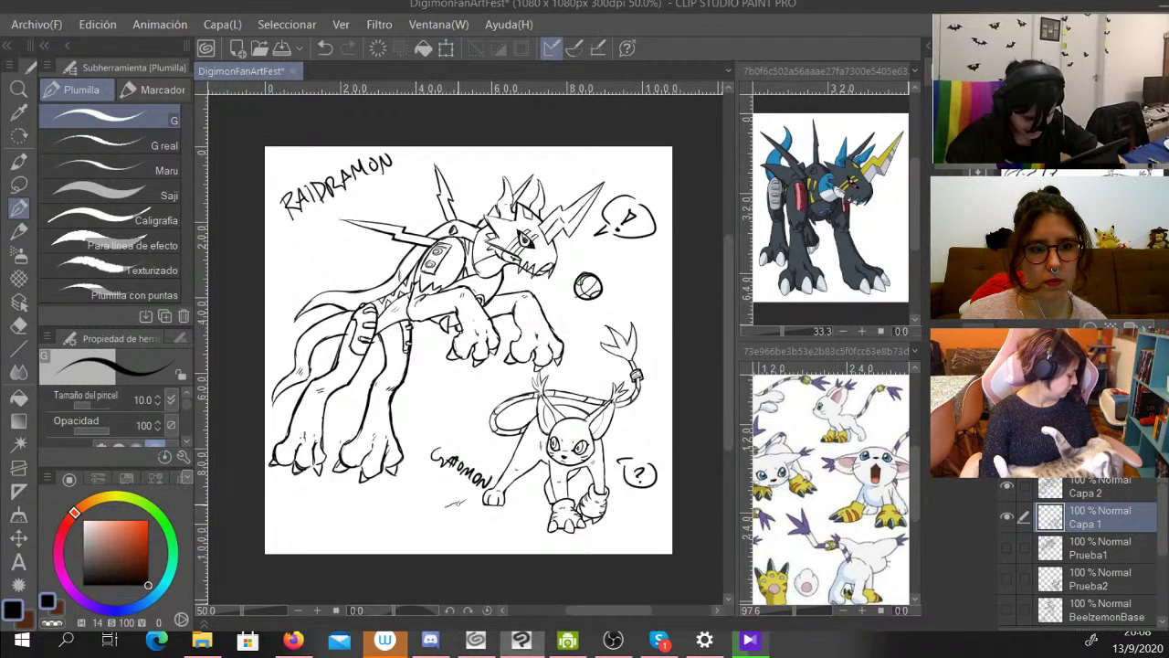
Hatch a ground shadow with diagonal strokes beneath Gatomon's paws on layer Capa 1.
mouse_move(456, 504)
left_mouse_down()
mouse_move(546, 501)
mouse_move(552, 517)
mouse_move(517, 513)
left_mouse_up()
mouse_move(479, 532)
left_mouse_down()
mouse_move(512, 511)
mouse_move(501, 510)
left_mouse_up()
left_click_drag(469, 522, 494, 510)
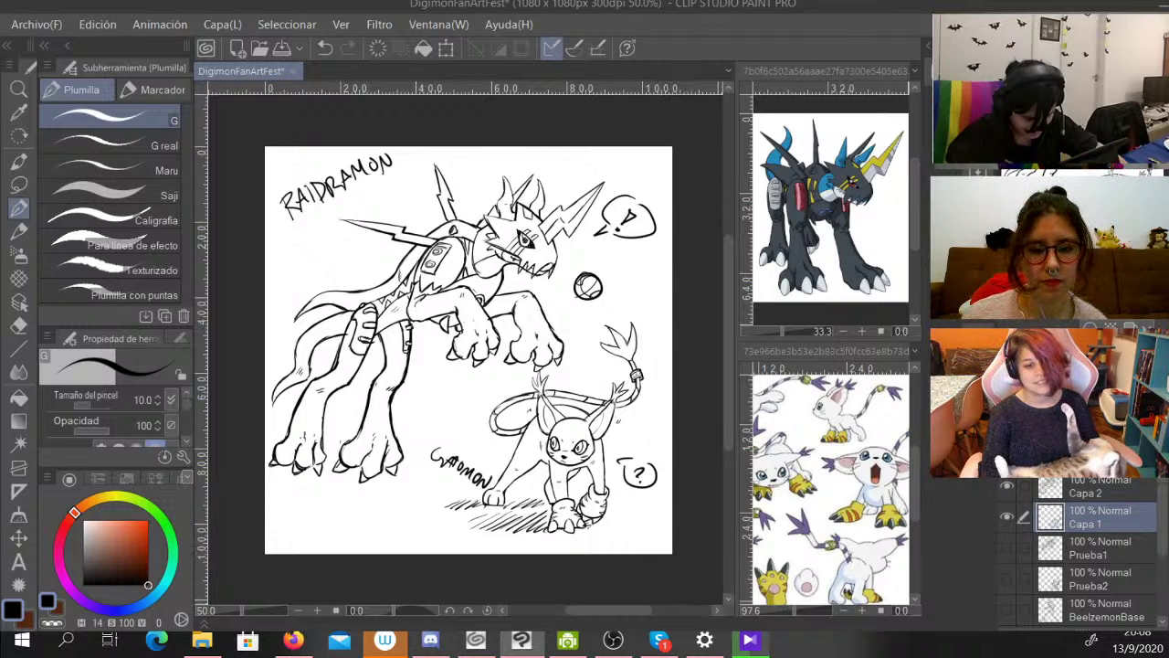
Group layers Capa 2 and Capa 1 into a new folder, Carpeta 1, and collapse it.
left_click(1096, 491)
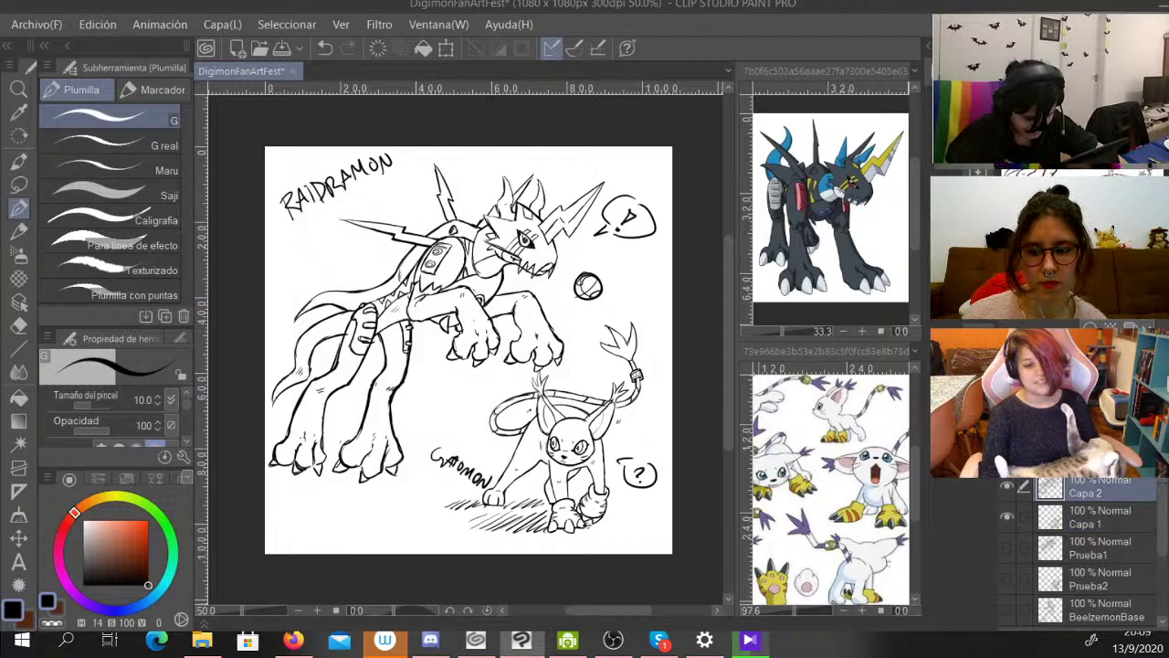
left_click(1048, 462)
left_click_drag(1099, 514, 1096, 494)
left_click(1100, 545)
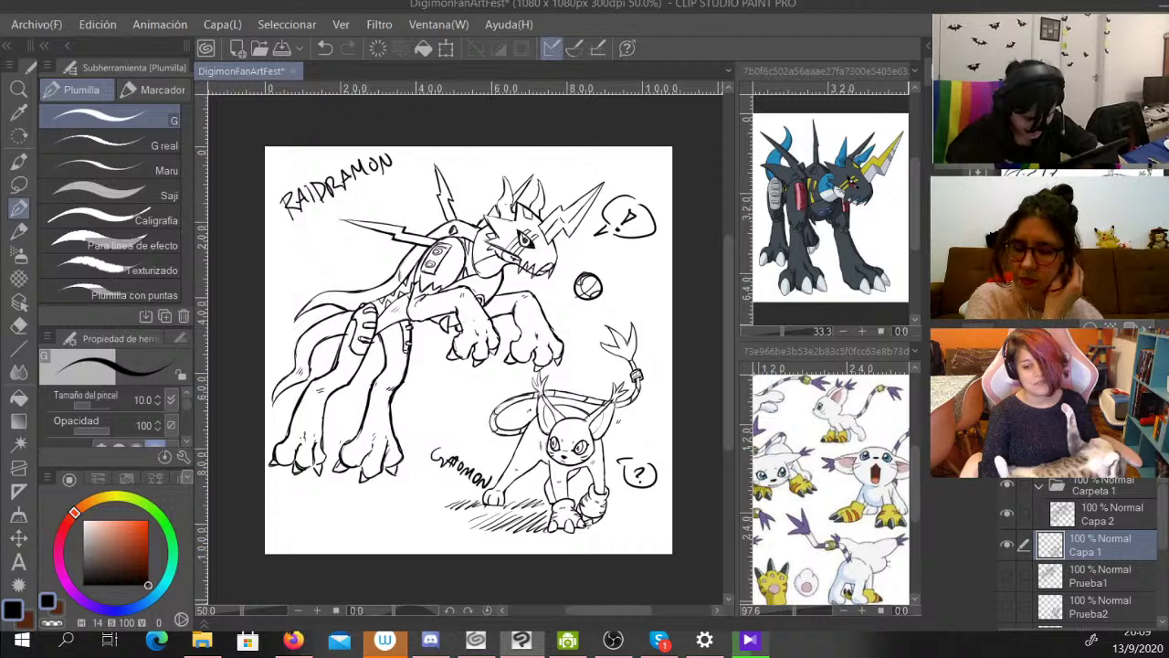
left_click_drag(1099, 546, 1100, 527)
left_click(1038, 487)
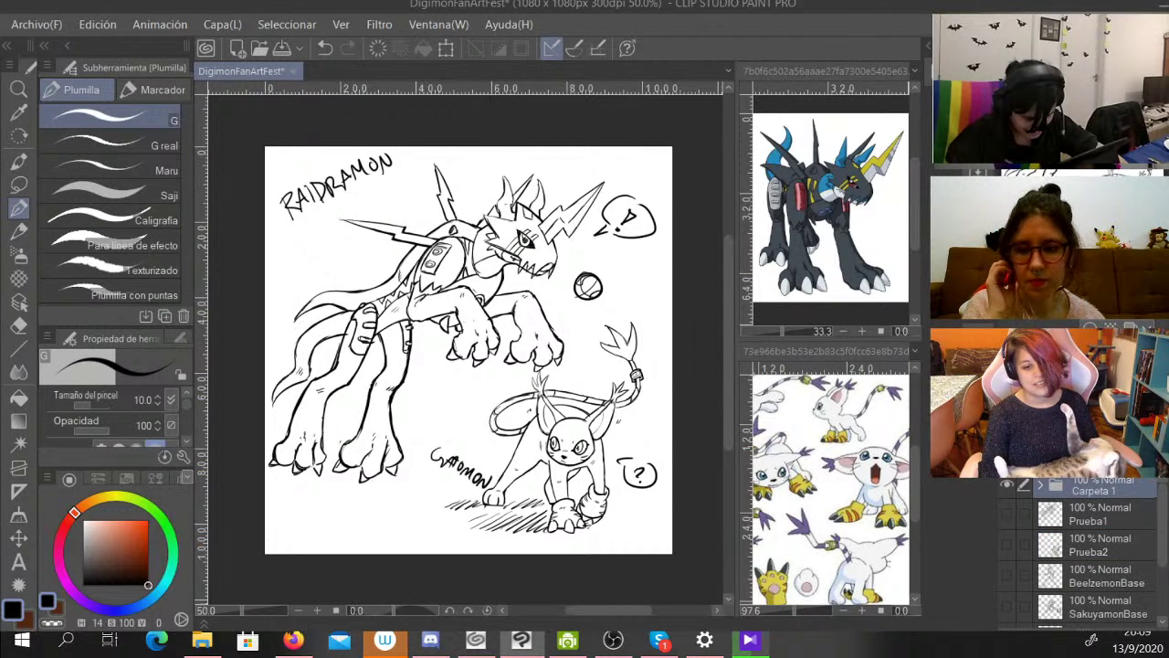
Hide the Carpeta 1 folder and show the SakuyamonBase sketch layer.
left_click(1006, 485)
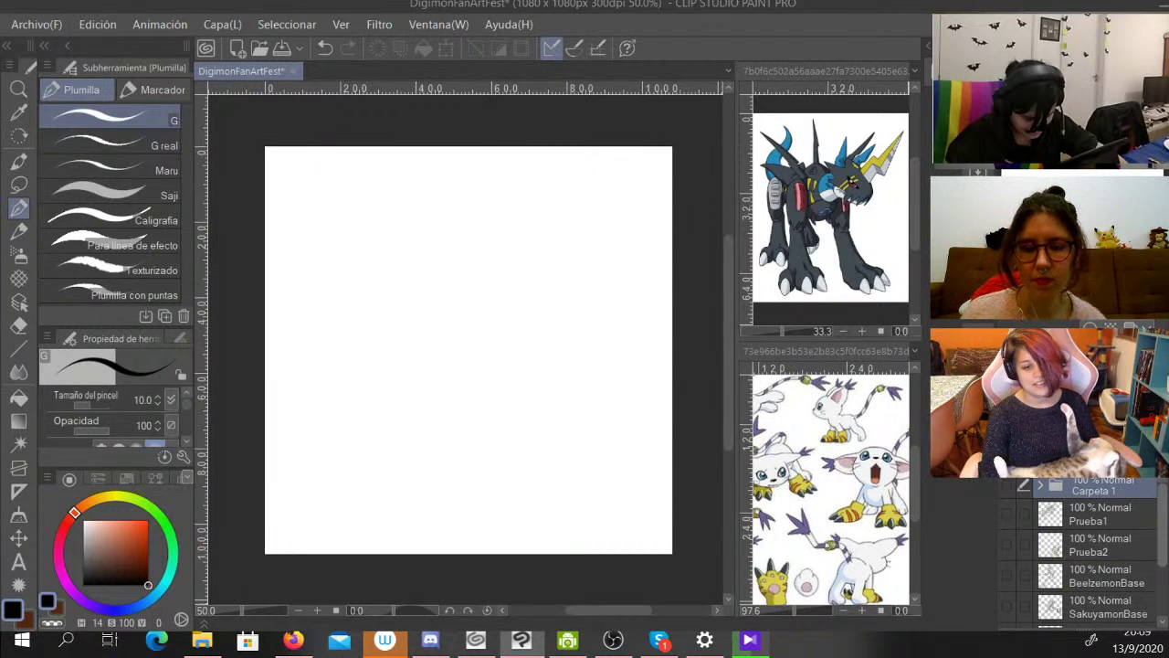
scroll(1096, 557, "down", 3)
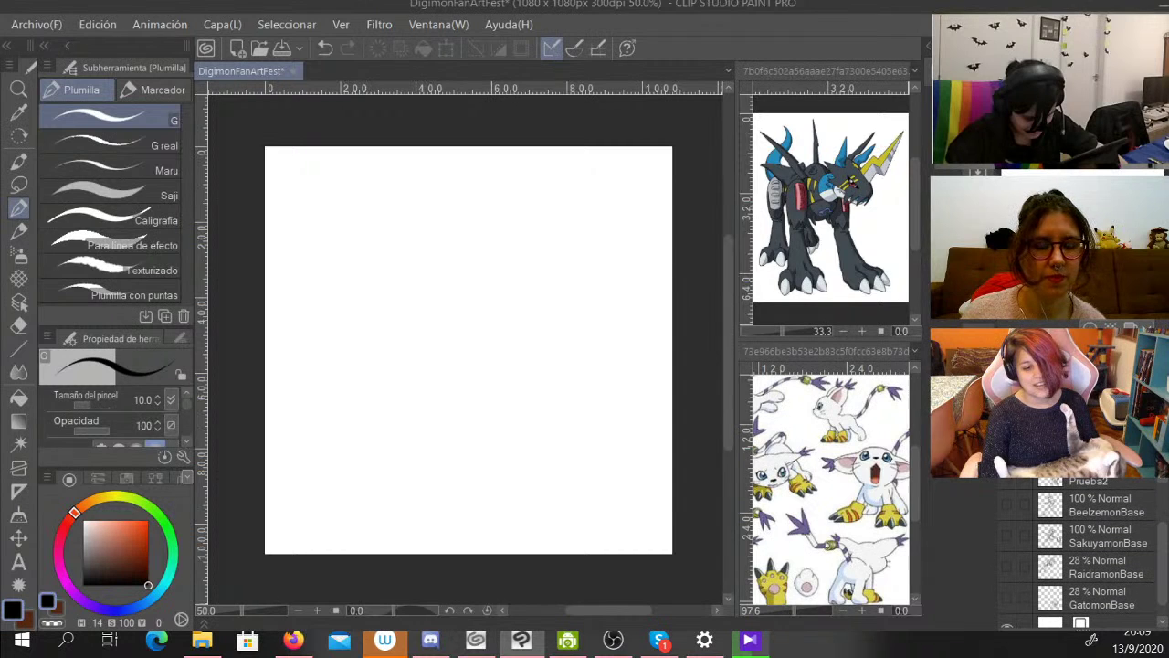
left_click(1006, 536)
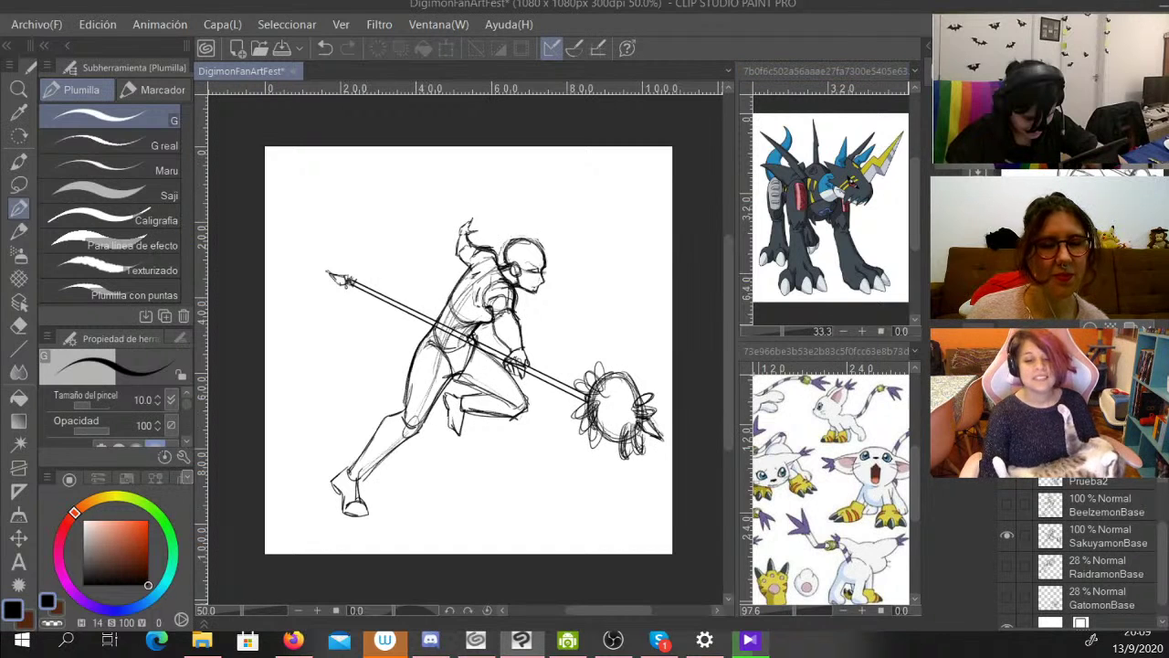
Bring up the Sakuyamon reference image, enlarge its pane over the Gatomon reference, and show the full figure at 100%.
key("alt+Tab")
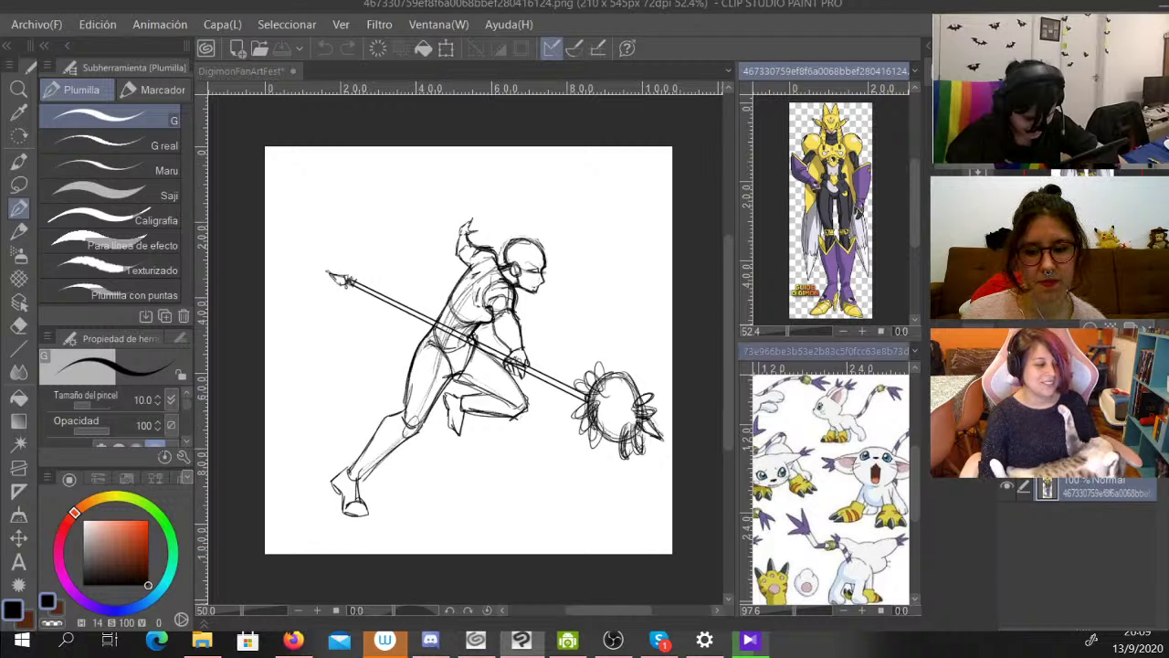
left_click(825, 352)
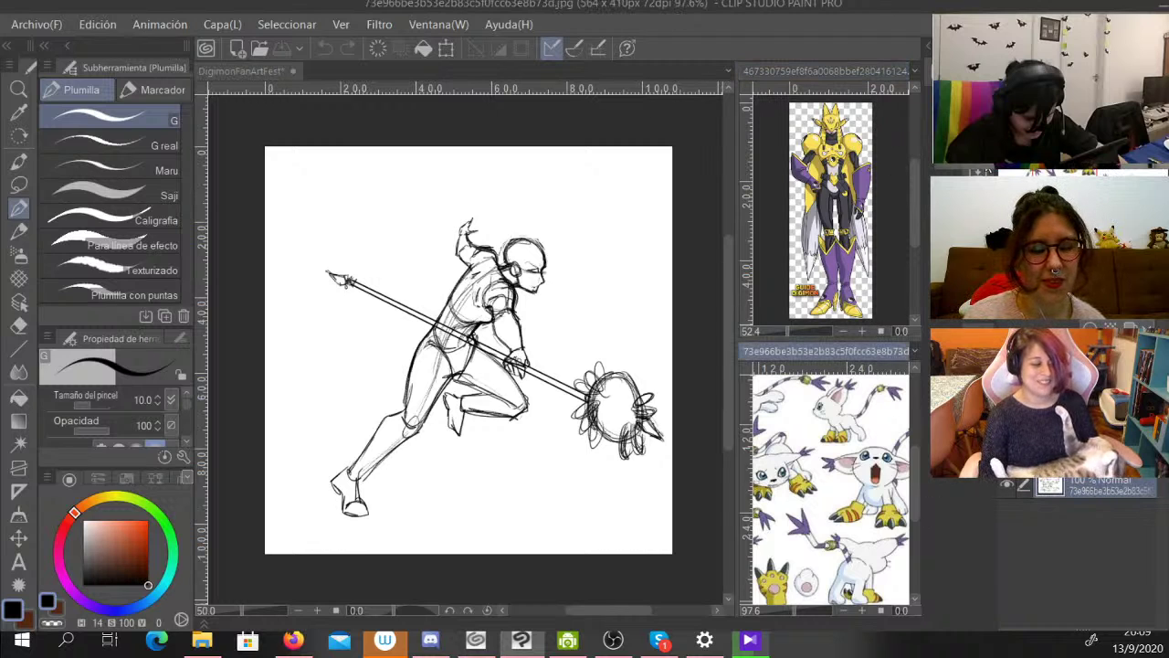
left_click(824, 71)
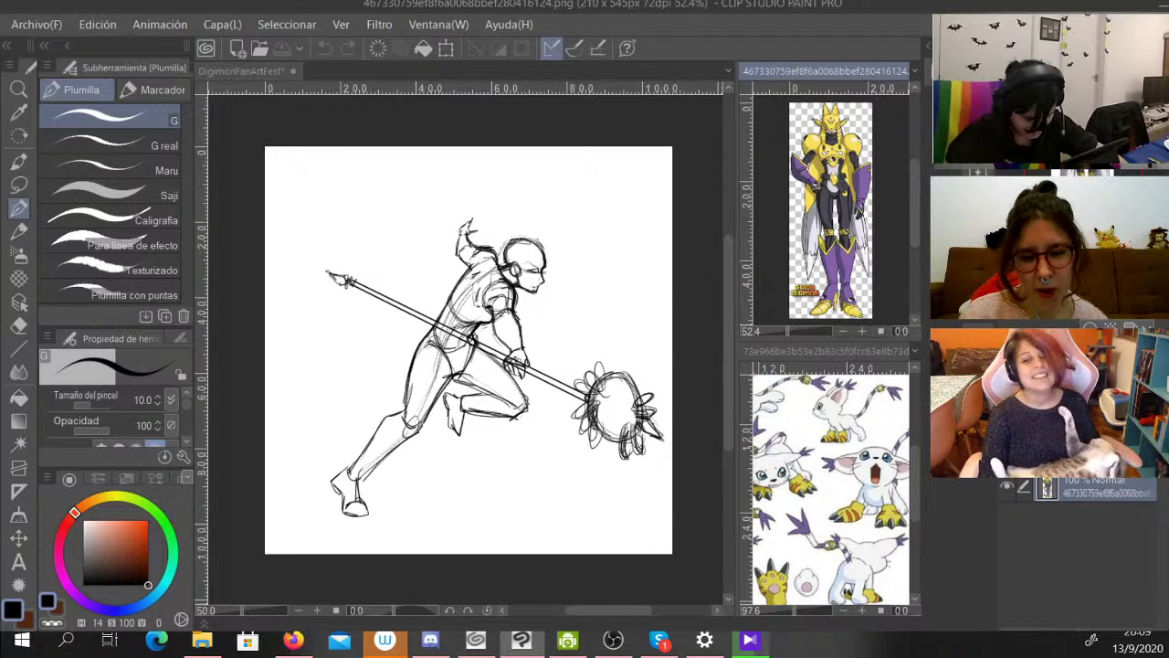
scroll(804, 214, "up", 1)
left_click_drag(831, 210, 811, 224)
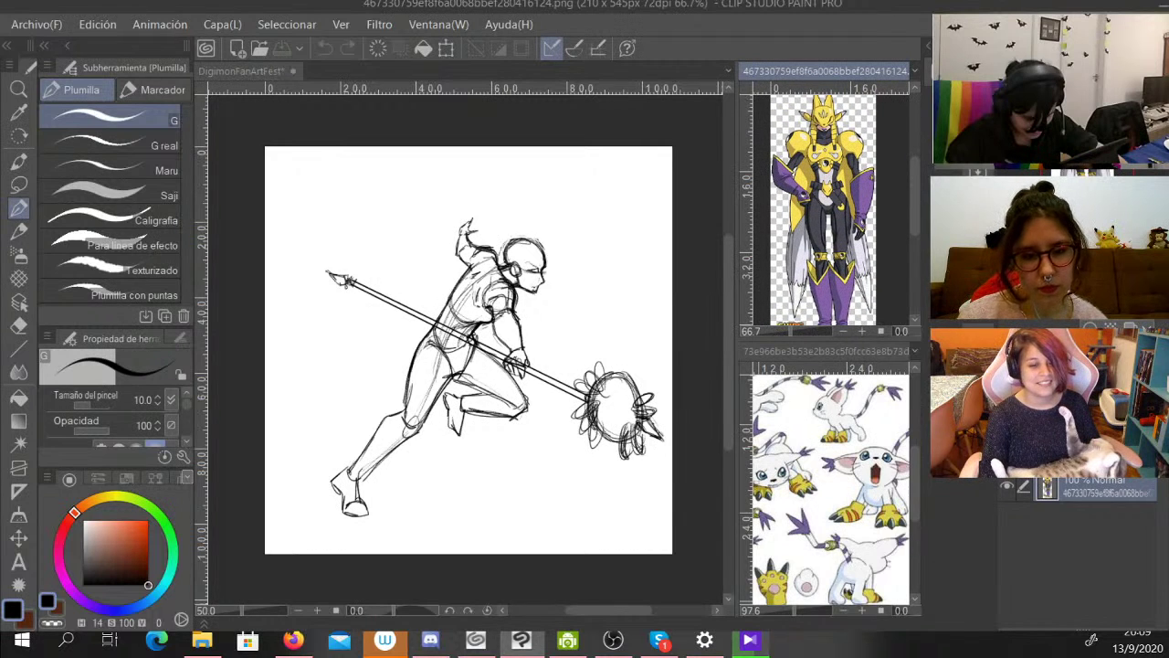
left_click_drag(840, 341, 844, 555)
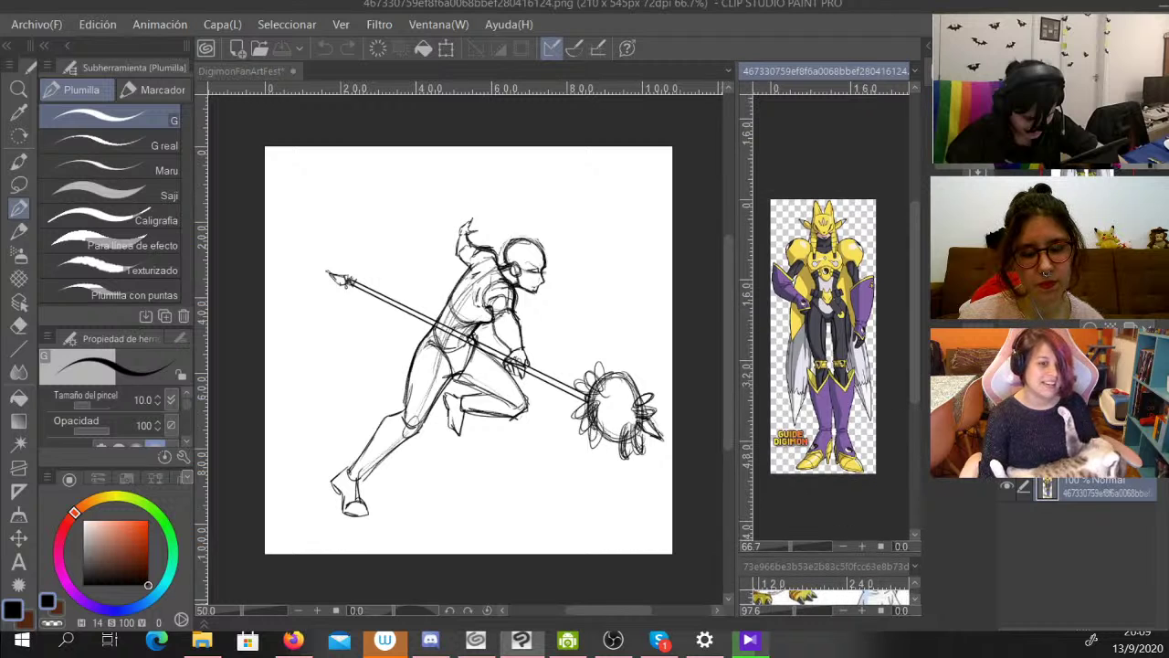
scroll(822, 338, "up", 1)
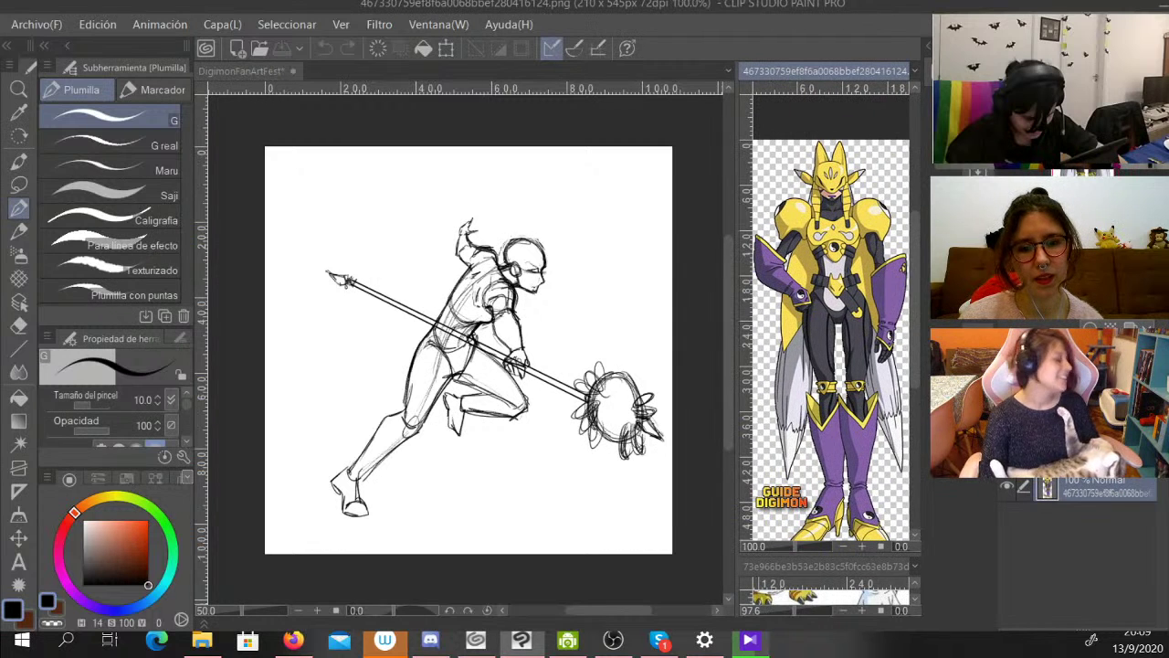
left_click_drag(831, 338, 829, 300)
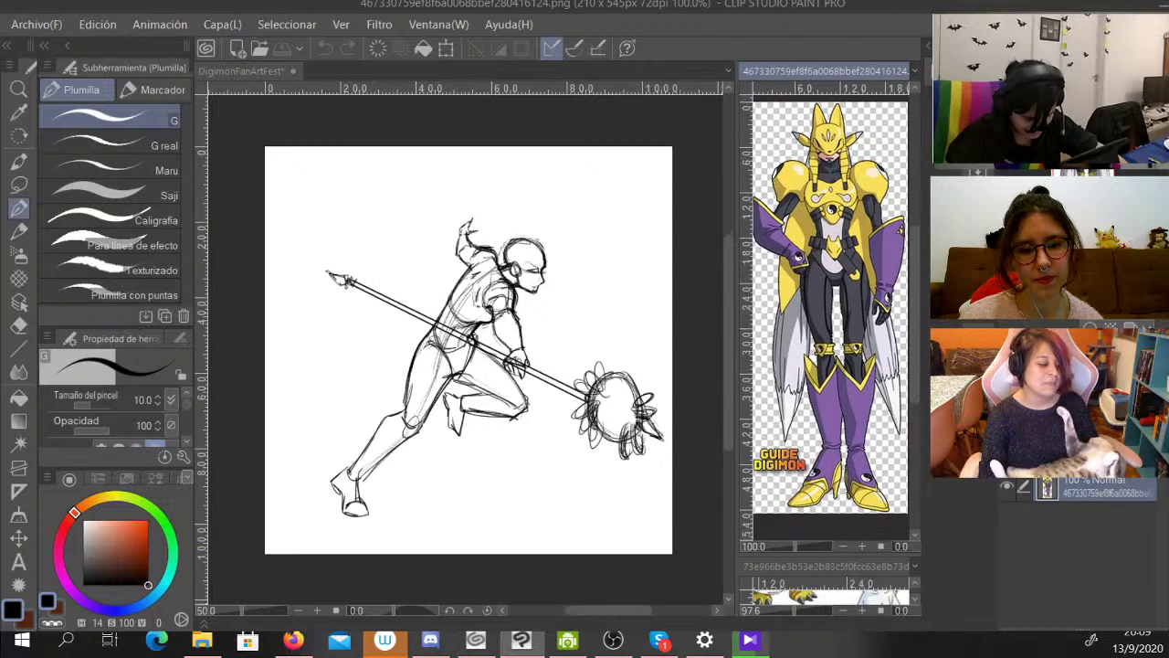
Return to the DigimonFanArtFest canvas and lower the SakuyamonBase sketch layer's opacity to 37%.
scroll(829, 315, "up", 1)
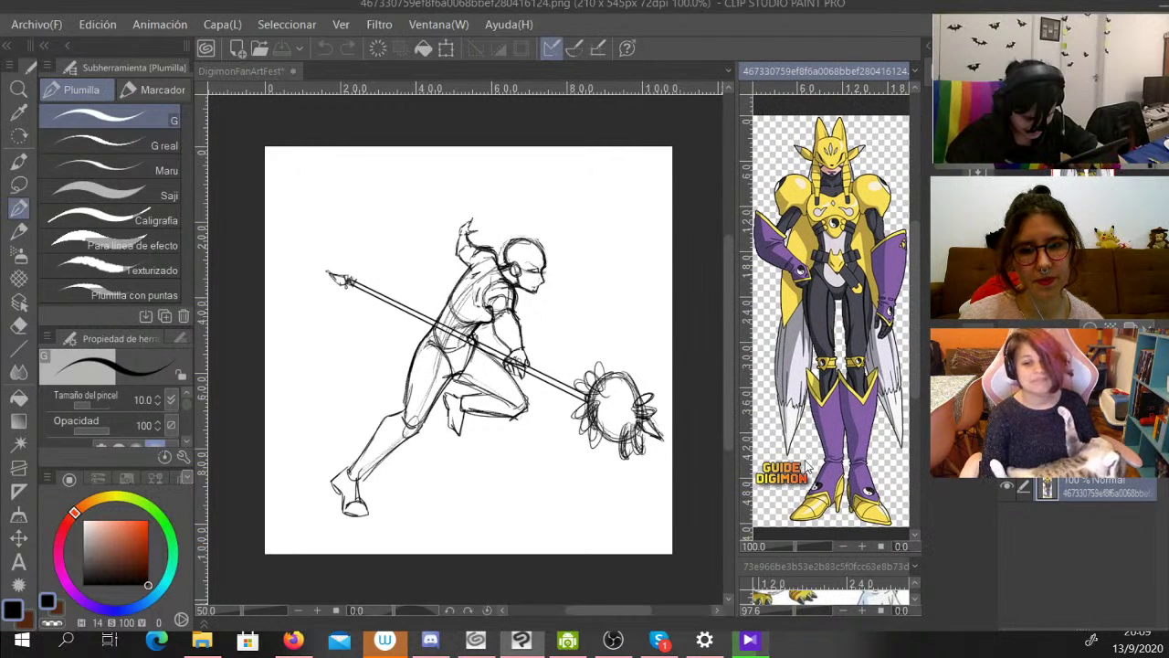
left_click(591, 236)
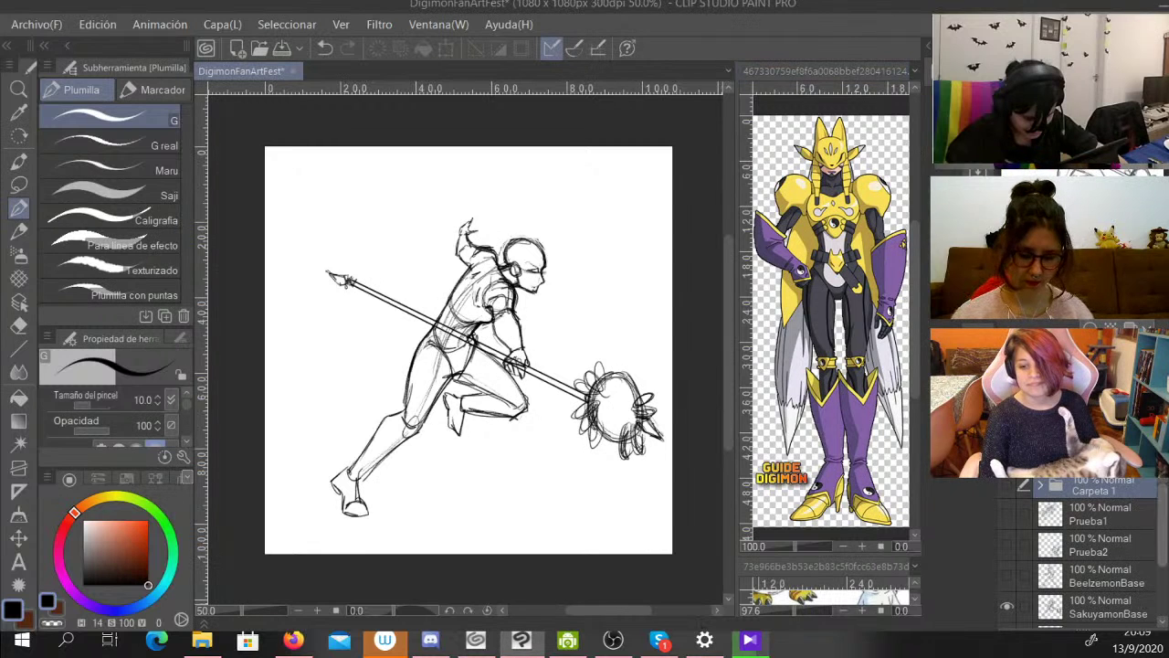
scroll(1096, 557, "down", 1)
left_click(1107, 576)
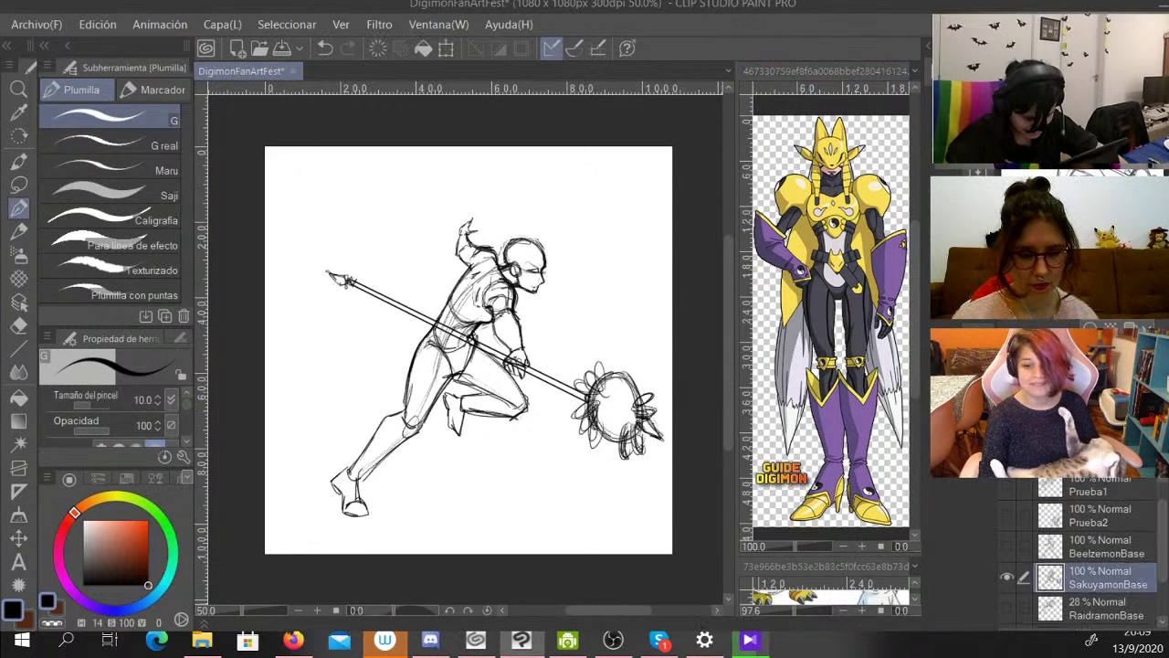
left_click(1093, 397)
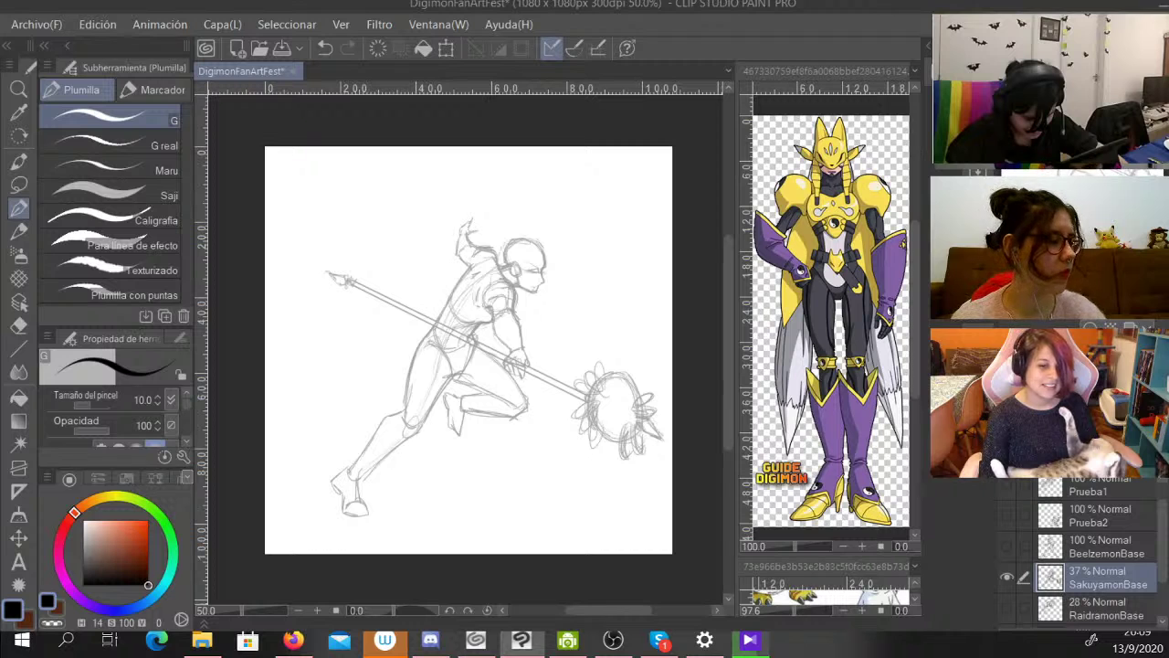
Add a new raster layer directly above the Carpeta 1 folder for Sakuyamon's line art.
left_click_drag(1162, 549, 1161, 532)
left_click(1095, 489)
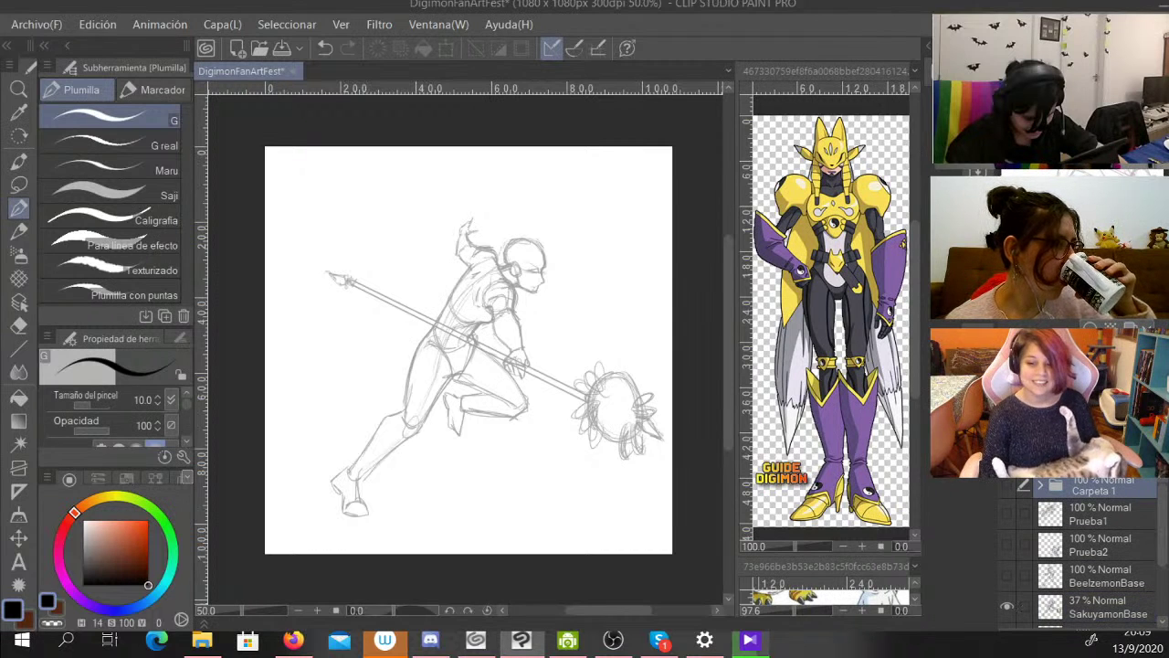
key("ctrl+shift+n")
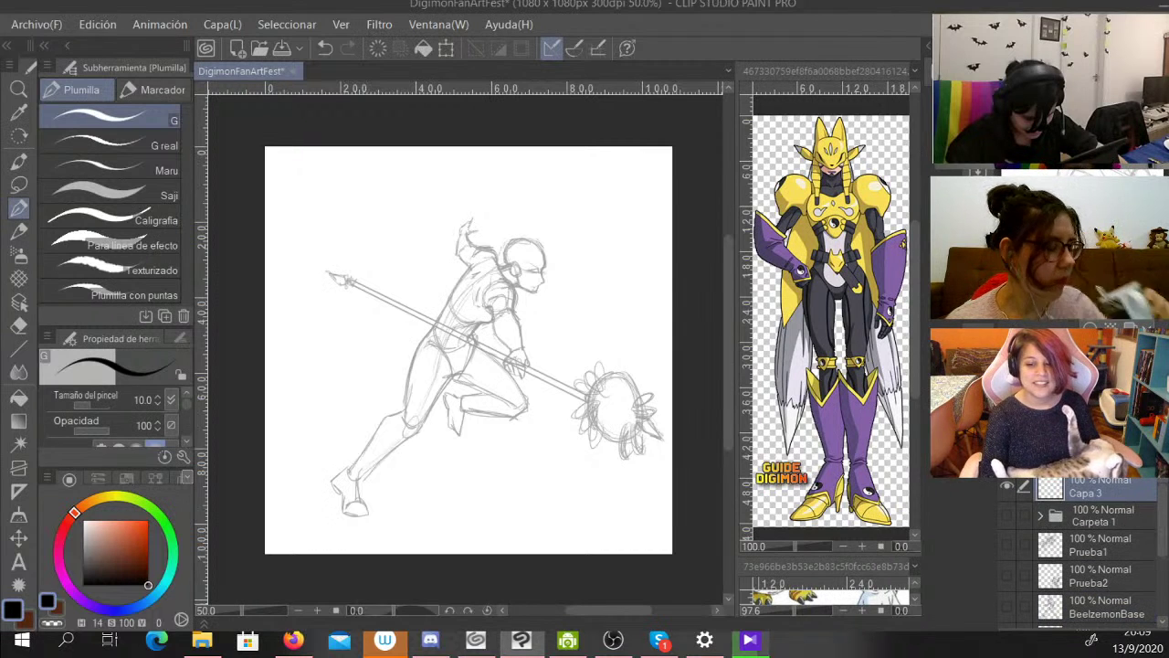
Ink Sakuyamon's face profile, jawline and short neck lines over the sketch with the G pen at size 10.
key("ctrl+plus")
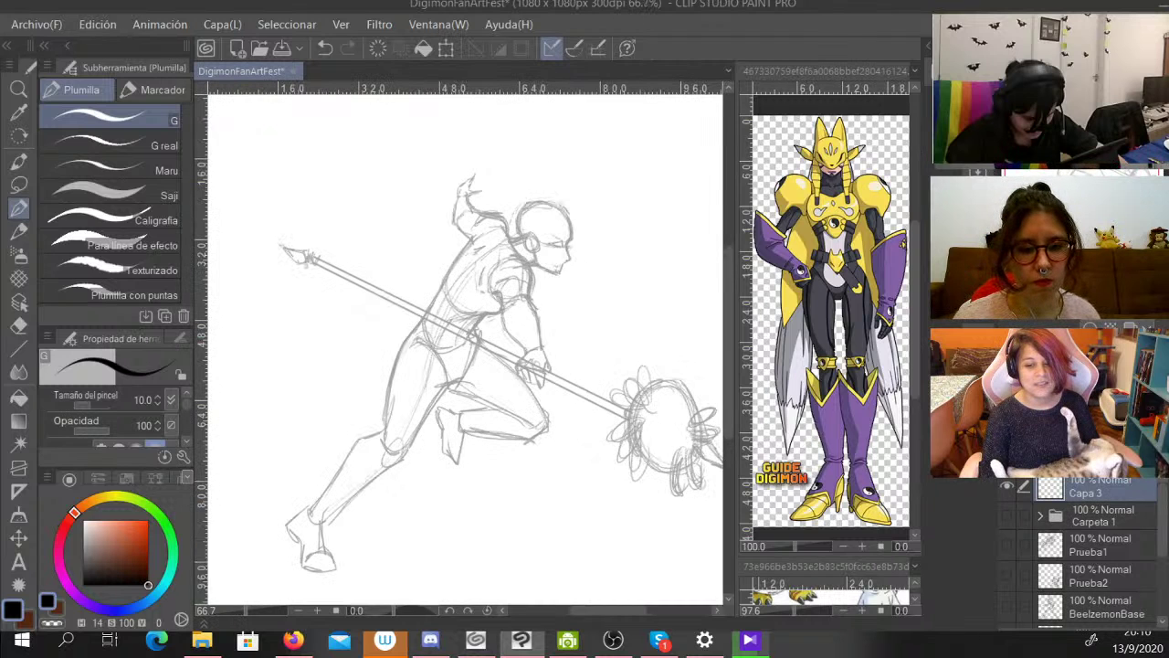
key("ctrl+plus")
left_click_drag(466, 338, 407, 406)
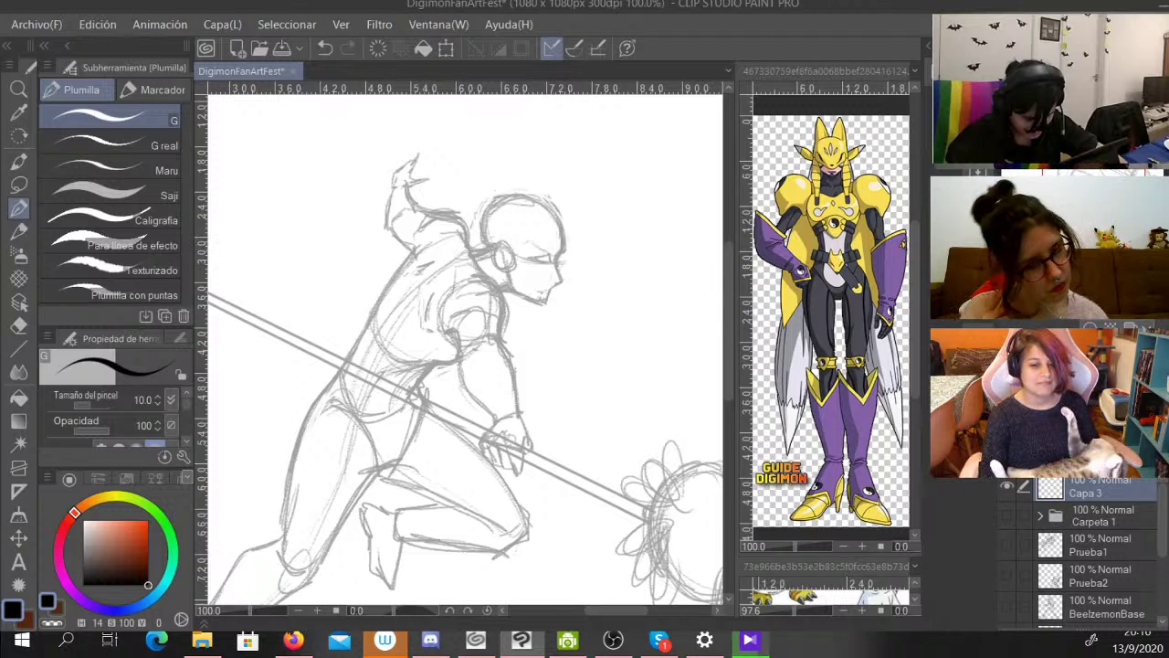
key("ctrl+plus")
mouse_move(609, 165)
left_mouse_down()
mouse_move(599, 214)
mouse_move(610, 237)
mouse_move(574, 283)
left_mouse_up()
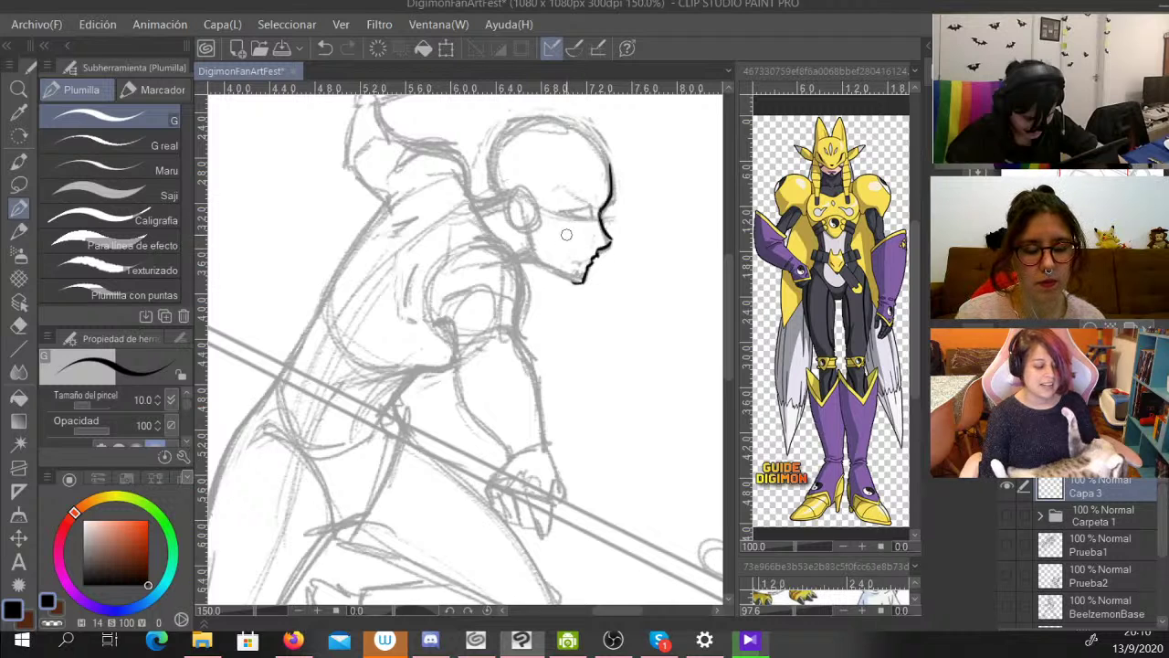
mouse_move(528, 234)
left_mouse_down()
mouse_move(539, 263)
mouse_move(575, 281)
mouse_move(519, 262)
left_mouse_up()
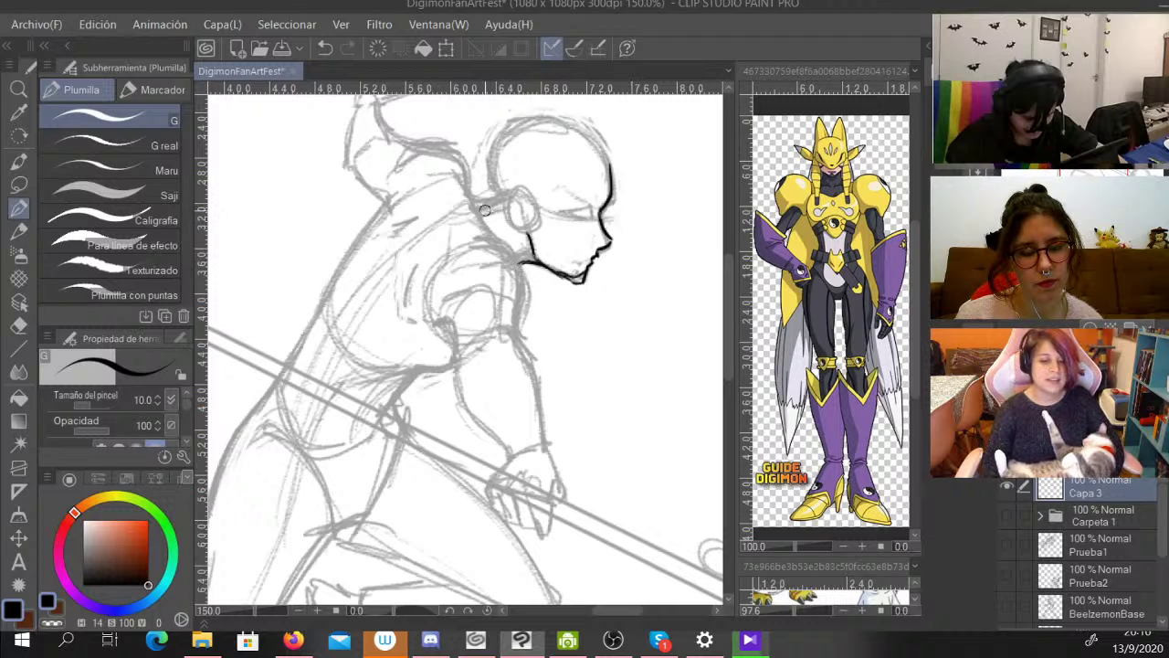
left_click_drag(473, 207, 500, 203)
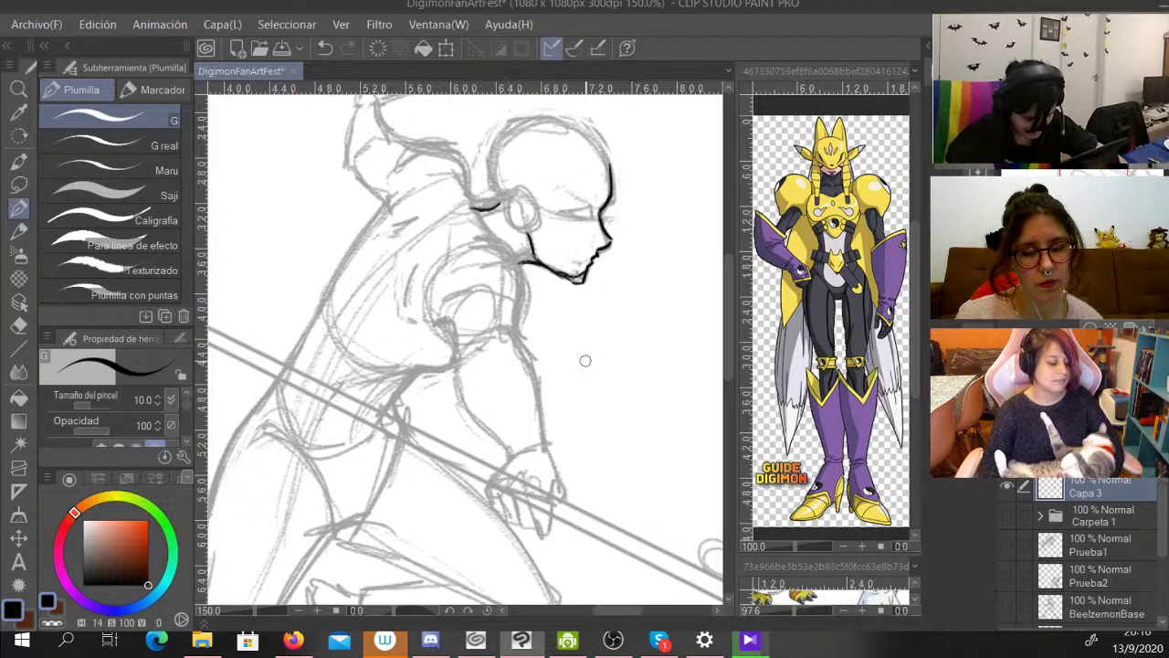
Ink the pointed fox mask over the face, with its lower edge, snout tip and curved front outline up to the forehead.
scroll(603, 301, "up", 4)
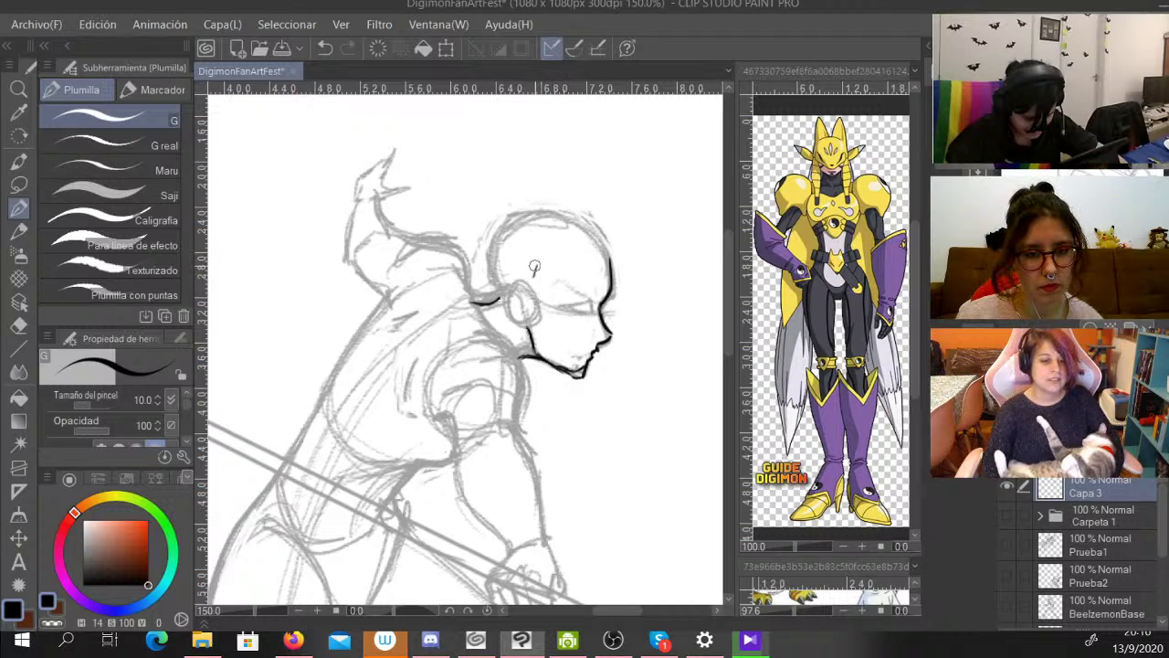
mouse_move(536, 266)
left_mouse_down()
mouse_move(542, 312)
mouse_move(531, 299)
mouse_move(577, 324)
mouse_move(549, 315)
mouse_move(629, 329)
mouse_move(599, 235)
mouse_move(561, 216)
left_mouse_up()
left_click_drag(622, 275, 561, 214)
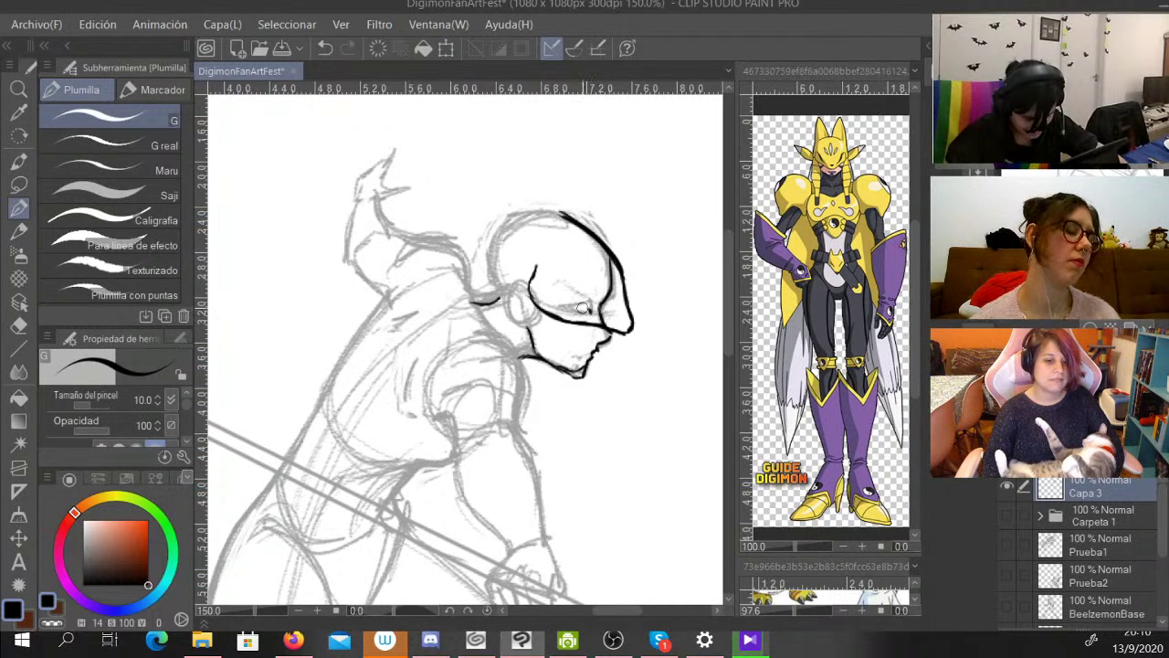
Ink the narrowed eye inside the mask with the G pen, following the sketch.
left_click_drag(556, 293, 594, 313)
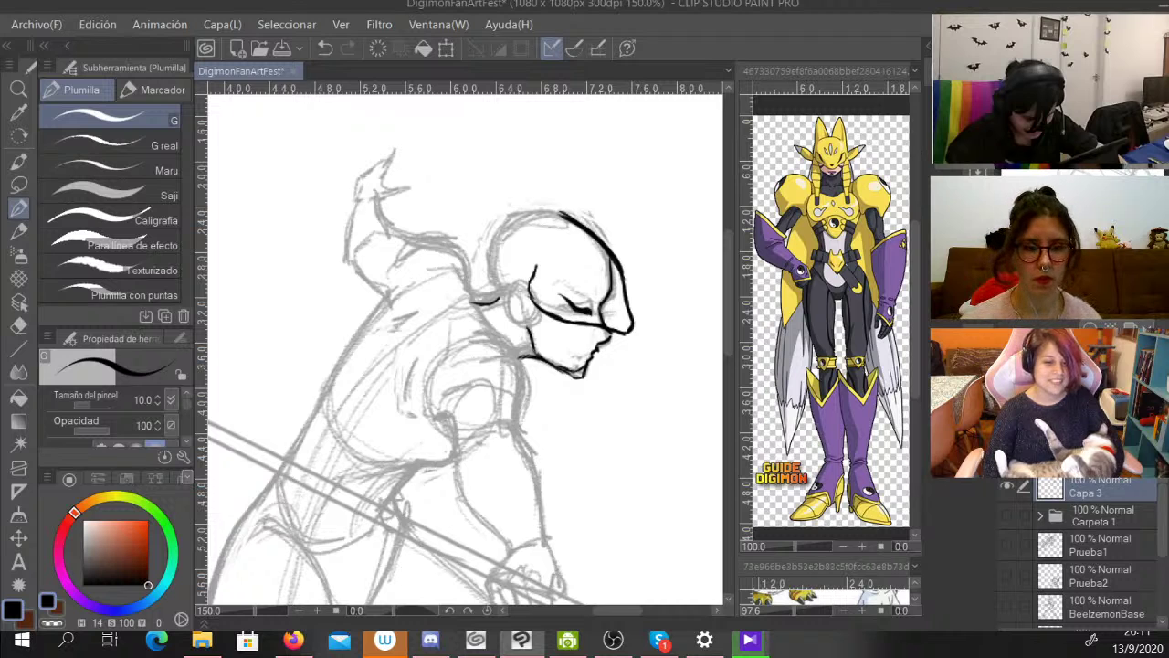
key("ctrl+minus")
key("ctrl+minus")
mouse_move(466, 384)
left_mouse_down()
mouse_move(496, 349)
mouse_move(504, 298)
mouse_move(490, 294)
left_mouse_up()
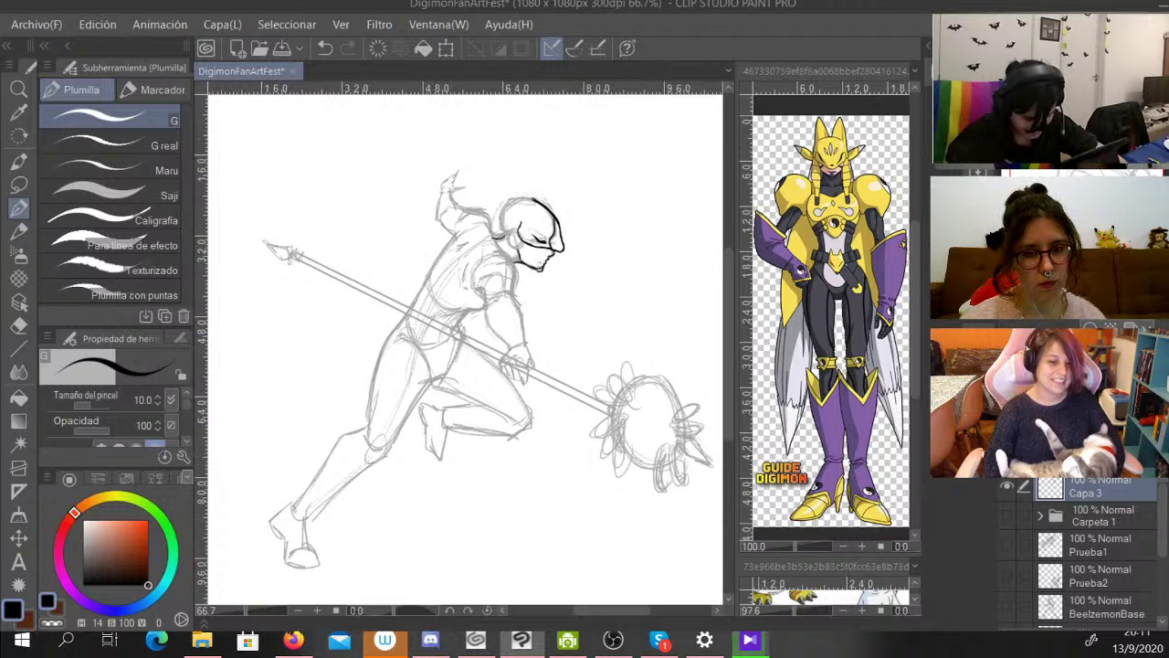
Ink the front edge and curved, tapering end of the hair lock hanging from the side of the mask.
key("ctrl+plus")
key("ctrl+plus")
key("ctrl+plus")
mouse_move(530, 274)
left_mouse_down()
mouse_move(379, 453)
mouse_move(385, 500)
left_mouse_up()
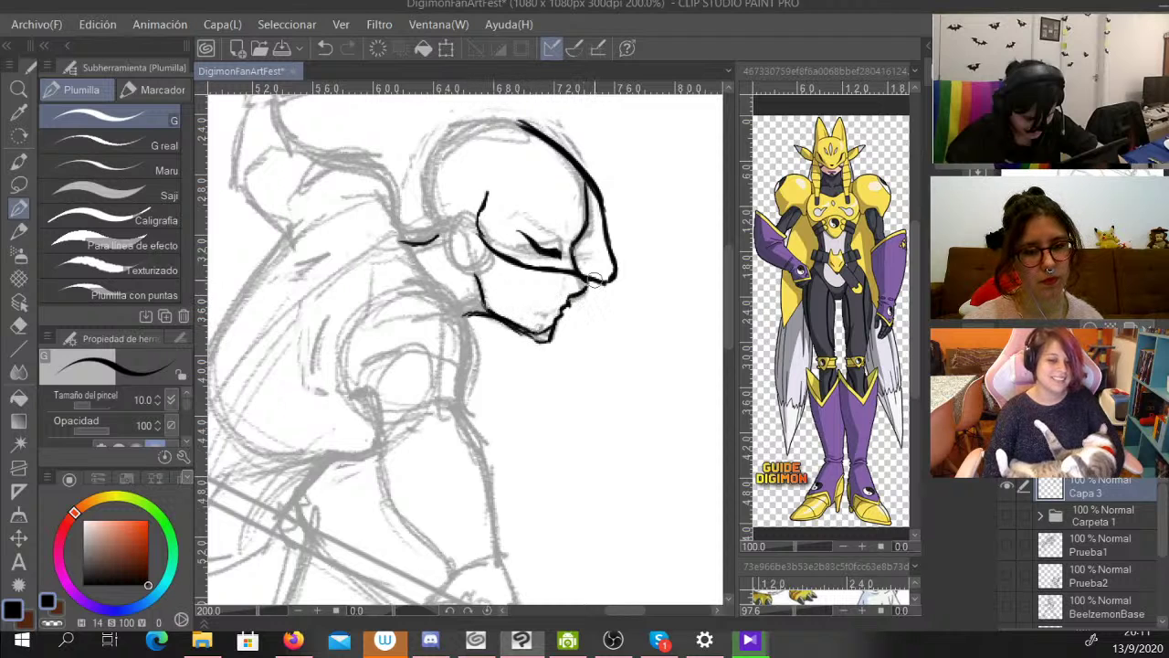
scroll(464, 347, "up", 3)
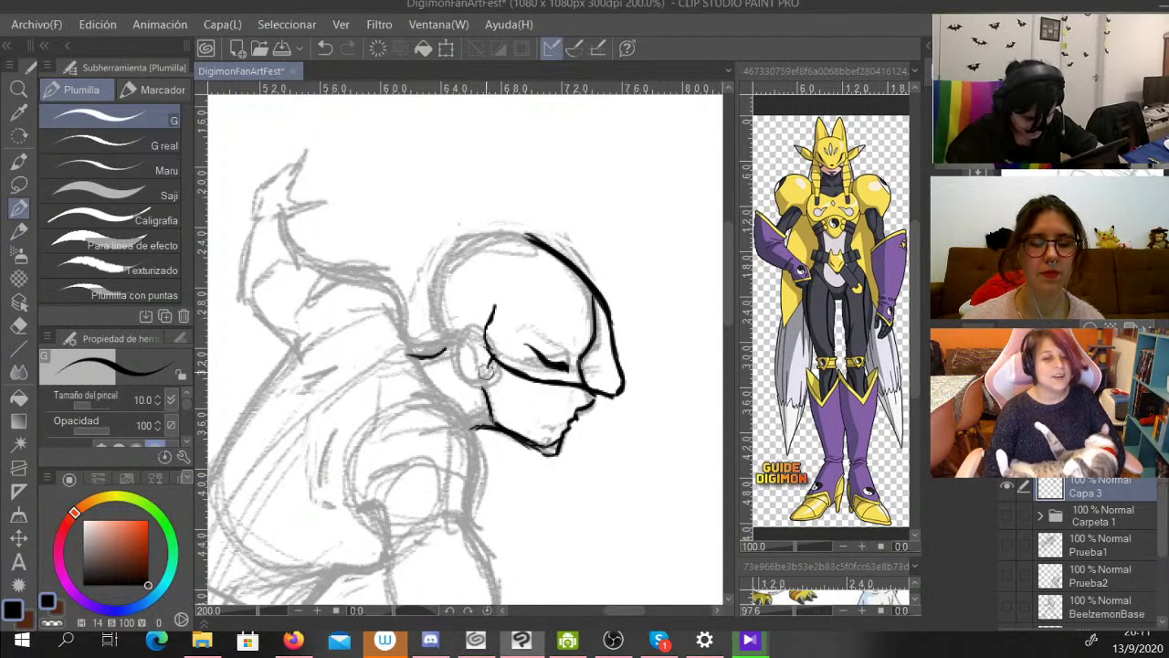
mouse_move(485, 369)
left_mouse_down()
mouse_move(479, 419)
mouse_move(481, 393)
mouse_move(493, 446)
mouse_move(481, 417)
mouse_move(523, 487)
mouse_move(503, 461)
mouse_move(529, 542)
mouse_move(518, 514)
mouse_move(472, 476)
left_mouse_up()
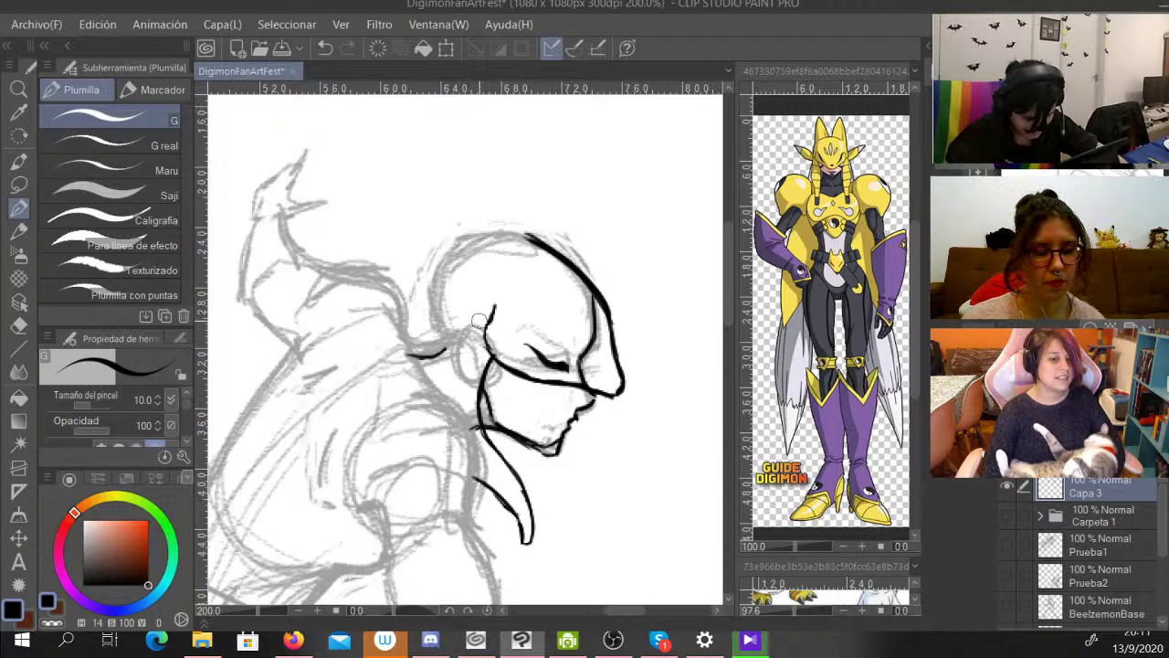
Ink the back edge of the hair lock, slim its line with transparent colour, and add bands across the lock.
left_click_drag(482, 317, 463, 355)
mouse_move(457, 356)
left_mouse_down()
mouse_move(480, 322)
mouse_move(443, 395)
left_mouse_up()
key("c")
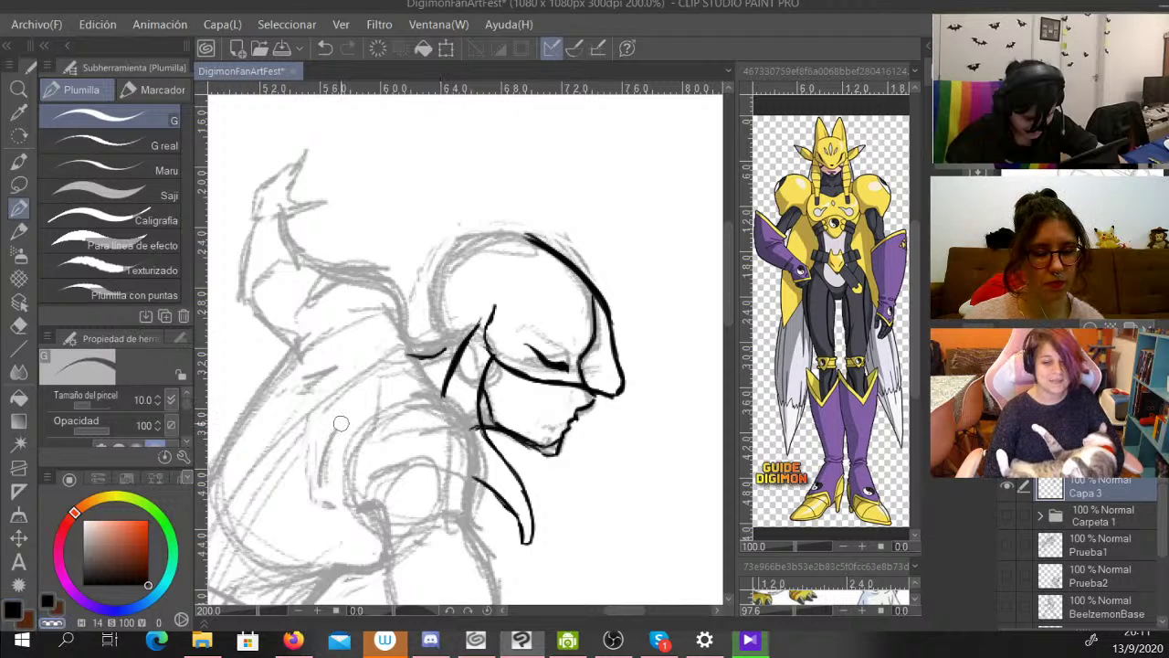
left_click_drag(483, 327, 454, 392)
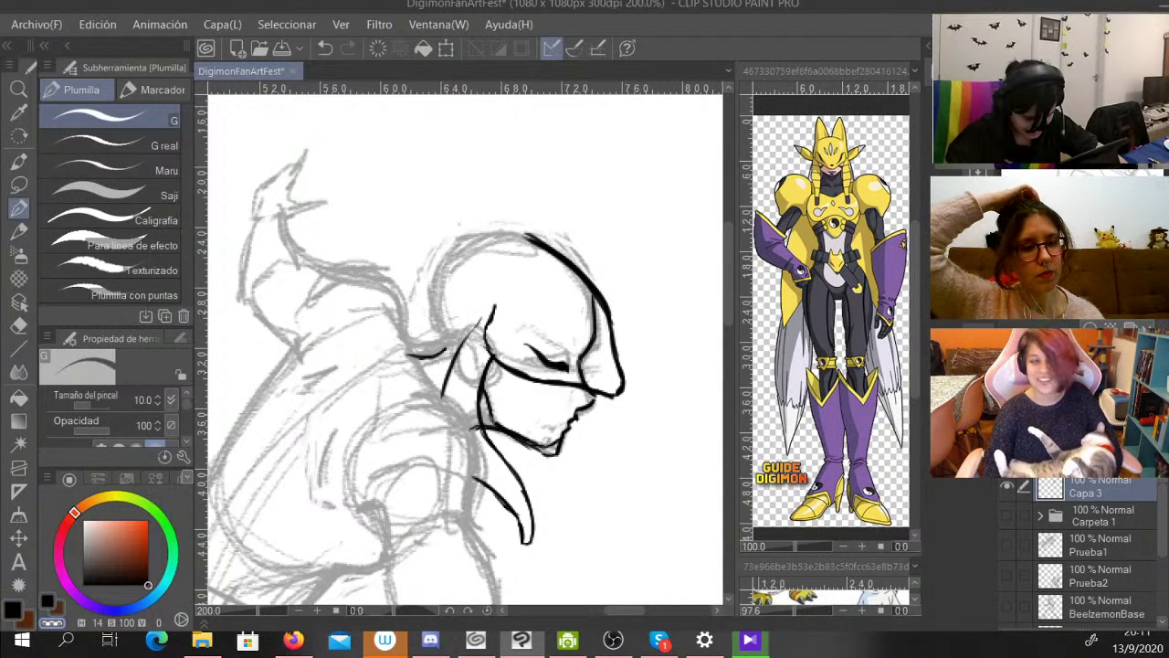
key("c")
left_click_drag(481, 320, 440, 398)
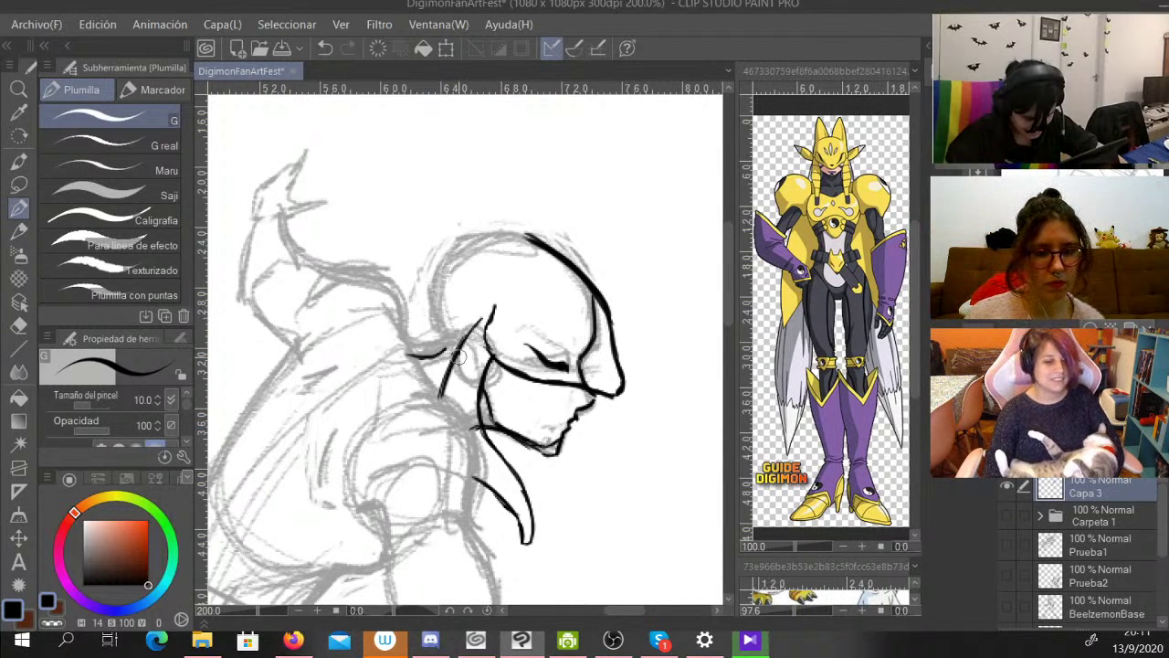
mouse_move(456, 357)
left_mouse_down()
mouse_move(486, 375)
mouse_move(488, 360)
mouse_move(490, 374)
mouse_move(454, 355)
mouse_move(470, 332)
mouse_move(442, 392)
mouse_move(479, 401)
mouse_move(486, 374)
mouse_move(475, 433)
mouse_move(501, 451)
mouse_move(507, 465)
mouse_move(492, 466)
mouse_move(512, 472)
mouse_move(526, 499)
mouse_move(509, 503)
mouse_move(539, 523)
left_mouse_up()
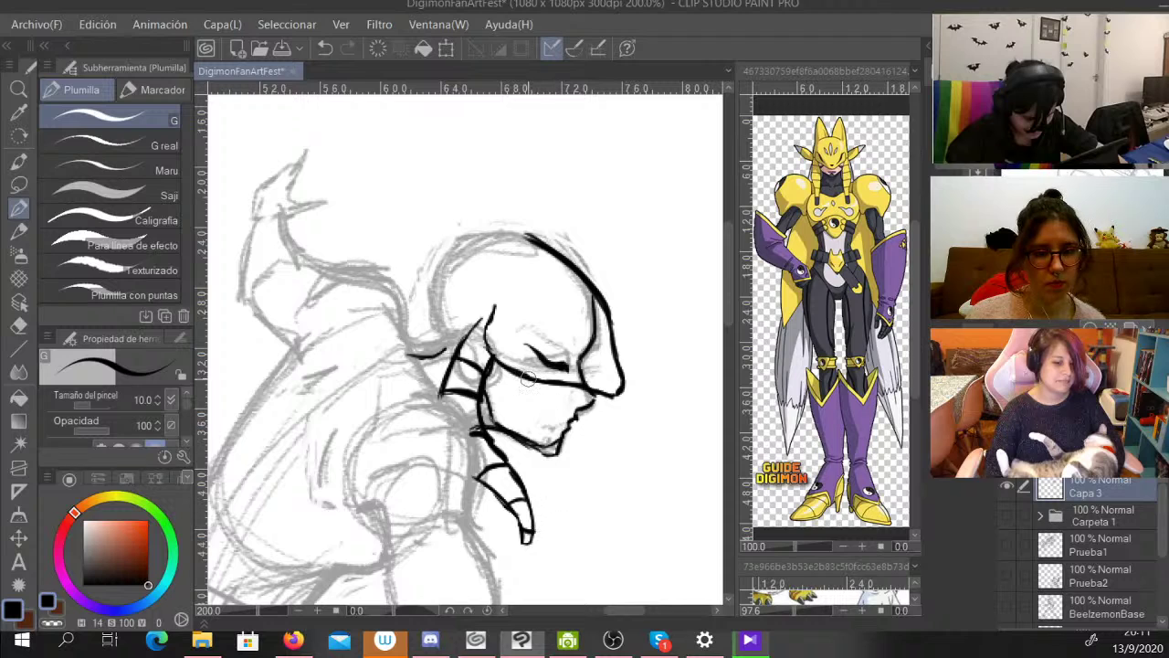
Clean up the mask's rear point and ink a tall pointed ear with an inner line on top of the head.
left_click(53, 622)
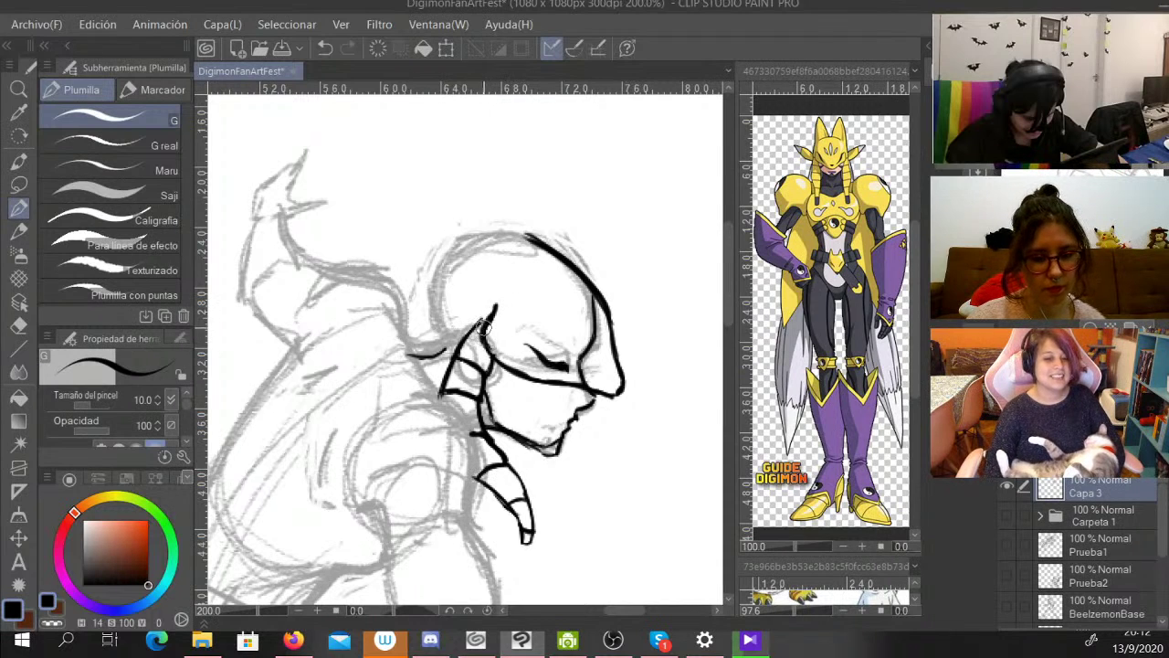
left_click_drag(484, 324, 517, 366)
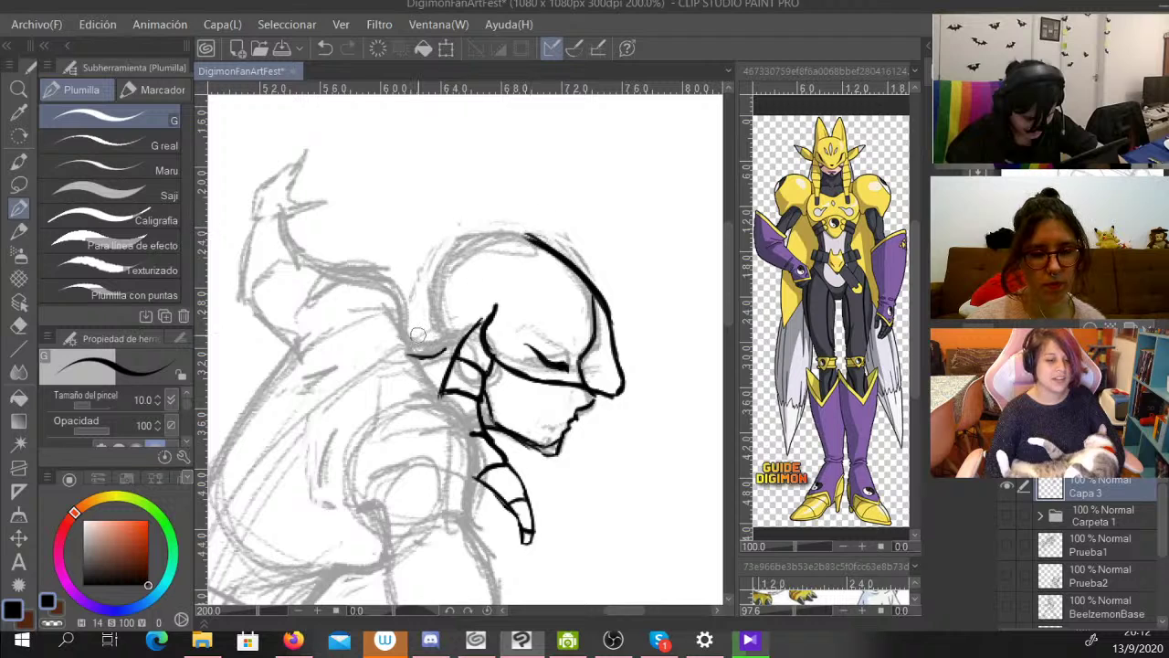
mouse_move(526, 239)
left_mouse_down()
mouse_move(470, 131)
mouse_move(450, 270)
left_mouse_up()
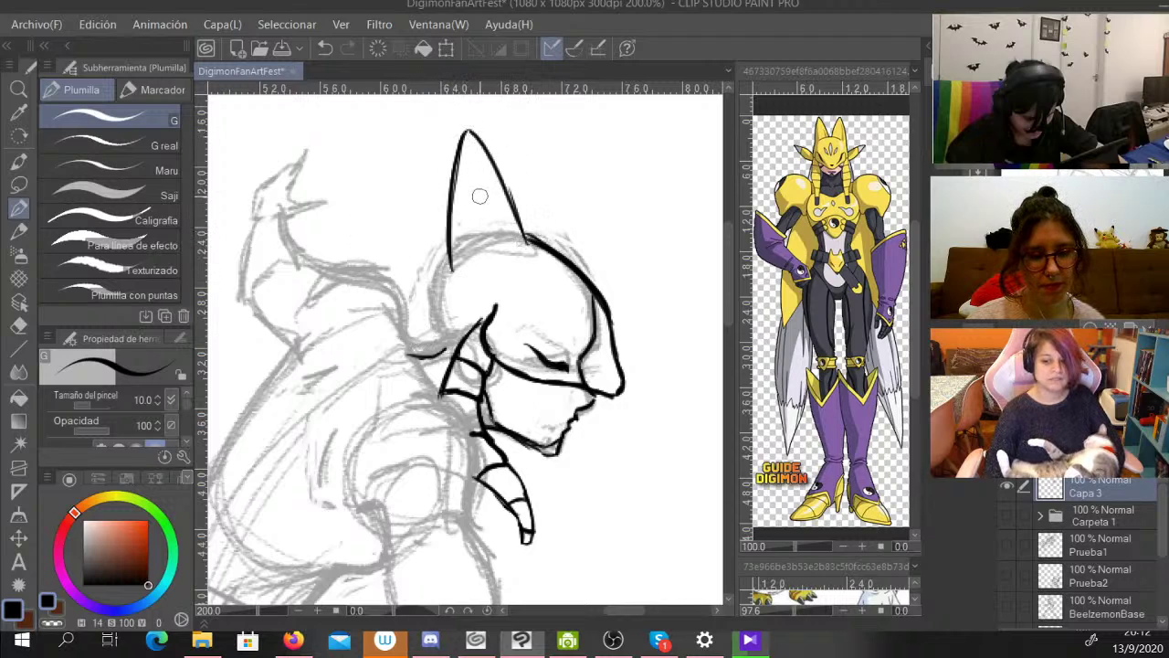
left_click_drag(463, 188, 465, 263)
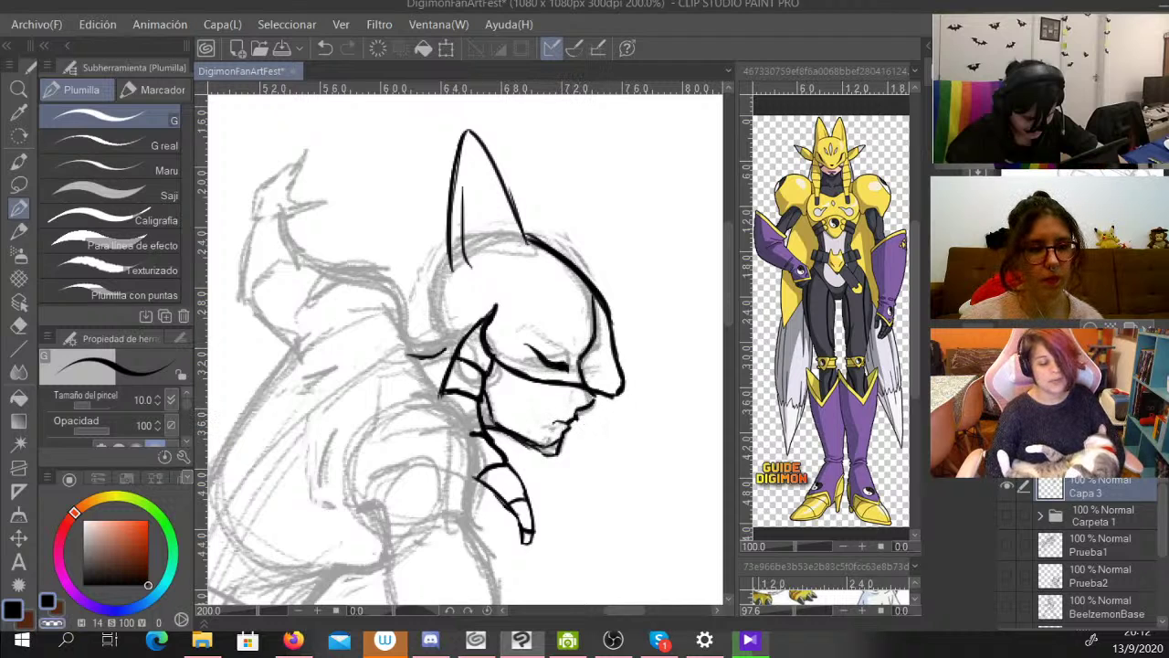
Erase the curved line running down the mask's snout with transparent colour and return to the black drawing colour.
key("c")
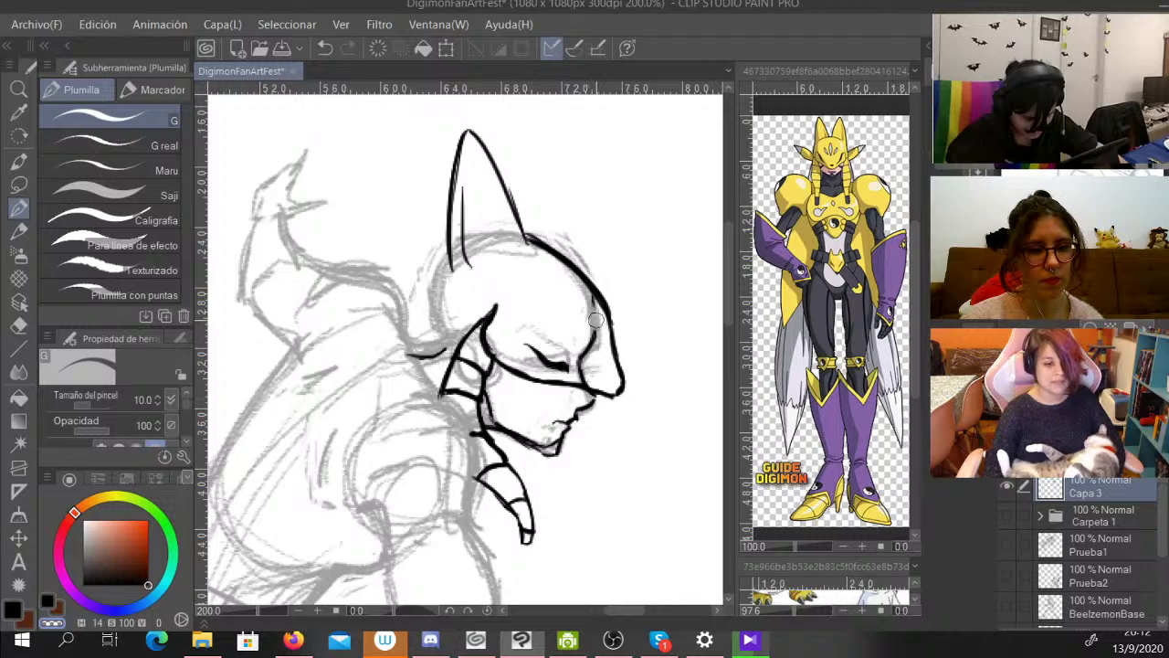
mouse_move(589, 345)
left_mouse_down()
mouse_move(585, 377)
mouse_move(612, 389)
left_mouse_up()
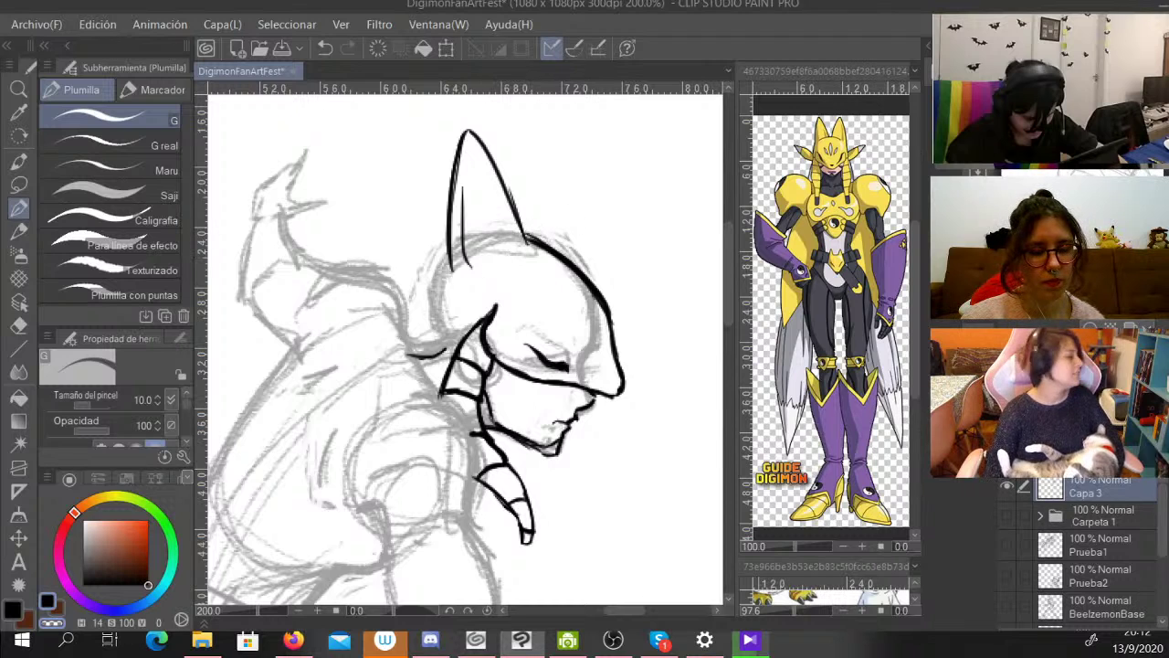
key("c")
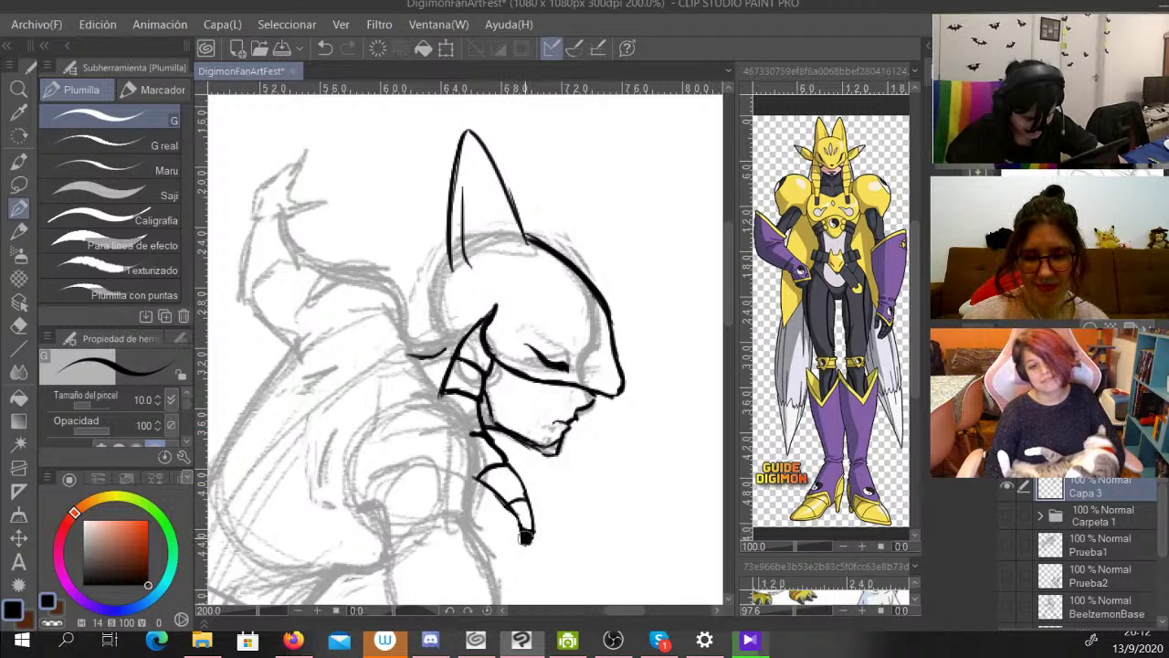
Thicken the jaw and cheek shadow in solid black and ink the markings on the mask's forehead.
mouse_move(553, 448)
left_mouse_down()
mouse_move(507, 448)
mouse_move(537, 448)
mouse_move(493, 405)
mouse_move(504, 419)
mouse_move(489, 416)
mouse_move(484, 393)
mouse_move(491, 423)
left_mouse_up()
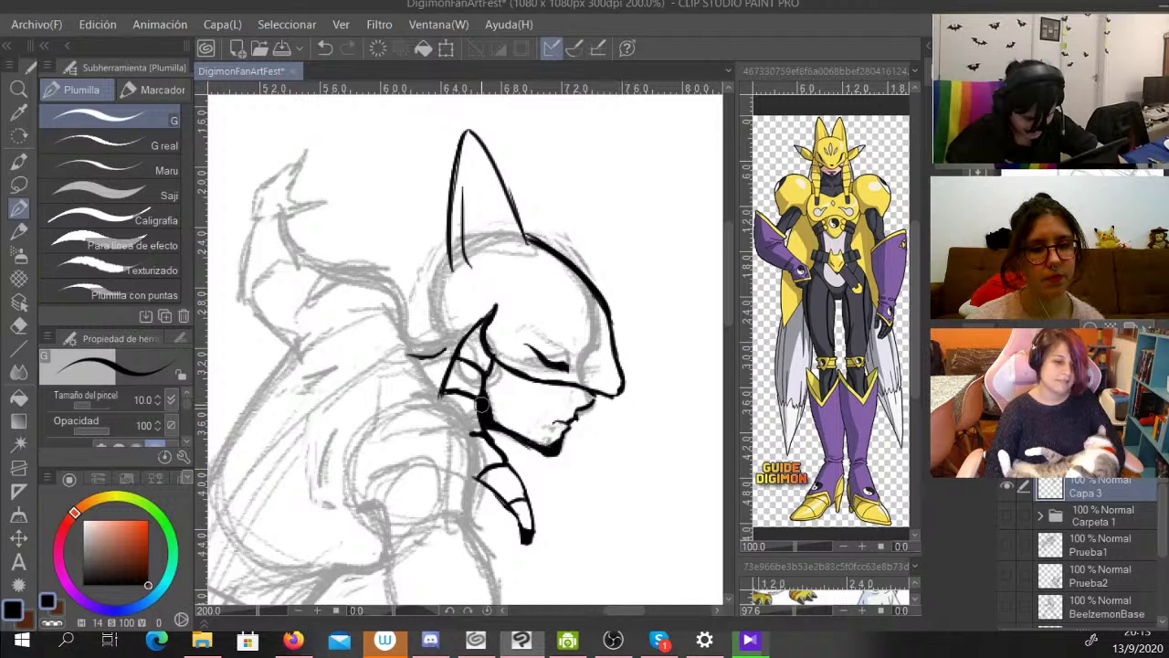
left_click_drag(482, 379, 492, 413)
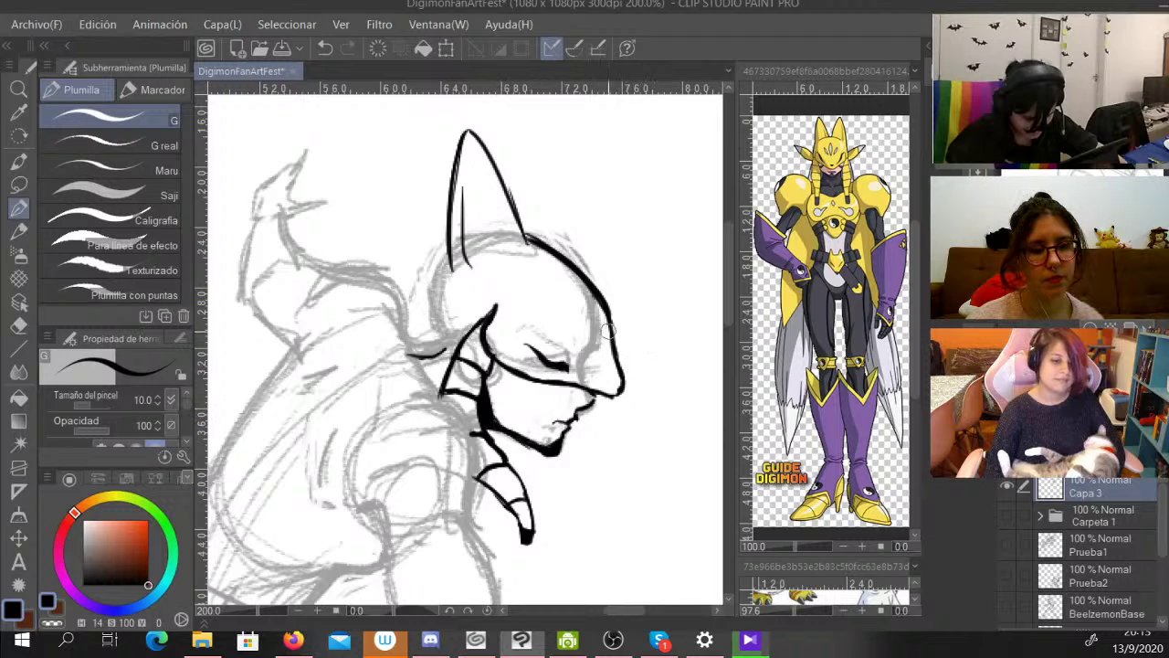
left_click_drag(567, 319, 597, 341)
left_click_drag(597, 297, 609, 338)
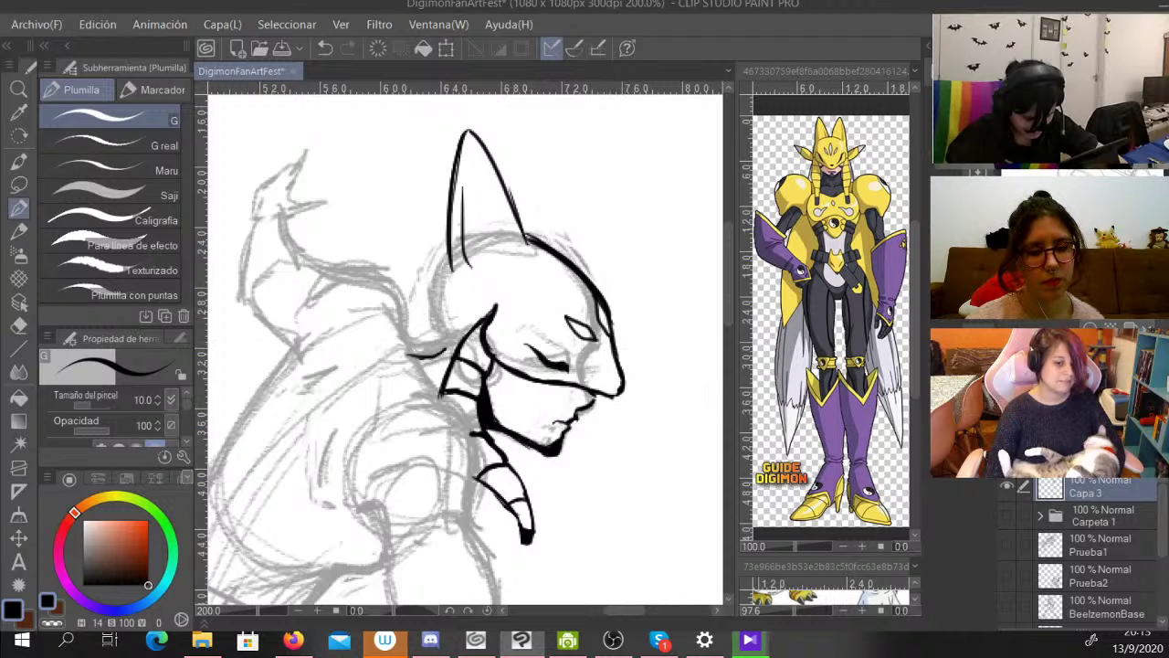
Ink the rounded shoulder armour with its lower opening, plus the collar line running towards the neck.
key("ctrl+minus")
mouse_move(439, 521)
left_mouse_down()
mouse_move(561, 126)
mouse_move(522, 314)
mouse_move(478, 384)
left_mouse_up()
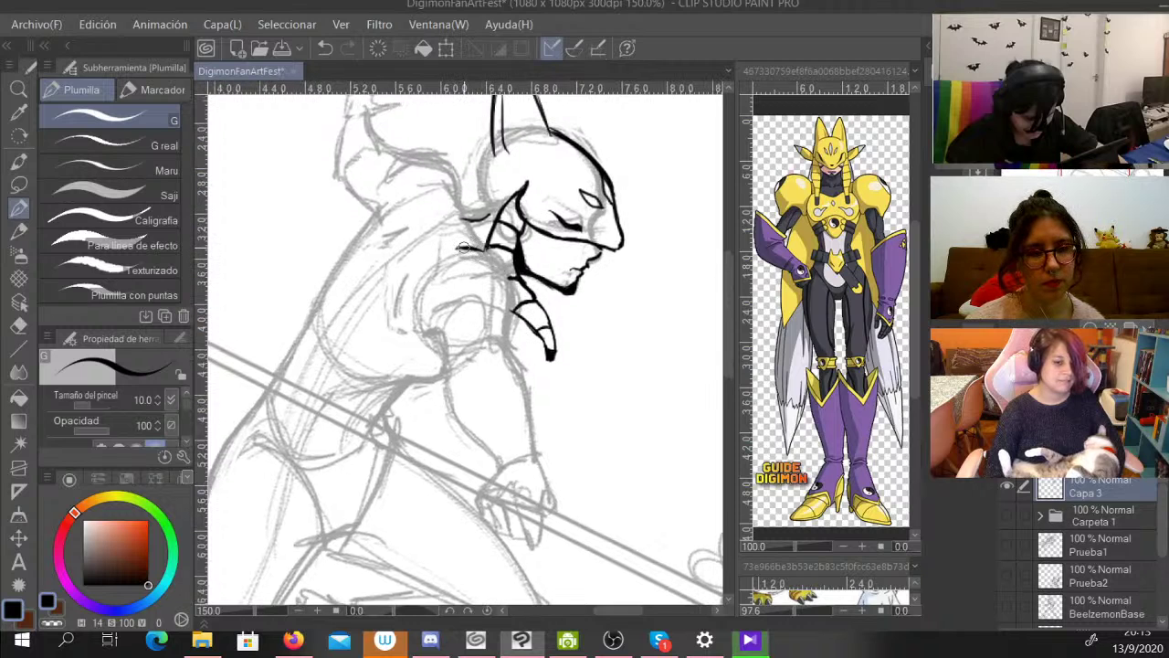
left_click_drag(461, 245, 514, 284)
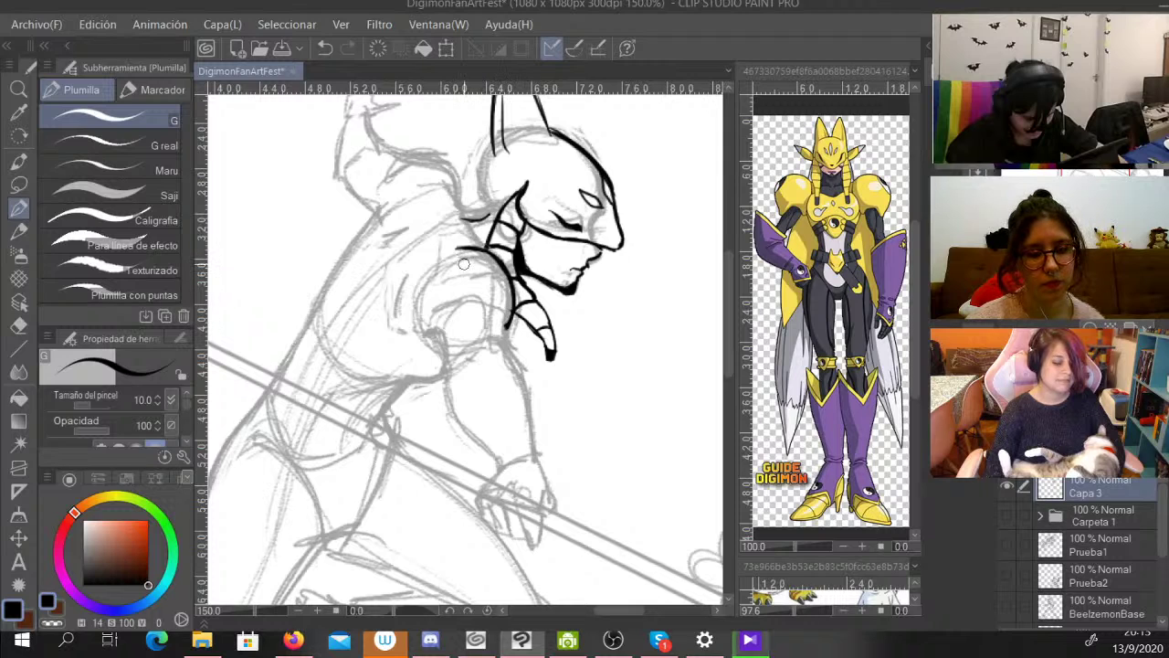
mouse_move(495, 324)
left_mouse_down()
mouse_move(469, 312)
mouse_move(434, 339)
mouse_move(412, 322)
mouse_move(421, 276)
mouse_move(454, 244)
mouse_move(423, 278)
mouse_move(481, 251)
left_mouse_up()
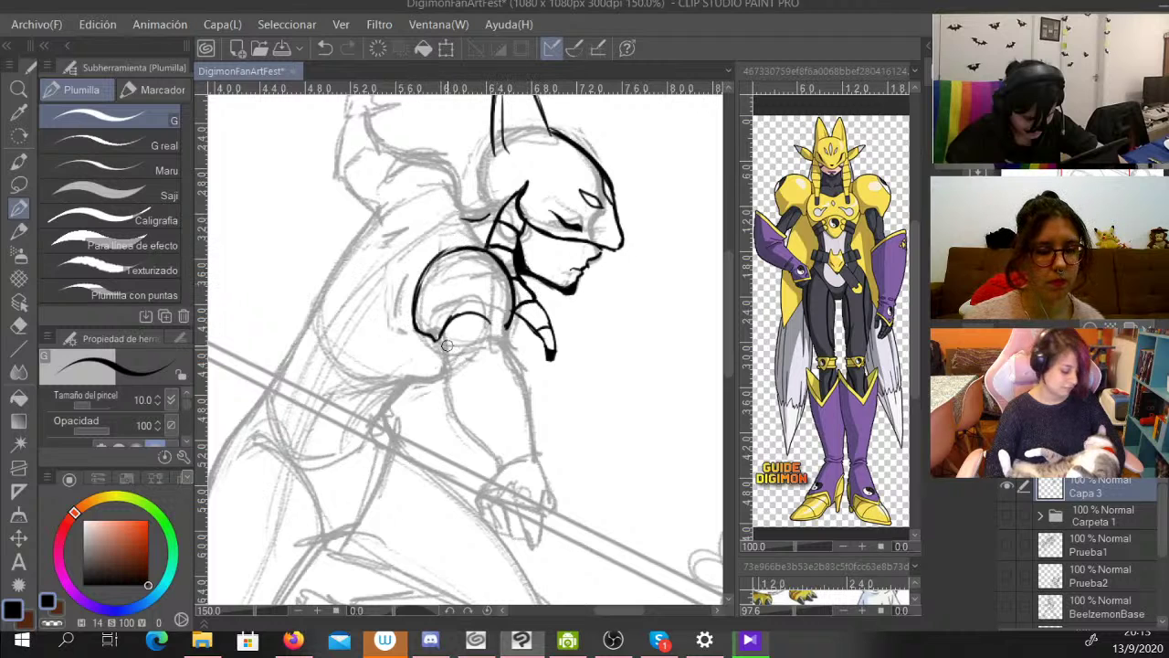
Ink the short section of upper arm emerging beneath the shoulder armour.
left_click_drag(438, 338, 452, 366)
left_click_drag(468, 313, 450, 388)
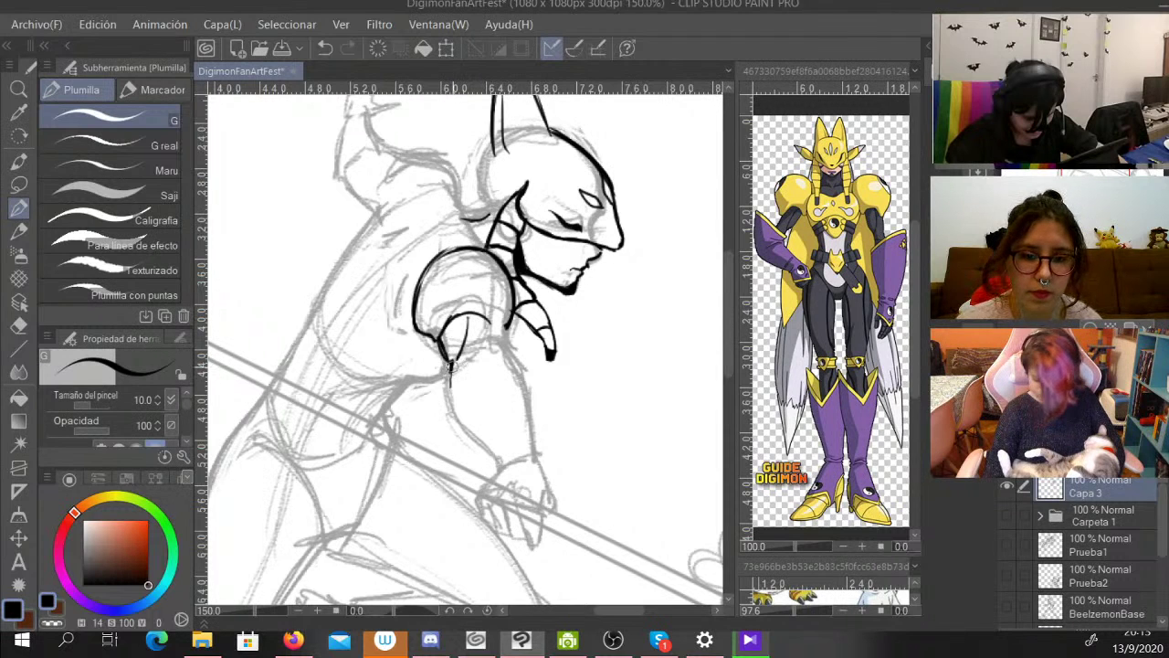
left_click_drag(493, 328, 511, 357)
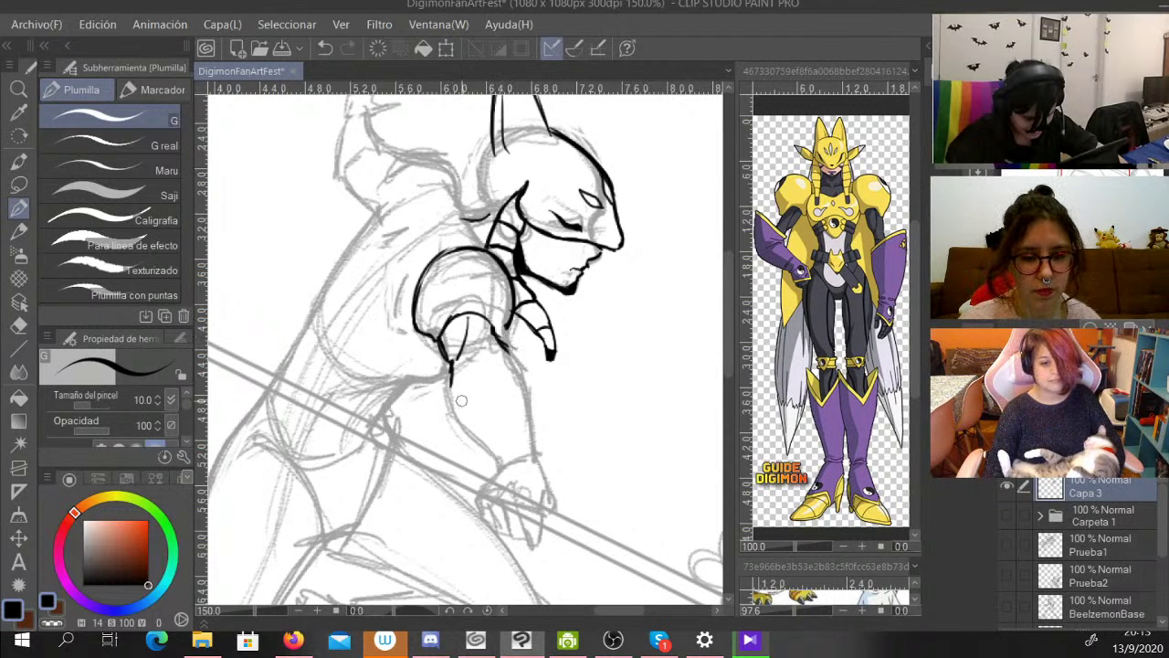
Ink the outline of the forearm gauntlet, with both sides tapering towards the wrist and a curved upper rim.
mouse_move(442, 421)
left_mouse_down()
mouse_move(491, 349)
mouse_move(527, 347)
mouse_move(540, 454)
left_mouse_up()
mouse_move(441, 417)
left_mouse_down()
mouse_move(501, 465)
mouse_move(461, 365)
mouse_move(446, 419)
mouse_move(480, 359)
left_mouse_up()
mouse_move(446, 394)
left_mouse_down()
mouse_move(512, 352)
mouse_move(461, 364)
mouse_move(527, 357)
left_mouse_up()
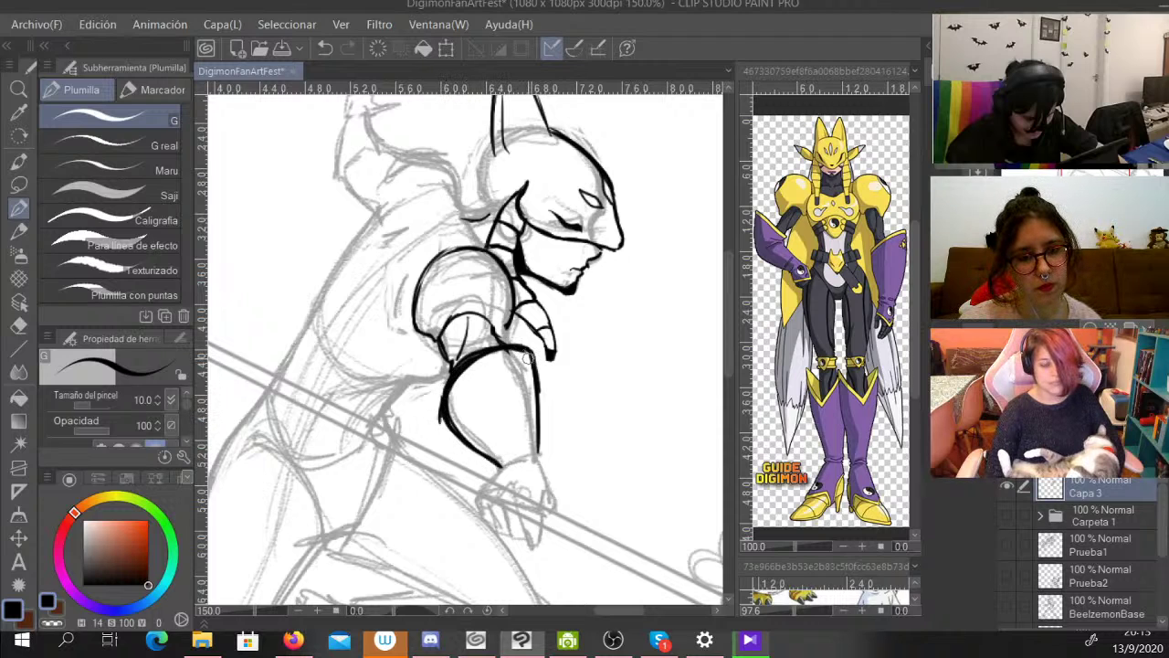
Slim the gauntlet's inner-side outline with transparent colour, undo the last correction, and restroke the edge below the elbow.
left_click(52, 622)
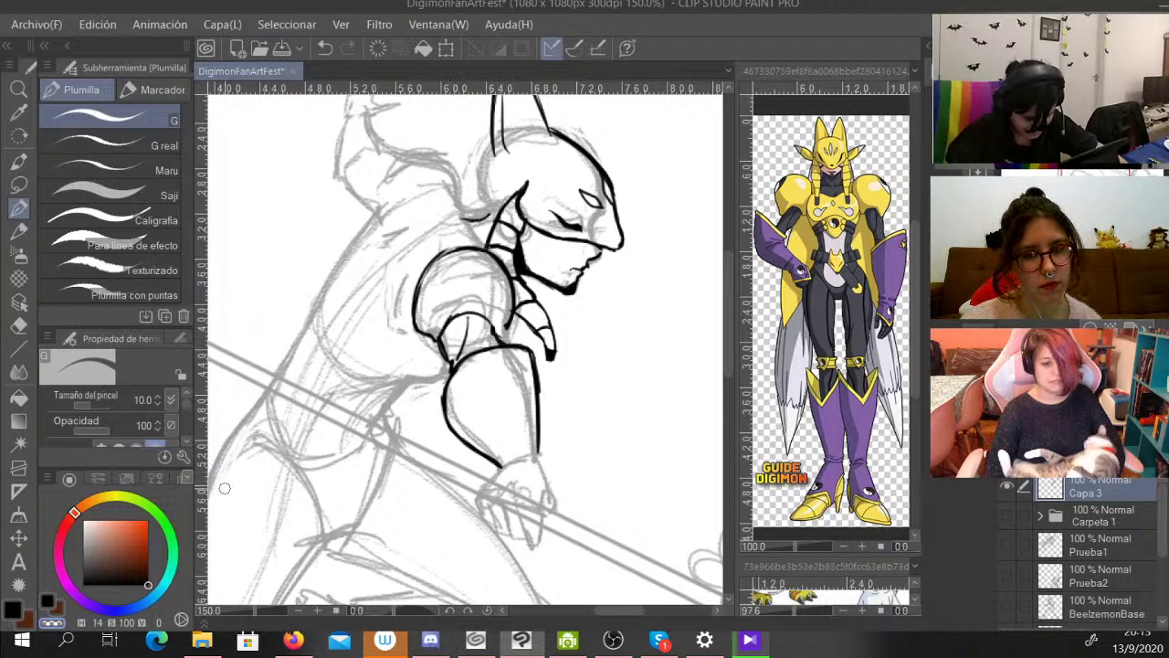
key("c")
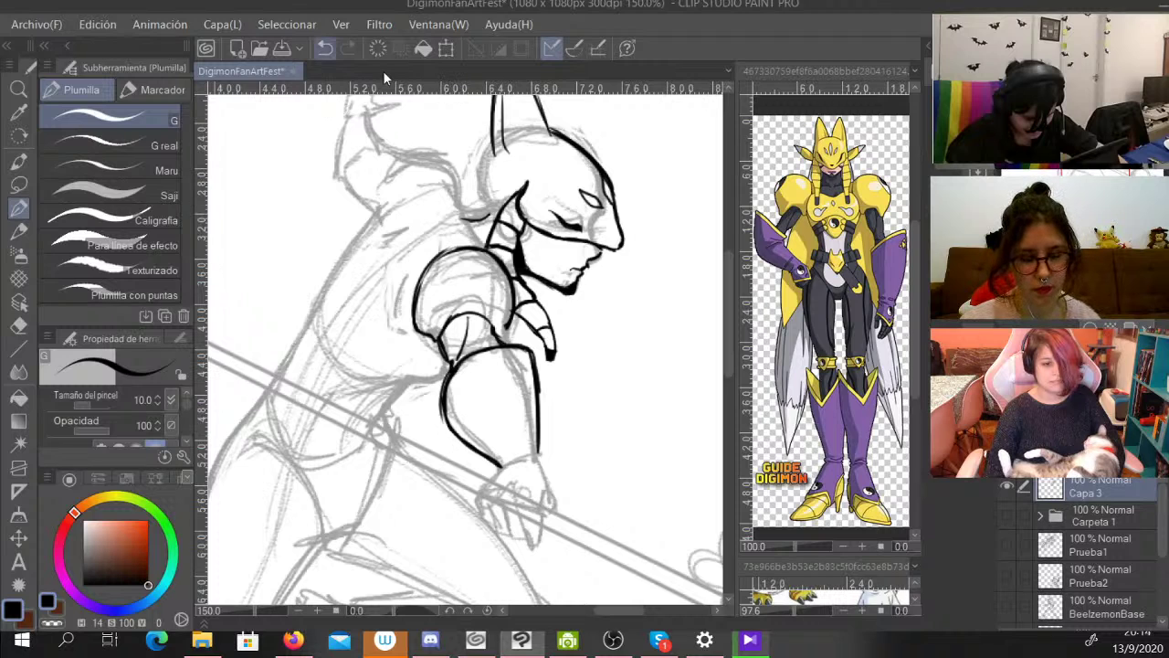
key("ctrl+z")
left_click_drag(459, 358, 444, 398)
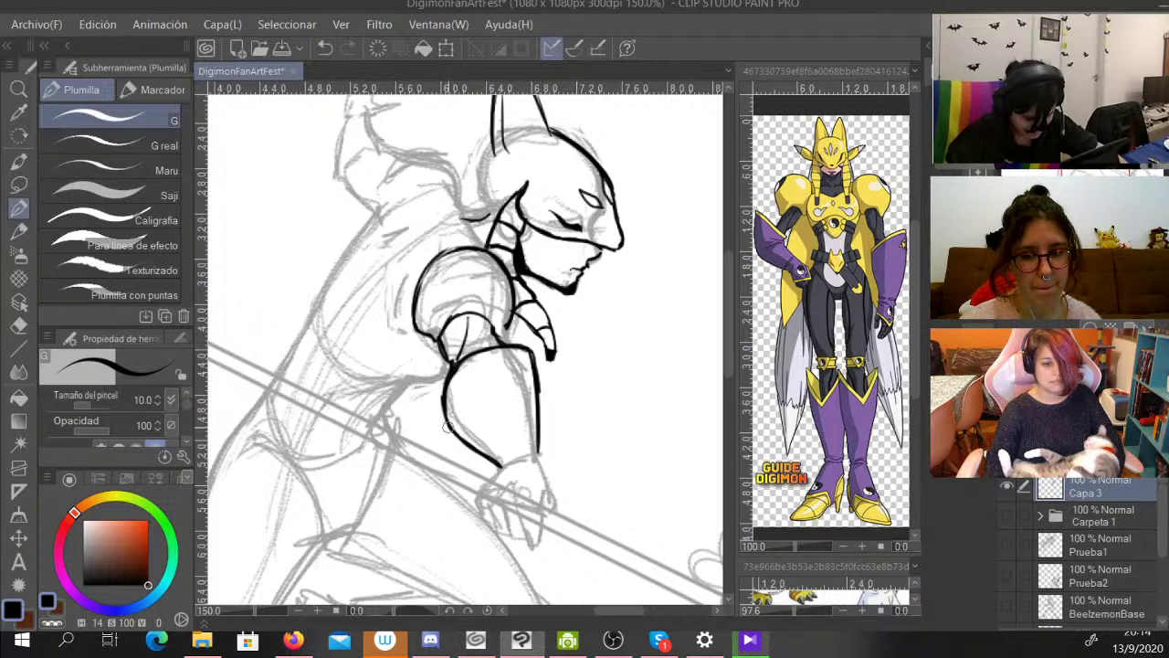
Add a second line along the gauntlet's upper rim and ink its flared edge at the wrist.
key("c")
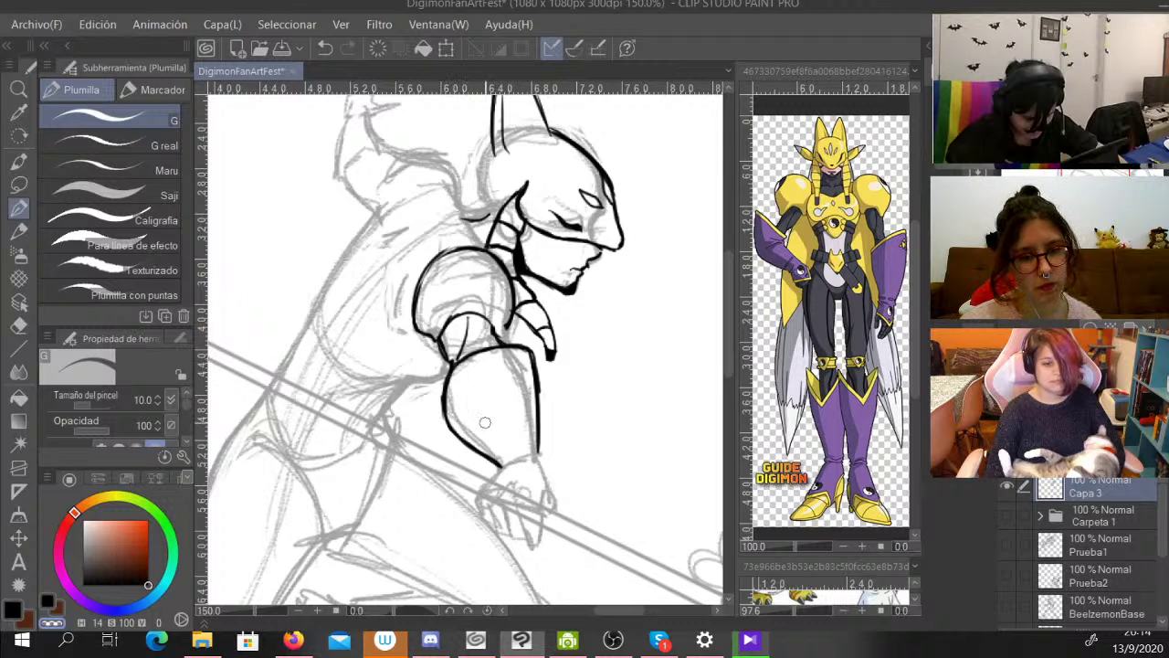
key("x")
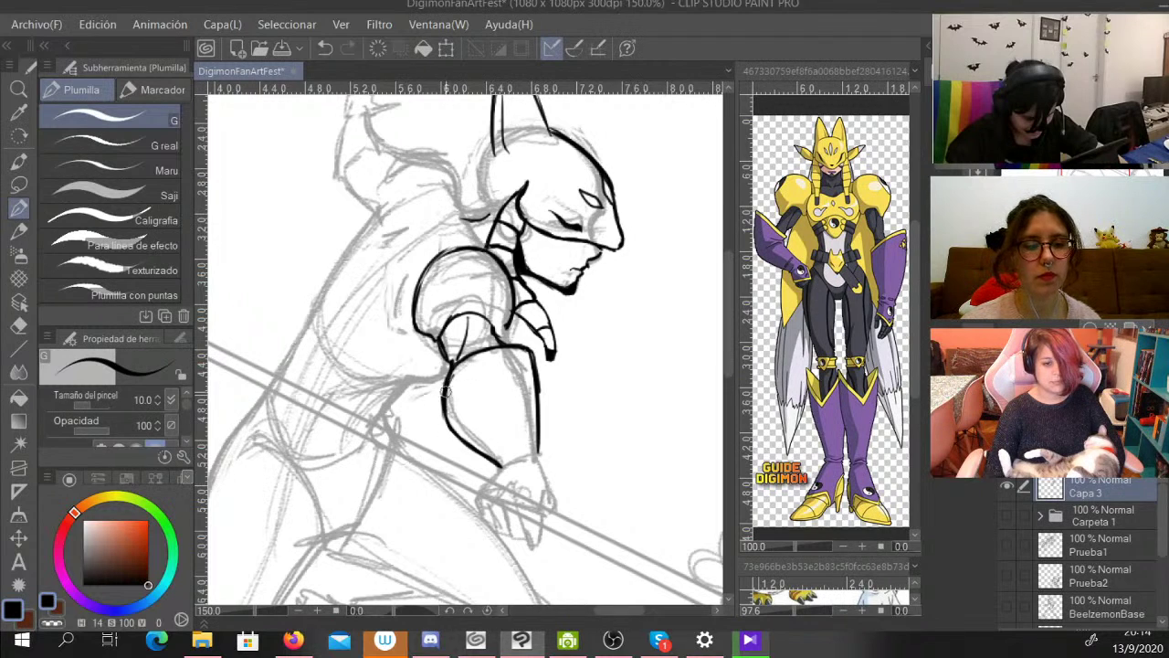
left_click_drag(466, 363, 527, 358)
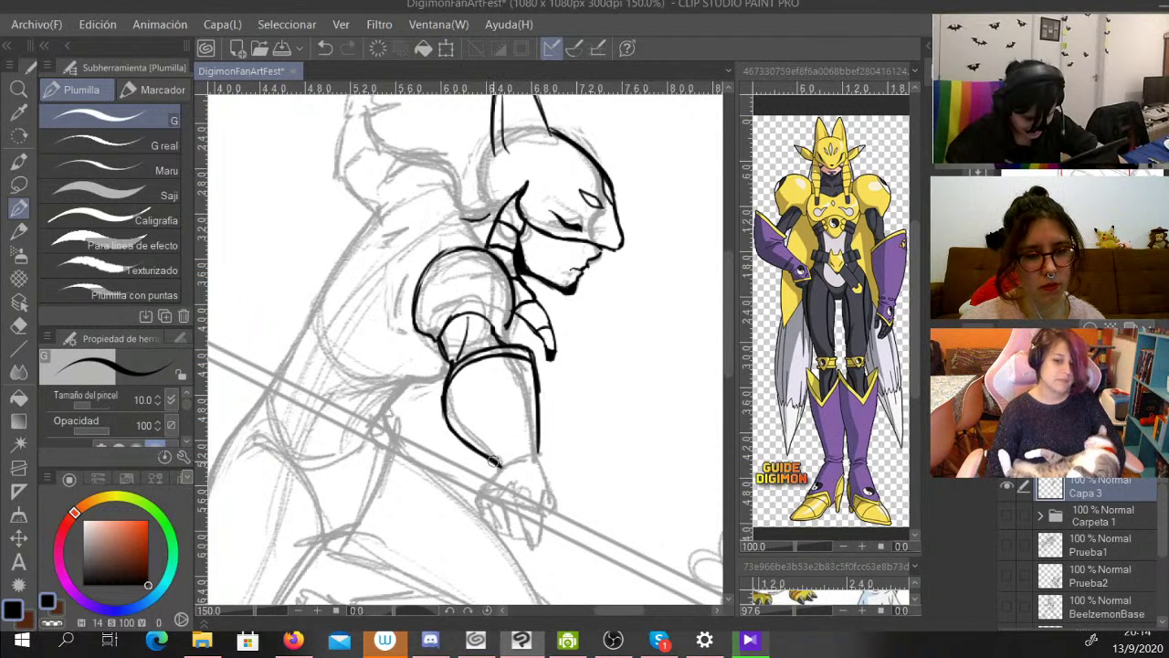
left_click_drag(499, 468, 535, 462)
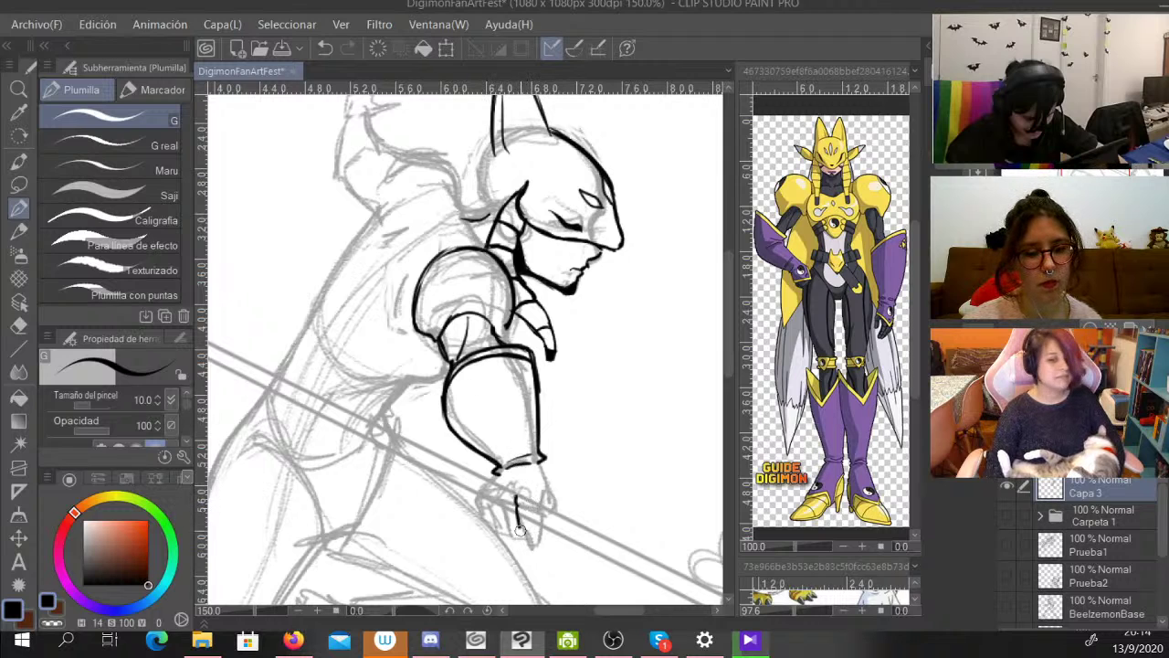
Ink the fingers and outer contour of the hand gripping the staff.
mouse_move(519, 529)
left_mouse_down()
mouse_move(530, 540)
mouse_move(537, 533)
left_mouse_up()
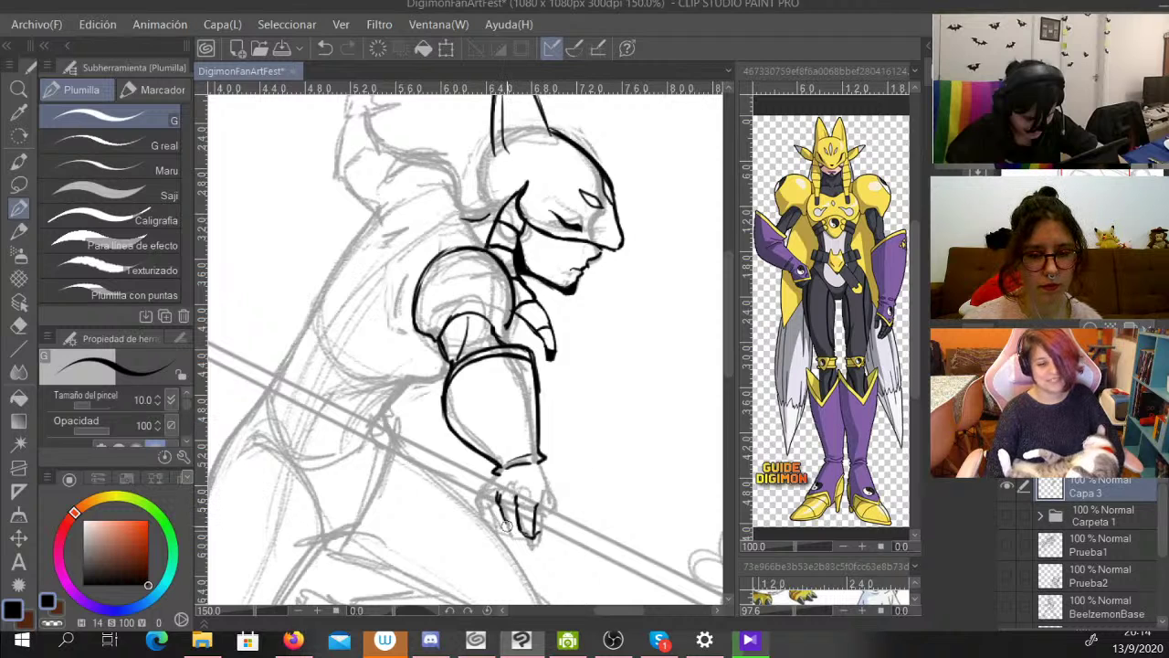
mouse_move(517, 534)
left_mouse_down()
mouse_move(476, 498)
mouse_move(502, 470)
mouse_move(477, 494)
mouse_move(508, 465)
left_mouse_up()
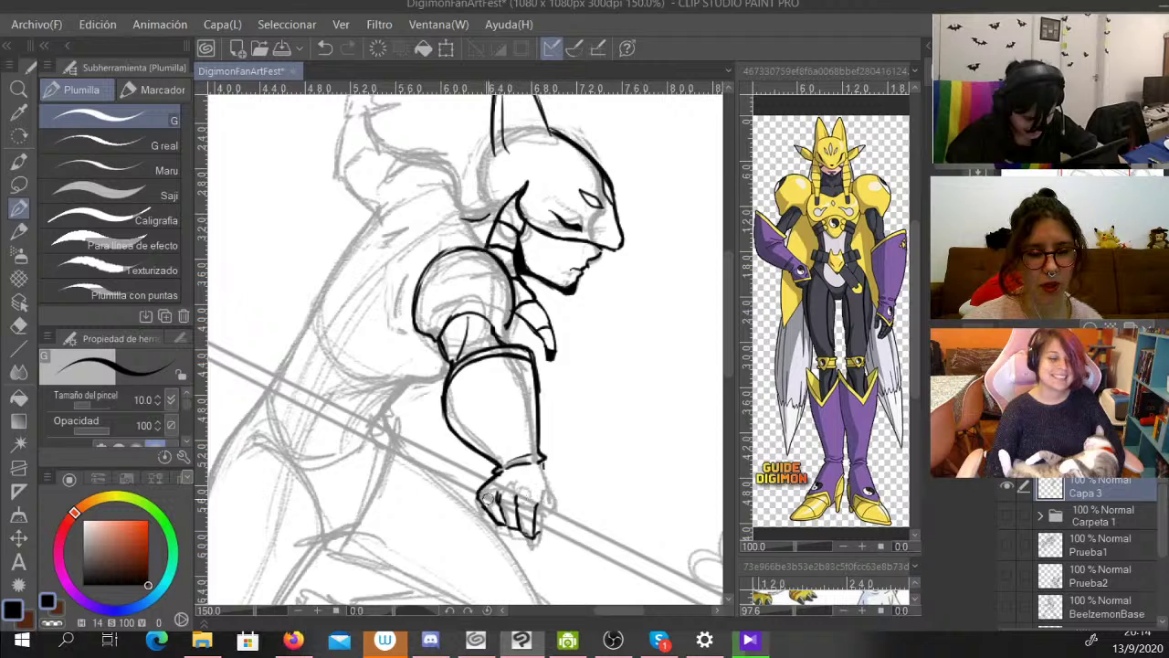
left_click_drag(541, 464, 541, 468)
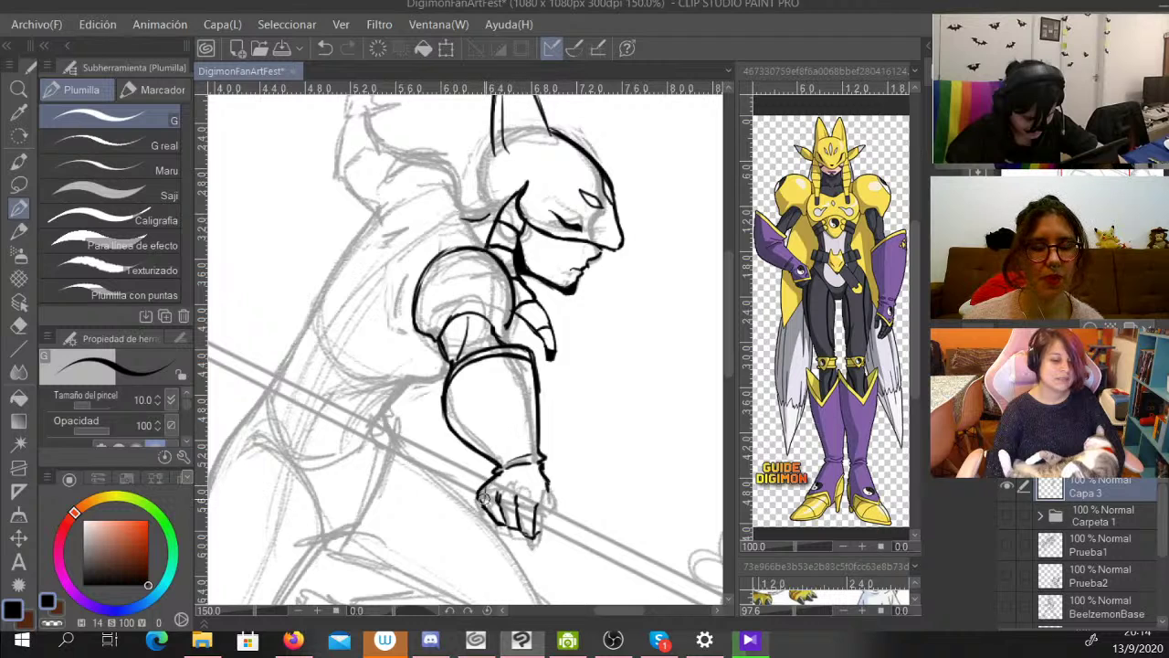
Ink the outermost finger of the staff-gripping hand and refine the finger and knuckle lines, alternating with transparent colour.
left_click_drag(481, 484, 486, 518)
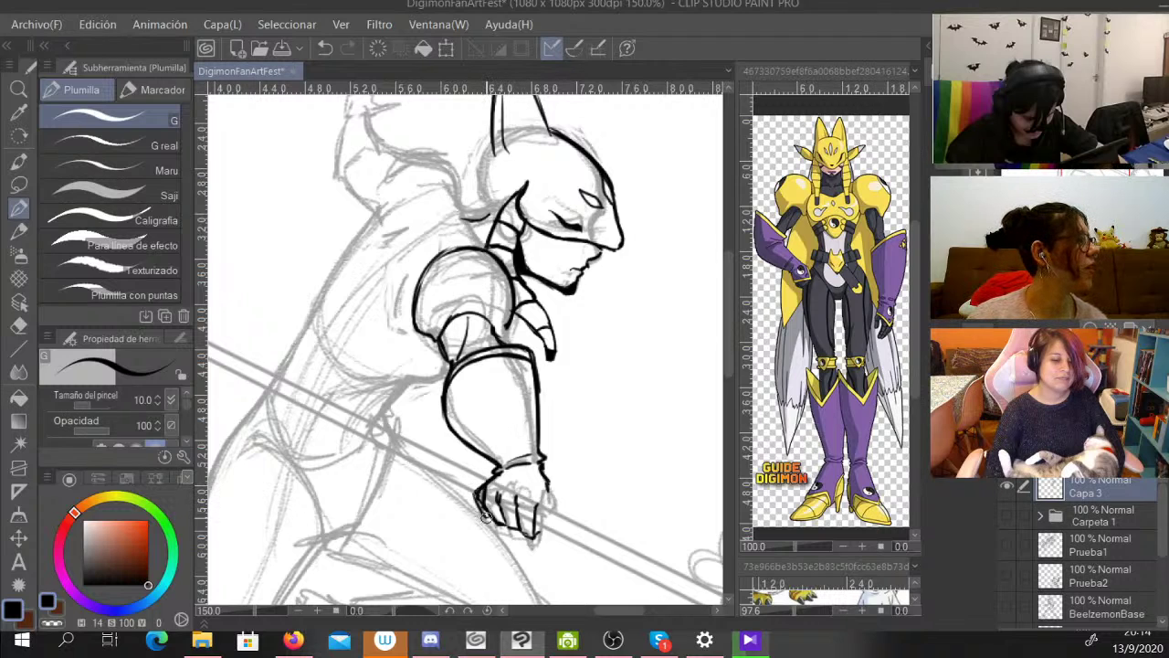
key("c")
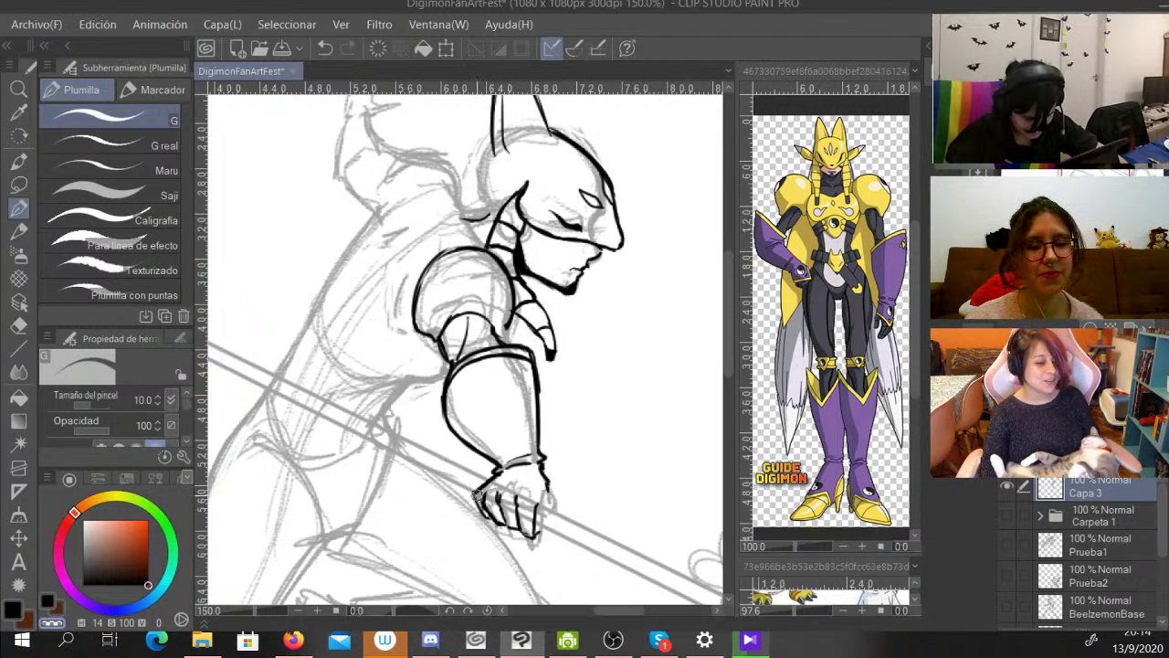
key("c")
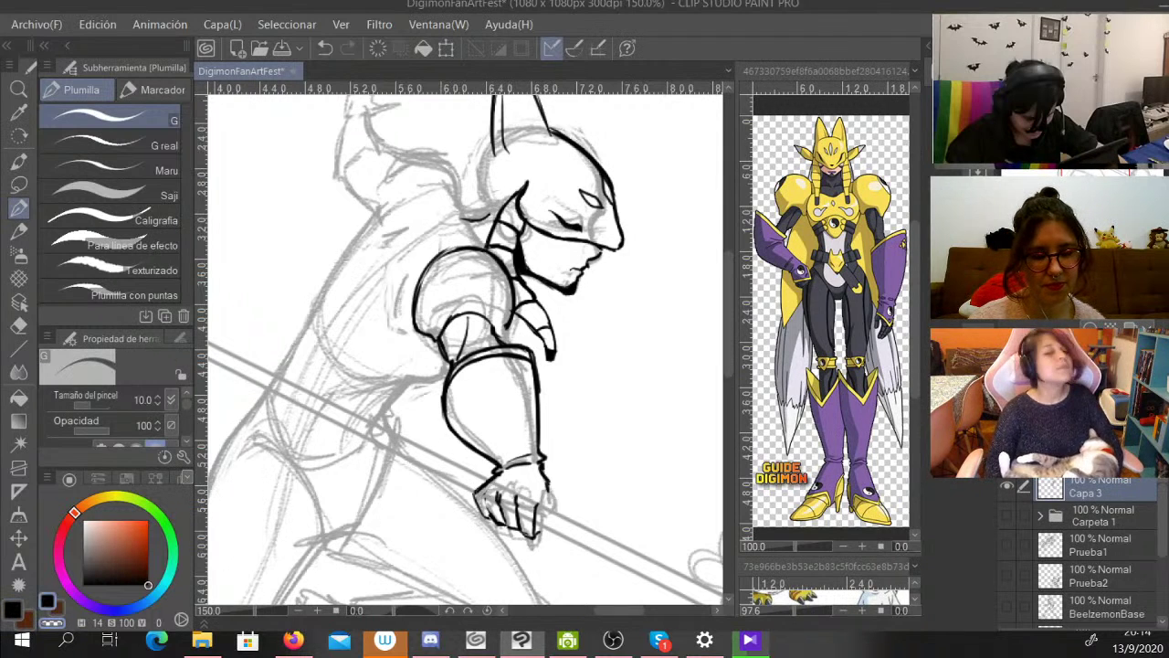
mouse_move(479, 496)
left_mouse_down()
mouse_move(493, 520)
mouse_move(484, 498)
mouse_move(502, 495)
mouse_move(515, 533)
mouse_move(490, 493)
mouse_move(501, 520)
mouse_move(501, 493)
left_mouse_up()
key("c")
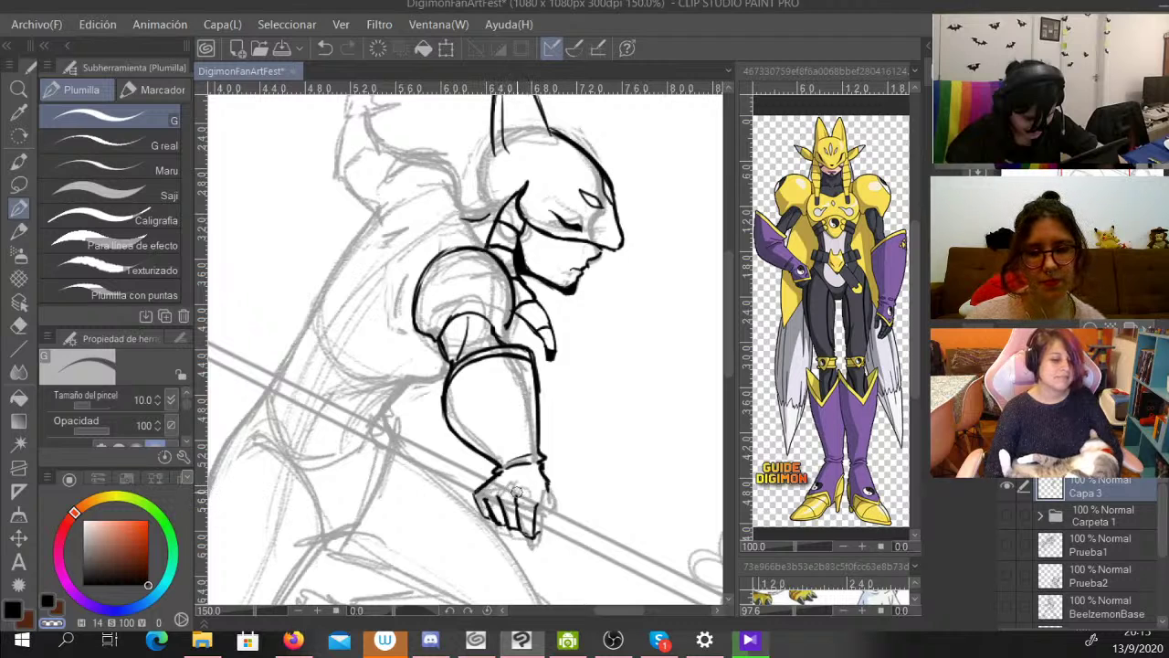
key("c")
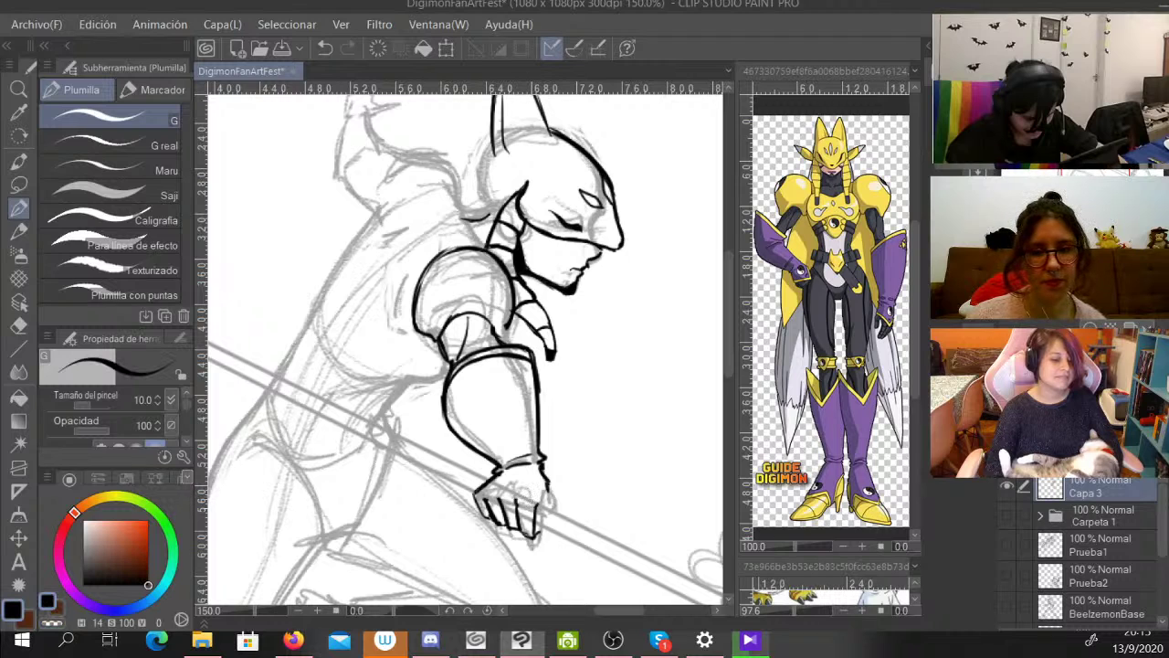
Ink the thumb-side contour of the gripping hand and tidy the neighbouring fingertip with transparent colour.
left_click_drag(548, 484, 544, 531)
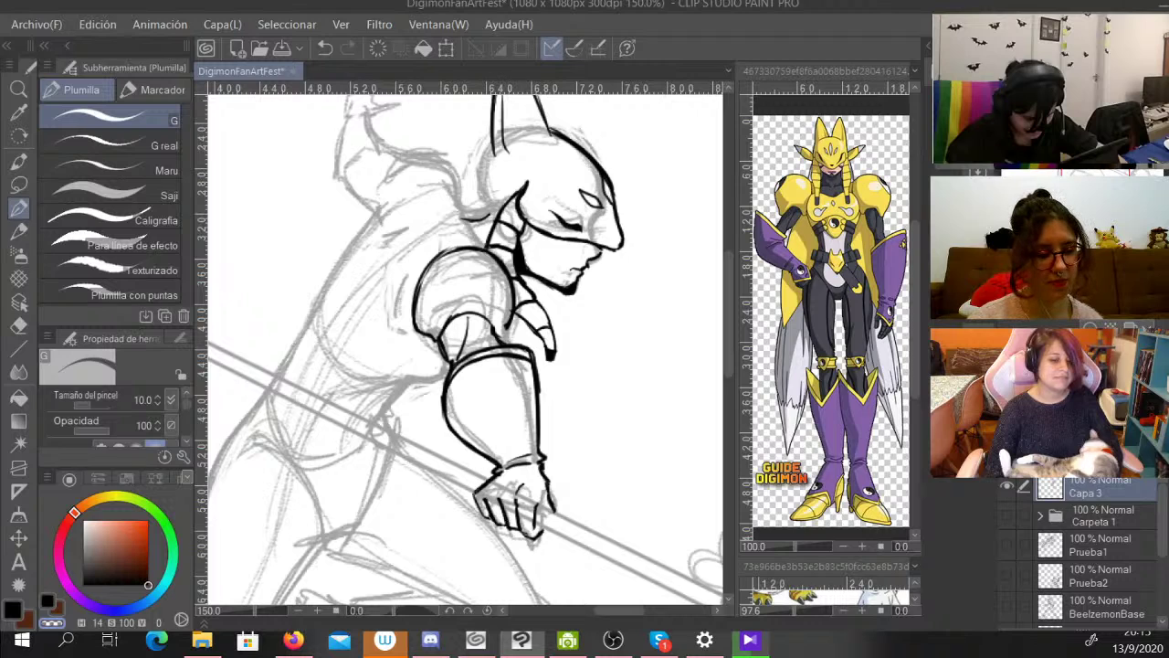
key("c")
left_click_drag(522, 529, 535, 537)
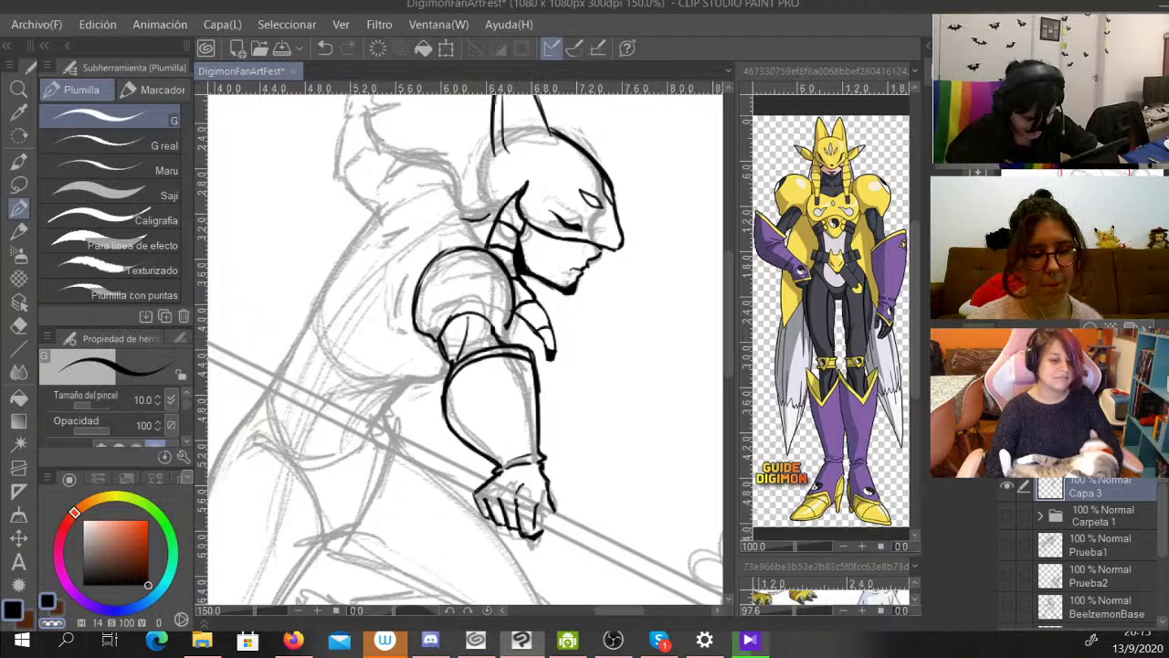
key("x")
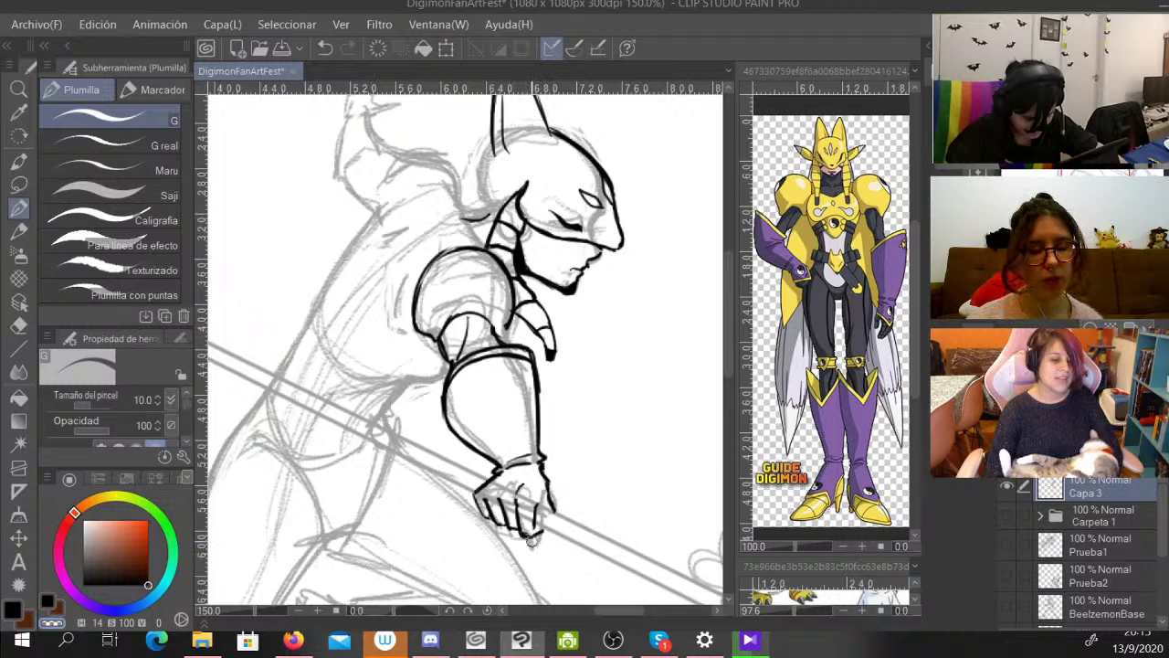
left_click_drag(526, 533, 540, 533)
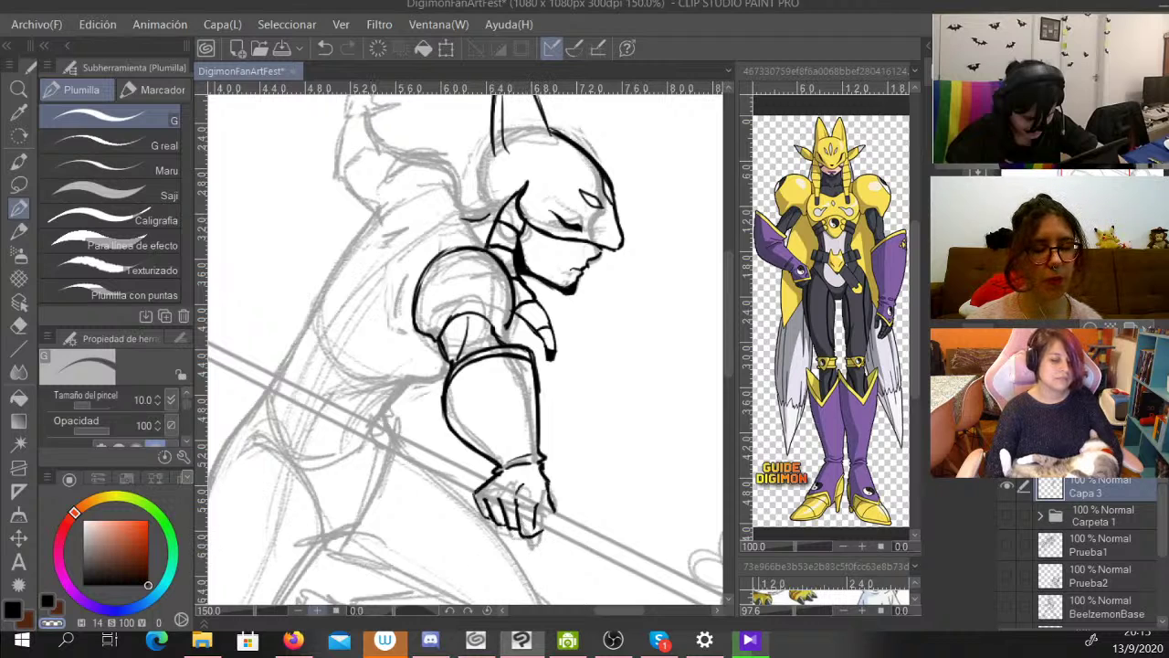
key("x")
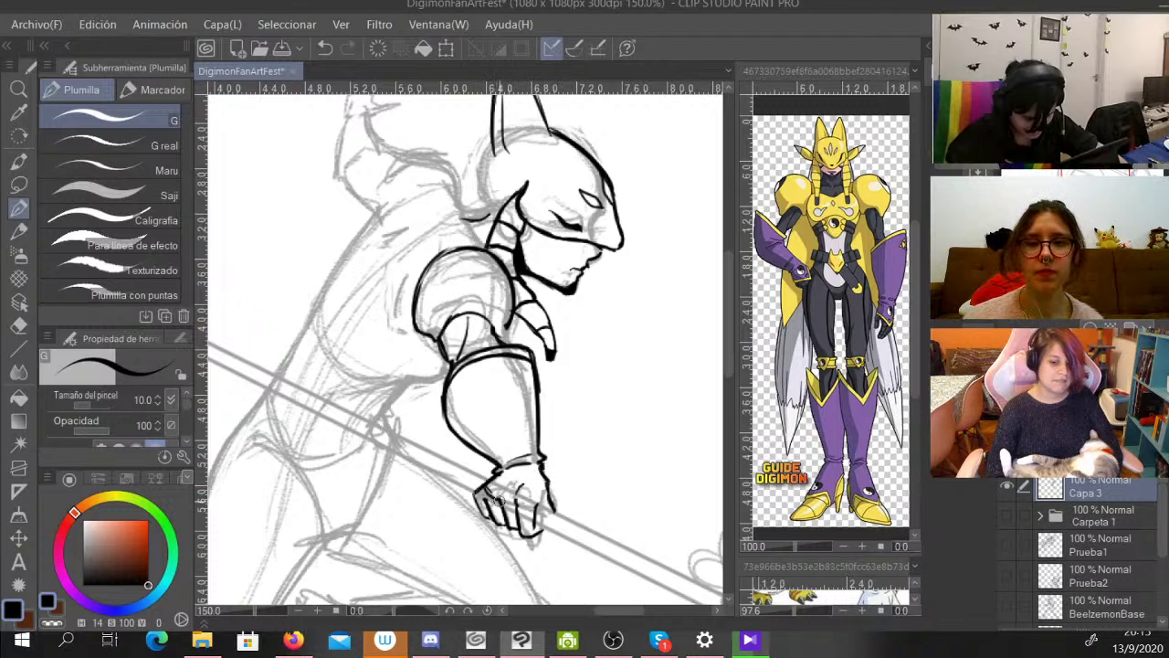
Ink the cuff band and oval ornament across the back of the gripping hand, cleaning the lines with transparent colour.
mouse_move(488, 495)
left_mouse_down()
mouse_move(536, 484)
mouse_move(489, 486)
mouse_move(543, 480)
mouse_move(505, 473)
left_mouse_up()
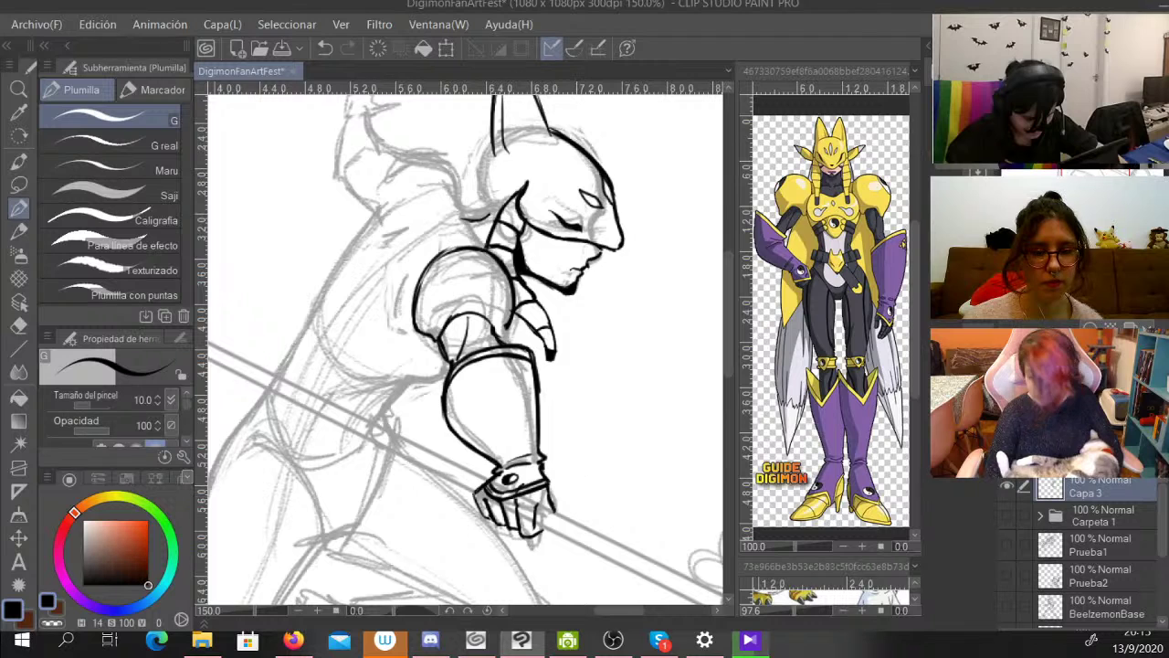
key("c")
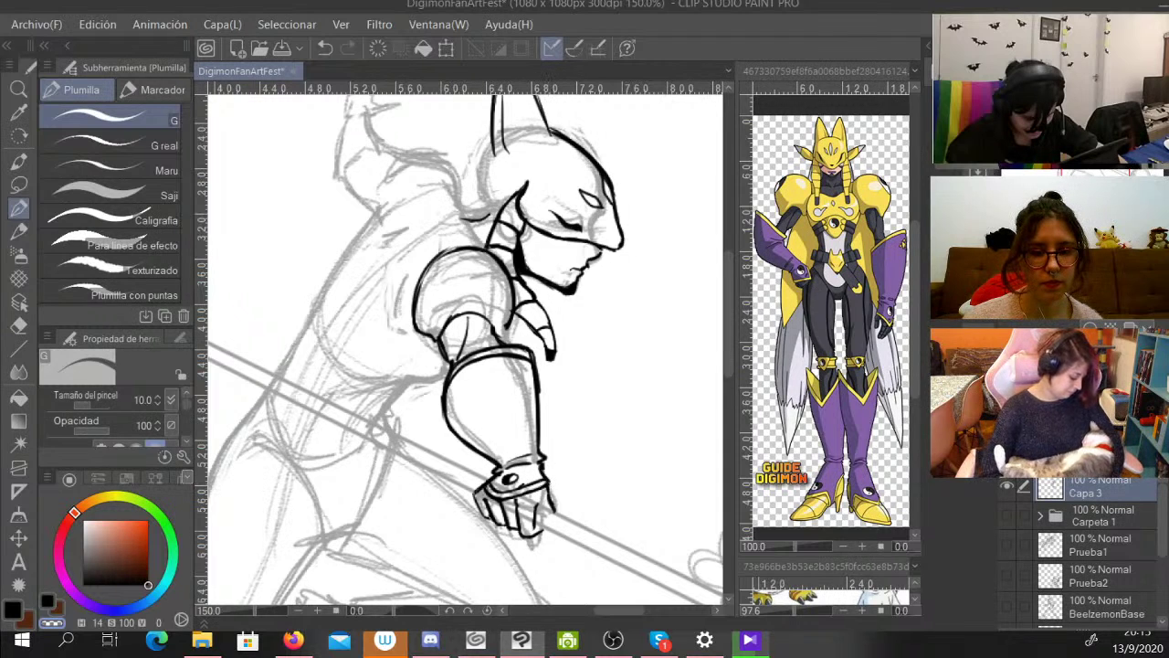
key("c")
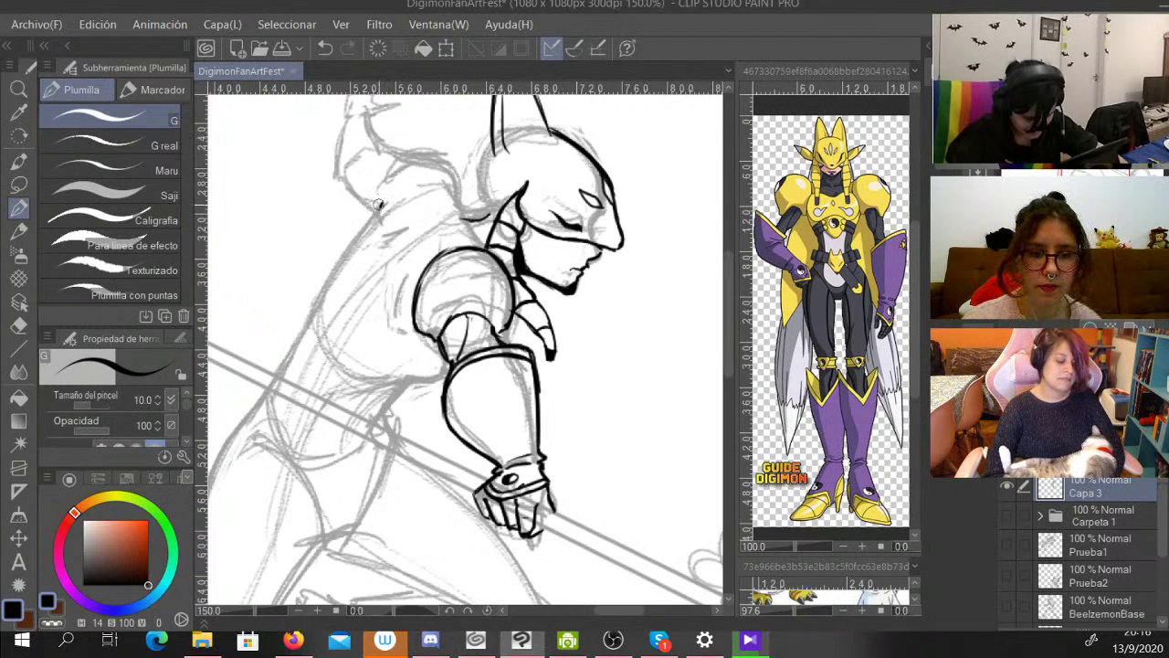
Ink the upper curve of the back and a short line for the torso's lower edge beside the elbow.
left_click_drag(381, 203, 322, 289)
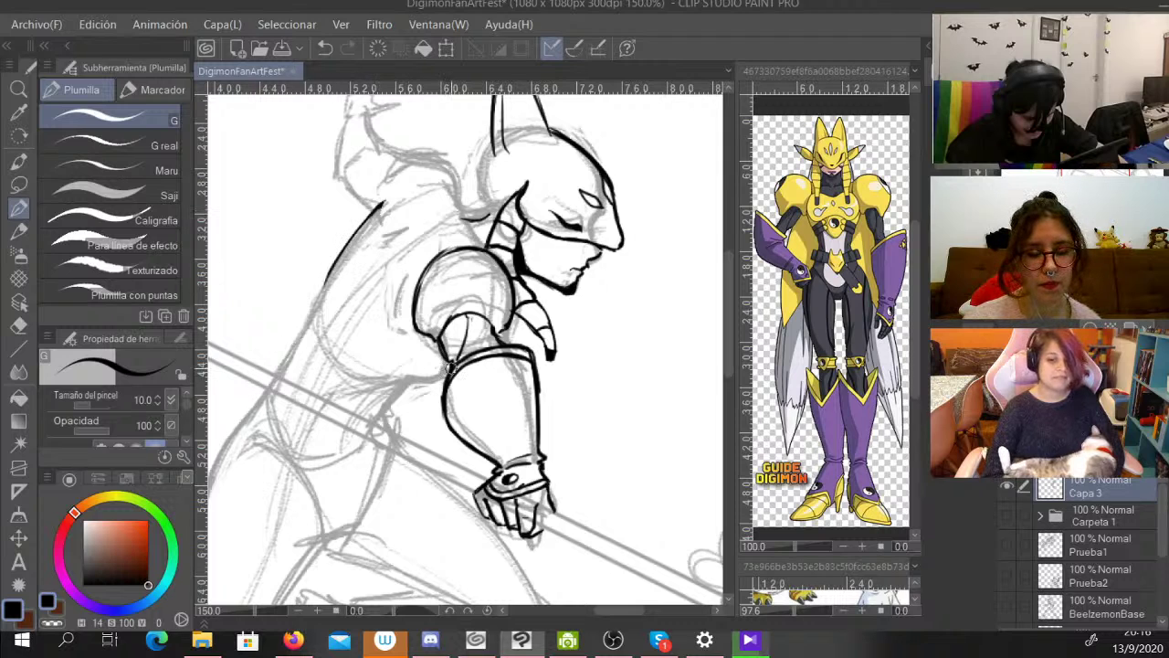
left_click_drag(442, 376, 411, 379)
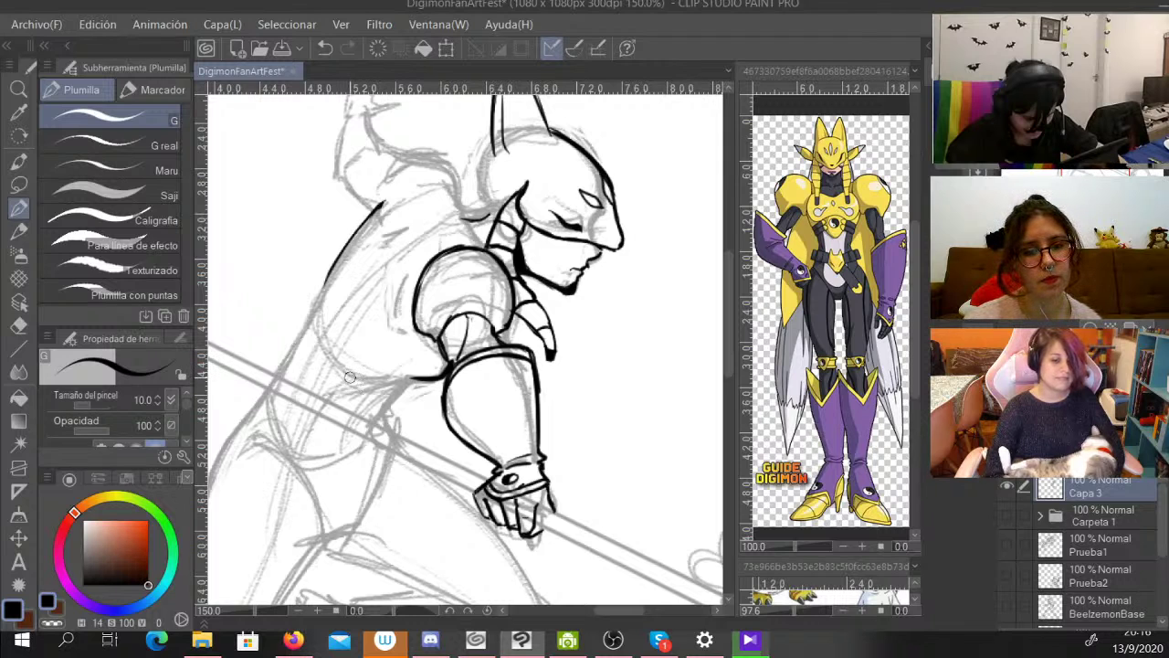
key("ctrl+minus")
key("ctrl+minus")
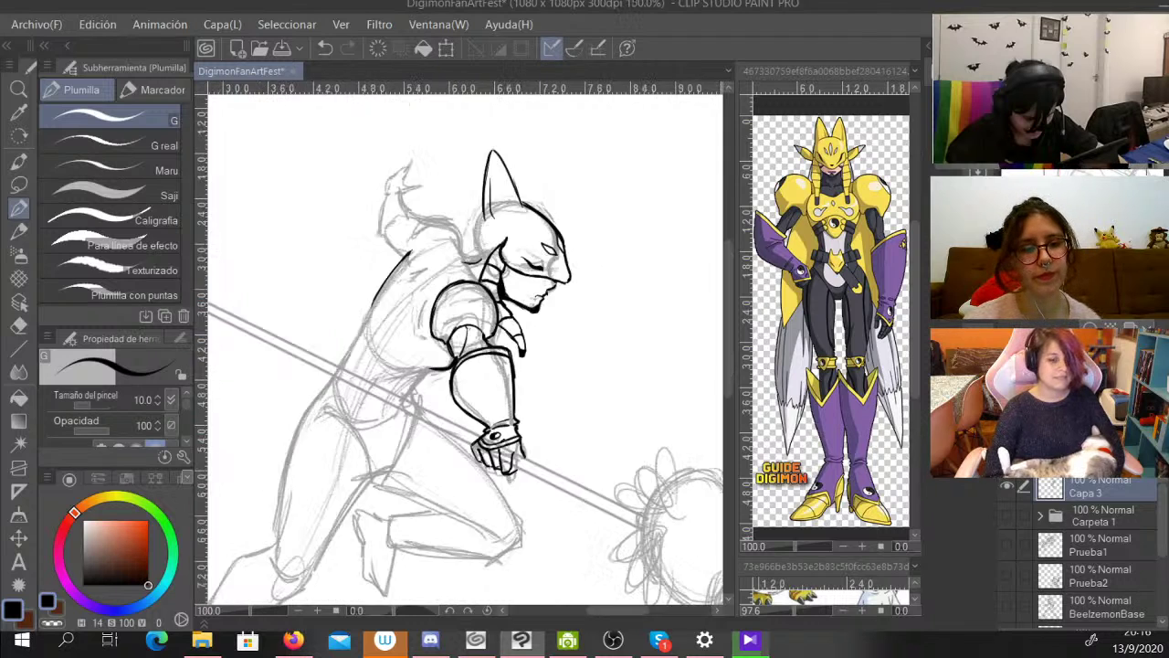
Ink the rounded far shoulder pad with its curved lower edge, joining it to the neck and back, and refine its rear contour.
key("ctrl+plus")
key("ctrl+plus")
key("ctrl+plus")
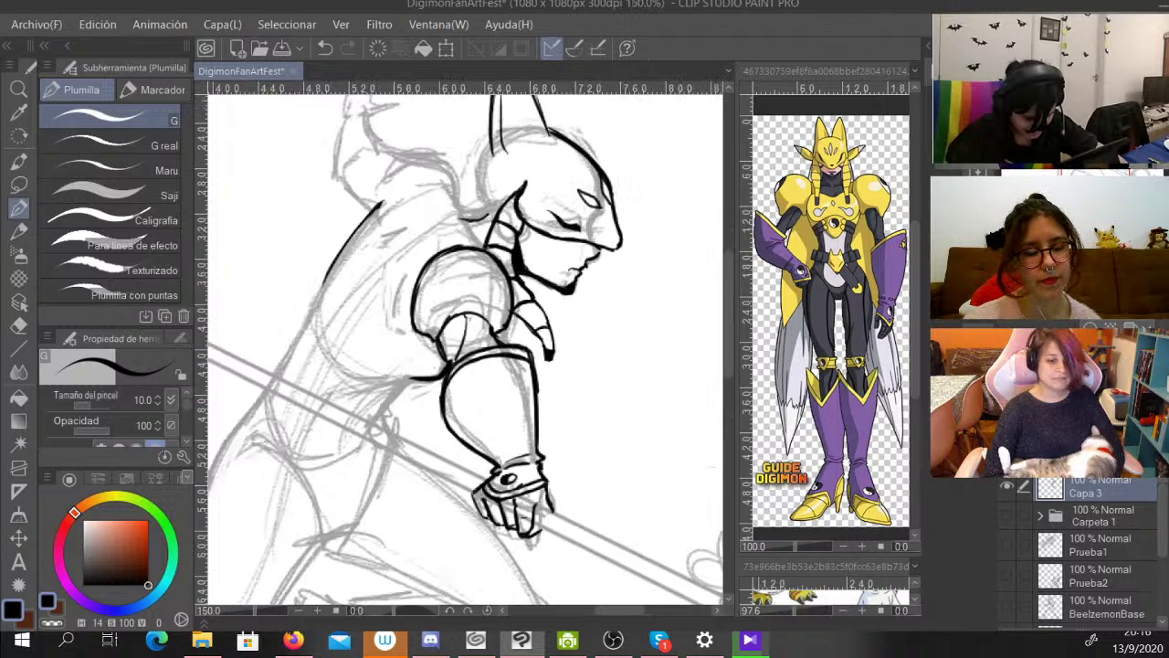
mouse_move(457, 183)
left_mouse_down()
mouse_move(547, 316)
mouse_move(532, 326)
left_mouse_up()
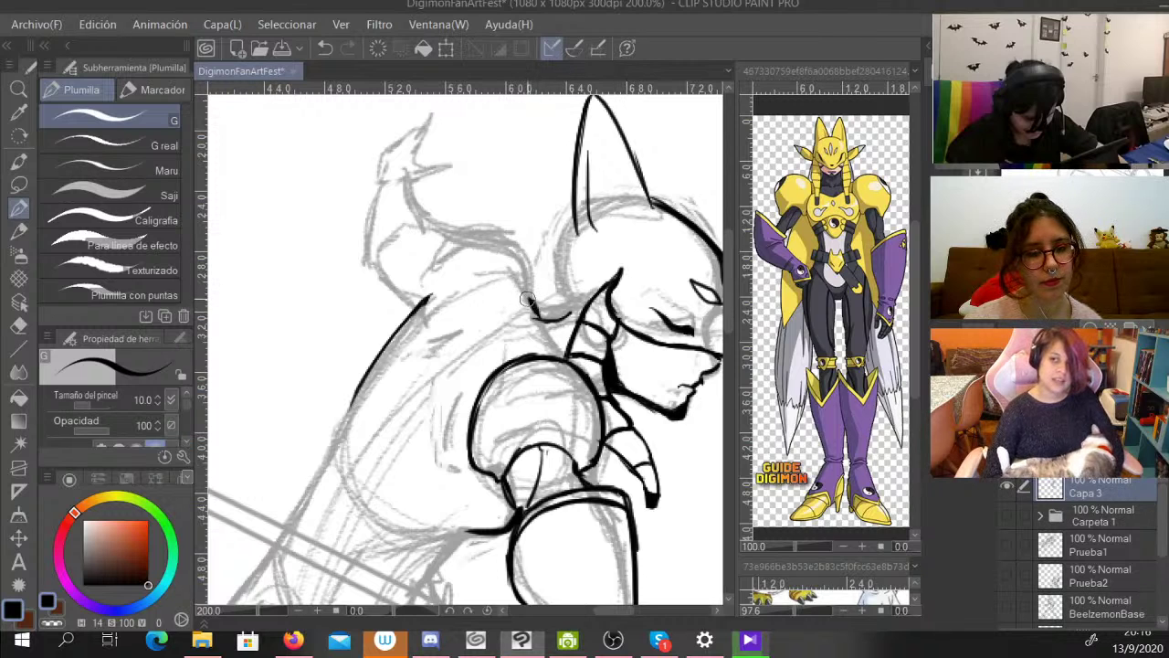
mouse_move(533, 305)
left_mouse_down()
mouse_move(456, 287)
mouse_move(480, 284)
mouse_move(429, 295)
mouse_move(422, 284)
mouse_move(448, 239)
mouse_move(510, 234)
mouse_move(530, 296)
mouse_move(502, 231)
left_mouse_up()
mouse_move(537, 272)
left_mouse_down()
mouse_move(462, 236)
mouse_move(492, 226)
mouse_move(437, 244)
left_mouse_up()
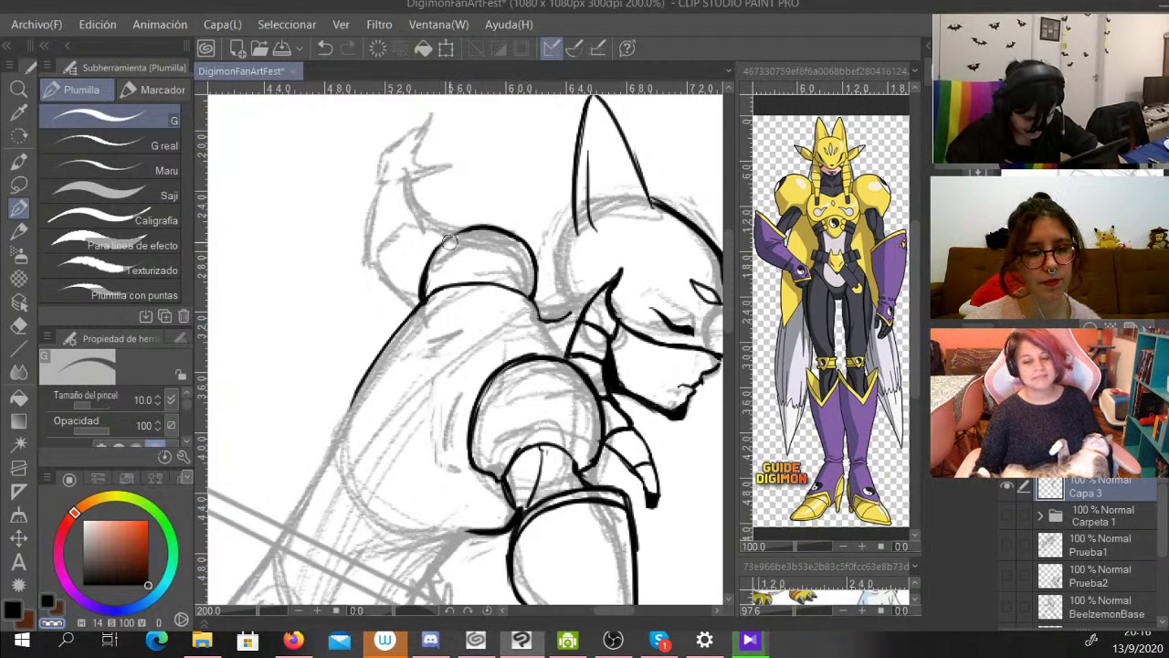
key("c")
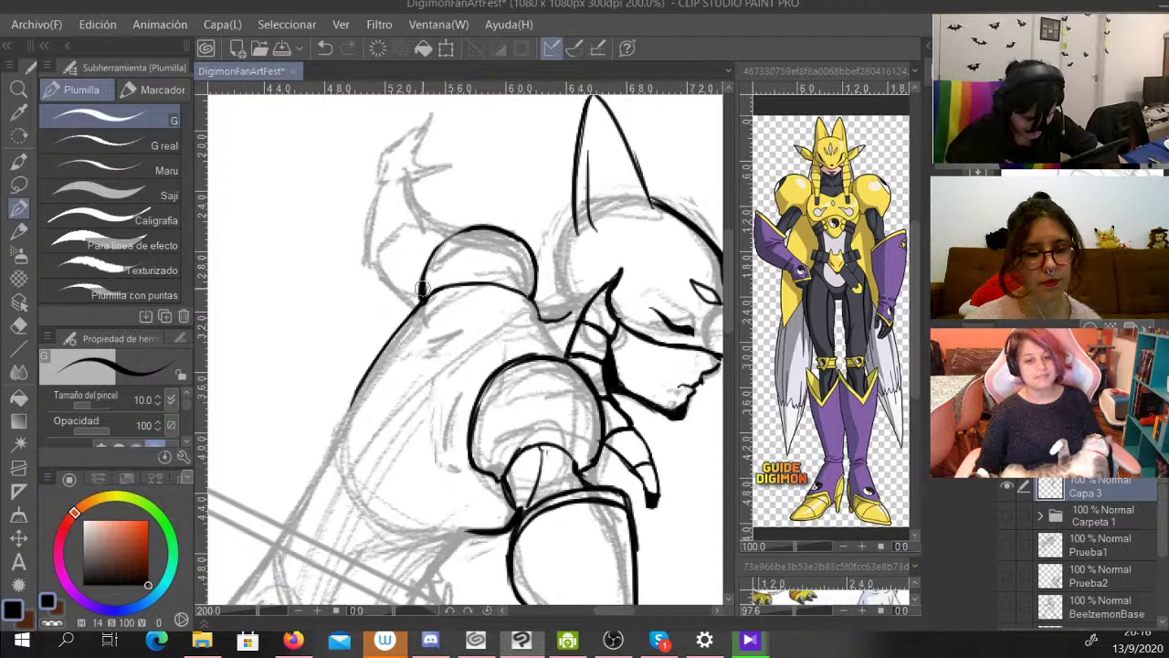
mouse_move(423, 288)
left_mouse_down()
mouse_move(444, 241)
mouse_move(422, 280)
mouse_move(476, 232)
left_mouse_up()
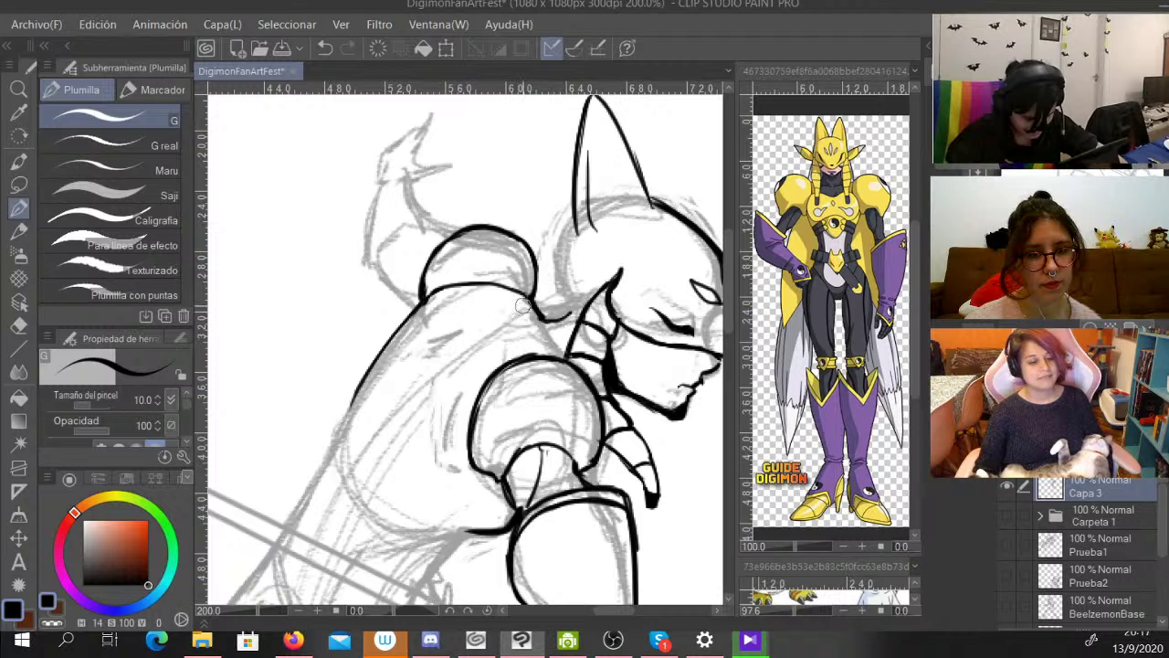
Ink a small rounded tab below the chest armour and the armour's curved rear edge from the back to the underside.
key("ctrl+minus")
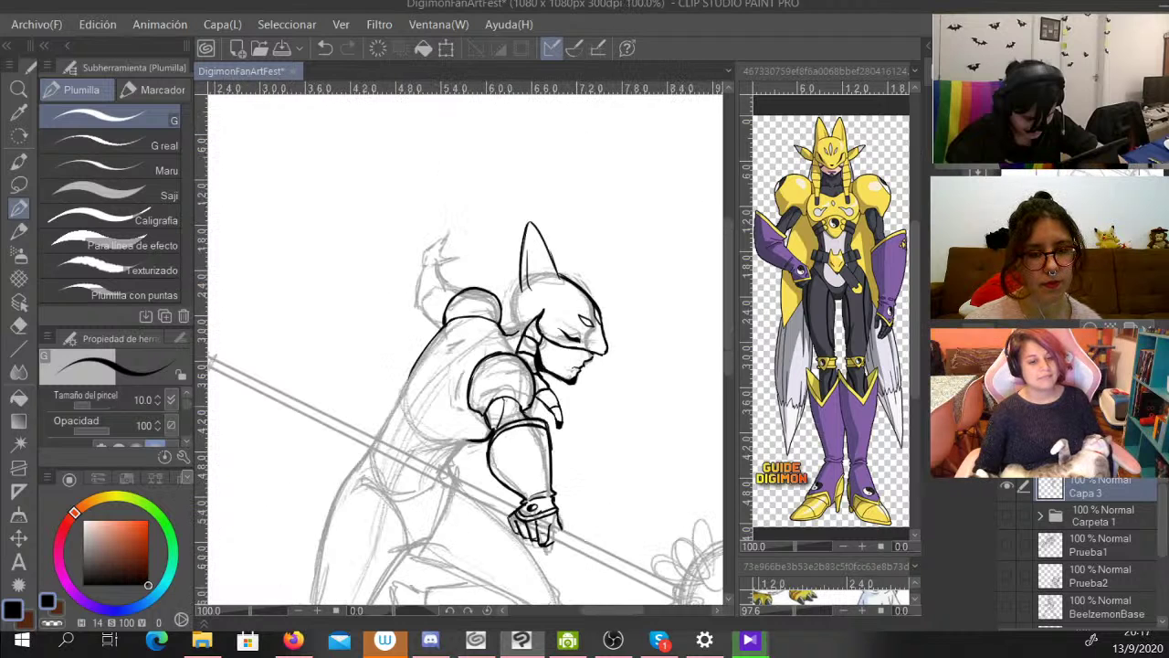
key("ctrl+plus")
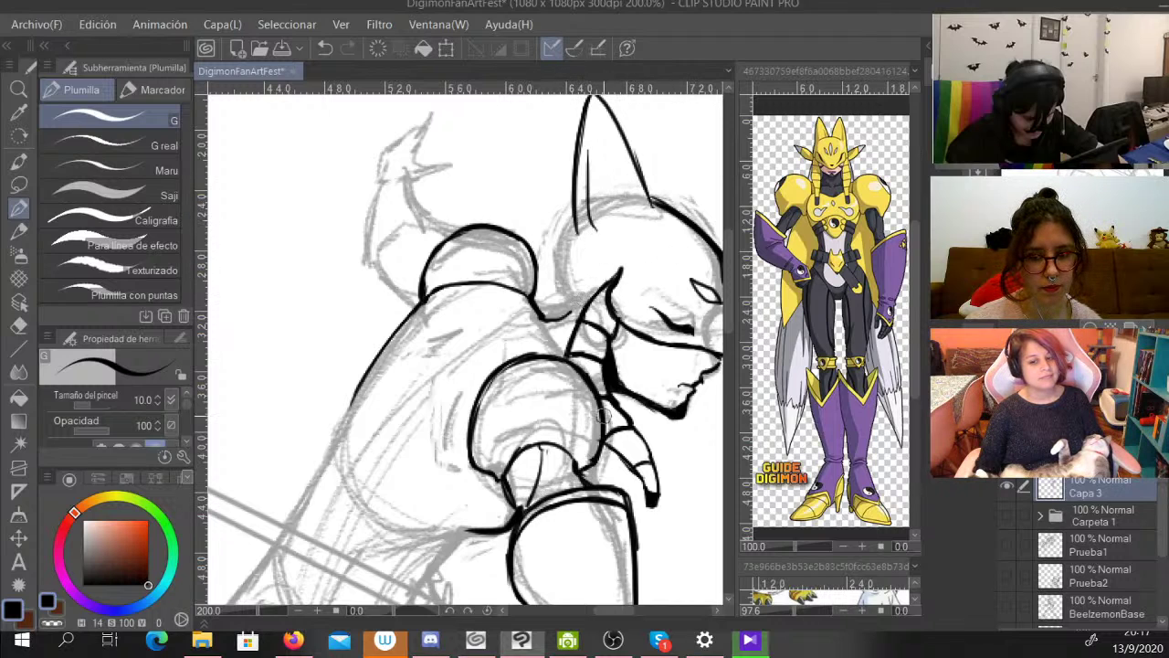
key("ctrl+minus")
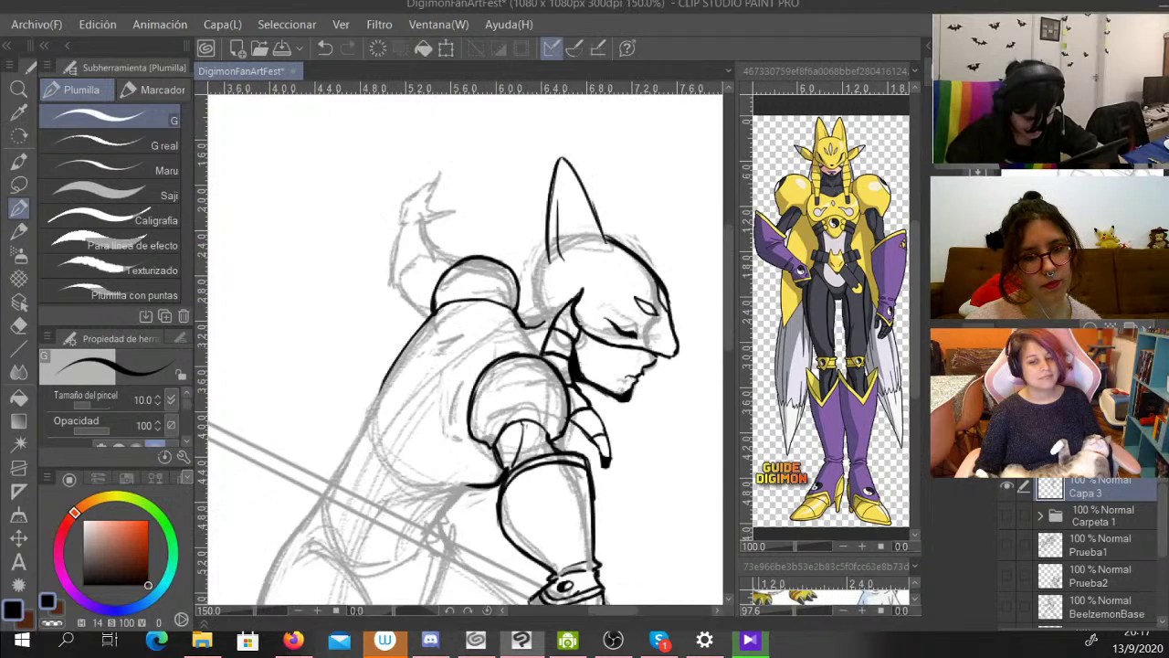
left_click_drag(475, 598, 613, 346)
scroll(557, 334, "up", 5)
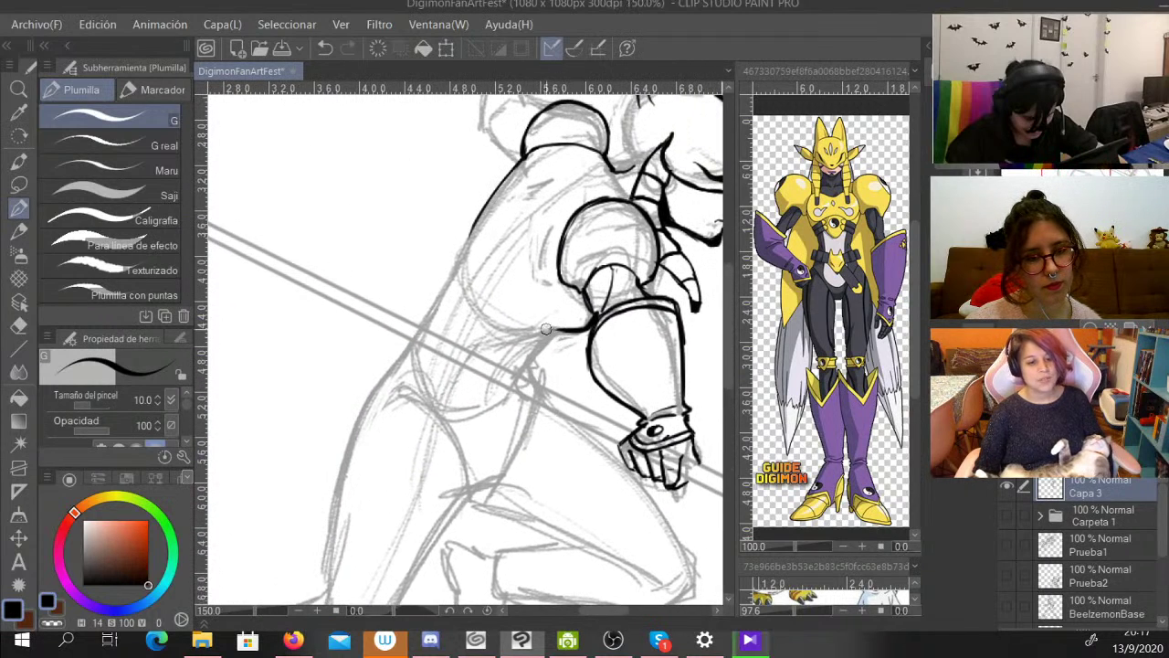
left_click_drag(548, 327, 521, 354)
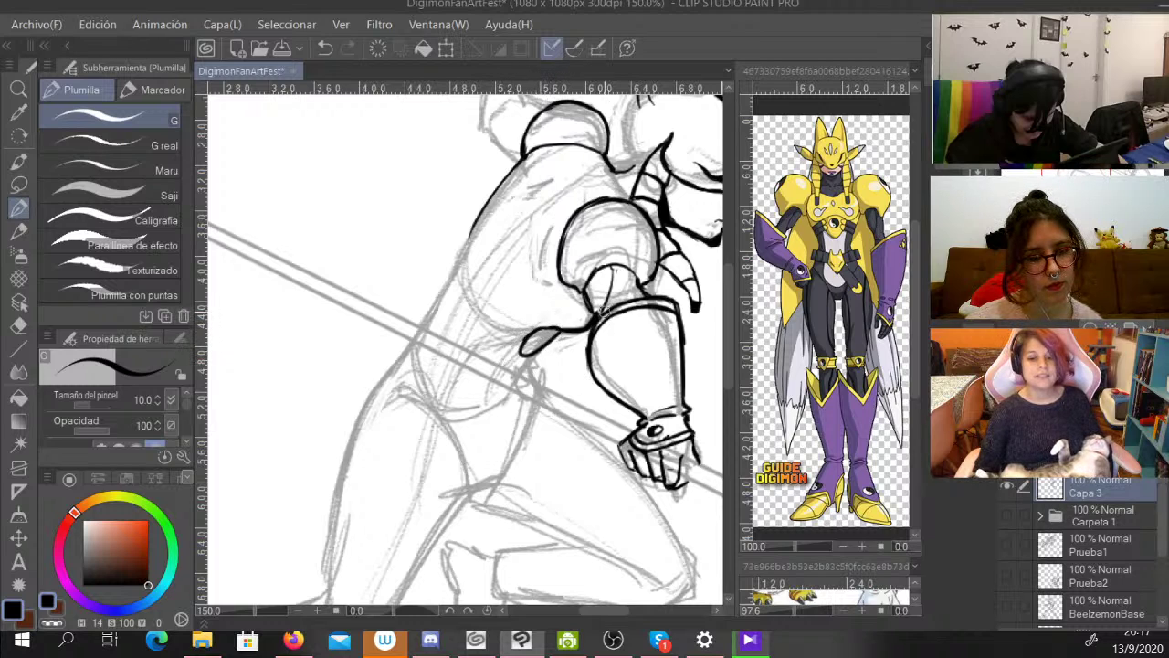
mouse_move(482, 208)
left_mouse_down()
mouse_move(489, 281)
mouse_move(477, 222)
mouse_move(541, 322)
left_mouse_up()
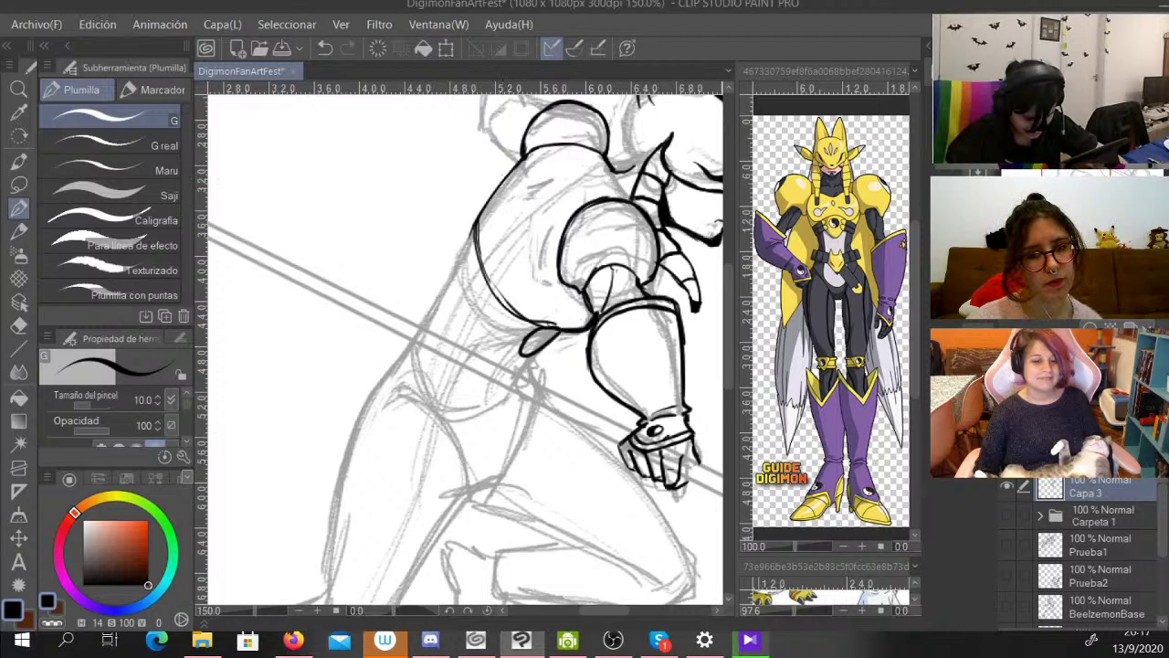
Bring up the blue-background reference image and enlarge its pane beneath the standing character reference.
key("alt+Tab")
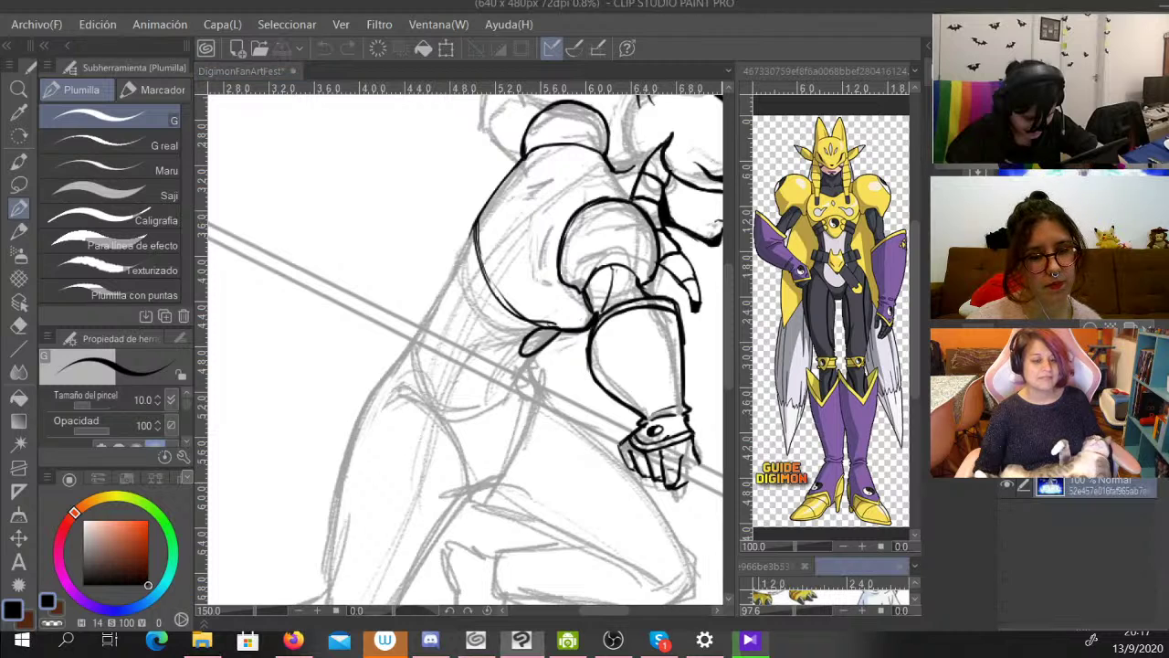
left_click(825, 71)
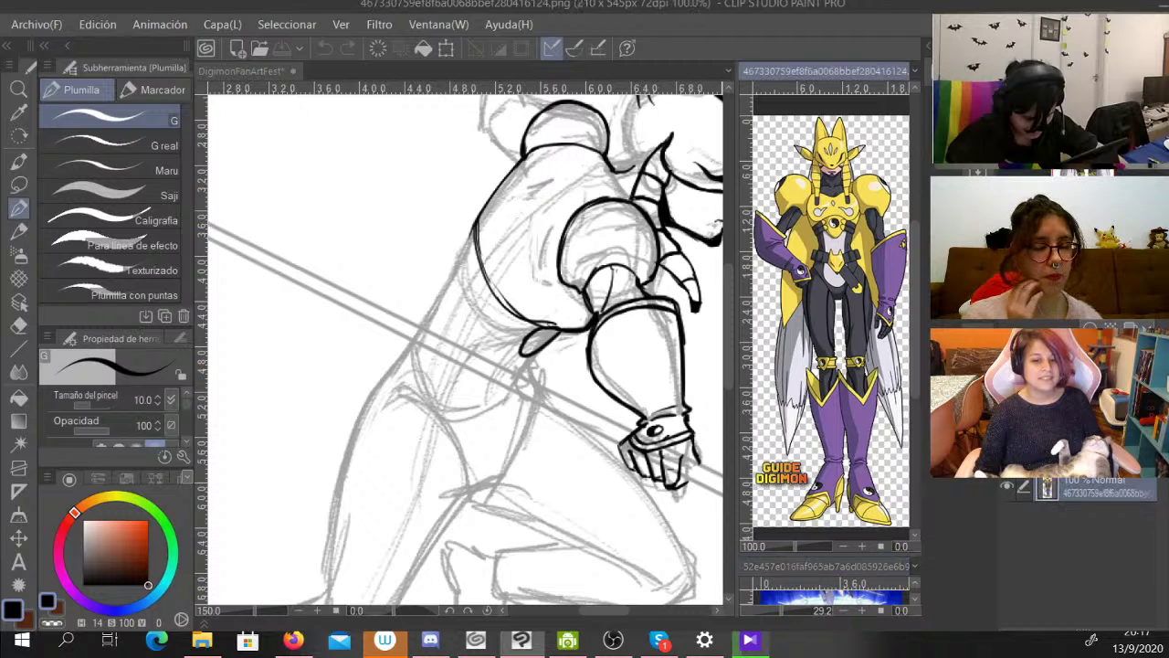
left_click_drag(830, 556, 829, 354)
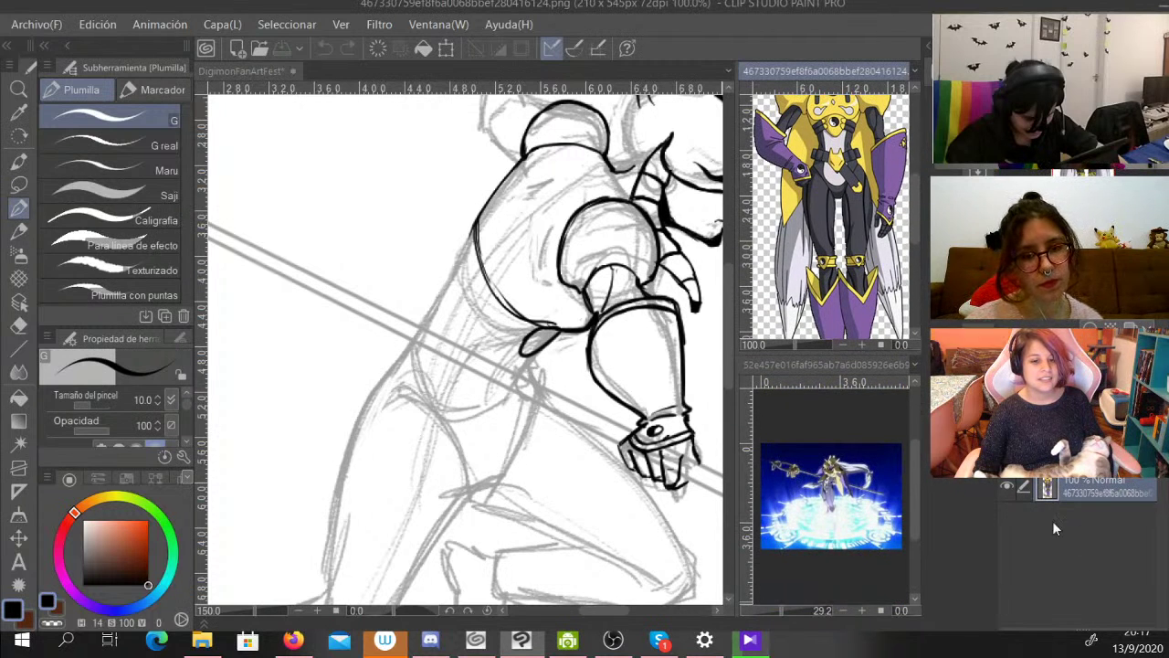
Examine the armour in the blue-background reference, set both references to 66.7% zoom, and return to the drawing at 100%.
left_click(830, 483)
scroll(830, 507, "up", 5)
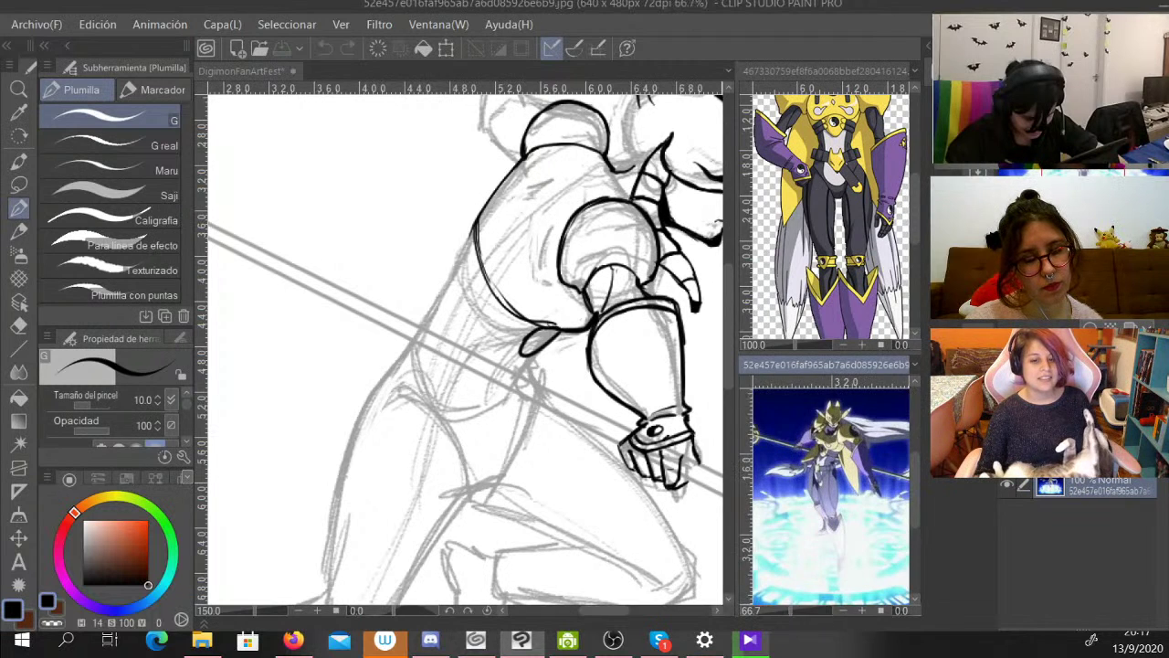
left_click_drag(827, 425, 819, 571)
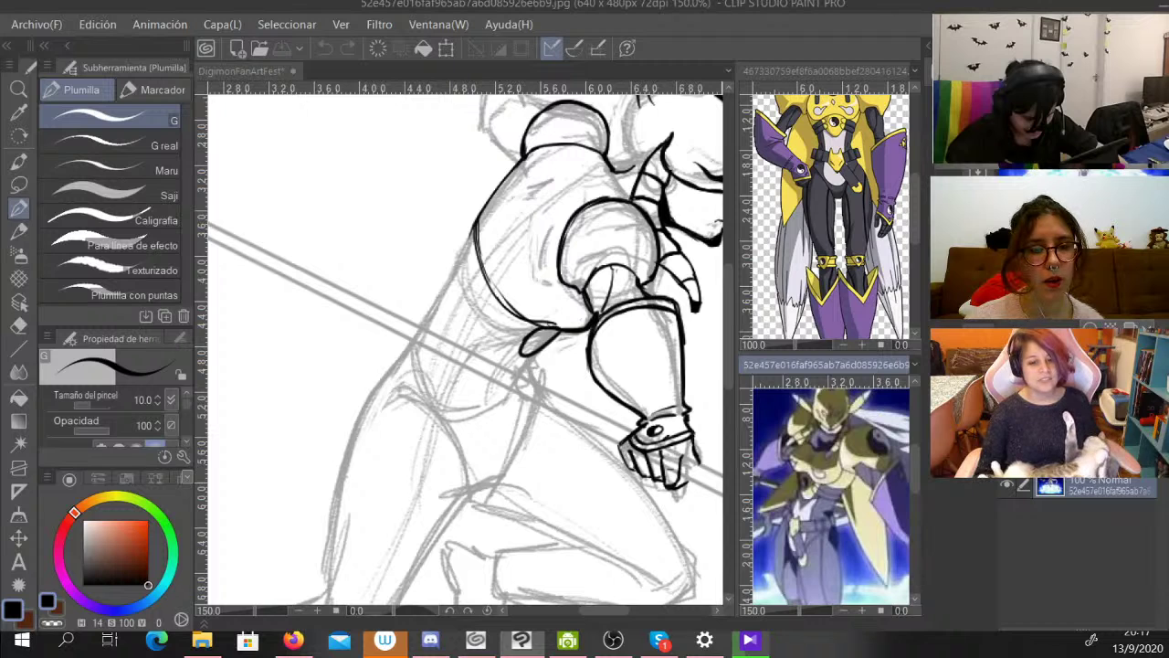
scroll(830, 489, "down", 2)
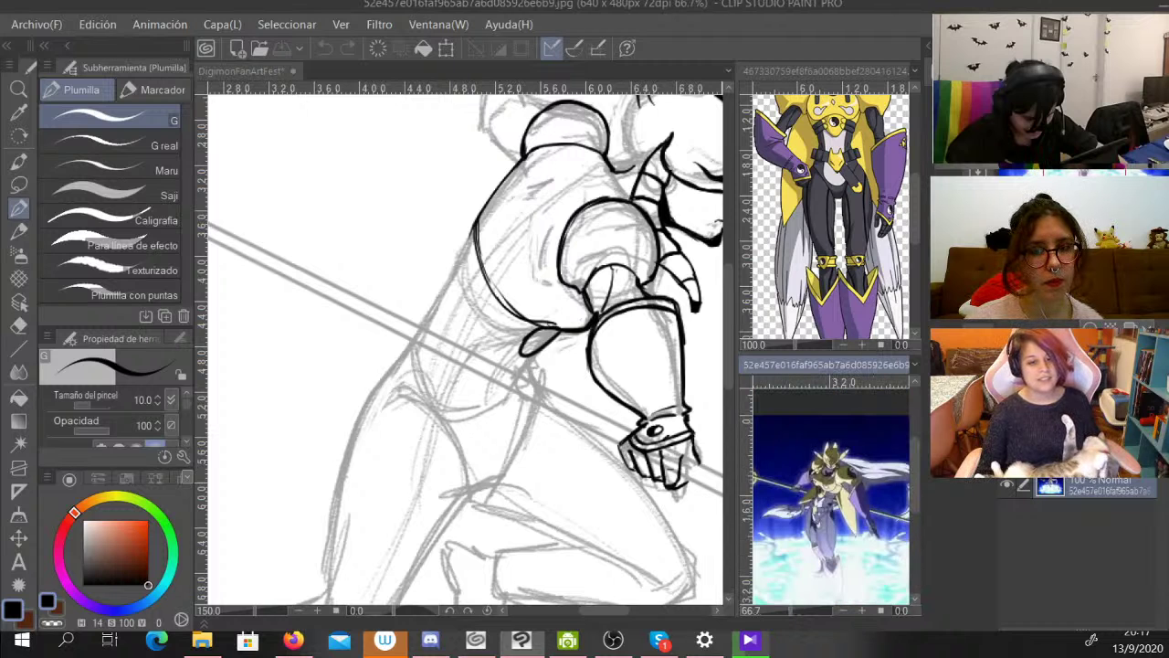
left_click(879, 263)
scroll(831, 215, "down", 1)
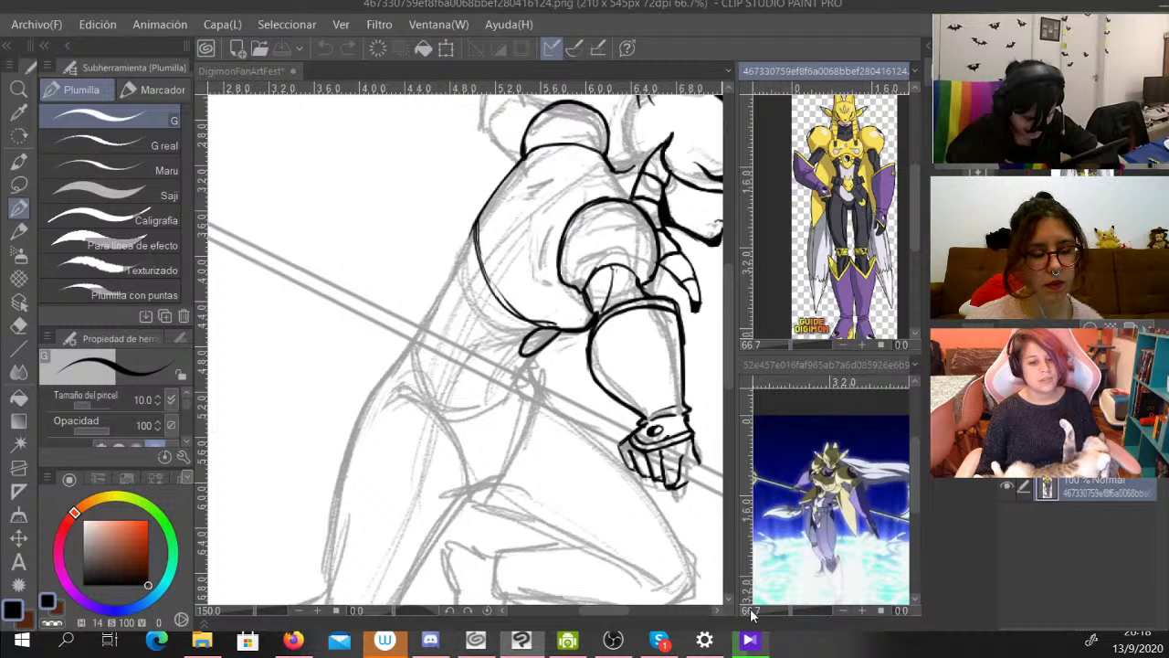
left_click(696, 568)
key("ctrl+minus")
mouse_move(466, 349)
left_mouse_down()
mouse_move(444, 373)
mouse_move(485, 387)
left_mouse_up()
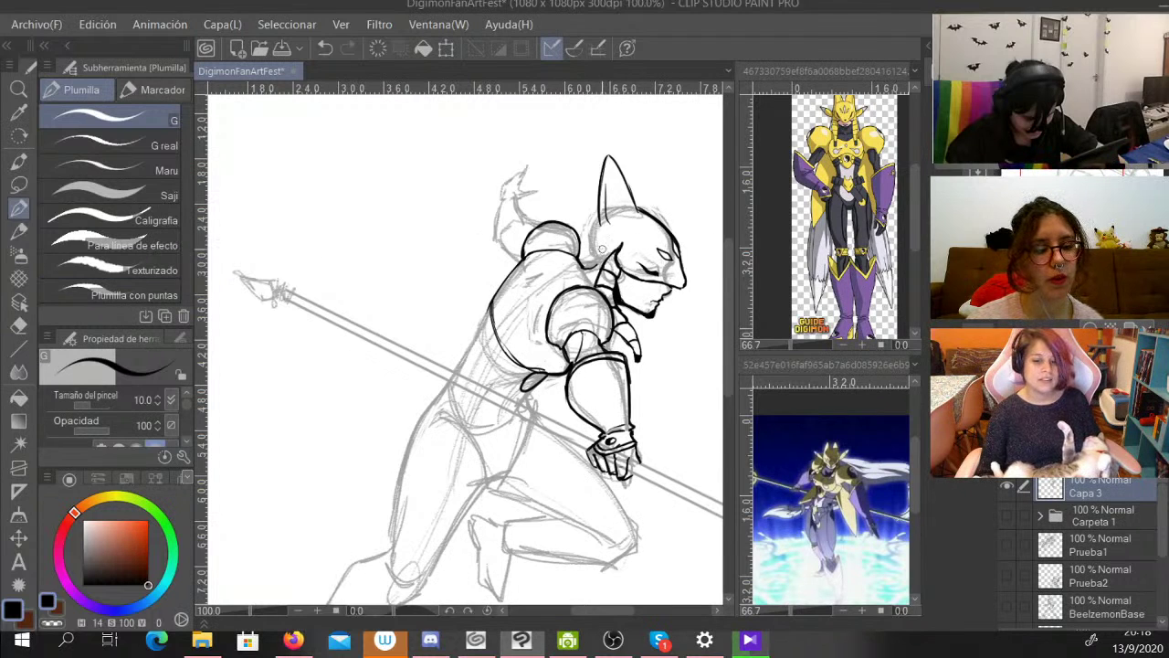
Ink the jagged pointed tuft behind the mask, clean up its lines, and add the second upright ear beside the first.
key("ctrl+plus")
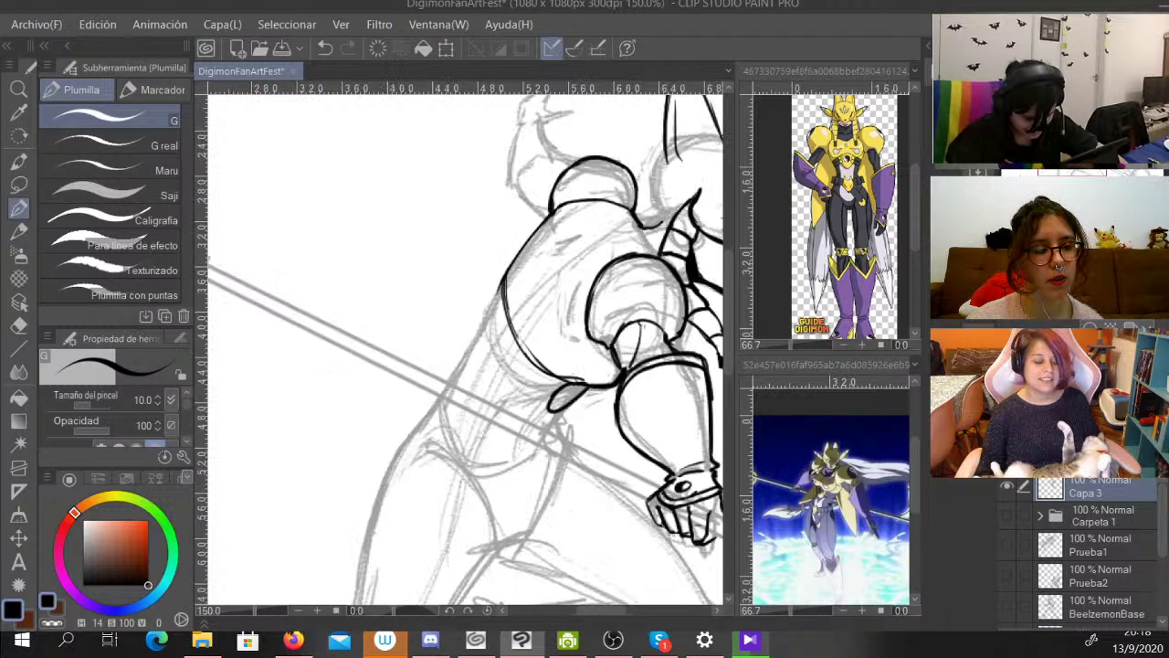
mouse_move(690, 169)
left_mouse_down()
mouse_move(537, 259)
mouse_move(548, 266)
mouse_move(472, 242)
left_mouse_up()
mouse_move(456, 234)
left_mouse_down()
mouse_move(488, 281)
mouse_move(544, 305)
mouse_move(529, 300)
left_mouse_up()
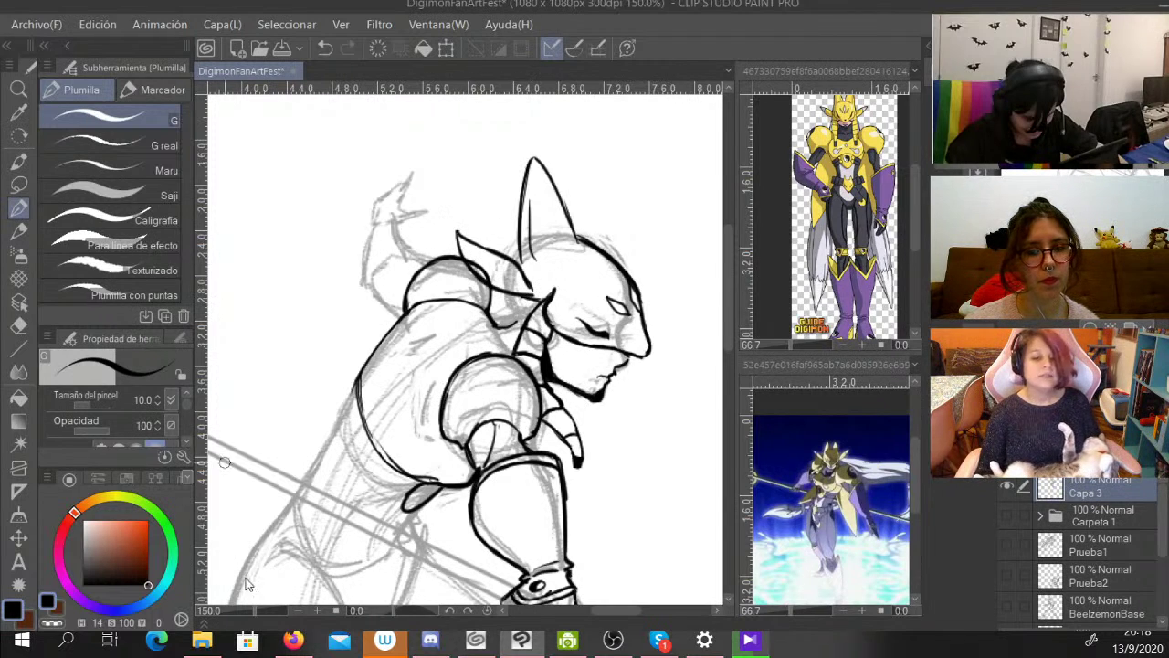
key("c")
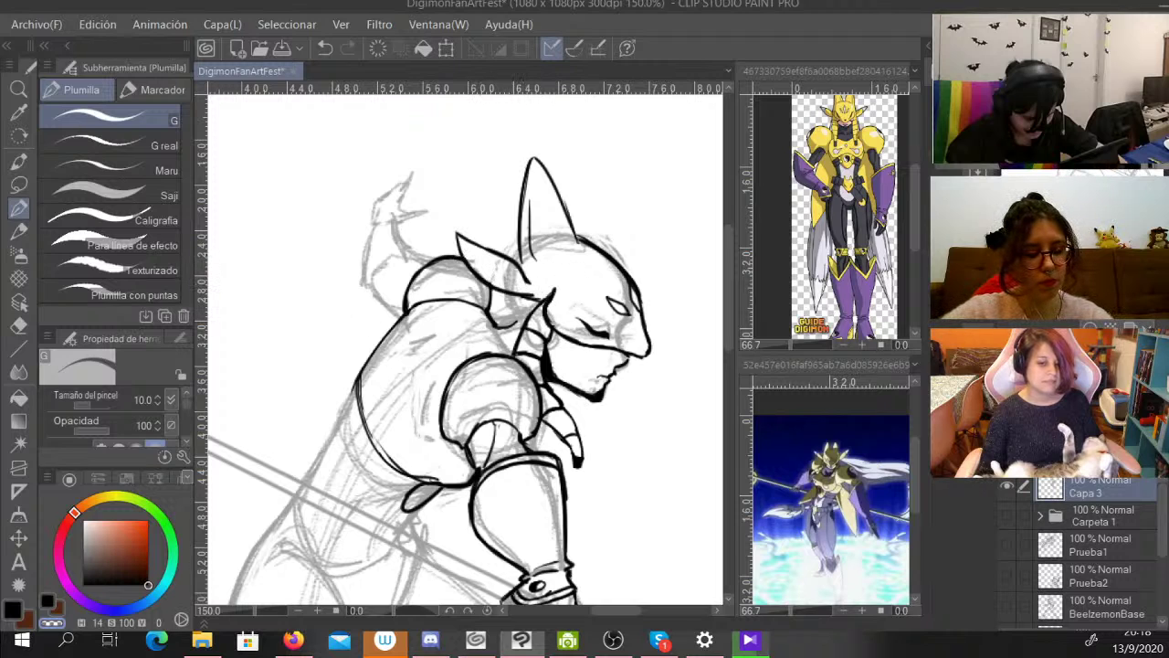
key("c")
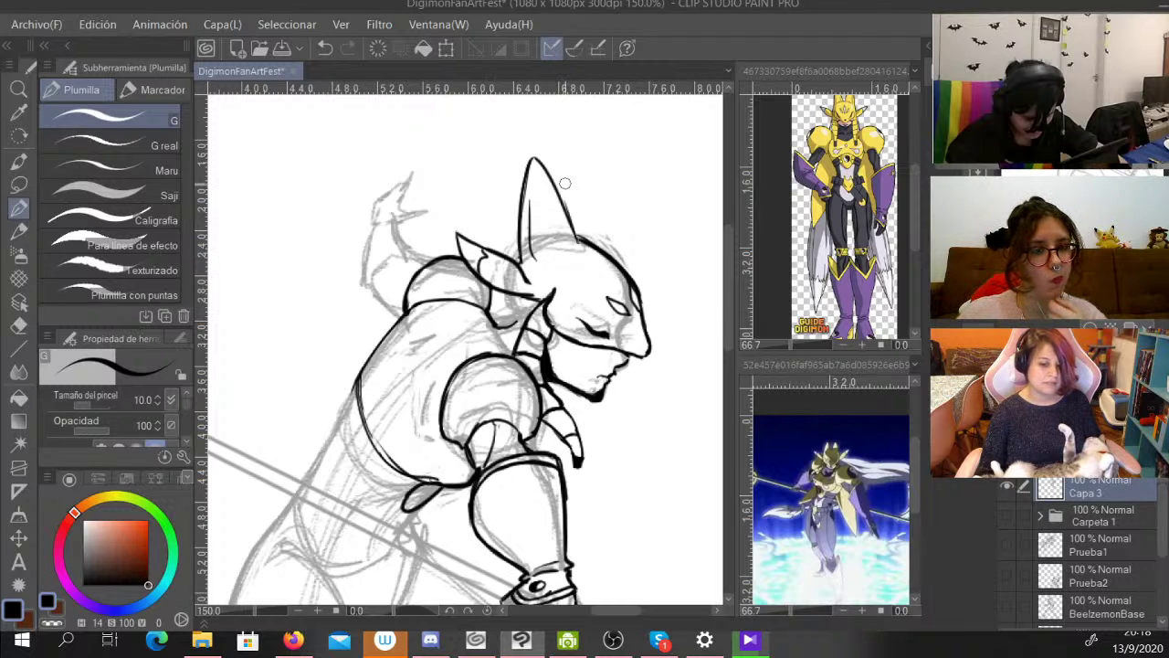
scroll(594, 310, "up", 3)
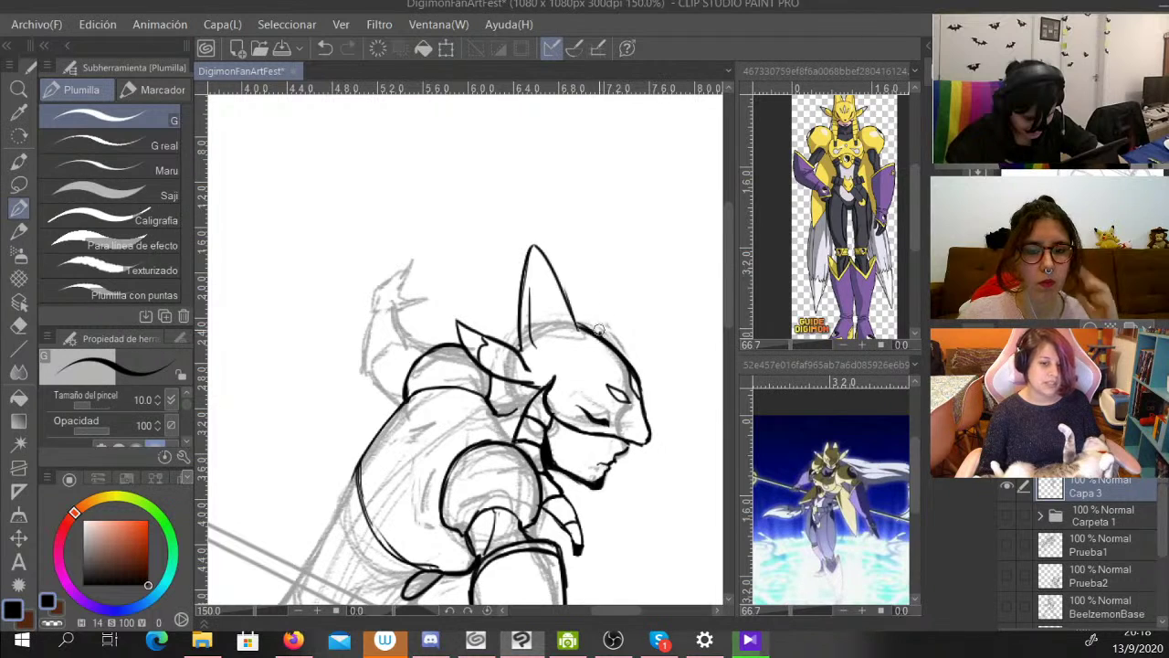
mouse_move(598, 331)
left_mouse_down()
mouse_move(577, 252)
mouse_move(565, 291)
mouse_move(589, 274)
mouse_move(576, 310)
left_mouse_up()
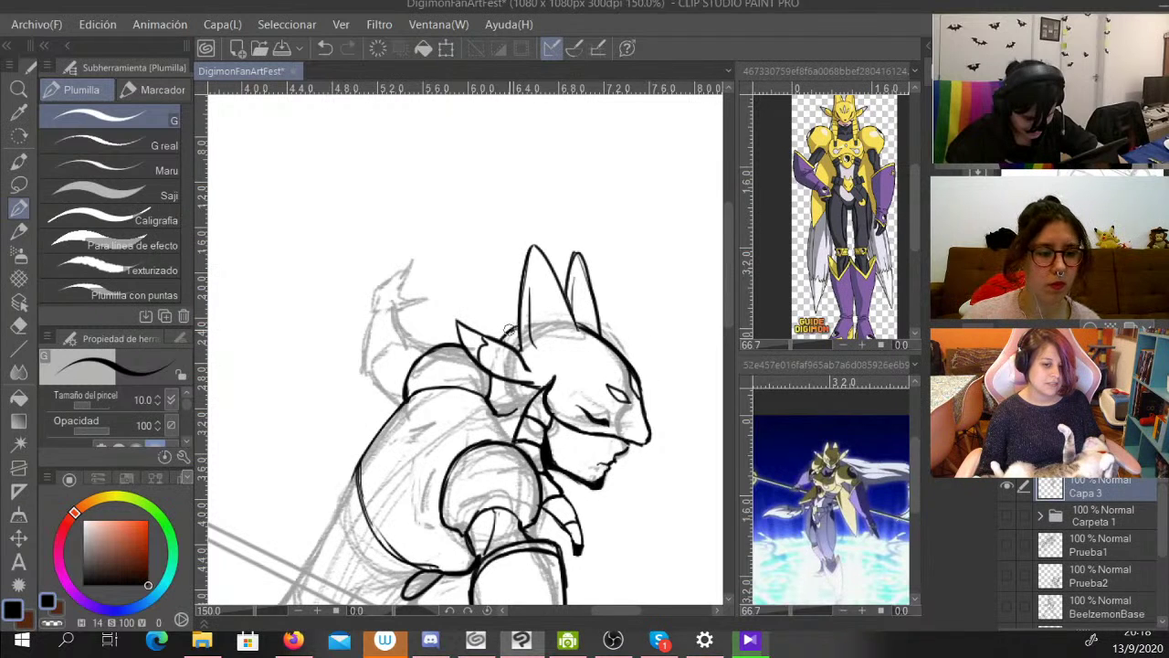
Ink the first sweeping cape lines streaming back from the shoulder, plus a diagonal line from the neck across the torso.
key("ctrl+minus")
mouse_move(438, 411)
left_mouse_down()
mouse_move(509, 329)
mouse_move(516, 336)
left_mouse_up()
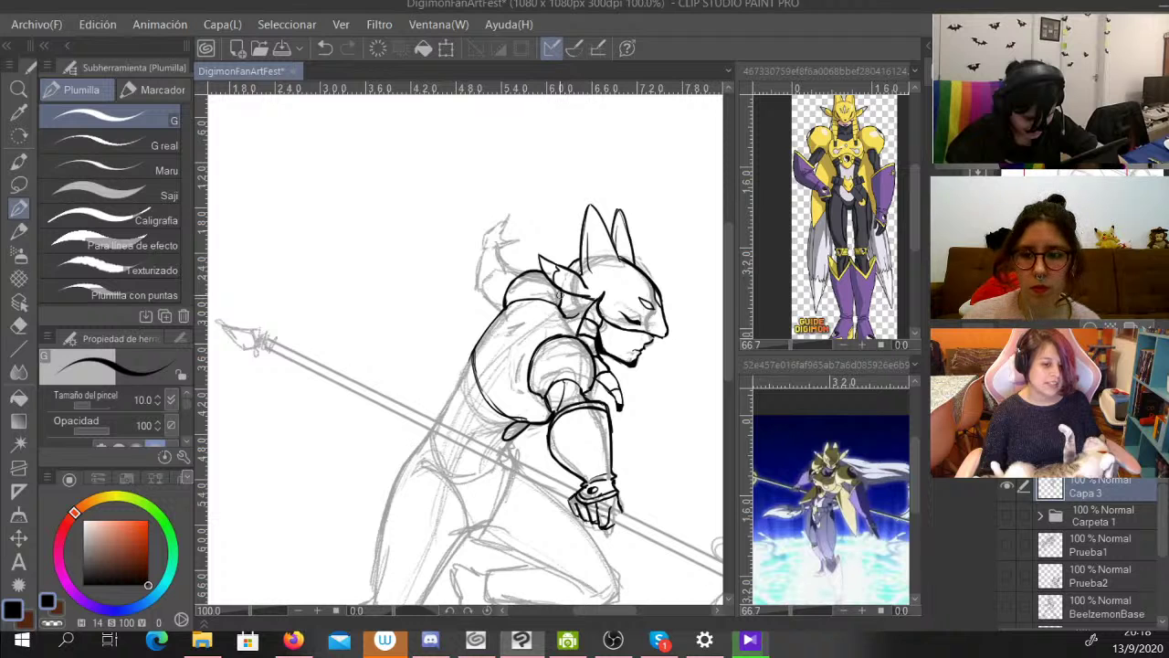
mouse_move(553, 291)
left_mouse_down()
mouse_move(358, 305)
mouse_move(327, 321)
left_mouse_up()
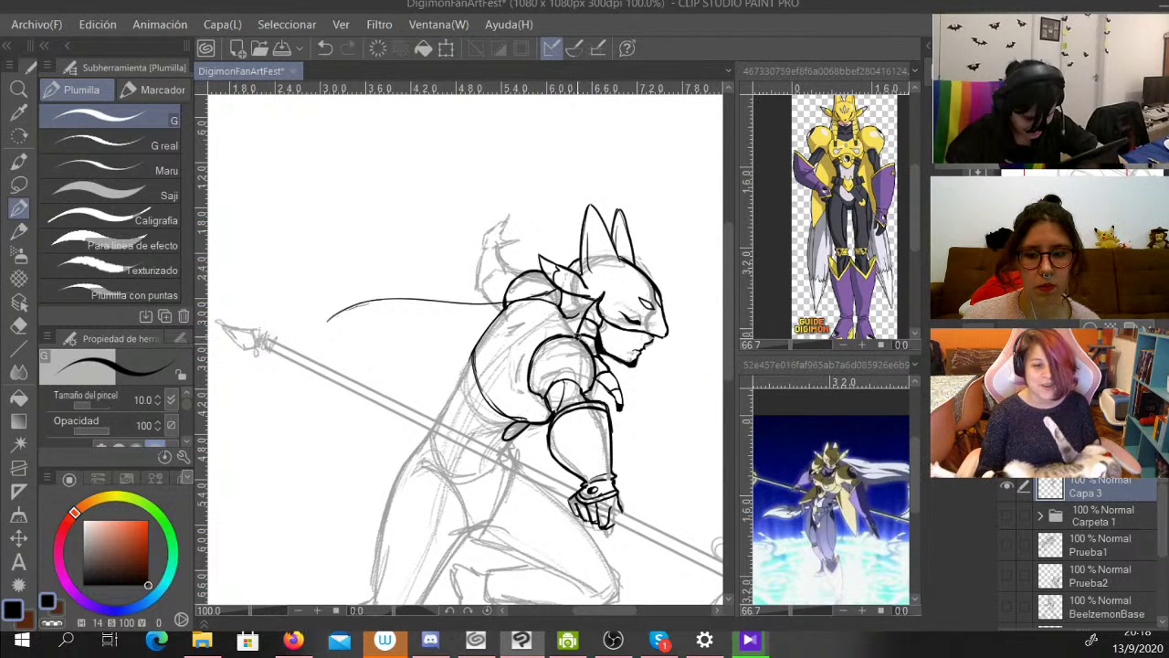
mouse_move(577, 331)
left_mouse_down()
mouse_move(545, 369)
mouse_move(517, 381)
left_mouse_up()
mouse_move(574, 335)
left_mouse_down()
mouse_move(510, 381)
mouse_move(457, 403)
left_mouse_up()
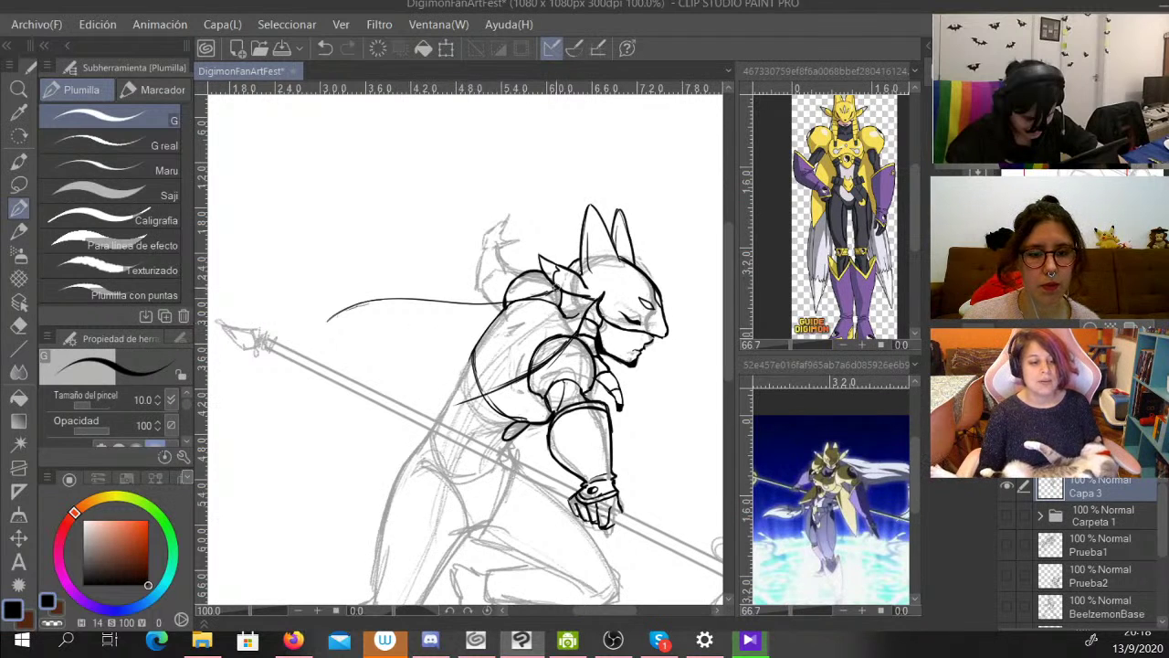
mouse_move(553, 290)
left_mouse_down()
mouse_move(485, 299)
mouse_move(398, 265)
mouse_move(416, 274)
mouse_move(264, 246)
mouse_move(219, 270)
left_mouse_up()
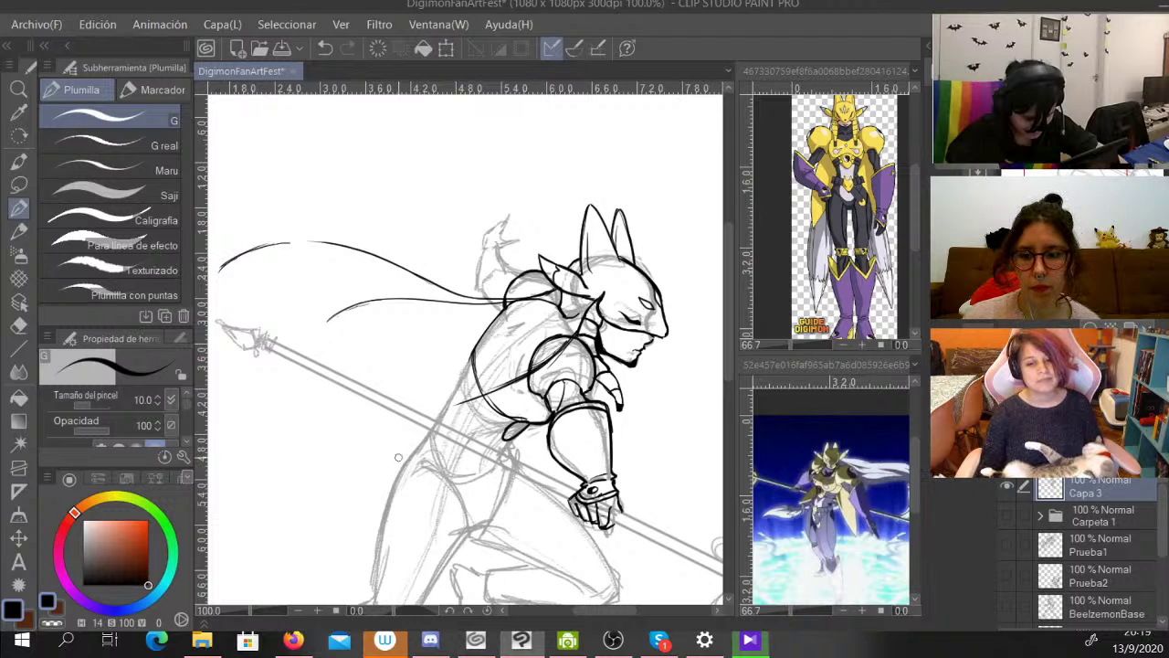
Complete the upper and lower cape panels with long curved outlines and pointed tips, strengthening the front edge across the torso.
left_click_drag(605, 610, 587, 610)
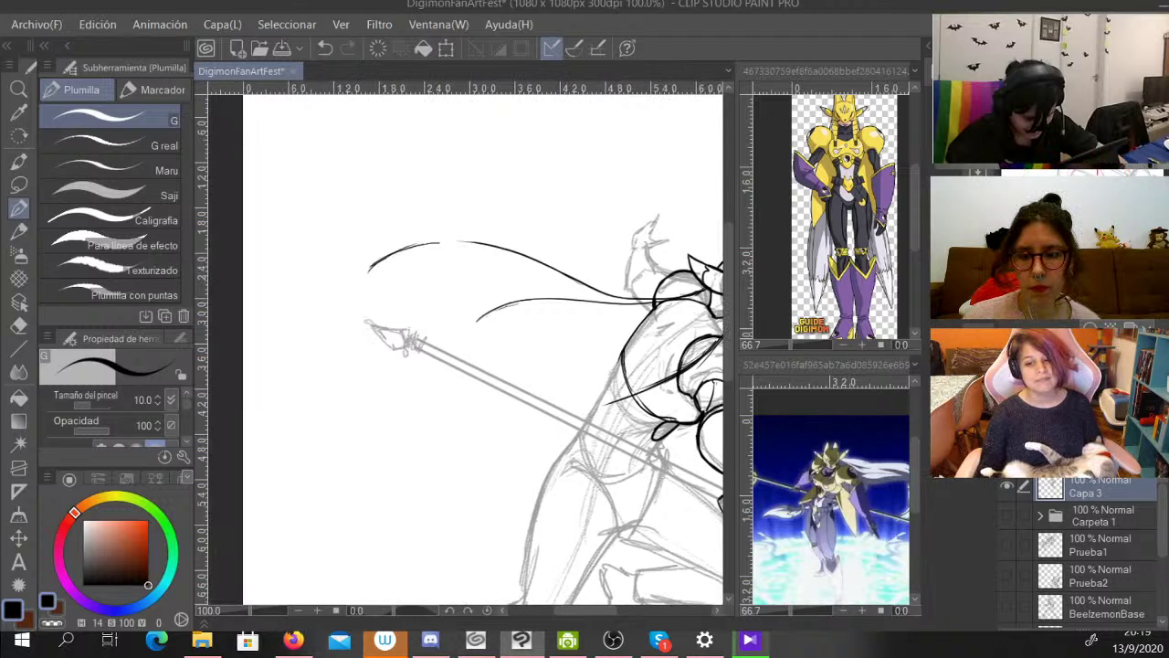
key("ctrl+minus")
mouse_move(625, 311)
left_mouse_down()
mouse_move(420, 272)
mouse_move(340, 301)
mouse_move(325, 323)
mouse_move(374, 311)
mouse_move(475, 360)
mouse_move(504, 368)
mouse_move(441, 334)
mouse_move(548, 359)
mouse_move(451, 379)
mouse_move(374, 427)
mouse_move(365, 530)
mouse_move(415, 453)
mouse_move(553, 413)
mouse_move(605, 370)
left_mouse_up()
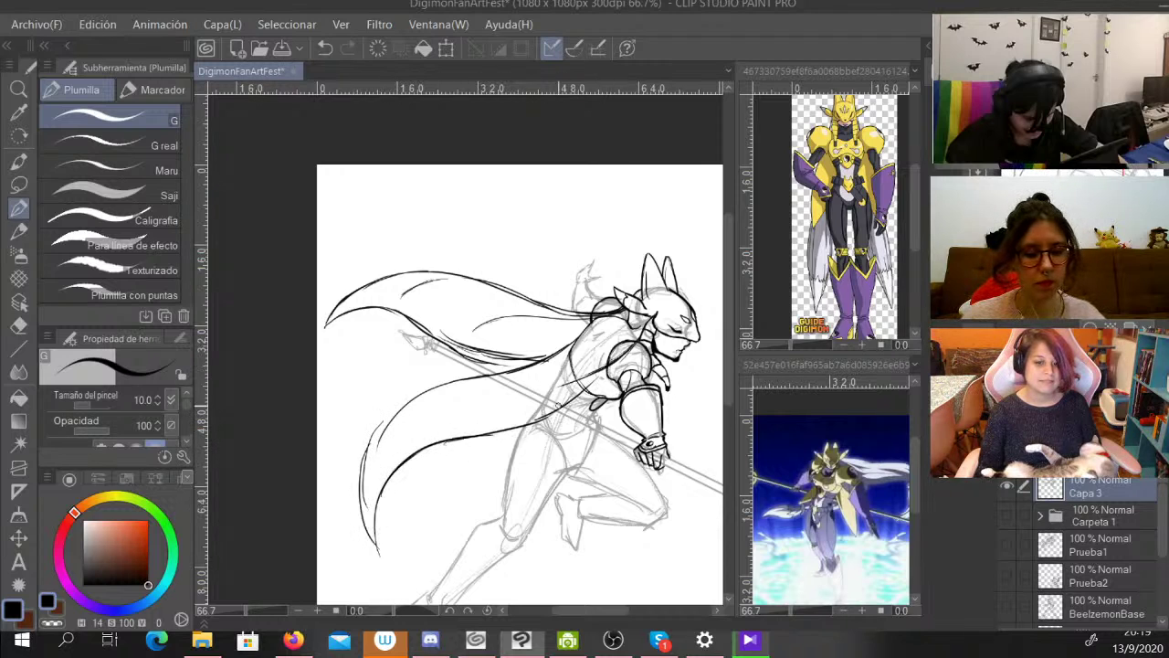
mouse_move(654, 314)
left_mouse_down()
mouse_move(599, 384)
mouse_move(502, 424)
left_mouse_up()
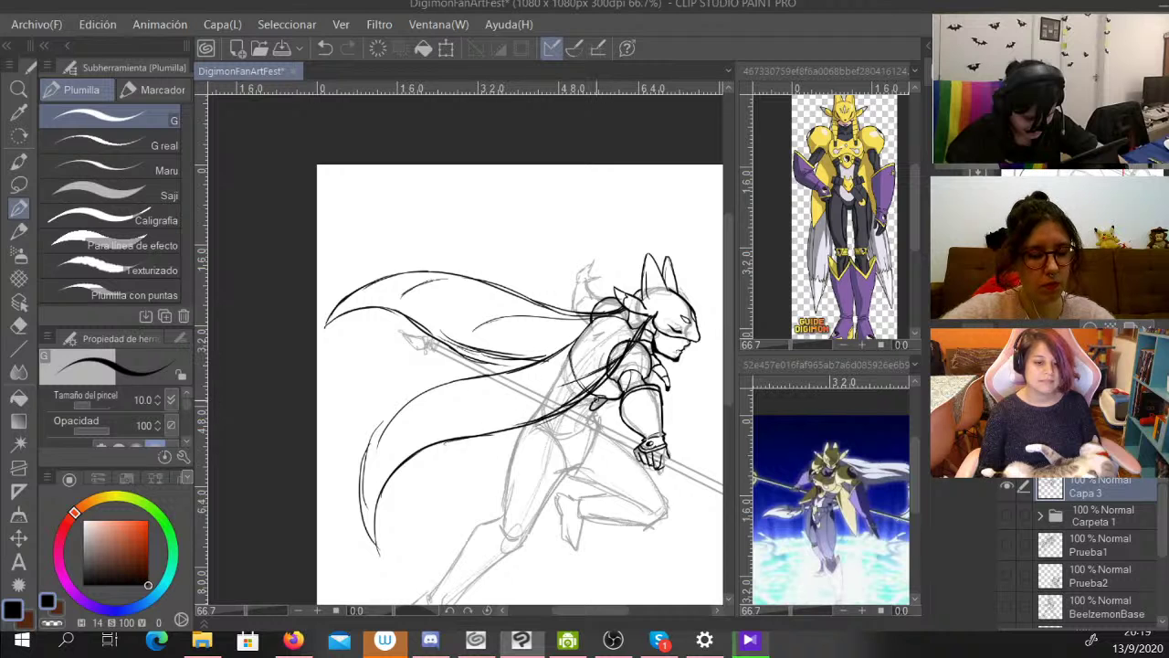
Erase the shoulder pad and chest armour lines that overlap the cape's front edge using transparent colour.
key("ctrl+plus")
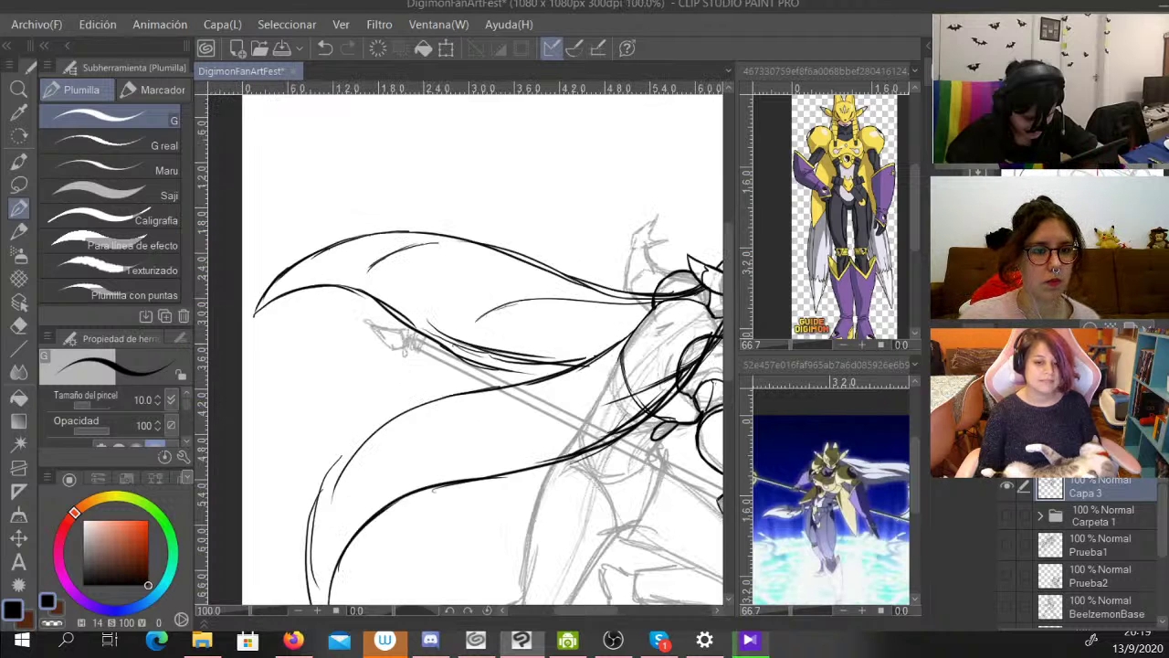
left_click_drag(512, 366, 398, 309)
key("c")
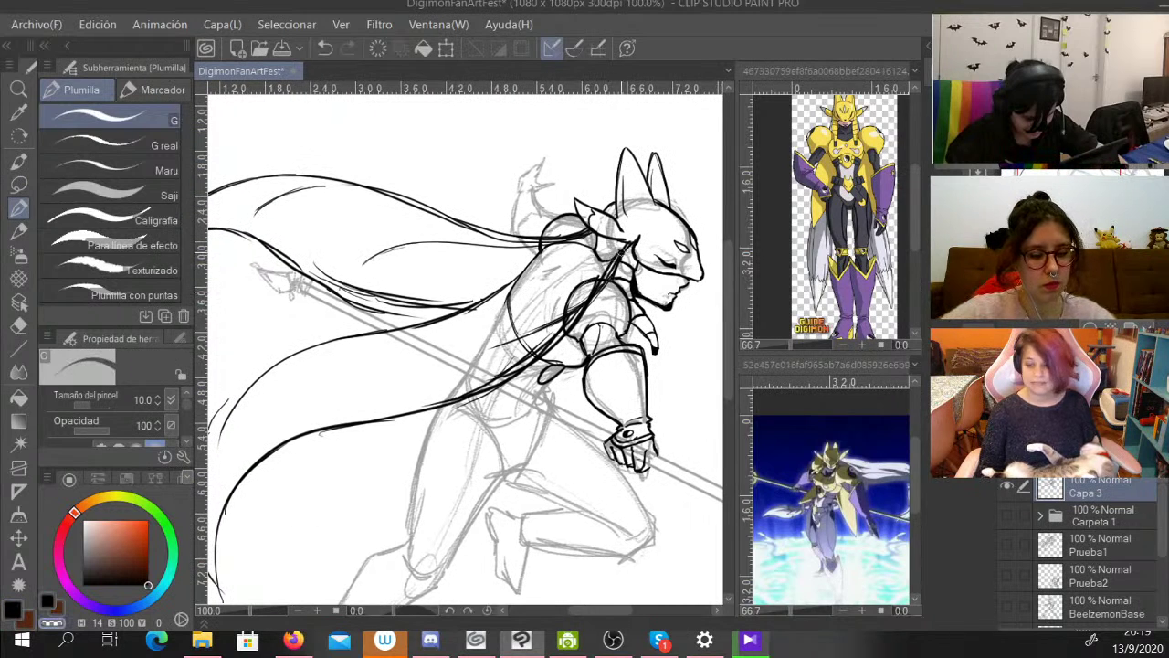
left_click_drag(619, 250, 568, 319)
left_click_drag(593, 281, 507, 365)
mouse_move(577, 307)
left_mouse_down()
mouse_move(517, 339)
mouse_move(573, 292)
mouse_move(552, 325)
left_mouse_up()
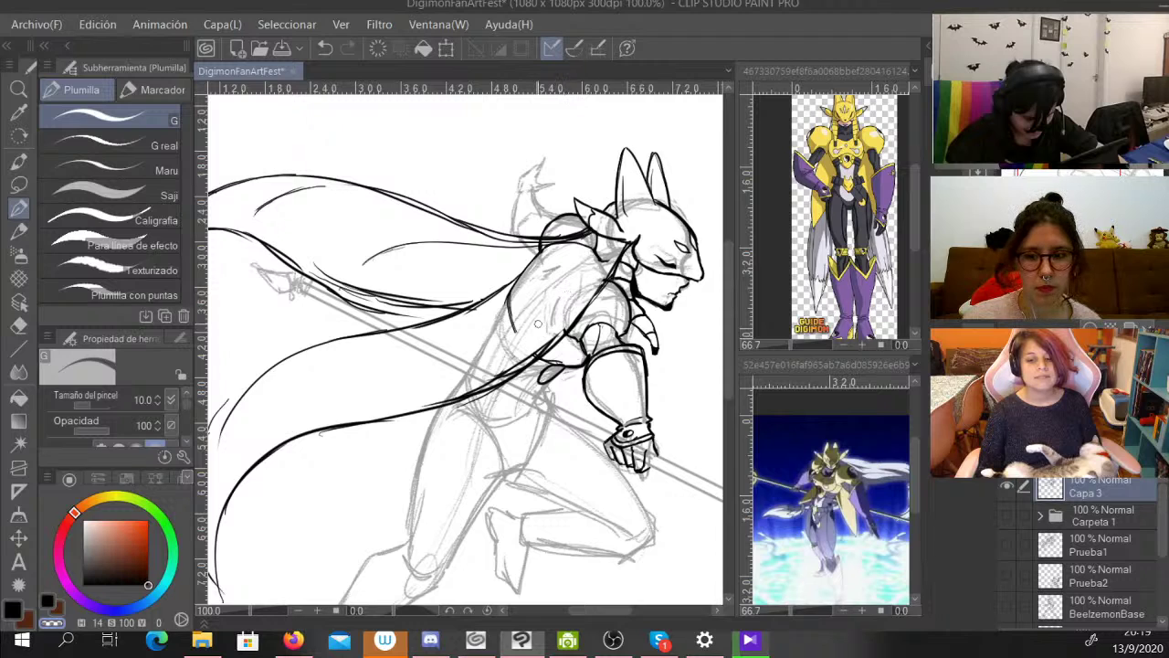
Erase the armour's back contour and neck lines covered by the cape, and clean the cape's front edge down to the waist.
mouse_move(602, 251)
left_mouse_down()
mouse_move(537, 246)
mouse_move(506, 313)
mouse_move(515, 331)
left_mouse_up()
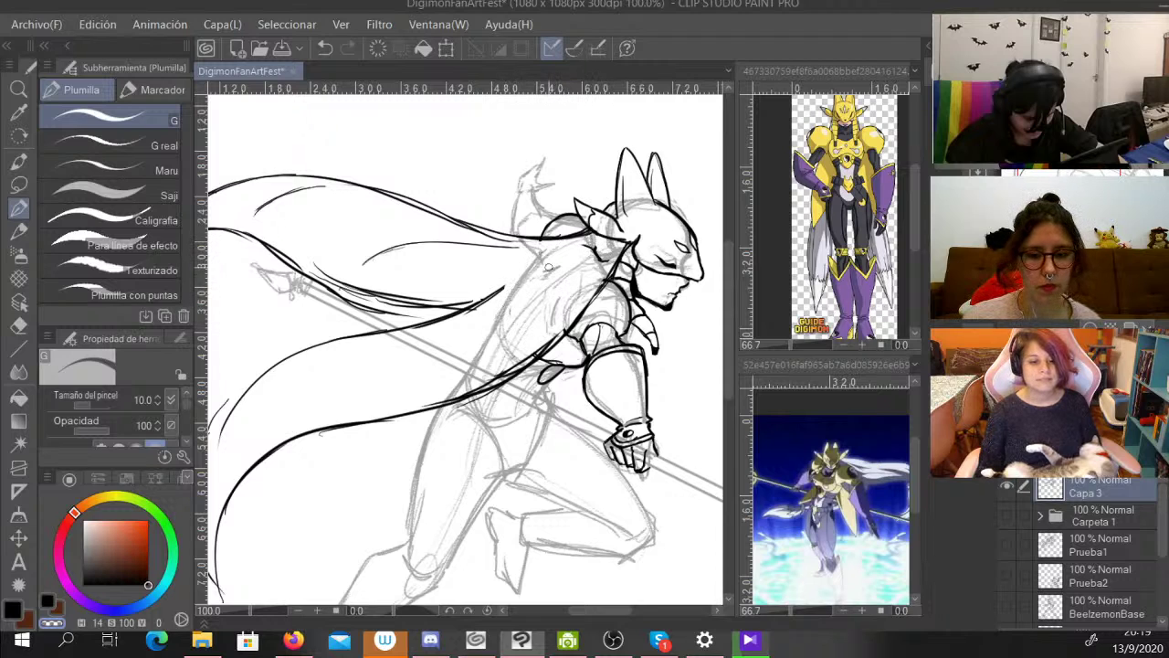
left_click_drag(585, 244, 610, 258)
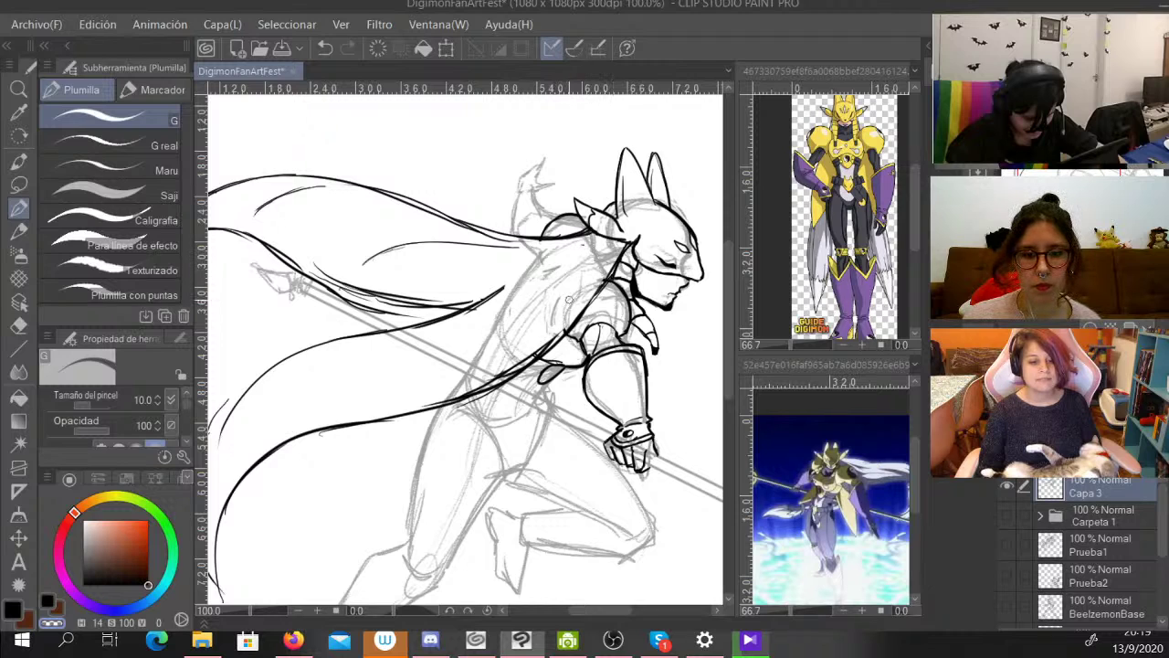
left_click_drag(570, 315, 474, 384)
left_click_drag(540, 345, 458, 393)
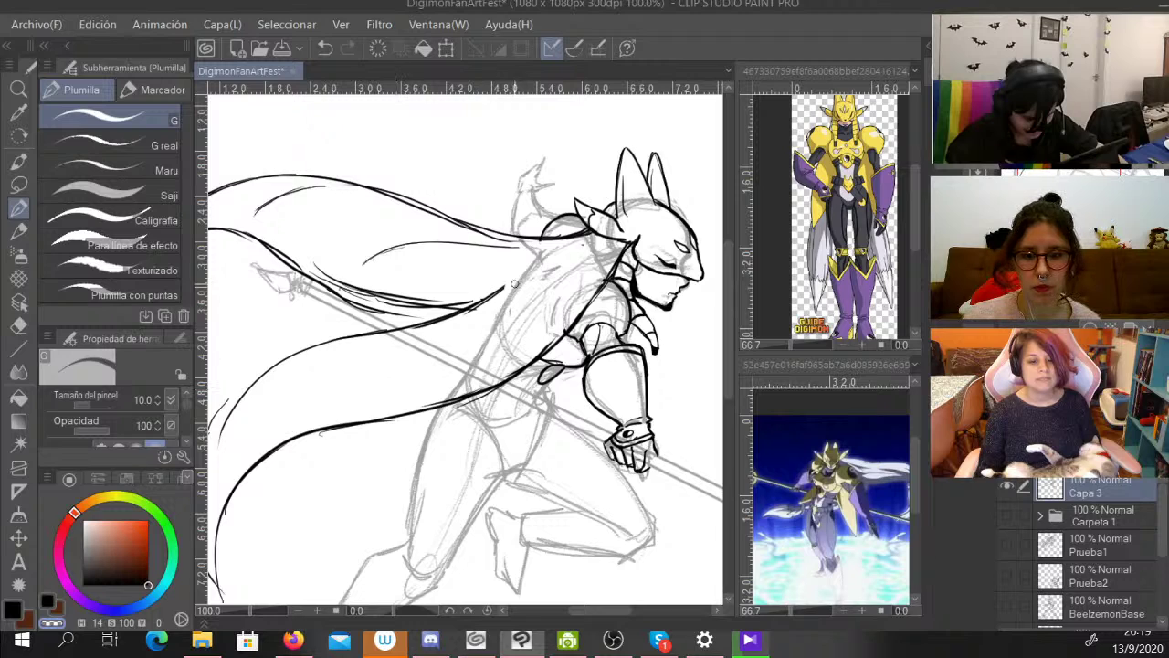
Clean up the doubled strokes along the upper cape panel's lower edge and return to the black drawing colour.
mouse_move(514, 284)
left_mouse_down()
mouse_move(450, 298)
mouse_move(473, 301)
mouse_move(415, 261)
mouse_move(354, 305)
mouse_move(325, 292)
mouse_move(405, 315)
left_mouse_up()
mouse_move(301, 285)
left_mouse_down()
mouse_move(374, 310)
mouse_move(330, 299)
mouse_move(310, 276)
mouse_move(470, 305)
mouse_move(490, 294)
left_mouse_up()
left_click(12, 610)
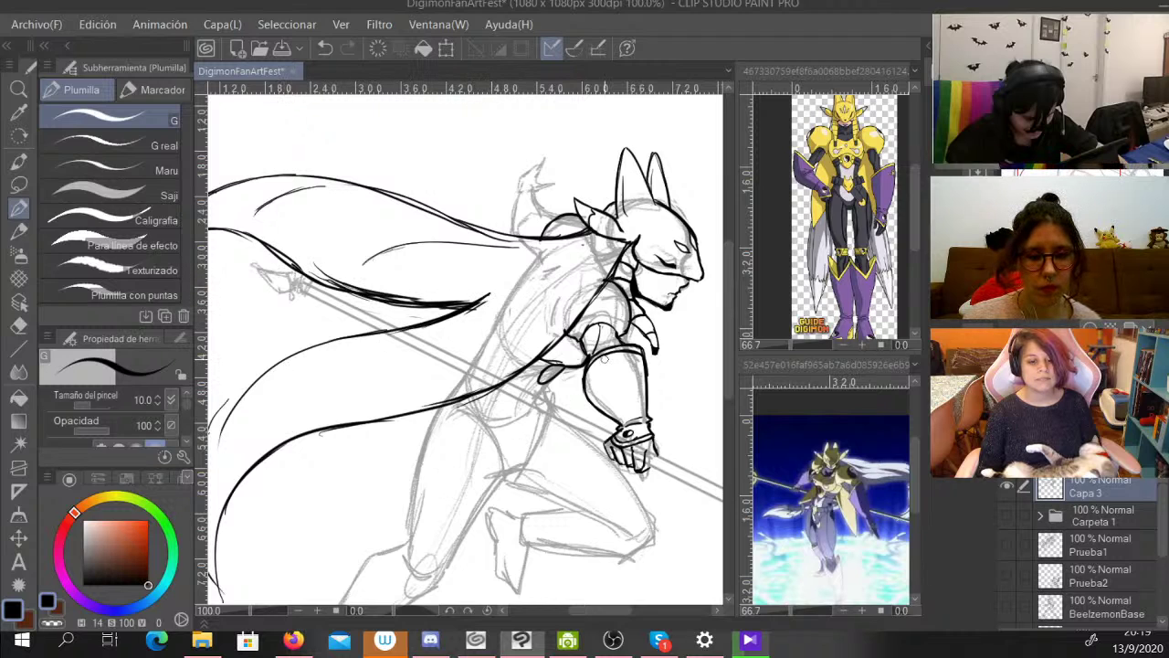
Ink the small details beneath the chest armour and a detailed belt buckle at the front of the waist, redoing its inner marks.
mouse_move(545, 364)
left_mouse_down()
mouse_move(527, 371)
mouse_move(580, 364)
left_mouse_up()
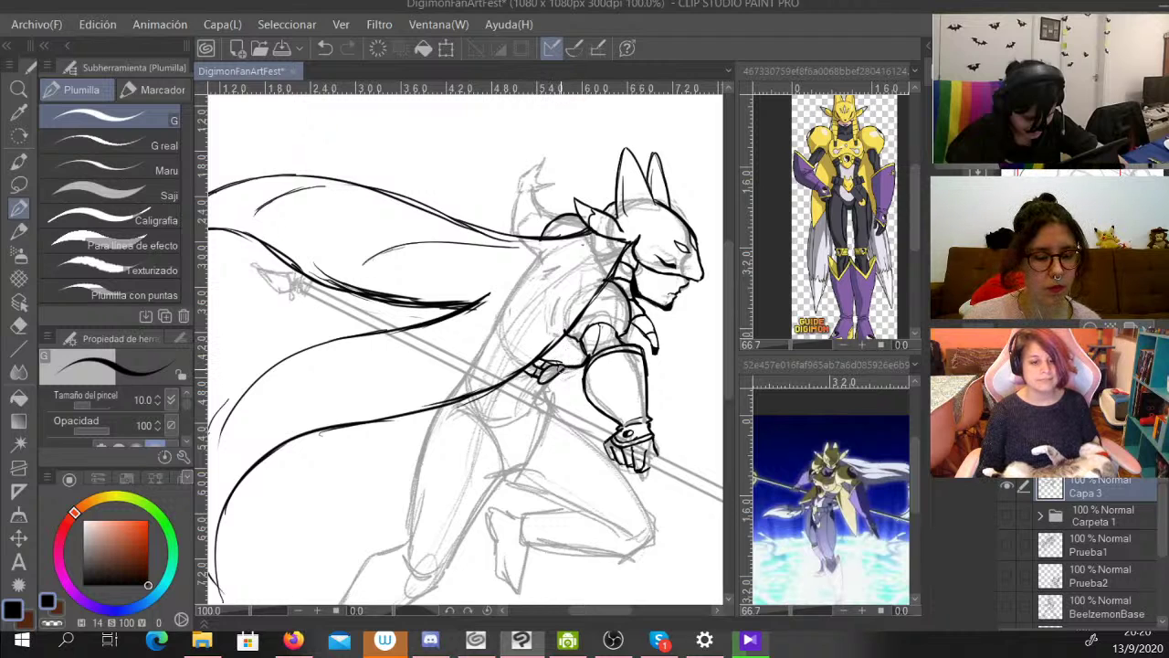
left_click_drag(550, 378, 560, 370)
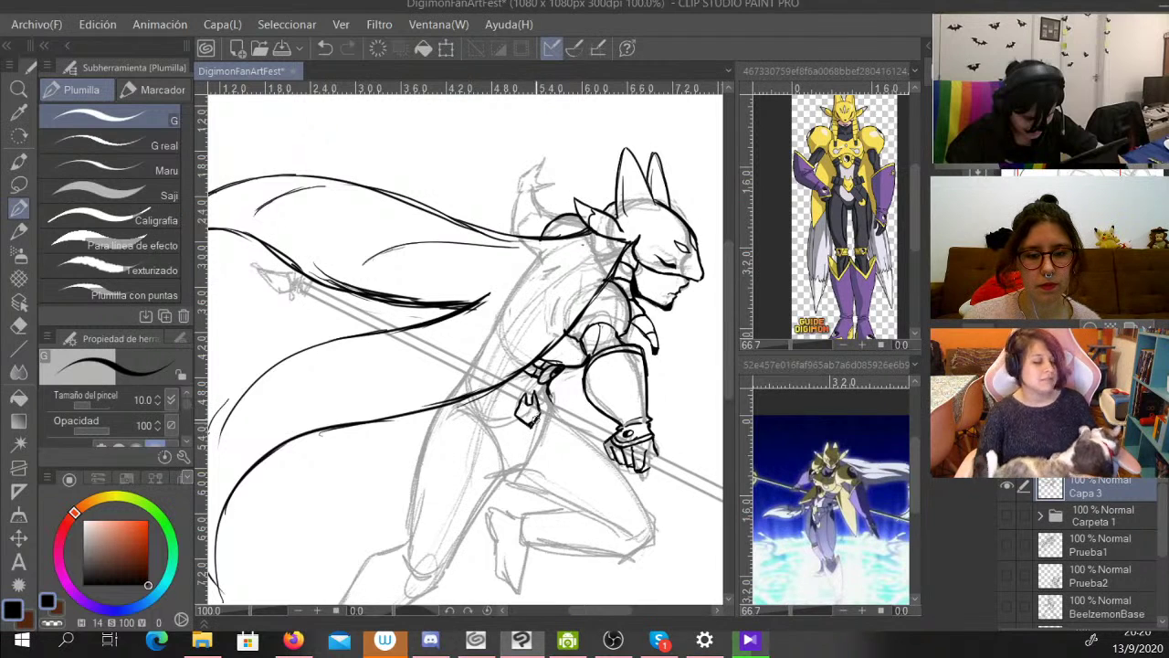
left_click_drag(526, 413, 532, 415)
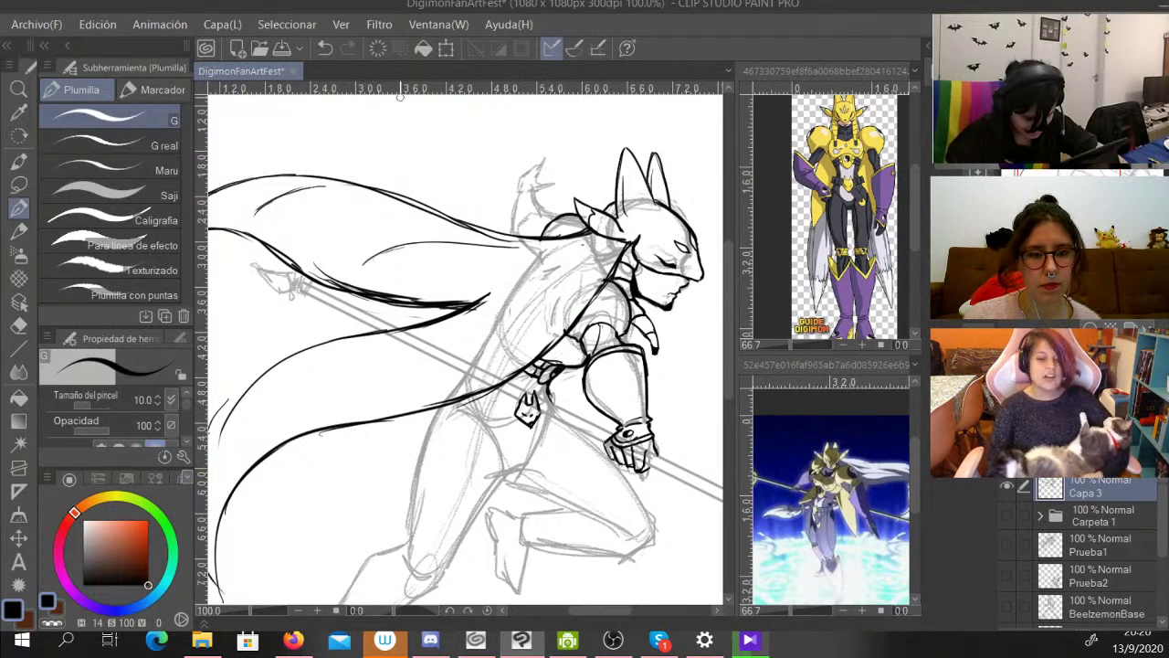
left_click(324, 48)
left_click_drag(531, 412, 541, 417)
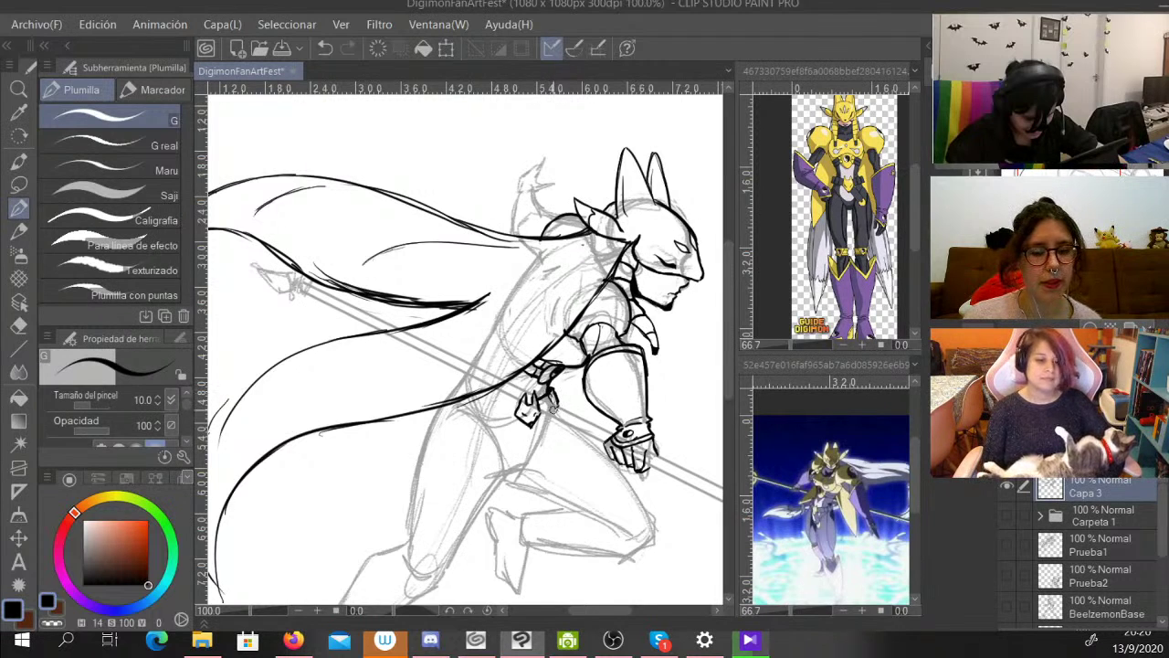
Ink the belt on both sides of the buckle with short vertical segment lines, and refine the buckle's lower edge.
left_click_drag(552, 410, 542, 413)
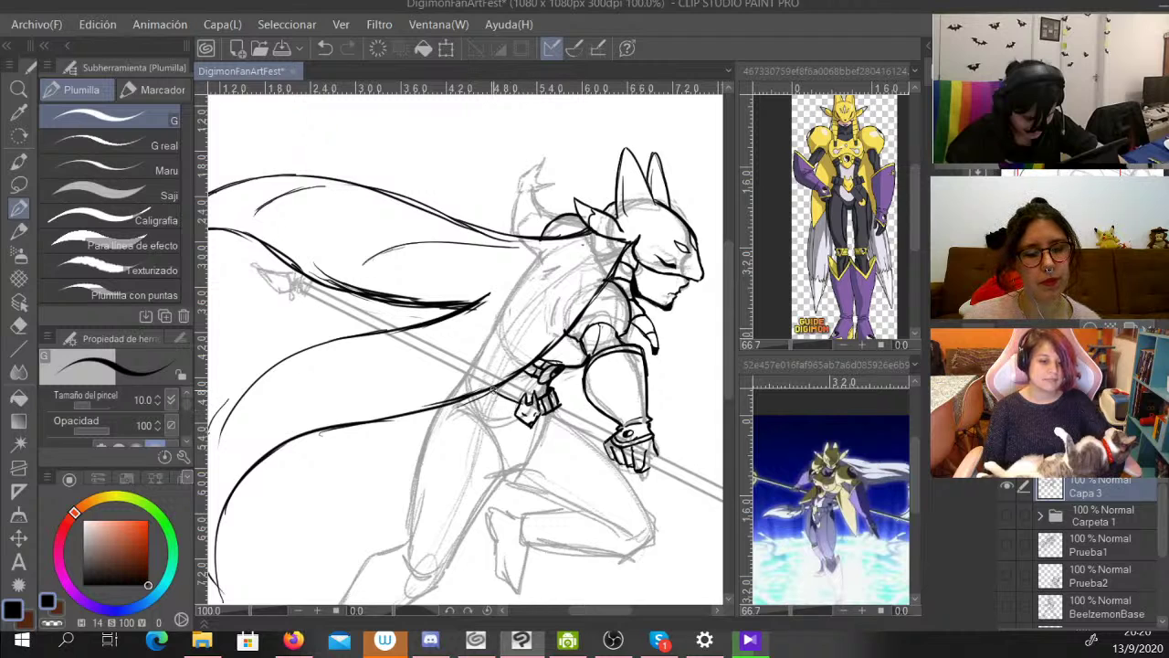
mouse_move(499, 419)
left_mouse_down()
mouse_move(478, 409)
mouse_move(516, 422)
mouse_move(493, 393)
mouse_move(463, 407)
left_mouse_up()
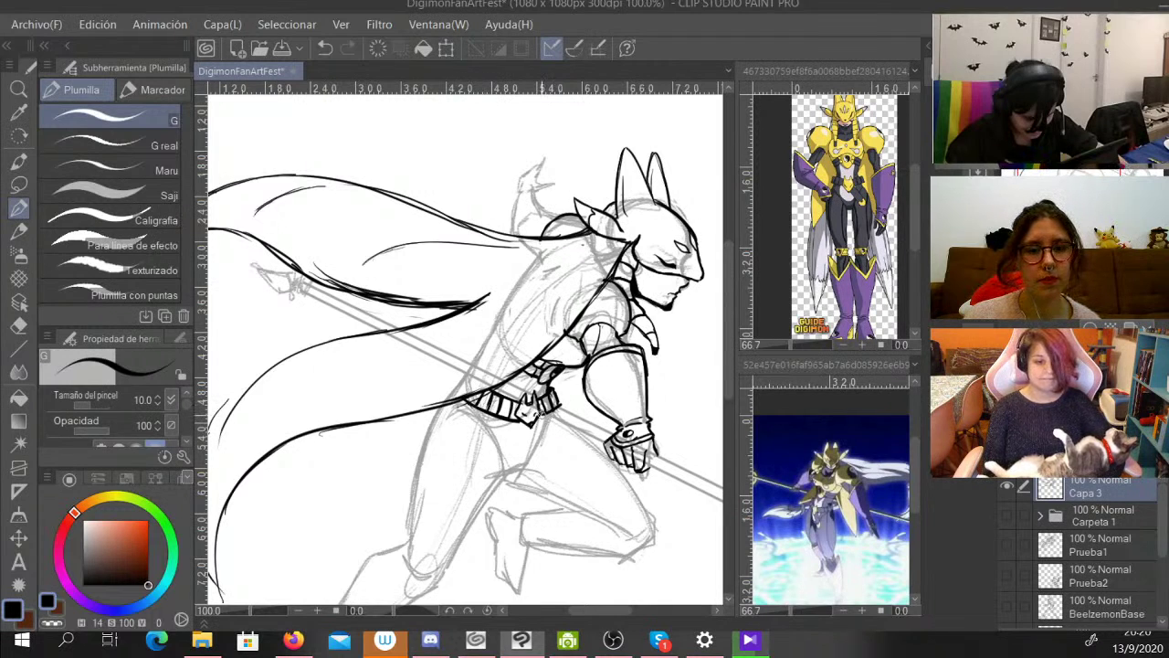
mouse_move(537, 420)
left_mouse_down()
mouse_move(561, 404)
mouse_move(527, 421)
left_mouse_up()
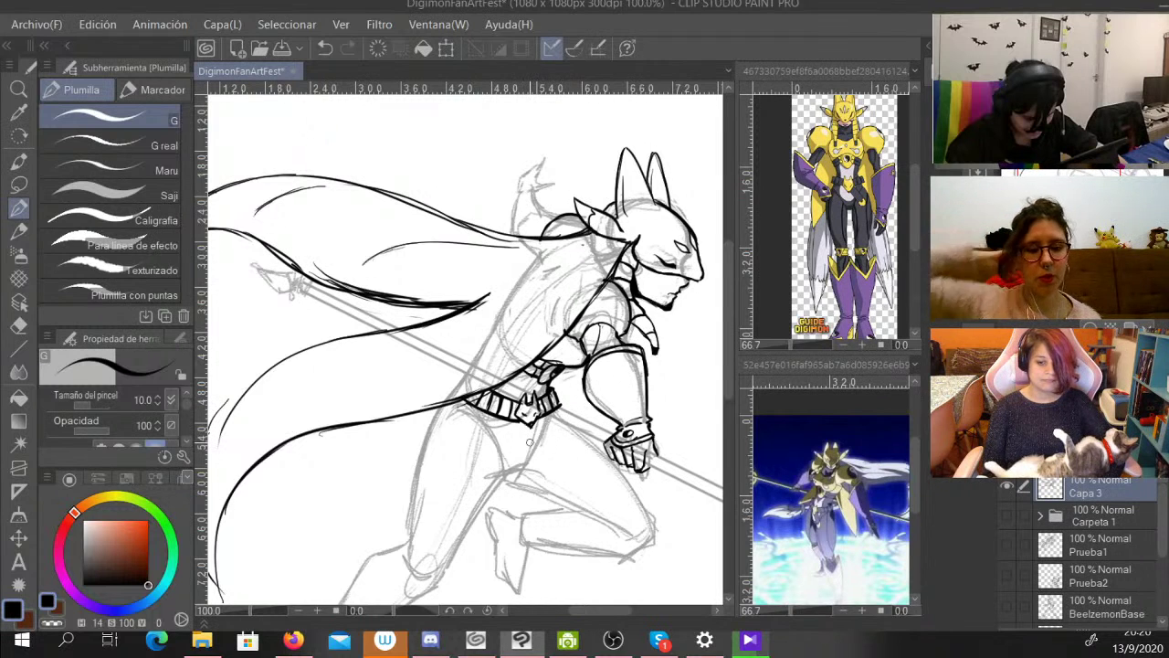
Ink the strap hanging from the belt buckle with its rounded end, and the hip contours meeting between the thighs.
left_click_drag(537, 431, 560, 464)
left_click_drag(545, 418, 563, 454)
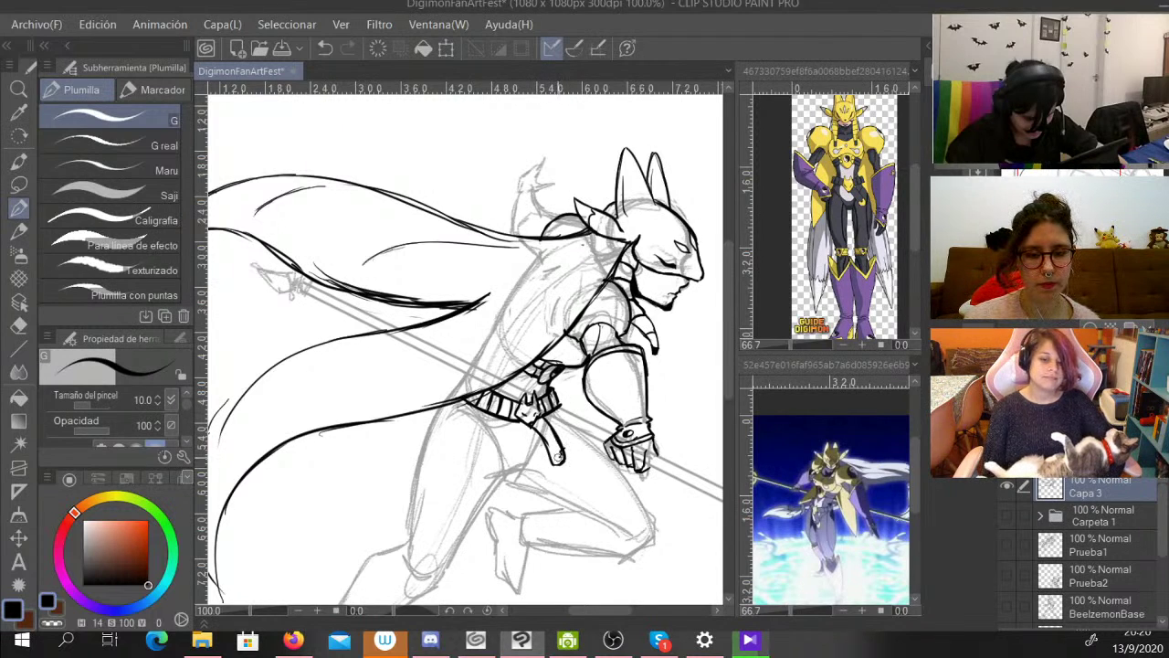
key("ctrl+z")
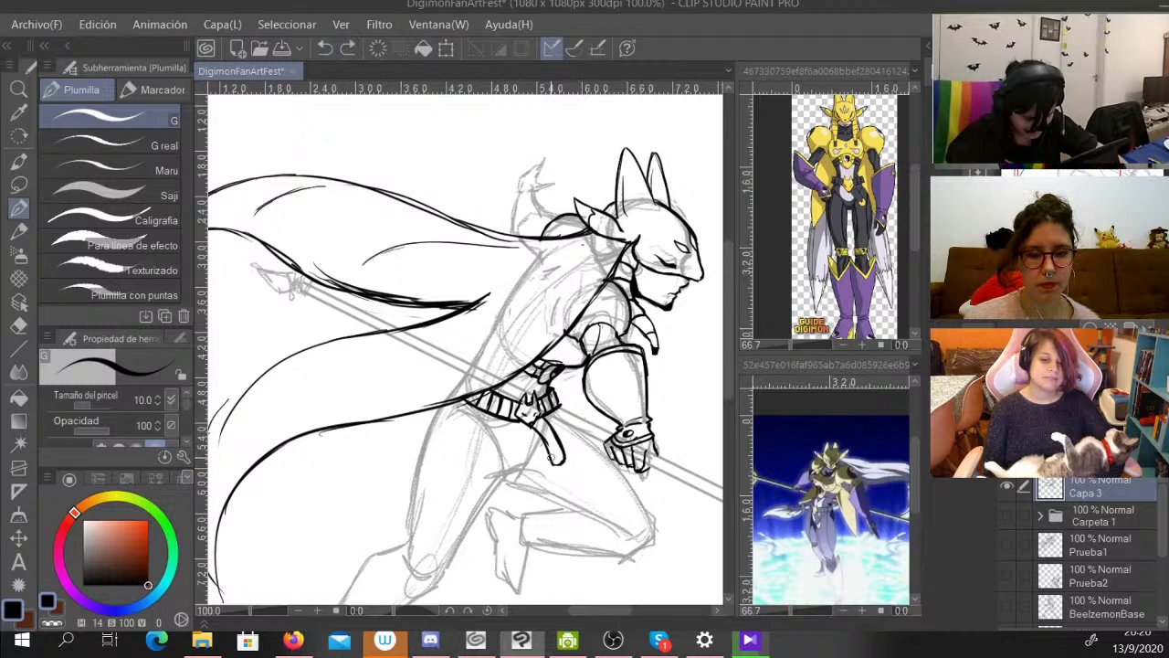
left_click_drag(556, 458, 560, 454)
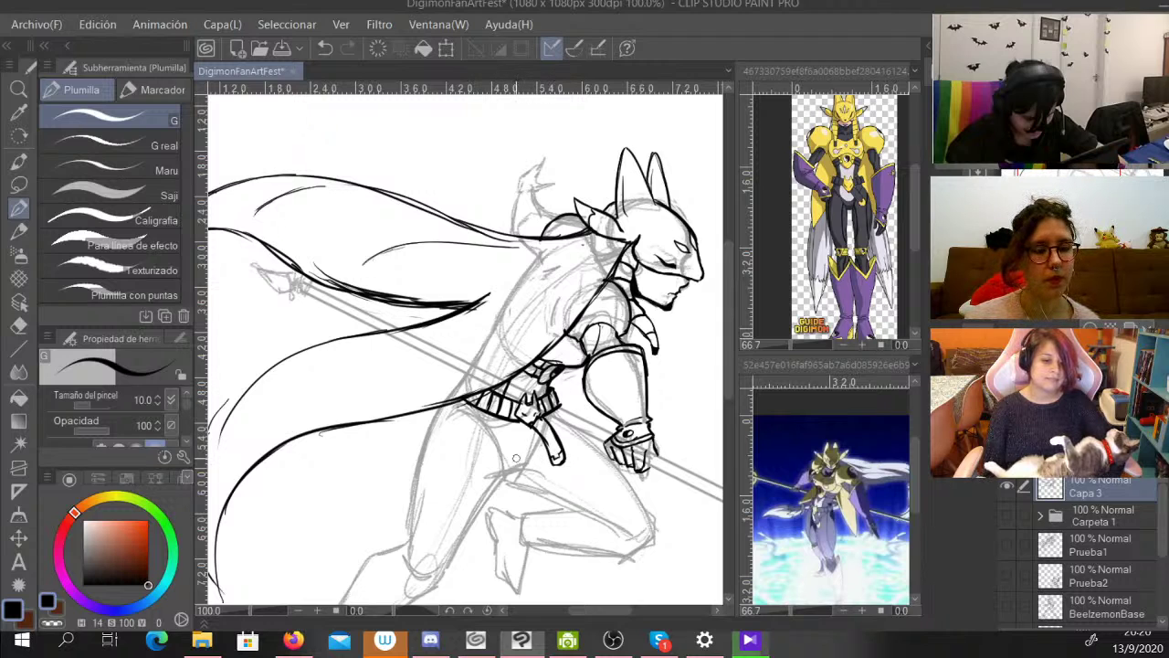
mouse_move(463, 409)
left_mouse_down()
mouse_move(484, 424)
mouse_move(501, 479)
mouse_move(539, 439)
left_mouse_up()
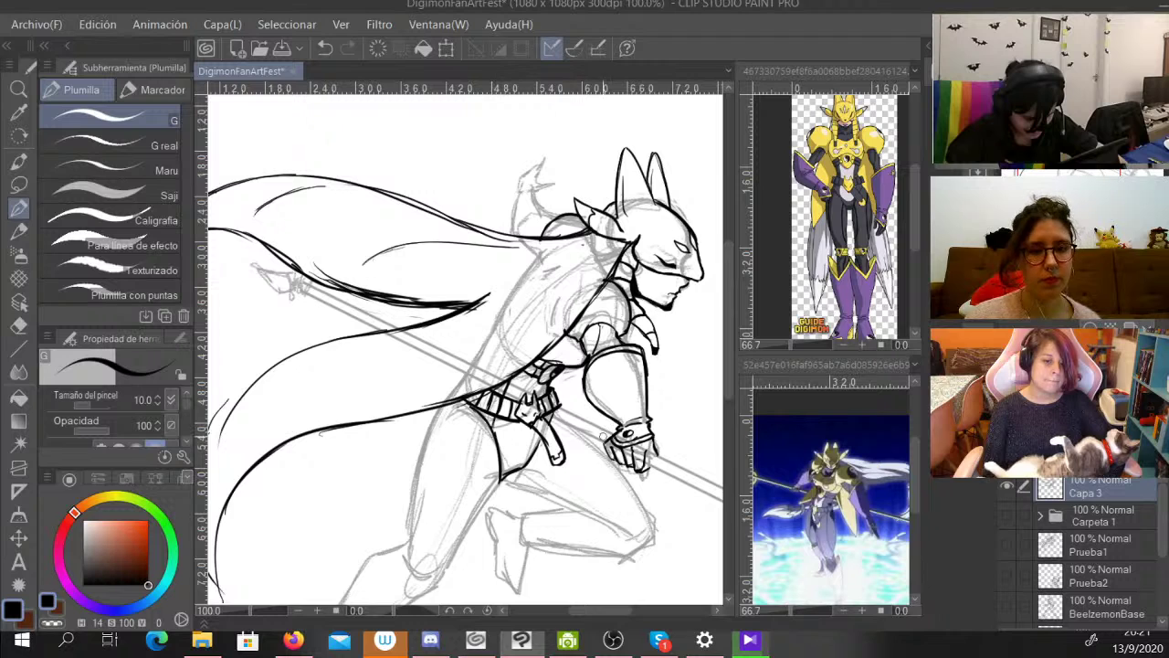
Ink the pointed knee guard on the rear leg with its double-banded upper cuff.
mouse_move(525, 466)
left_mouse_down()
mouse_move(535, 391)
mouse_move(547, 386)
left_mouse_up()
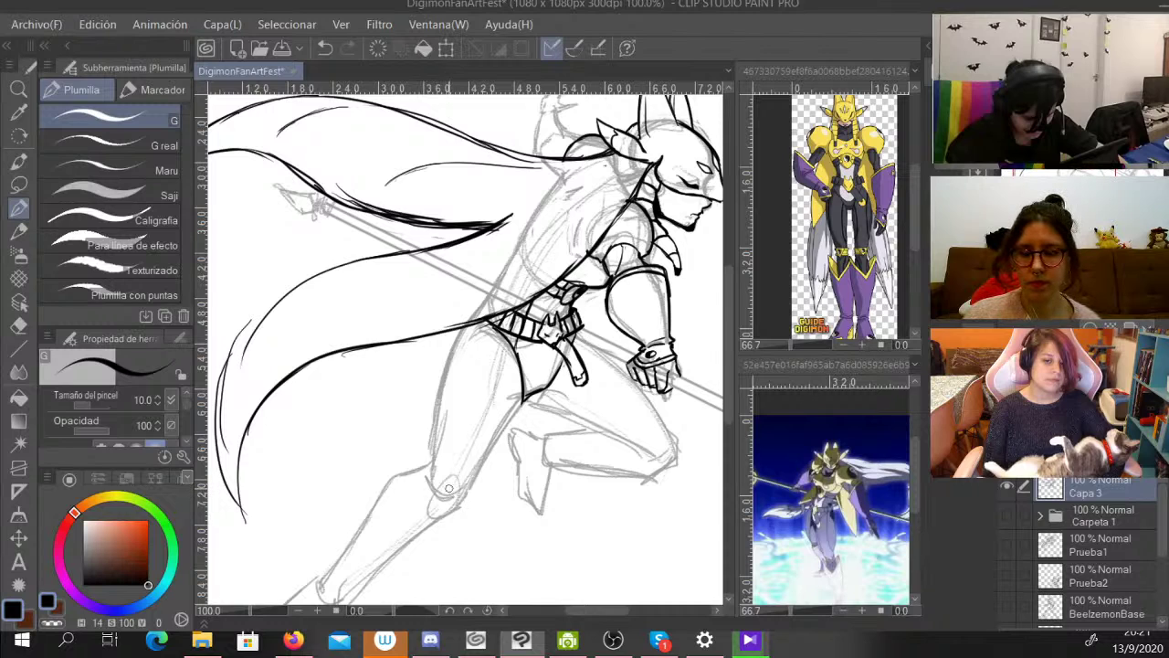
mouse_move(441, 488)
left_mouse_down()
mouse_move(434, 516)
mouse_move(465, 491)
mouse_move(429, 459)
mouse_move(435, 489)
mouse_move(426, 462)
mouse_move(436, 509)
left_mouse_up()
mouse_move(417, 462)
left_mouse_down()
mouse_move(438, 507)
mouse_move(420, 498)
left_mouse_up()
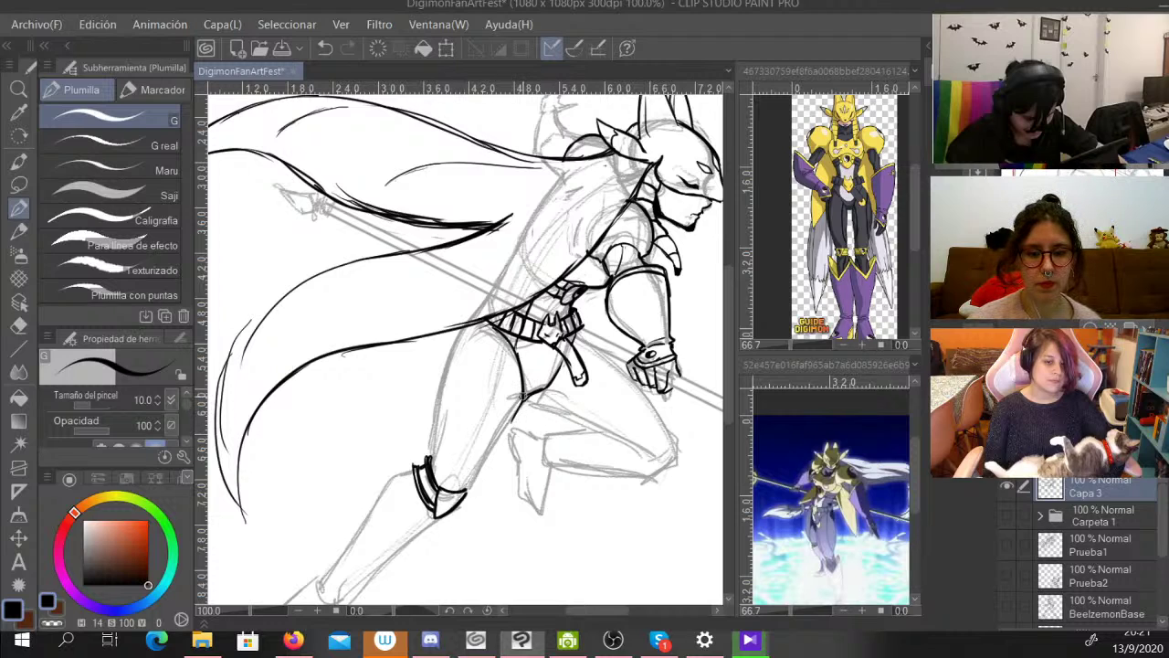
Ink the front and back contours of the rear leg's thigh, from the hip down to the knee guard.
mouse_move(475, 467)
left_mouse_down()
mouse_move(508, 426)
mouse_move(461, 493)
left_mouse_up()
left_click_drag(520, 405, 500, 446)
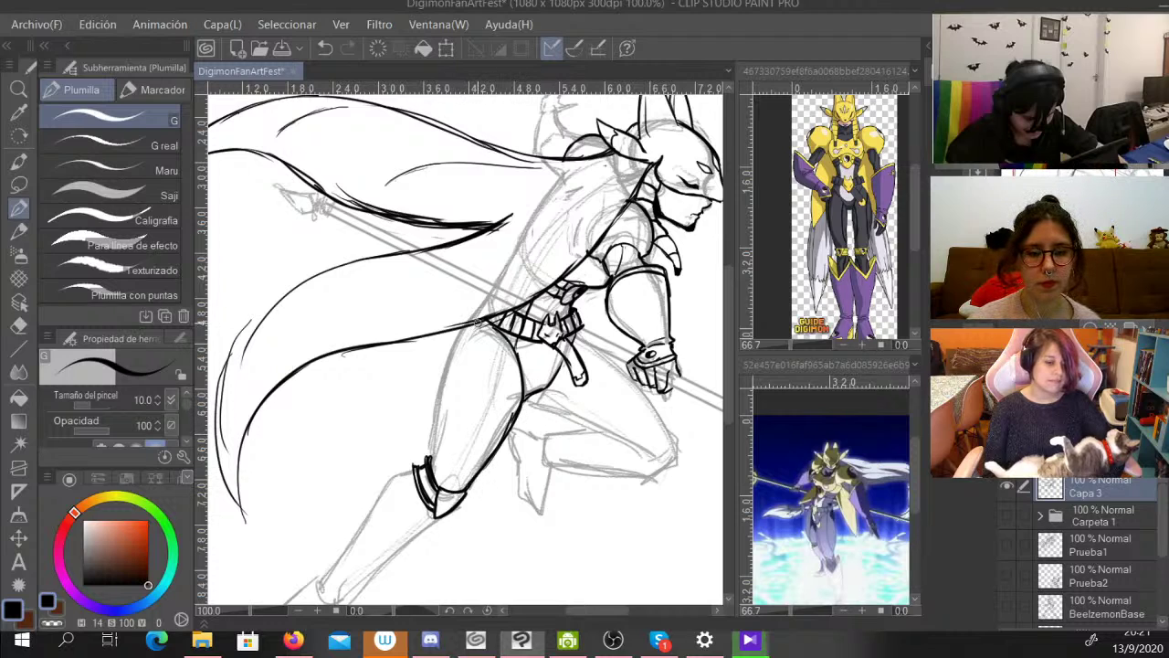
mouse_move(481, 324)
left_mouse_down()
mouse_move(470, 326)
mouse_move(438, 427)
left_mouse_up()
left_click_drag(446, 360, 428, 464)
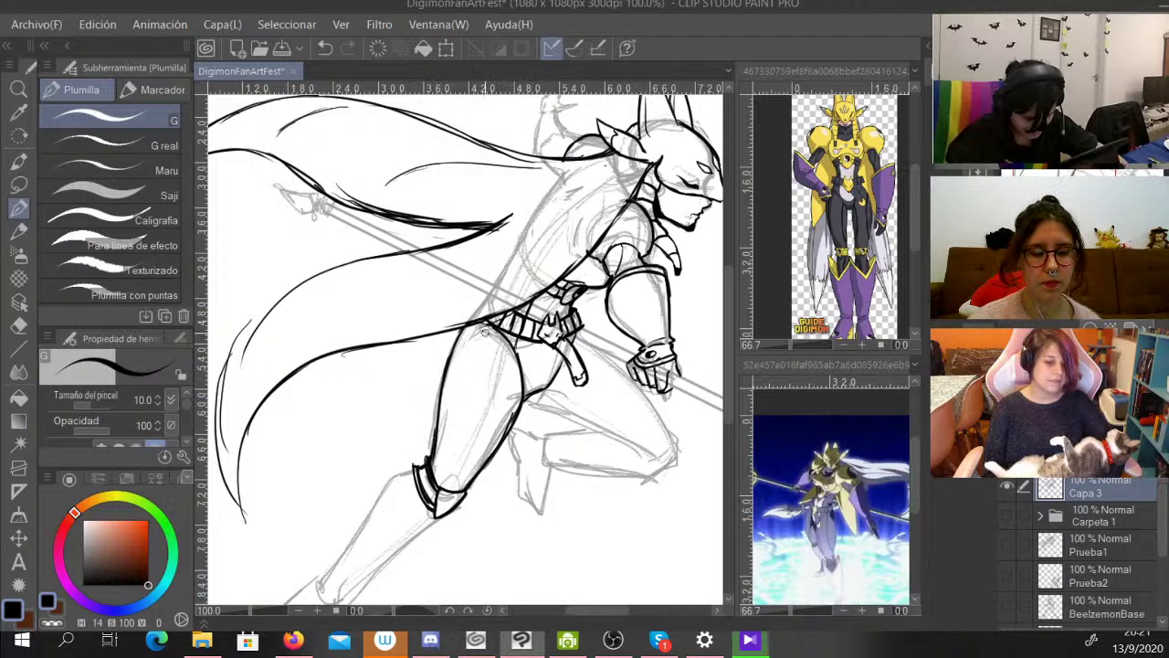
Ink a thick curved panel line inside the rear thigh from the belt down toward the knee guard, and touch up the opposite thigh contour.
left_click_drag(490, 326, 435, 444)
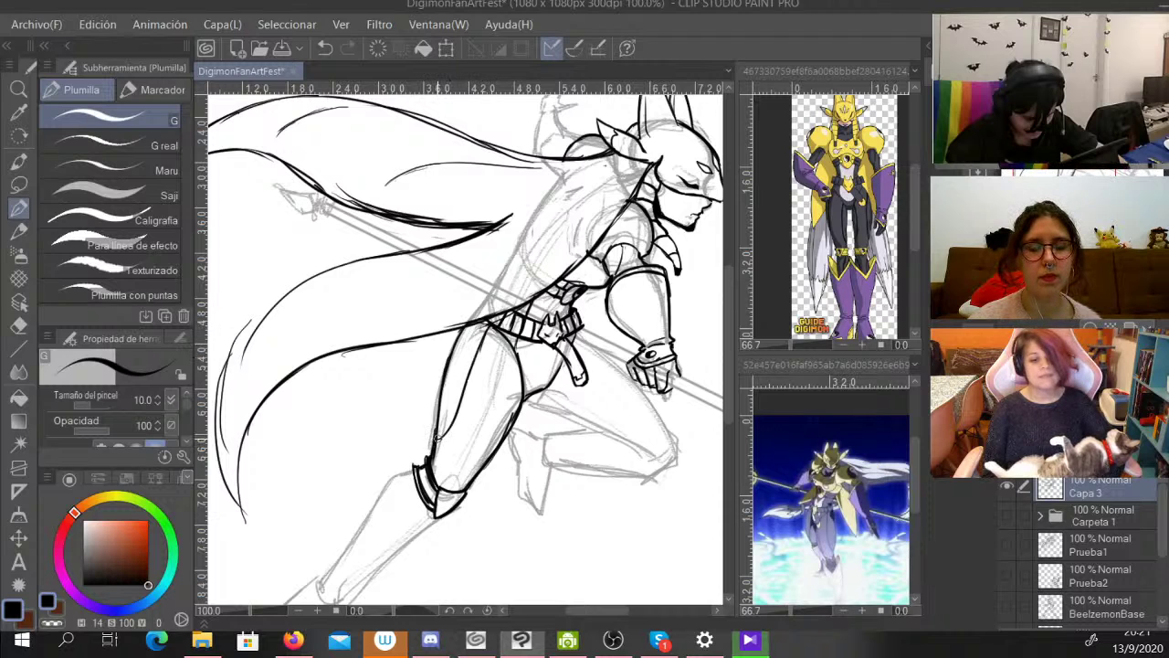
left_click_drag(467, 374, 431, 446)
left_click_drag(495, 319, 438, 442)
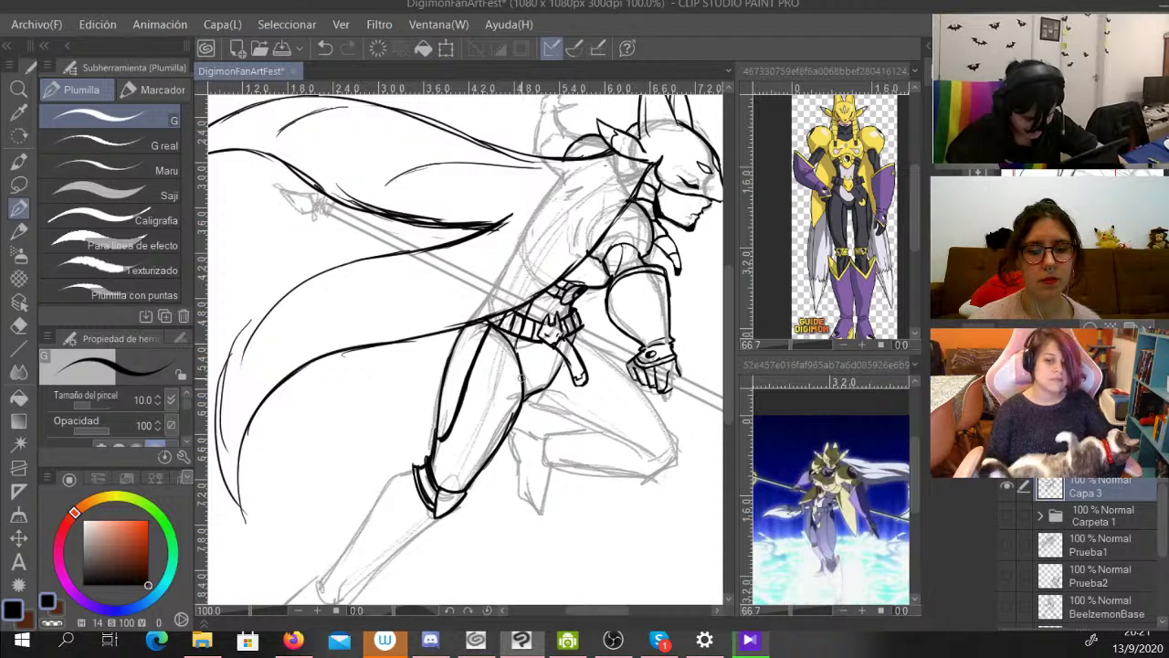
mouse_move(521, 367)
left_mouse_down()
mouse_move(479, 476)
mouse_move(516, 387)
left_mouse_up()
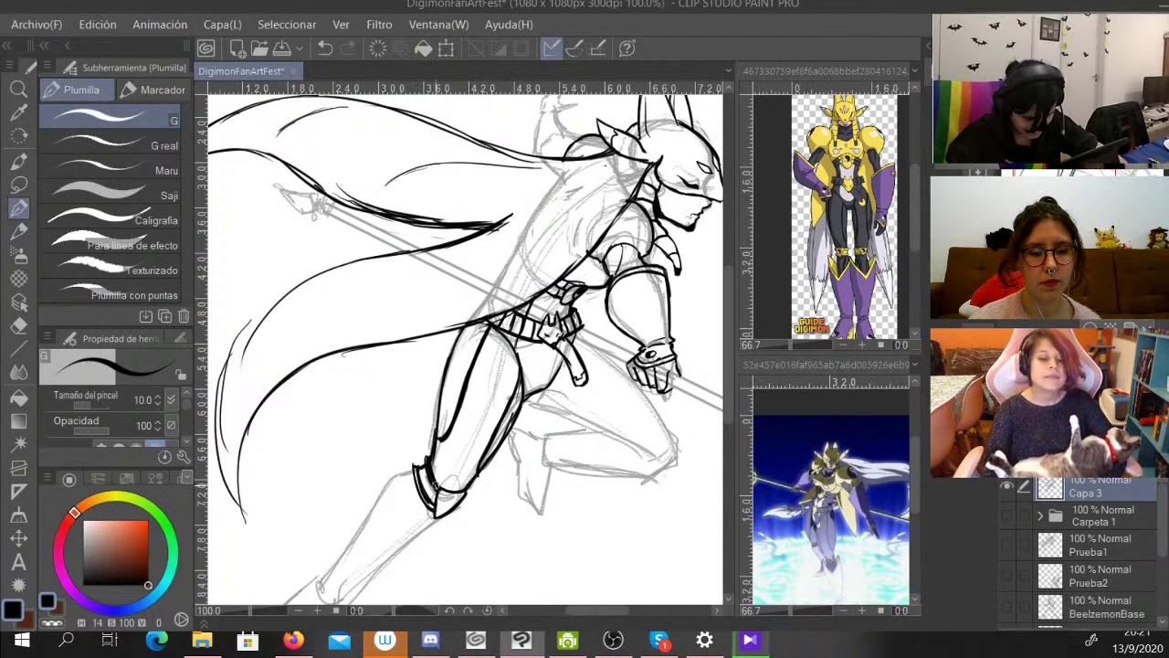
Ink a round rivet on the rear knee guard and clean up its cuff bands with the transparent colour.
left_click_drag(447, 497, 444, 505)
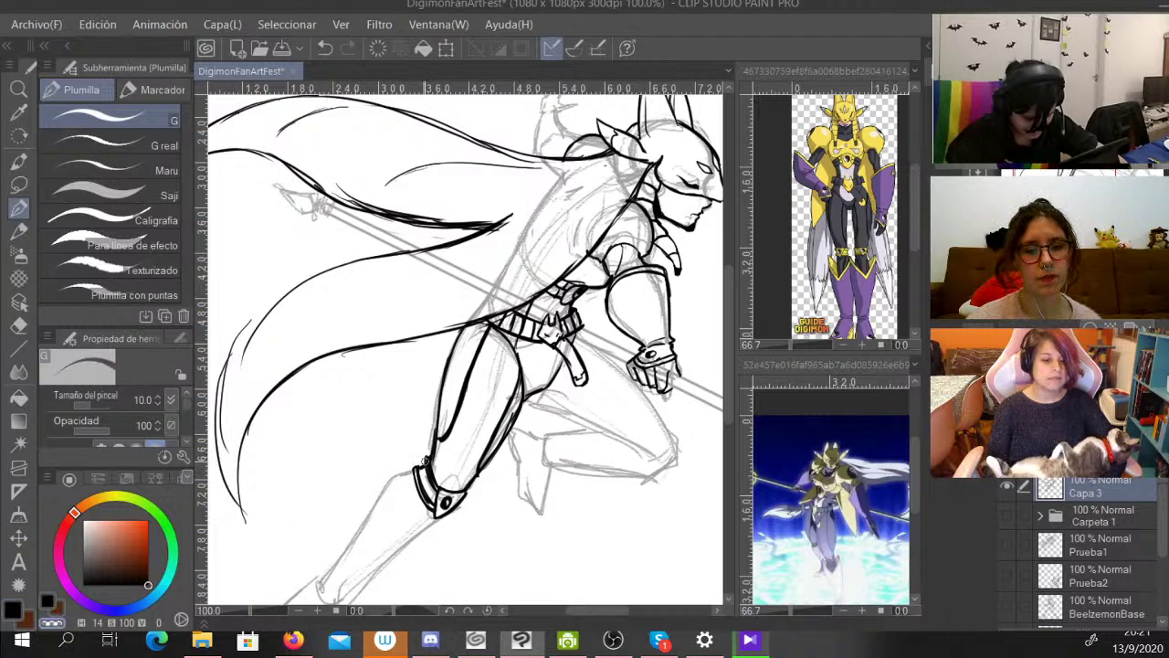
key("c")
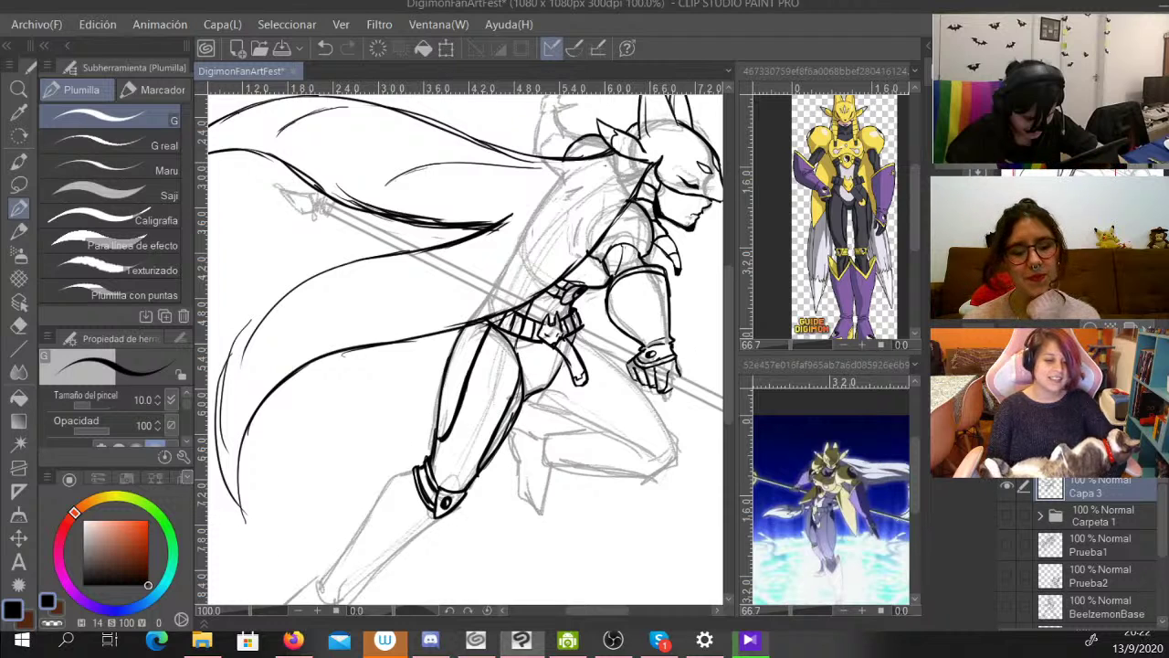
key("c")
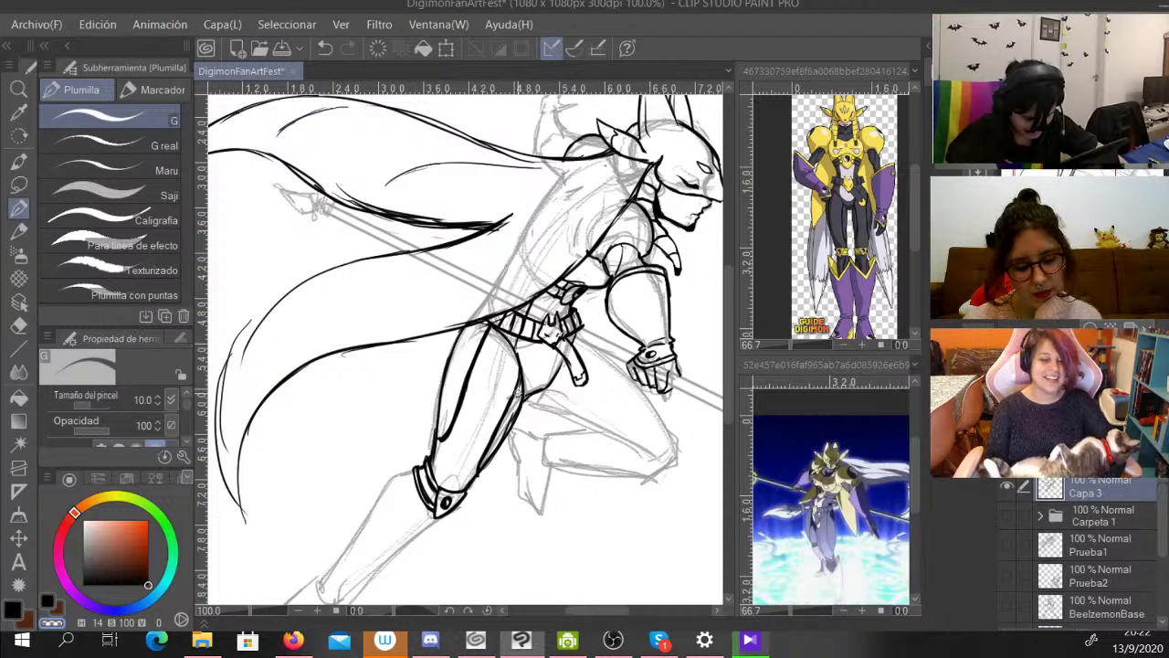
key("c")
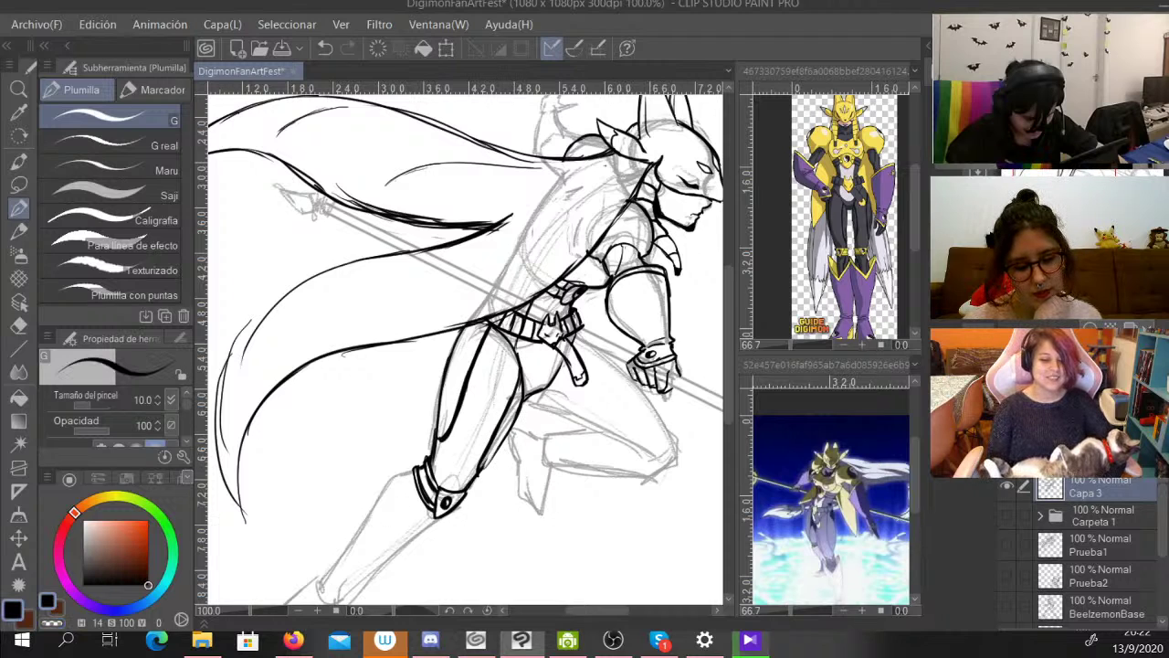
Refine the rear thigh's lower contour and inner panel line, alternating black ink with the transparent colour to trim rough edges.
left_click_drag(522, 400, 476, 474)
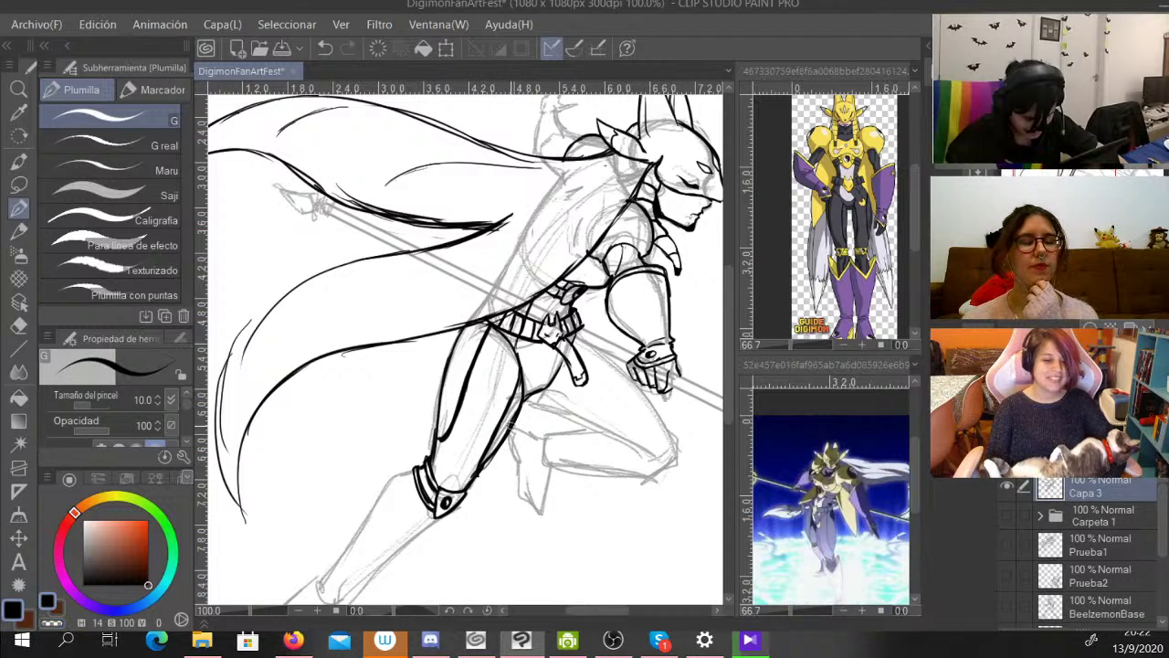
left_click_drag(507, 433, 480, 476)
key("c")
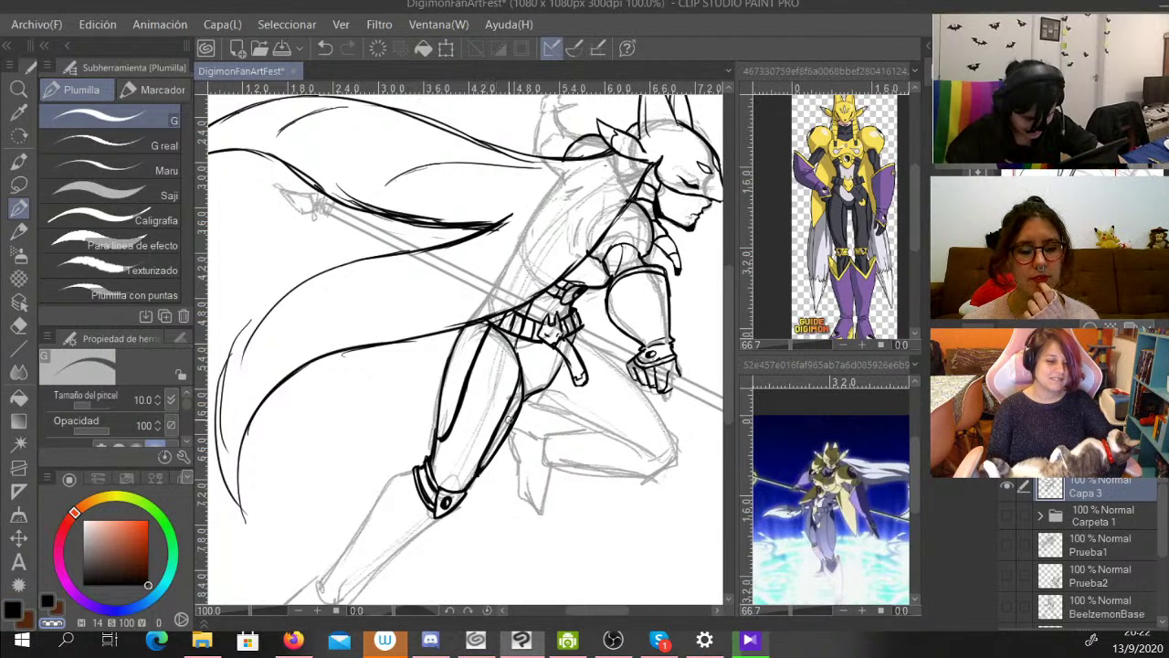
mouse_move(514, 402)
left_mouse_down()
mouse_move(500, 441)
mouse_move(518, 406)
left_mouse_up()
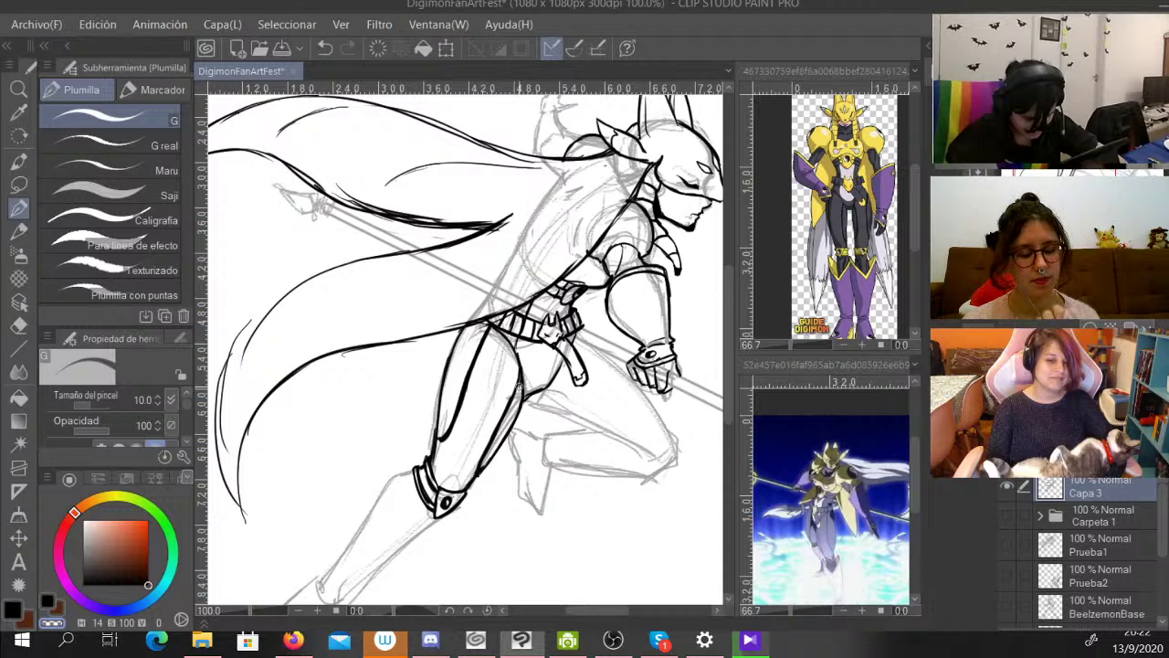
key("c")
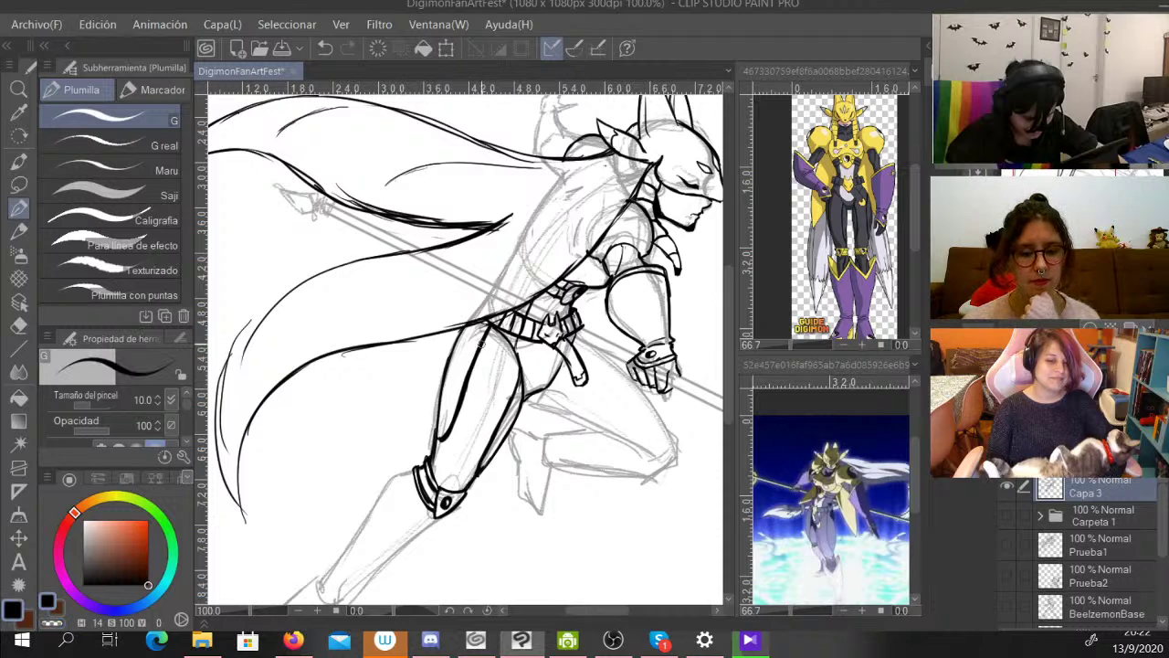
left_click_drag(489, 326, 437, 437)
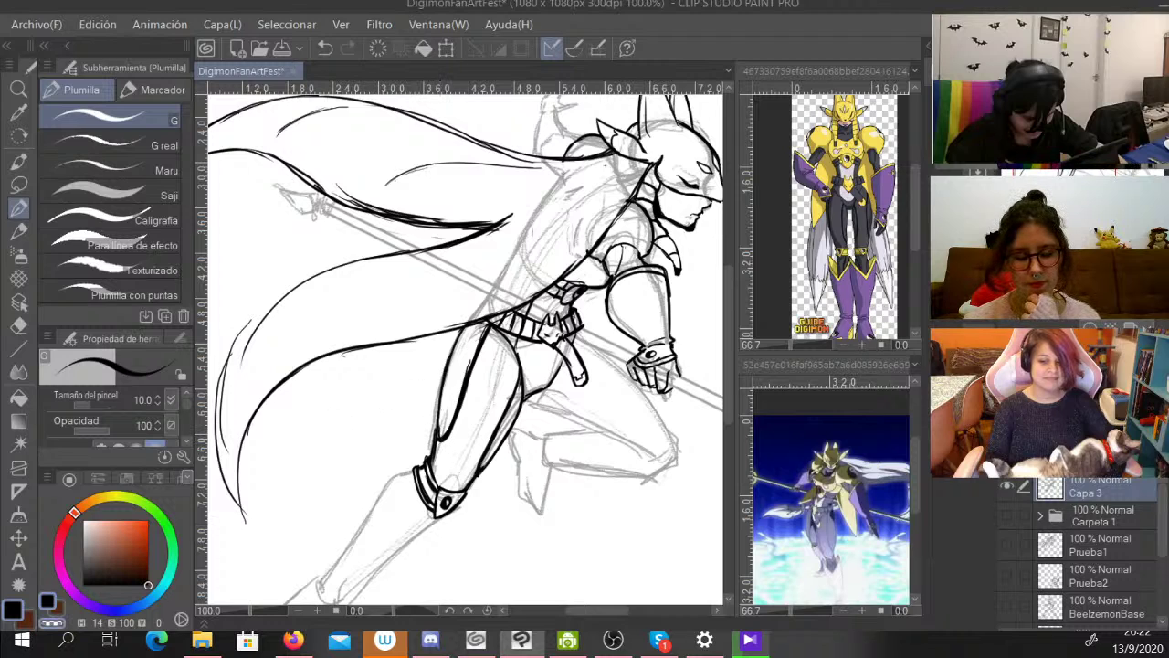
key("c")
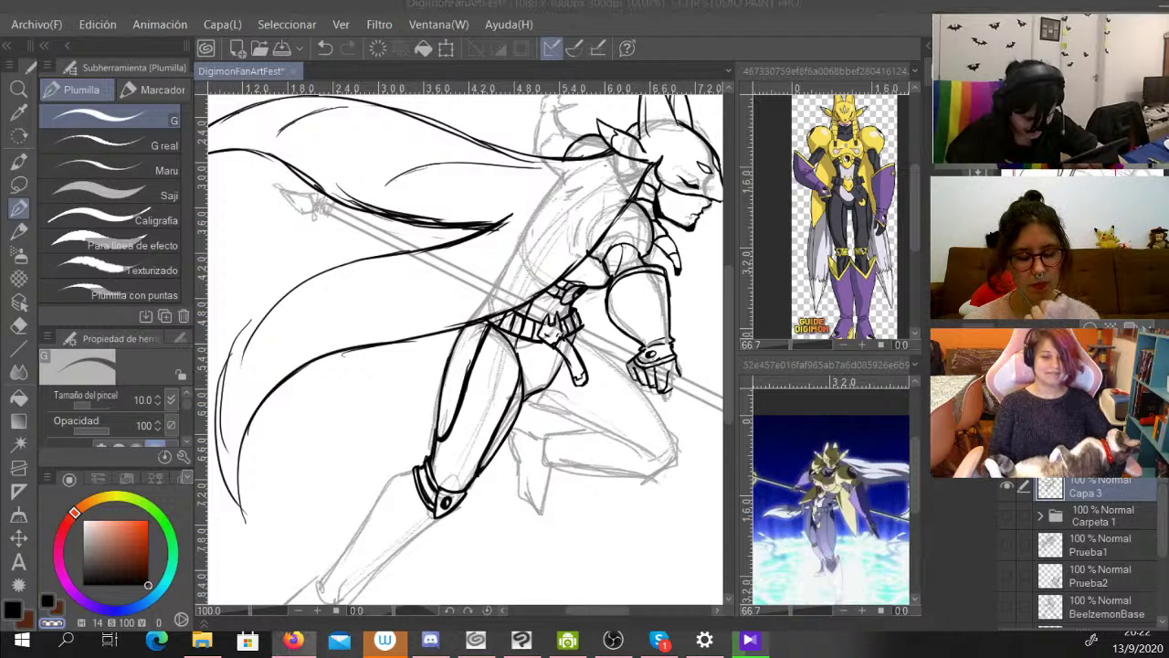
left_click(440, 436)
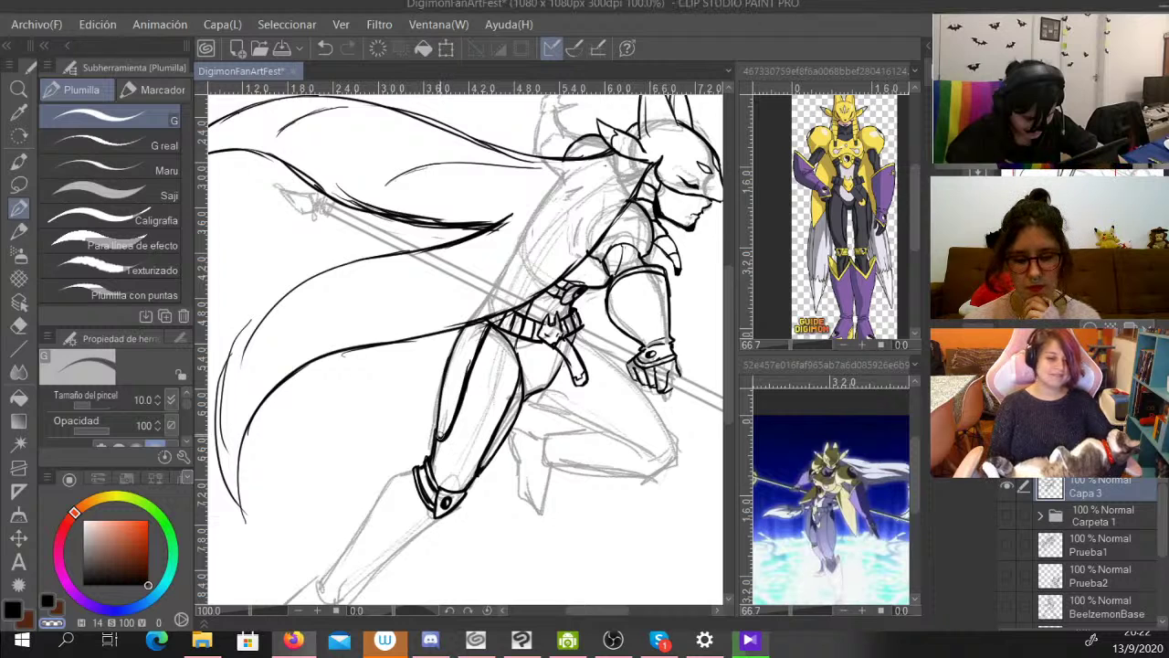
key("x")
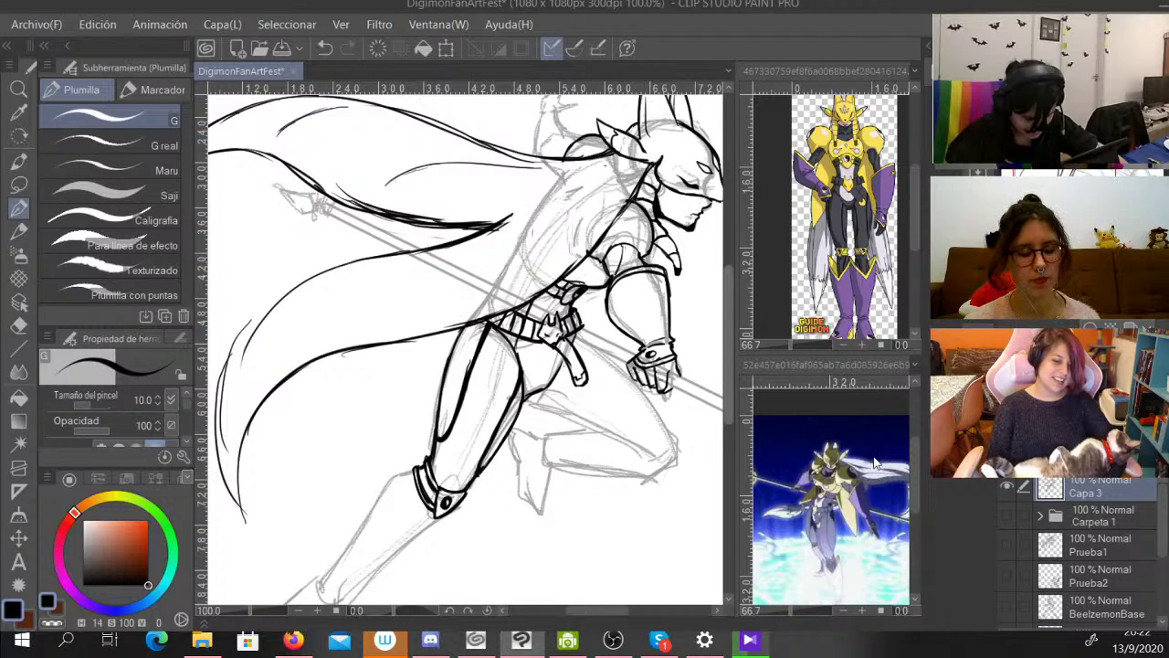
Ink the rear boot's pointed upper edge and both calf contours down to the ankle, with short hatching below the knee guard.
left_click_drag(728, 380, 727, 399)
scroll(711, 415, "down", 1)
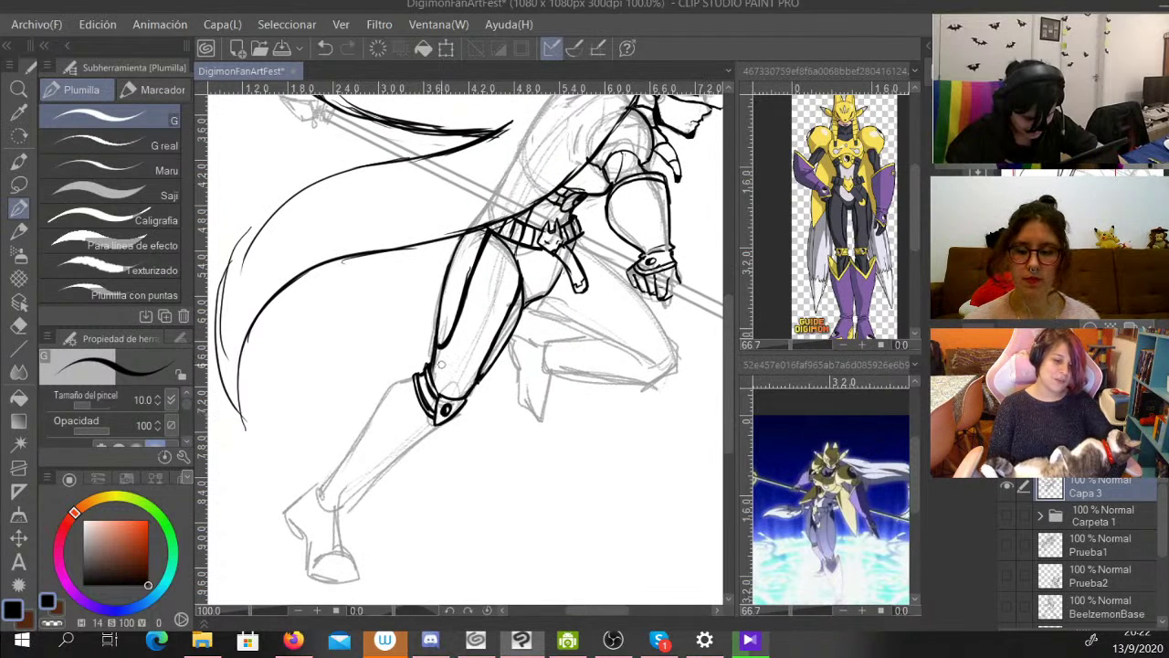
left_click_drag(420, 377, 374, 416)
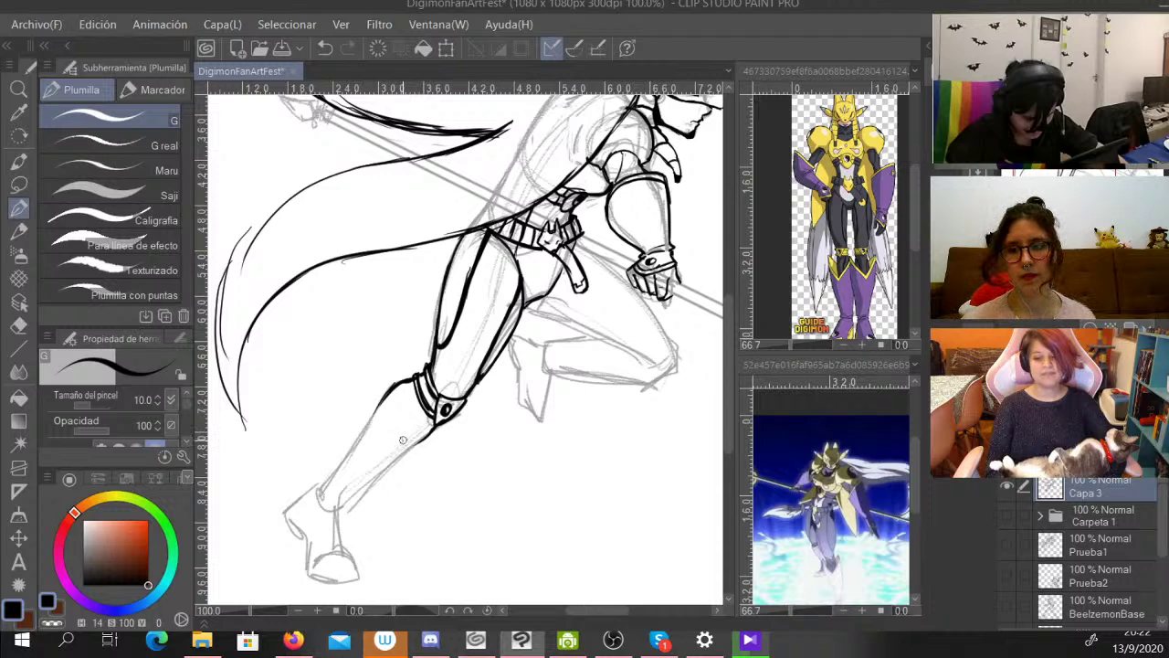
mouse_move(402, 442)
left_mouse_down()
mouse_move(386, 360)
mouse_move(347, 447)
left_mouse_up()
left_click_drag(364, 390, 315, 495)
mouse_move(402, 424)
left_mouse_down()
mouse_move(400, 447)
mouse_move(469, 412)
mouse_move(432, 438)
left_mouse_up()
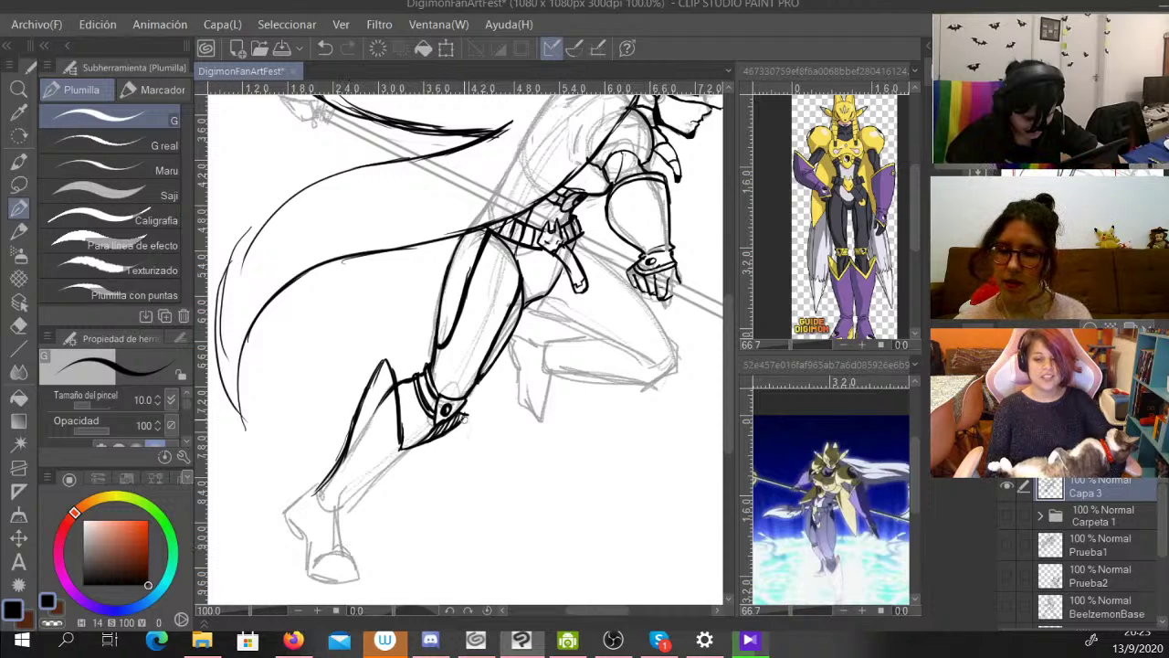
left_click_drag(467, 417, 337, 517)
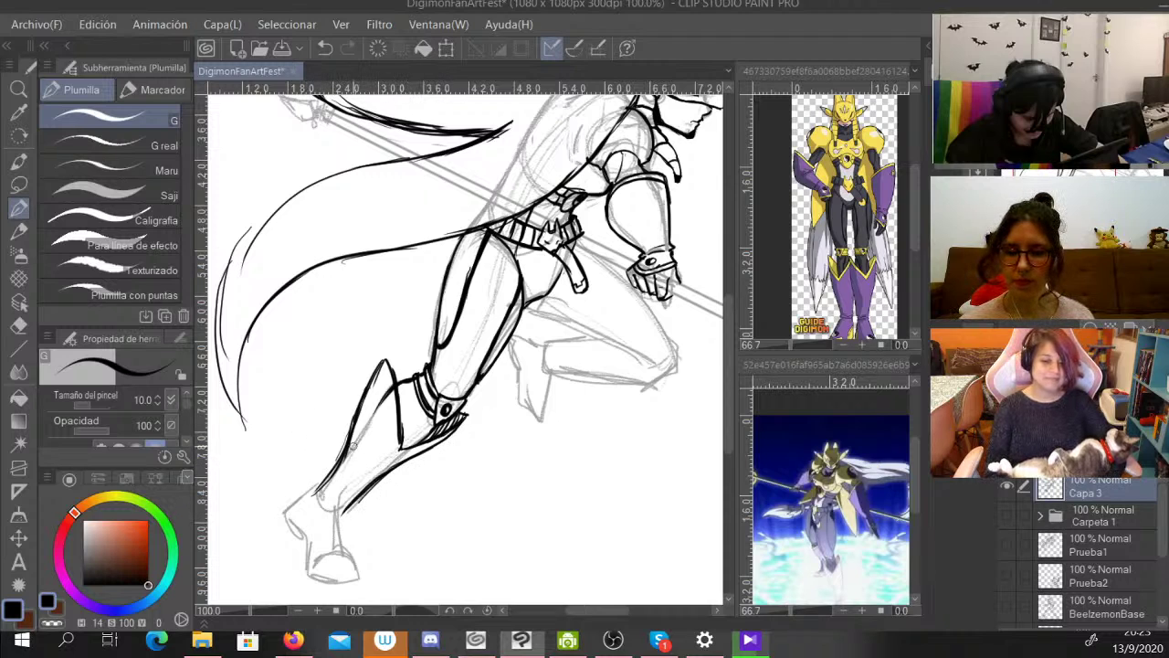
mouse_move(347, 433)
left_mouse_down()
mouse_move(316, 483)
mouse_move(336, 519)
left_mouse_up()
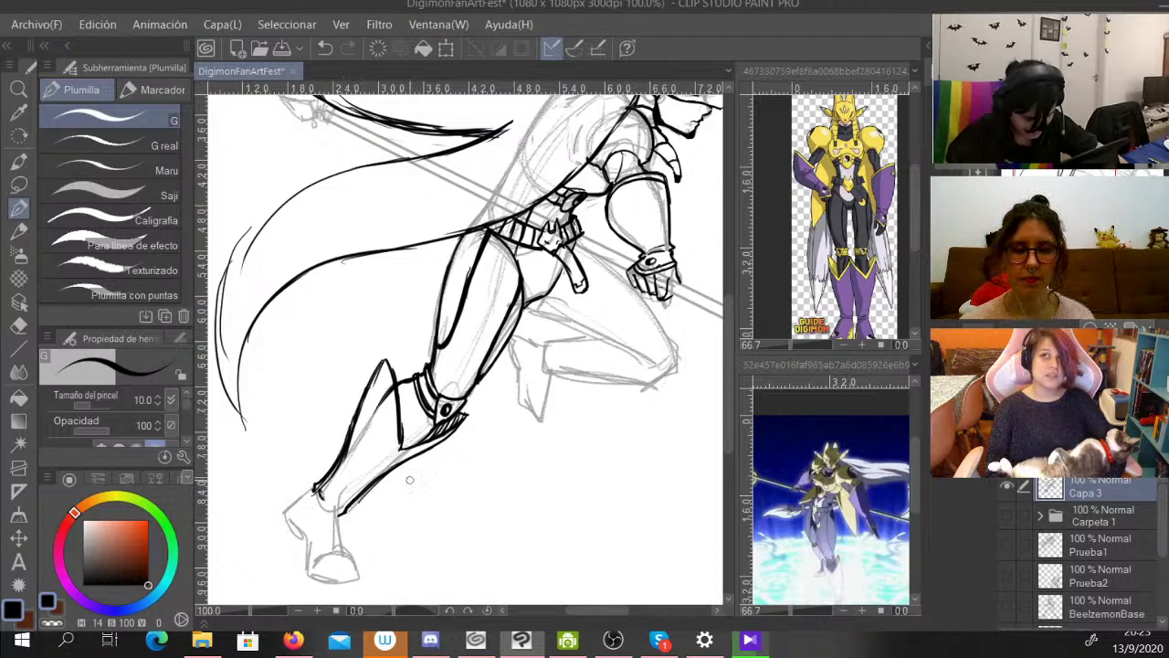
Reshape the rear boot's pointed top with a double edge, and fill the shadow below the knee guard solid black.
mouse_move(360, 403)
left_mouse_down()
mouse_move(393, 359)
mouse_move(395, 430)
mouse_move(394, 360)
mouse_move(400, 428)
mouse_move(397, 457)
left_mouse_up()
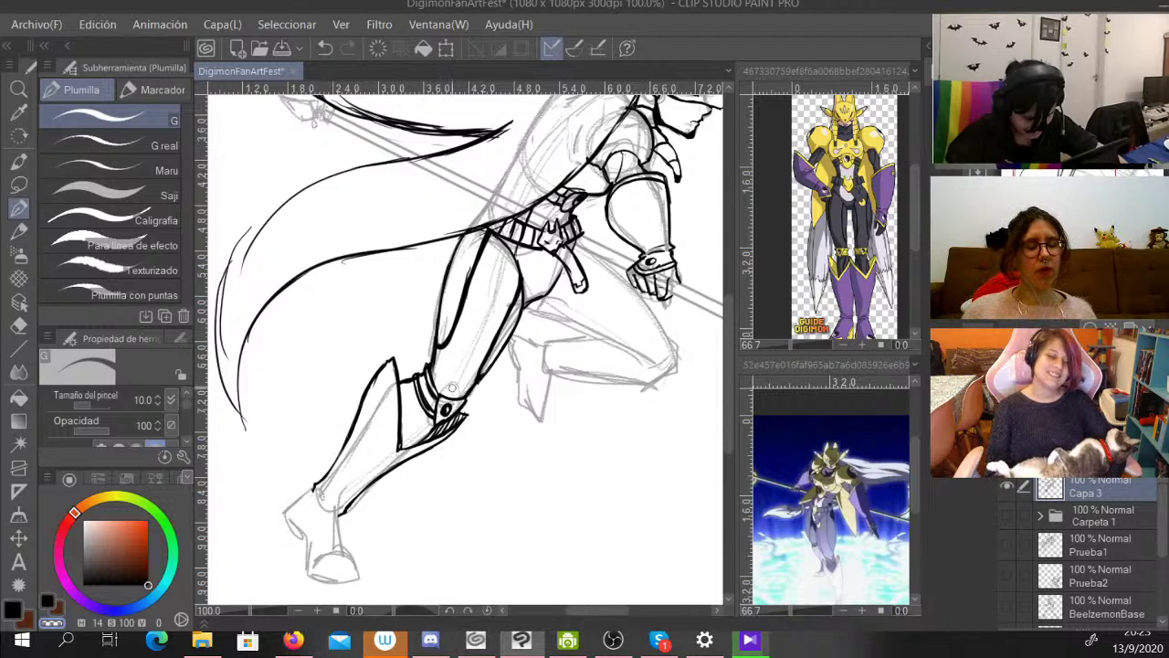
left_click(13, 609)
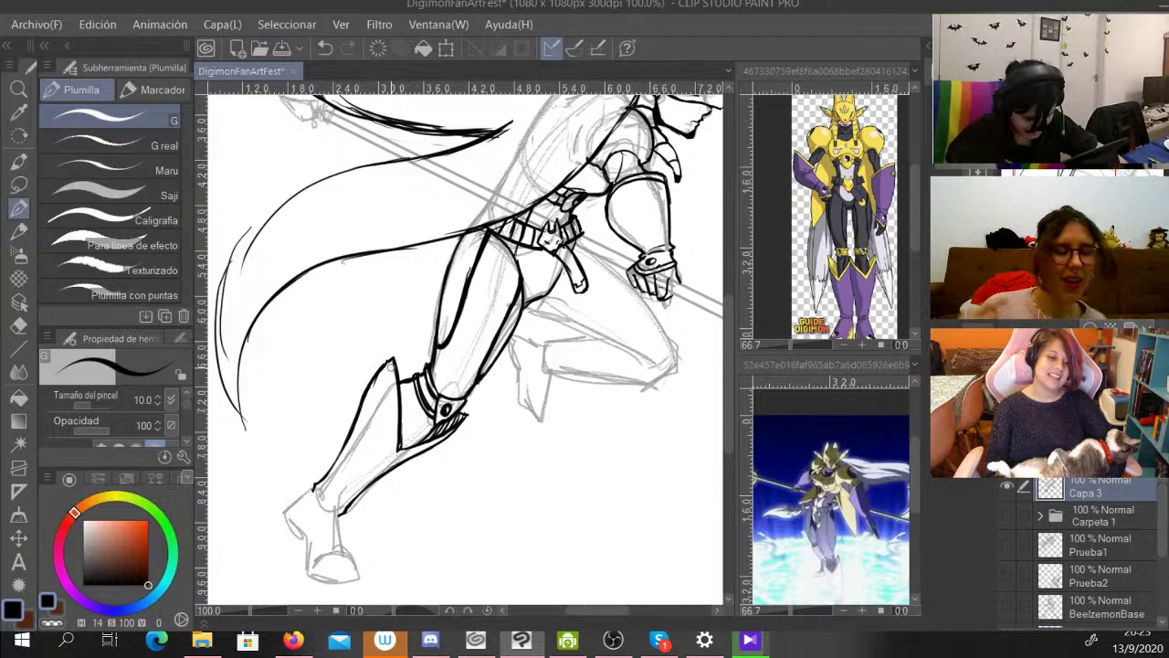
mouse_move(387, 363)
left_mouse_down()
mouse_move(389, 472)
mouse_move(389, 458)
mouse_move(451, 429)
left_mouse_up()
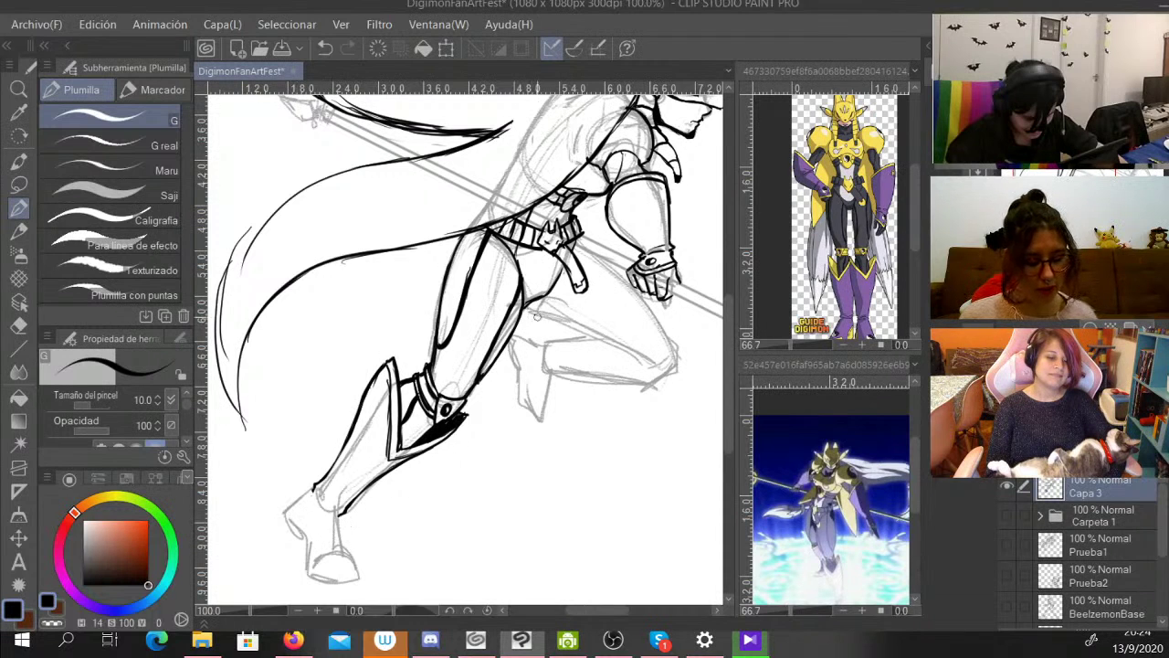
Bring the armoured feet into view in the character reference, and ink the rear foot's heel, sole and instep contours.
scroll(584, 383, "down", 3)
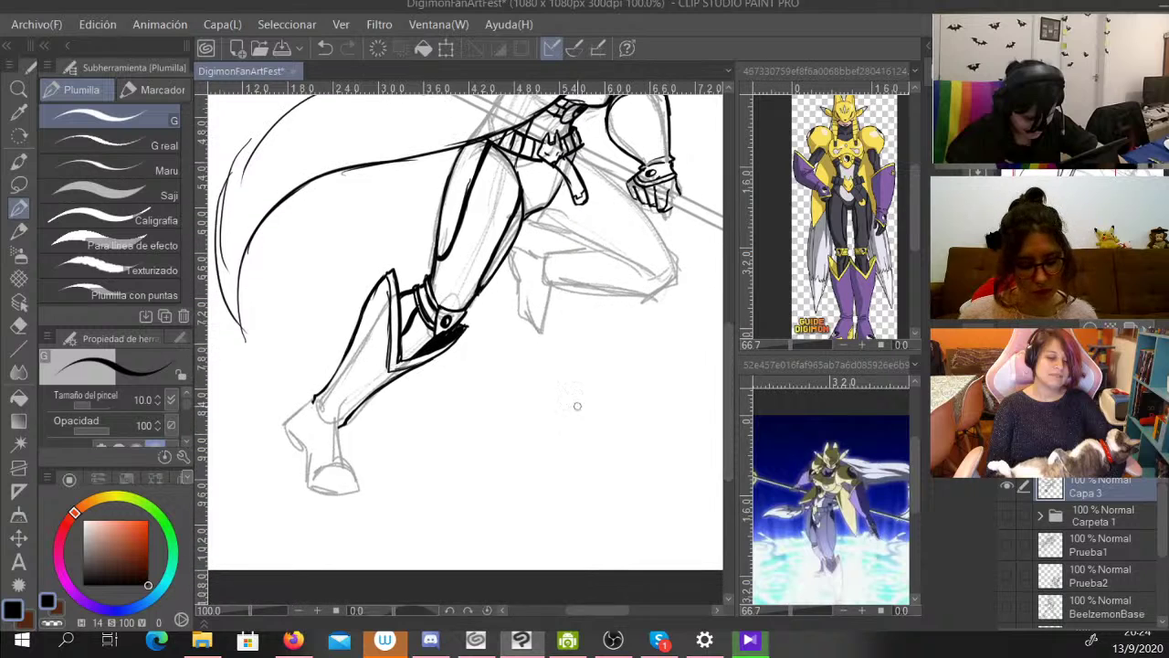
mouse_move(318, 413)
left_mouse_down()
mouse_move(338, 424)
mouse_move(302, 410)
mouse_move(279, 447)
mouse_move(294, 475)
left_mouse_up()
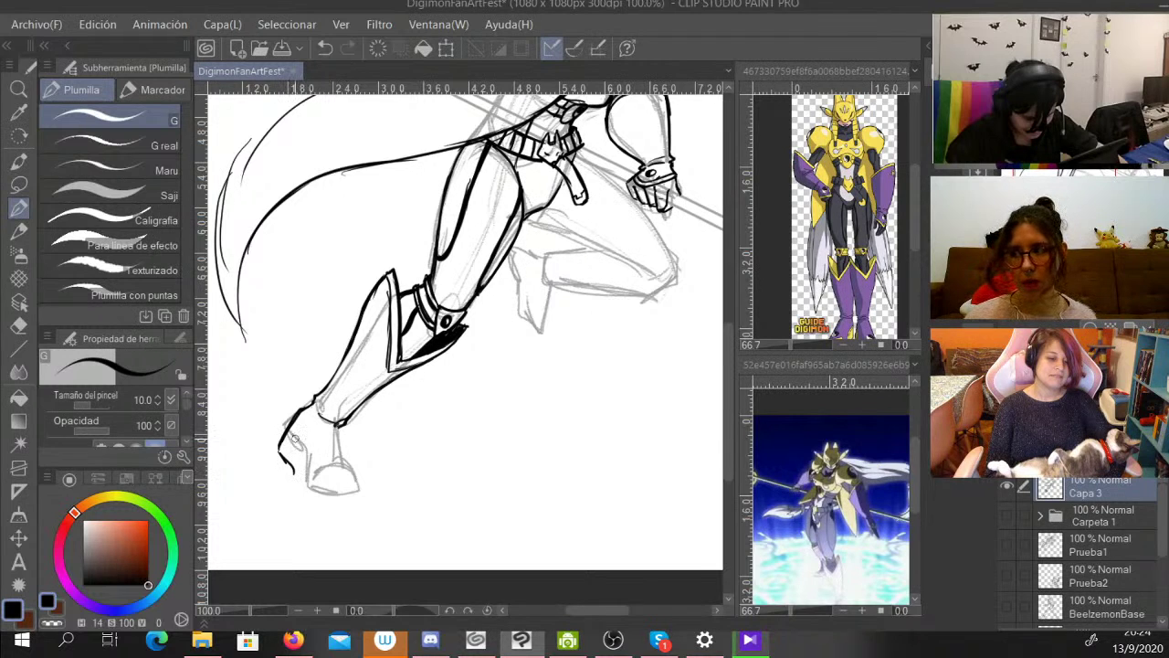
left_click_drag(915, 230, 915, 252)
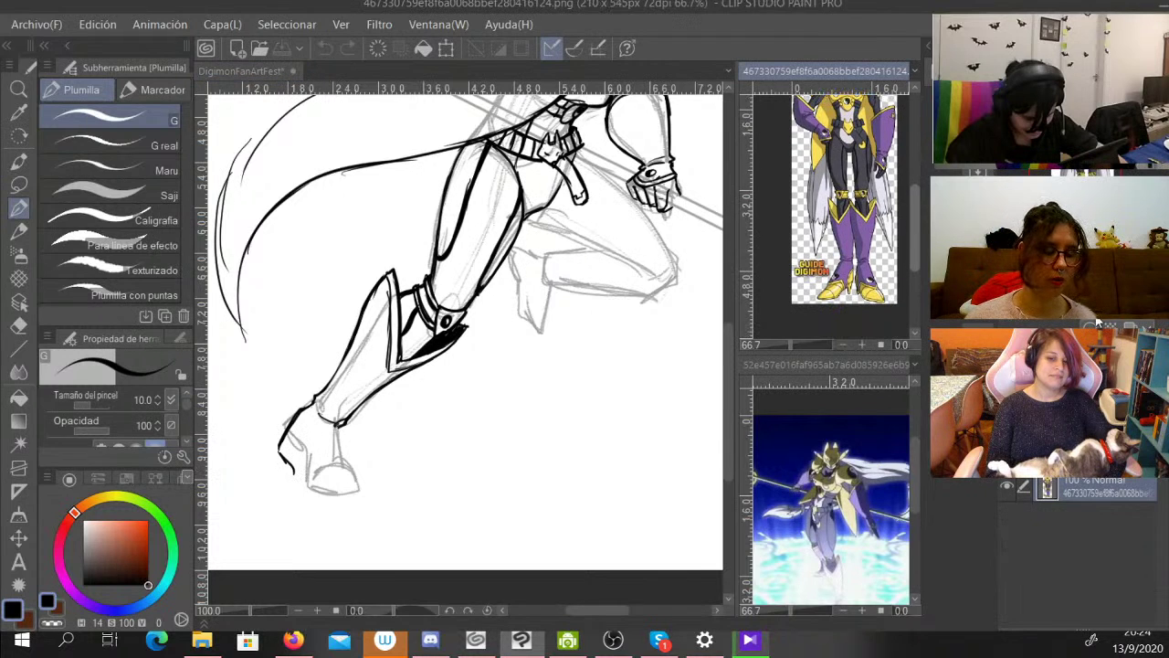
left_click(385, 548)
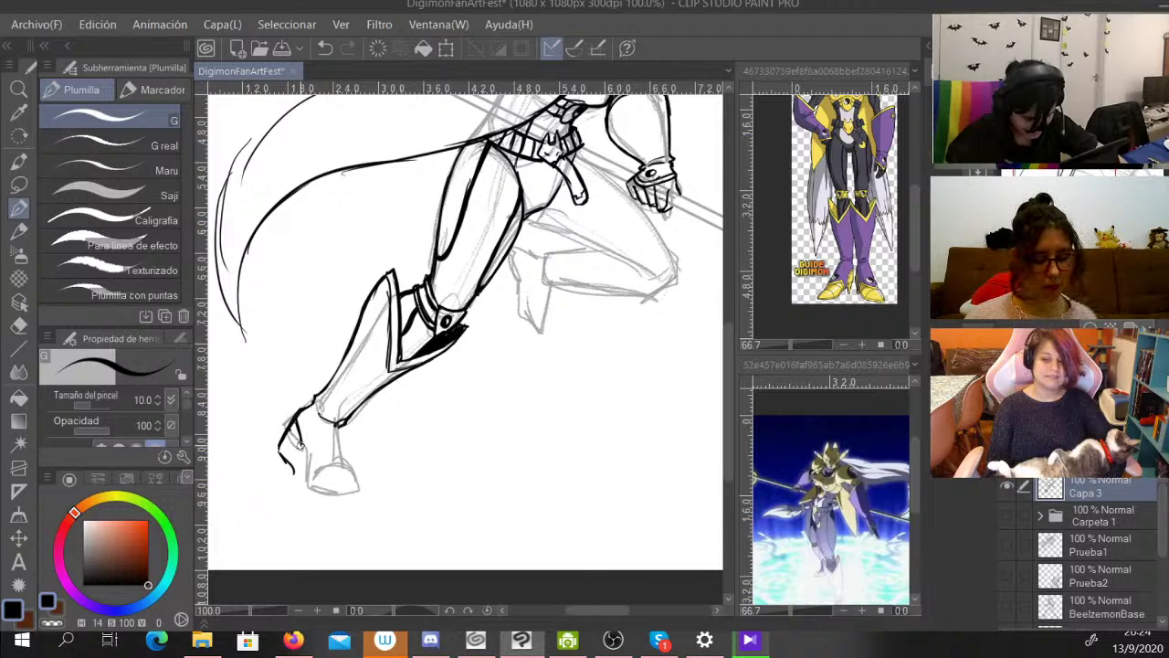
mouse_move(299, 444)
left_mouse_down()
mouse_move(310, 471)
mouse_move(334, 468)
left_mouse_up()
left_click_drag(337, 428, 336, 479)
mouse_move(302, 409)
left_mouse_down()
mouse_move(302, 469)
mouse_move(314, 449)
mouse_move(338, 467)
left_mouse_up()
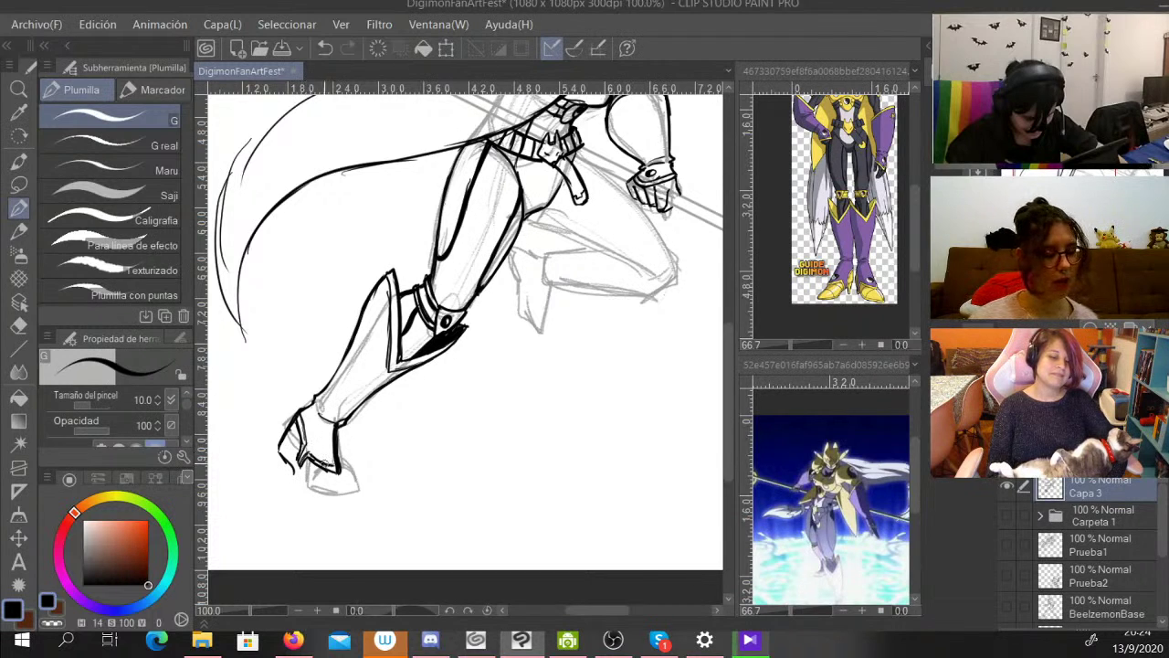
Erase the overlapping lines at the rear ankle with the transparent colour and redraw the top of the instep in black.
key("c")
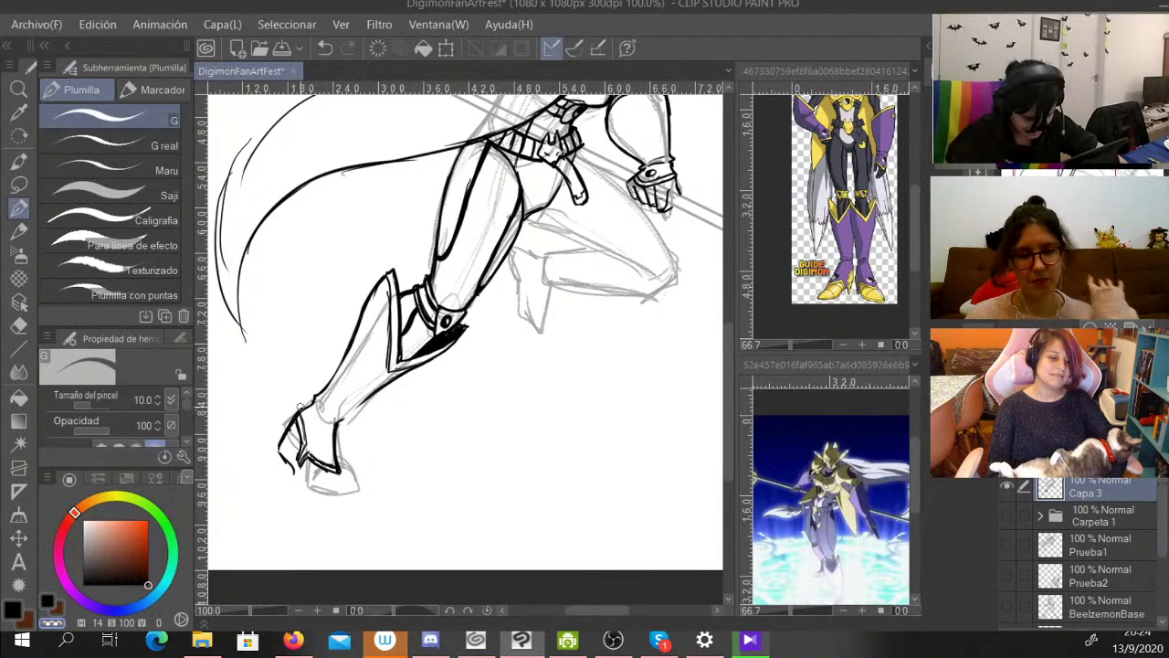
left_click(48, 600)
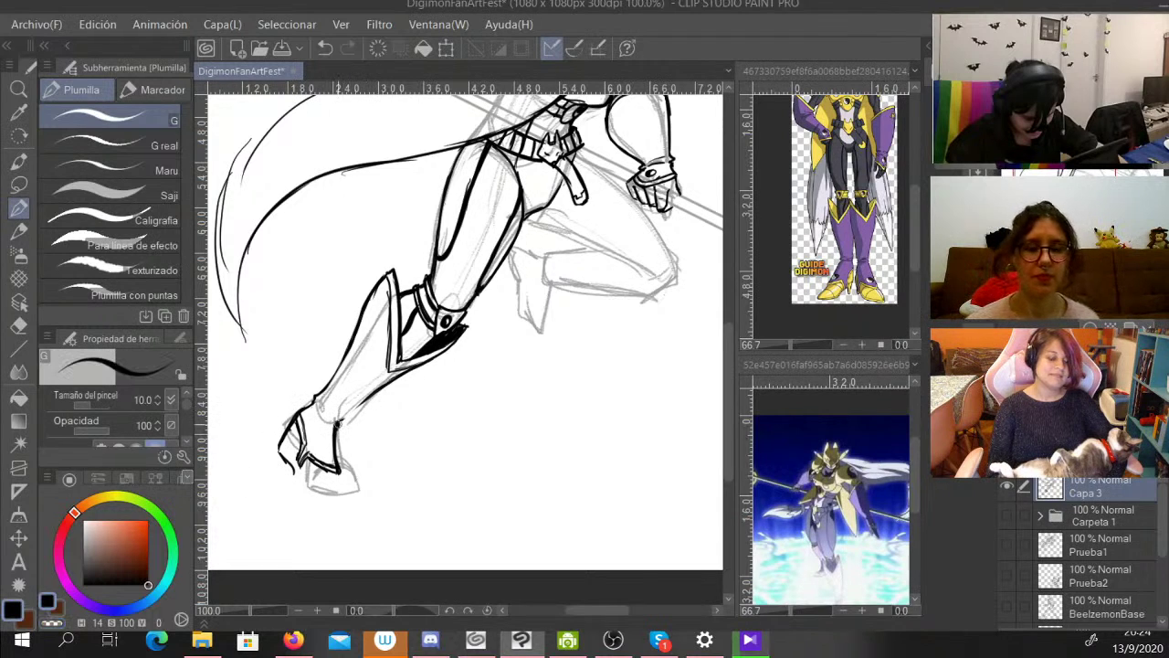
left_click_drag(335, 410, 338, 422)
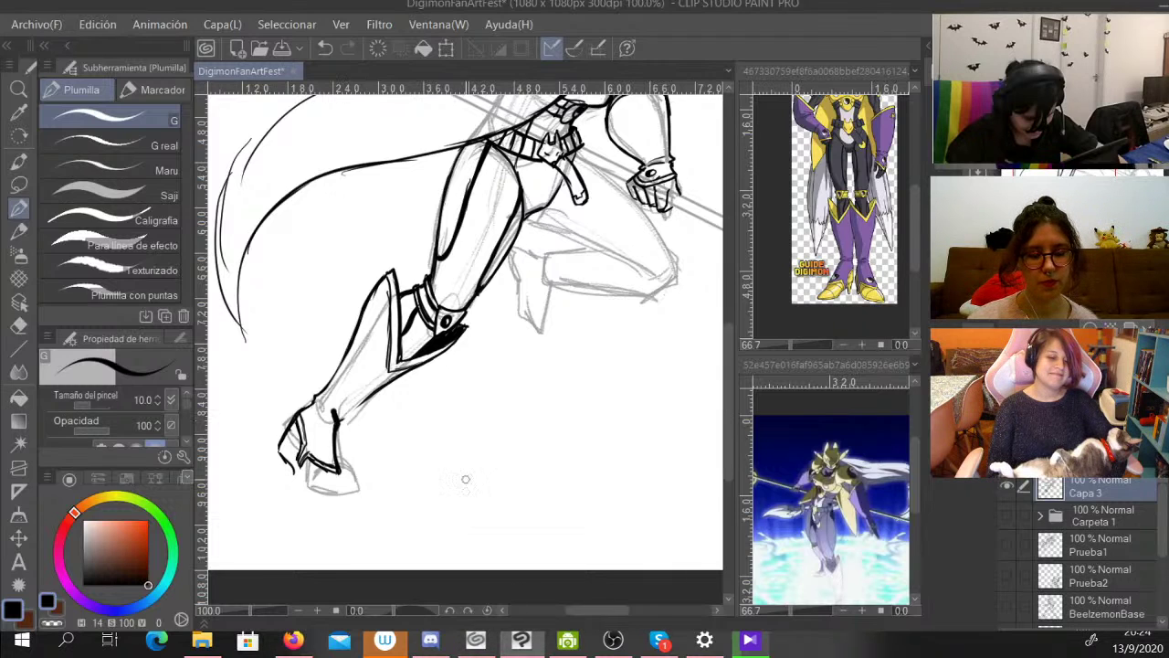
left_click_drag(361, 419, 377, 441)
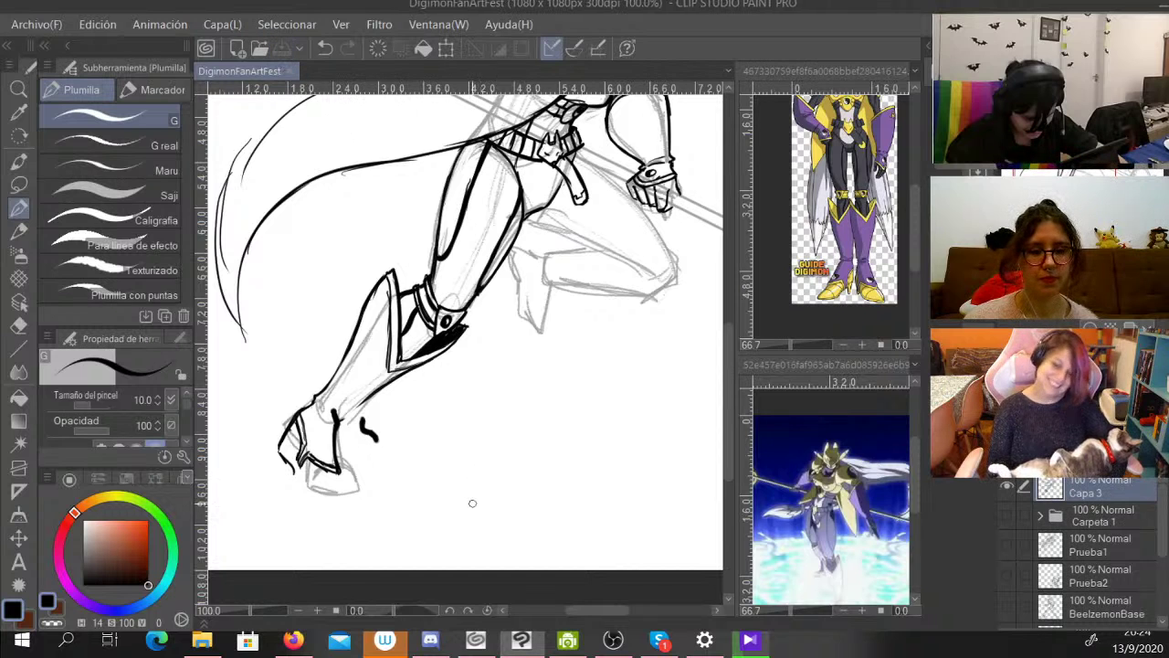
mouse_move(457, 516)
left_mouse_down()
mouse_move(479, 488)
mouse_move(510, 498)
left_mouse_up()
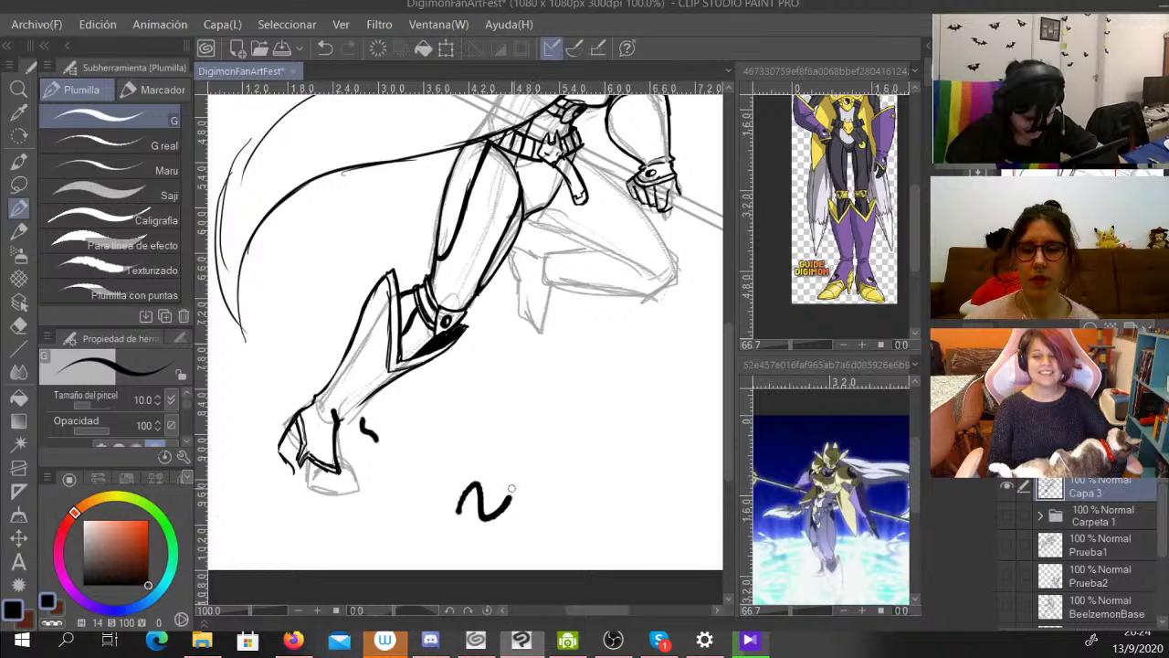
left_click_drag(513, 423, 547, 439)
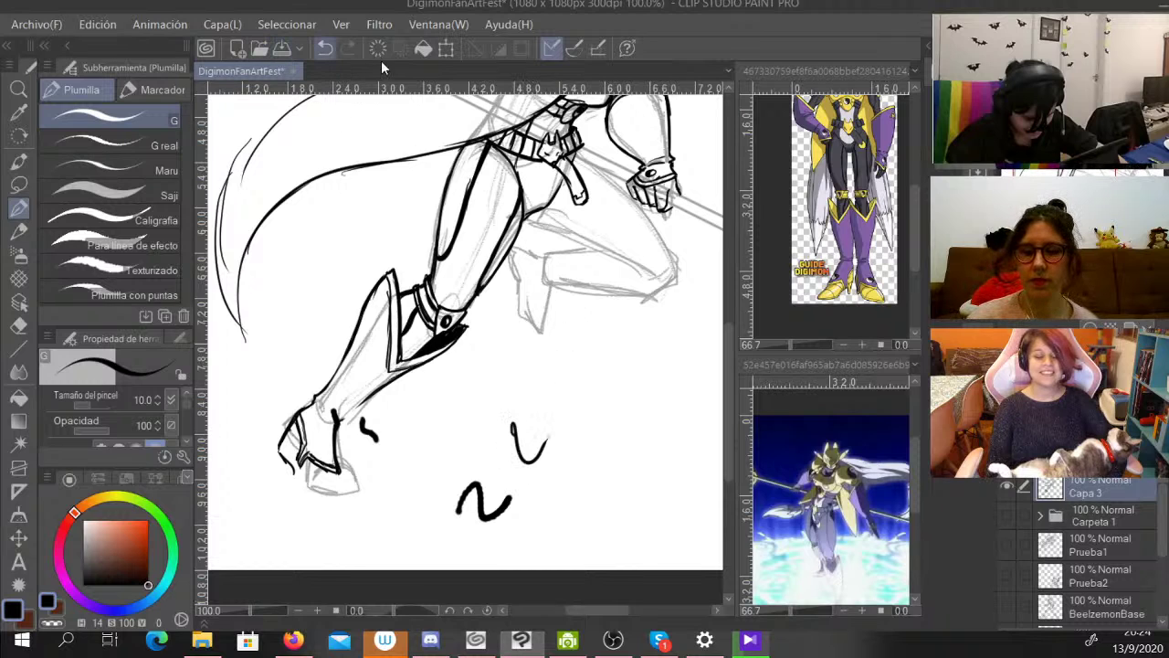
key("ctrl+z")
key("ctrl+z")
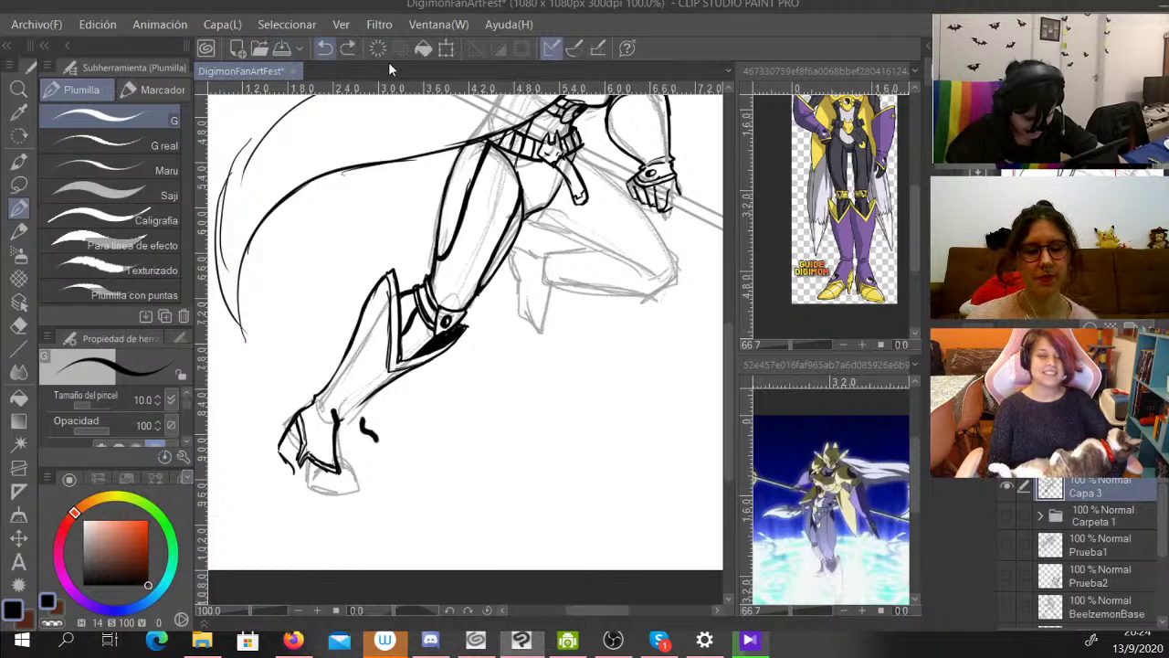
Undo the stray stroke beside the rear foot and erase the thick blob at the upper end of the instep line.
key("ctrl+z")
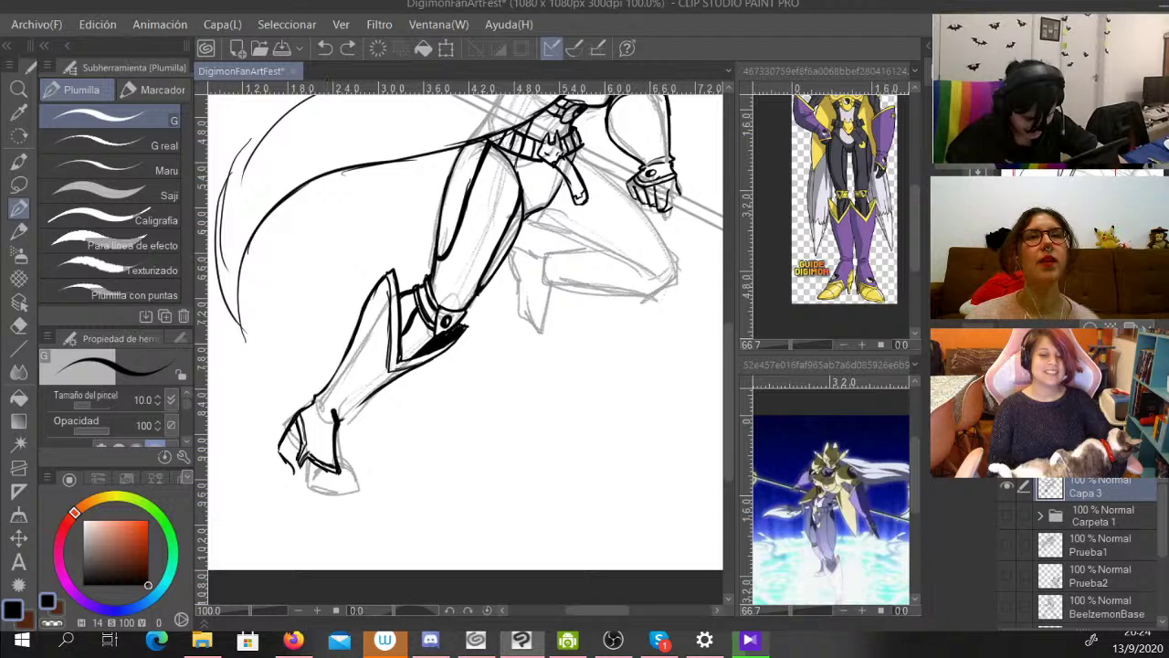
key("ctrl+plus")
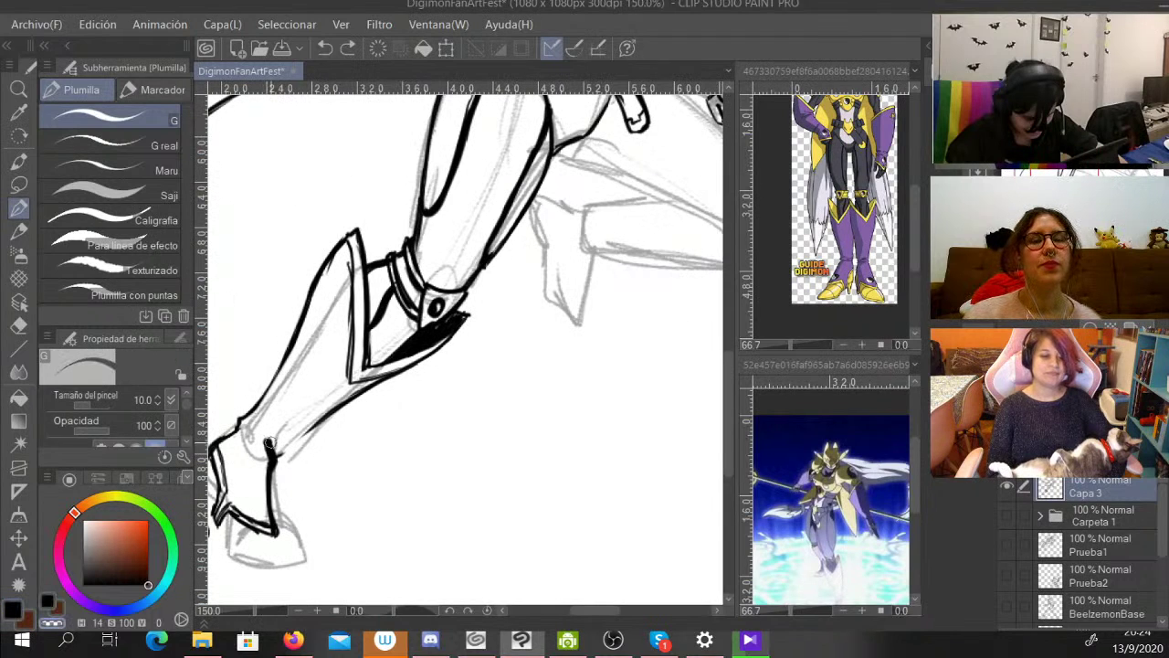
left_click_drag(269, 443, 273, 488)
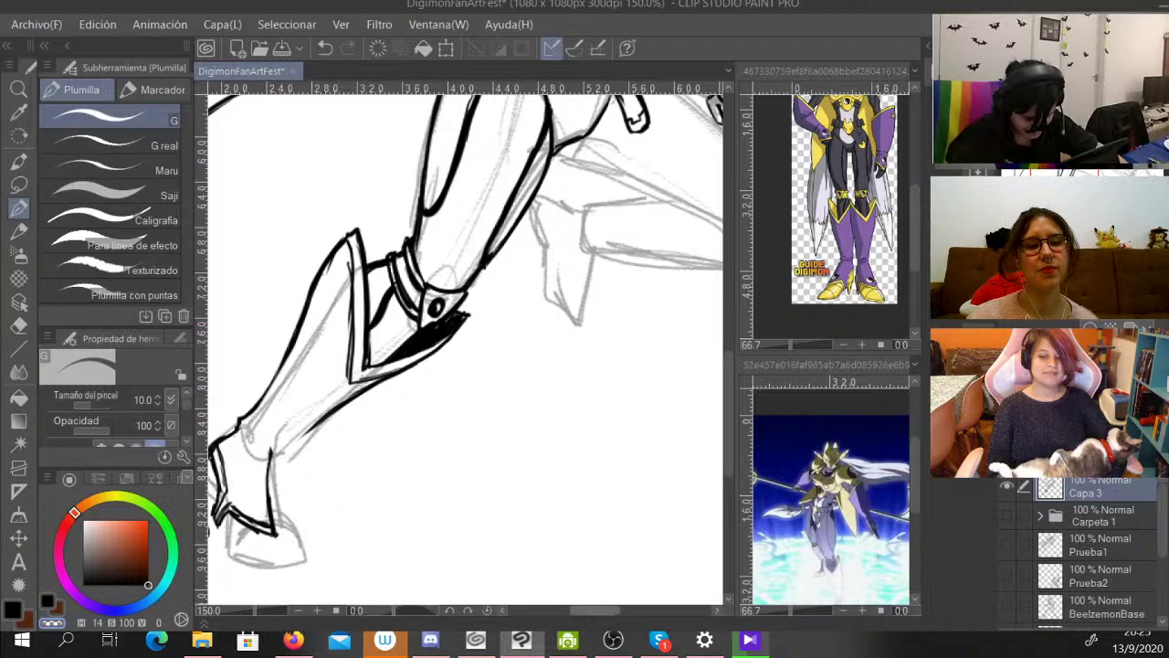
left_click_drag(593, 610, 581, 610)
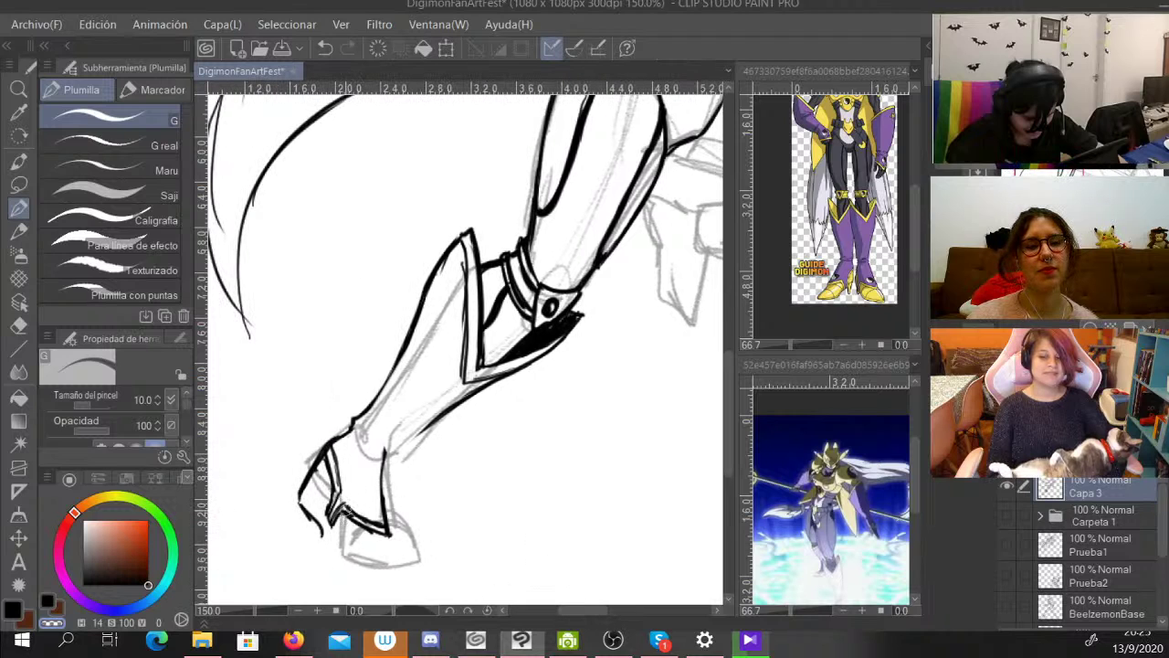
Ink the rear calf's lower contour from below the knee guard to the ankle, and thin its edge with the transparent colour.
key("c")
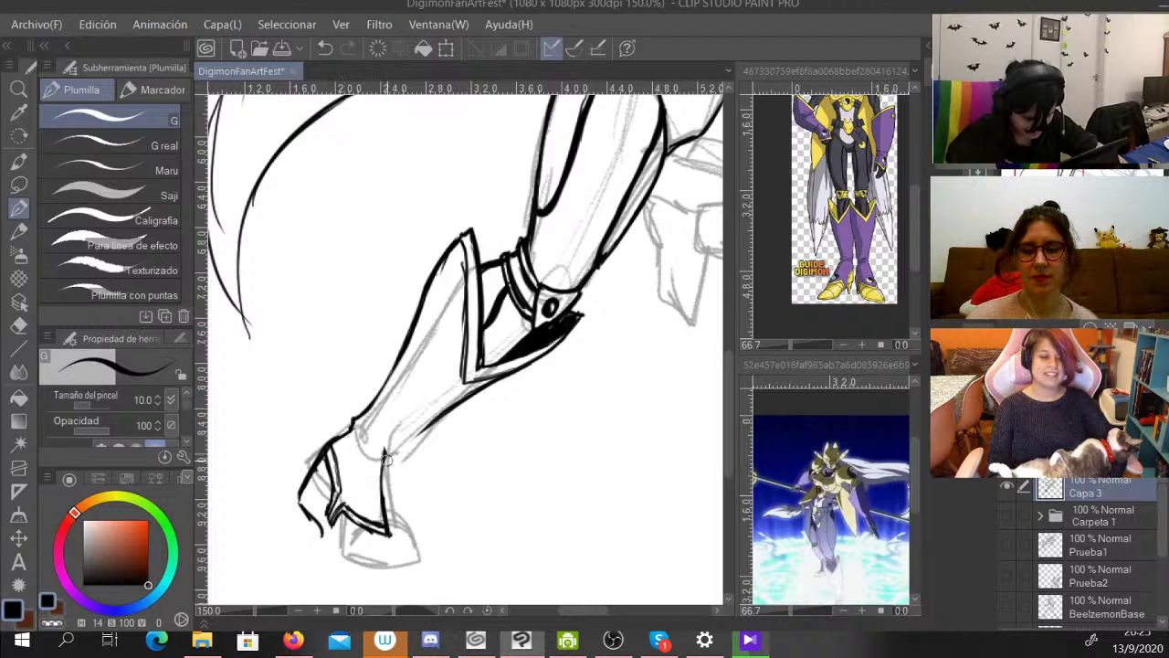
left_click_drag(387, 448, 500, 382)
left_click_drag(389, 451, 440, 414)
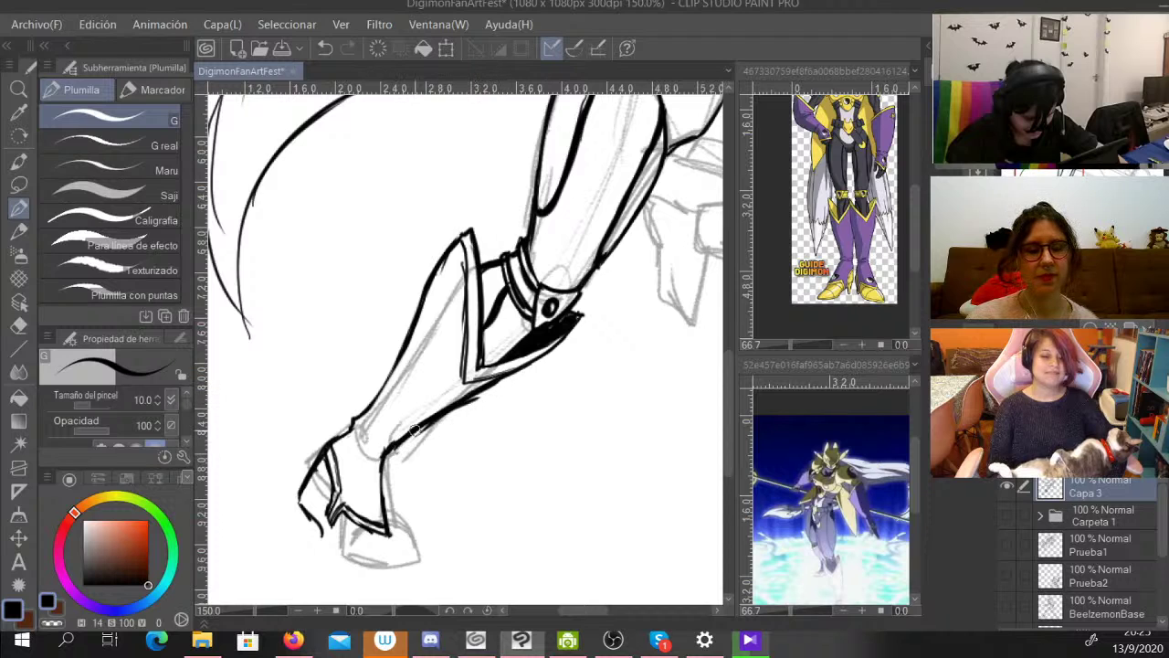
key("c")
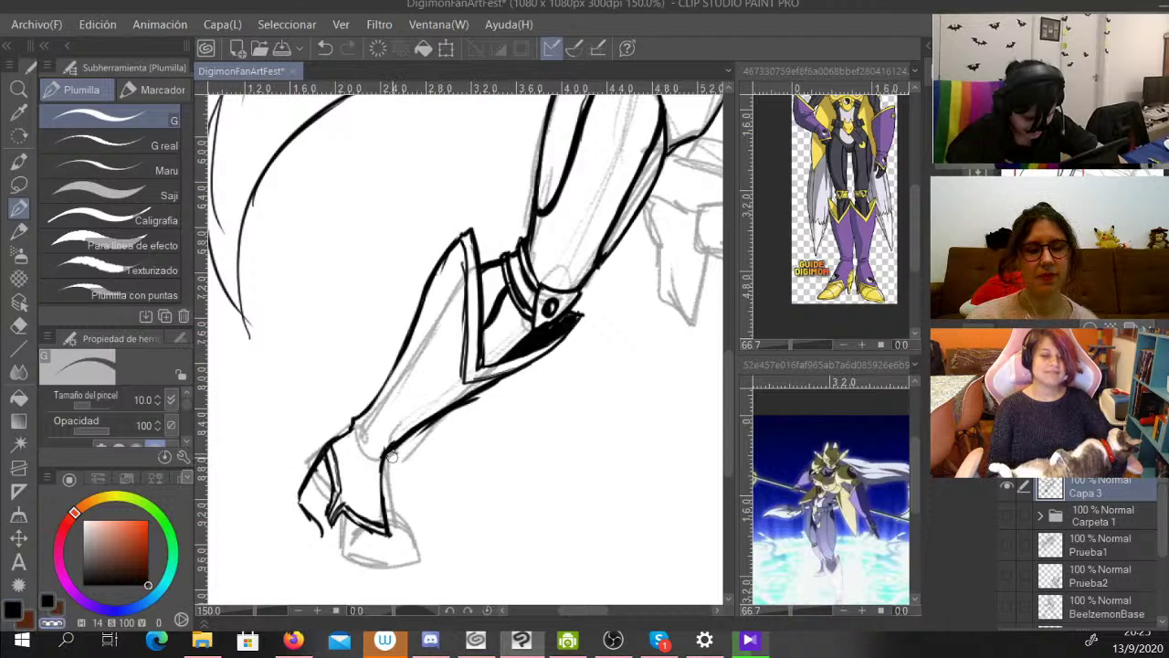
left_click_drag(392, 456, 491, 389)
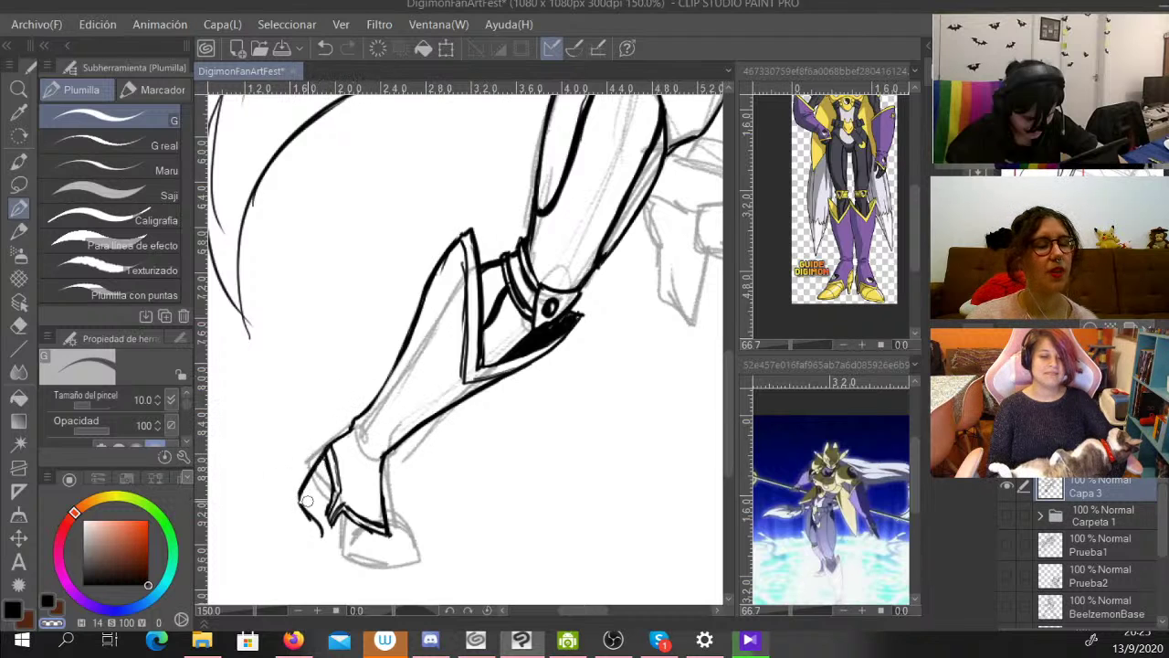
Shorten the tail of the rear foot's heel line and reshape the heel into a narrow spike with a double edge.
key("x")
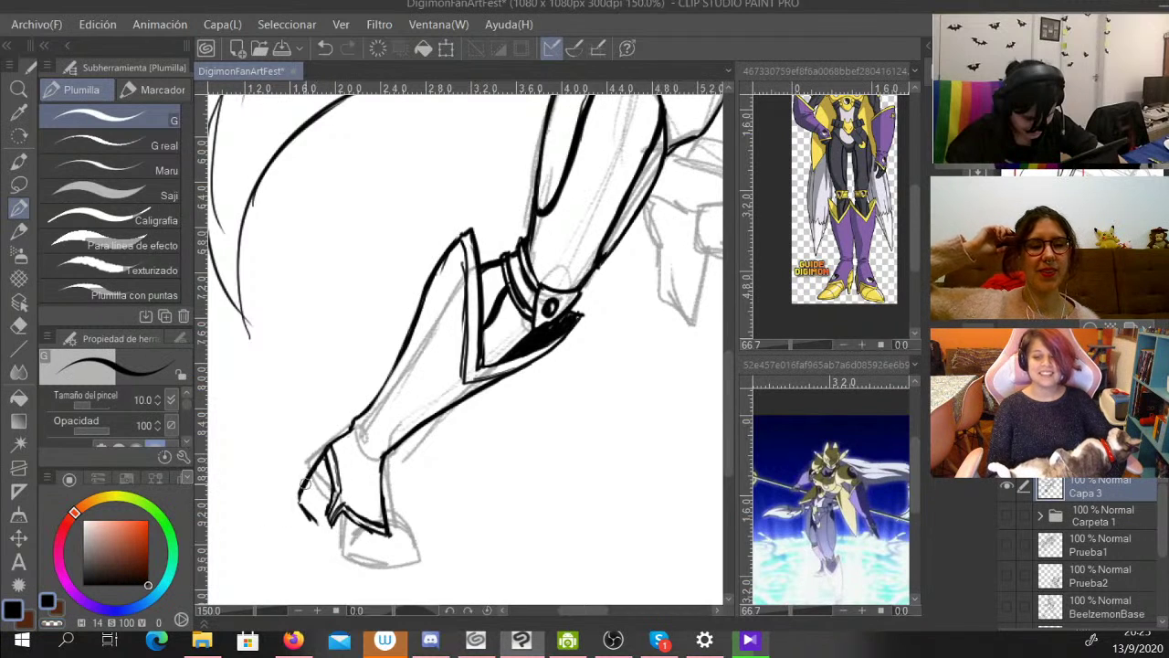
mouse_move(305, 482)
left_mouse_down()
mouse_move(297, 503)
mouse_move(312, 517)
left_mouse_up()
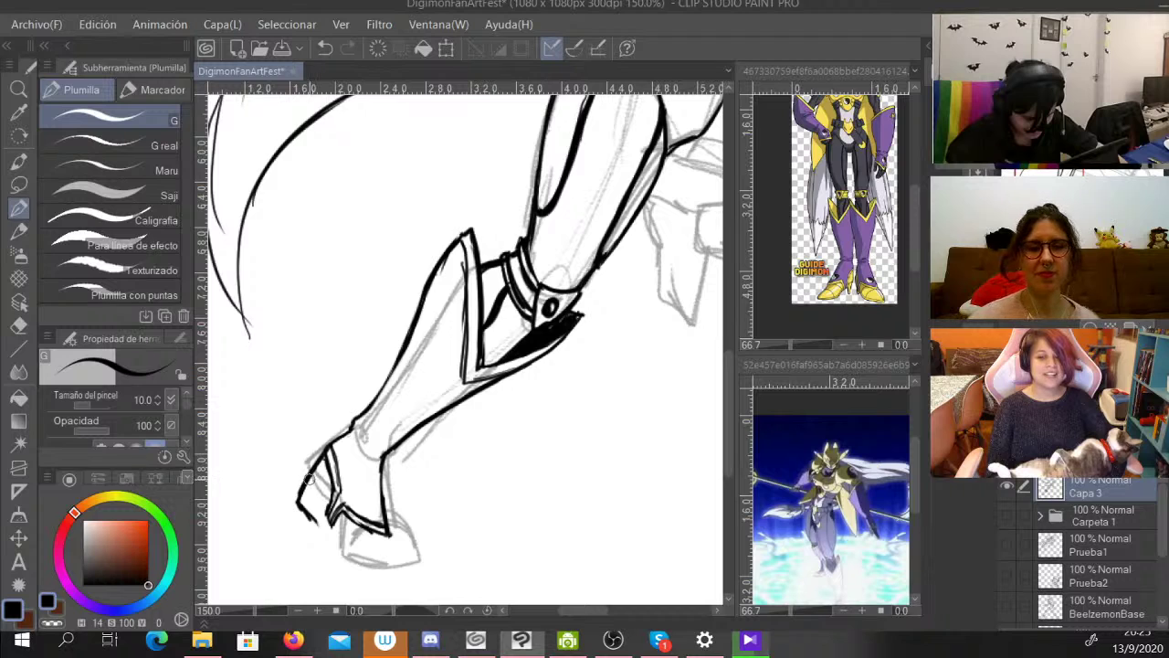
mouse_move(308, 474)
left_mouse_down()
mouse_move(325, 509)
mouse_move(301, 517)
mouse_move(315, 516)
mouse_move(298, 491)
left_mouse_up()
left_click(52, 621)
left_click(47, 601)
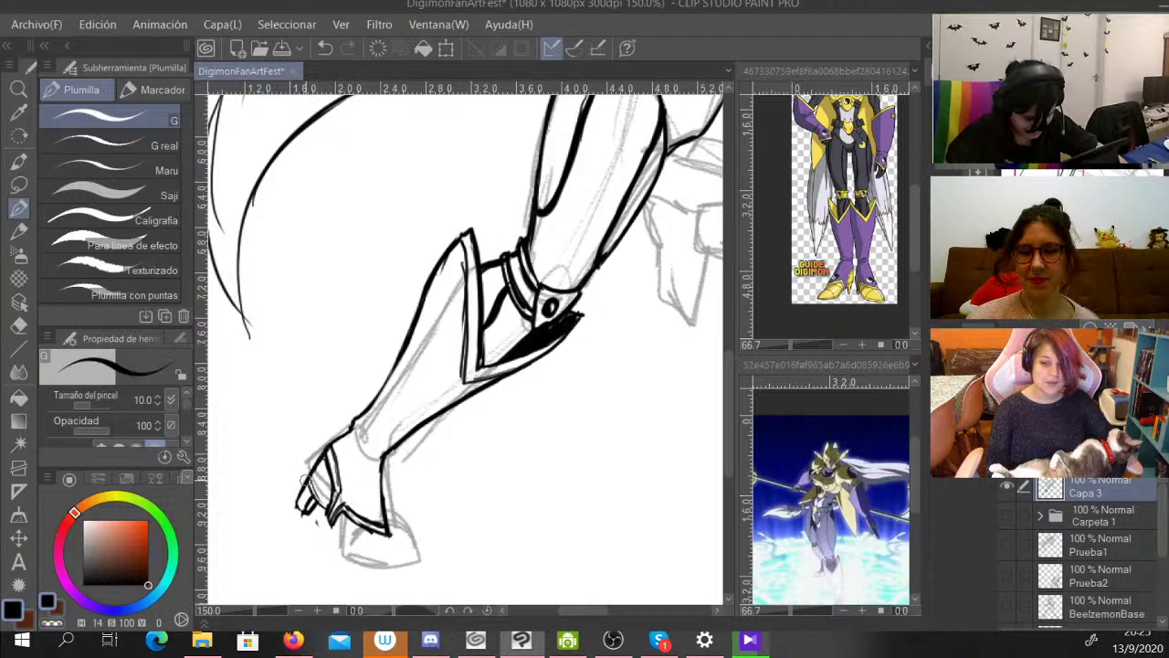
Ink the front of the rear foot with a pointed toe, a curved sole and a toe-cap line.
mouse_move(340, 523)
left_mouse_down()
mouse_move(345, 563)
mouse_move(406, 584)
left_mouse_up()
left_click_drag(383, 528, 413, 582)
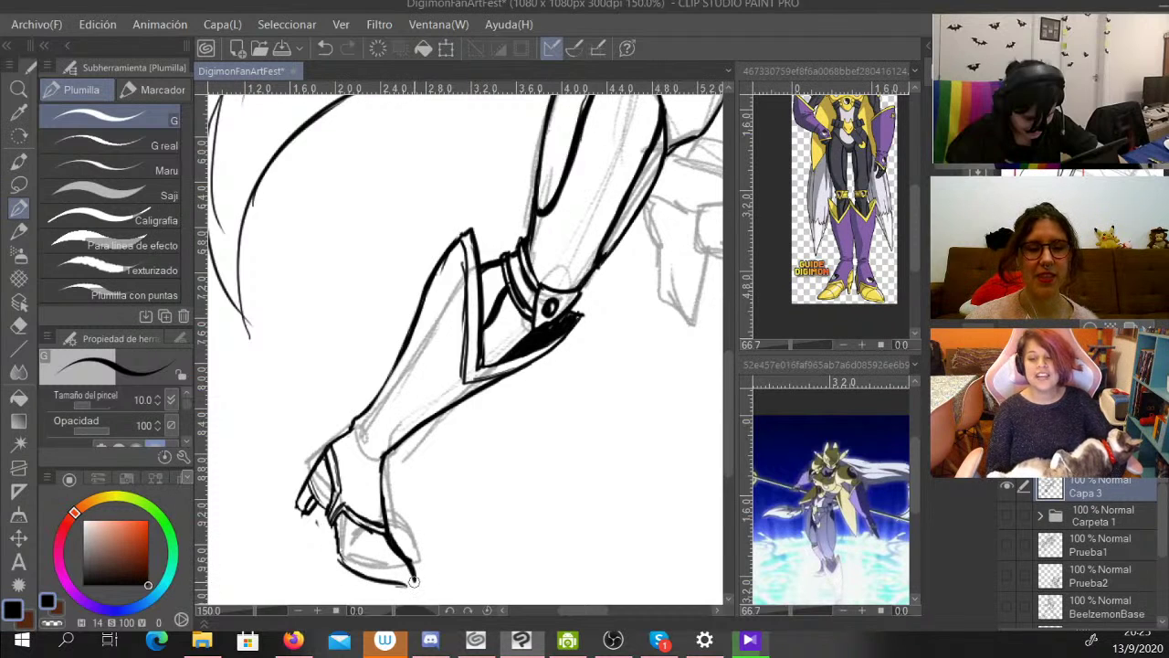
mouse_move(344, 521)
left_mouse_down()
mouse_move(355, 568)
mouse_move(414, 580)
left_mouse_up()
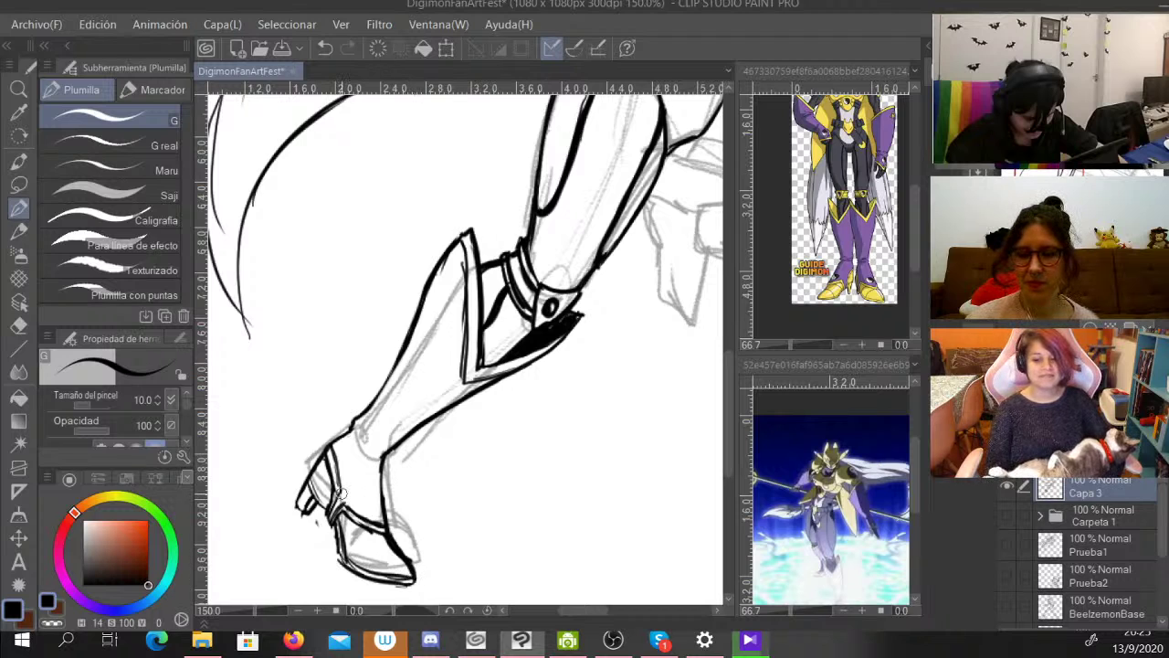
left_click_drag(369, 568, 400, 553)
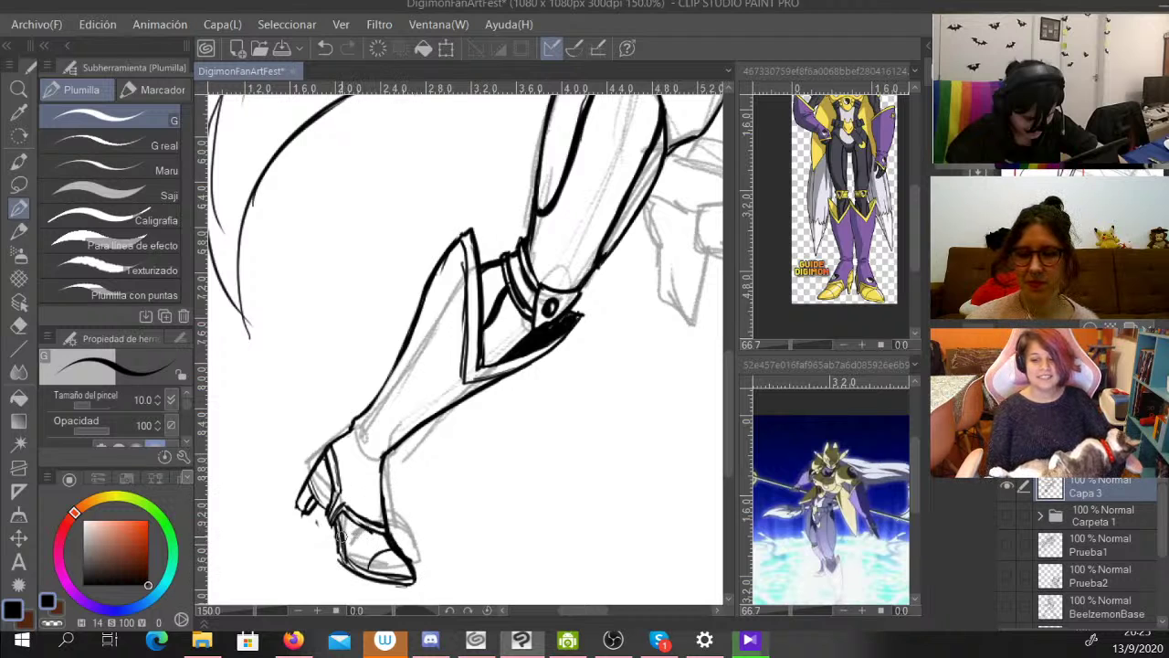
left_click_drag(336, 521, 367, 539)
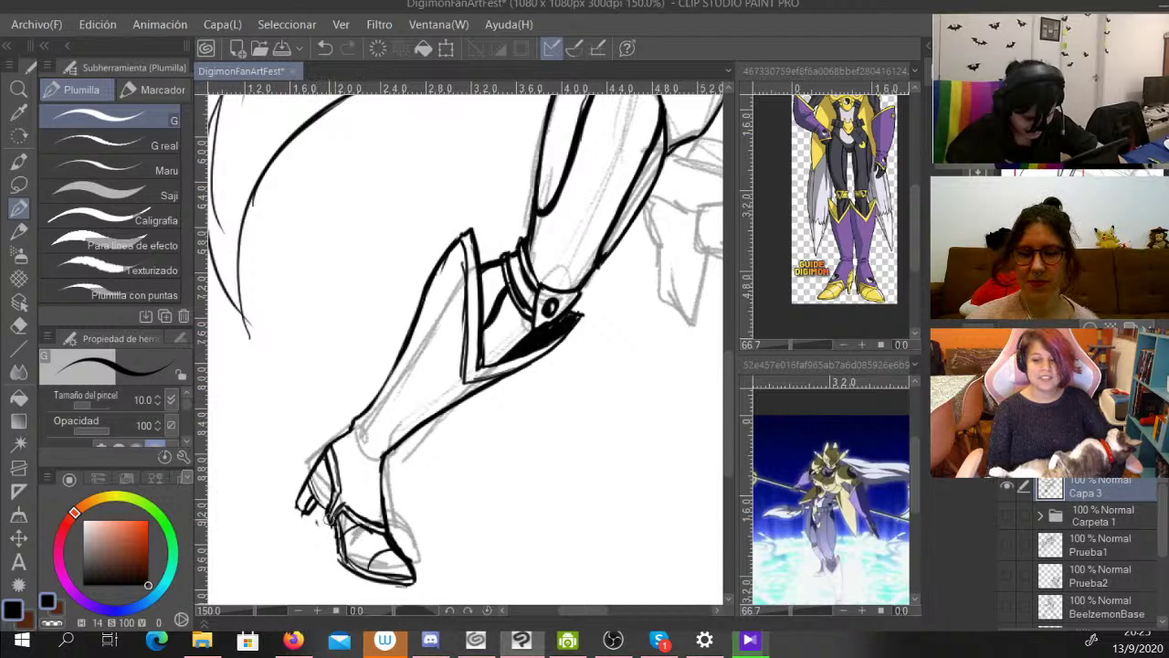
Clean the rear foot's sole and toe outline by alternating the transparent colour and black, sharpening the pointed tip.
key("c")
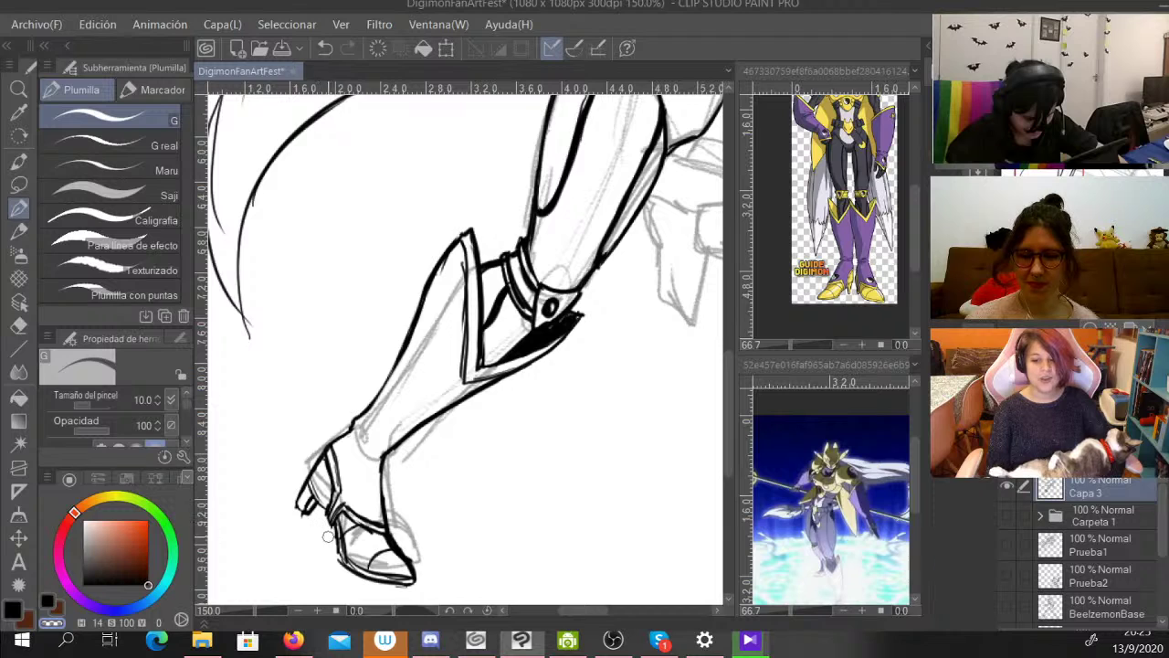
mouse_move(334, 542)
left_mouse_down()
mouse_move(337, 530)
mouse_move(348, 565)
mouse_move(394, 570)
left_mouse_up()
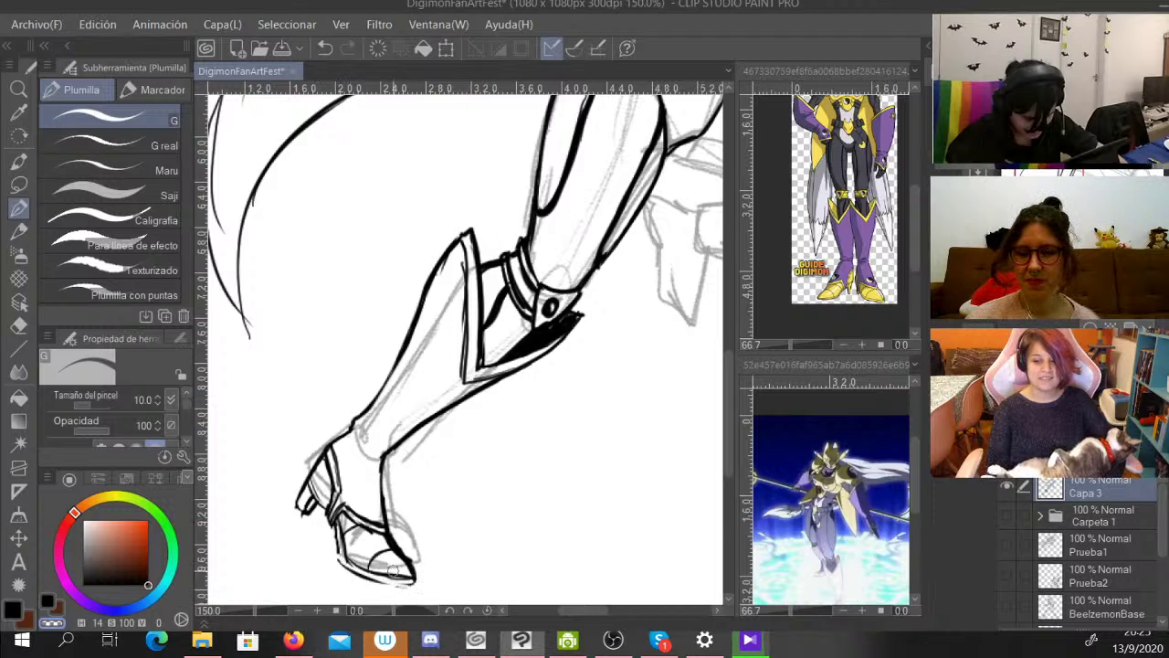
key("c")
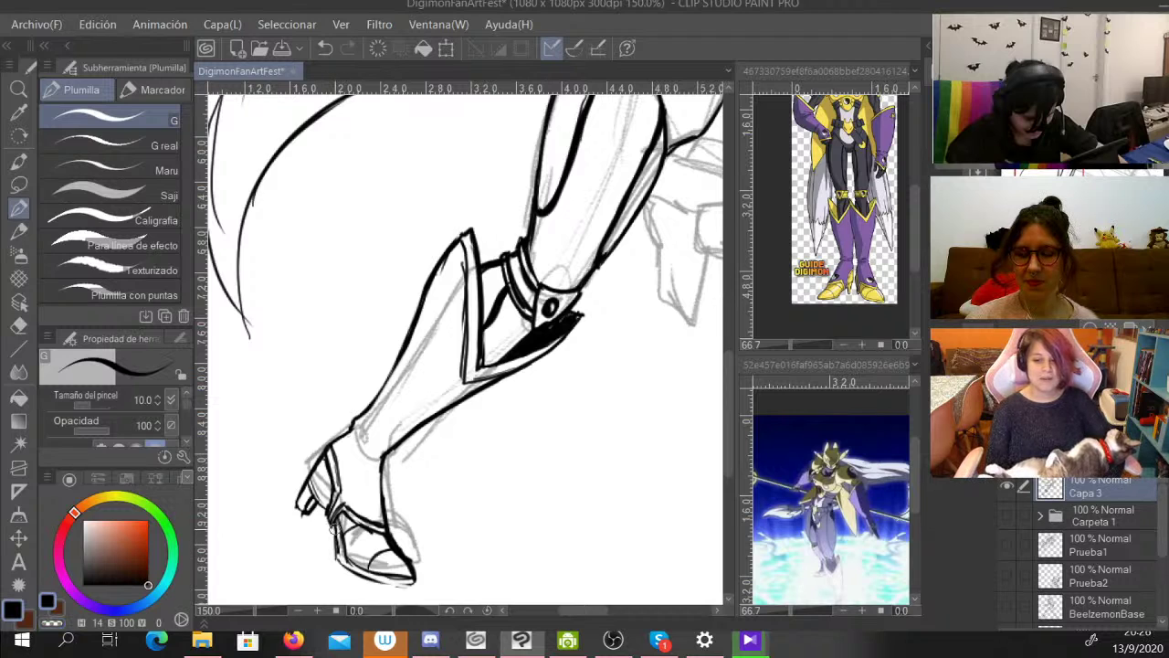
mouse_move(376, 583)
left_mouse_down()
mouse_move(418, 584)
mouse_move(366, 580)
mouse_move(411, 584)
mouse_move(377, 569)
mouse_move(402, 573)
mouse_move(413, 560)
mouse_move(420, 588)
left_mouse_up()
key("c")
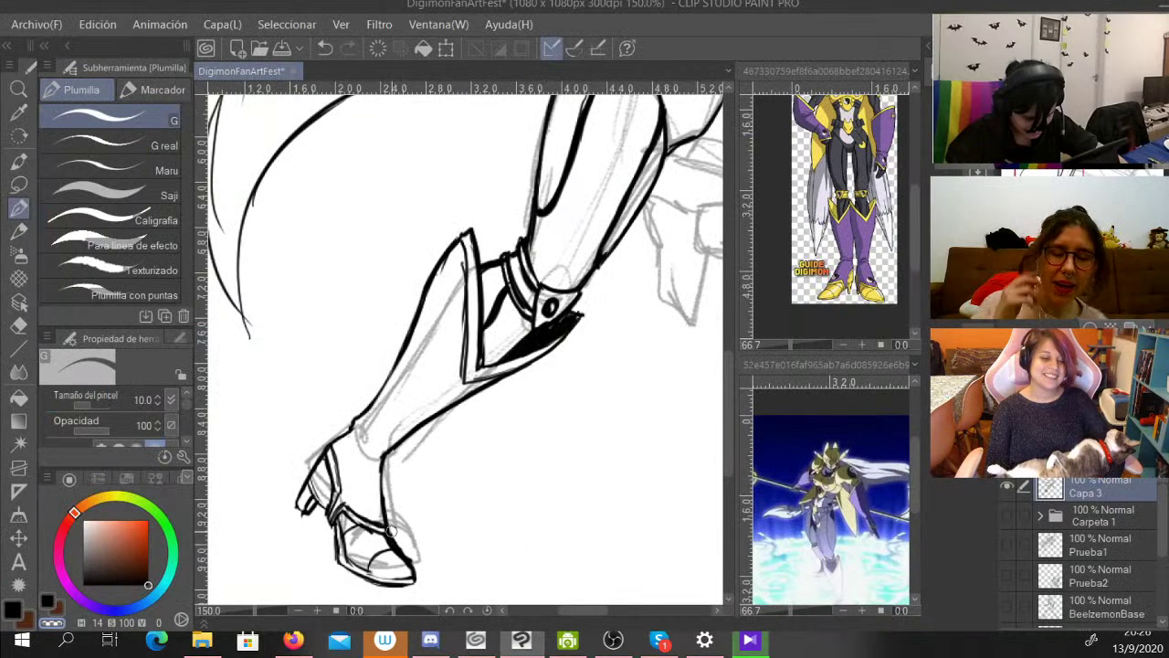
left_click_drag(391, 531, 419, 576)
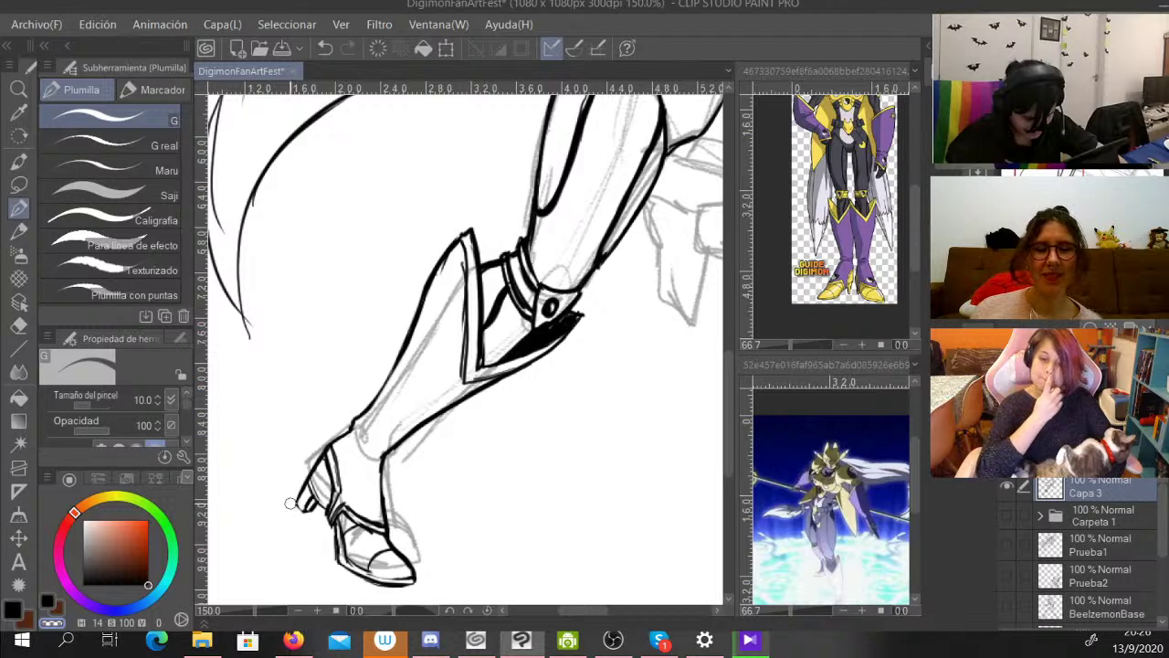
Close the tip of the rear foot's heel spike in black and trim its outer edge with the transparent colour.
key("c")
left_click_drag(300, 506, 305, 513)
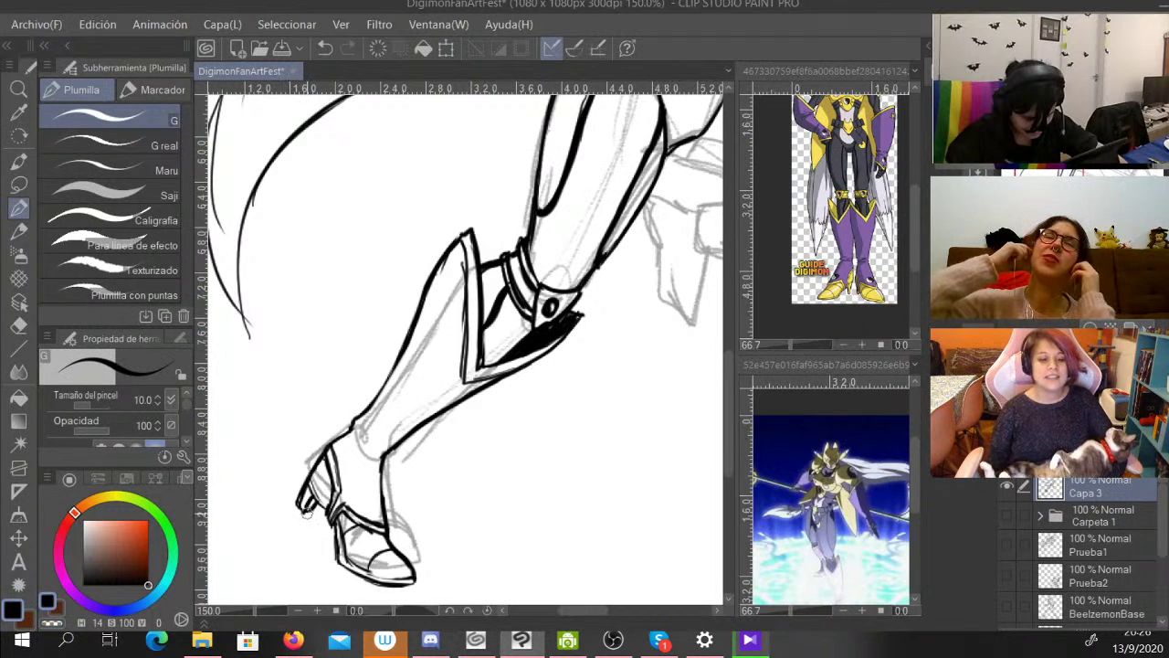
key("c")
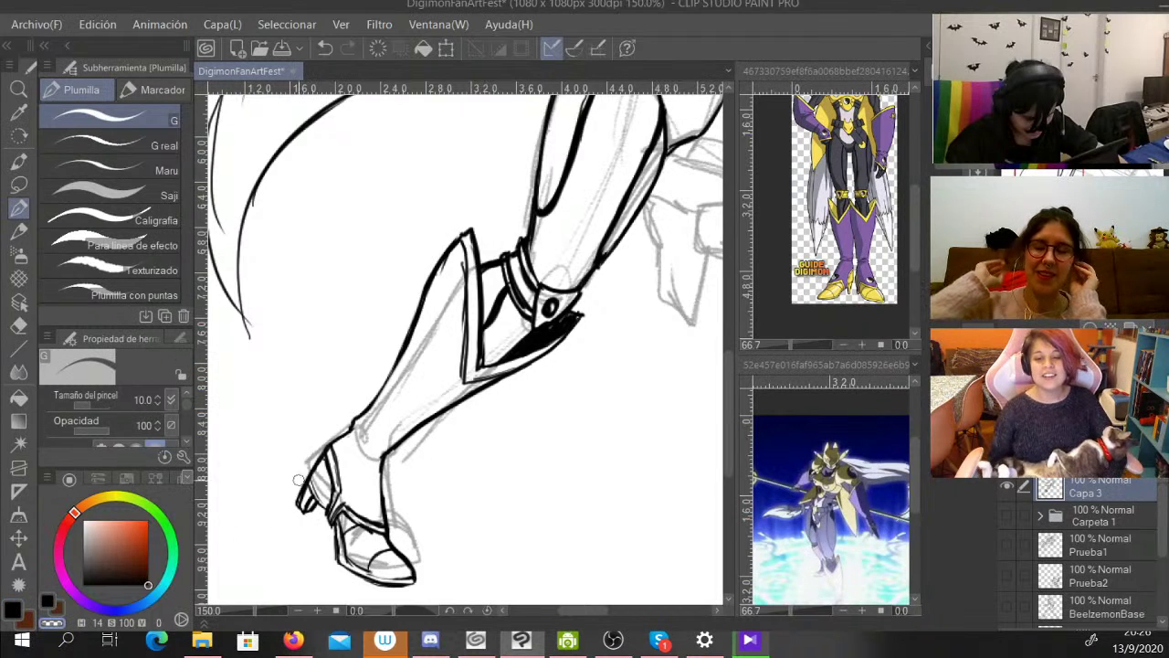
left_click_drag(293, 509, 308, 469)
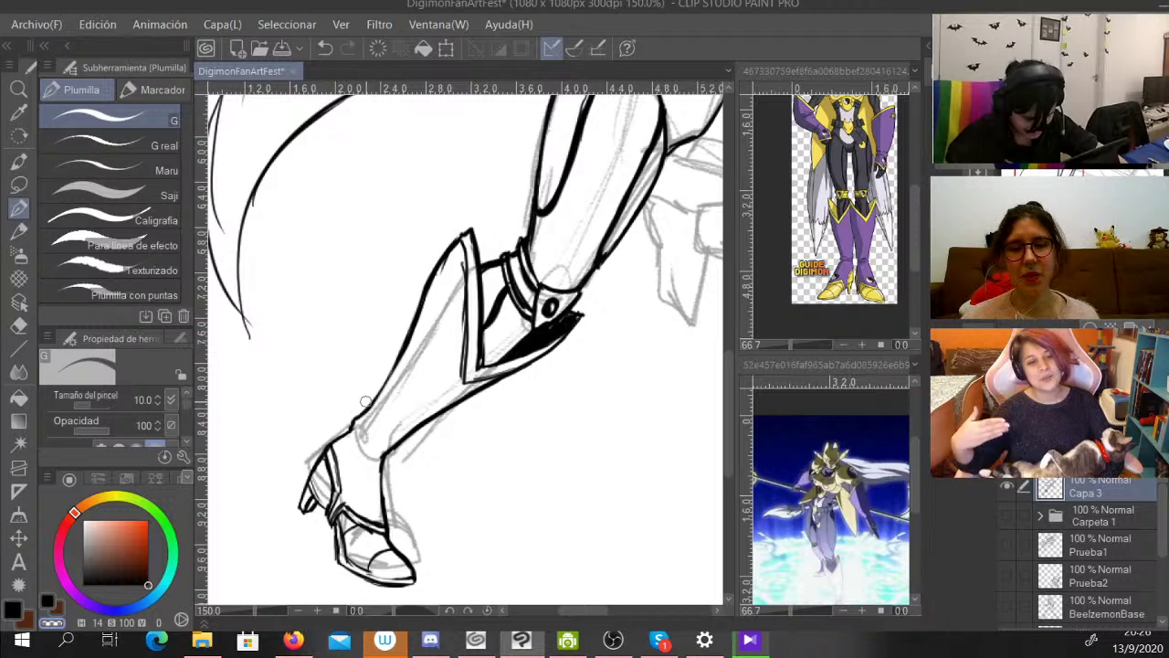
Ink a small round rivet with a black centre on the rear foot and a short ankle seam, trimming the seam's overshoot.
key("c")
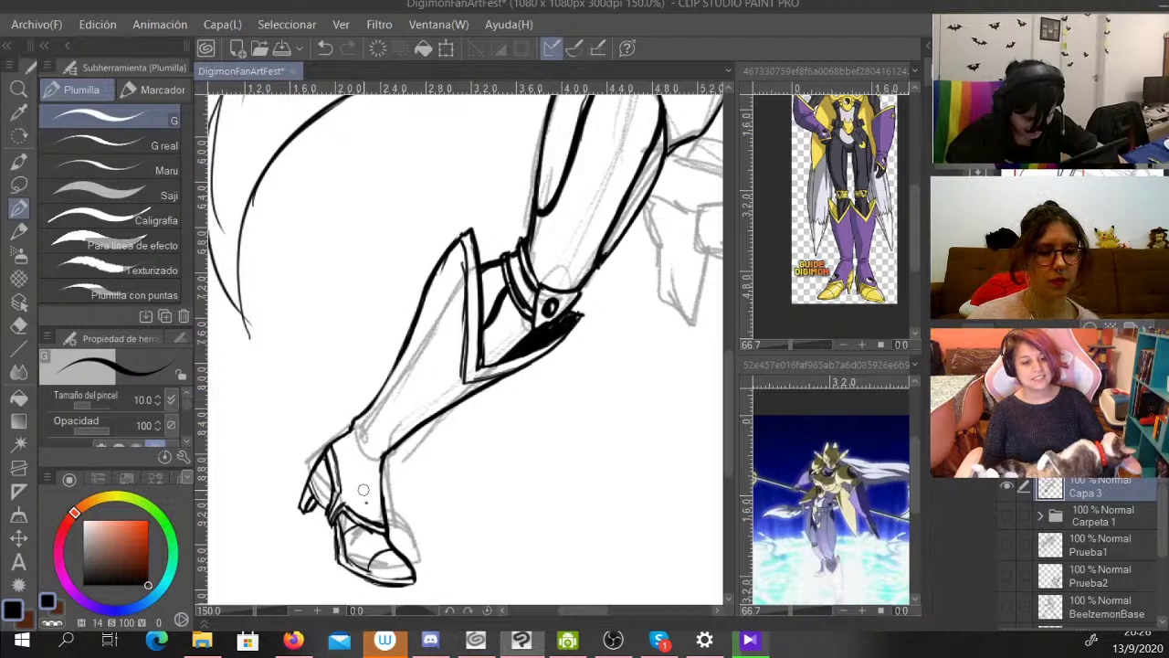
left_click_drag(370, 483, 369, 498)
left_click(52, 622)
key("c")
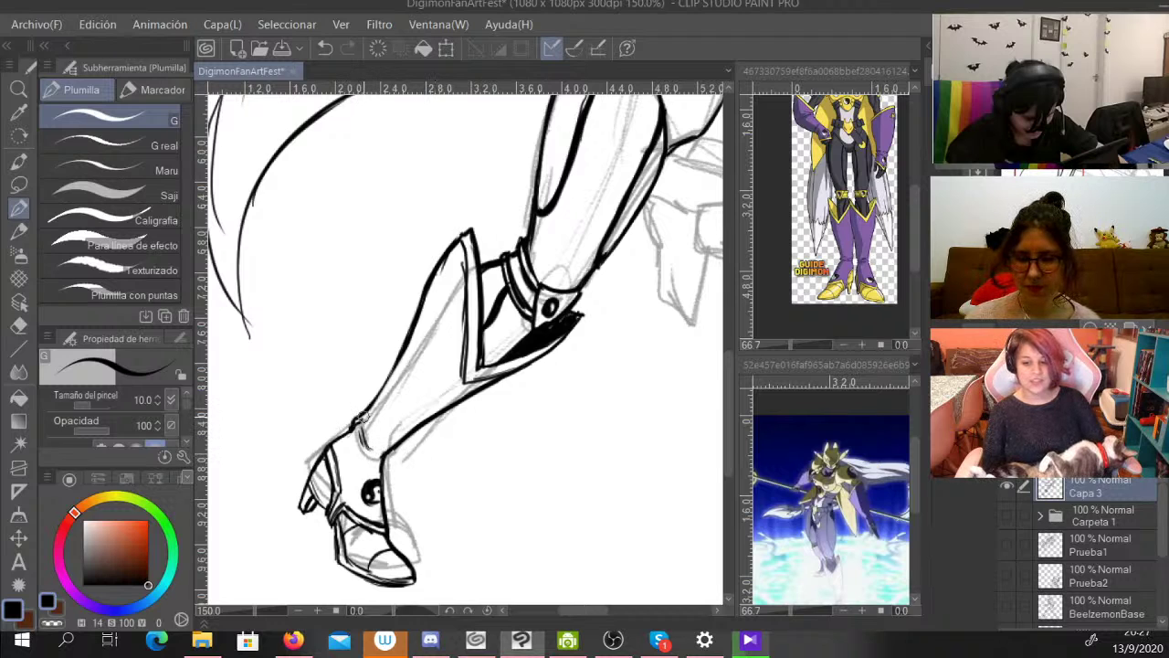
key("c")
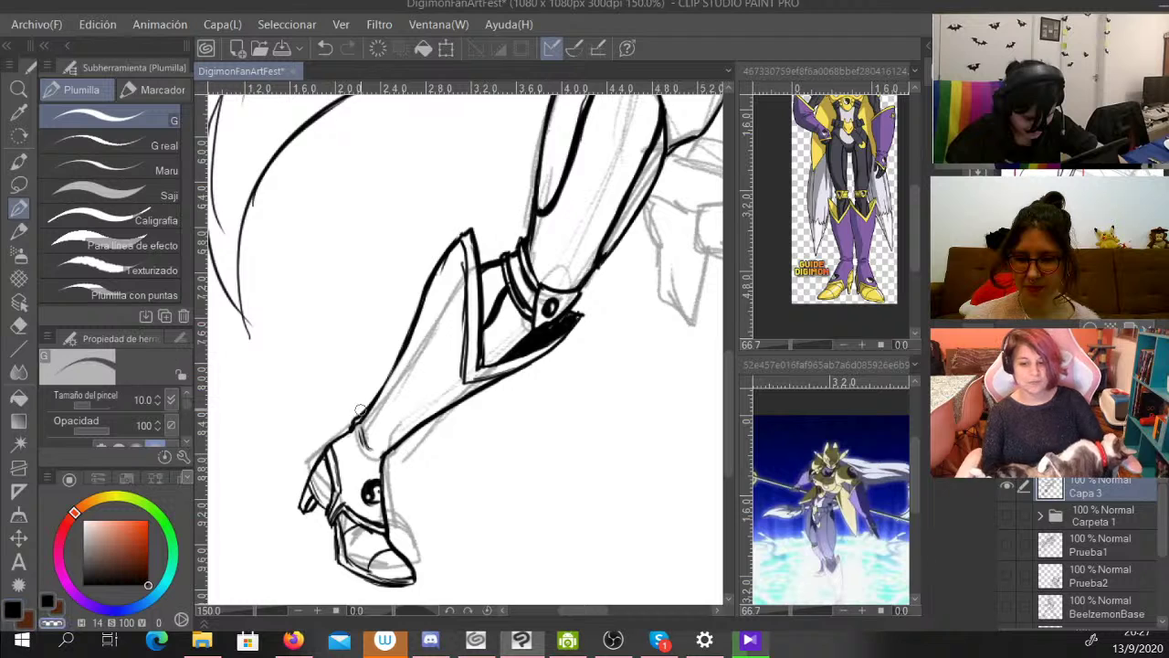
left_click_drag(352, 424, 359, 414)
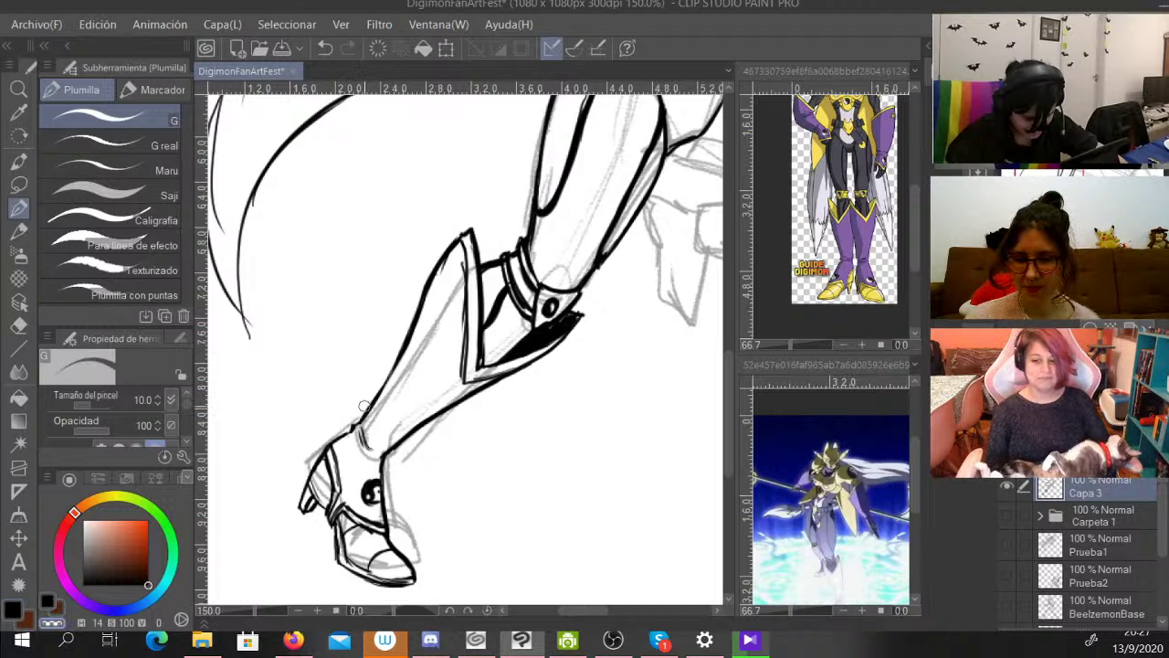
key("c")
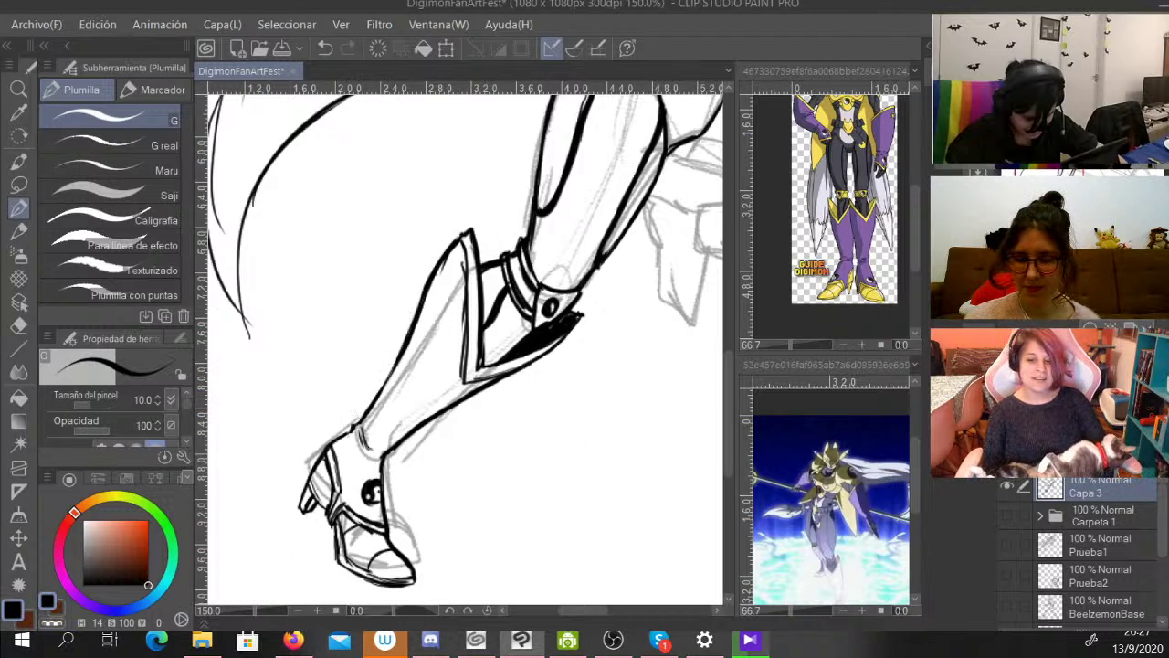
Ink the bent front leg's thigh contours, its calf lines and a small knee guard with a black rivet.
mouse_move(575, 247)
left_mouse_down()
mouse_move(353, 356)
mouse_move(421, 468)
mouse_move(336, 460)
mouse_move(357, 473)
mouse_move(343, 472)
left_mouse_up()
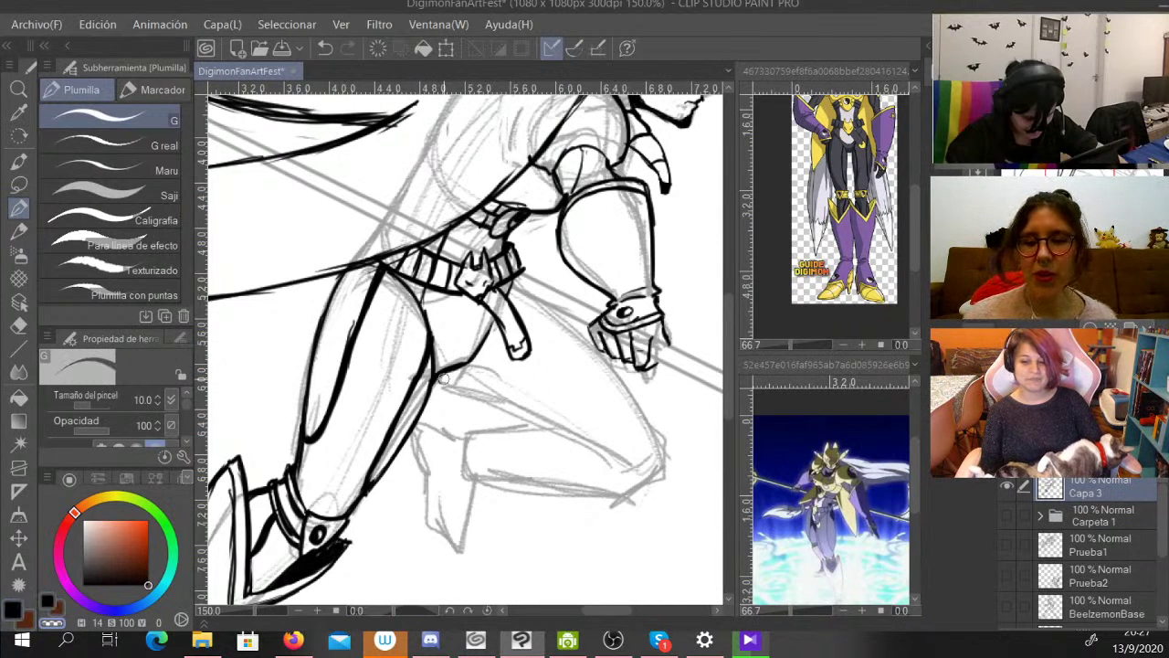
key("x")
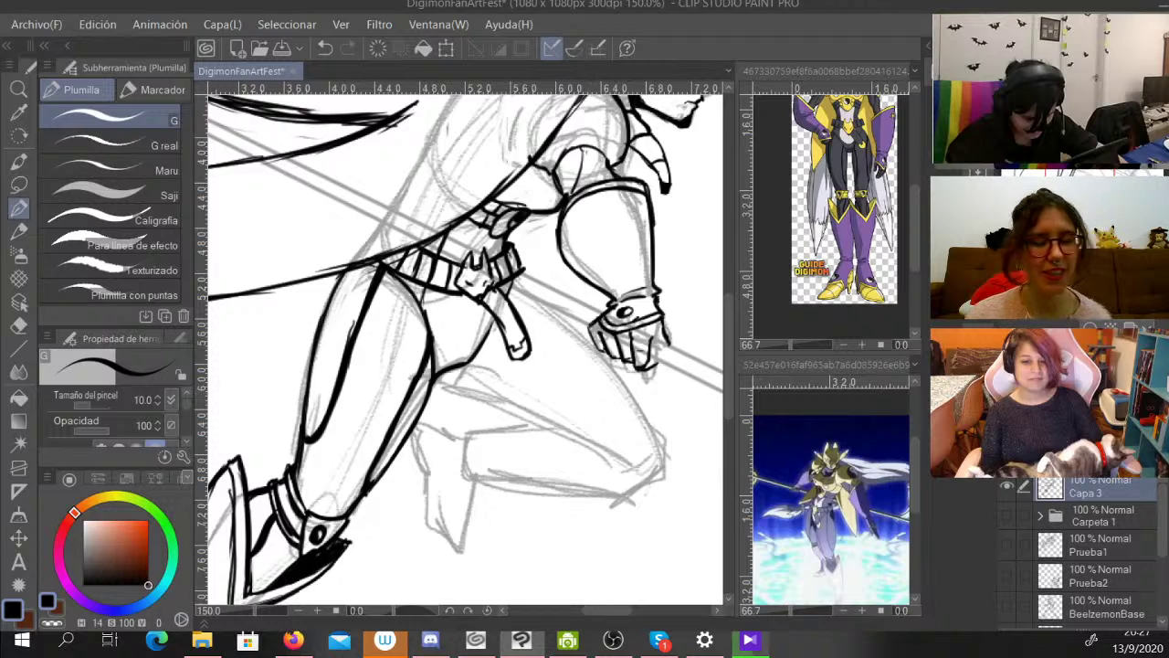
key("ctrl+minus")
key("ctrl+minus")
mouse_move(453, 365)
left_mouse_down()
mouse_move(452, 336)
mouse_move(443, 374)
mouse_move(433, 367)
left_mouse_up()
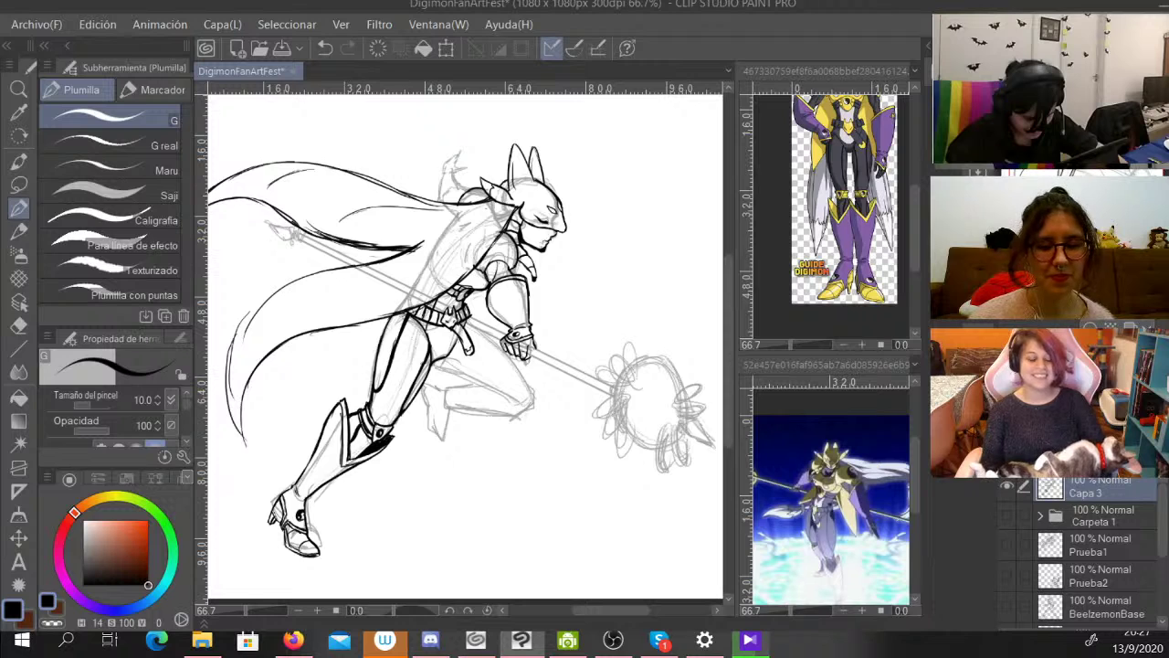
mouse_move(433, 367)
left_mouse_down()
mouse_move(432, 432)
mouse_move(438, 394)
left_mouse_up()
key("ctrl+plus")
key("ctrl+plus")
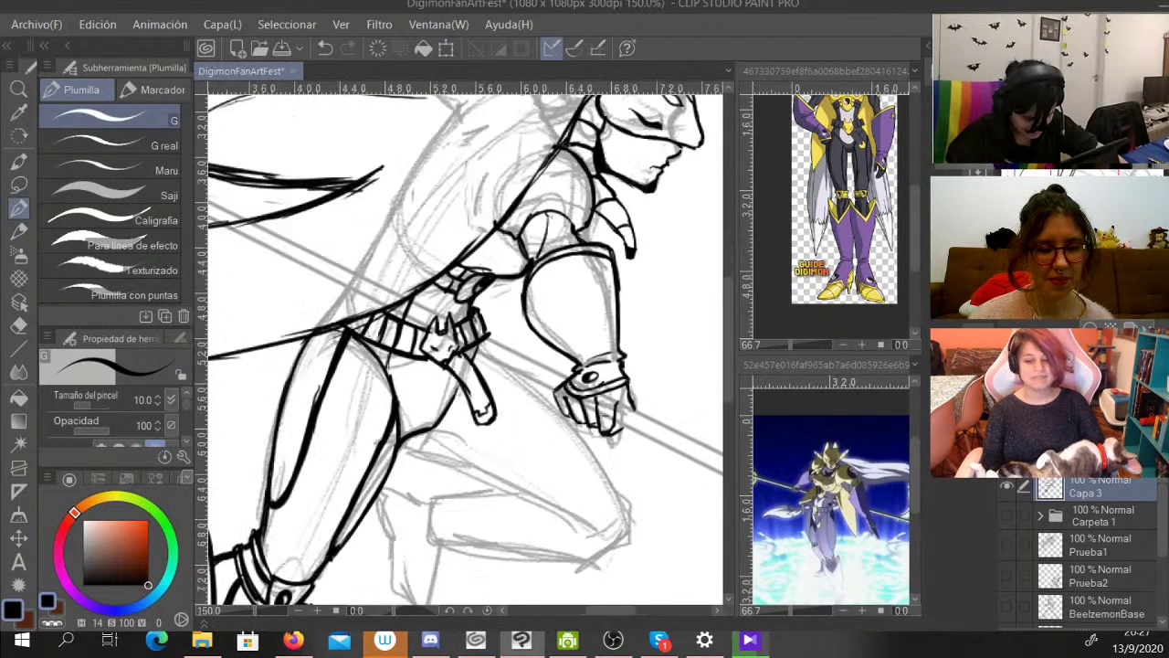
mouse_move(462, 448)
left_mouse_down()
mouse_move(484, 359)
mouse_move(453, 352)
mouse_move(589, 412)
left_mouse_up()
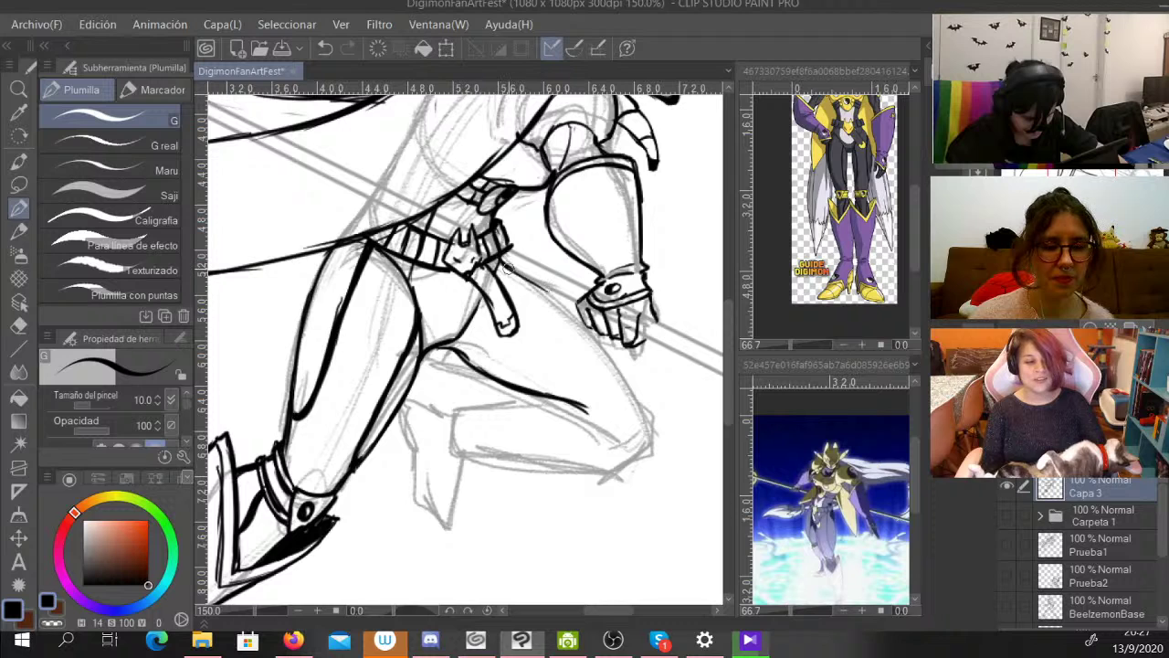
left_click_drag(579, 334, 646, 414)
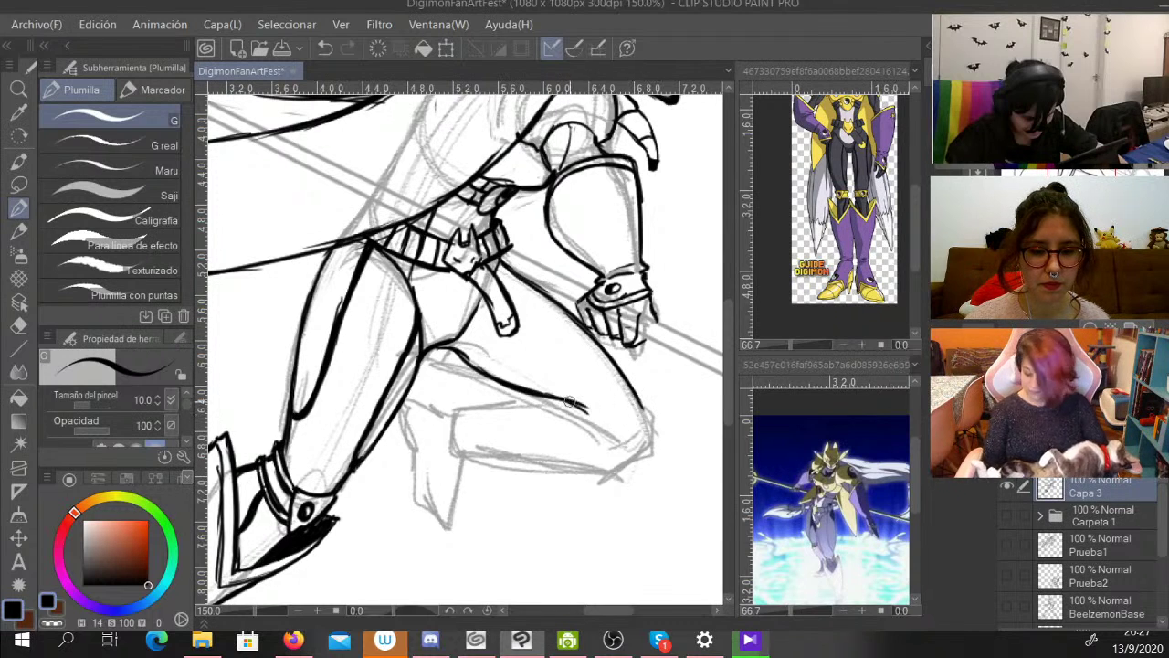
mouse_move(568, 402)
left_mouse_down()
mouse_move(450, 418)
mouse_move(464, 453)
mouse_move(617, 458)
mouse_move(651, 423)
mouse_move(614, 419)
mouse_move(626, 451)
mouse_move(640, 446)
mouse_move(618, 424)
left_mouse_up()
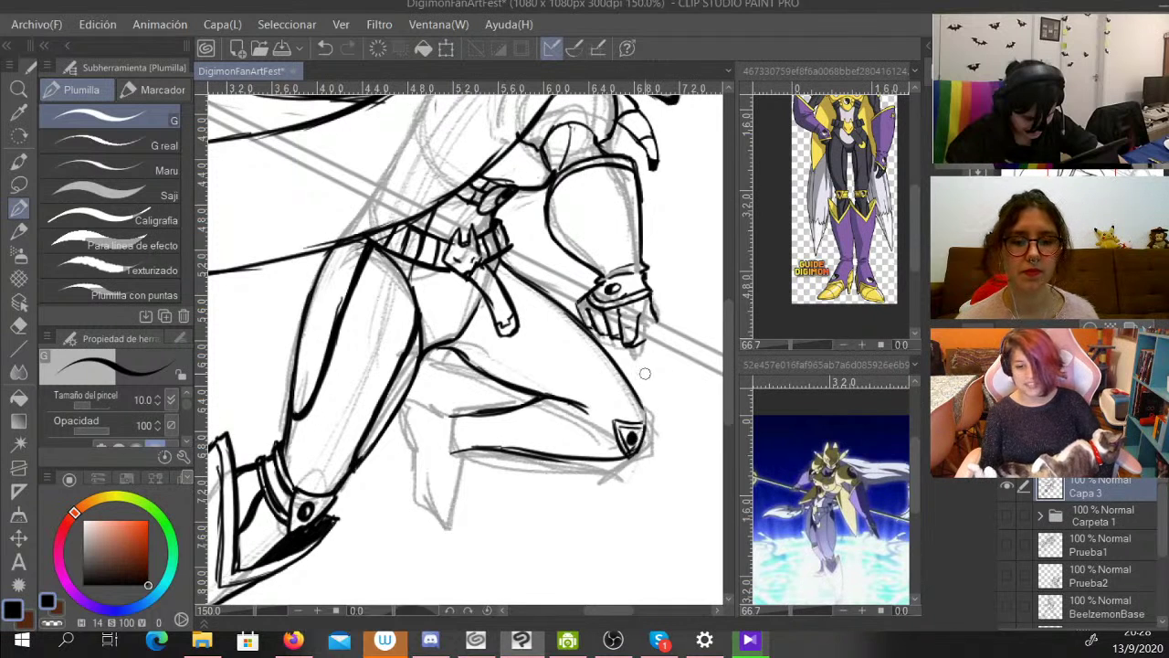
Ink the curved band of the knee guard behind the bent front knee and trim its edges with the transparent colour.
mouse_move(582, 407)
left_mouse_down()
mouse_move(615, 434)
mouse_move(618, 423)
left_mouse_up()
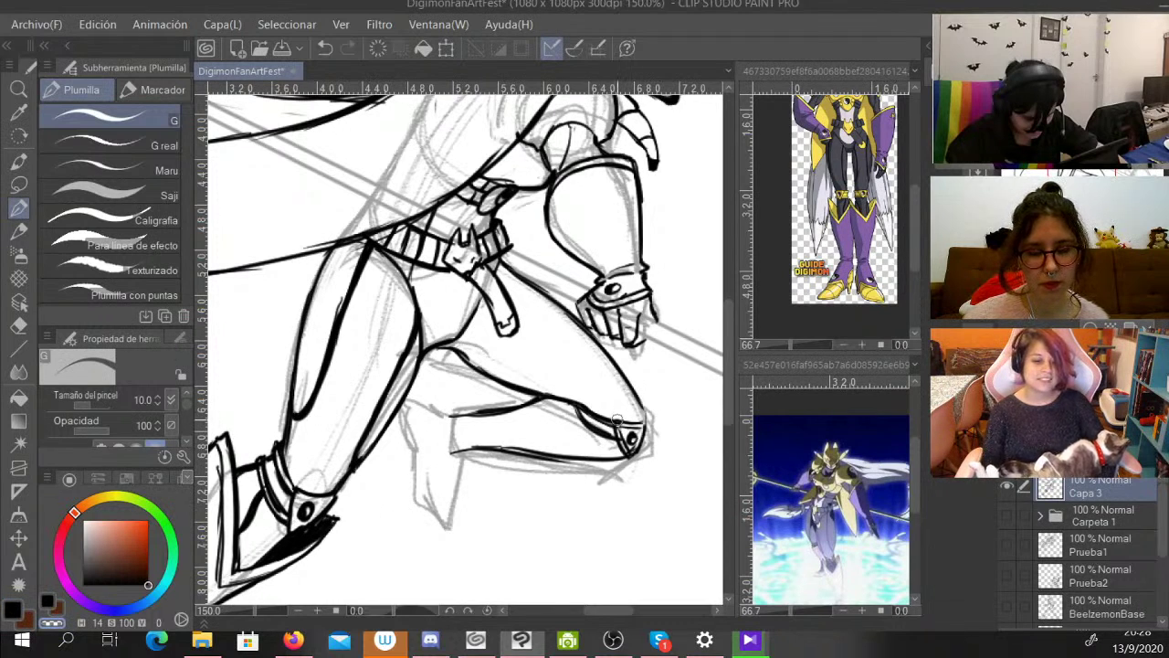
mouse_move(591, 418)
left_mouse_down()
mouse_move(607, 422)
mouse_move(600, 432)
left_mouse_up()
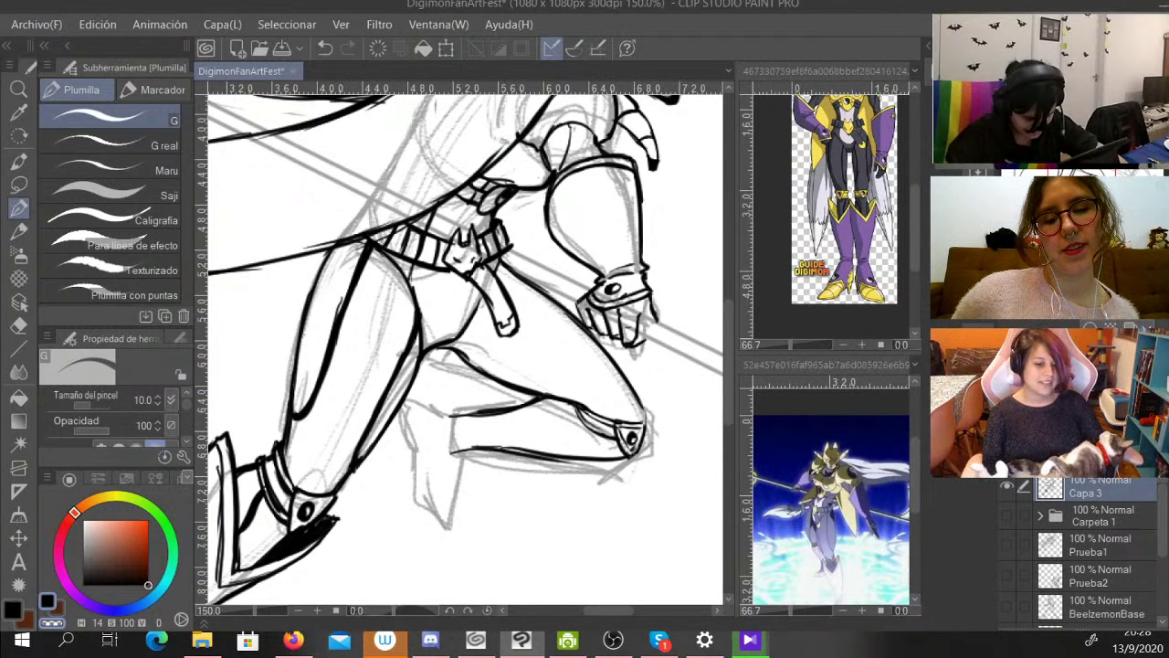
key("c")
left_click_drag(599, 423, 622, 436)
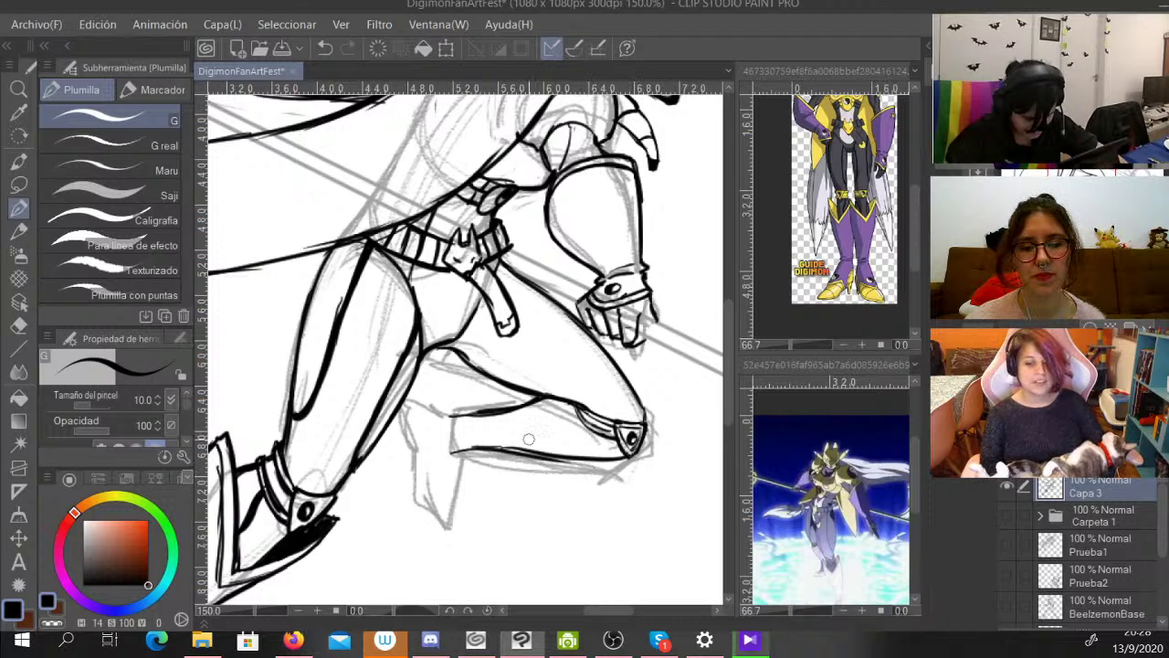
Ink the bent leg's shin plate from behind the knee to a pointed tip below it, with the calf's lower contour.
mouse_move(506, 411)
left_mouse_down()
mouse_move(446, 415)
mouse_move(526, 403)
mouse_move(445, 417)
mouse_move(500, 397)
mouse_move(455, 413)
mouse_move(525, 438)
mouse_move(451, 444)
mouse_move(553, 448)
left_mouse_up()
key("c")
key("c")
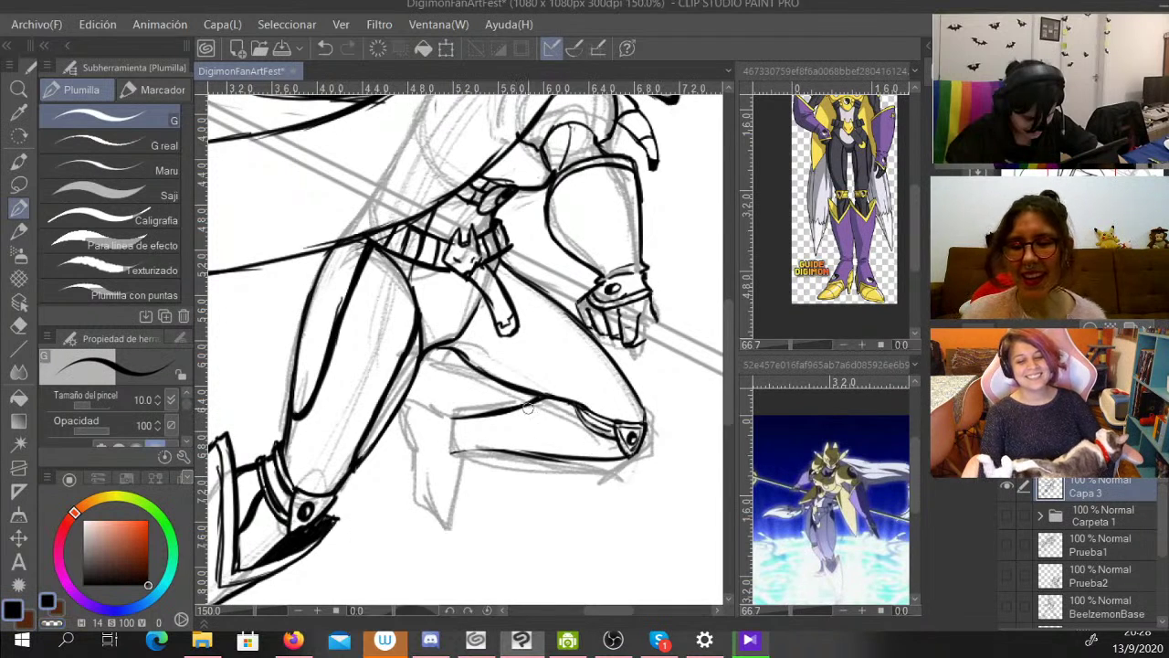
mouse_move(532, 404)
left_mouse_down()
mouse_move(636, 474)
mouse_move(586, 480)
mouse_move(507, 451)
left_mouse_up()
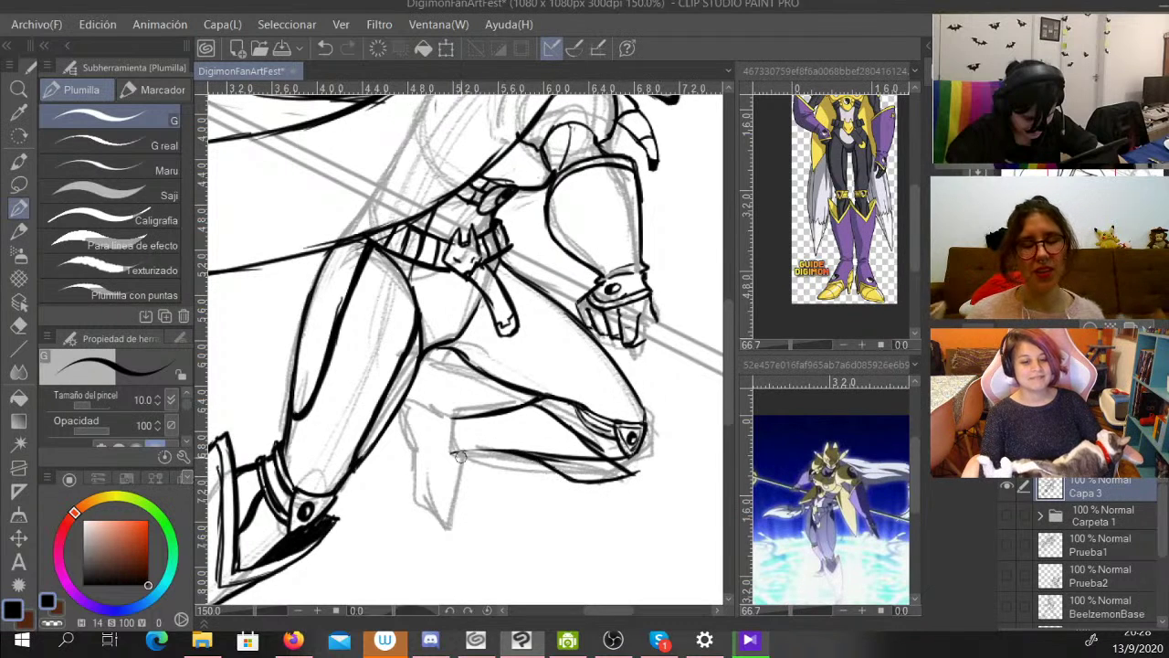
left_click_drag(553, 396, 546, 400)
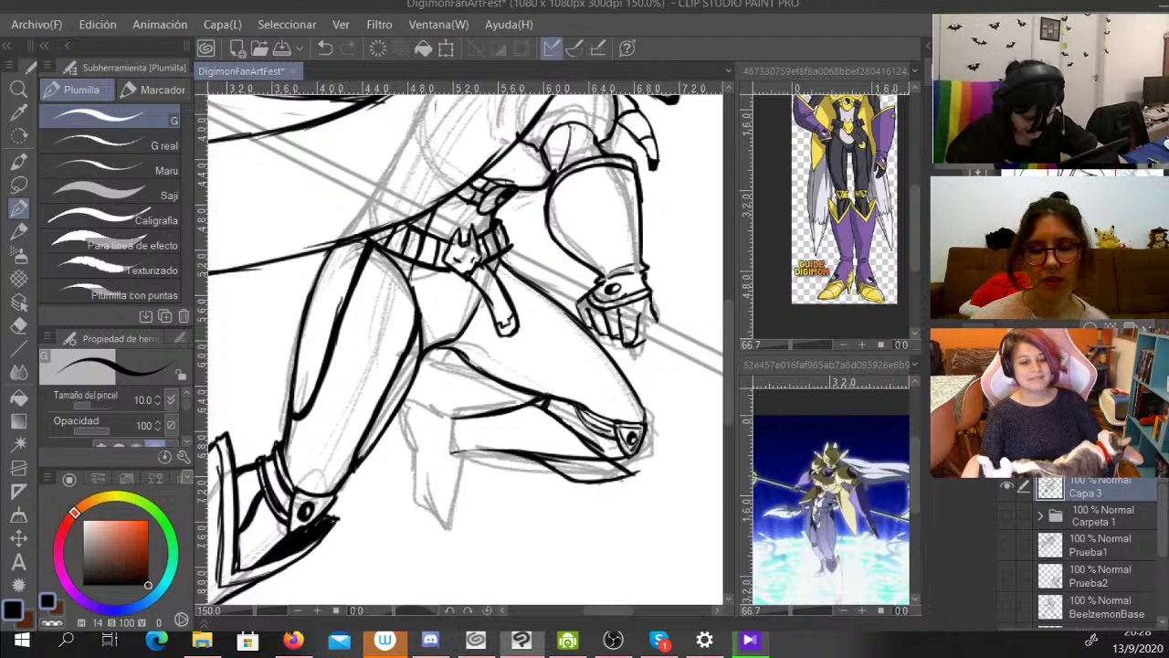
Clean the shin plate's edge and sharpen its pointed tip by alternating the transparent colour and black.
key("c")
left_click_drag(528, 418, 533, 405)
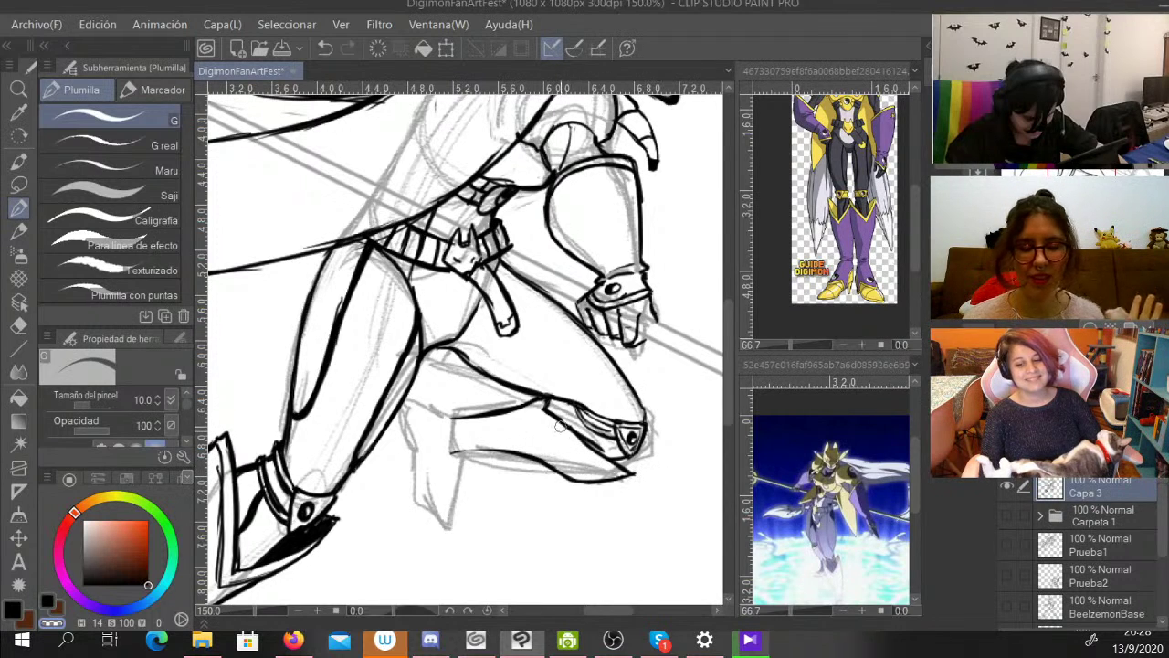
key("x")
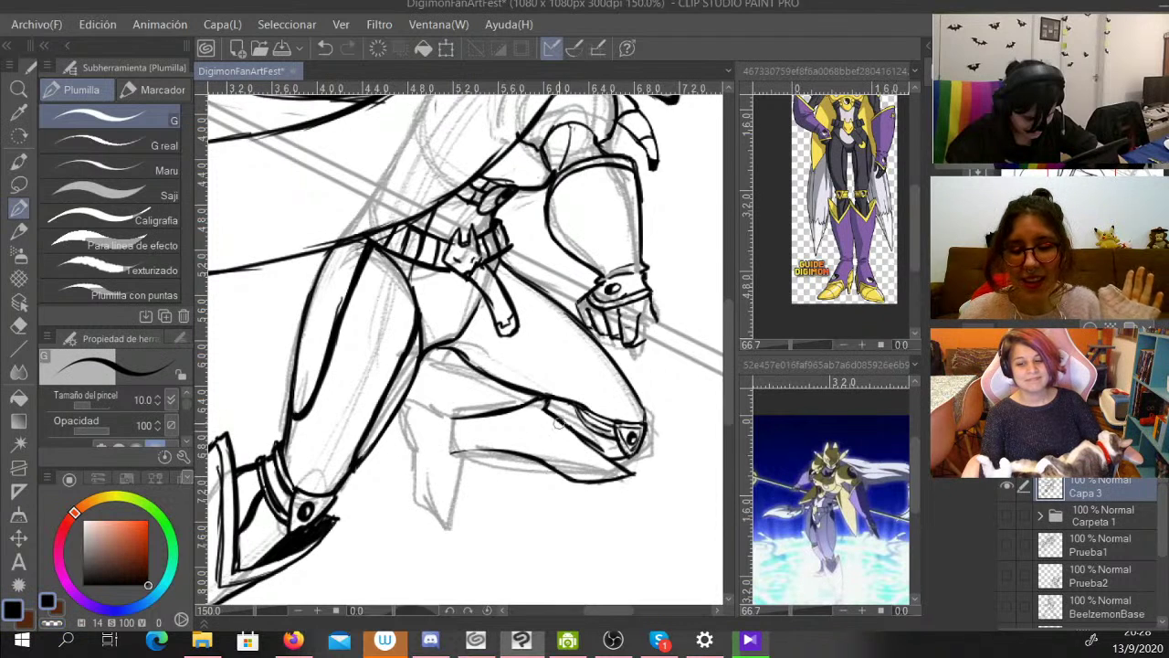
left_click_drag(561, 423, 636, 472)
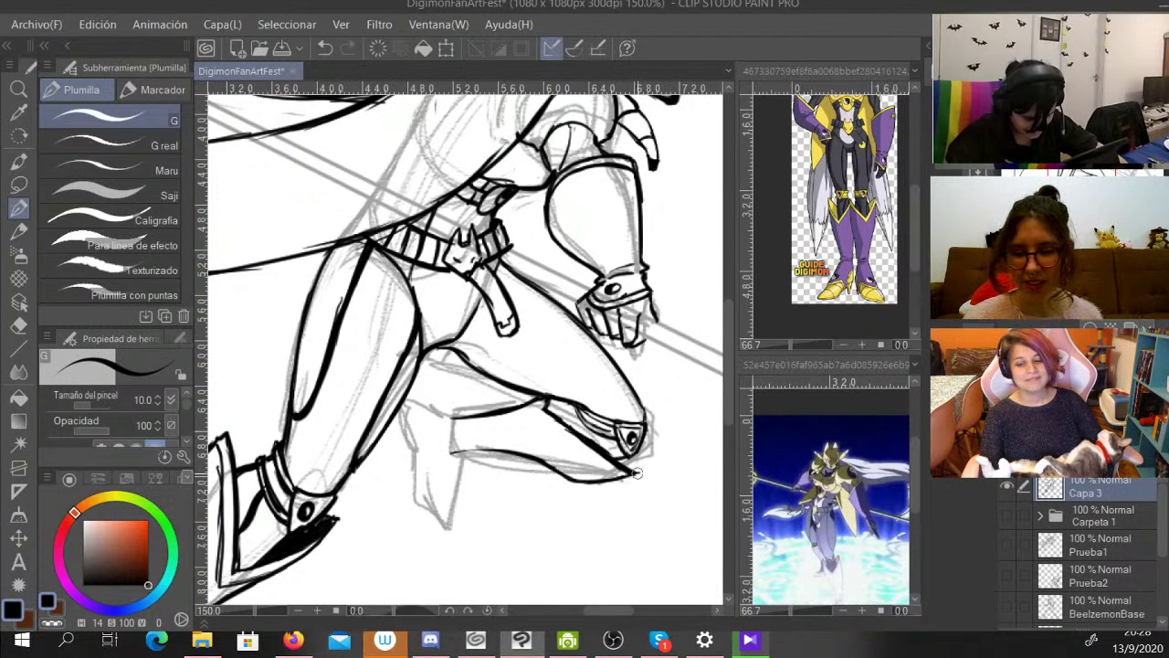
left_click(52, 623)
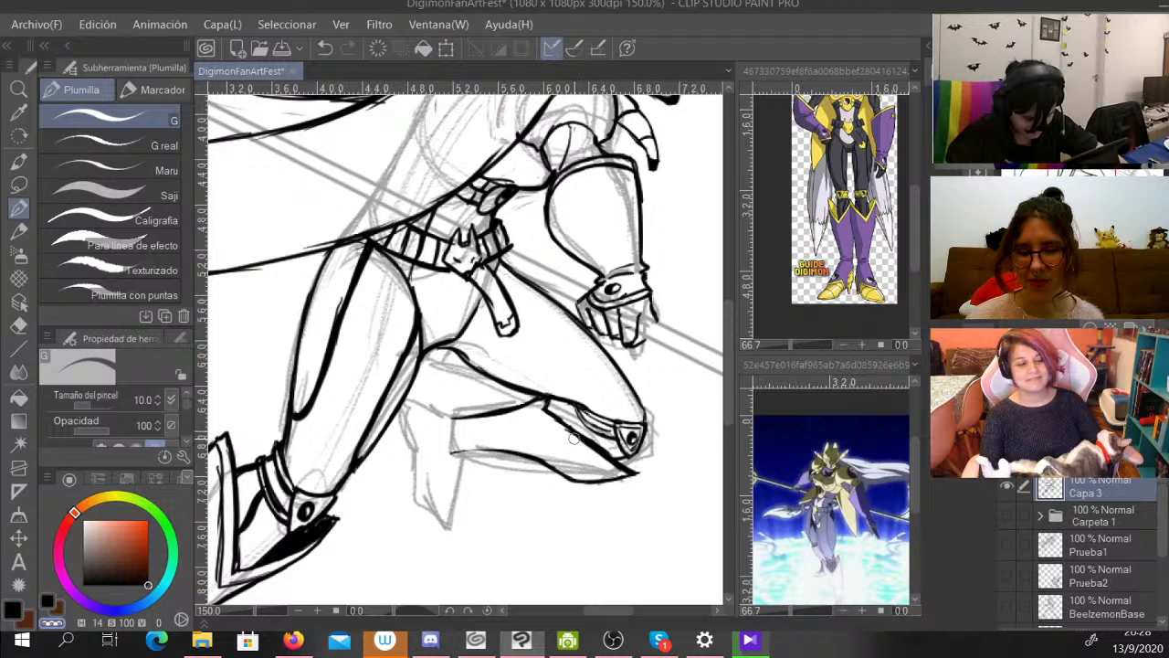
left_click_drag(573, 436, 635, 473)
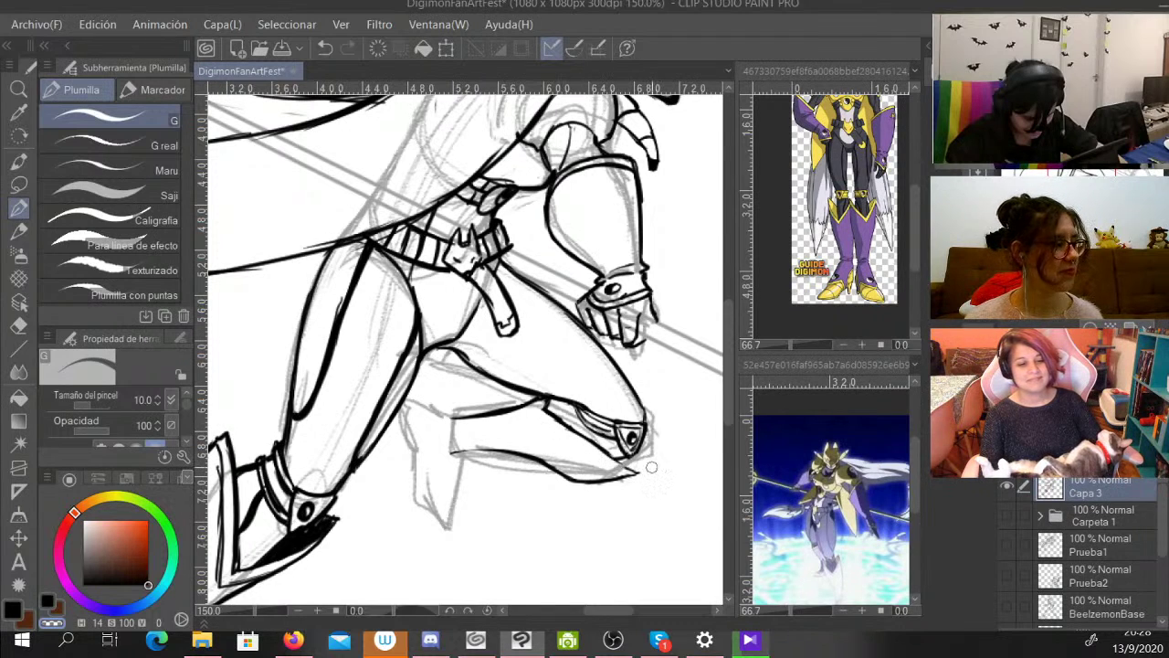
key("x")
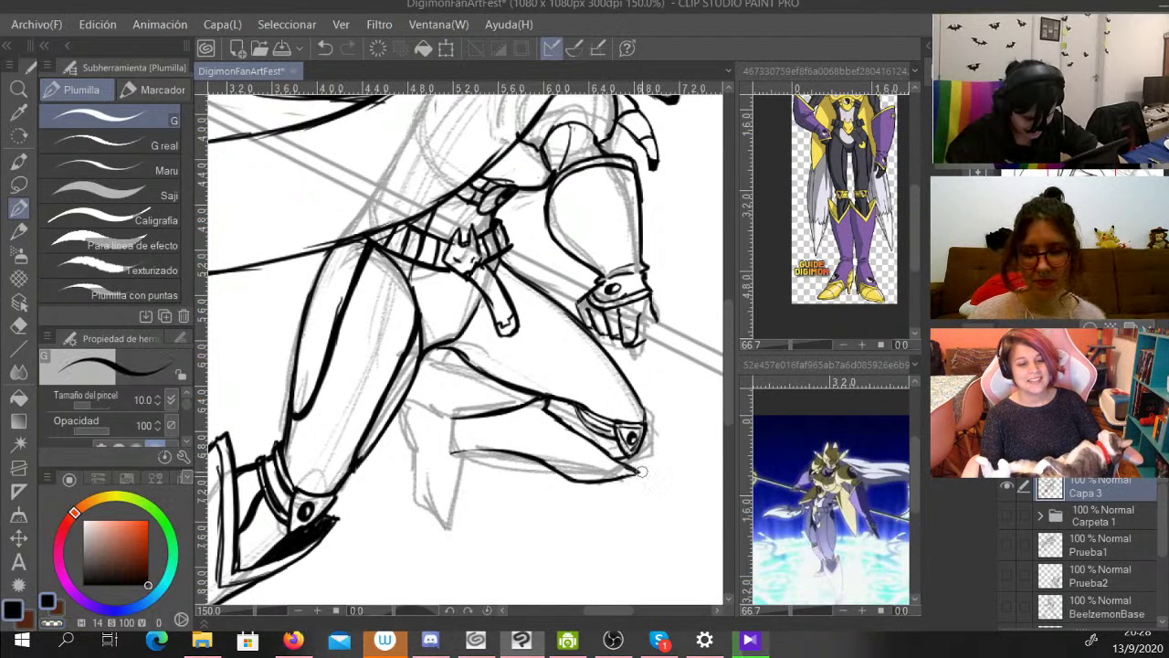
left_click_drag(636, 472, 643, 472)
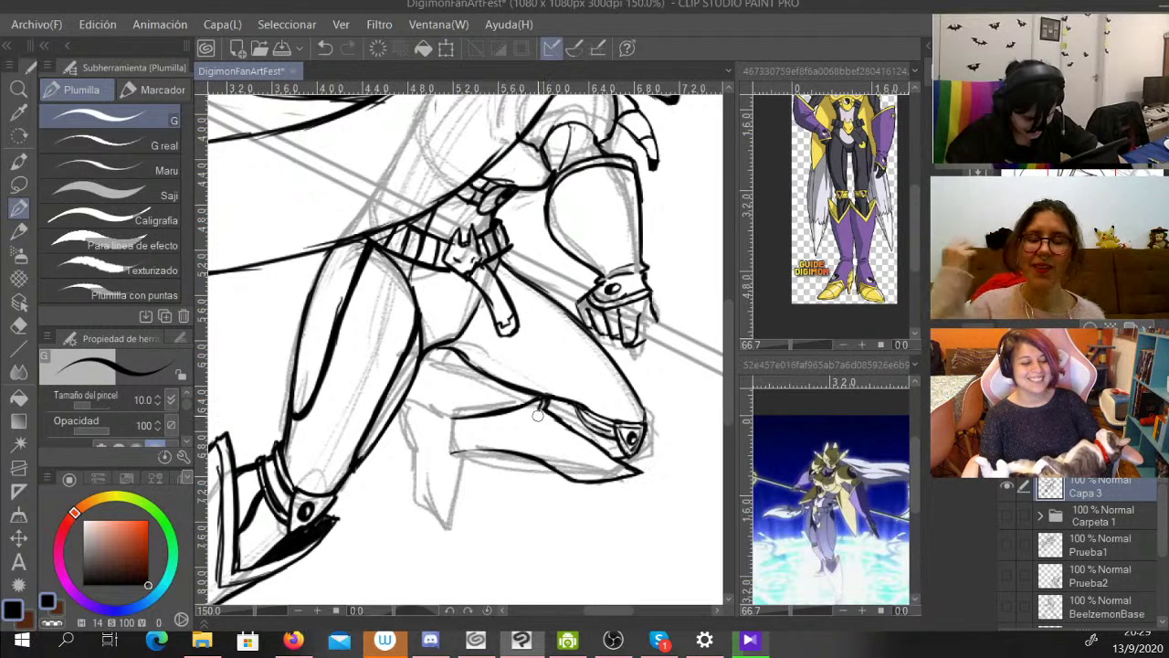
Ink a parallel inner line along the shin plate and extend the bent leg's calf lines toward the ankle.
left_click_drag(552, 422, 635, 475)
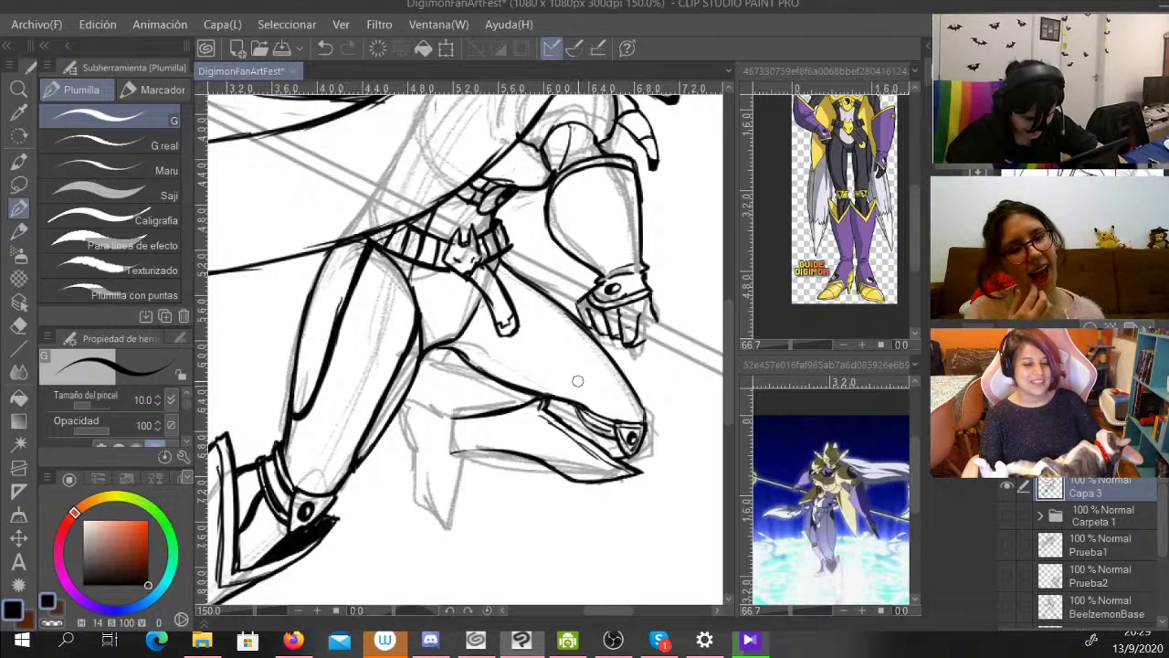
left_click_drag(506, 453, 443, 450)
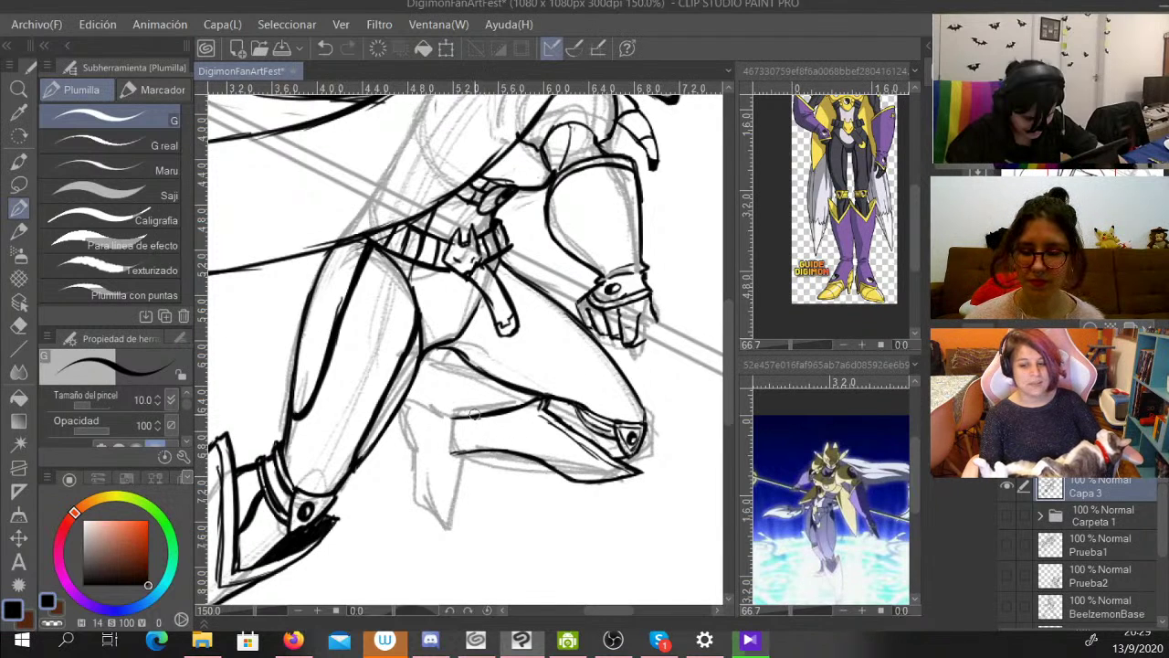
left_click_drag(485, 413, 450, 417)
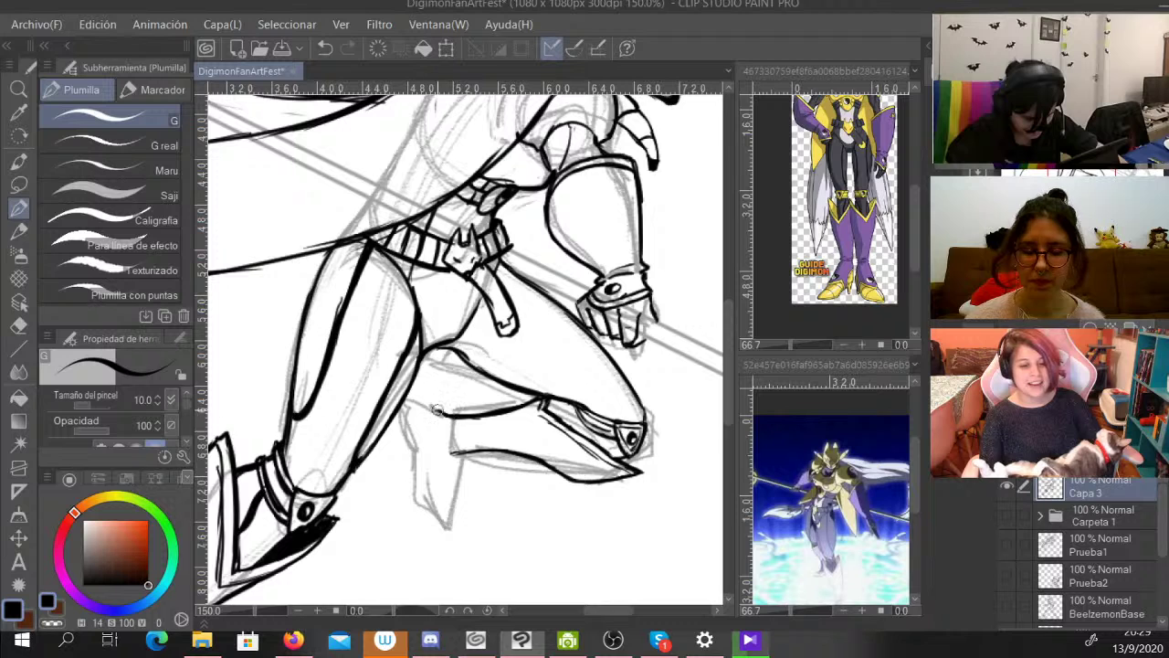
Ink the bent leg's foot with its ankle, pointed toe, inner seams and a small black rivet.
mouse_move(447, 412)
left_mouse_down()
mouse_move(413, 412)
mouse_move(383, 437)
mouse_move(413, 441)
mouse_move(387, 507)
mouse_move(396, 561)
mouse_move(428, 494)
left_mouse_up()
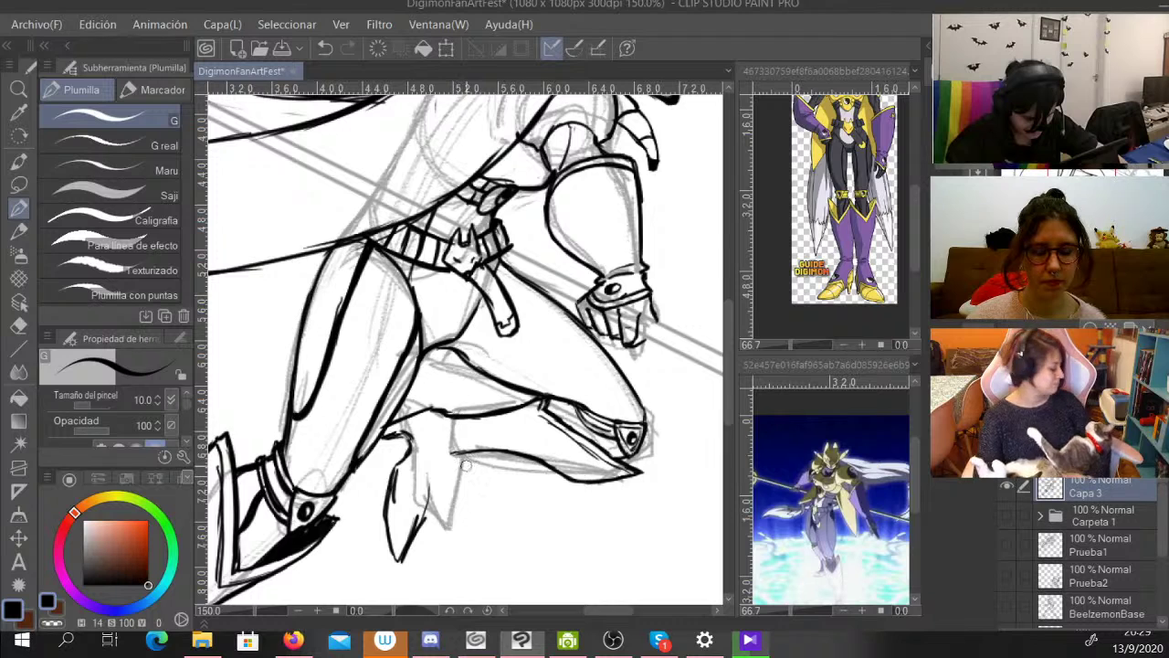
mouse_move(412, 482)
left_mouse_down()
mouse_move(421, 517)
mouse_move(461, 452)
left_mouse_up()
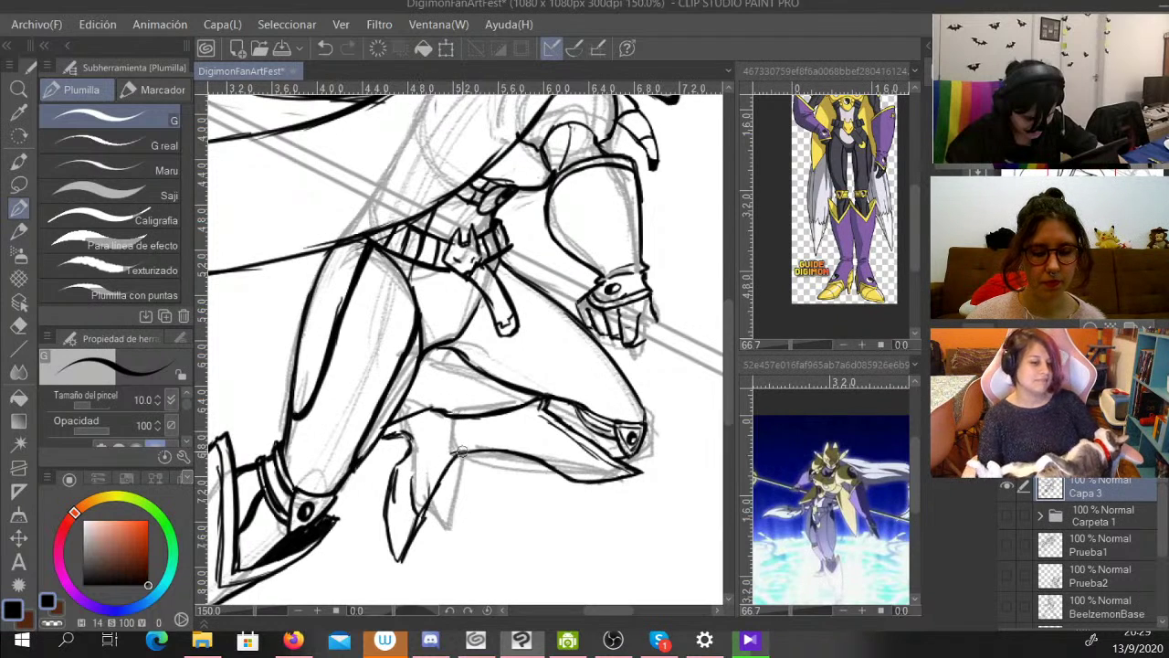
mouse_move(413, 495)
left_mouse_down()
mouse_move(409, 442)
mouse_move(436, 410)
mouse_move(413, 446)
mouse_move(425, 454)
mouse_move(422, 514)
left_mouse_up()
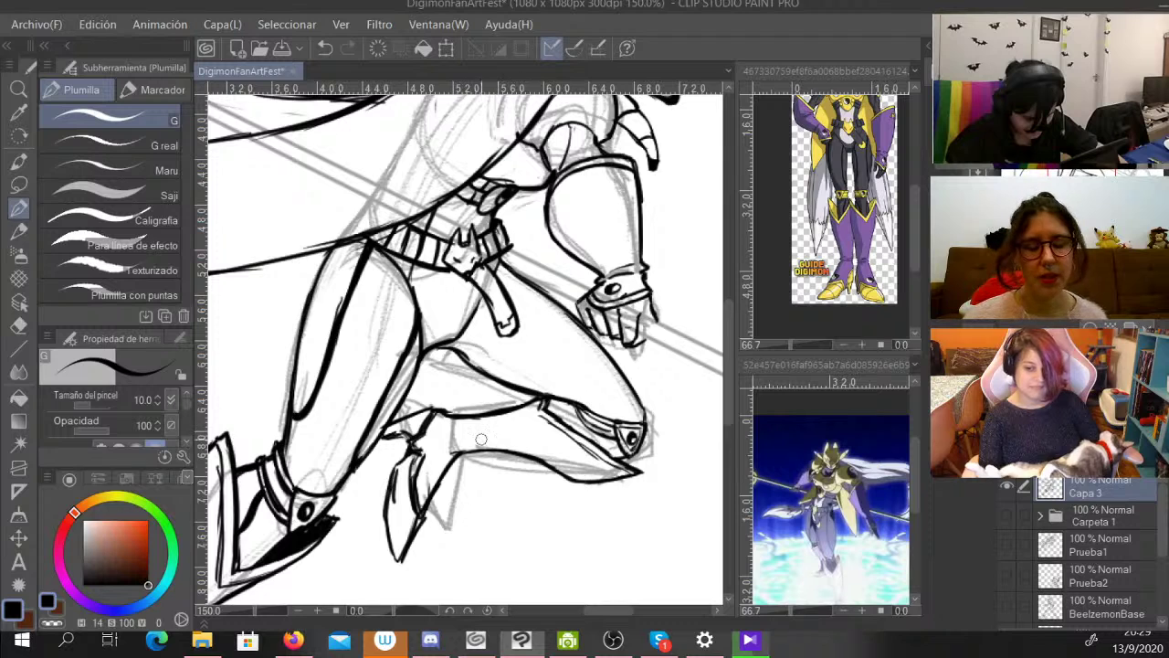
mouse_move(461, 424)
left_mouse_down()
mouse_move(454, 461)
mouse_move(435, 481)
mouse_move(439, 466)
mouse_move(407, 543)
mouse_move(417, 539)
mouse_move(394, 535)
mouse_move(394, 500)
mouse_move(399, 557)
mouse_move(421, 505)
mouse_move(390, 520)
mouse_move(420, 516)
mouse_move(404, 475)
left_mouse_up()
Thin the bent leg's foot outline with the transparent colour and shape its small heel spike in black.
key("c")
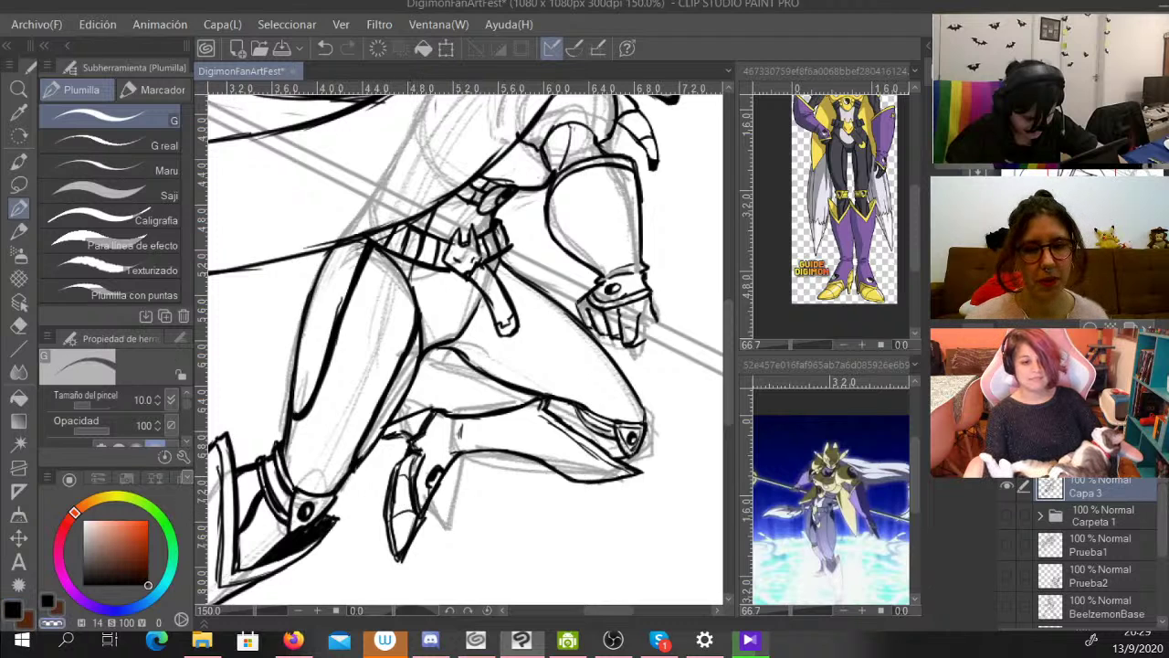
mouse_move(392, 480)
left_mouse_down()
mouse_move(388, 516)
mouse_move(402, 563)
left_mouse_up()
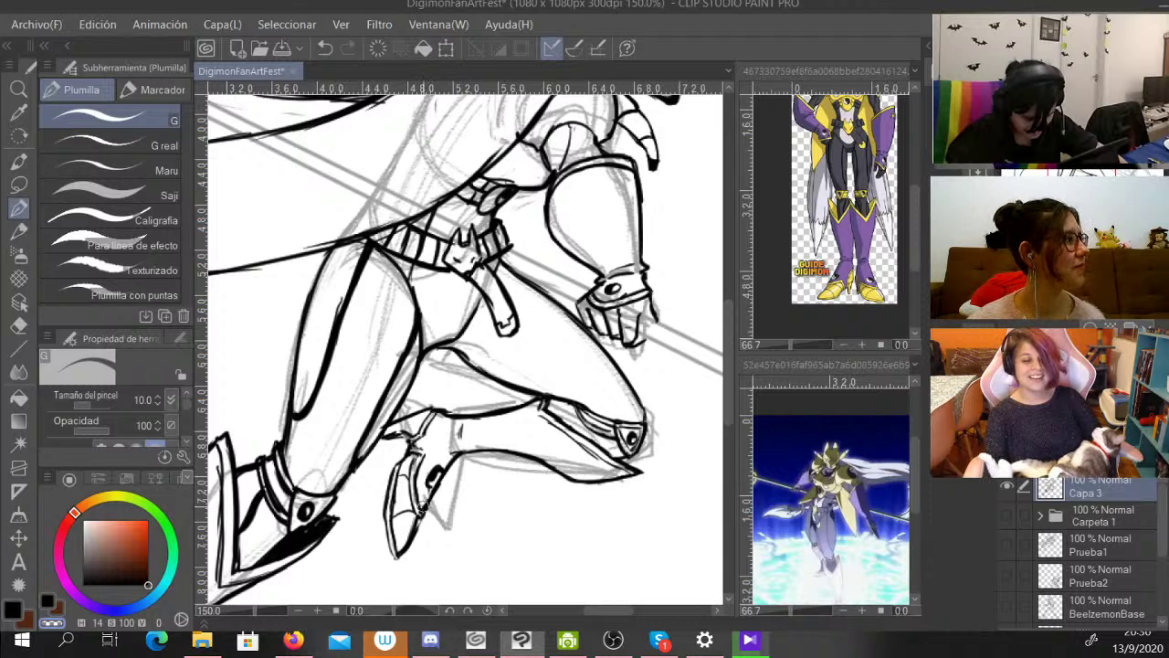
key("c")
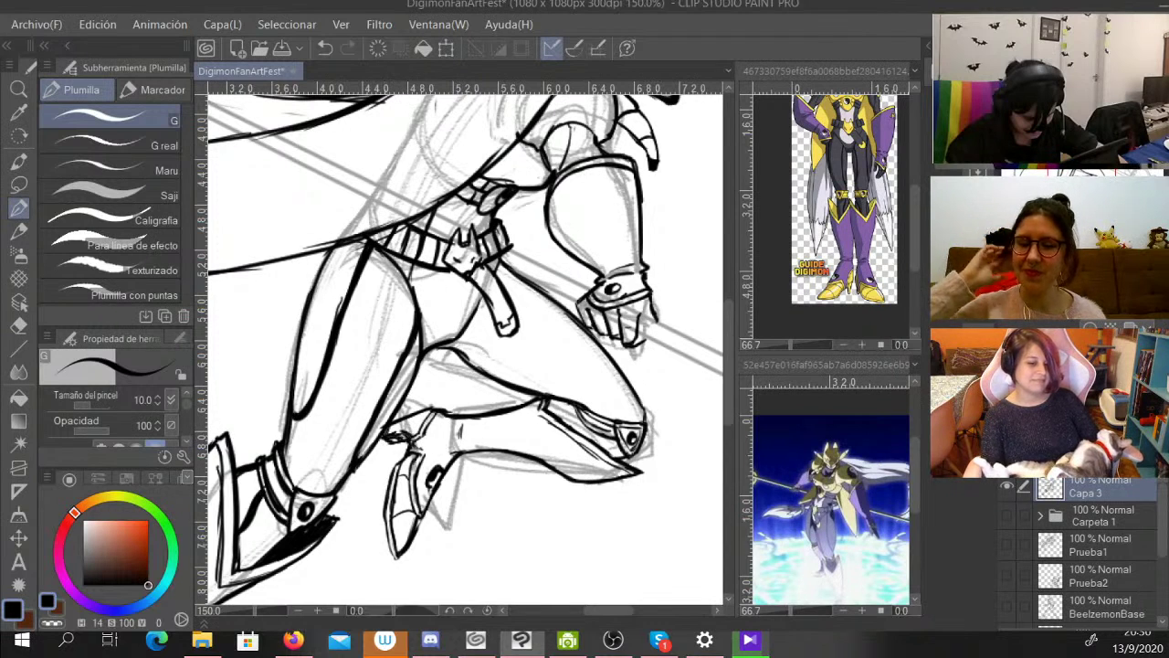
key("c")
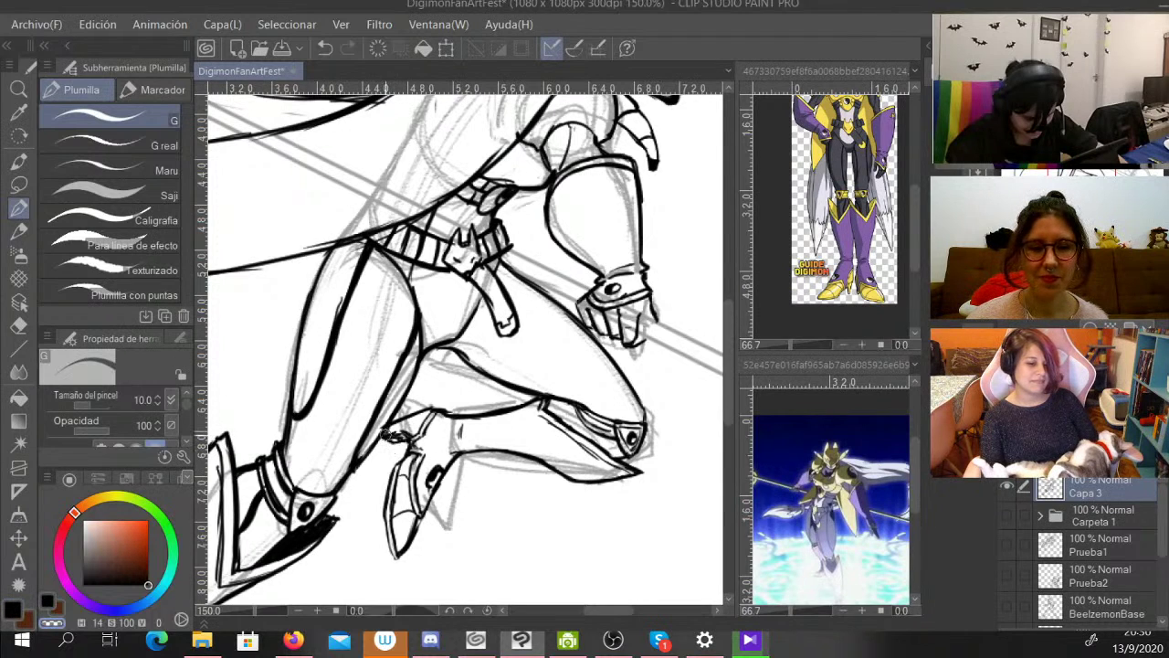
left_click_drag(387, 433, 381, 438)
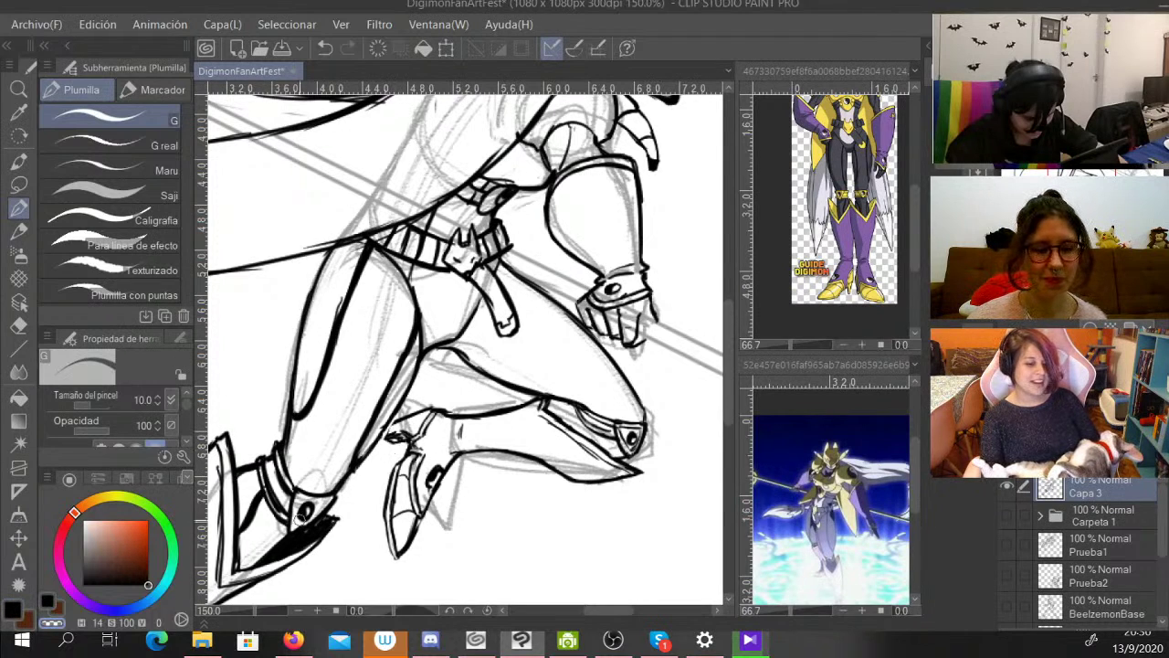
key("c")
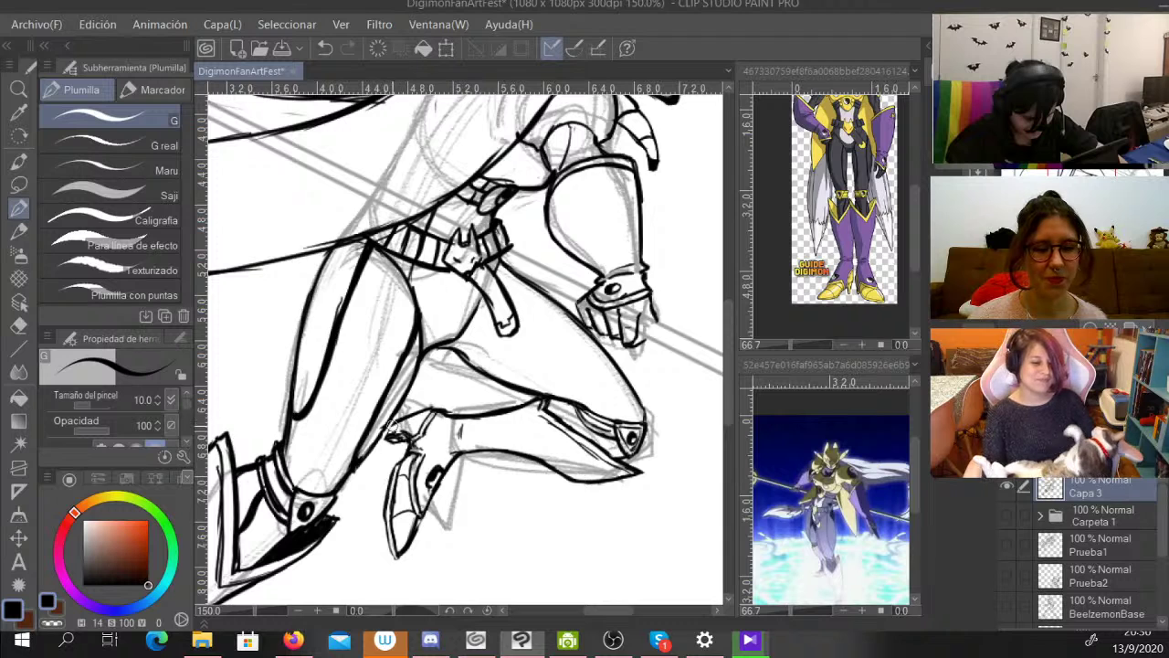
left_click_drag(396, 420, 390, 438)
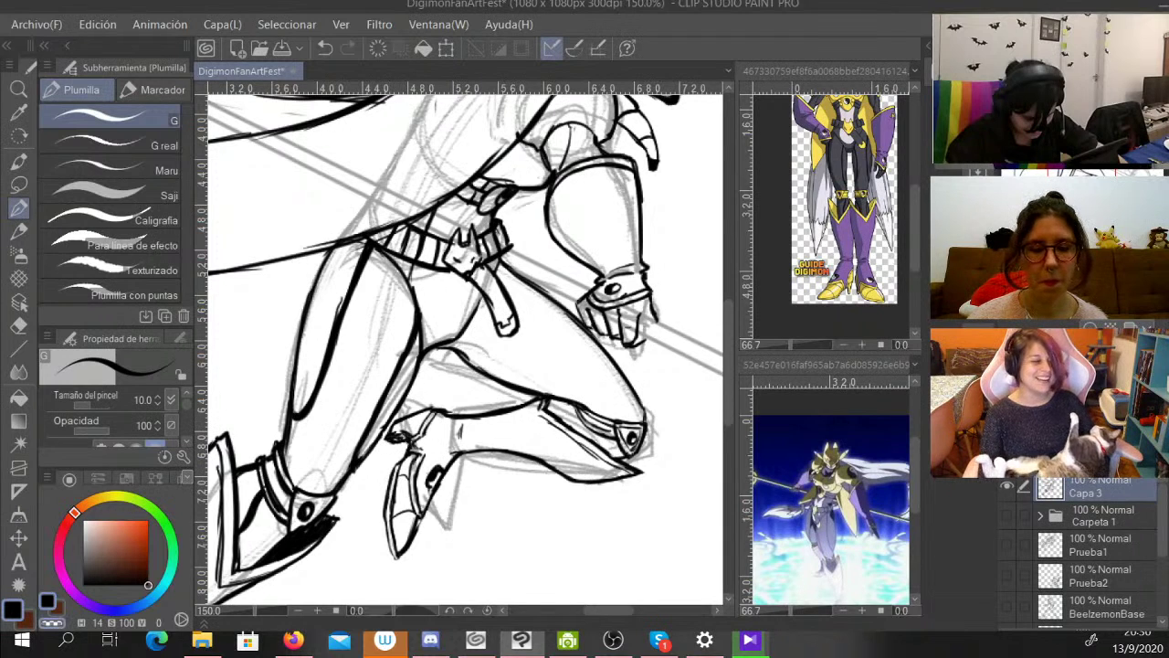
key("c")
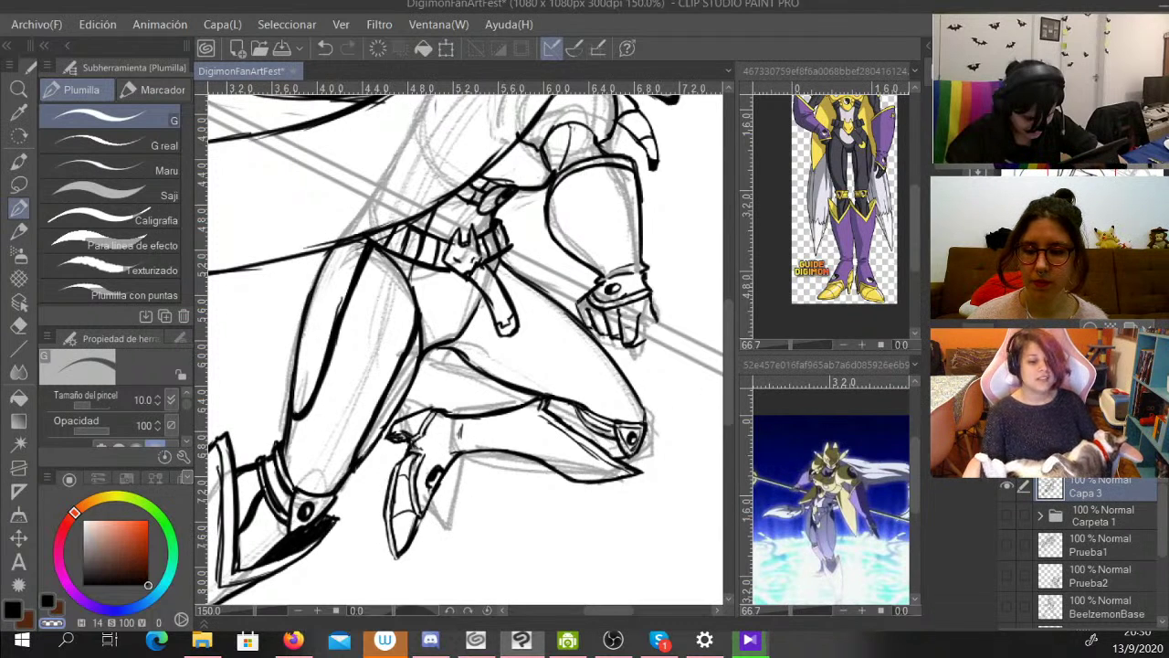
Ink a thick curved contour line inside the bent leg's thigh, along its underside.
key("ctrl+minus")
key("ctrl+minus")
left_click_drag(465, 349, 506, 363)
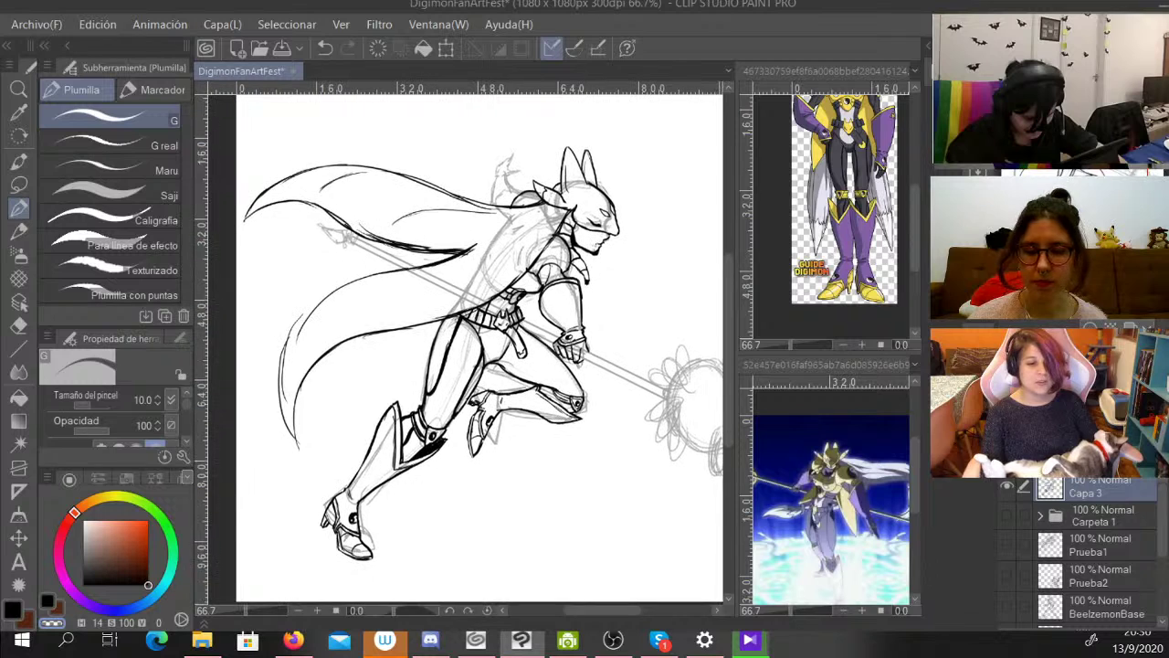
key("c")
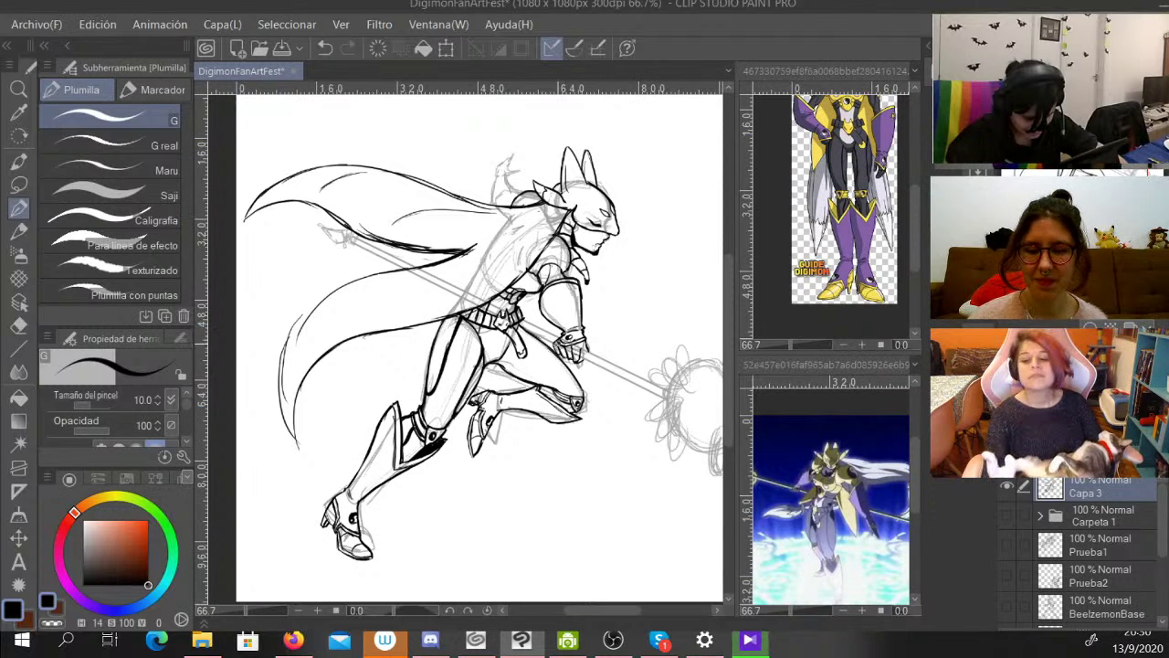
key("ctrl+plus")
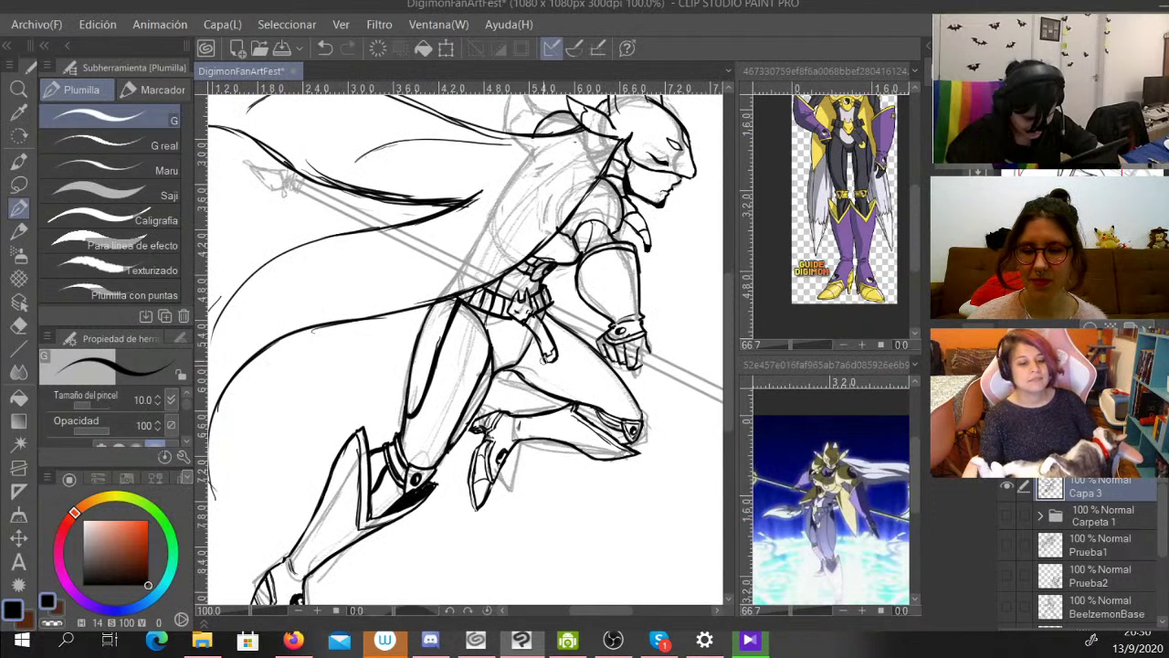
left_click_drag(526, 347, 584, 402)
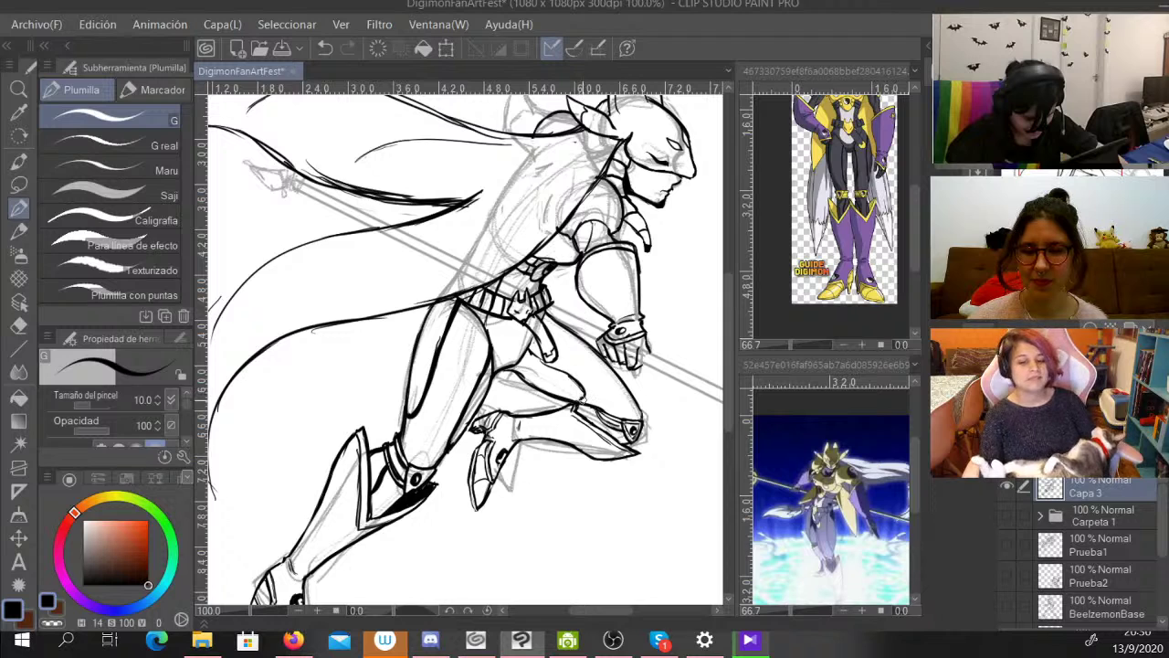
mouse_move(527, 352)
left_mouse_down()
mouse_move(583, 402)
mouse_move(576, 388)
left_mouse_up()
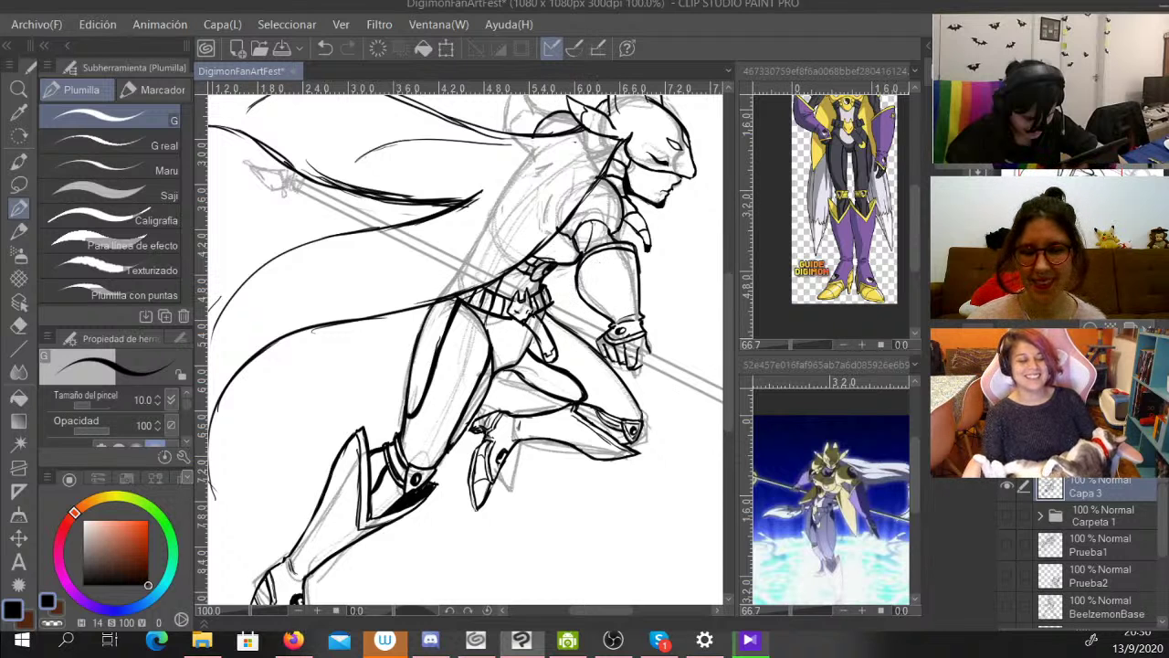
Ink a pointed inner fold hanging beneath the cape's lower edge behind the hips and tidy its tip.
mouse_move(457, 347)
left_mouse_down()
mouse_move(502, 388)
mouse_move(495, 396)
left_mouse_up()
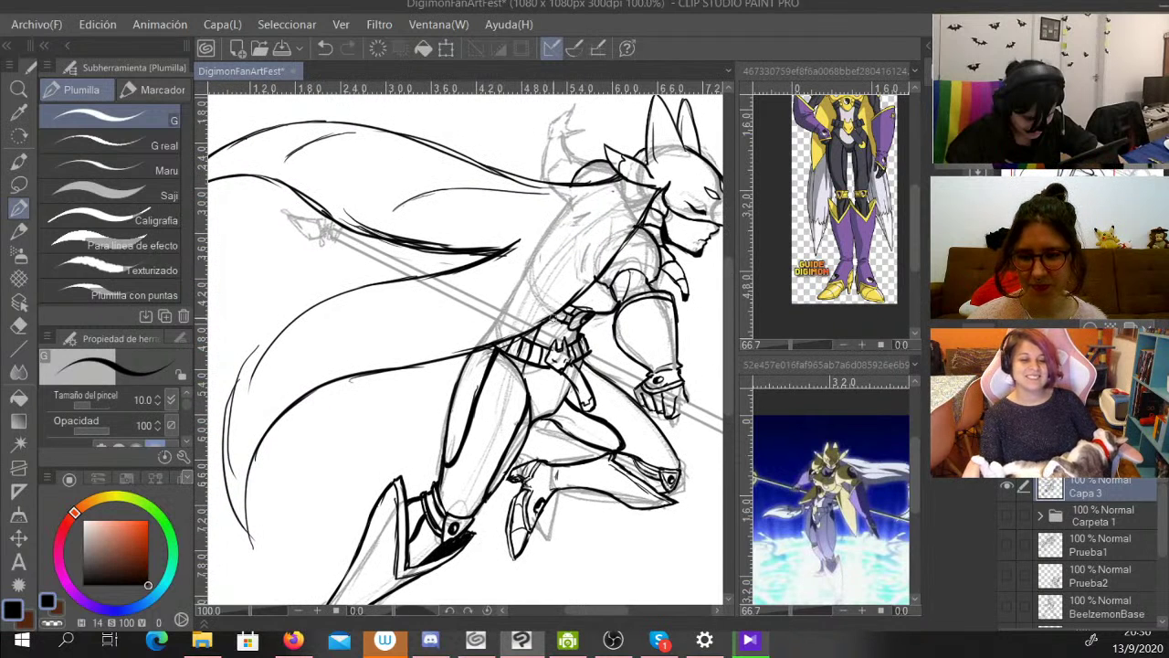
mouse_move(568, 302)
left_mouse_down()
mouse_move(365, 420)
mouse_move(347, 446)
left_mouse_up()
left_click_drag(361, 400, 389, 368)
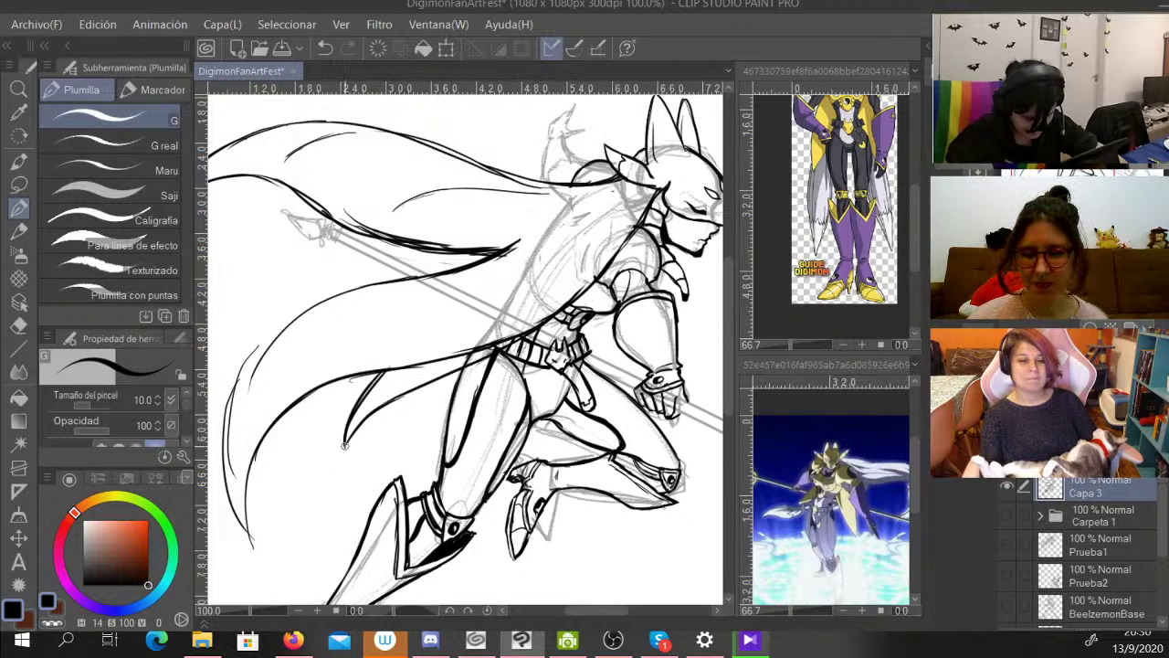
mouse_move(345, 445)
left_mouse_down()
mouse_move(385, 401)
mouse_move(492, 354)
left_mouse_up()
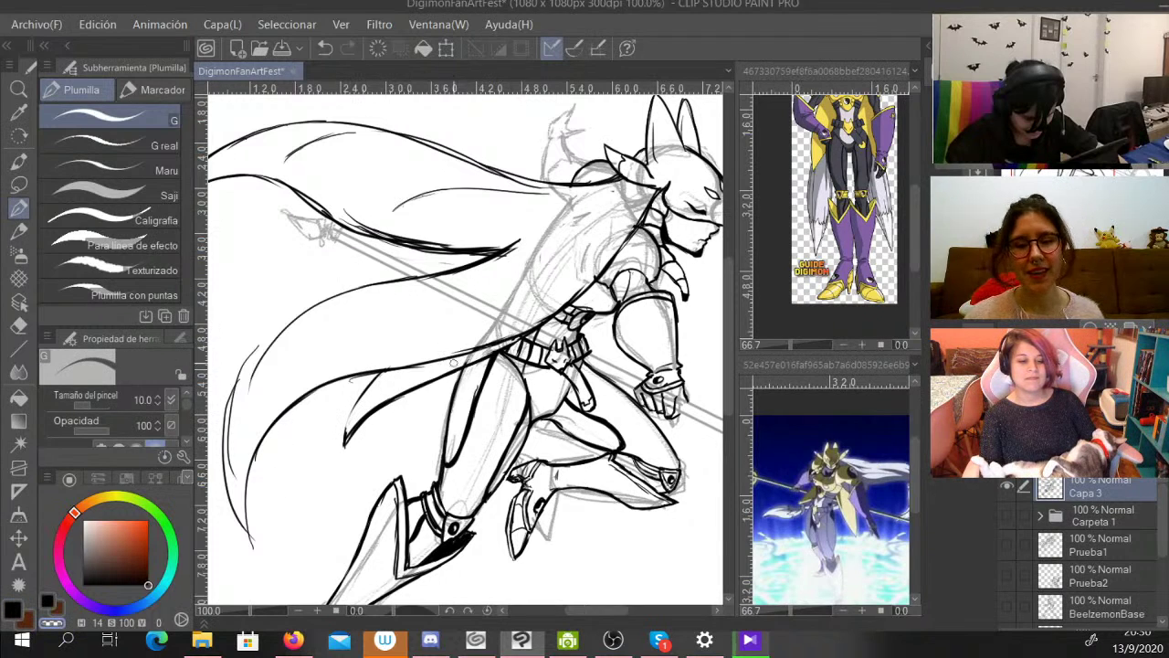
Ink a pointed fold in black between the cape's upper and lower sections, behind the figure's back.
left_click(48, 602)
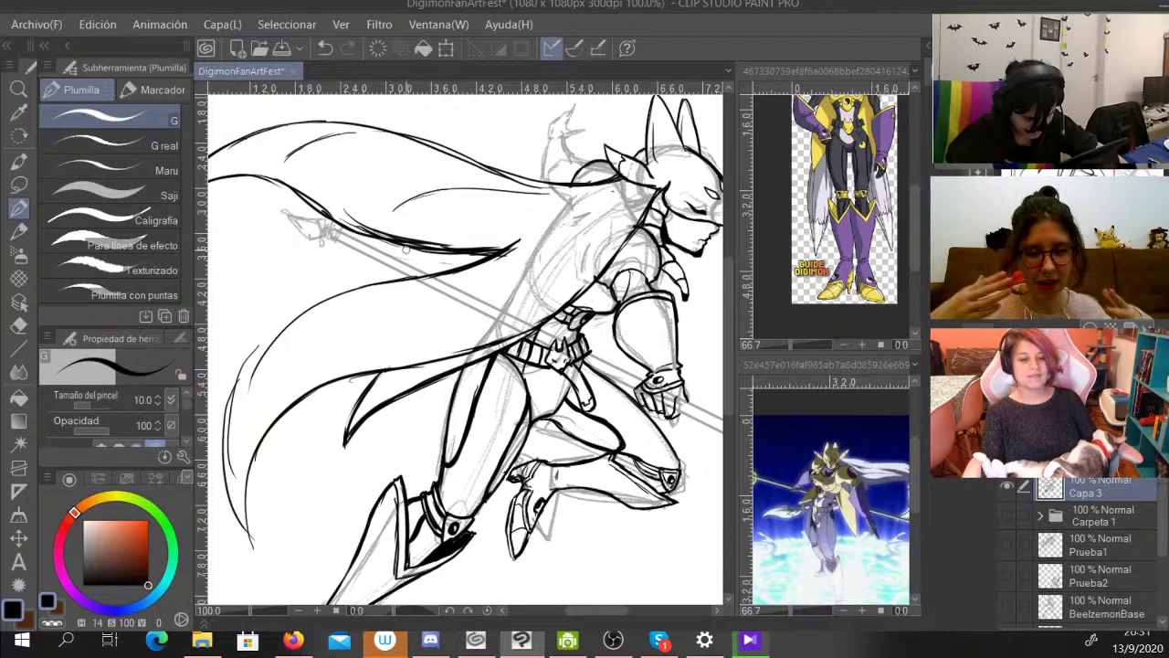
mouse_move(393, 243)
left_mouse_down()
mouse_move(276, 281)
mouse_move(387, 276)
mouse_move(346, 271)
mouse_move(412, 286)
left_mouse_up()
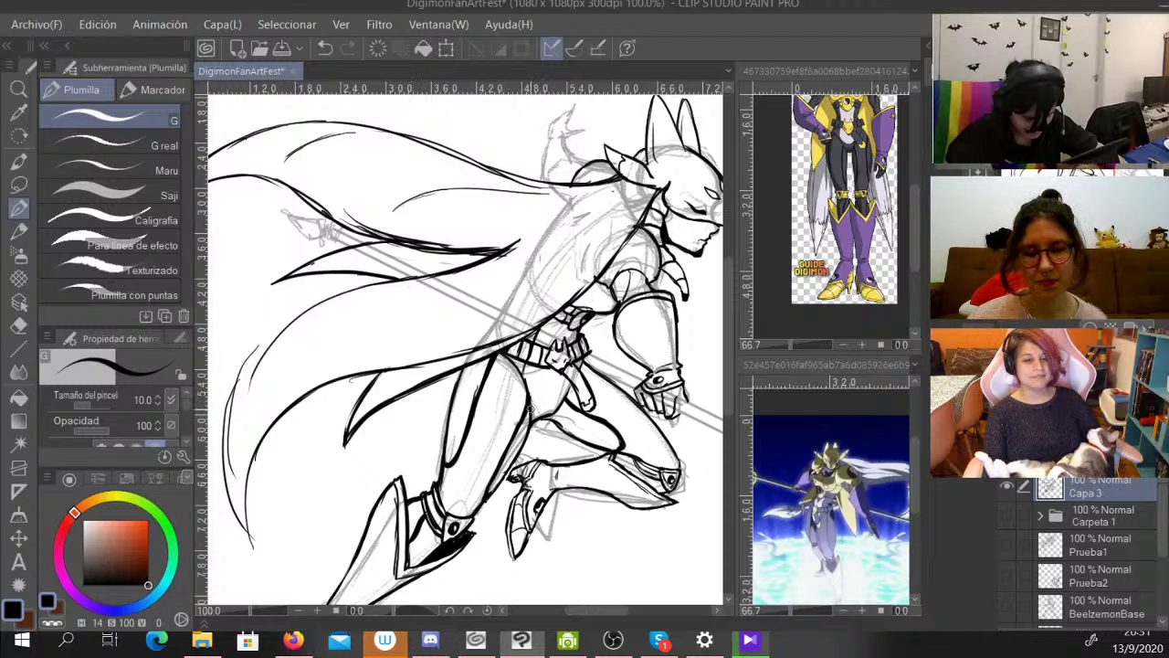
mouse_move(644, 326)
left_mouse_down()
mouse_move(618, 394)
mouse_move(626, 334)
left_mouse_up()
Examine the full armoured figure and the long tied hair in the two reference images.
left_click(840, 318)
scroll(831, 216, "up", 2)
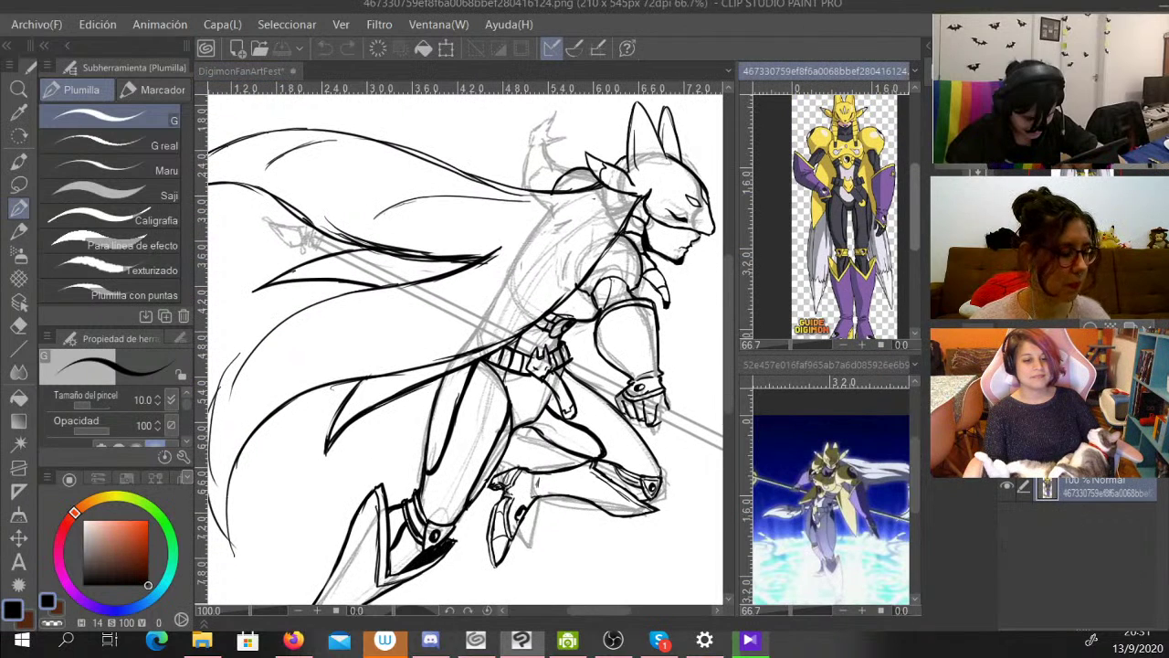
left_click_drag(915, 208, 915, 210)
mouse_move(915, 484)
left_mouse_down()
mouse_move(915, 471)
mouse_move(915, 491)
left_mouse_up()
left_click(861, 610)
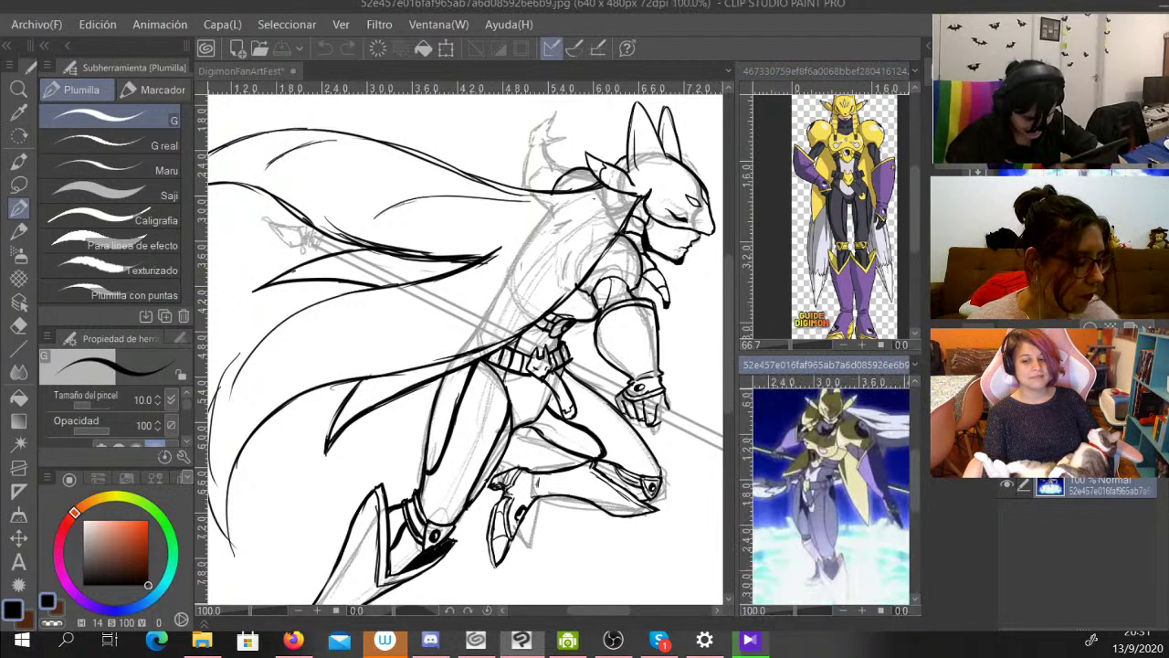
left_click_drag(826, 511, 766, 525)
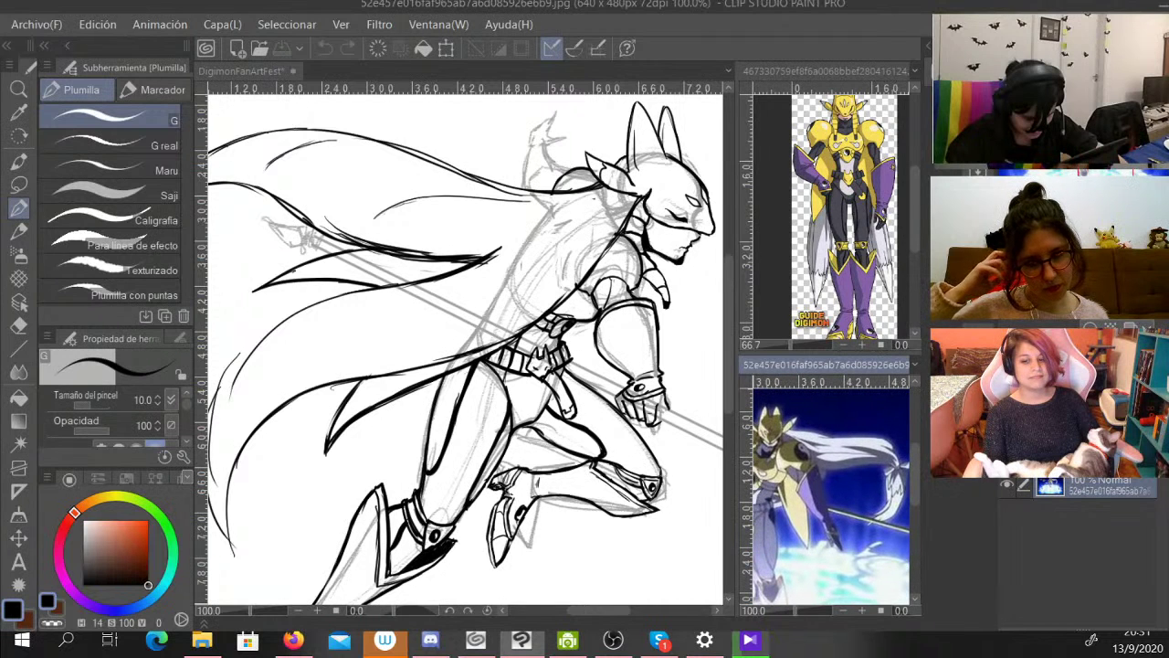
left_click(679, 381)
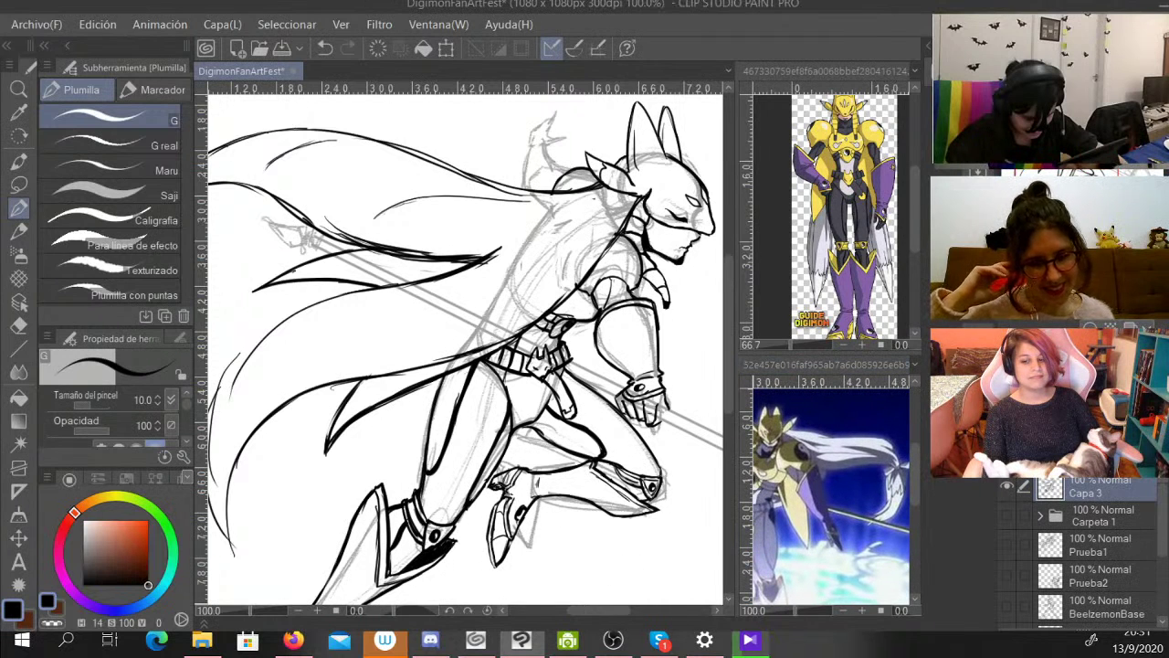
Ink a long lock of hair sweeping from the neck across the back and narrowing to a tip behind the cape.
mouse_move(465, 357)
left_mouse_down()
mouse_move(563, 317)
mouse_move(526, 334)
left_mouse_up()
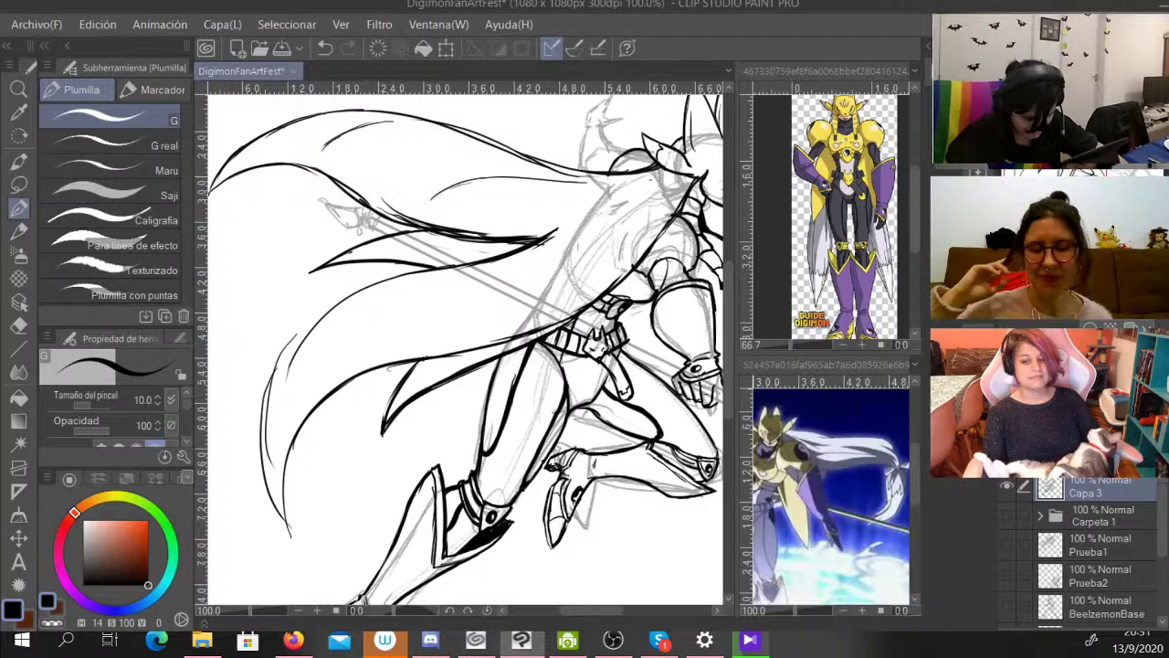
mouse_move(630, 186)
left_mouse_down()
mouse_move(568, 225)
mouse_move(655, 175)
mouse_move(425, 340)
mouse_move(365, 352)
mouse_move(454, 345)
mouse_move(601, 236)
left_mouse_up()
left_click_drag(566, 289, 659, 190)
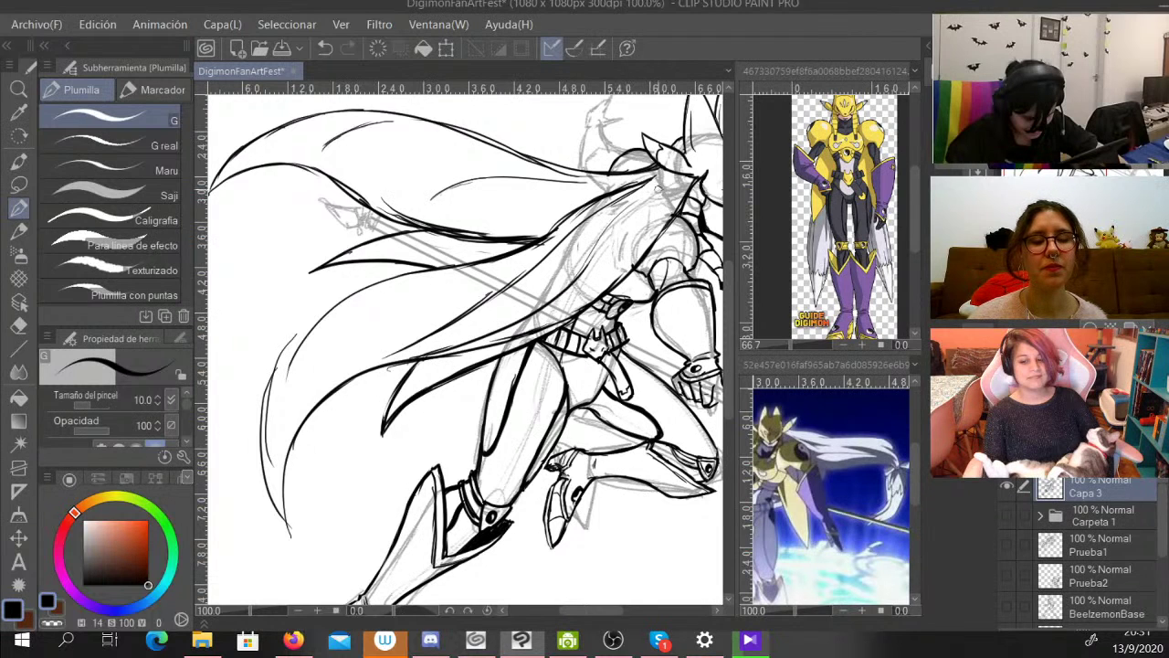
left_click_drag(605, 235, 669, 182)
left_click_drag(475, 264, 358, 292)
mouse_move(456, 279)
left_mouse_down()
mouse_move(306, 315)
mouse_move(285, 379)
mouse_move(333, 303)
mouse_move(464, 274)
left_mouse_up()
mouse_move(295, 339)
left_mouse_down()
mouse_move(304, 389)
mouse_move(312, 375)
mouse_move(391, 353)
mouse_move(345, 355)
mouse_move(375, 359)
mouse_move(438, 336)
left_mouse_up()
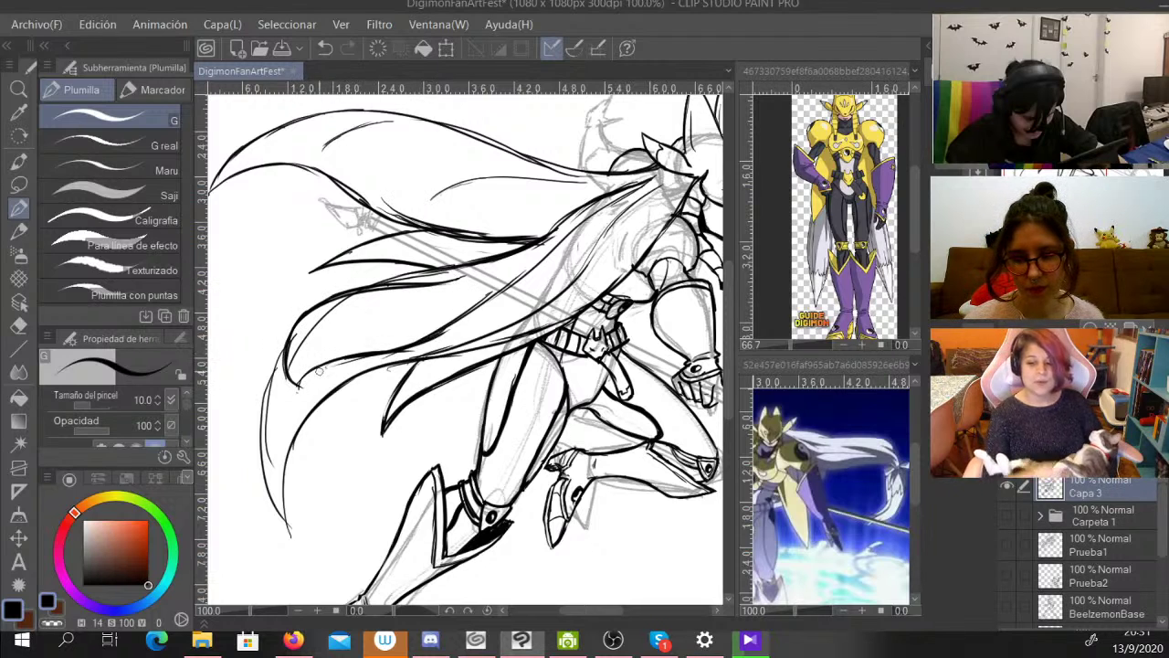
left_click_drag(297, 379, 519, 335)
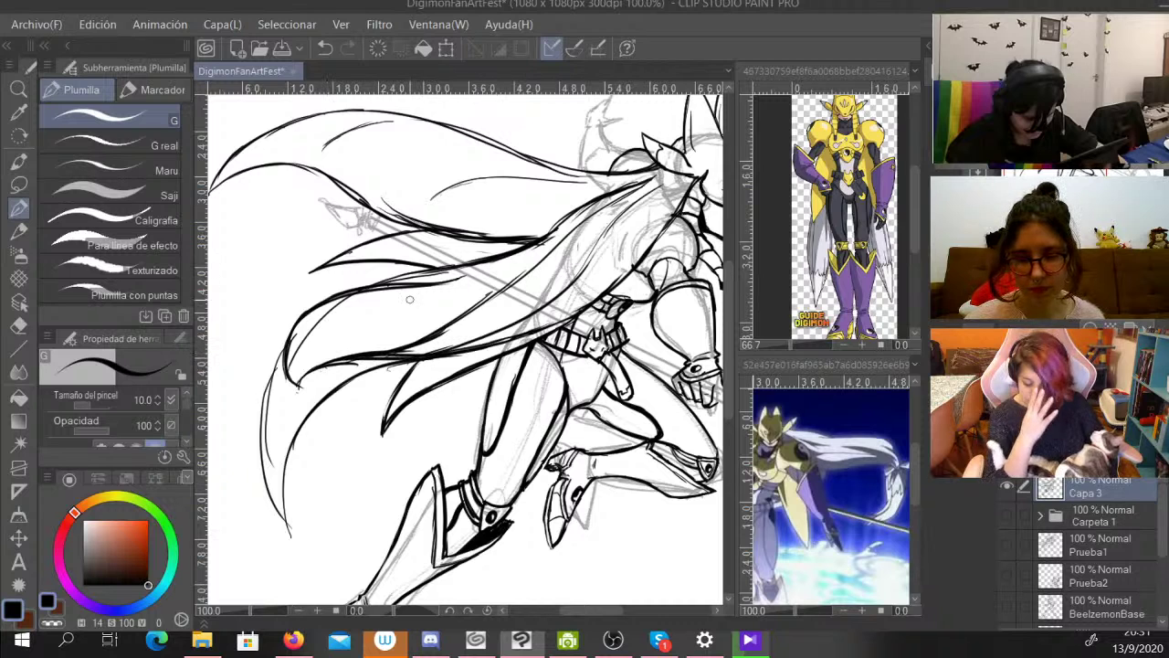
left_click_drag(288, 384, 354, 356)
Erase the old cape outline below and beyond the hair lock's tip with the transparent colour.
key("c")
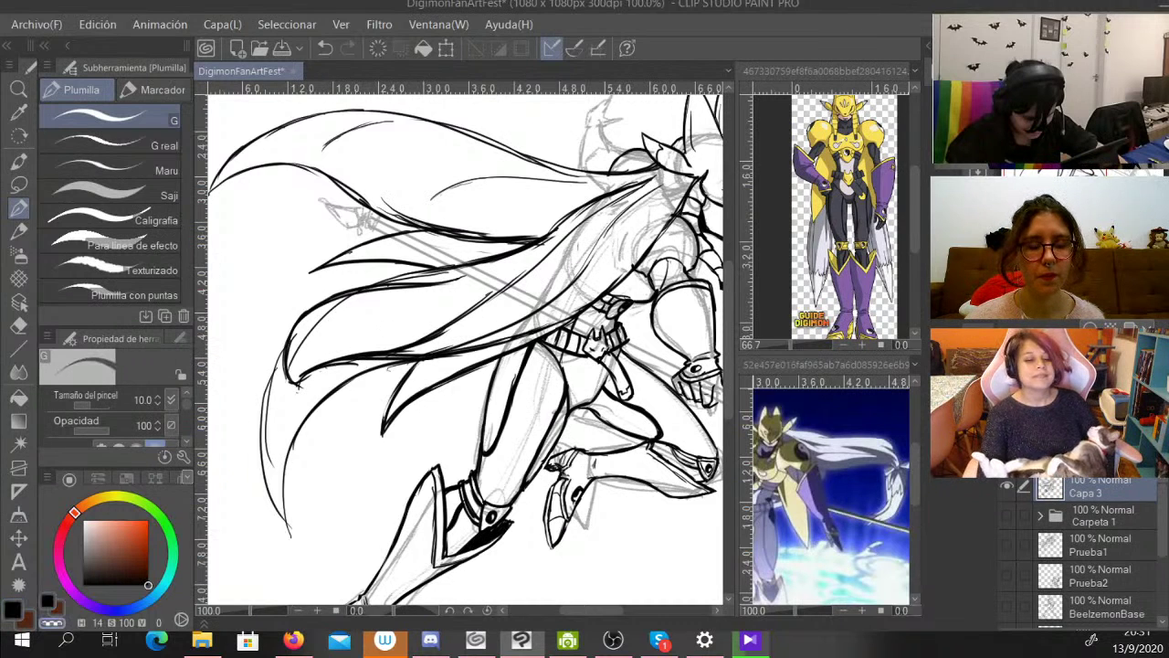
mouse_move(286, 500)
left_mouse_down()
mouse_move(284, 440)
mouse_move(285, 524)
mouse_move(301, 425)
mouse_move(292, 438)
mouse_move(373, 373)
mouse_move(342, 380)
mouse_move(413, 362)
left_mouse_up()
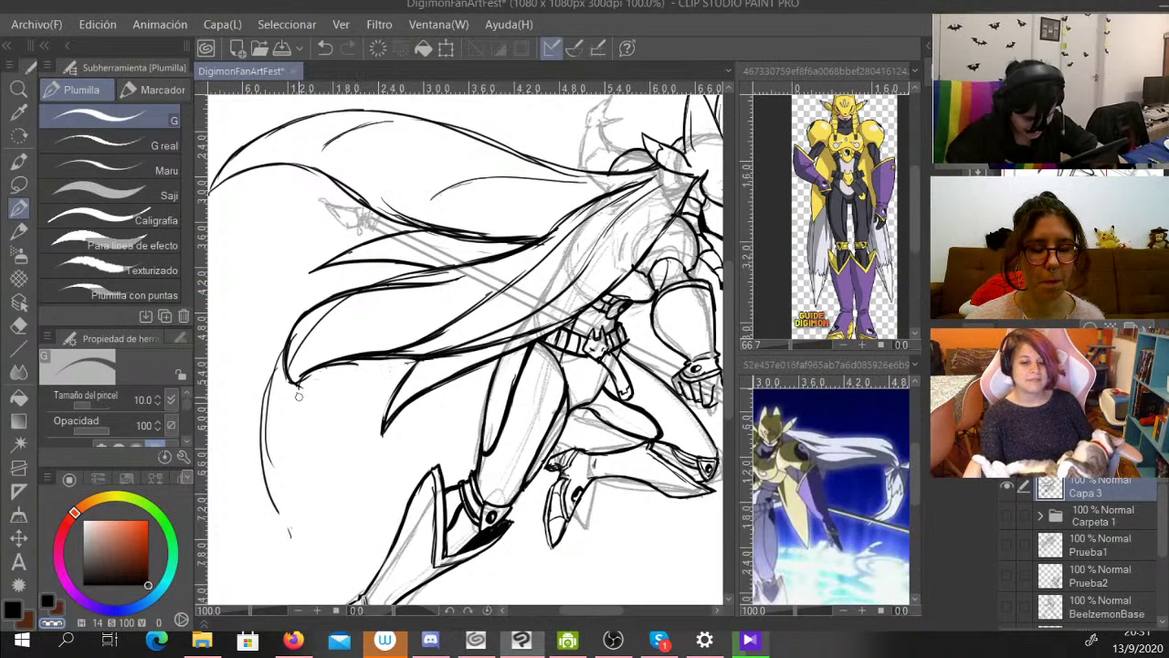
mouse_move(298, 395)
left_mouse_down()
mouse_move(314, 377)
mouse_move(371, 364)
left_mouse_up()
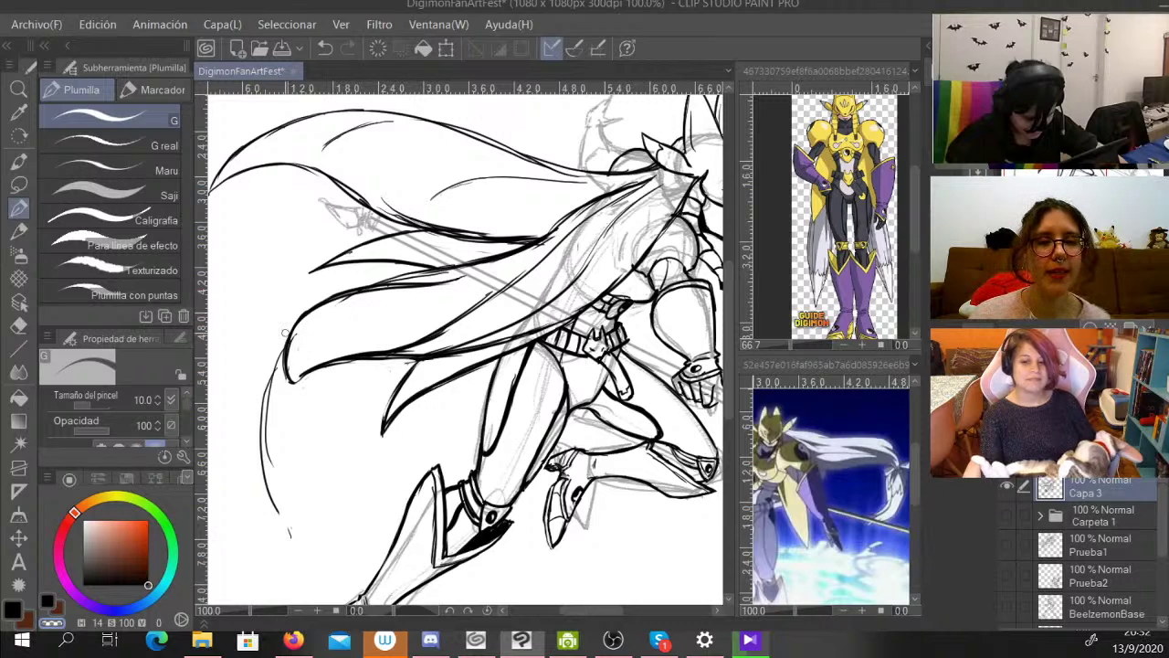
mouse_move(286, 334)
left_mouse_down()
mouse_move(265, 478)
mouse_move(265, 380)
mouse_move(270, 500)
mouse_move(270, 429)
mouse_move(276, 478)
left_mouse_up()
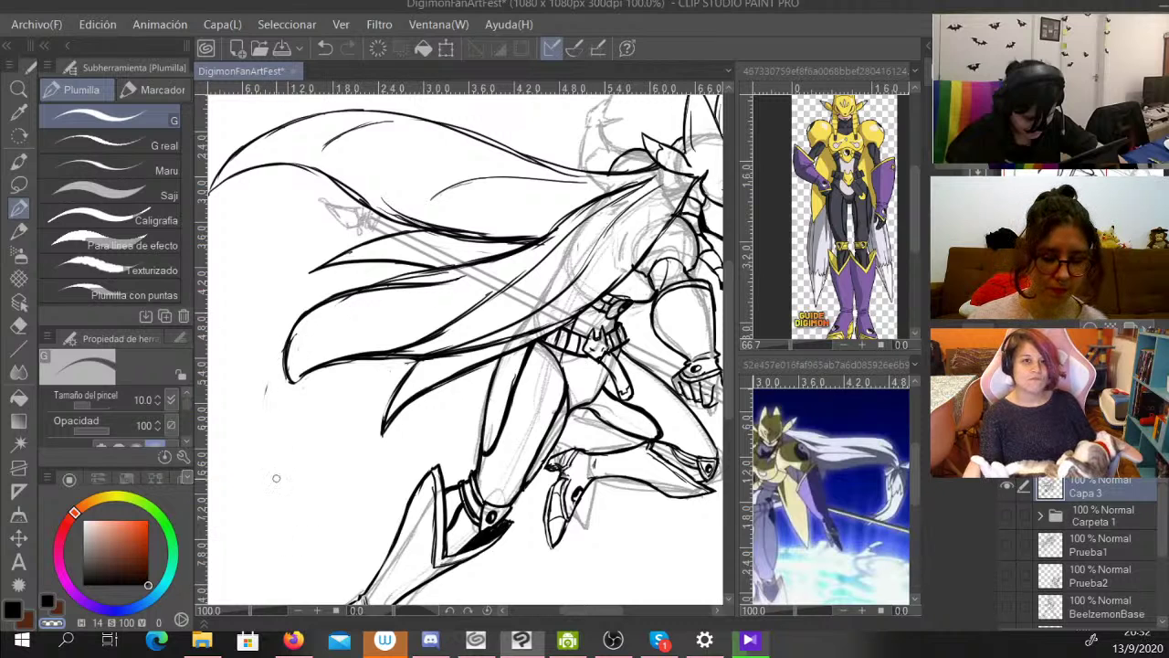
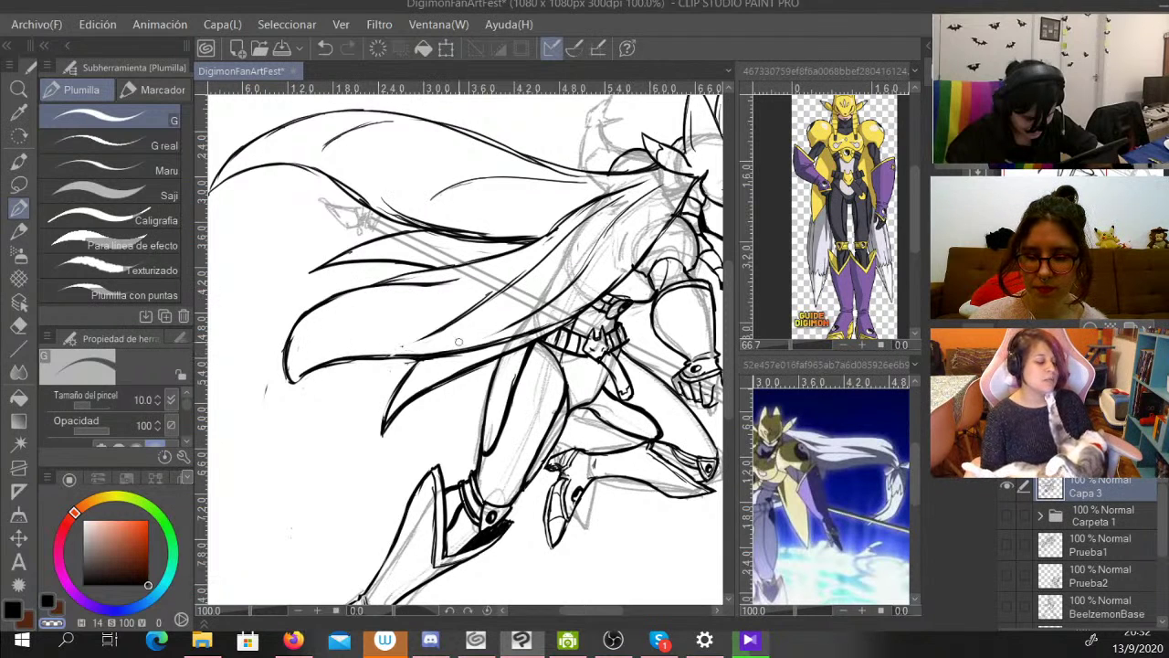
Reinforce the hair lock's lower edge in black and add inner strands along its length.
key("c")
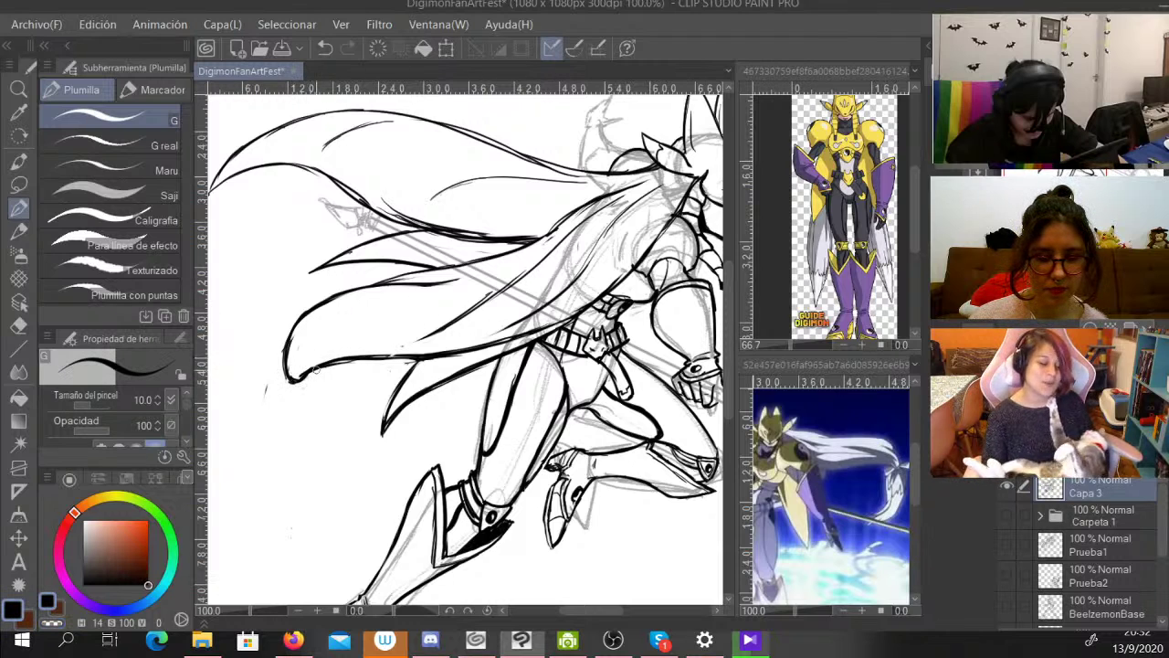
mouse_move(316, 369)
left_mouse_down()
mouse_move(407, 349)
mouse_move(356, 357)
mouse_move(440, 336)
left_mouse_up()
left_click_drag(375, 353, 464, 315)
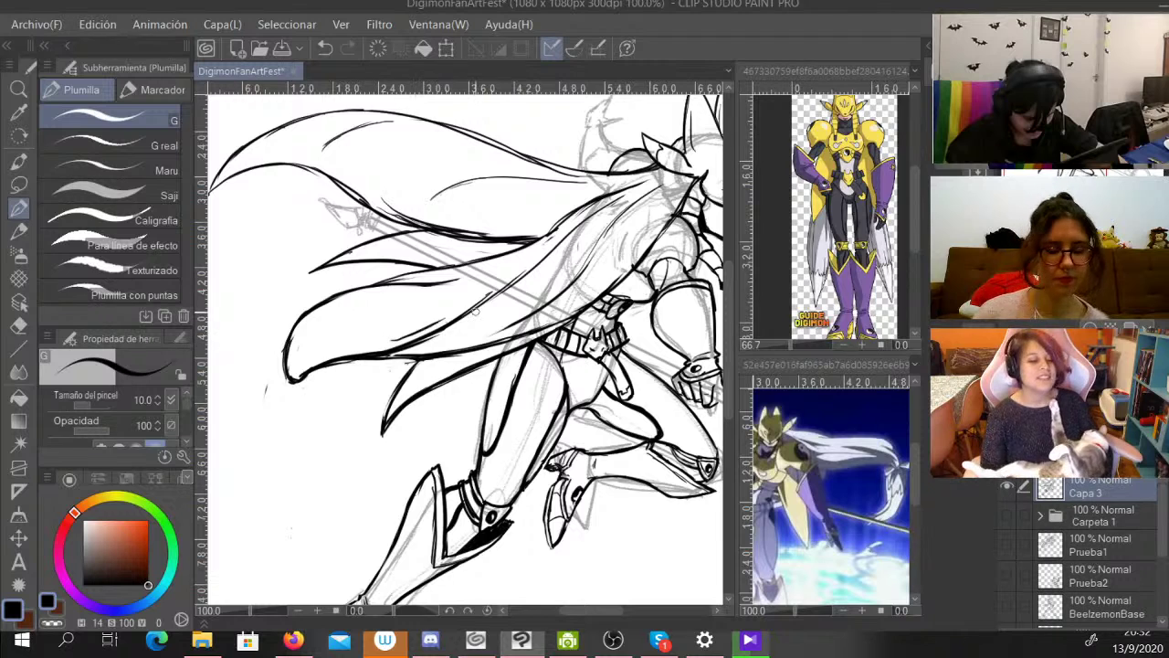
left_click_drag(412, 358, 534, 314)
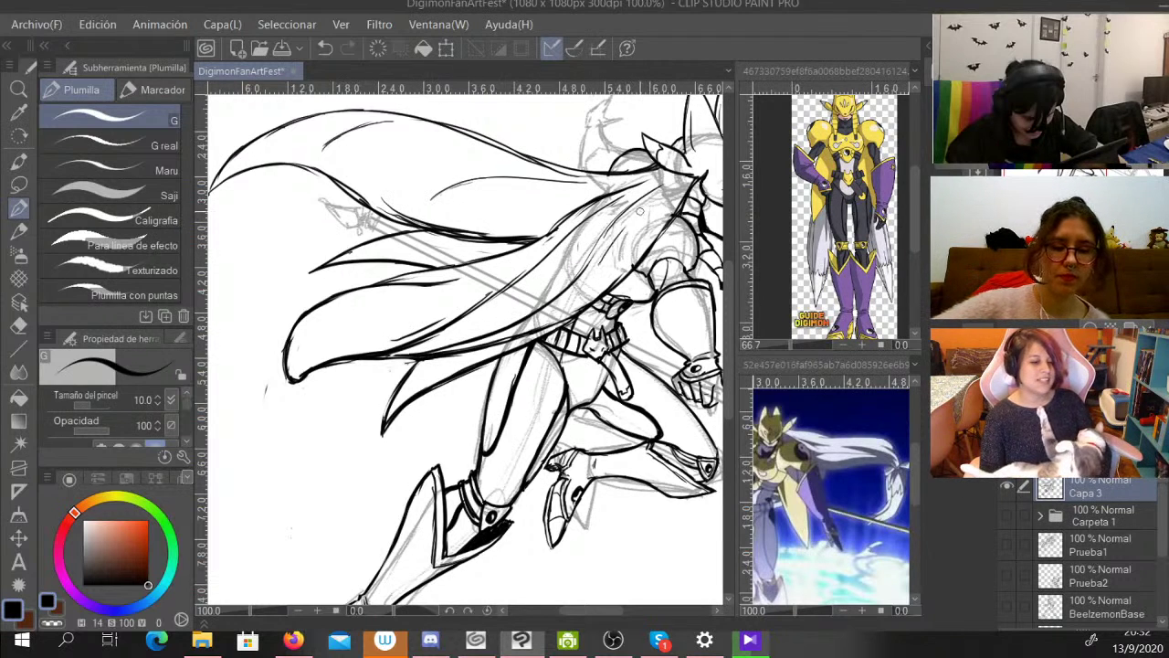
left_click_drag(416, 290, 494, 272)
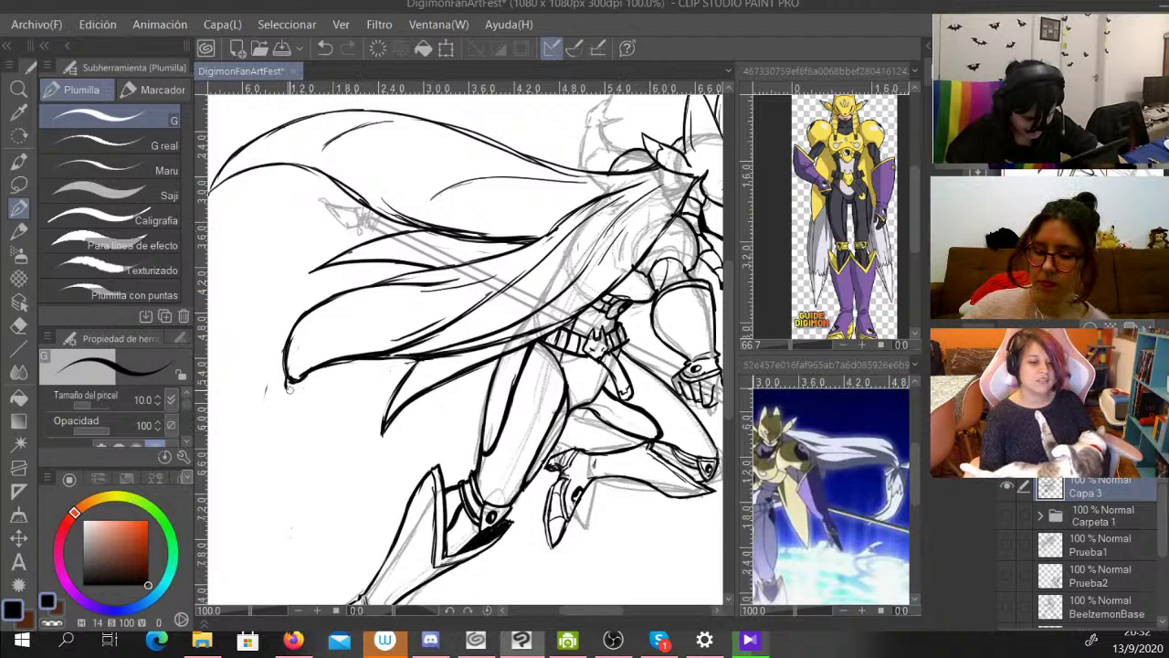
Ink a ribbon tied at the lock's tip with a curved hair tuft hanging below, and add fine strands around the knot.
mouse_move(290, 390)
left_mouse_down()
mouse_move(302, 382)
mouse_move(230, 388)
mouse_move(265, 397)
mouse_move(358, 371)
mouse_move(267, 408)
mouse_move(276, 467)
mouse_move(306, 497)
mouse_move(278, 521)
mouse_move(322, 466)
mouse_move(294, 417)
mouse_move(327, 501)
left_mouse_up()
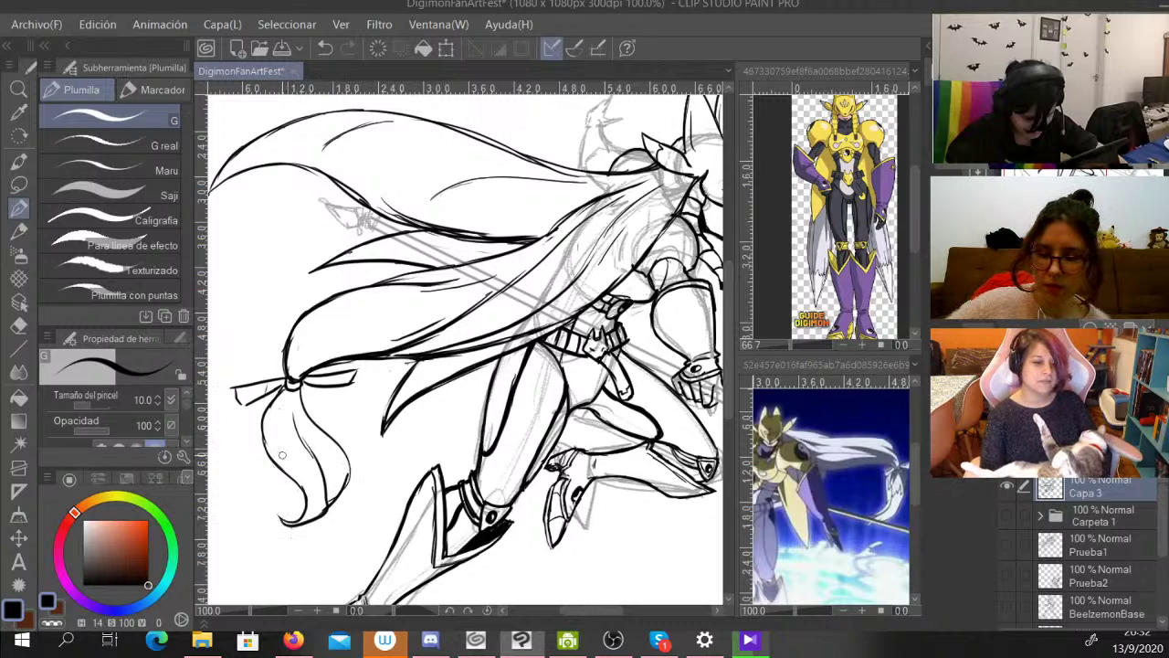
mouse_move(263, 424)
left_mouse_down()
mouse_move(280, 454)
mouse_move(311, 449)
mouse_move(314, 425)
left_mouse_up()
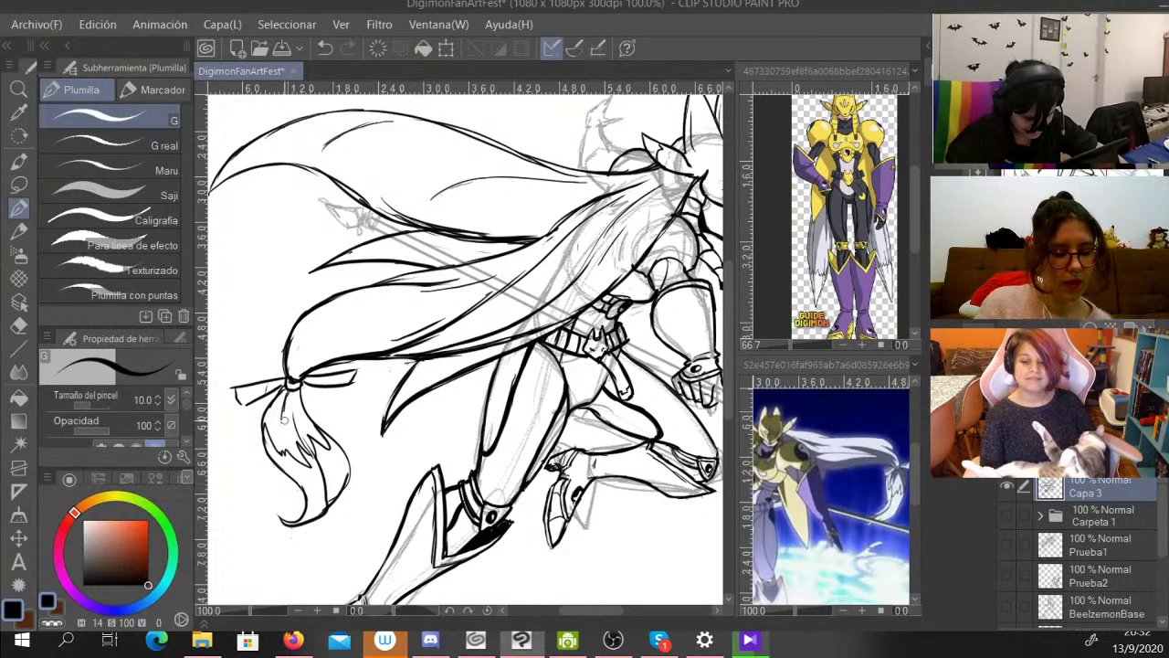
left_click_drag(294, 374, 322, 316)
mouse_move(295, 378)
left_mouse_down()
mouse_move(314, 339)
mouse_move(461, 297)
mouse_move(312, 344)
left_mouse_up()
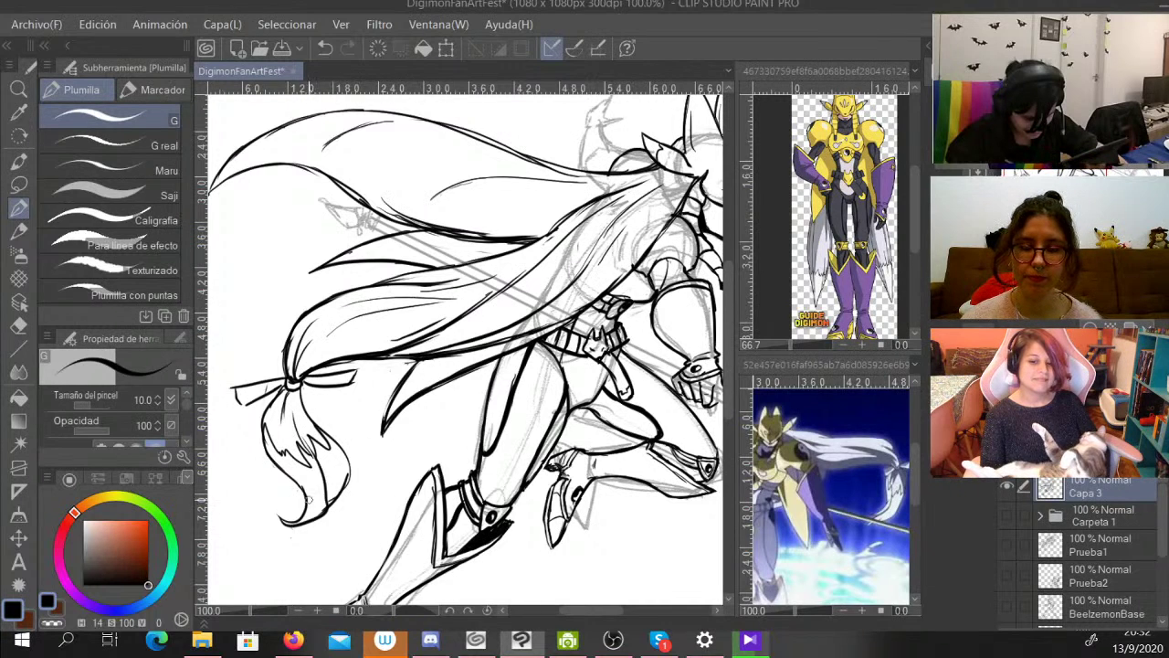
Reshape the tuft's end into a longer point and ink a strand inside it.
left_click_drag(304, 493, 289, 539)
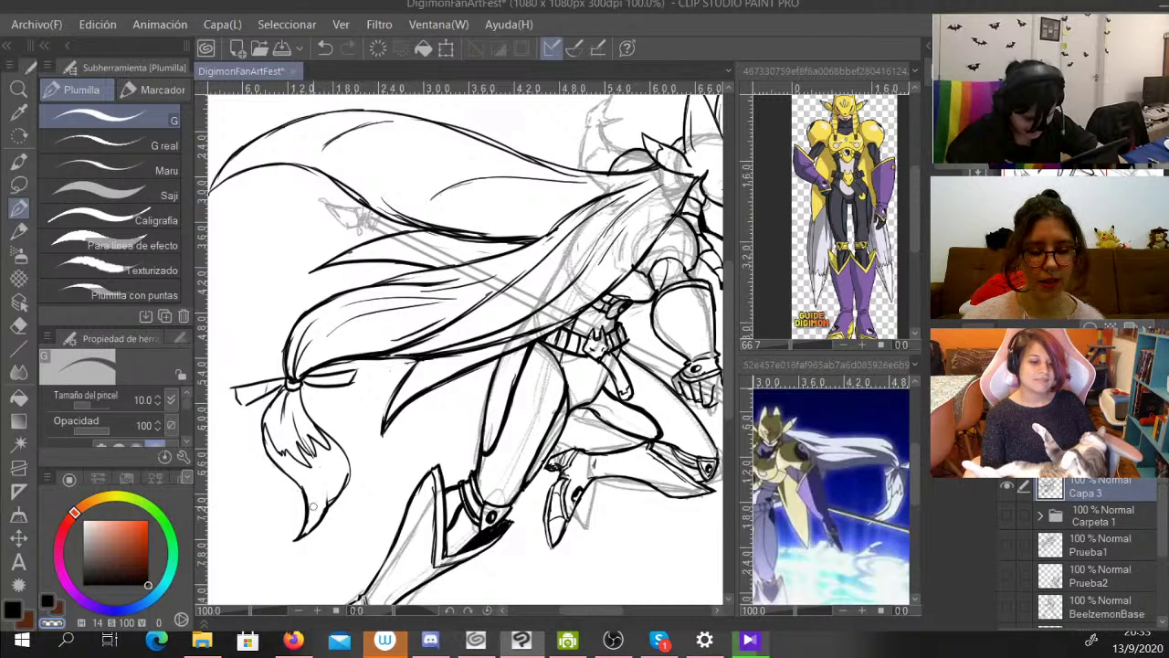
key("c")
left_click_drag(326, 468, 326, 506)
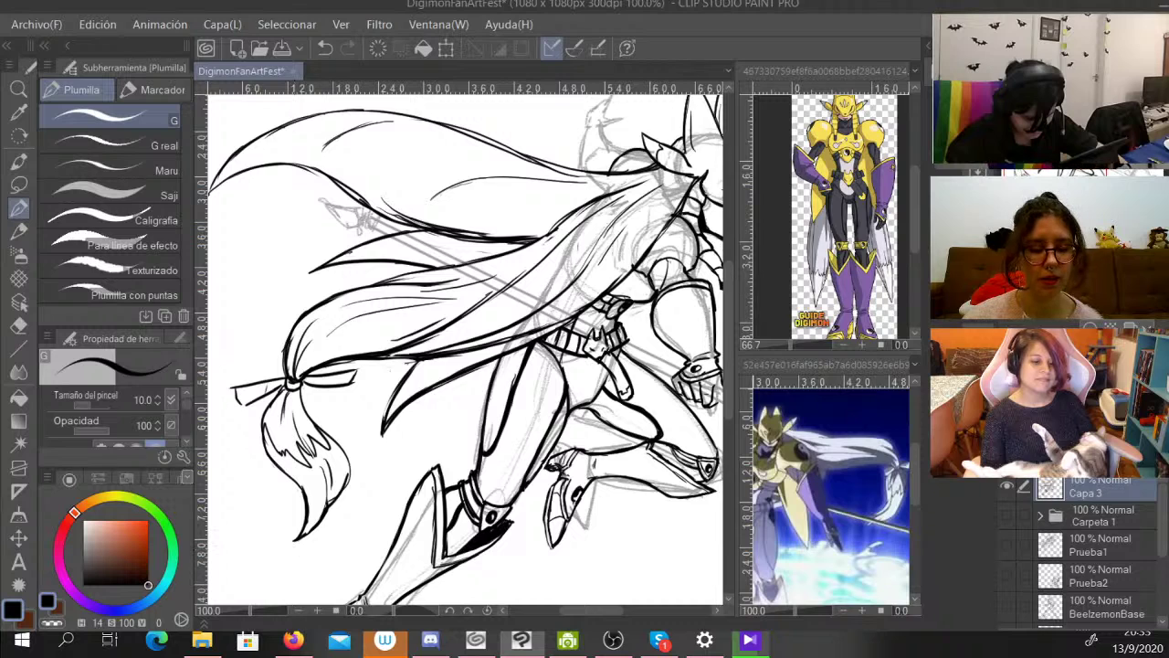
Erase the long diagonal strands running from the middle of the hair lock up to the neck.
key("c")
mouse_move(392, 349)
left_mouse_down()
mouse_move(491, 326)
mouse_move(460, 320)
mouse_move(535, 267)
left_mouse_up()
mouse_move(433, 328)
left_mouse_down()
mouse_move(589, 217)
mouse_move(657, 187)
mouse_move(622, 215)
mouse_move(590, 222)
mouse_move(621, 192)
mouse_move(595, 201)
mouse_move(542, 254)
left_mouse_up()
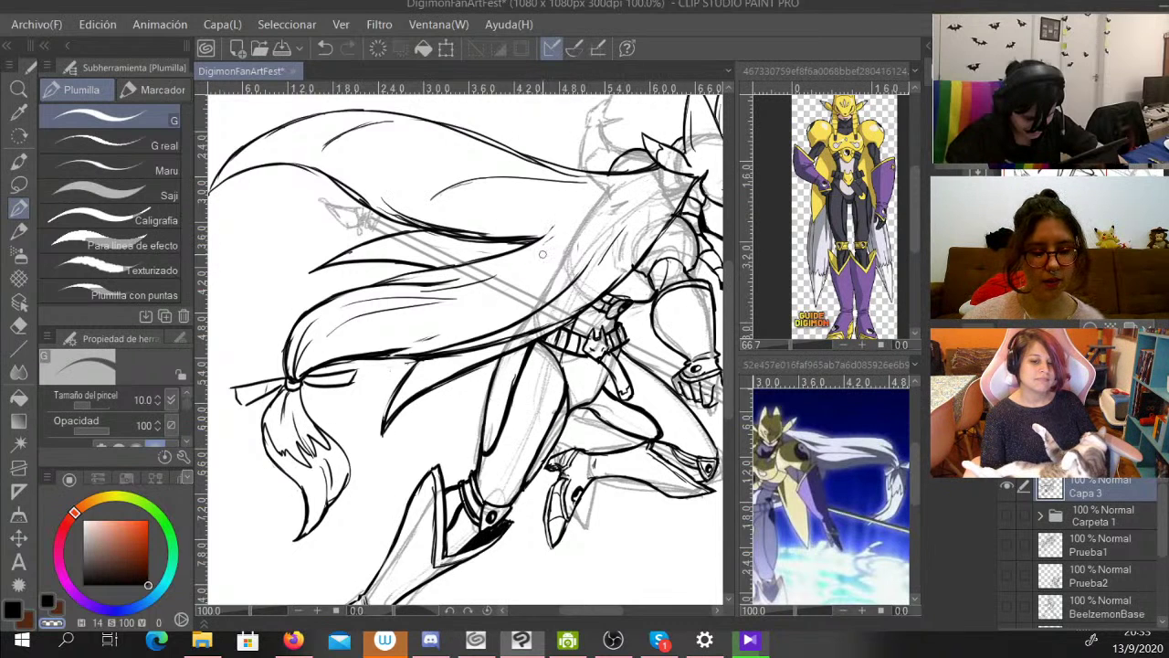
mouse_move(442, 335)
left_mouse_down()
mouse_move(356, 351)
mouse_move(501, 332)
mouse_move(406, 346)
mouse_move(497, 330)
mouse_move(469, 341)
mouse_move(586, 275)
mouse_move(522, 316)
mouse_move(628, 219)
left_mouse_up()
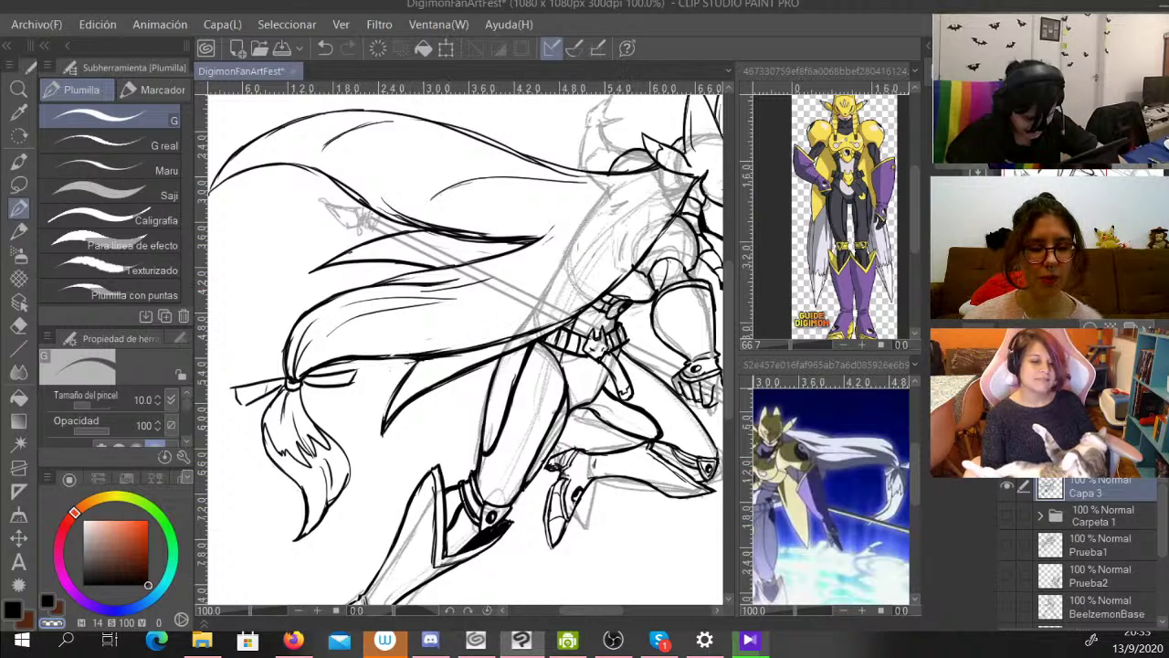
Lower the SakuyamonBase sketch layer's opacity to 15% and make Capa 3 the active layer again.
scroll(1100, 548, "down", 1)
left_click(1107, 599)
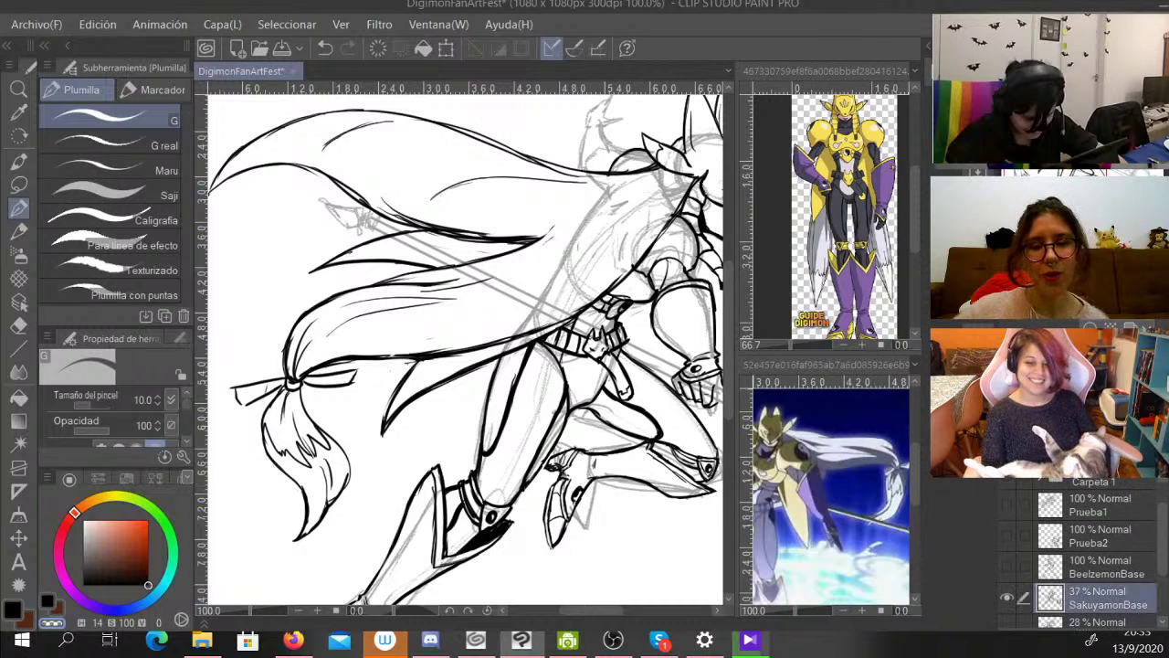
left_click(1082, 347)
left_click_drag(1082, 347, 1077, 347)
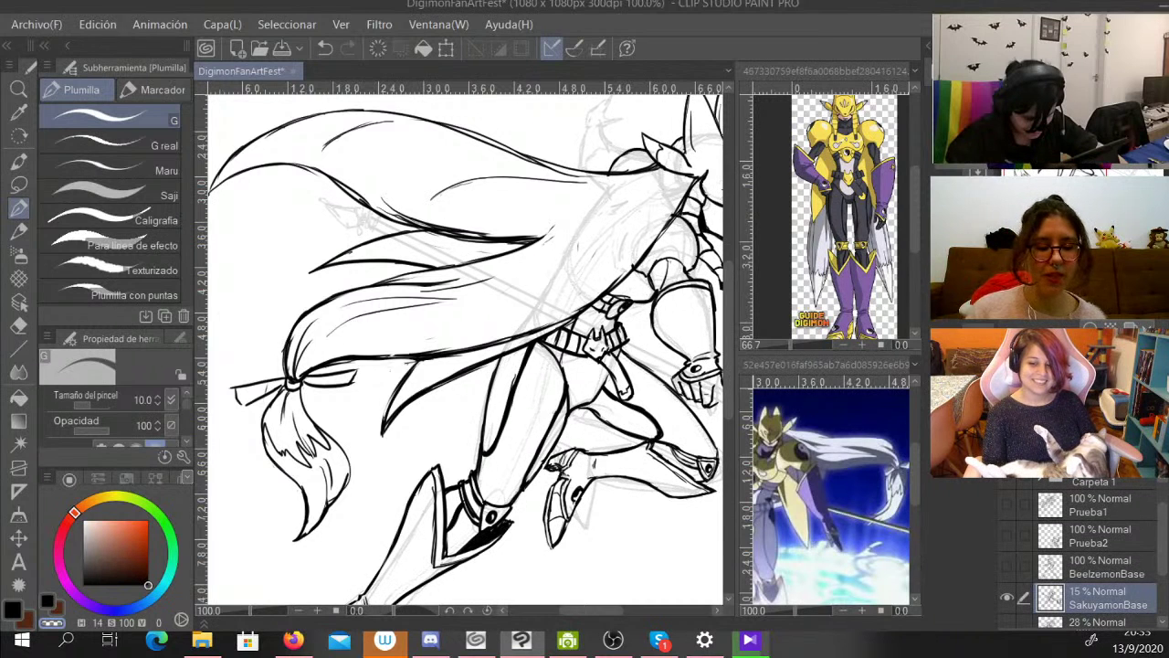
left_click_drag(1161, 541, 1161, 521)
left_click(1096, 491)
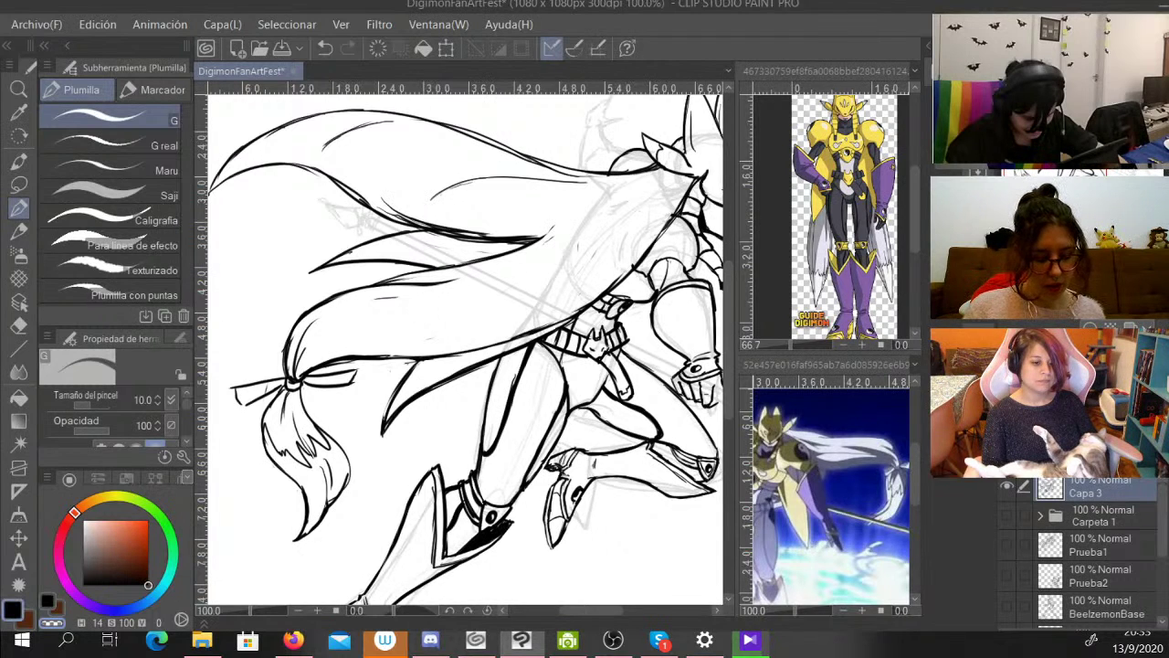
Ink long curved strands from the ribbon toward the shoulder and erase the surplus lines along the lock's upper edge.
key("c")
mouse_move(285, 369)
left_mouse_down()
mouse_move(304, 306)
mouse_move(334, 283)
mouse_move(466, 281)
mouse_move(609, 255)
mouse_move(644, 216)
mouse_move(599, 258)
mouse_move(651, 231)
mouse_move(446, 323)
mouse_move(480, 340)
left_mouse_up()
key("c")
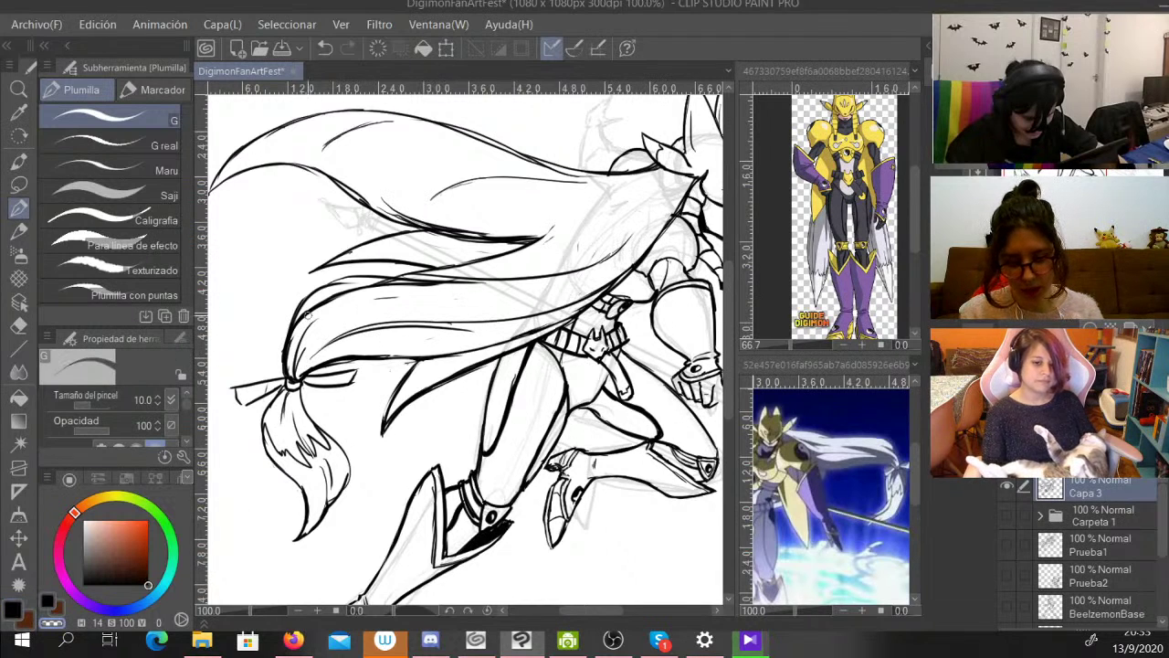
mouse_move(308, 315)
left_mouse_down()
mouse_move(290, 363)
mouse_move(339, 295)
mouse_move(480, 282)
left_mouse_up()
left_click_drag(367, 286, 562, 282)
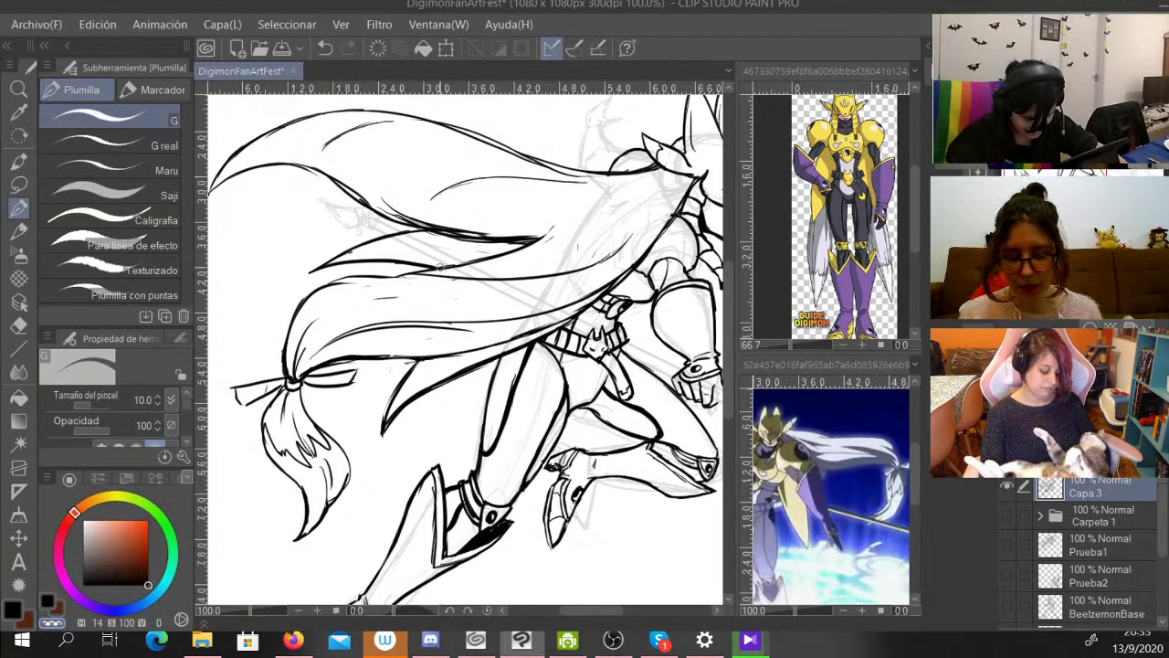
left_click_drag(408, 276, 492, 267)
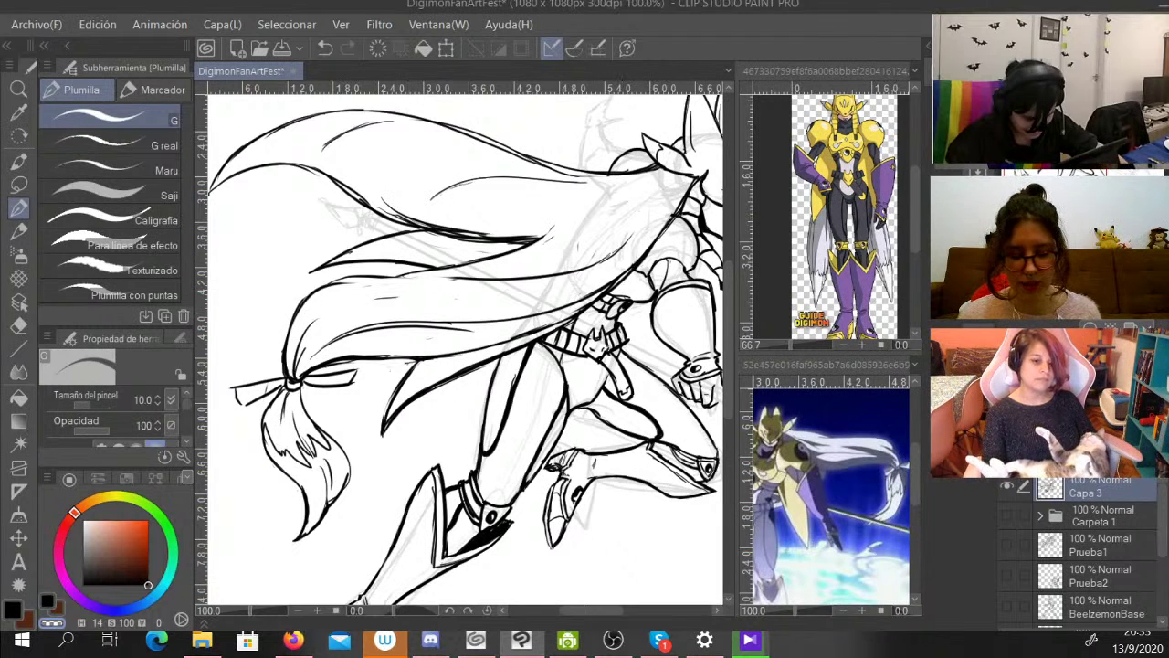
Thicken the hair's lower contour in black where it passes between the shoulder and the belt.
key("c")
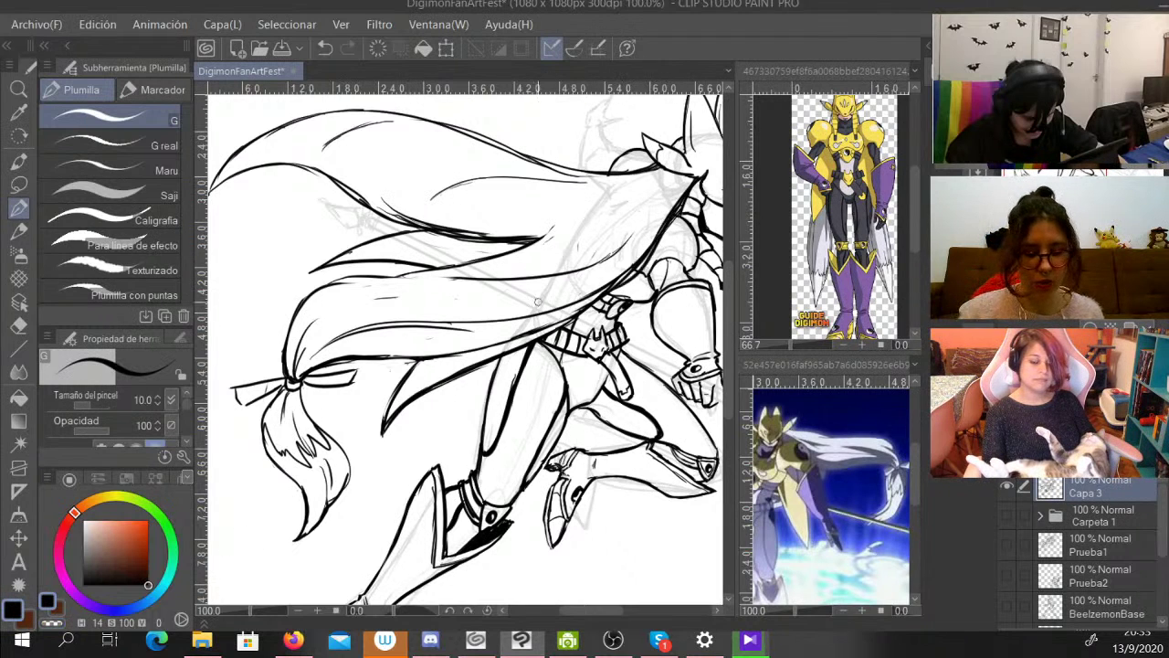
left_click_drag(630, 281, 556, 308)
left_click_drag(595, 298, 520, 317)
left_click_drag(590, 302, 496, 325)
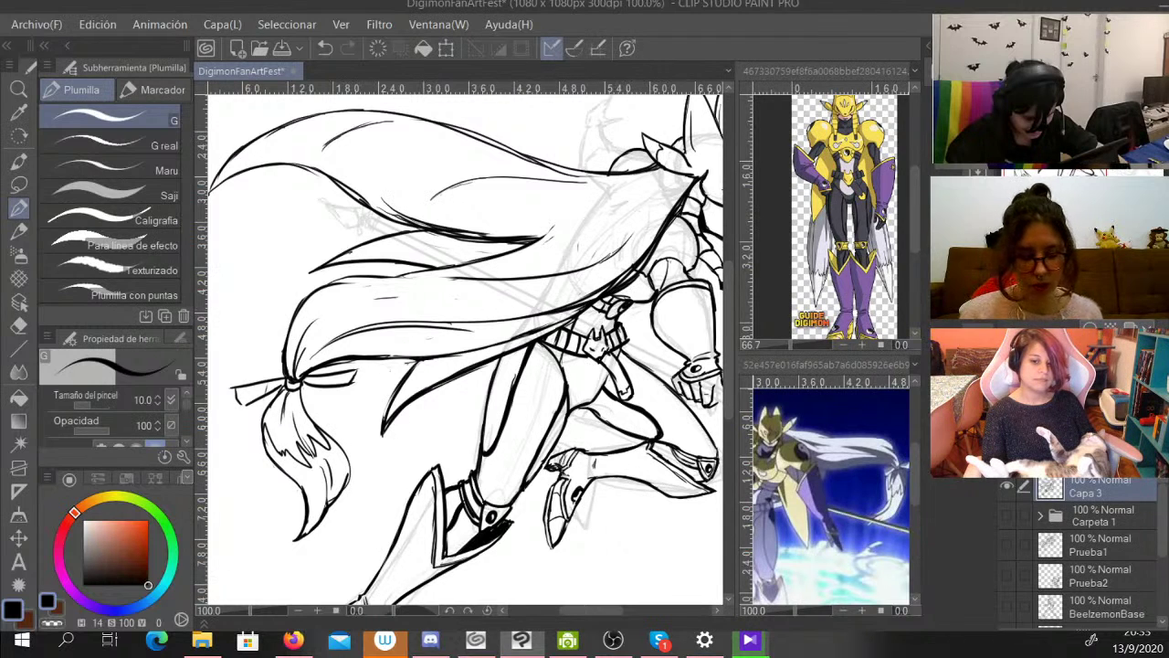
key("c")
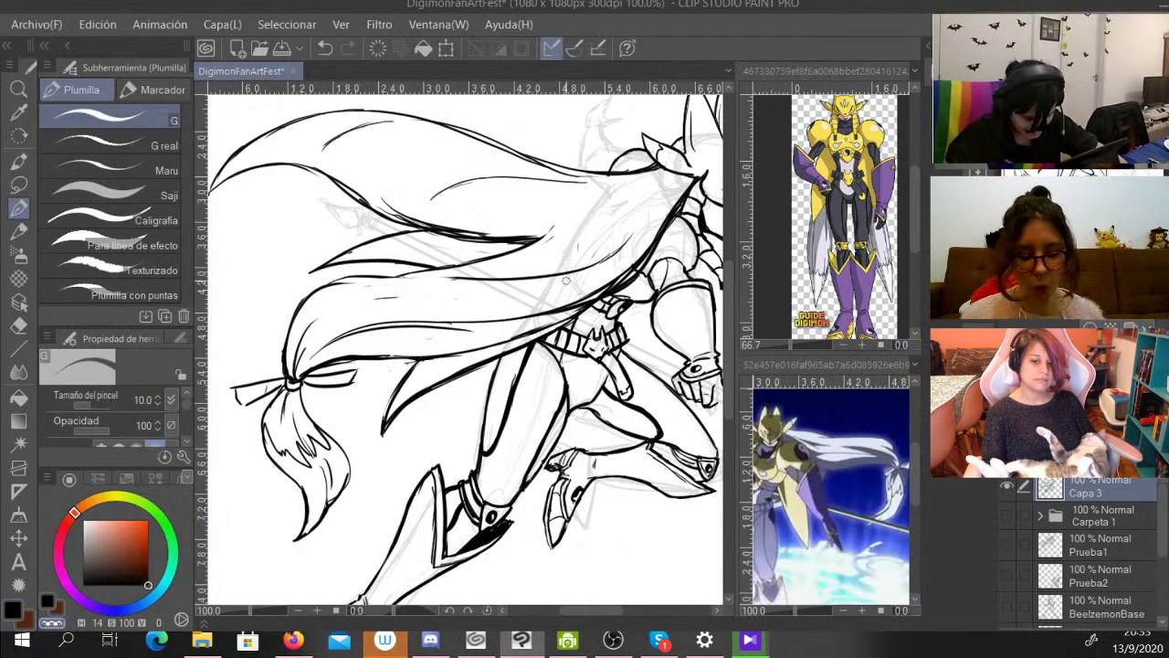
Clean up the hair's lower contour between shoulder and belt, and hatch shadows inside the lower locks and beside the ribbon.
mouse_move(657, 221)
left_mouse_down()
mouse_move(649, 243)
mouse_move(548, 308)
left_mouse_up()
mouse_move(629, 273)
left_mouse_down()
mouse_move(607, 294)
mouse_move(561, 300)
left_mouse_up()
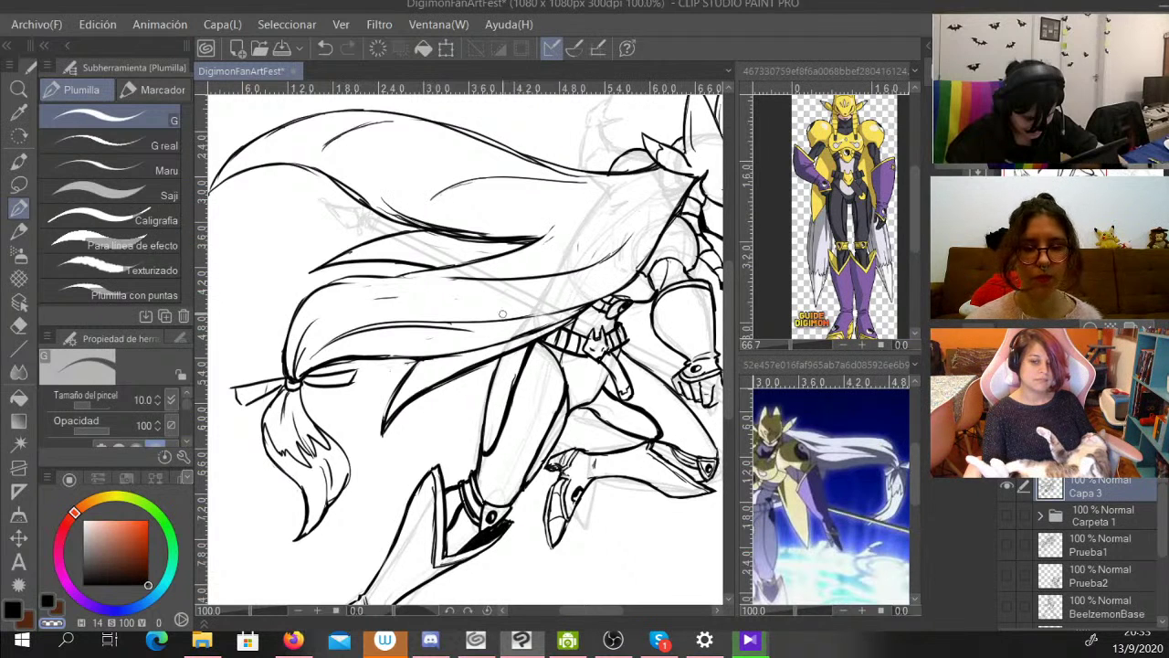
left_click(12, 609)
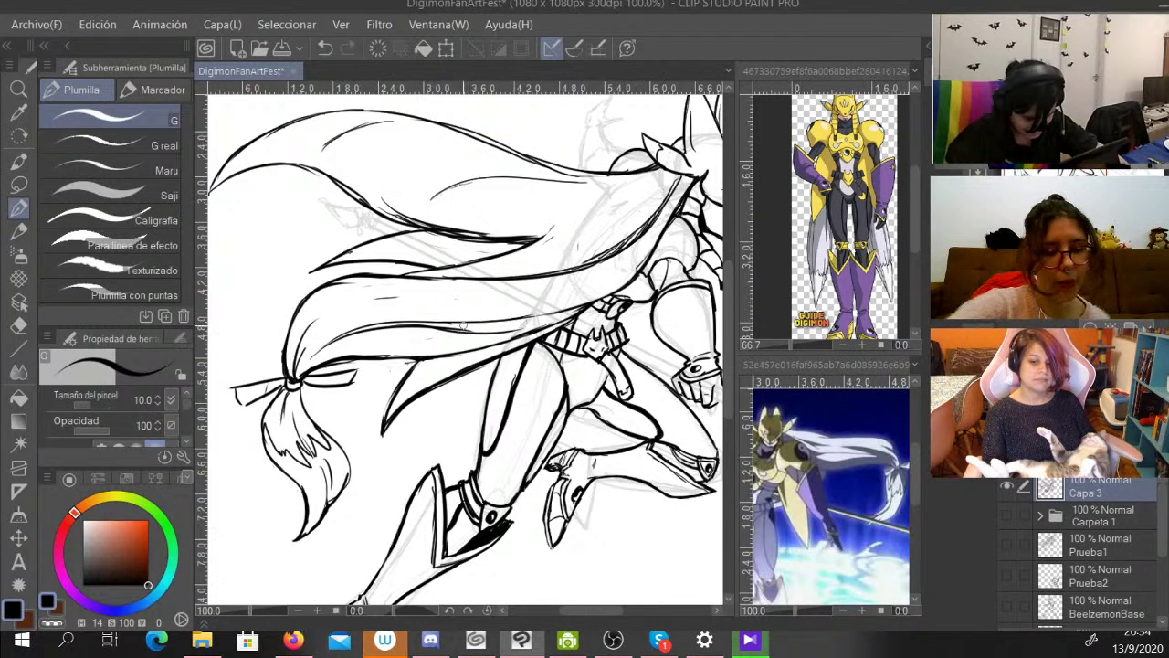
left_click_drag(457, 324, 530, 316)
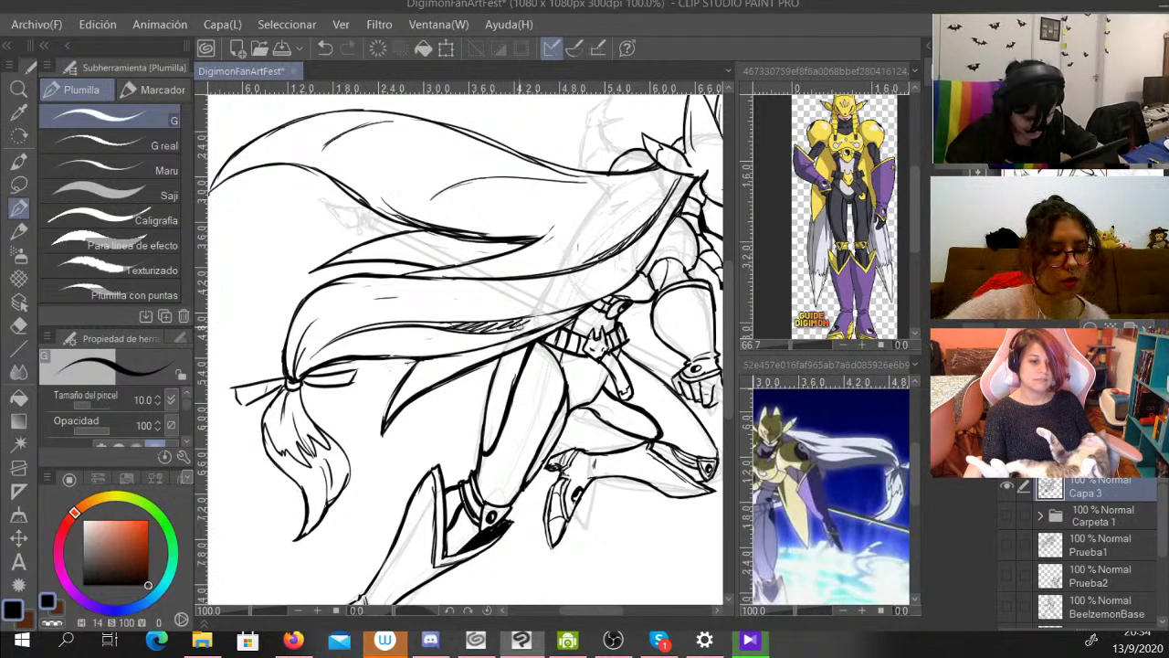
left_click_drag(450, 321, 365, 329)
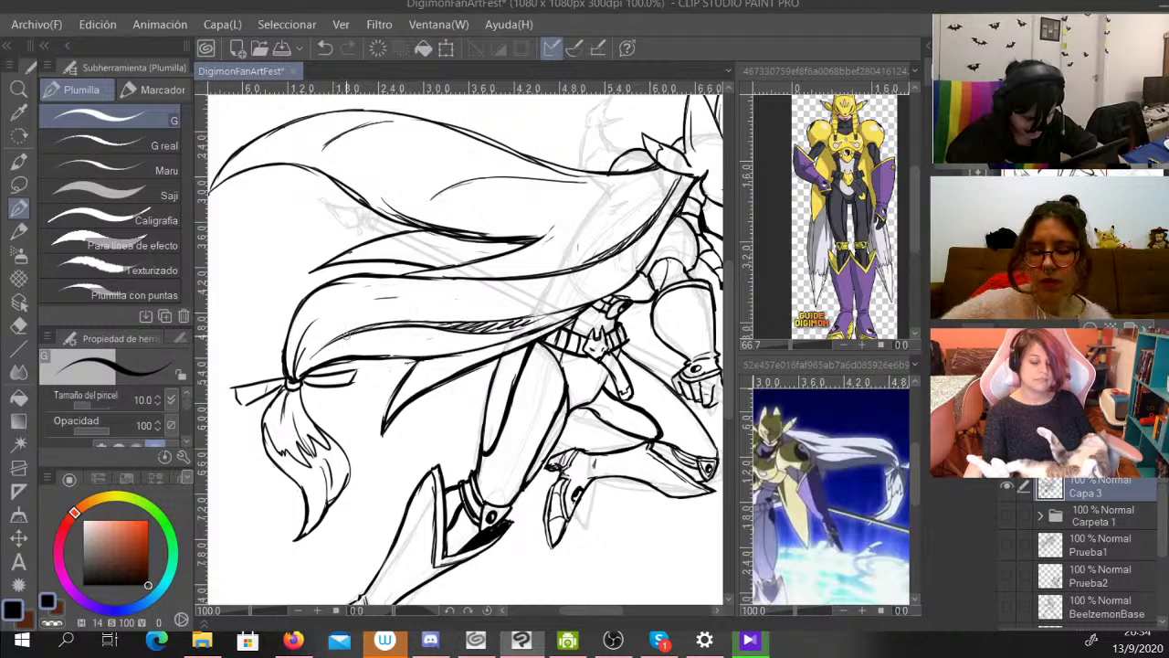
mouse_move(298, 346)
left_mouse_down()
mouse_move(319, 297)
mouse_move(362, 283)
mouse_move(298, 340)
mouse_move(323, 298)
left_mouse_up()
left_click_drag(309, 320, 326, 297)
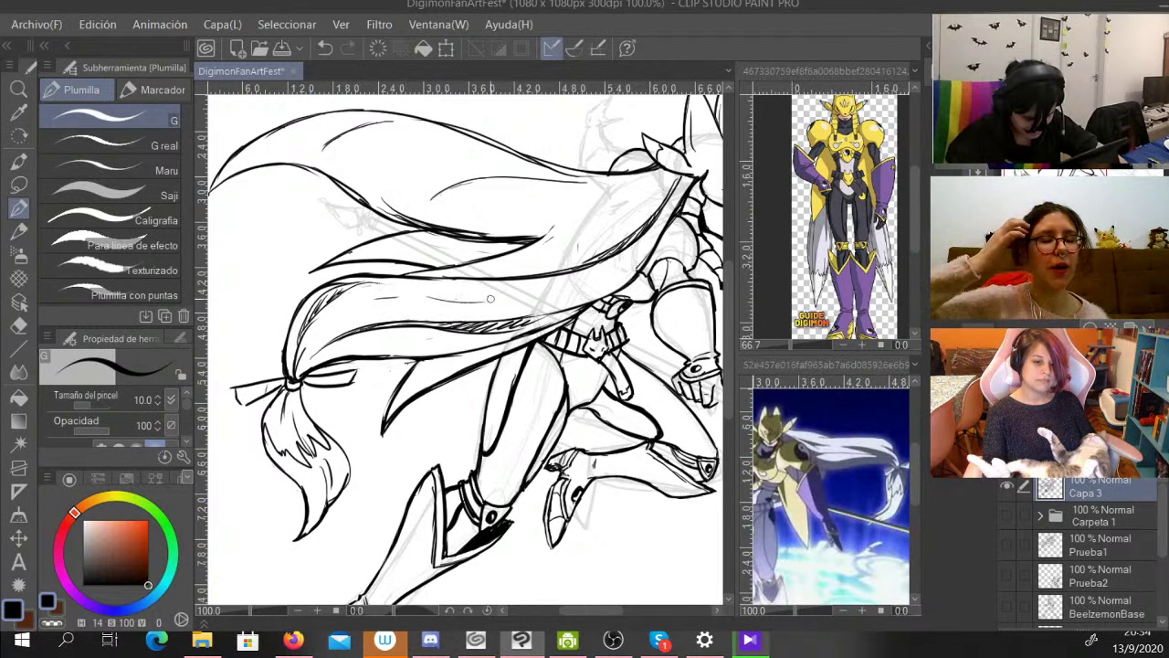
mouse_move(594, 222)
left_mouse_down()
mouse_move(511, 265)
mouse_move(566, 239)
mouse_move(544, 248)
left_mouse_up()
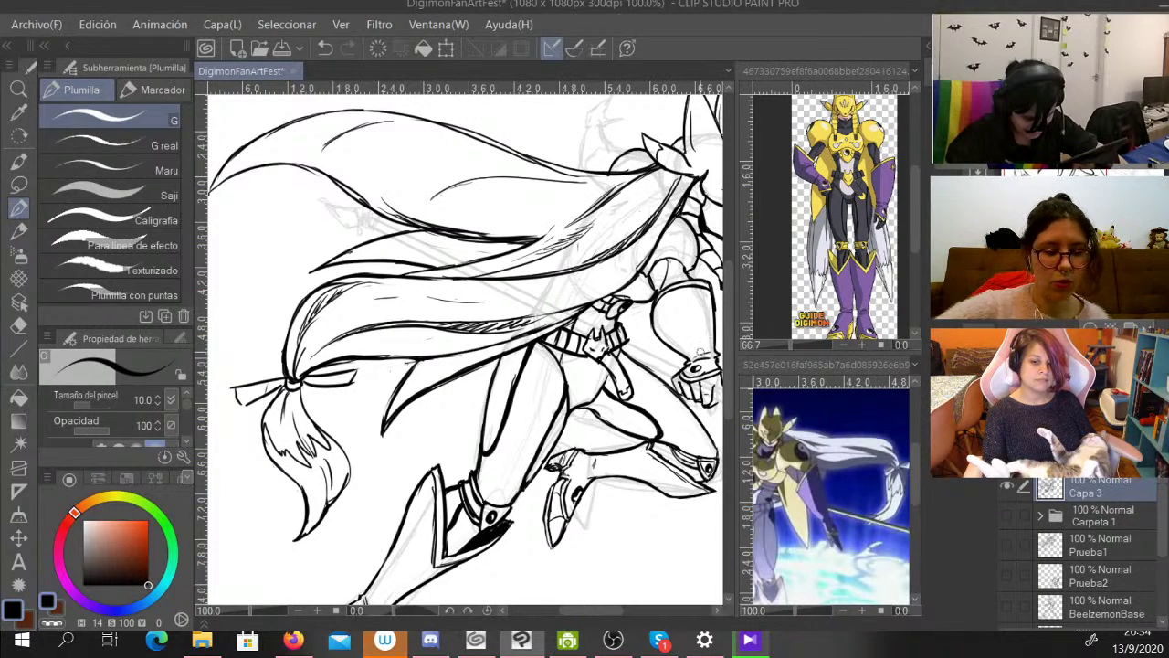
Ink bold curved strands across the upper hair lock, adding an arched strand above it and new crossing edges inside.
mouse_move(614, 393)
left_mouse_down()
mouse_move(519, 432)
mouse_move(595, 460)
mouse_move(622, 486)
left_mouse_up()
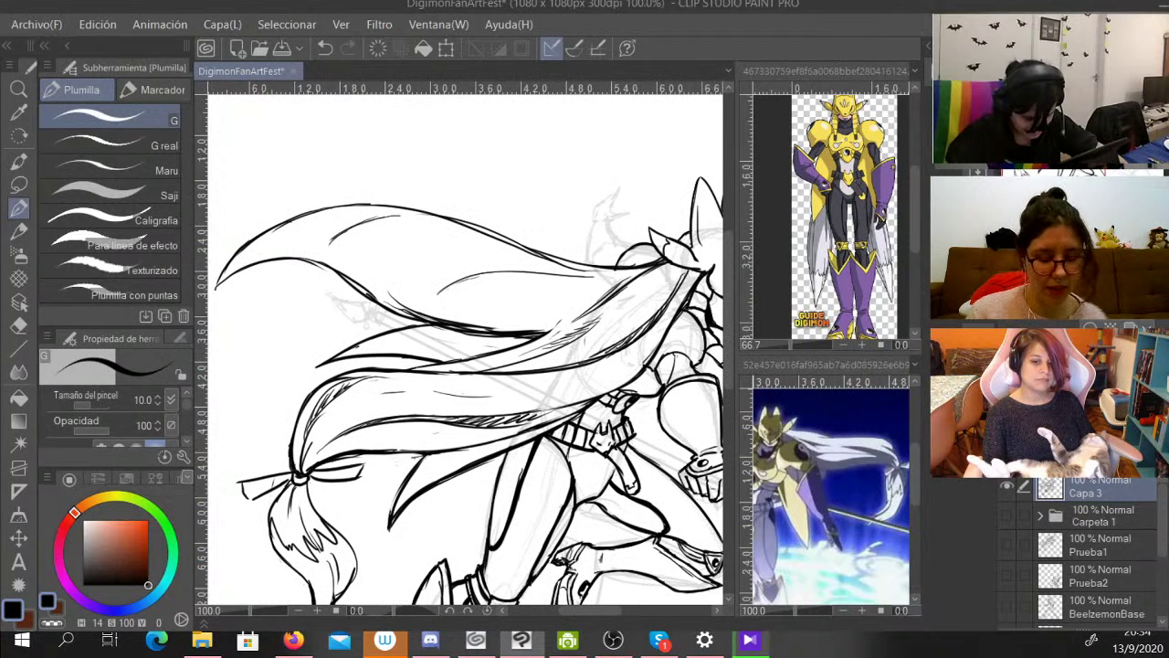
mouse_move(654, 263)
left_mouse_down()
mouse_move(515, 255)
mouse_move(398, 219)
mouse_move(318, 272)
left_mouse_up()
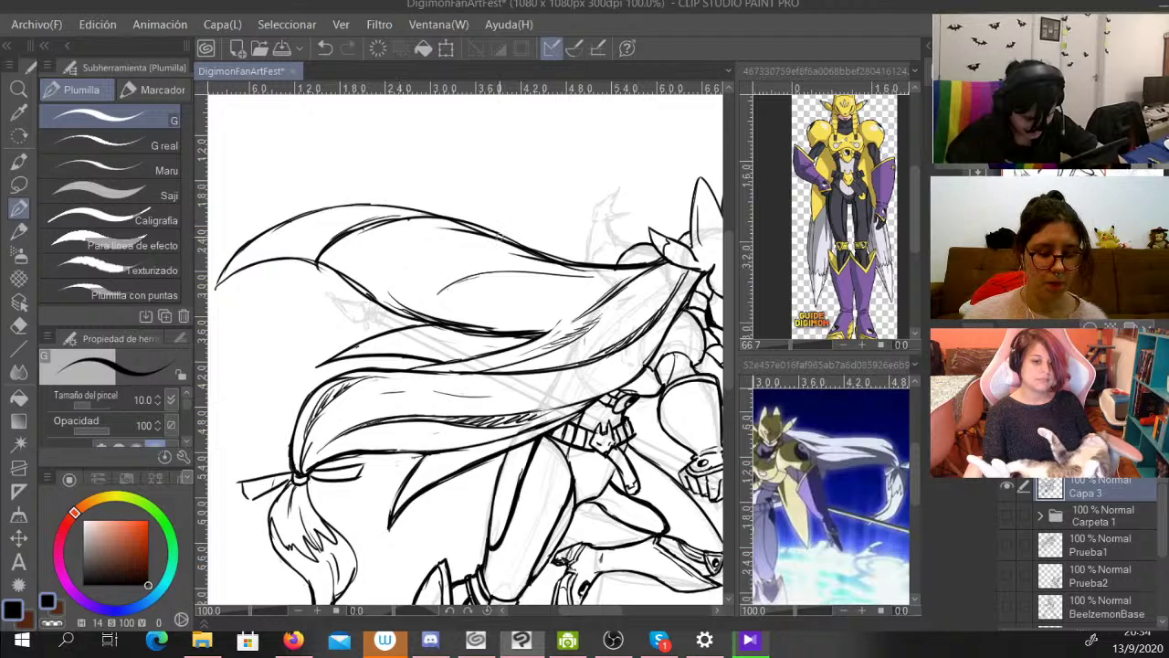
mouse_move(557, 263)
left_mouse_down()
mouse_move(439, 183)
mouse_move(344, 203)
left_mouse_up()
mouse_move(482, 217)
left_mouse_down()
mouse_move(564, 265)
mouse_move(626, 276)
left_mouse_up()
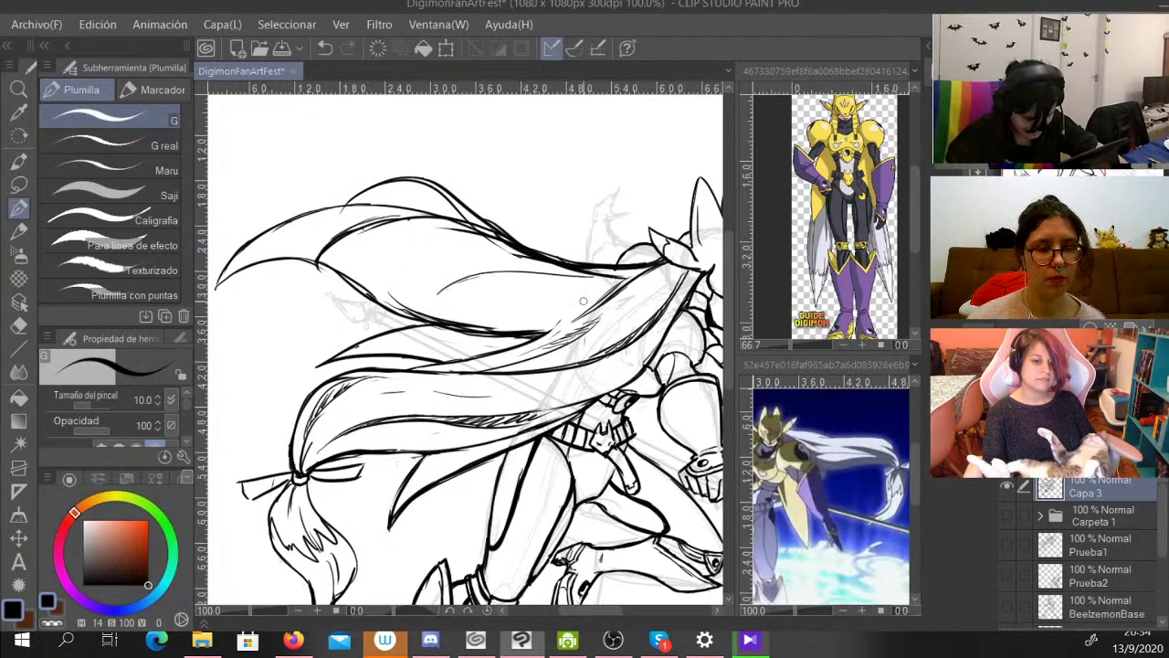
mouse_move(578, 313)
left_mouse_down()
mouse_move(528, 330)
mouse_move(462, 325)
mouse_move(398, 299)
mouse_move(345, 226)
mouse_move(409, 214)
left_mouse_up()
left_click_drag(329, 199, 517, 290)
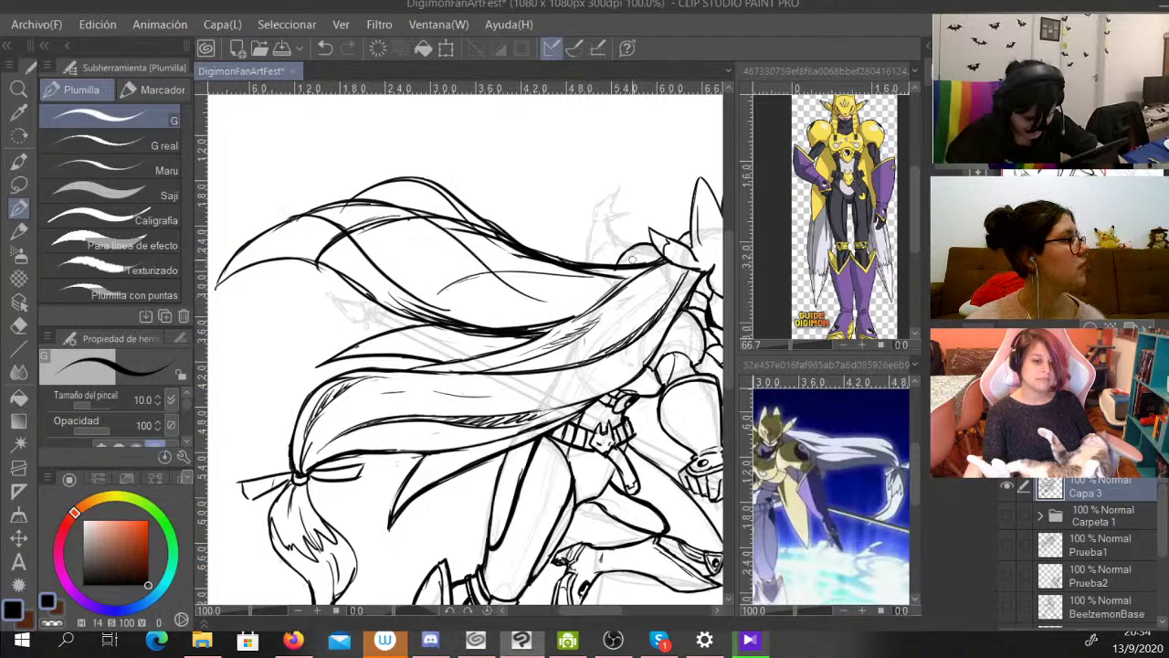
Erase the upper lock's old pointed tip, its former lower edge and the surplus inner strands.
left_click(52, 623)
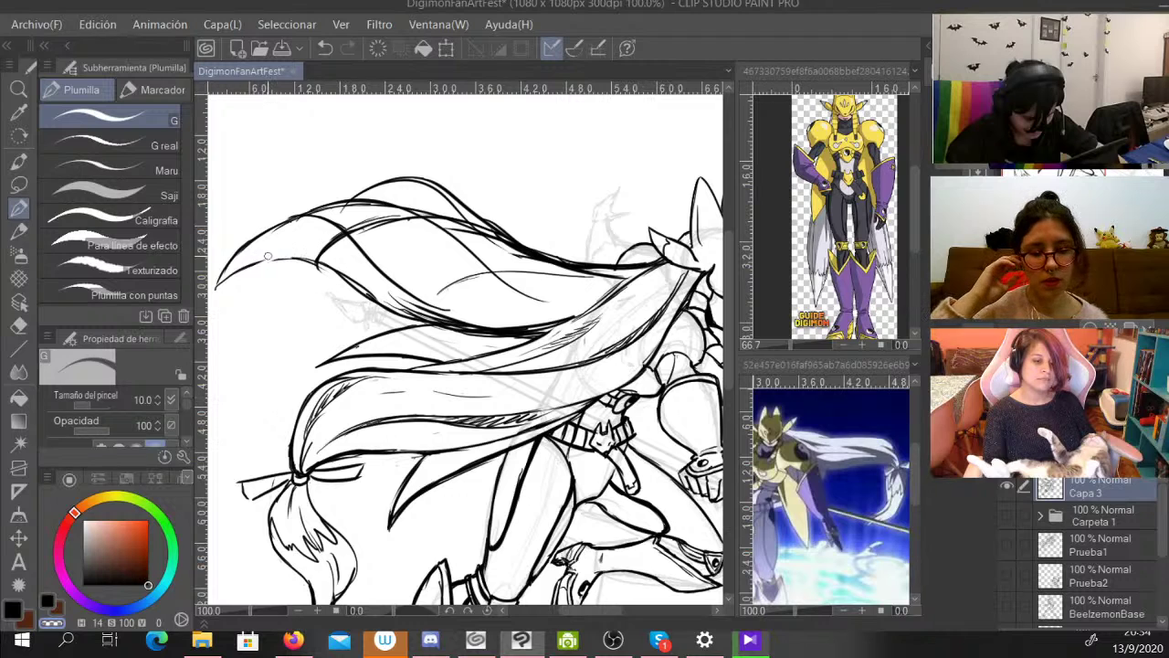
mouse_move(273, 259)
left_mouse_down()
mouse_move(218, 278)
mouse_move(278, 227)
mouse_move(306, 221)
mouse_move(345, 240)
mouse_move(307, 261)
mouse_move(236, 268)
left_mouse_up()
left_click_drag(315, 264, 416, 313)
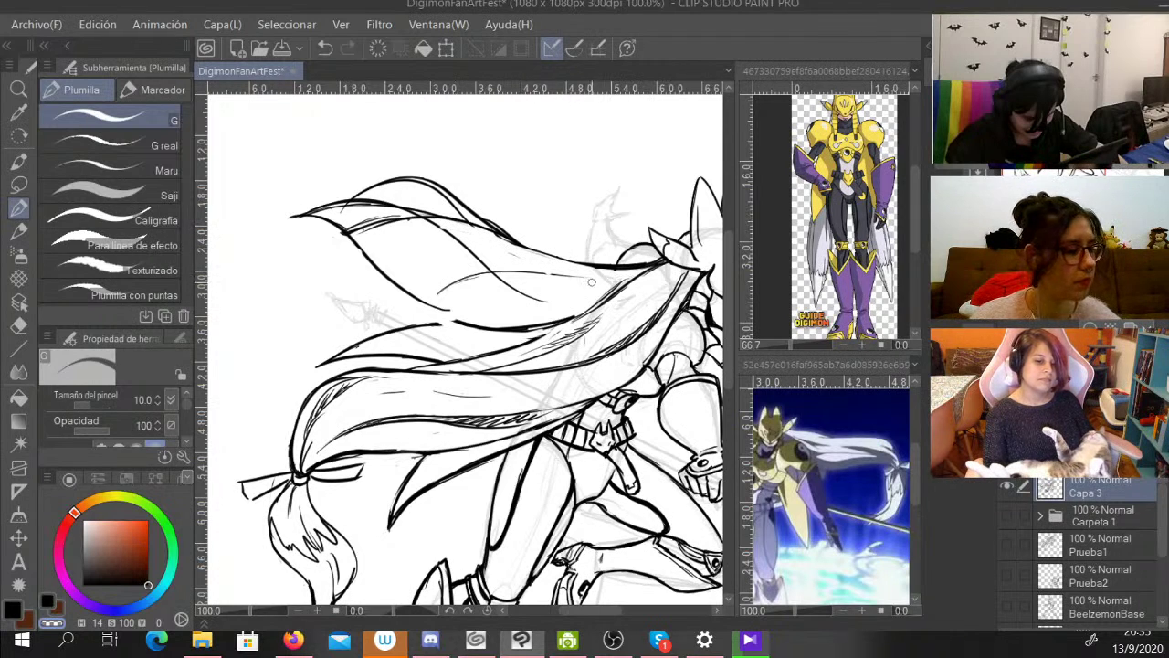
mouse_move(592, 280)
left_mouse_down()
mouse_move(527, 272)
mouse_move(454, 288)
left_mouse_up()
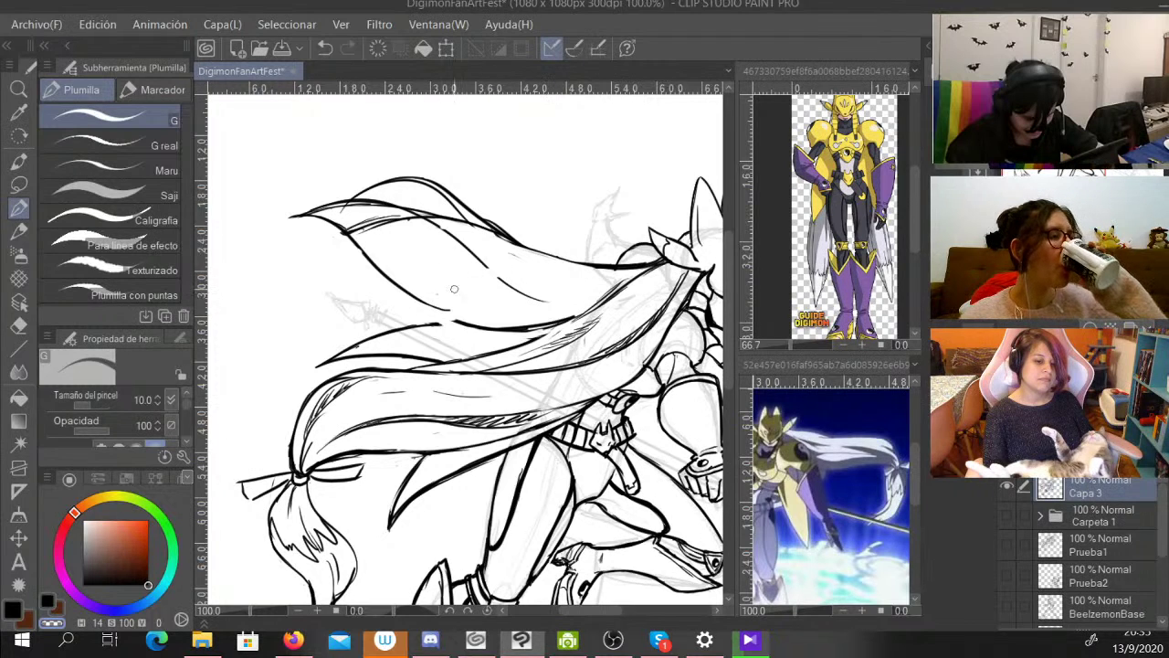
mouse_move(556, 299)
left_mouse_down()
mouse_move(505, 286)
mouse_move(448, 293)
mouse_move(524, 292)
mouse_move(519, 304)
left_mouse_up()
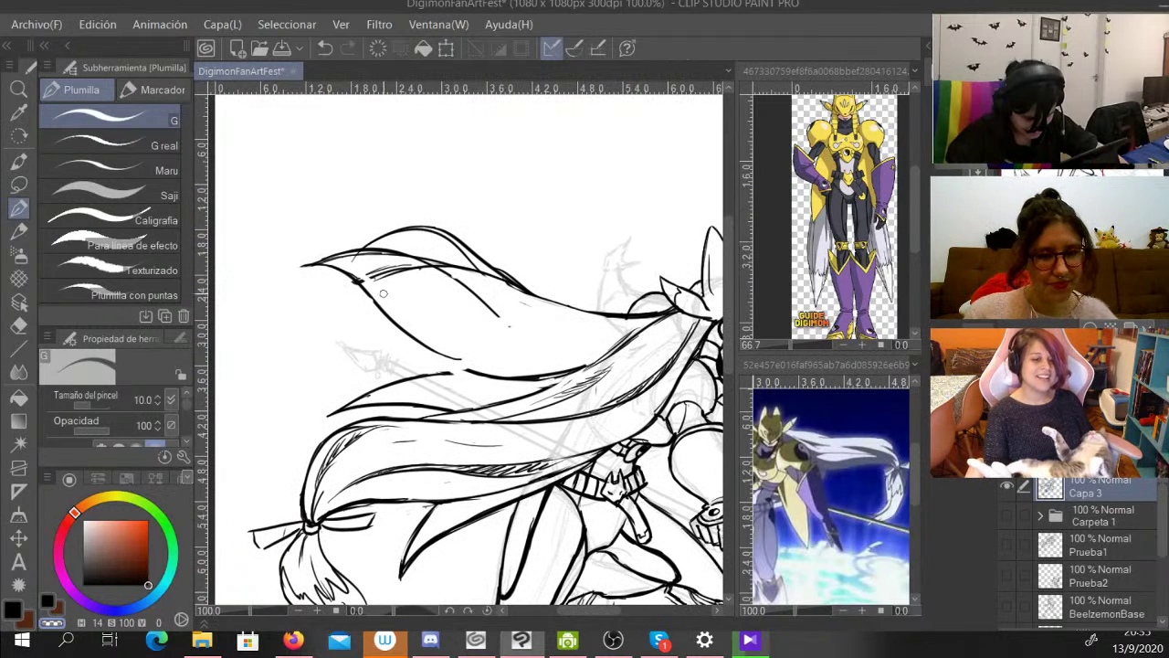
mouse_move(383, 293)
left_mouse_down()
mouse_move(356, 268)
mouse_move(445, 284)
mouse_move(357, 260)
mouse_move(455, 293)
left_mouse_up()
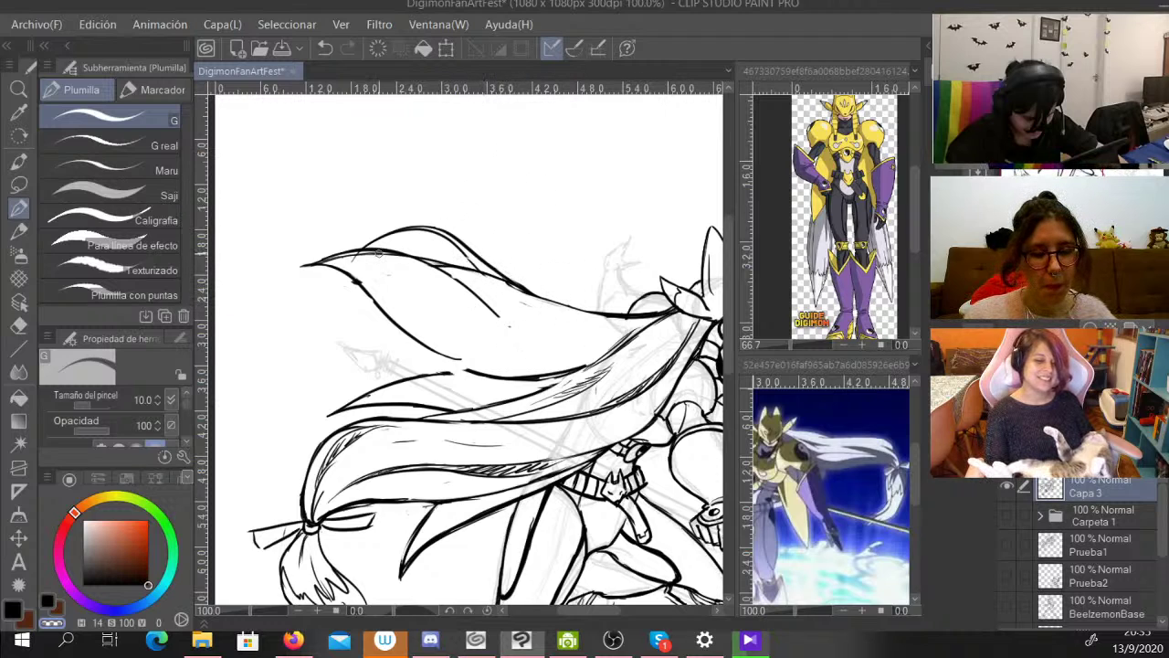
Ink a rounded end joined to the upper lock's lower edge and erase the leftover lines inside it.
mouse_move(379, 252)
left_mouse_down()
mouse_move(308, 263)
mouse_move(341, 274)
mouse_move(330, 294)
mouse_move(372, 306)
mouse_move(418, 356)
mouse_move(538, 377)
left_mouse_up()
key("c")
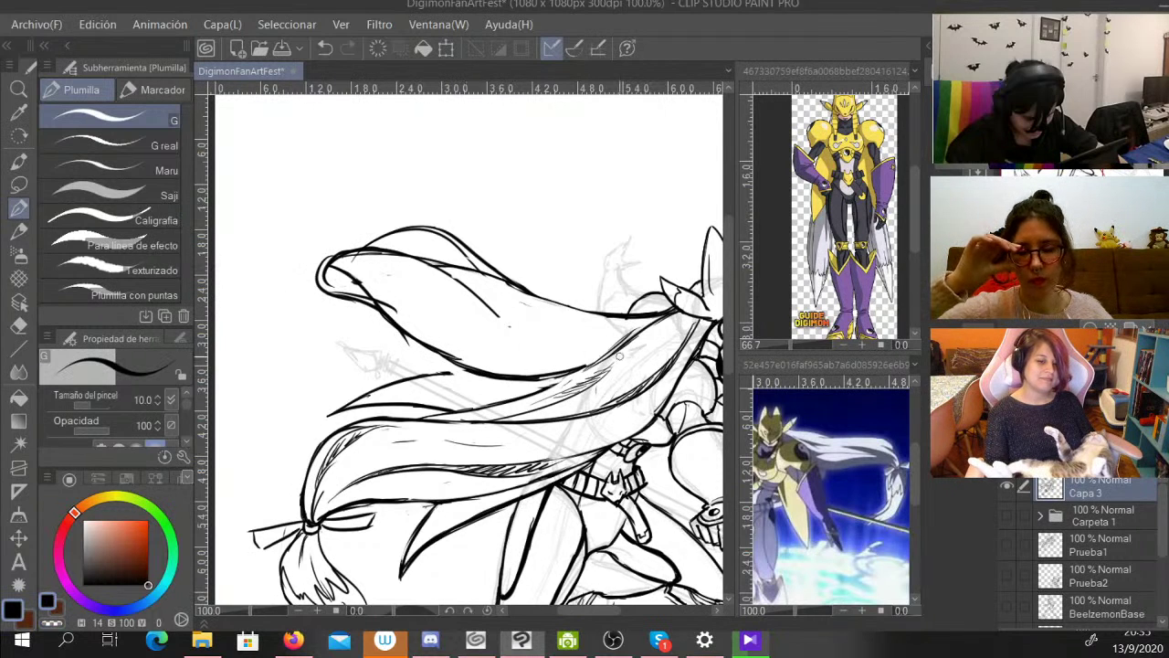
key("c")
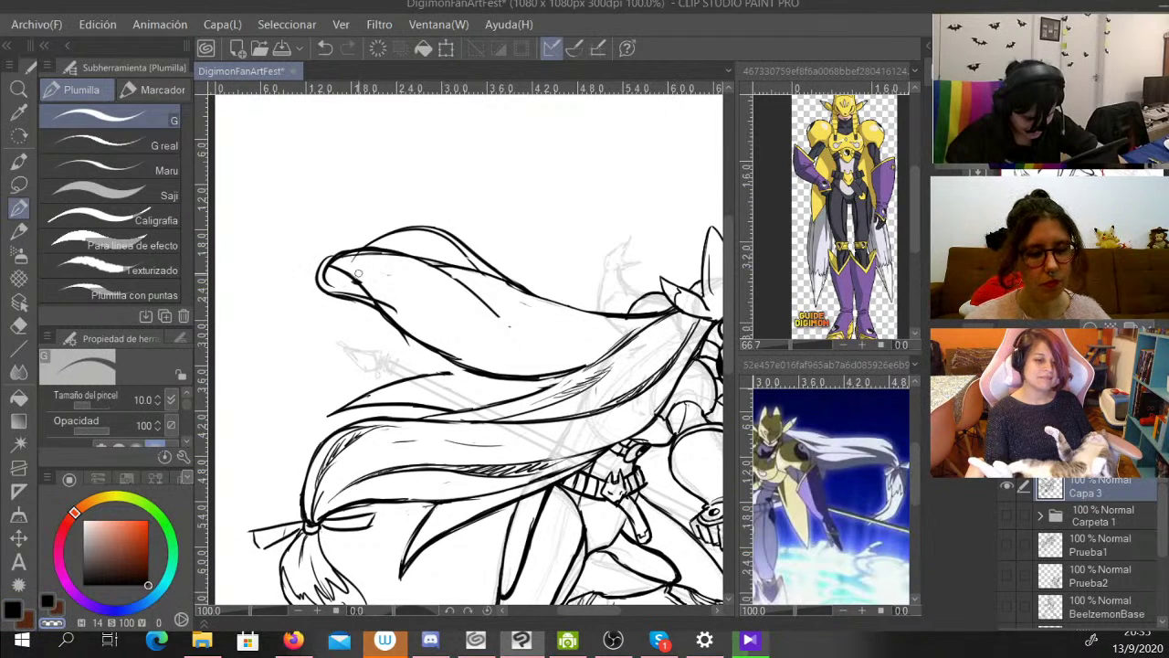
mouse_move(325, 280)
left_mouse_down()
mouse_move(390, 258)
mouse_move(334, 267)
mouse_move(378, 279)
mouse_move(382, 291)
mouse_move(341, 280)
mouse_move(428, 333)
left_mouse_up()
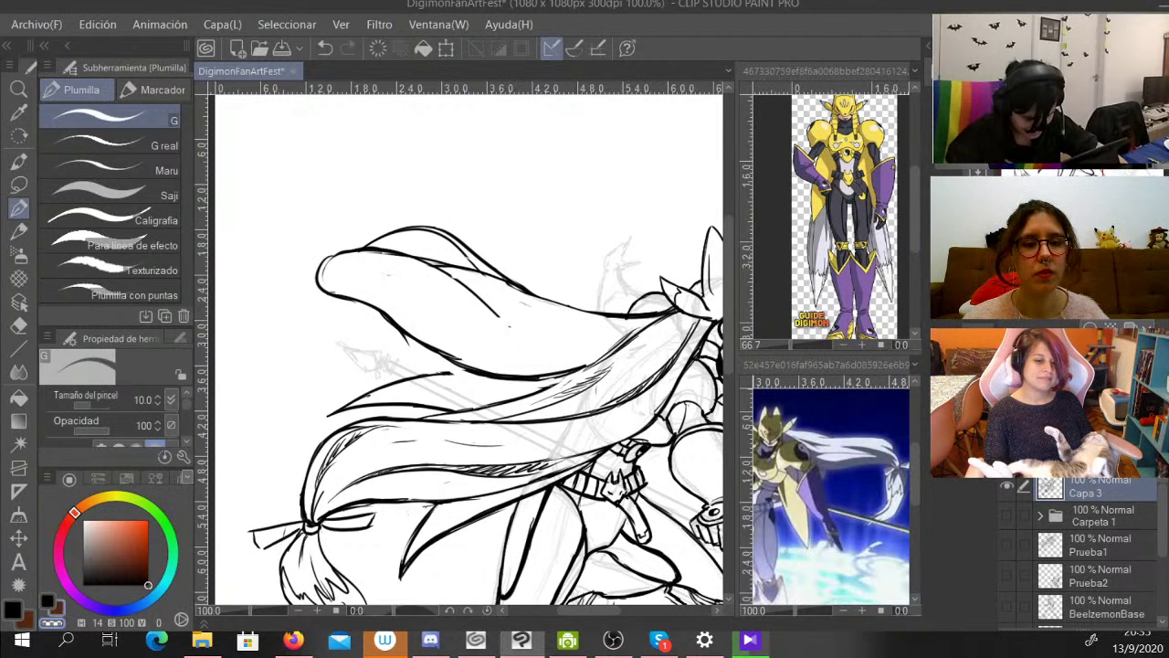
Thicken the top edge of the upper lock's rounded end and hatch a shadow along its inner strand near the shoulder.
key("c")
left_click_drag(317, 279, 391, 240)
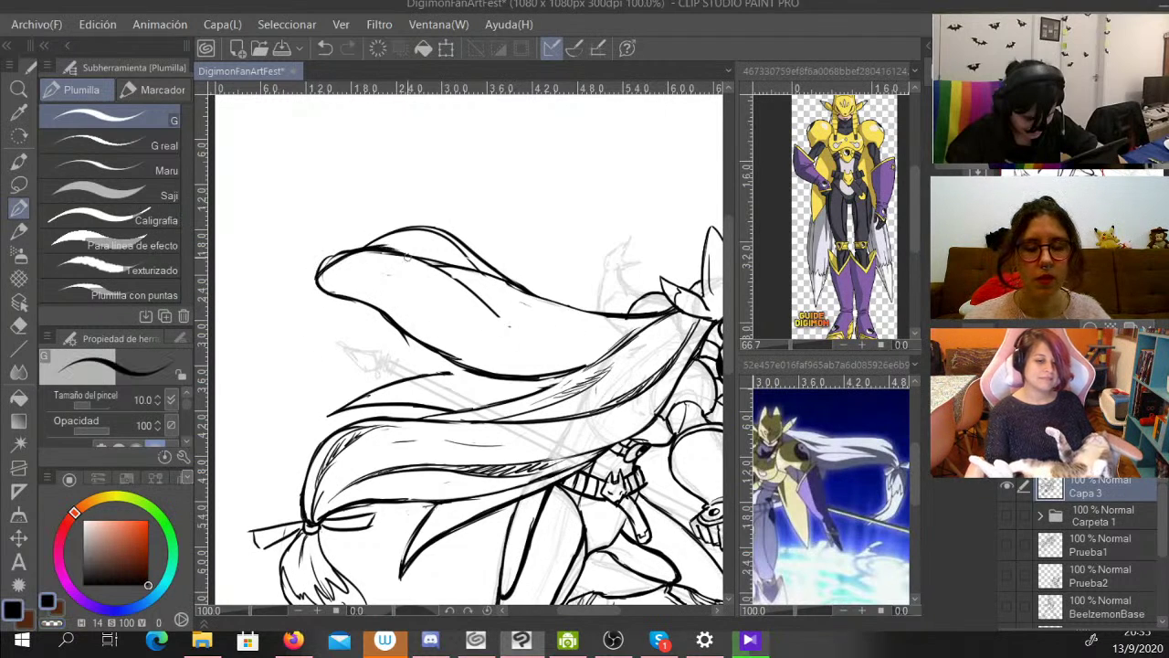
mouse_move(462, 284)
left_mouse_down()
mouse_move(573, 354)
mouse_move(541, 337)
mouse_move(524, 345)
mouse_move(592, 346)
left_mouse_up()
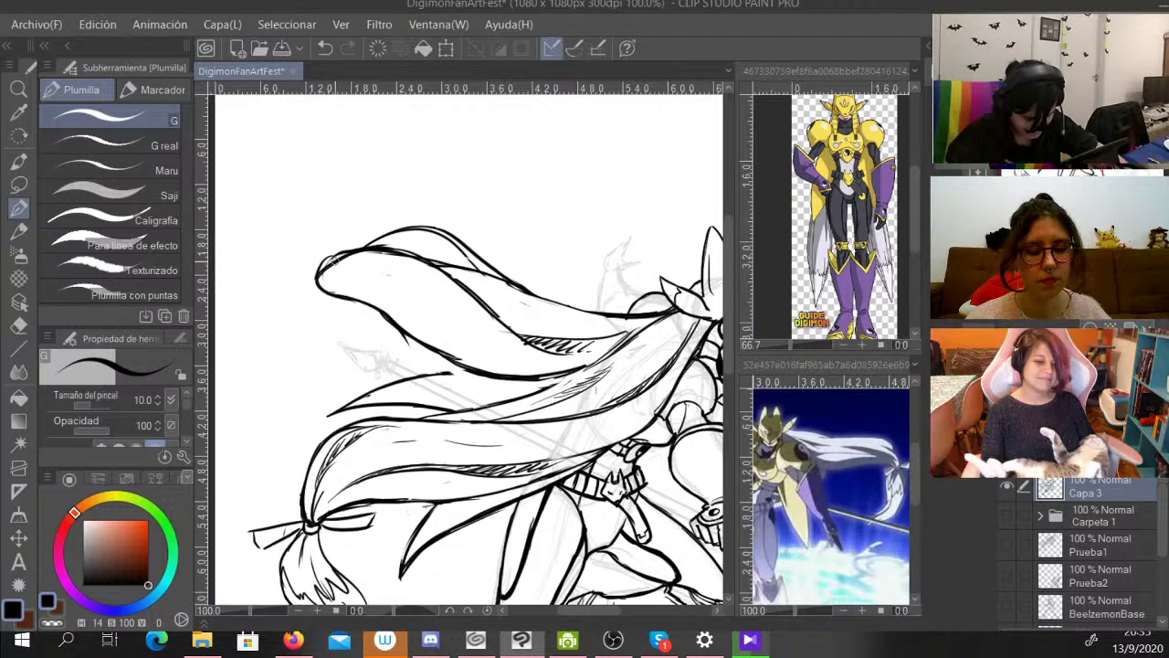
mouse_move(355, 249)
left_mouse_down()
mouse_move(317, 280)
mouse_move(395, 249)
left_mouse_up()
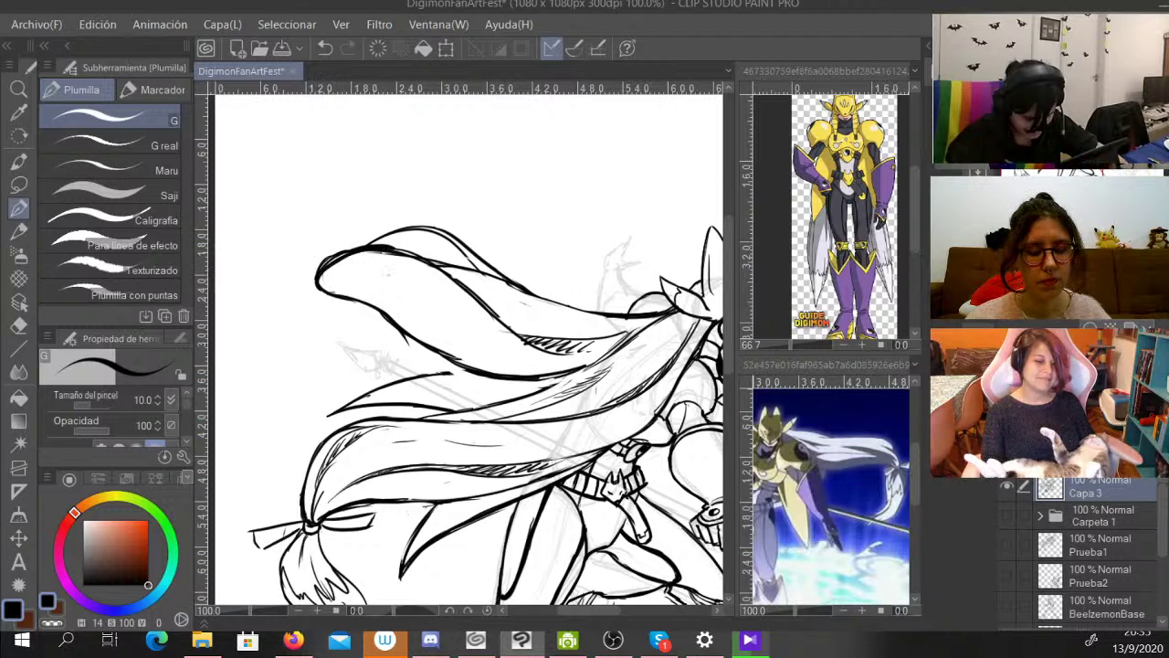
Thin the top edge of the upper lock's rounded end and erase the strand line meeting it.
key("c")
mouse_move(323, 275)
left_mouse_down()
mouse_move(404, 261)
mouse_move(326, 256)
mouse_move(337, 249)
mouse_move(392, 243)
left_mouse_up()
left_click_drag(319, 263, 401, 247)
left_click_drag(315, 270, 345, 253)
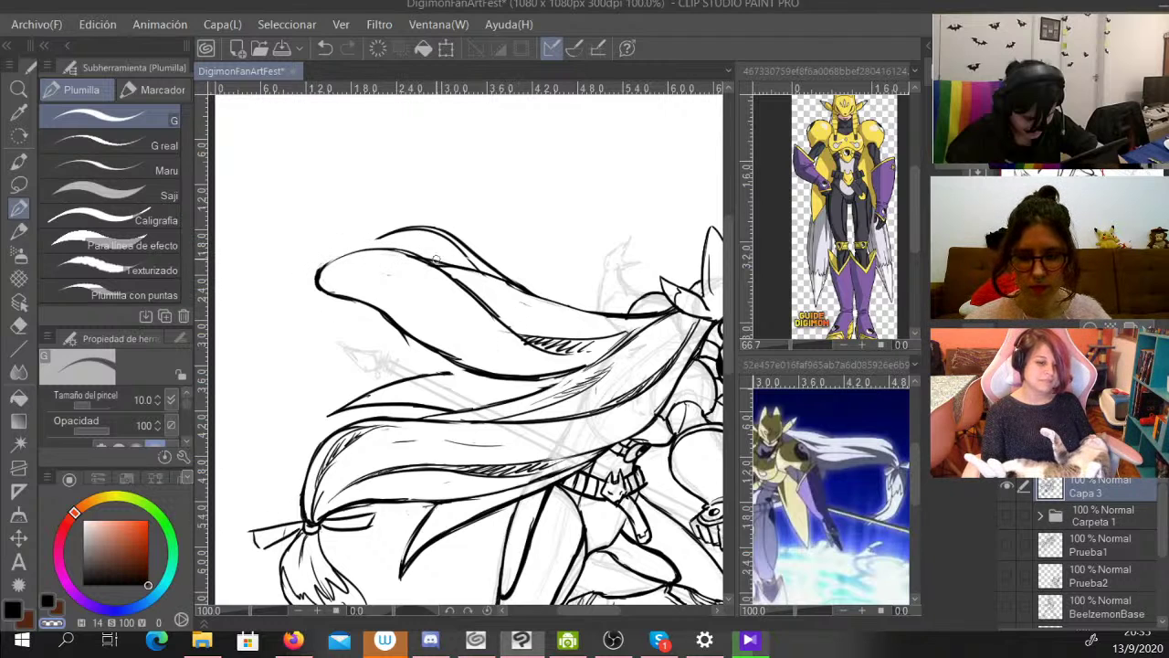
Ink a small ribbon knot with two loose ends on the upper lock's rounded end, plus a curved hair tuft beyond it.
key("c")
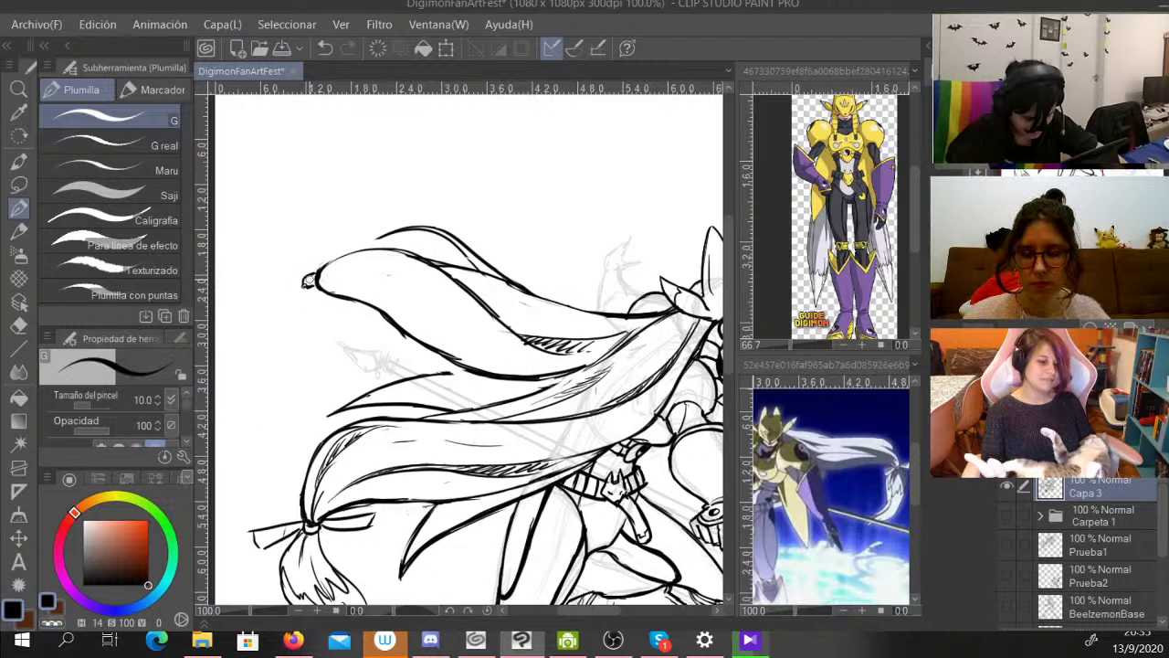
mouse_move(307, 278)
left_mouse_down()
mouse_move(342, 227)
mouse_move(314, 273)
mouse_move(319, 298)
mouse_move(357, 331)
mouse_move(359, 319)
left_mouse_up()
left_click_drag(323, 291, 360, 320)
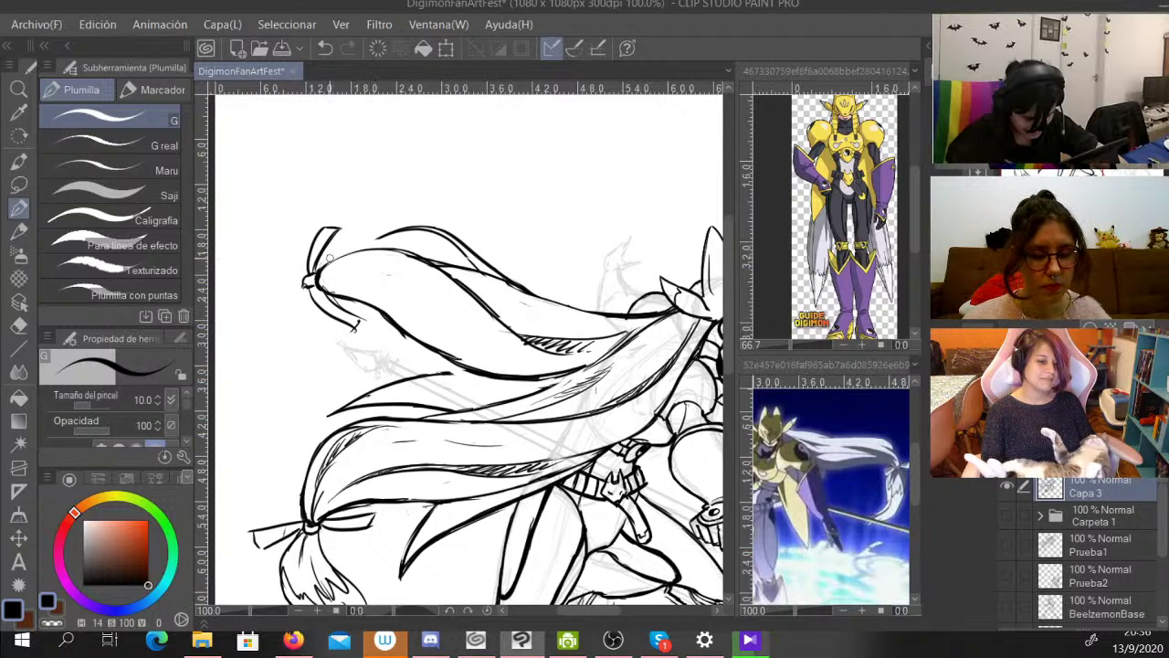
mouse_move(311, 273)
left_mouse_down()
mouse_move(238, 282)
mouse_move(226, 300)
mouse_move(239, 358)
mouse_move(313, 287)
mouse_move(252, 316)
mouse_move(298, 291)
left_mouse_up()
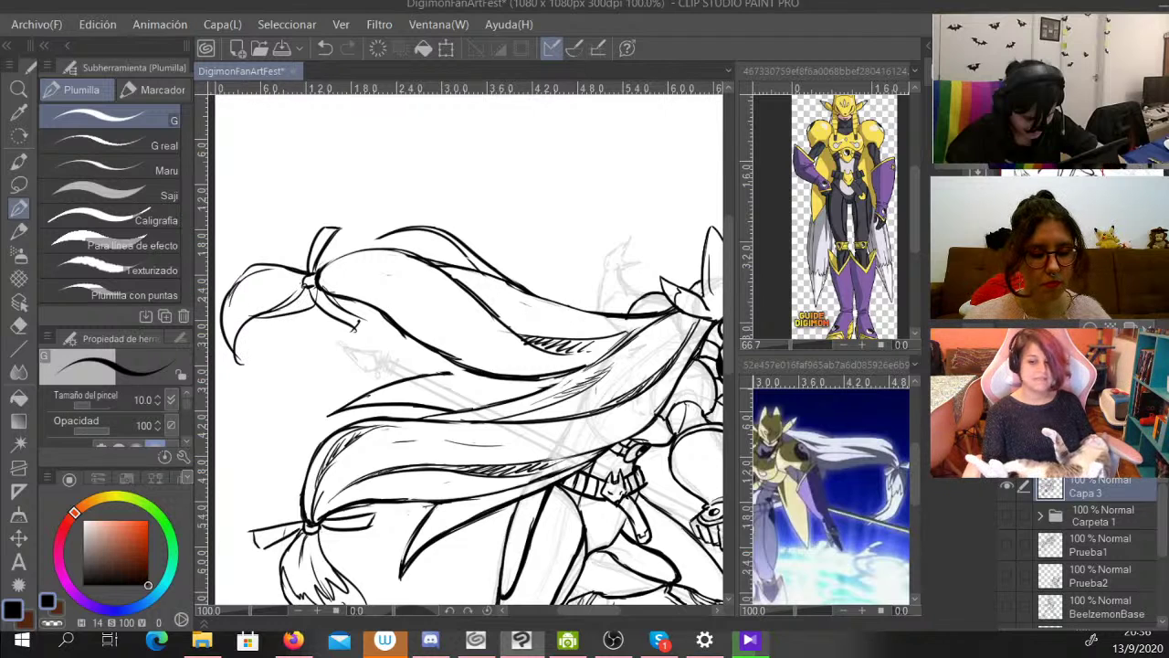
Thicken the upper lock's contour toward the head and add hatching near the shoulder and beside the ribbon.
left_click_drag(573, 358, 619, 340)
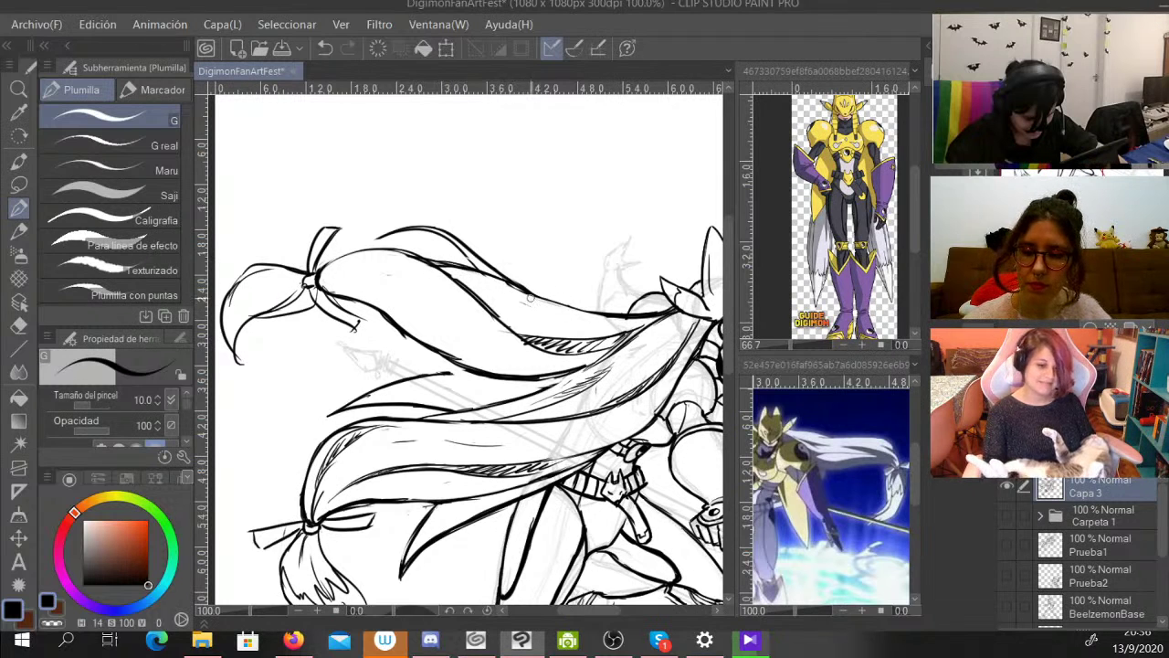
mouse_move(505, 281)
left_mouse_down()
mouse_move(606, 317)
mouse_move(667, 313)
left_mouse_up()
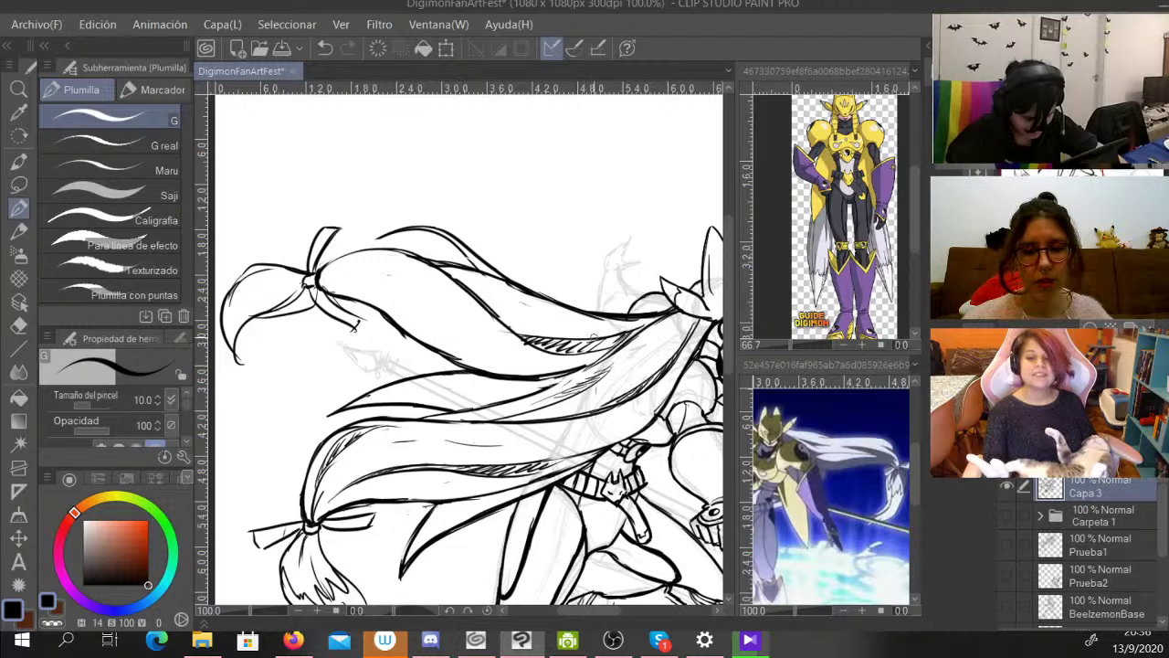
mouse_move(390, 316)
left_mouse_down()
mouse_move(340, 278)
mouse_move(382, 307)
left_mouse_up()
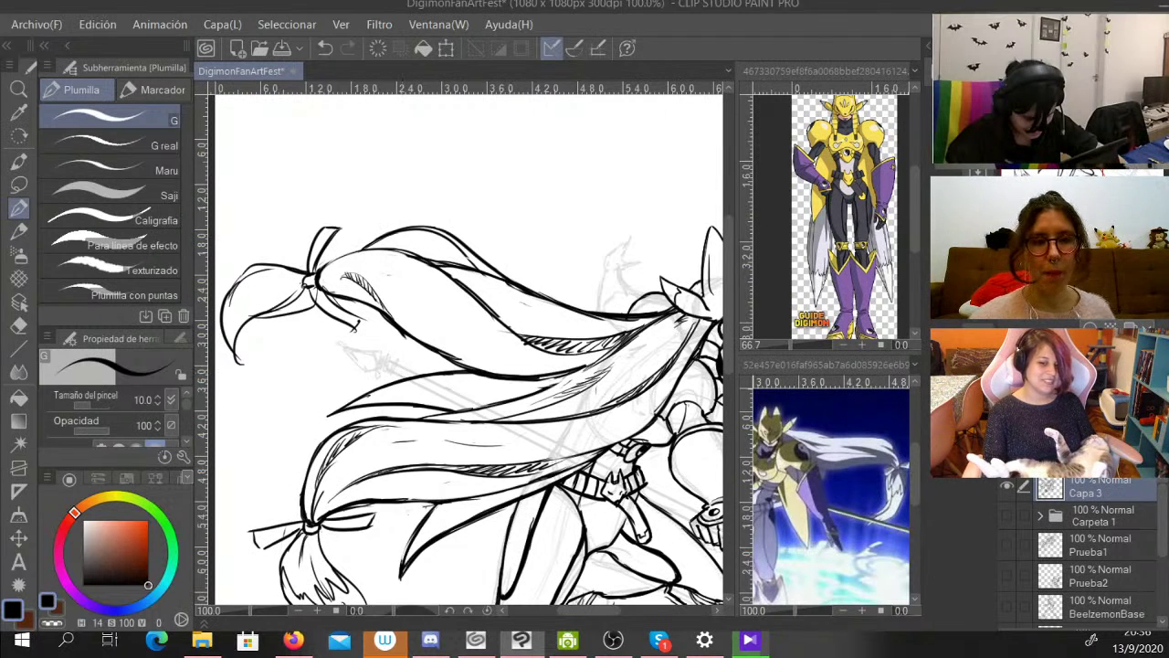
Ink the raised rear forearm behind the shoulder, with its cuff and pointed gauntlet edge, following the sketch.
key("ctrl+minus")
key("ctrl+minus")
left_click_drag(494, 365, 465, 335)
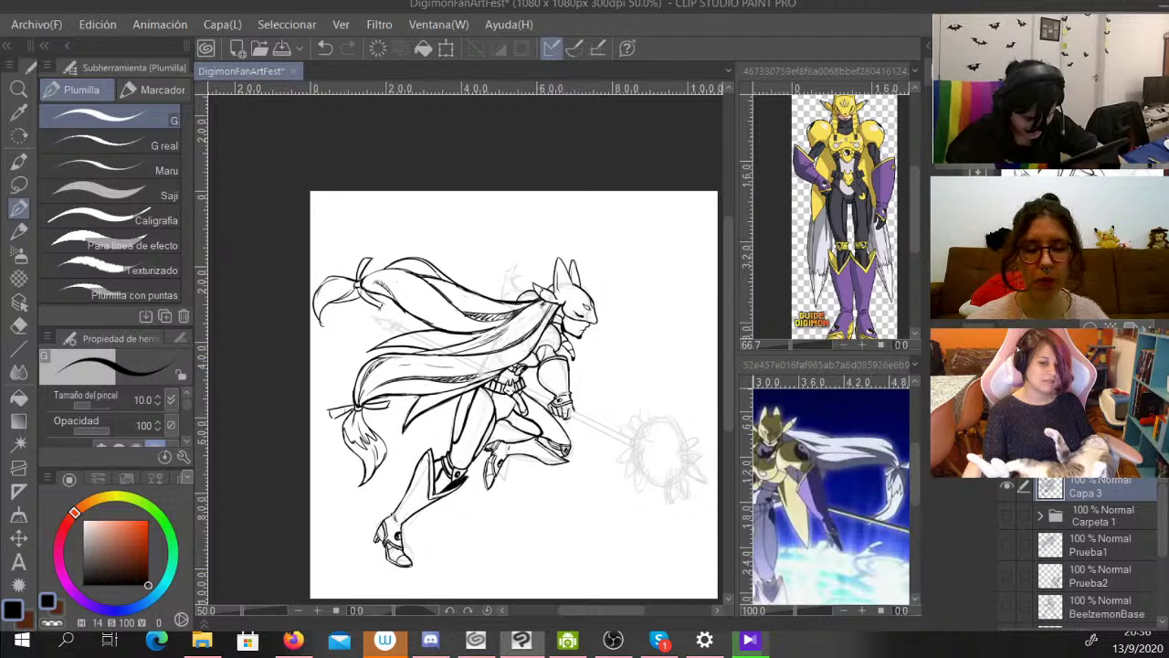
scroll(467, 346, "up", 1)
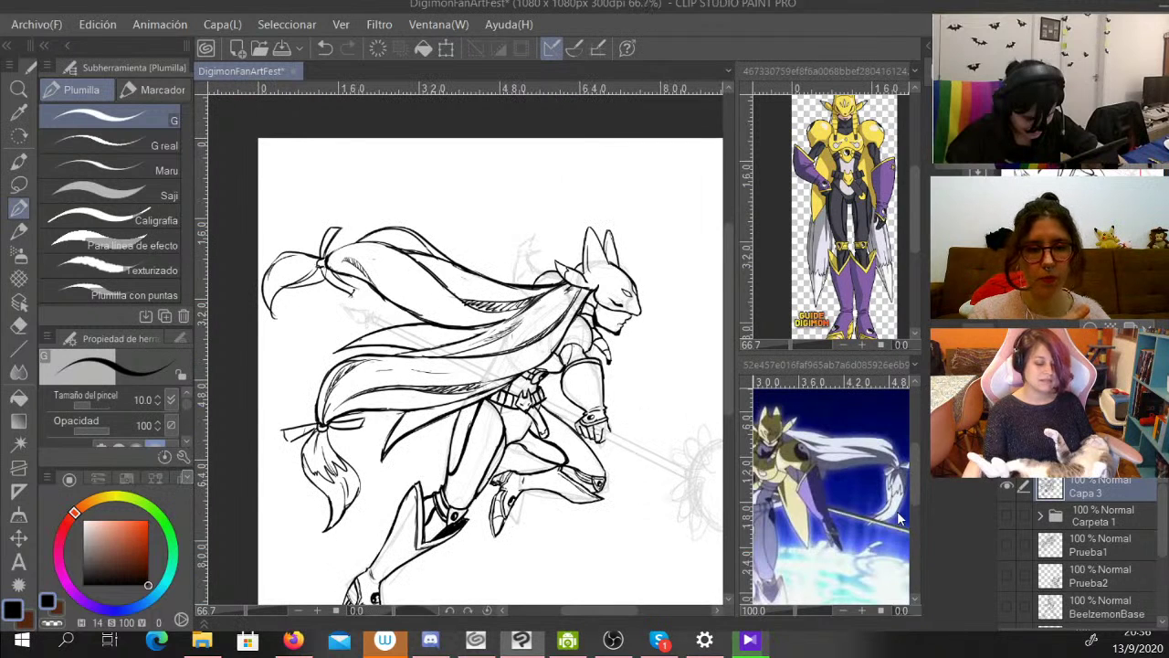
key("ctrl+plus")
key("ctrl+plus")
mouse_move(511, 310)
left_mouse_down()
mouse_move(403, 400)
mouse_move(396, 430)
left_mouse_up()
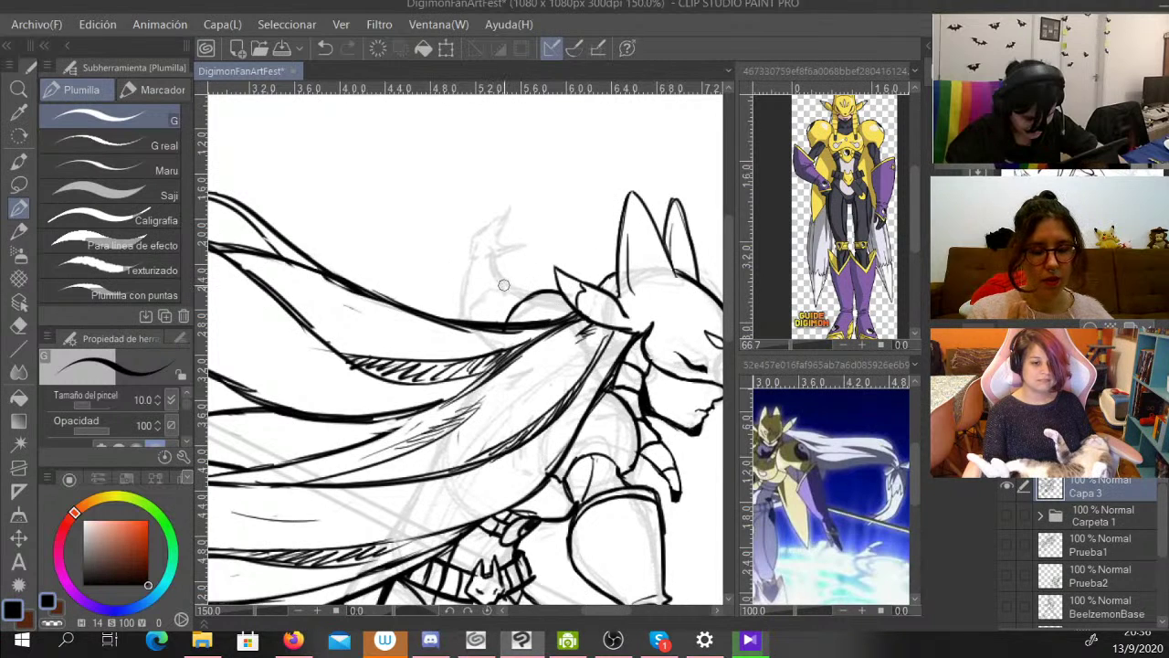
mouse_move(504, 288)
left_mouse_down()
mouse_move(440, 306)
mouse_move(476, 259)
mouse_move(493, 252)
mouse_move(507, 287)
mouse_move(440, 298)
mouse_move(462, 320)
left_mouse_up()
mouse_move(500, 287)
left_mouse_down()
mouse_move(534, 295)
mouse_move(507, 316)
mouse_move(492, 308)
left_mouse_up()
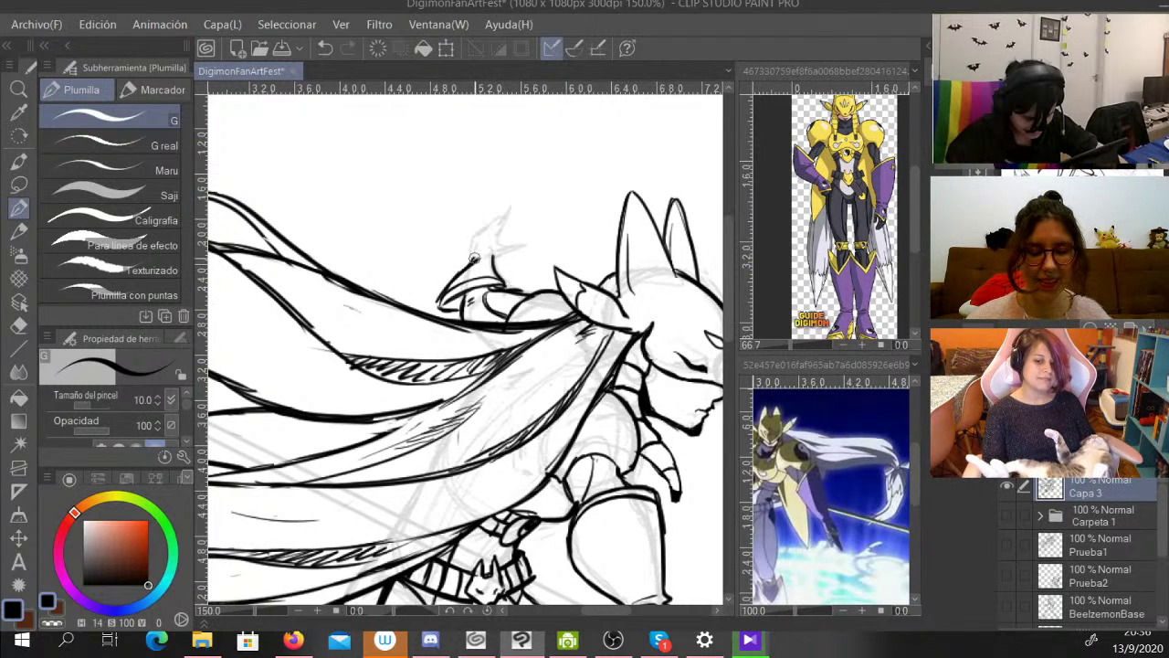
Ink the raised hand above the gauntlet with its spread fingers and inner detail lines.
mouse_move(494, 259)
left_mouse_down()
mouse_move(522, 245)
mouse_move(499, 239)
mouse_move(506, 208)
mouse_move(464, 267)
left_mouse_up()
left_click_drag(488, 226, 465, 268)
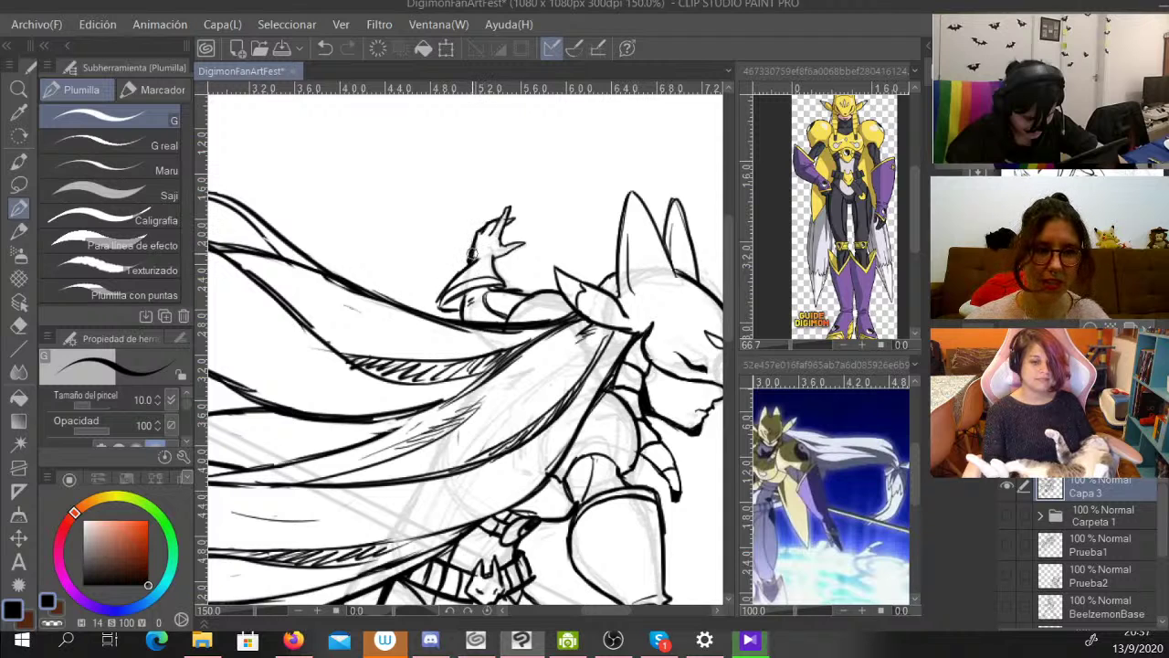
mouse_move(486, 229)
left_mouse_down()
mouse_move(476, 243)
mouse_move(488, 259)
mouse_move(472, 258)
left_mouse_up()
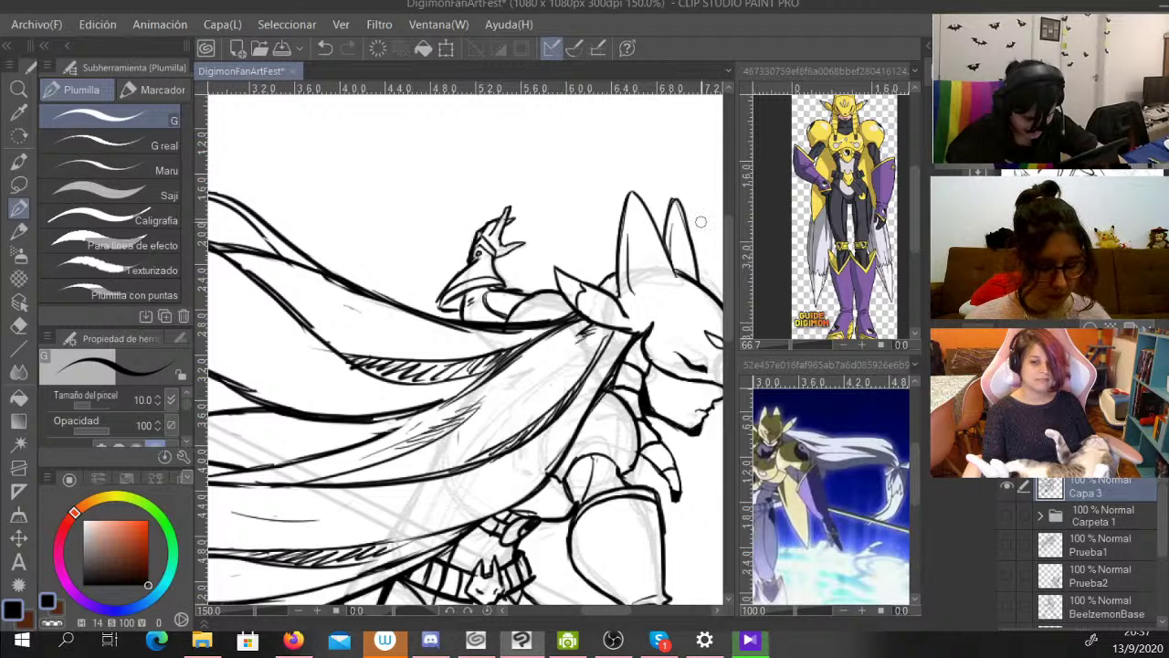
mouse_move(486, 232)
left_mouse_down()
mouse_move(523, 197)
mouse_move(502, 218)
left_mouse_up()
key("c")
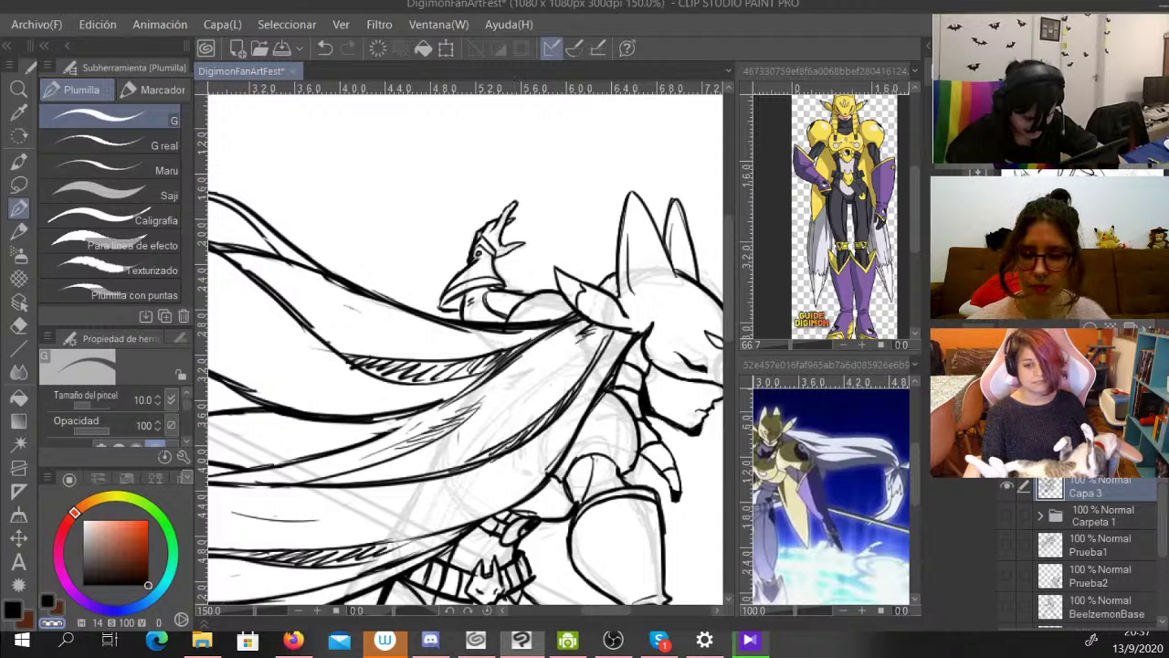
Return the pen to black ink and bring the staff's ringed head into view on the canvas and in the blue reference image.
key("ctrl+minus")
key("ctrl+minus")
key("ctrl+minus")
left_click_drag(466, 411, 499, 325)
key("ctrl+plus")
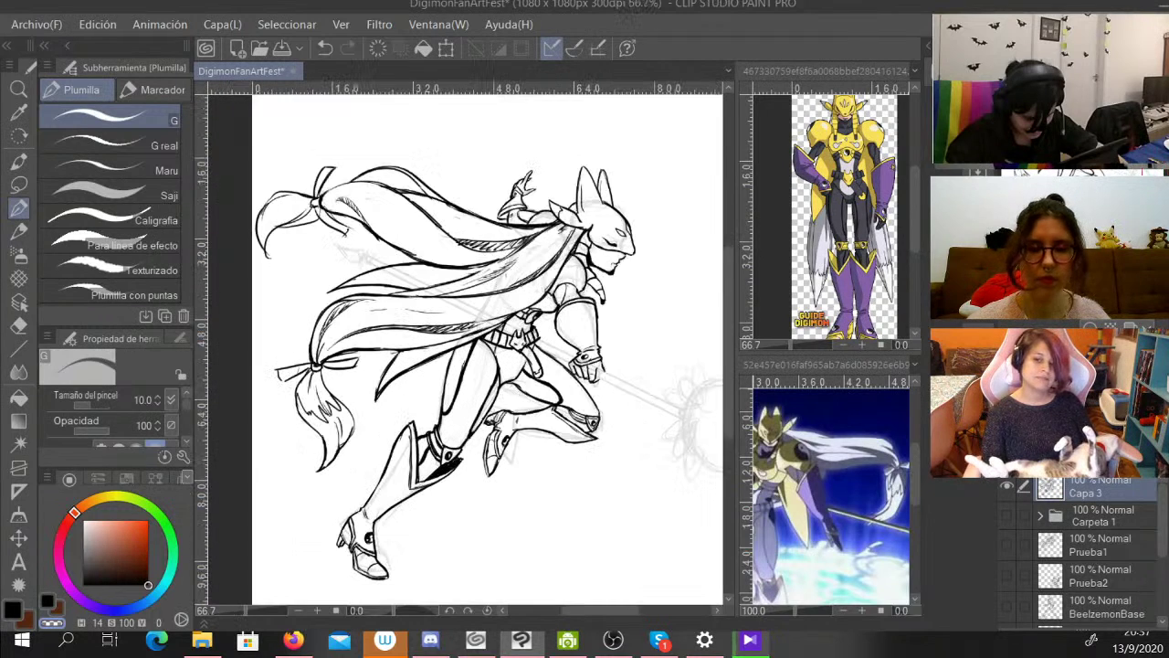
key("ctrl+plus")
left_click_drag(576, 401, 319, 283)
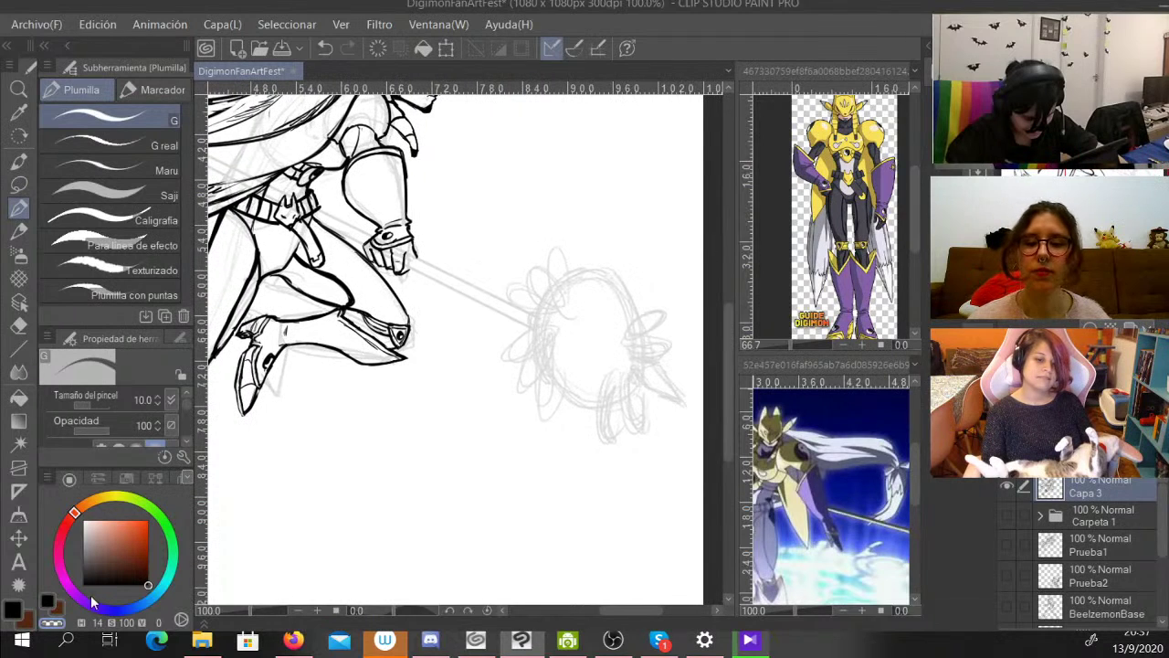
key("x")
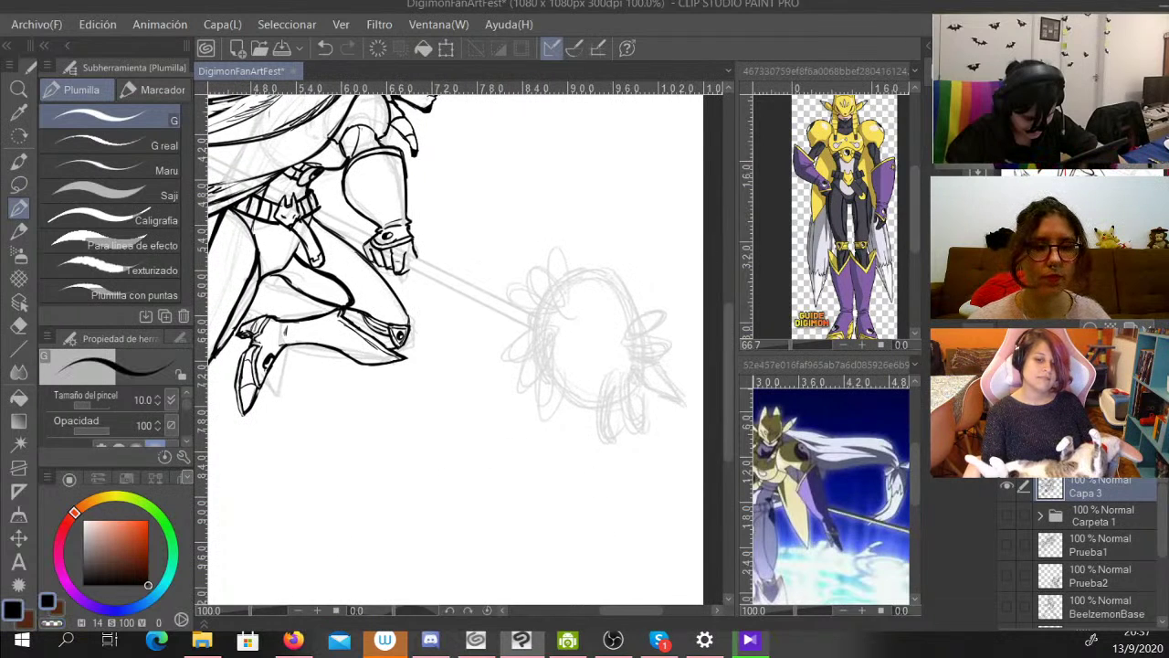
left_click(804, 489)
left_click_drag(786, 484, 993, 510)
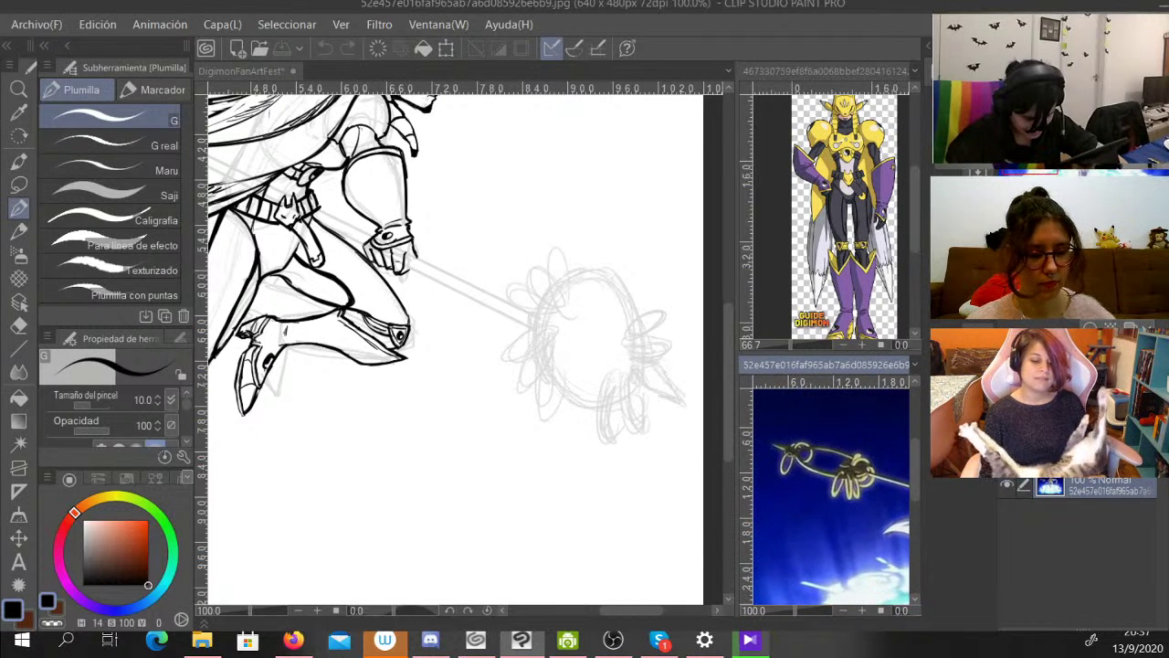
Ink the tall oval ring of the staff's head over the rough sketch with bold black strokes.
left_click(533, 321)
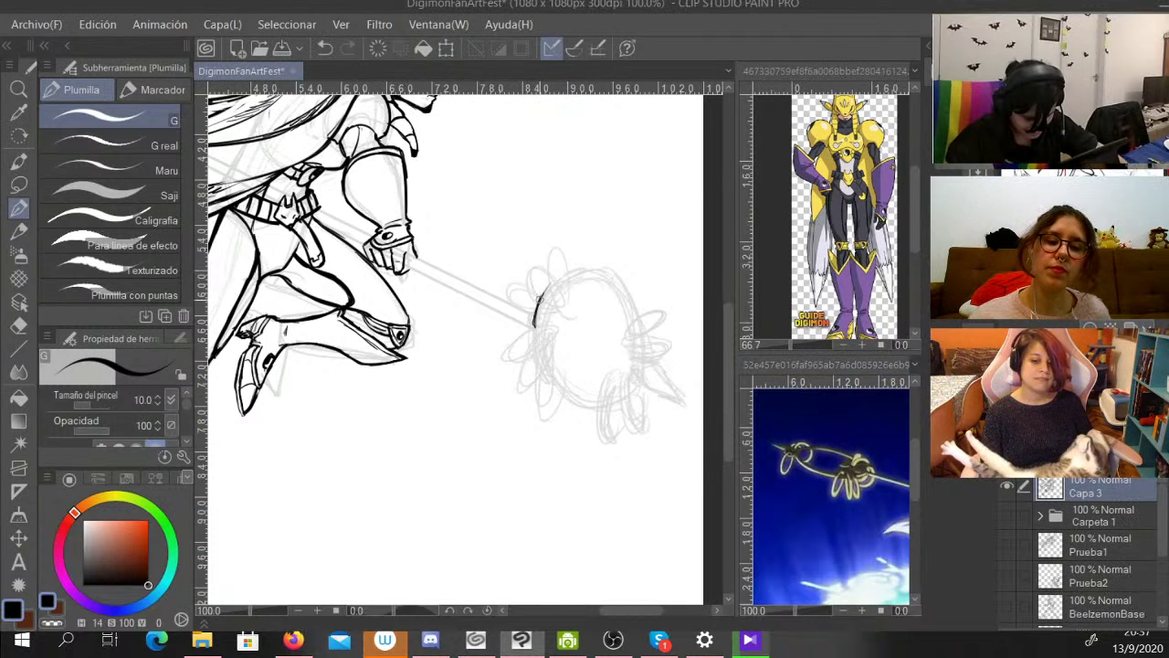
mouse_move(541, 294)
left_mouse_down()
mouse_move(562, 271)
mouse_move(607, 262)
mouse_move(552, 279)
mouse_move(604, 268)
mouse_move(564, 271)
mouse_move(619, 281)
mouse_move(606, 266)
mouse_move(642, 366)
mouse_move(544, 361)
mouse_move(574, 407)
left_mouse_up()
left_click_drag(536, 333, 599, 414)
mouse_move(538, 312)
left_mouse_down()
mouse_move(572, 407)
mouse_move(550, 384)
mouse_move(600, 416)
mouse_move(626, 411)
mouse_move(639, 370)
left_mouse_up()
mouse_move(613, 409)
left_mouse_down()
mouse_move(641, 354)
mouse_move(624, 285)
mouse_move(584, 263)
mouse_move(559, 265)
mouse_move(544, 285)
left_mouse_up()
key("c")
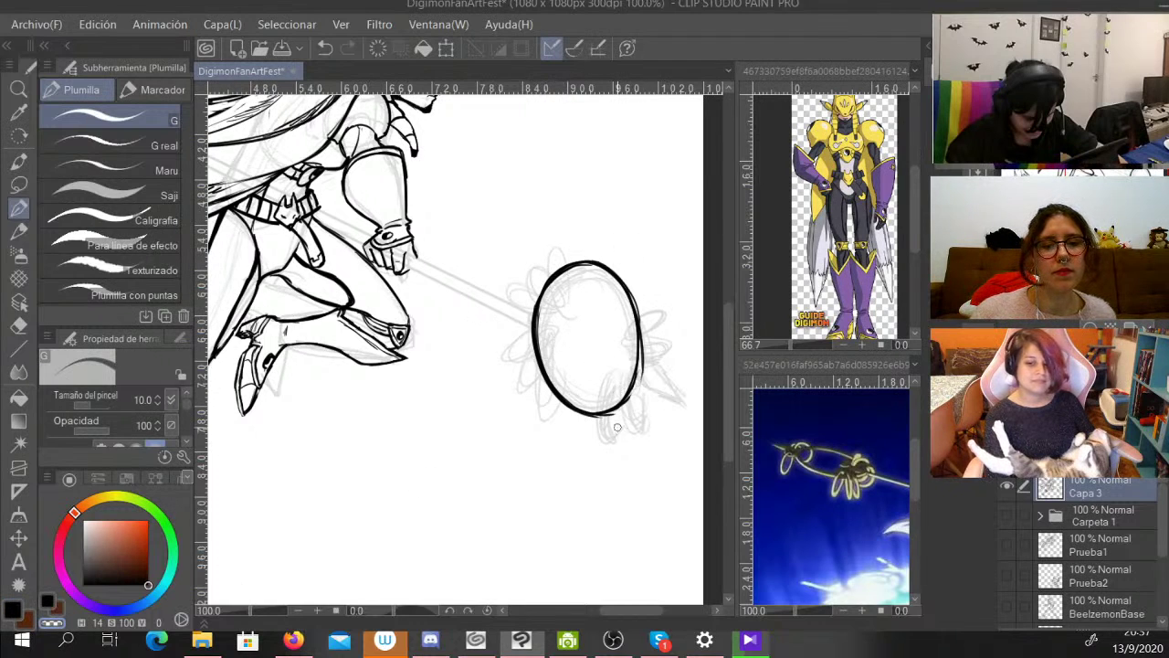
Thin and smooth the outer contour of the staff's large ring by erasing excess ink around its edges with transparent G-pen strokes.
left_click_drag(630, 404, 591, 419)
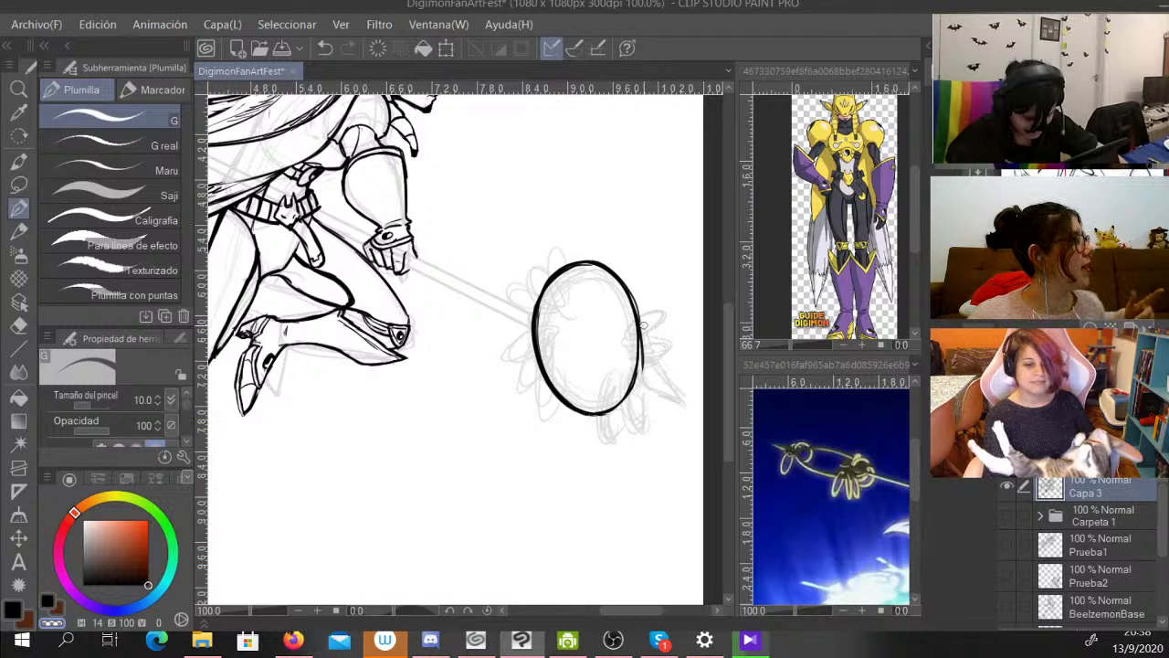
left_click_drag(645, 331, 645, 367)
left_click_drag(633, 284, 644, 334)
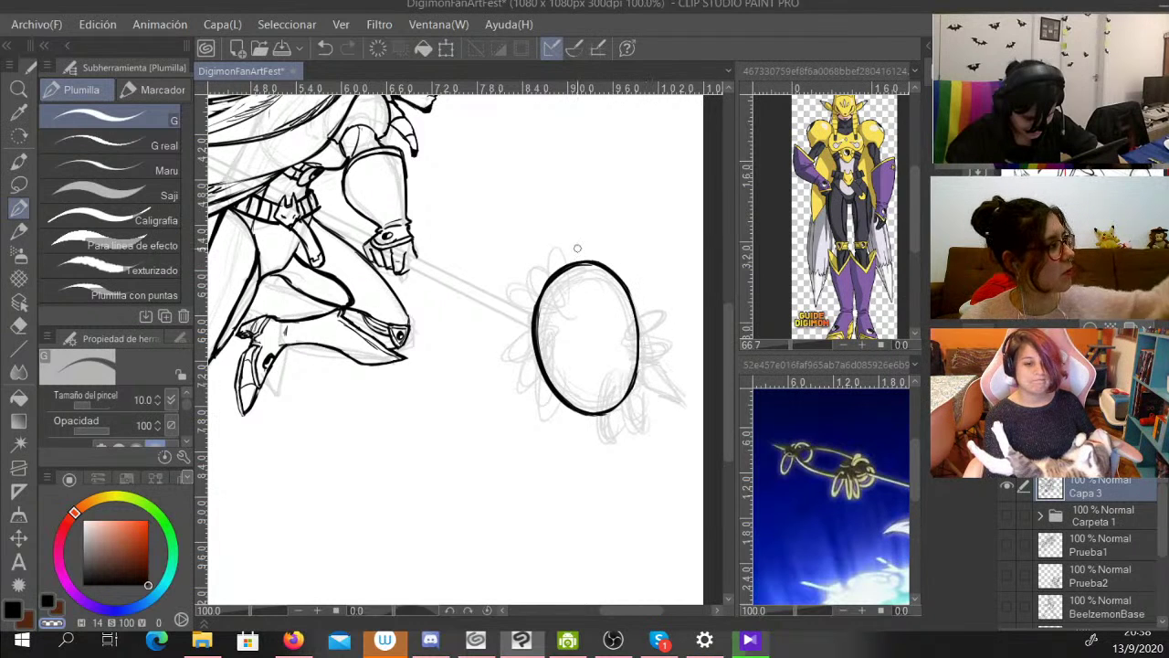
mouse_move(538, 281)
left_mouse_down()
mouse_move(575, 267)
mouse_move(557, 279)
mouse_move(566, 273)
mouse_move(537, 356)
left_mouse_up()
left_click_drag(574, 409, 541, 345)
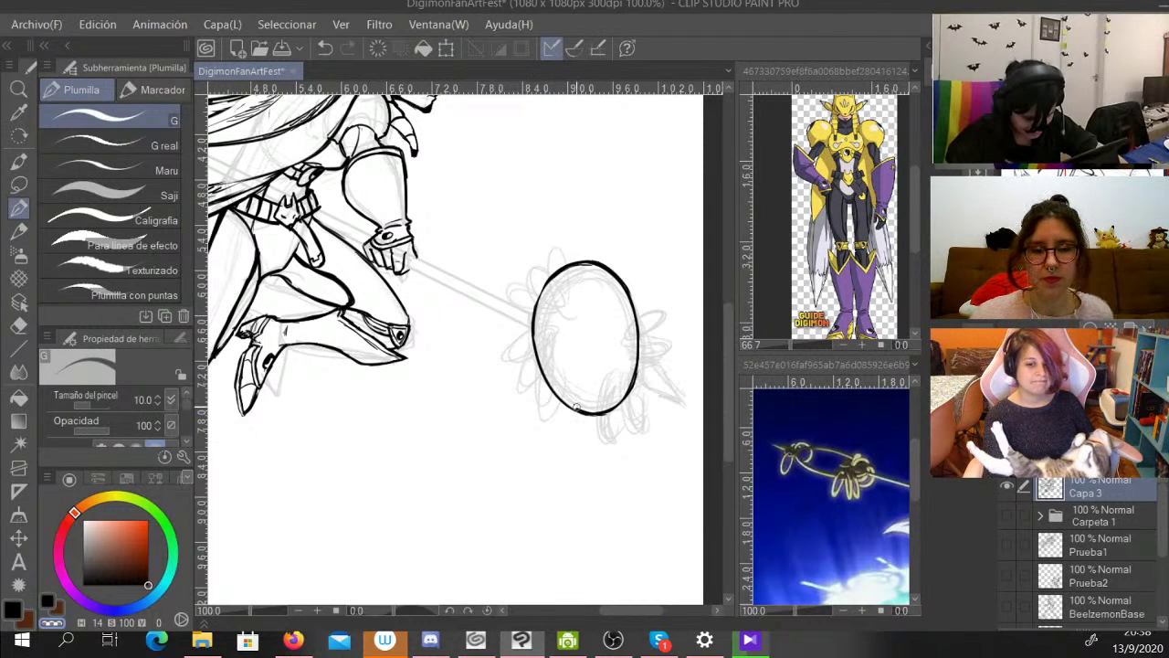
Ink a black inner contour just inside the staff ring's outline, giving the ring a narrow, even band all around.
key("c")
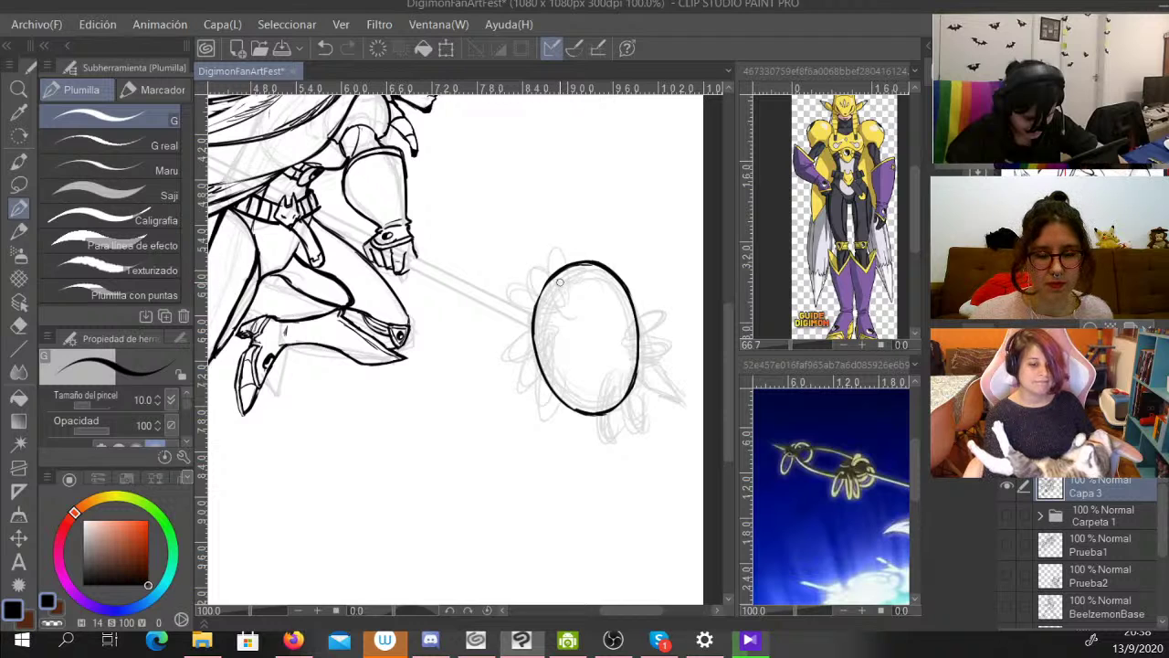
left_click_drag(543, 305, 552, 378)
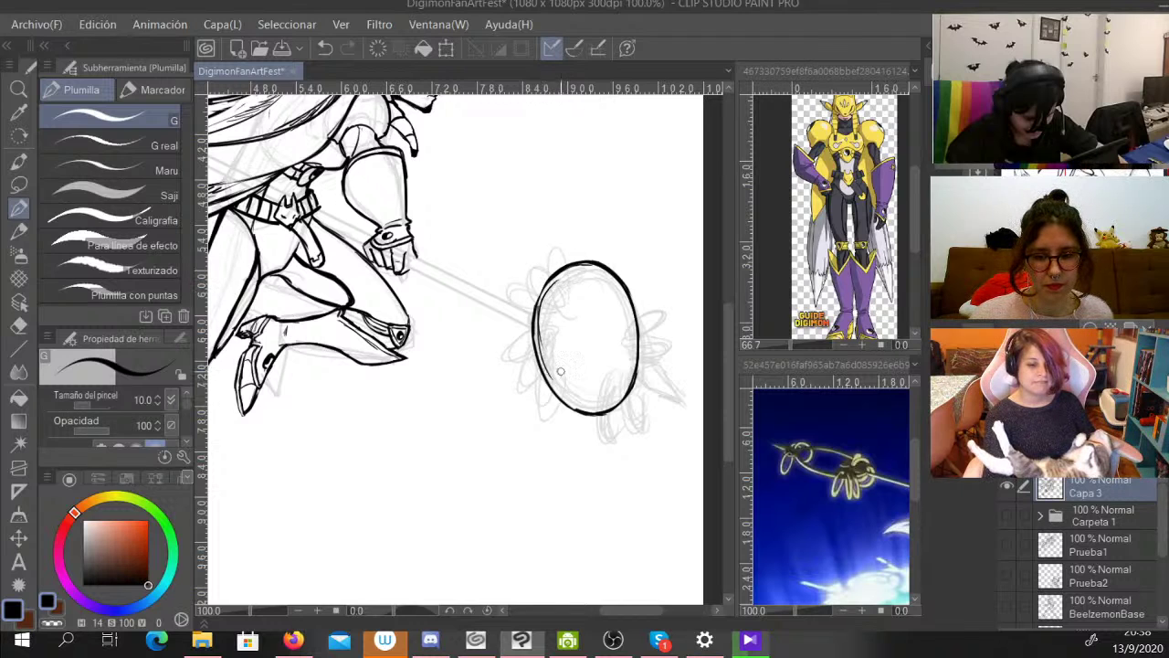
left_click(325, 49)
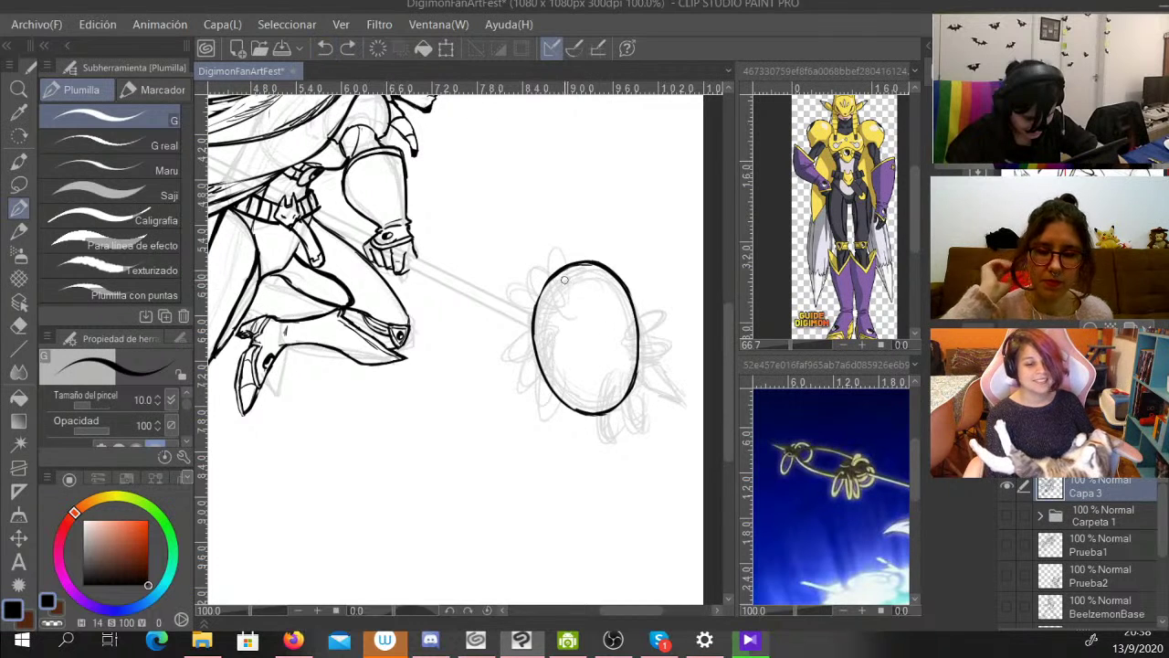
mouse_move(566, 279)
left_mouse_down()
mouse_move(543, 314)
mouse_move(545, 304)
mouse_move(550, 380)
mouse_move(540, 332)
mouse_move(564, 395)
left_mouse_up()
mouse_move(539, 336)
left_mouse_down()
mouse_move(584, 407)
mouse_move(606, 406)
left_mouse_up()
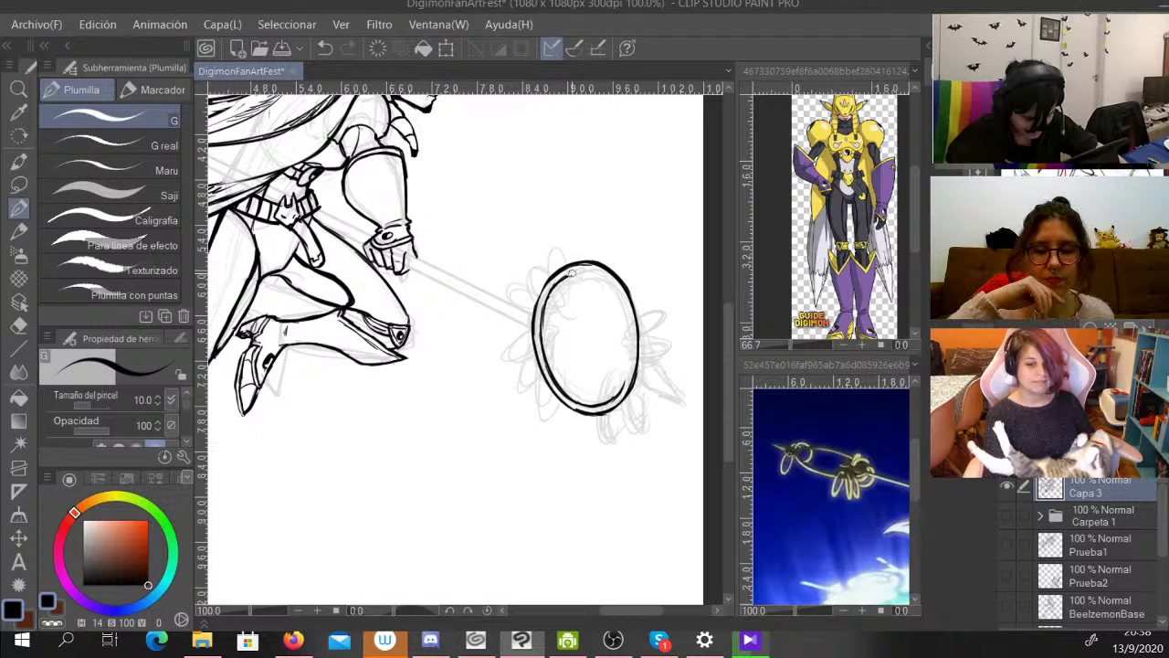
mouse_move(572, 273)
left_mouse_down()
mouse_move(592, 273)
mouse_move(629, 335)
mouse_move(627, 322)
mouse_move(625, 387)
left_mouse_up()
left_click_drag(630, 335, 610, 399)
left_click(52, 622)
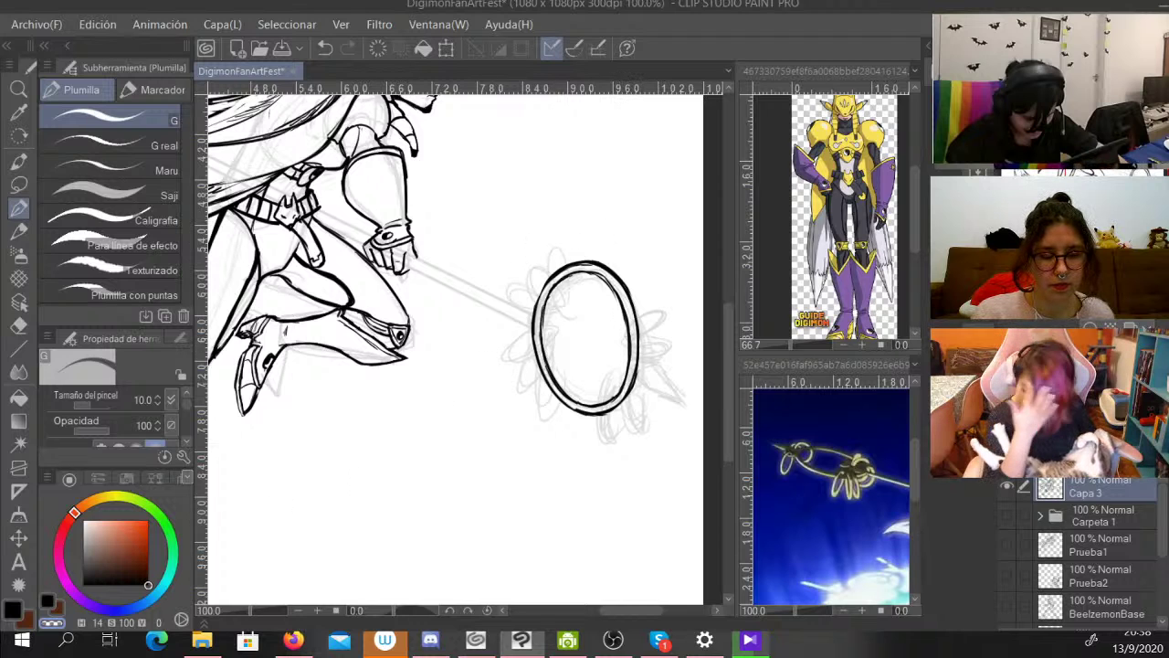
Draw a small oval where the shaft meets the ring's left edge and erase the ring lines inside it.
left_click(47, 600)
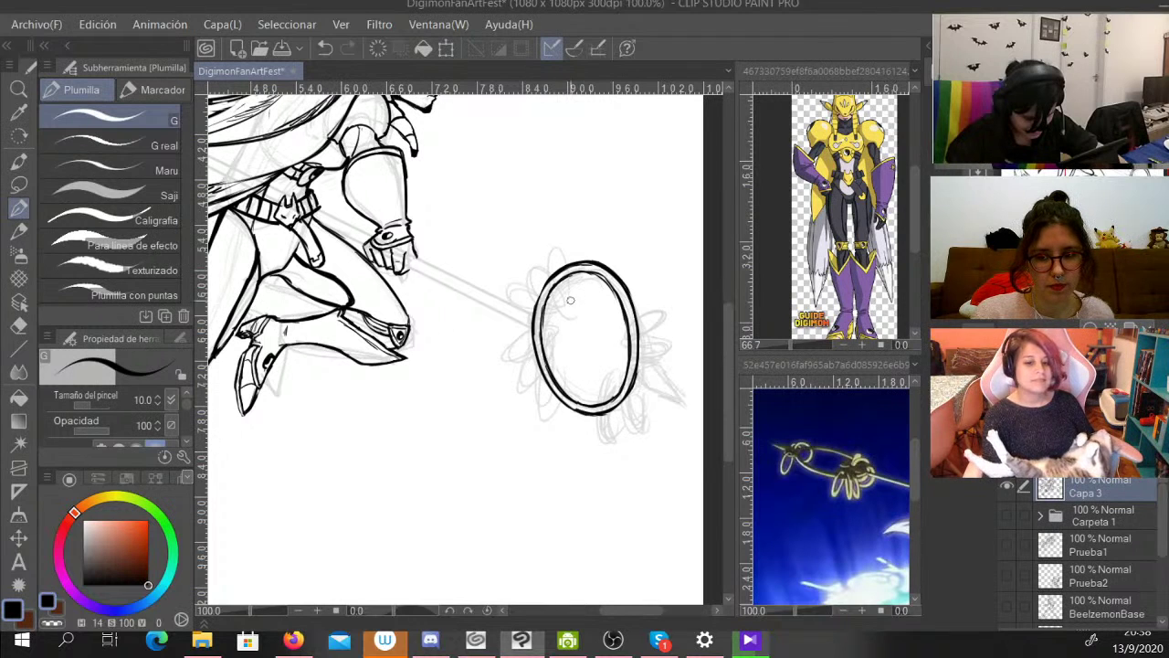
mouse_move(526, 313)
left_mouse_down()
mouse_move(543, 334)
mouse_move(526, 325)
mouse_move(532, 336)
left_mouse_up()
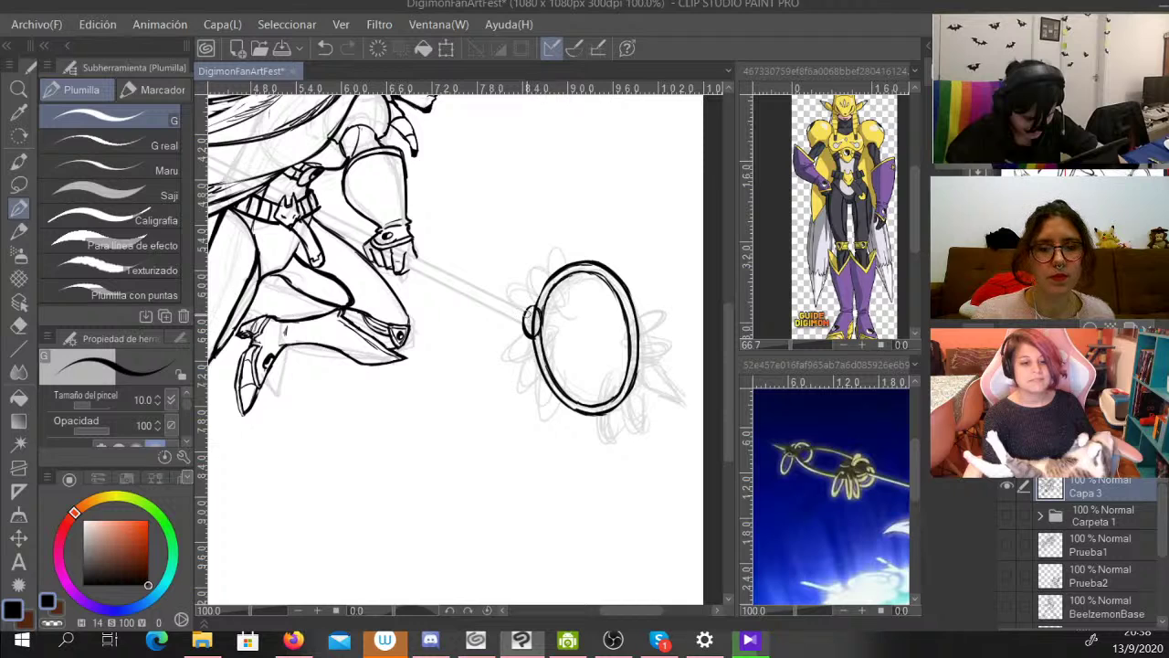
key("x")
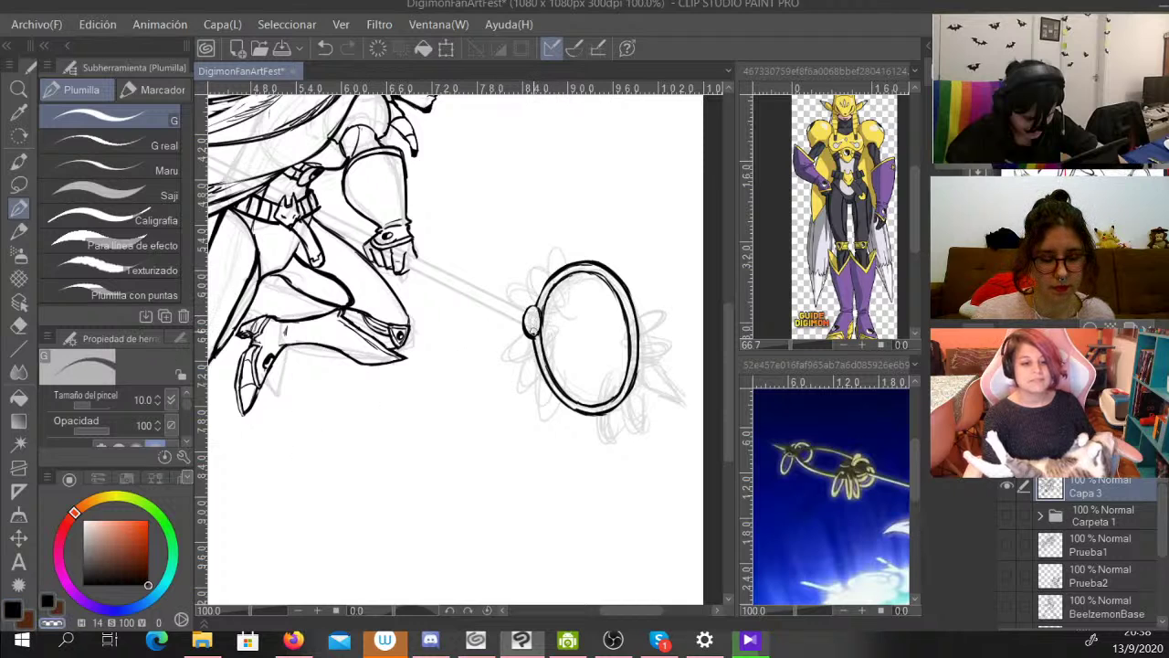
key("x")
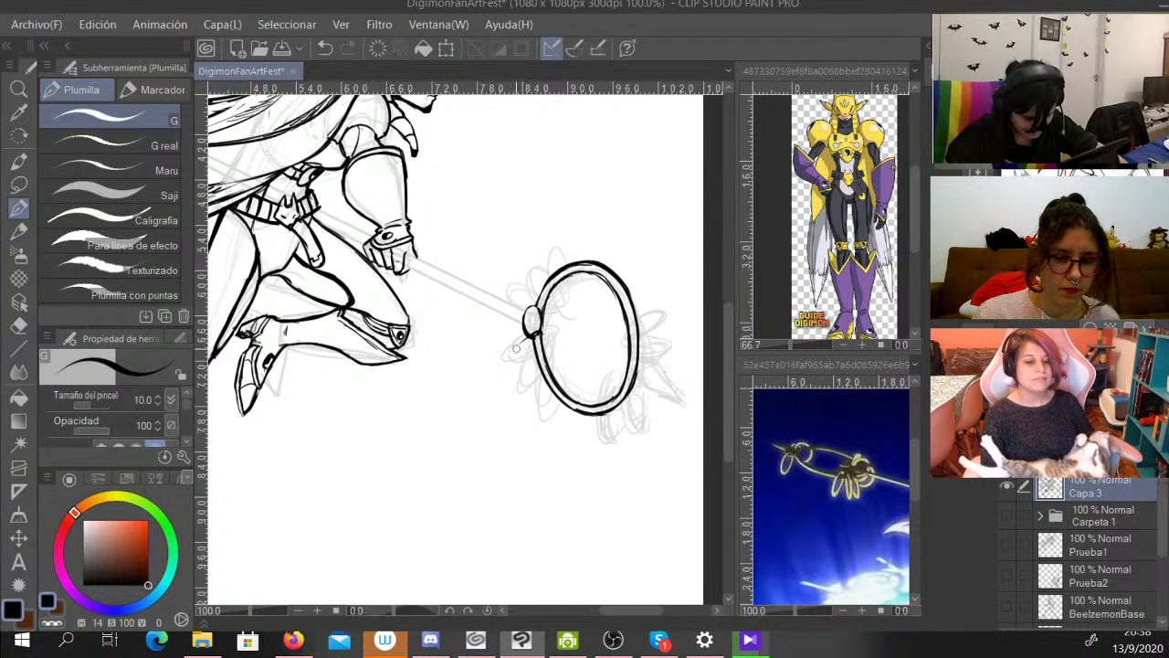
Ink the first narrow looped petals fanning down from the small oval and erase their overlapping lines.
mouse_move(527, 338)
left_mouse_down()
mouse_move(509, 374)
mouse_move(519, 374)
mouse_move(520, 393)
left_mouse_up()
mouse_move(538, 345)
left_mouse_down()
mouse_move(524, 390)
mouse_move(538, 371)
left_mouse_up()
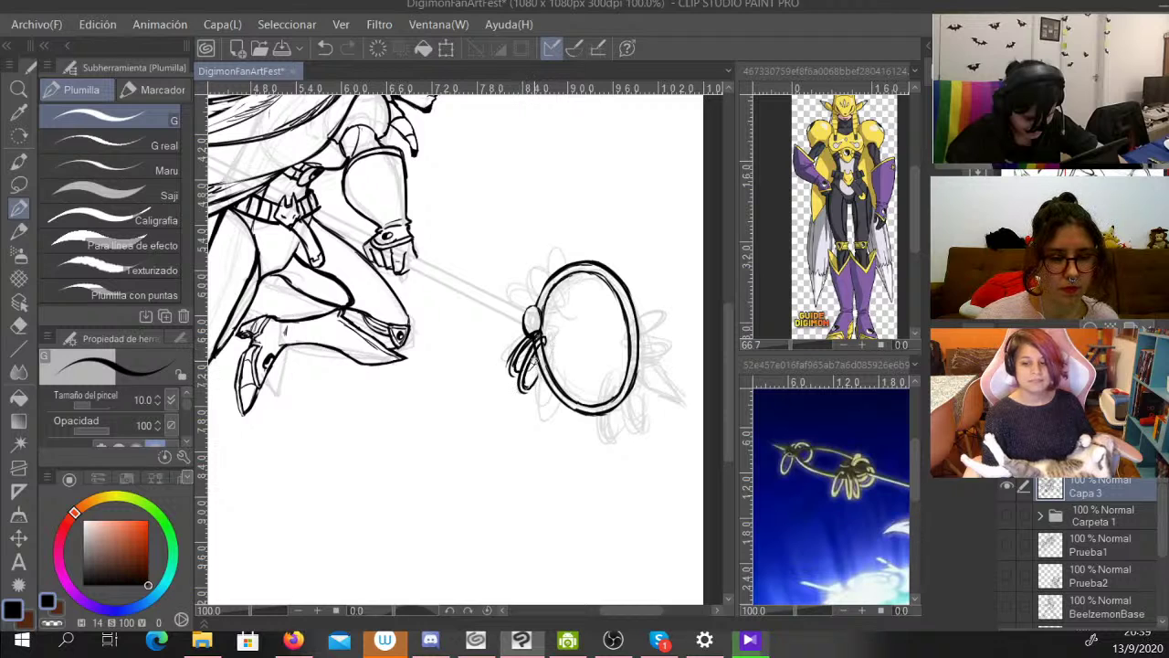
mouse_move(513, 372)
left_mouse_down()
mouse_move(539, 334)
mouse_move(507, 362)
mouse_move(533, 348)
mouse_move(524, 387)
mouse_move(533, 362)
left_mouse_up()
key("x")
left_click(48, 601)
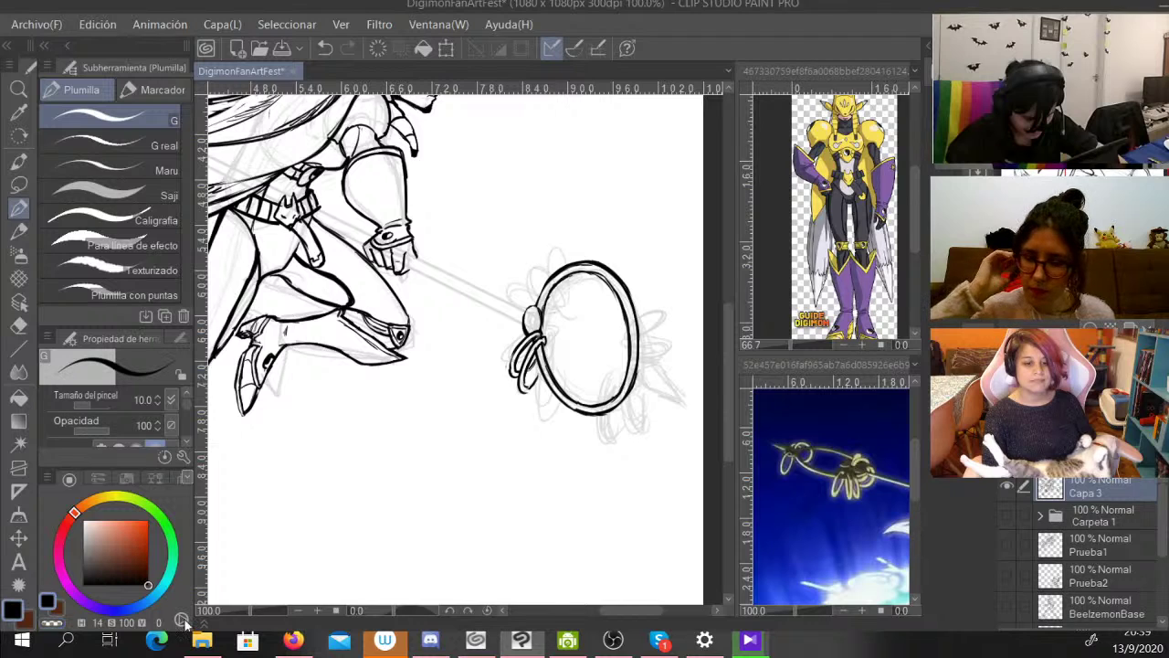
Add another long petal to the lower cluster beside the ring and erase the lines crossing inside it.
mouse_move(543, 342)
left_mouse_down()
mouse_move(535, 391)
mouse_move(549, 401)
left_mouse_up()
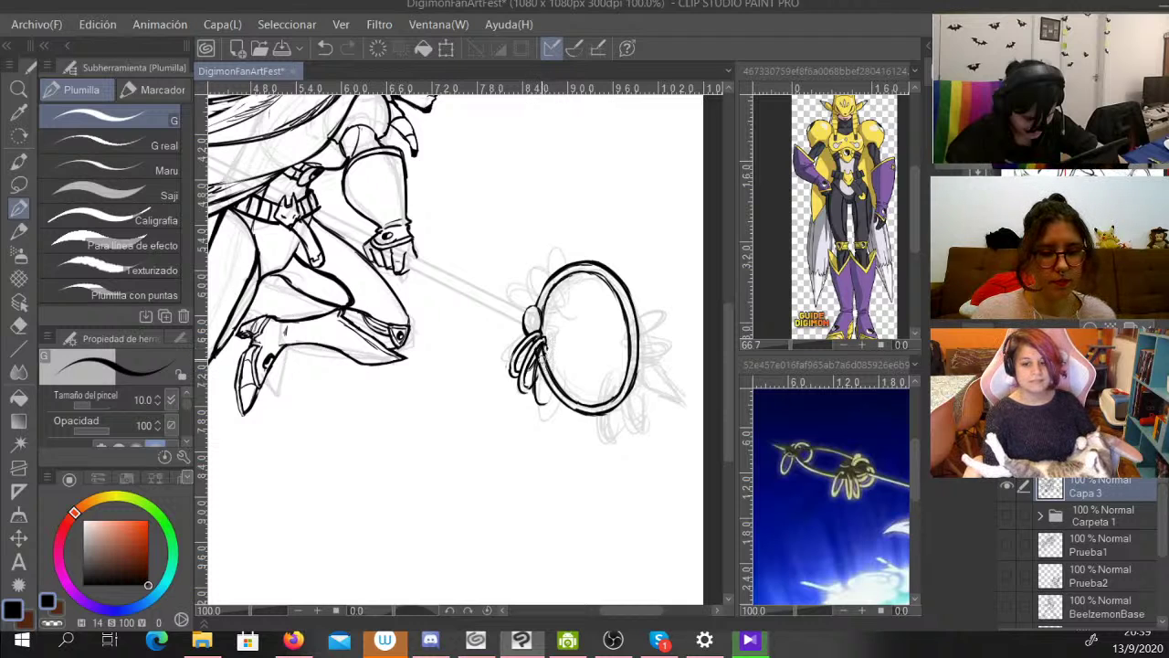
mouse_move(543, 357)
left_mouse_down()
mouse_move(546, 402)
mouse_move(530, 393)
left_mouse_up()
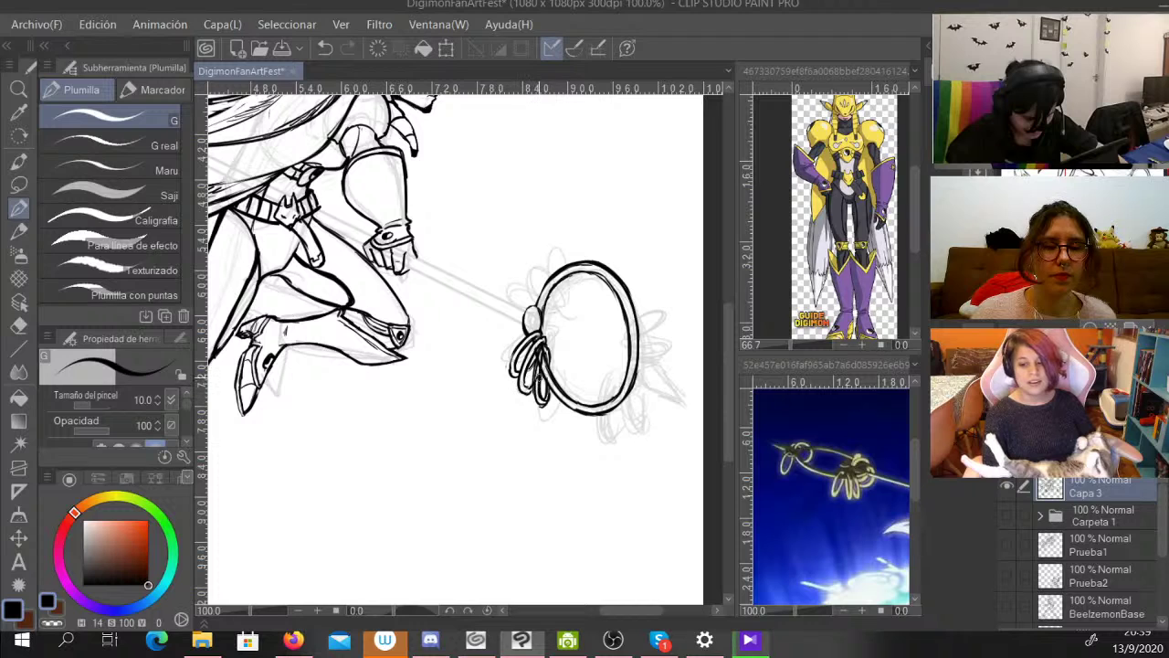
key("c")
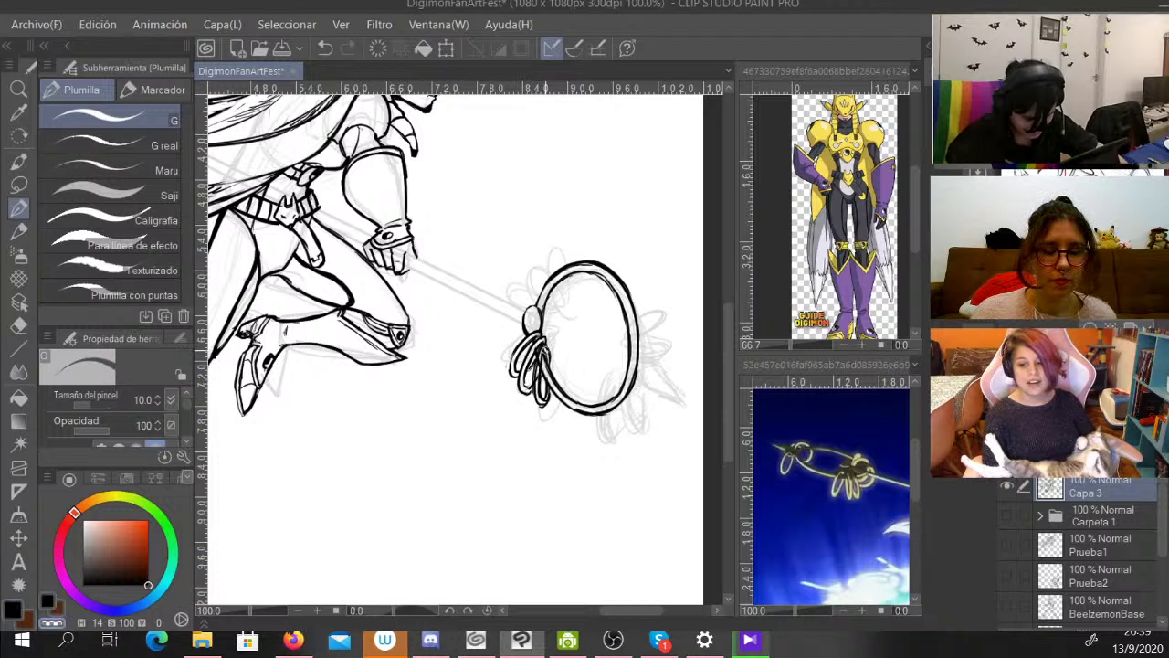
left_click_drag(541, 356, 540, 397)
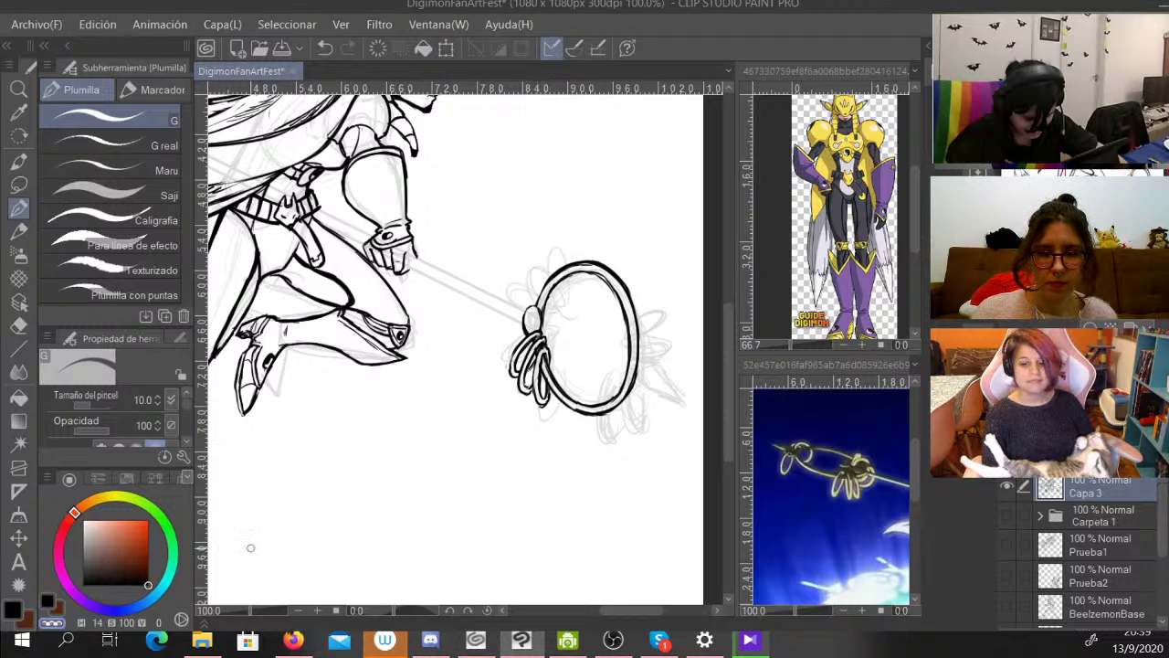
key("c")
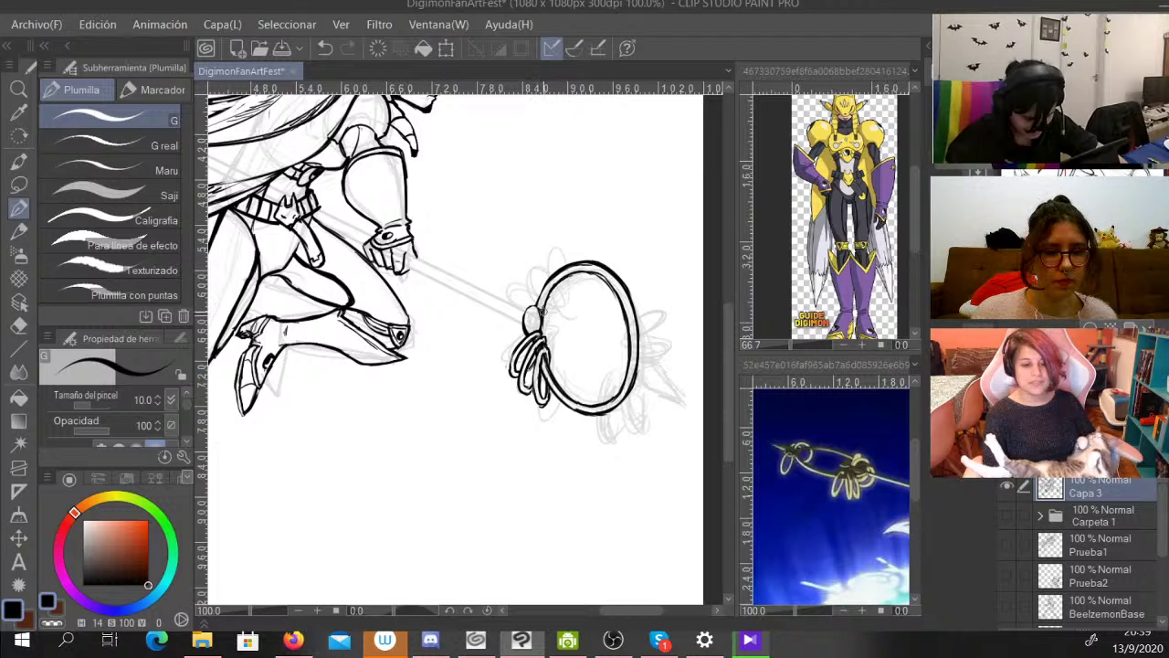
left_click_drag(543, 313, 524, 278)
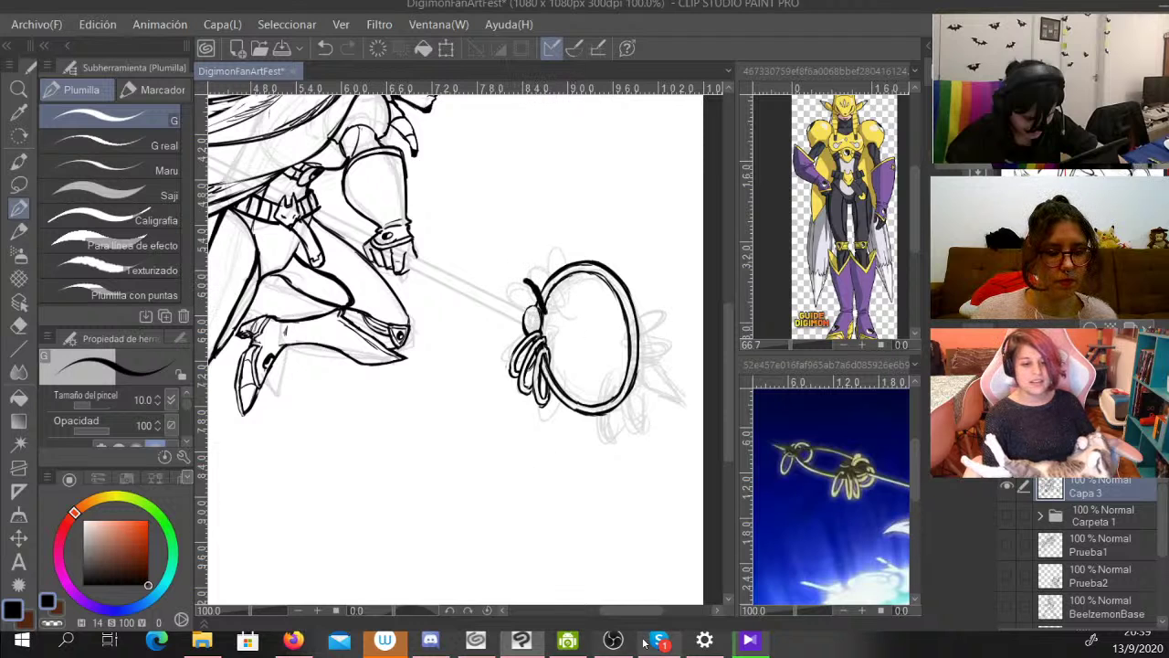
left_click(522, 642)
left_click(521, 643)
left_click_drag(534, 218, 532, 231)
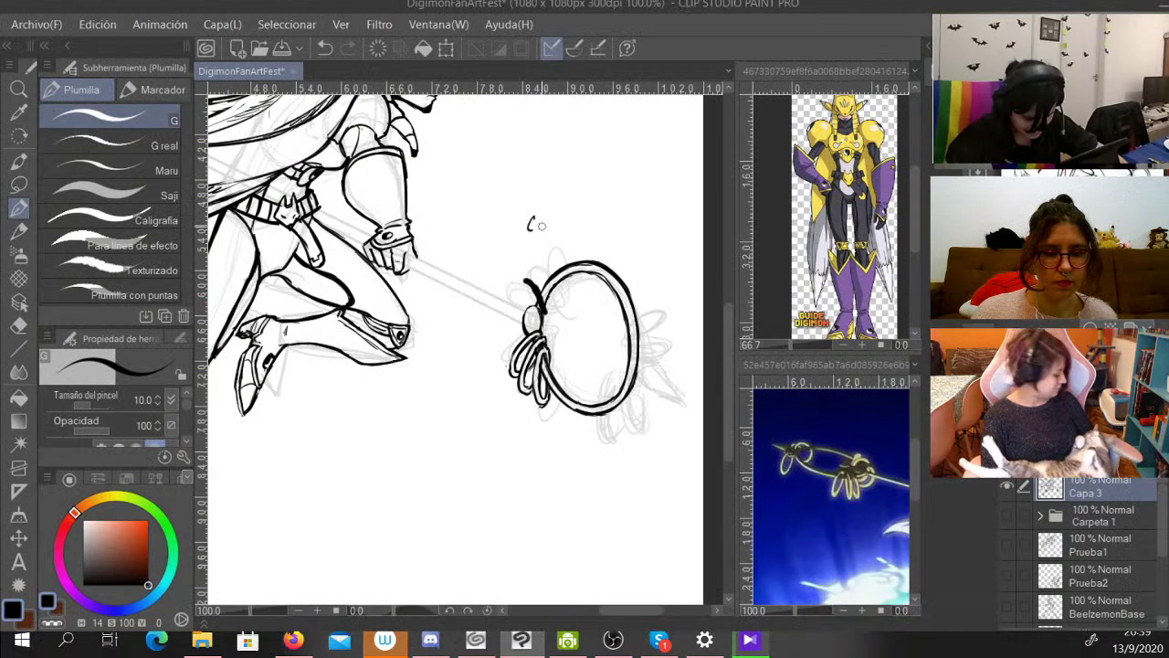
left_click(324, 48)
left_click(324, 48)
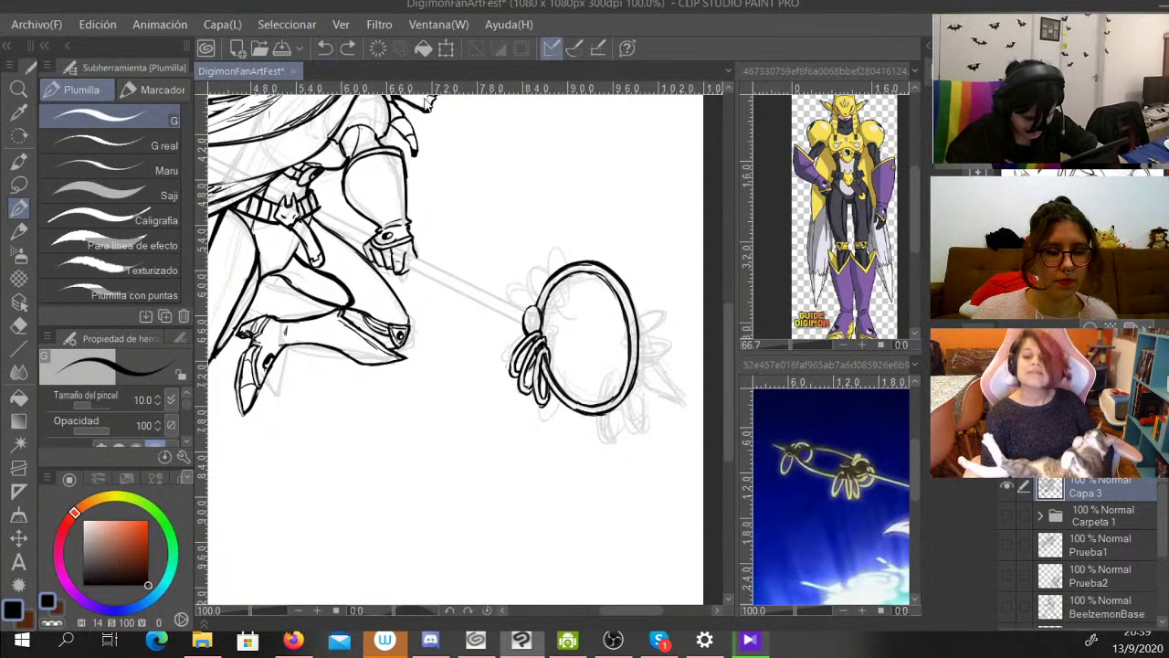
Ink a fan of looped petals rising above the small oval, following the sketch, and clean the ring lines crossing them.
mouse_move(545, 311)
left_mouse_down()
mouse_move(516, 282)
mouse_move(514, 295)
mouse_move(515, 284)
mouse_move(545, 319)
left_mouse_up()
mouse_move(516, 282)
left_mouse_down()
mouse_move(523, 299)
mouse_move(513, 278)
left_mouse_up()
left_click_drag(549, 313, 542, 274)
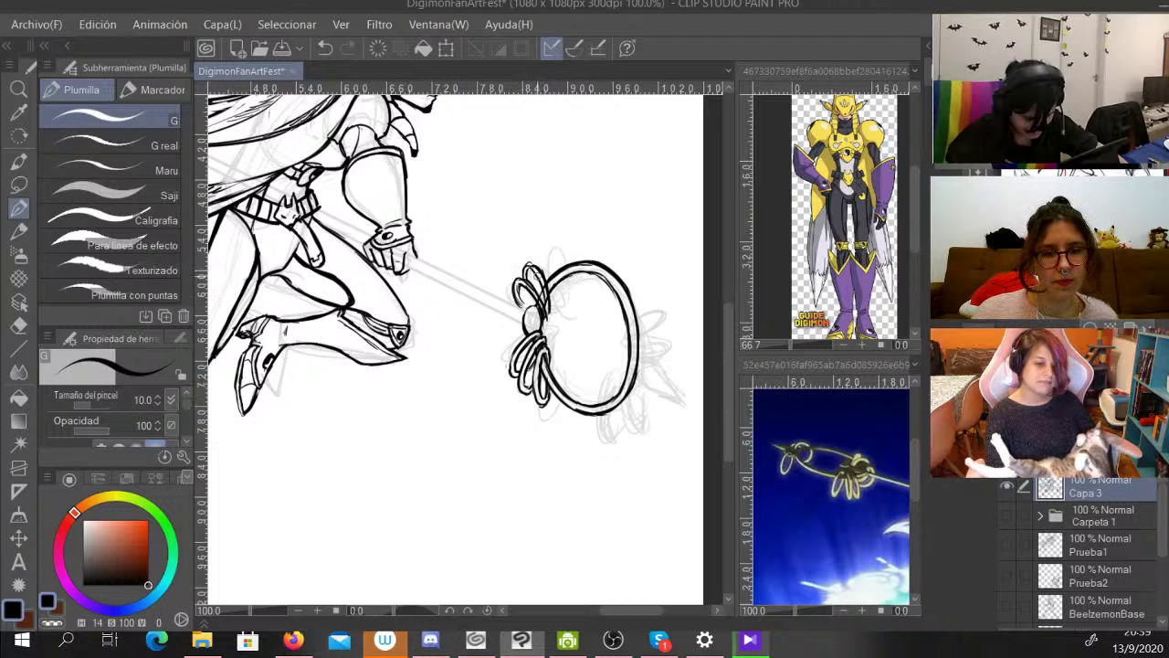
left_click_drag(538, 258, 550, 263)
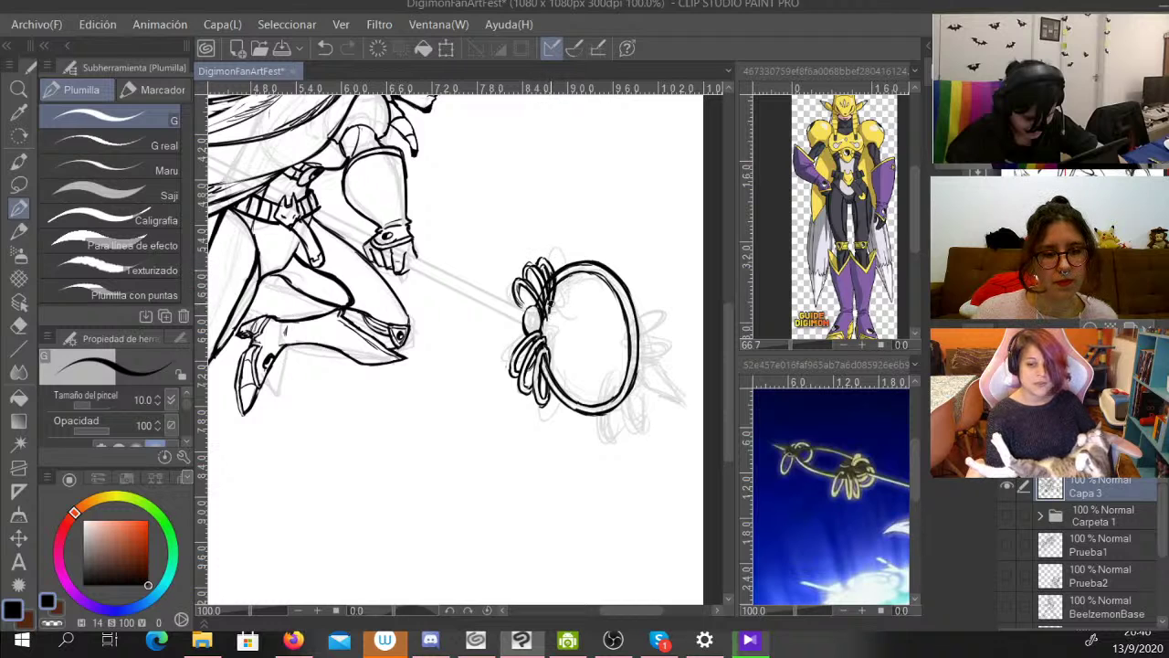
left_click_drag(550, 304, 534, 328)
left_click(53, 622)
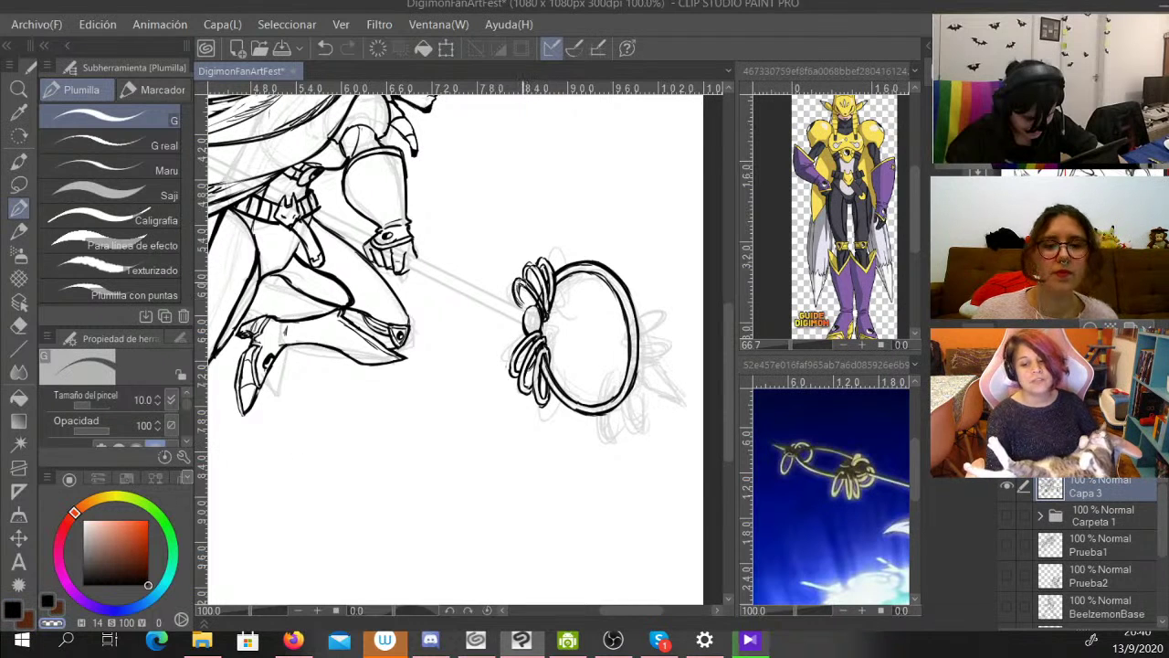
left_click(12, 610)
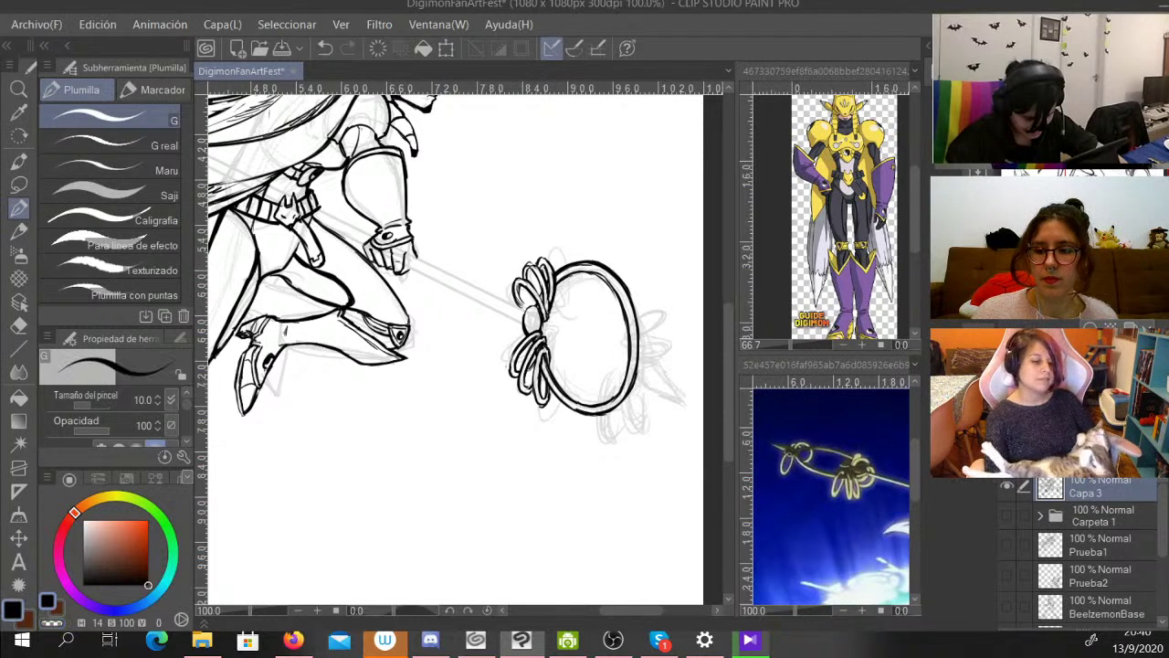
mouse_move(548, 294)
left_mouse_down()
mouse_move(544, 316)
mouse_move(518, 287)
mouse_move(521, 298)
mouse_move(528, 282)
mouse_move(535, 303)
left_mouse_up()
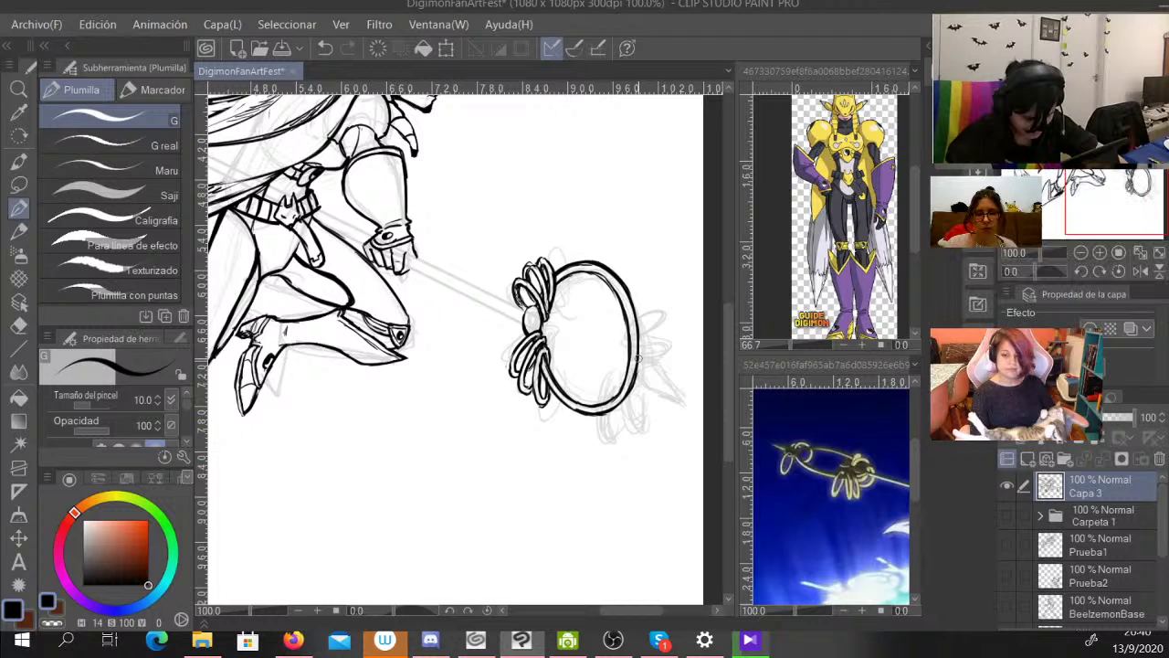
Draw a small circle with a small oval below it on the ring's right edge and erase the ring lines inside them.
mouse_move(636, 335)
left_mouse_down()
mouse_move(649, 329)
mouse_move(642, 351)
mouse_move(636, 327)
mouse_move(650, 327)
mouse_move(643, 383)
left_mouse_up()
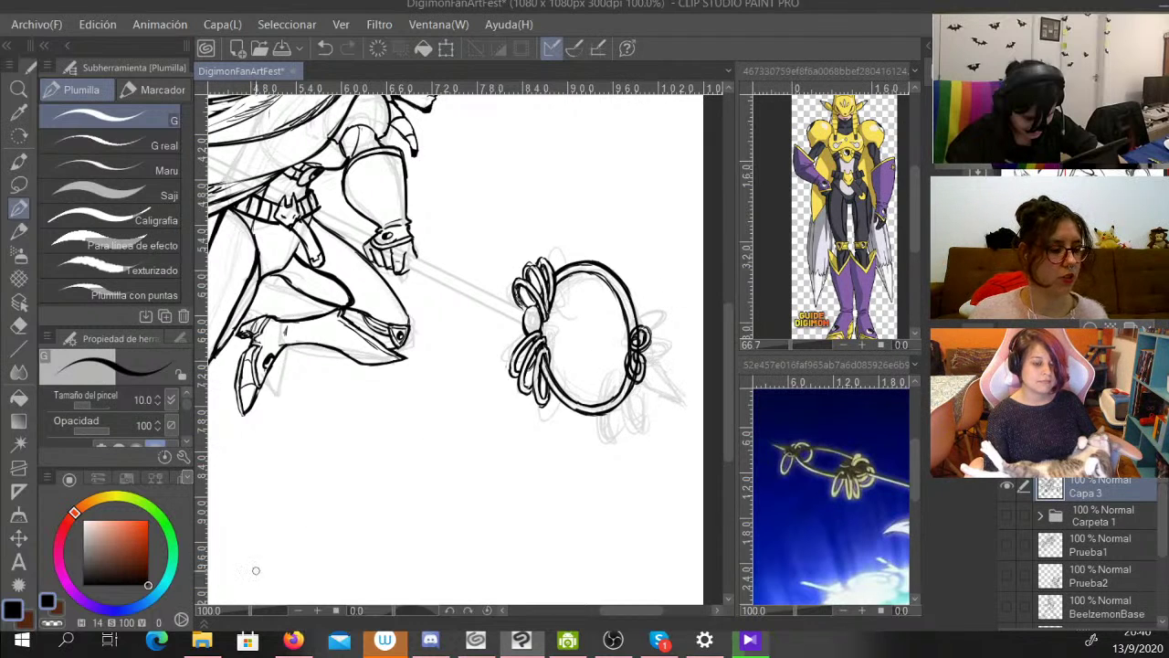
left_click(52, 622)
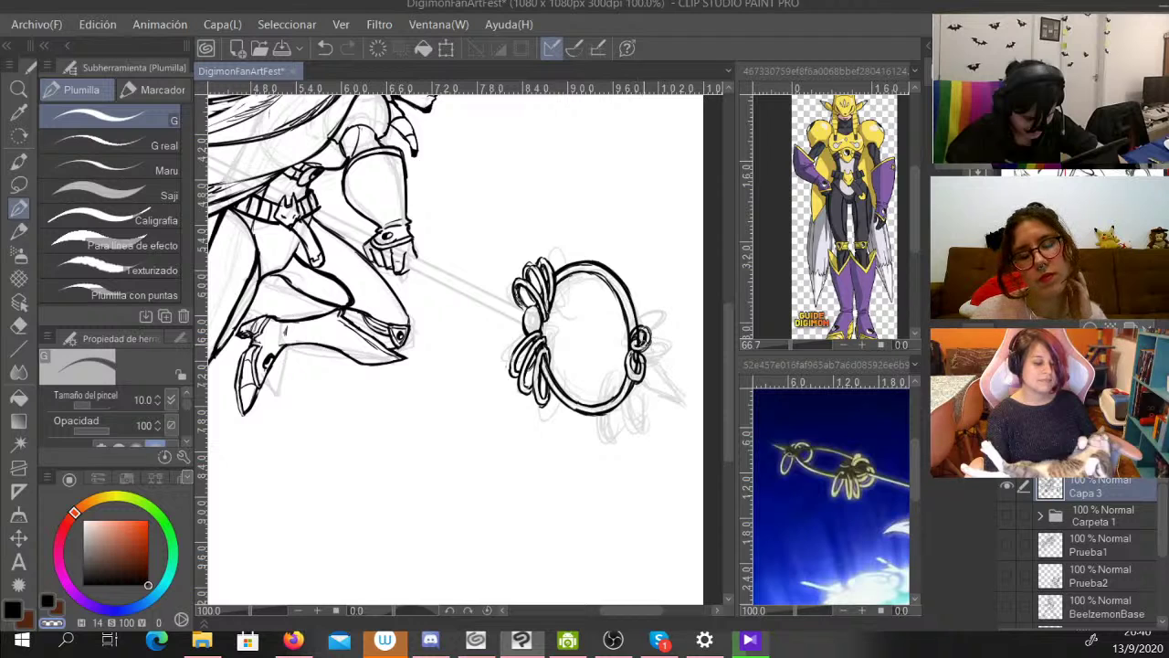
left_click_drag(642, 347, 637, 330)
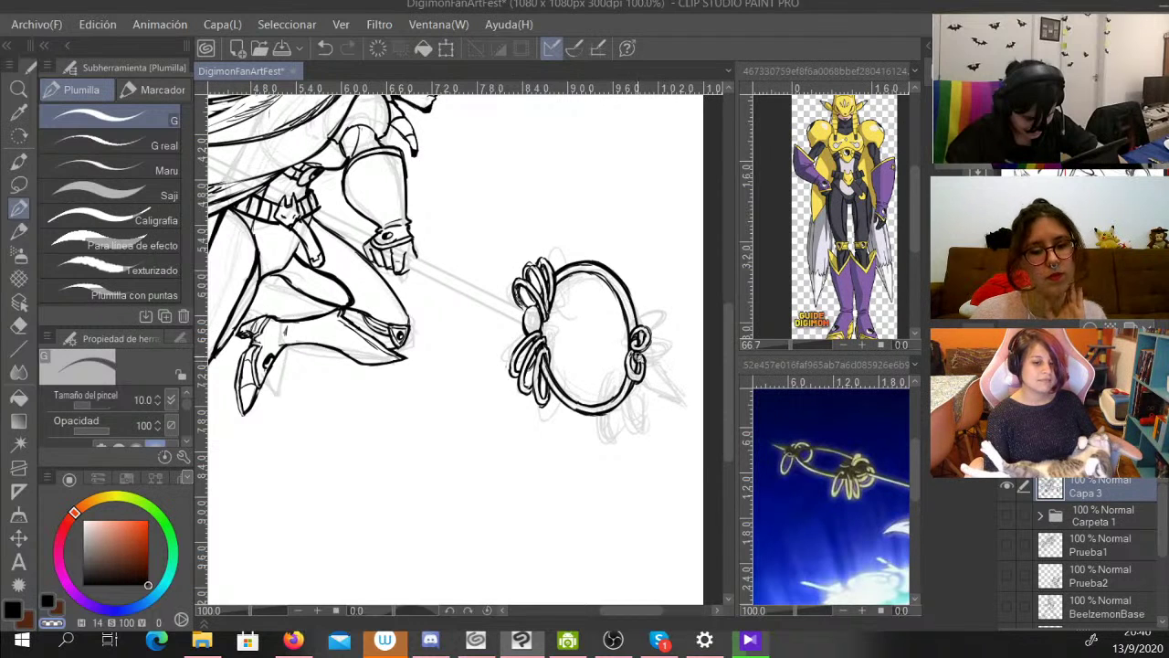
key("c")
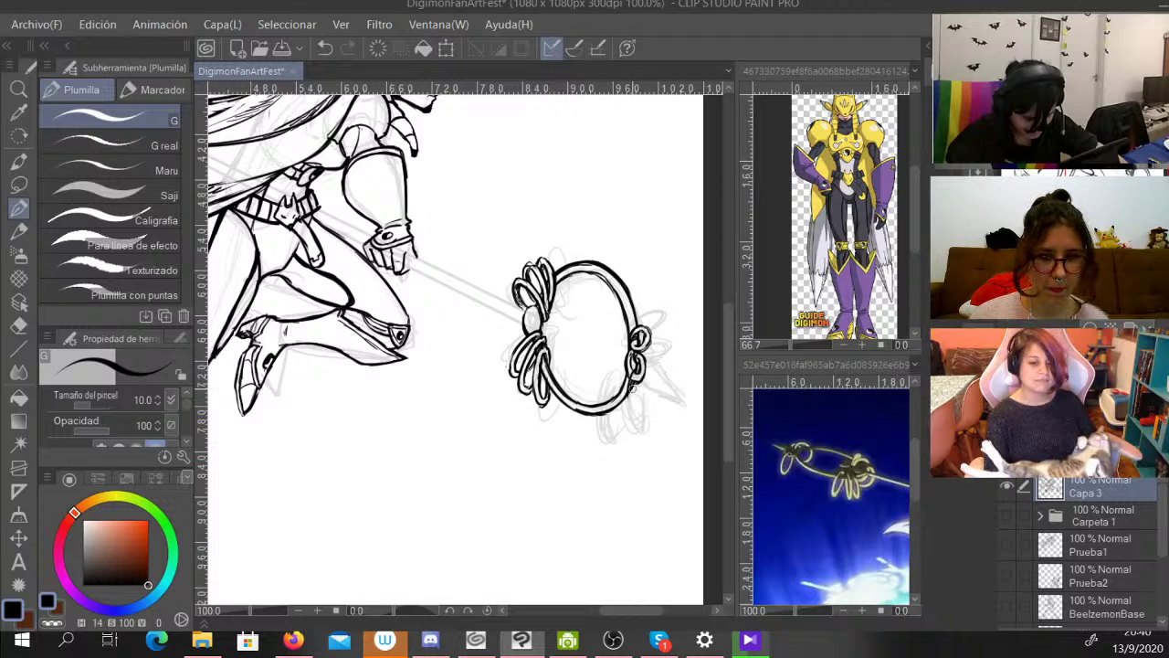
Ink two narrow petals hanging below the small shapes on the ring's right edge and clean up their overlapping lines.
left_click_drag(629, 394, 637, 419)
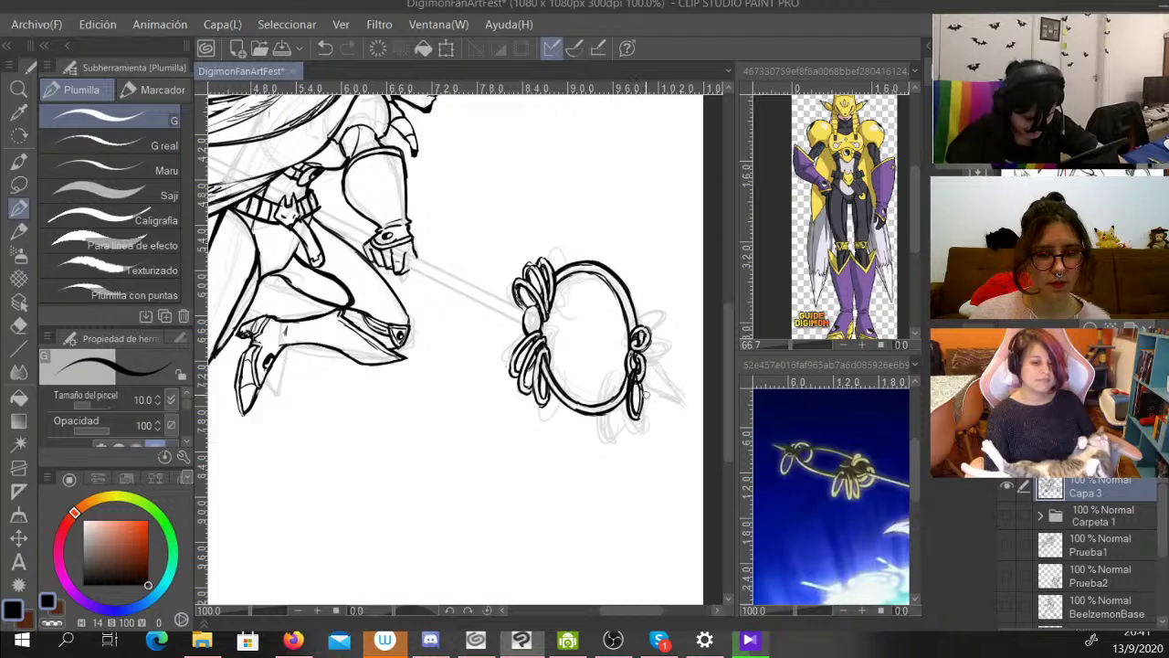
left_click_drag(642, 374, 654, 401)
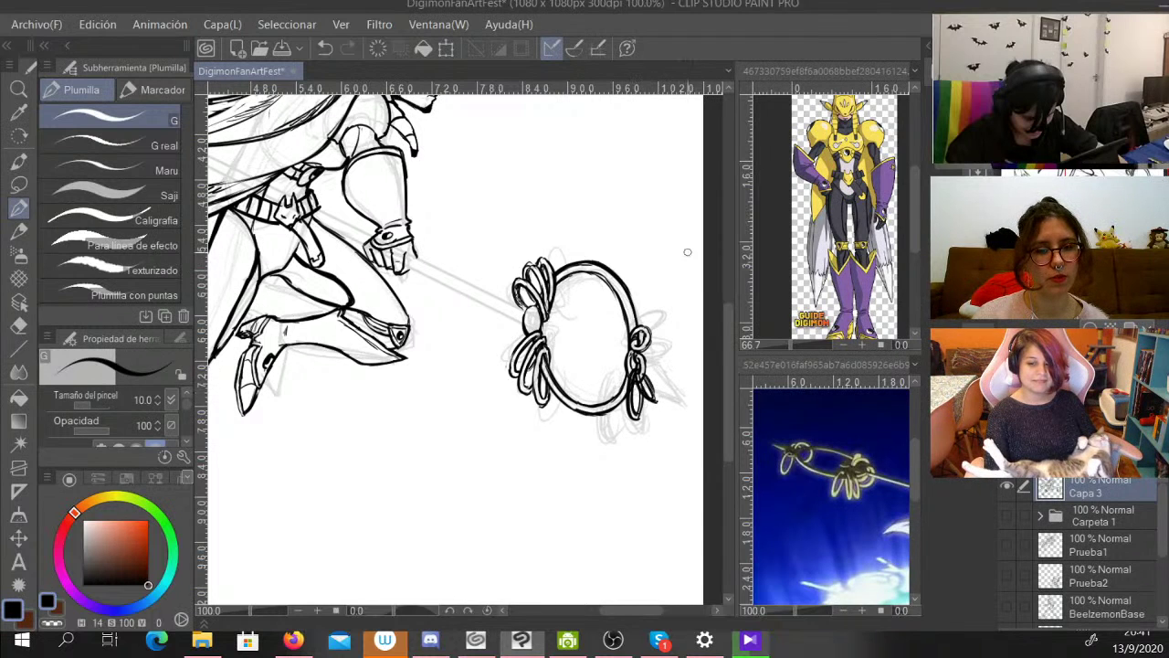
key("c")
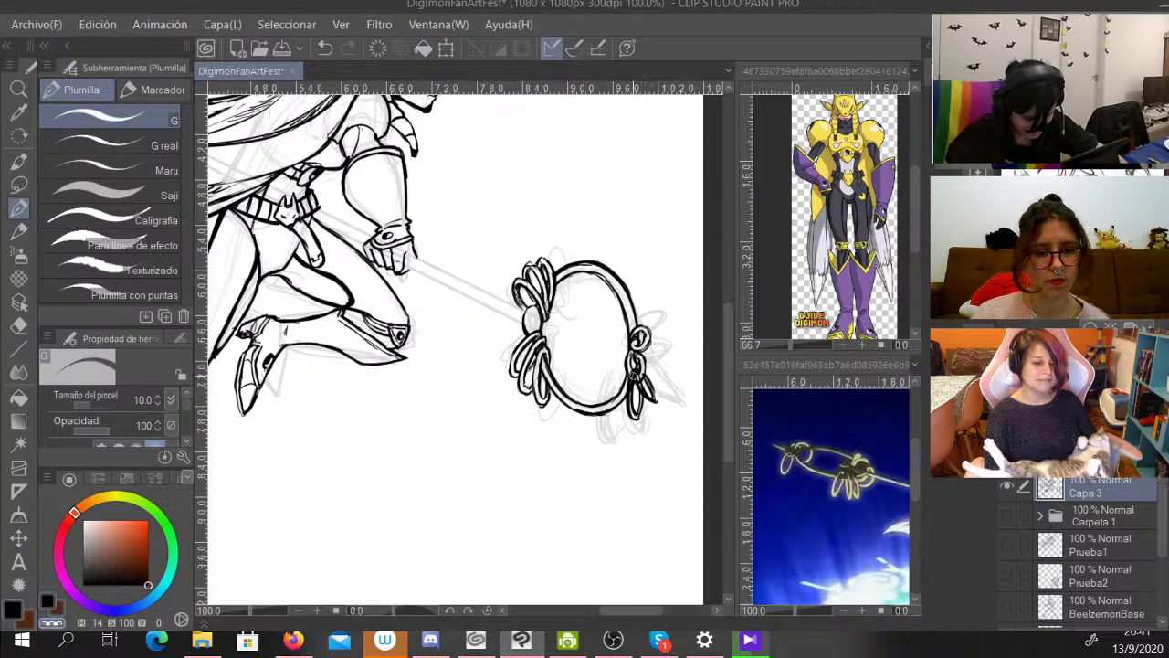
mouse_move(636, 368)
left_mouse_down()
mouse_move(632, 411)
mouse_move(637, 376)
mouse_move(649, 398)
left_mouse_up()
key("c")
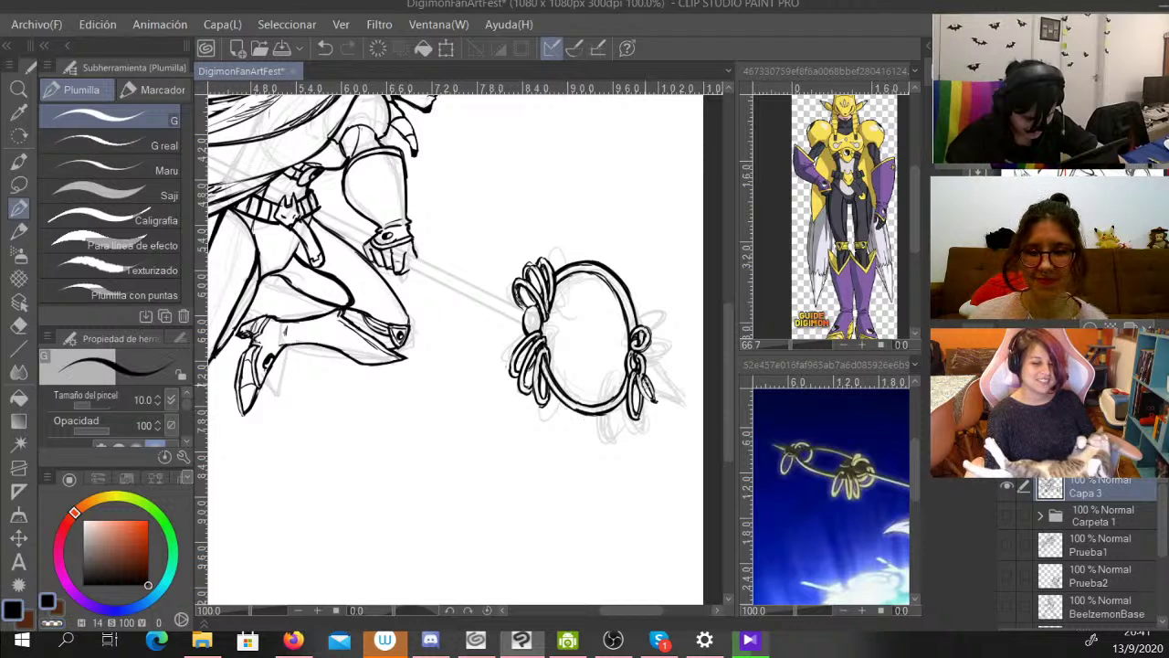
Ink another hanging petal and a pair of looped petals above the small circle on the ring's right edge, cleaning their overlaps.
left_click_drag(641, 371, 652, 400)
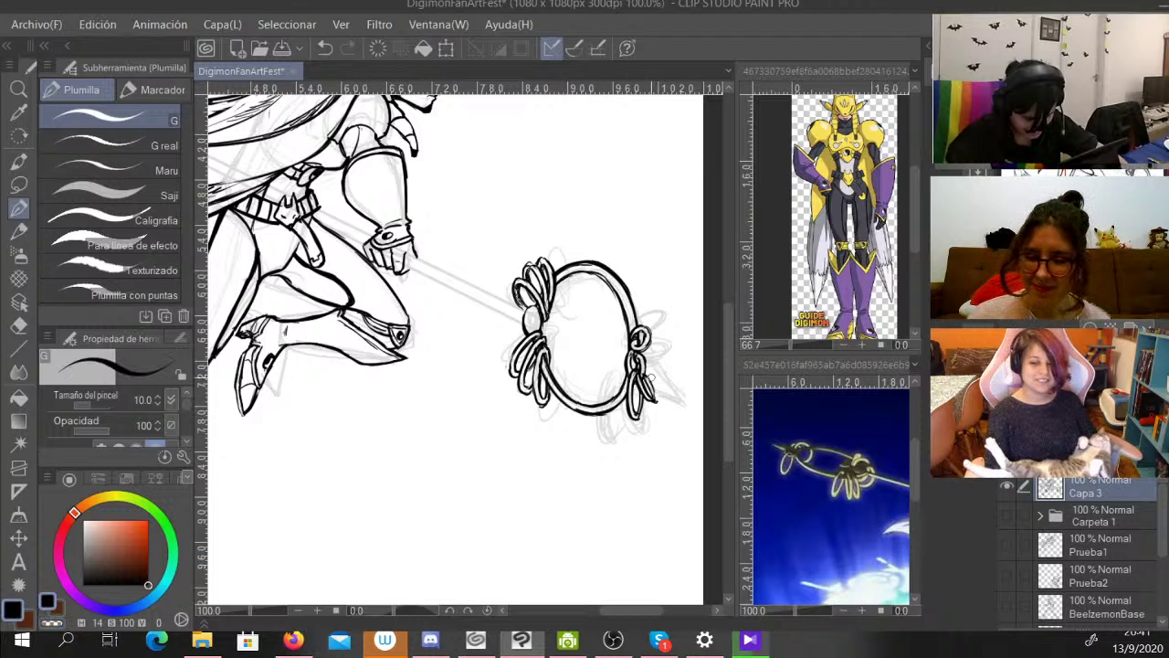
mouse_move(637, 334)
left_mouse_down()
mouse_move(646, 305)
mouse_move(655, 327)
mouse_move(634, 336)
mouse_move(649, 307)
mouse_move(651, 323)
mouse_move(646, 314)
mouse_move(665, 311)
mouse_move(645, 340)
mouse_move(644, 307)
mouse_move(637, 330)
mouse_move(642, 315)
mouse_move(657, 318)
mouse_move(644, 336)
left_mouse_up()
key("c")
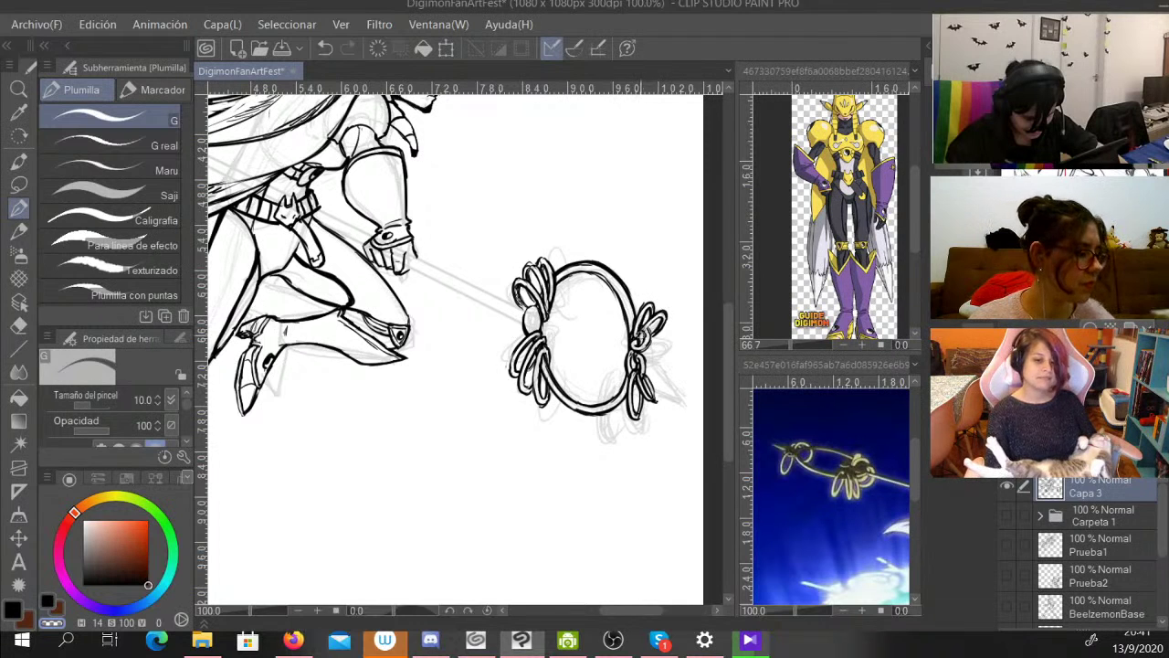
key("c")
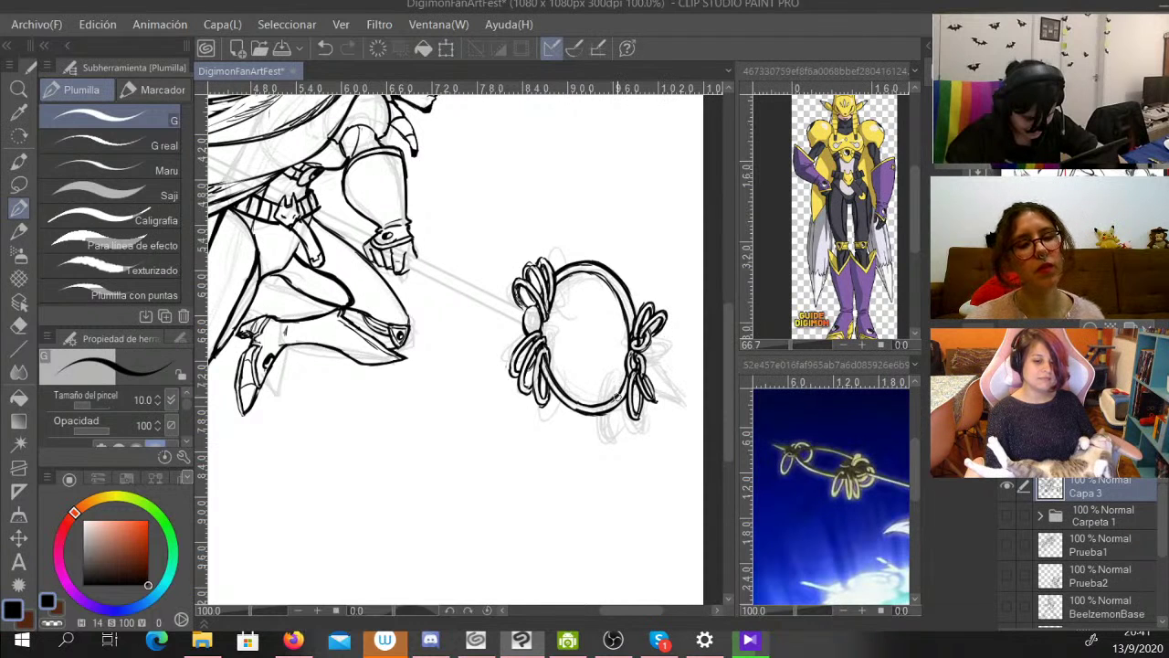
Ink a pointed spike projecting outward from the ring's right-edge ornament, with a center line, and clean up the overlapping lines.
left_click_drag(617, 397, 508, 379)
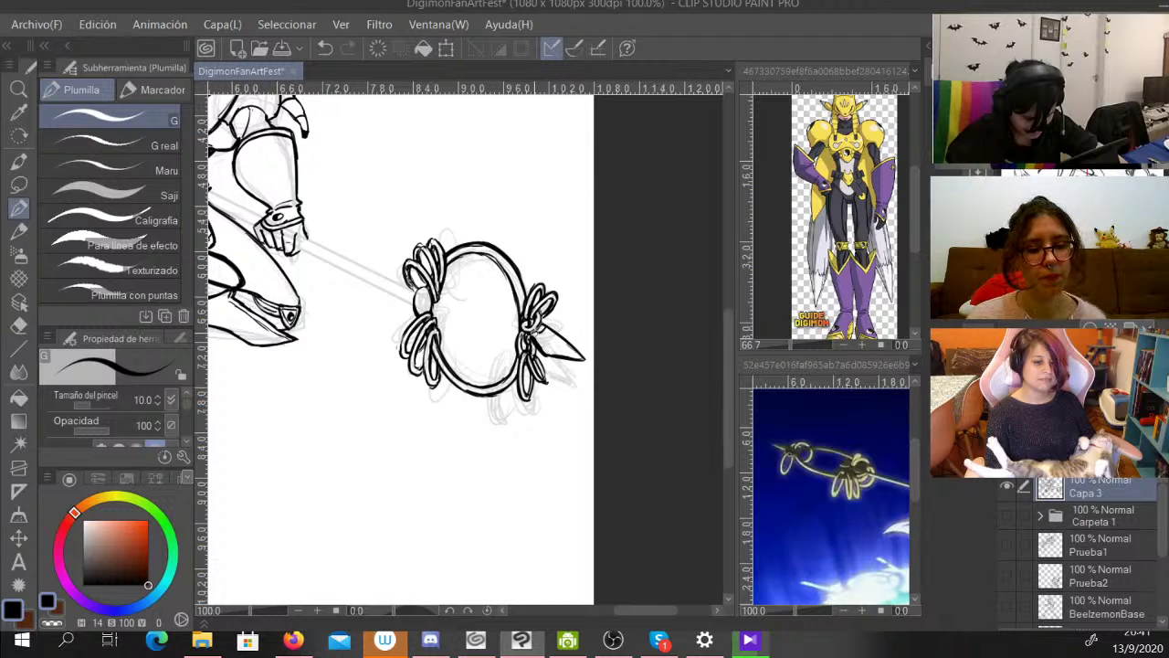
key("c")
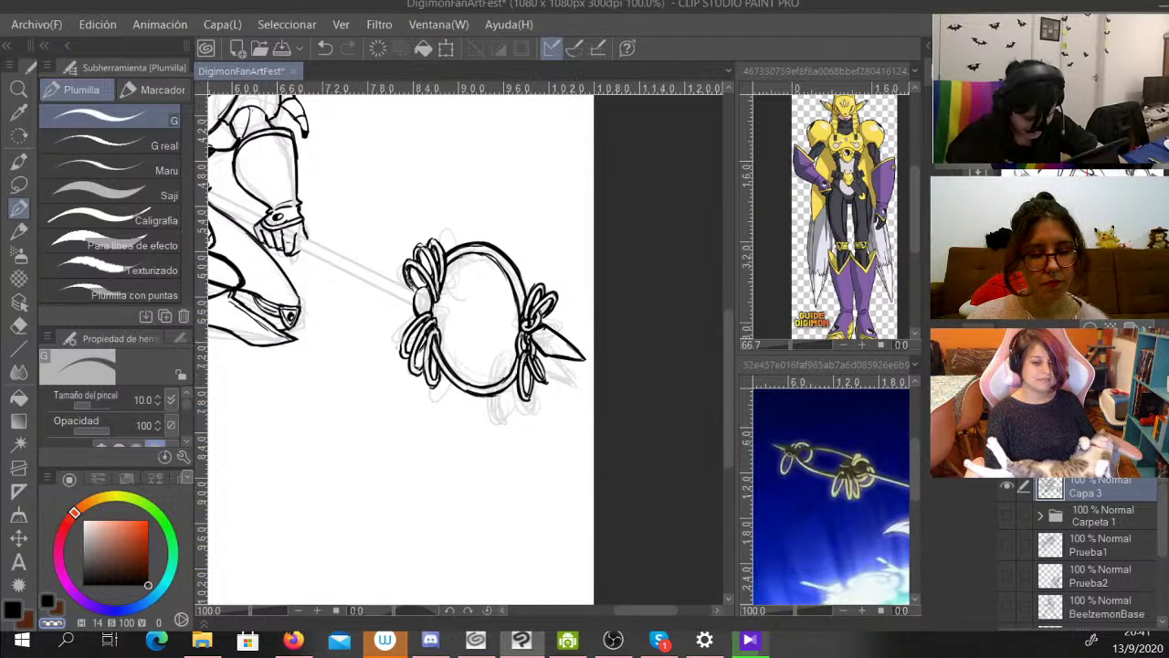
key("c")
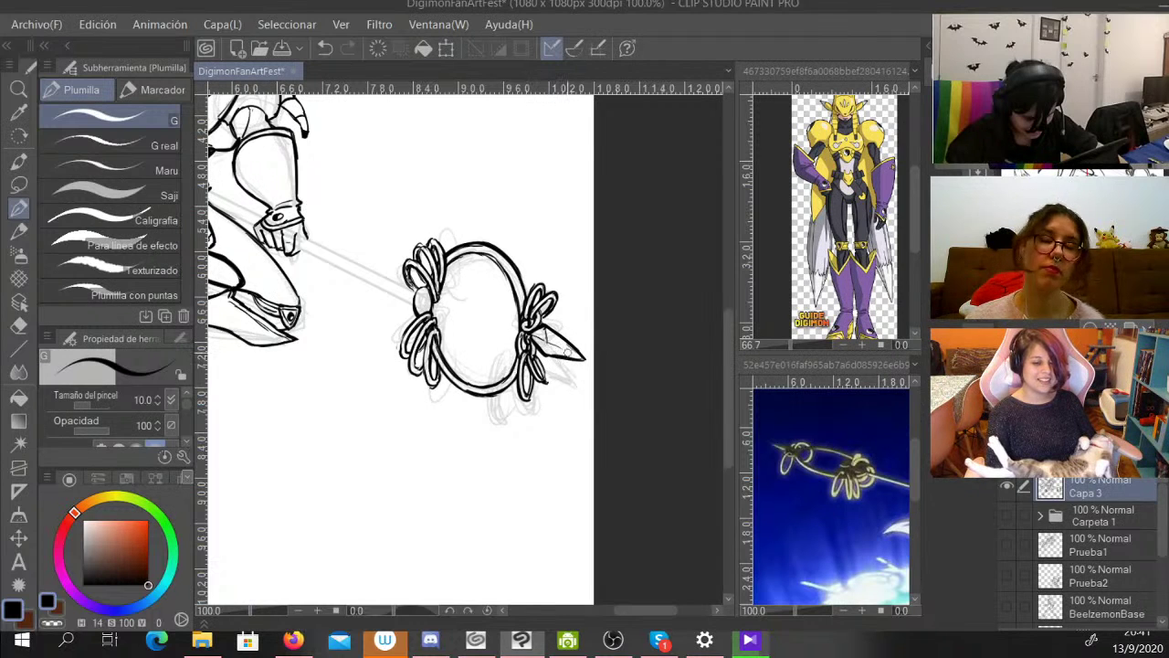
key("ctrl+z")
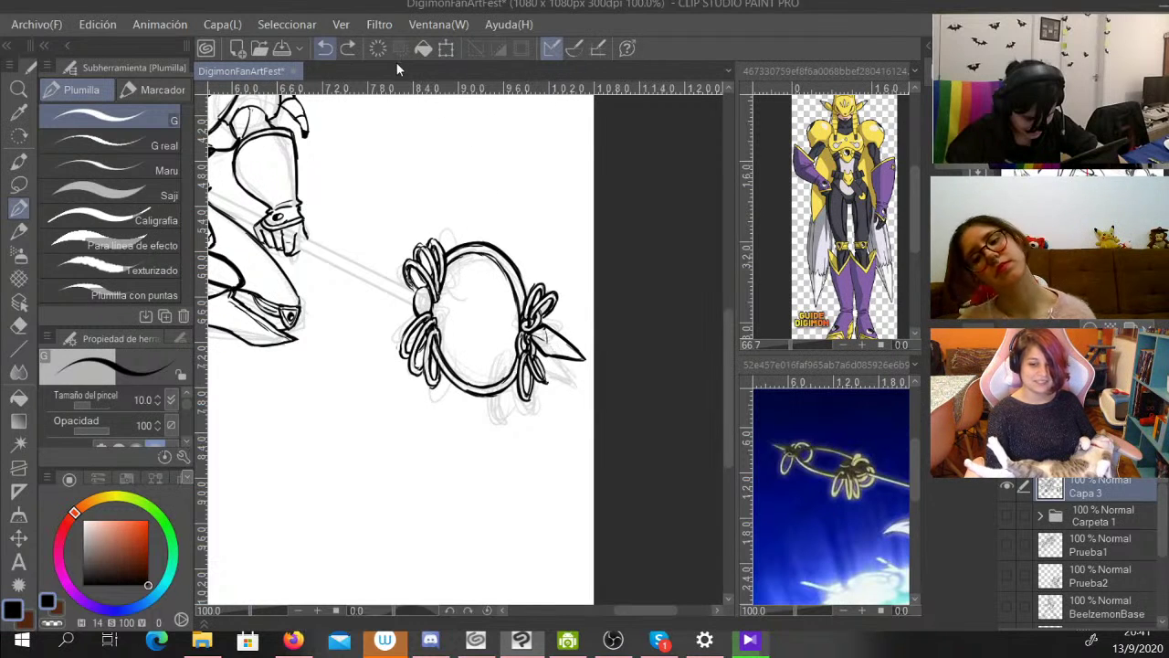
left_click_drag(532, 331, 542, 344)
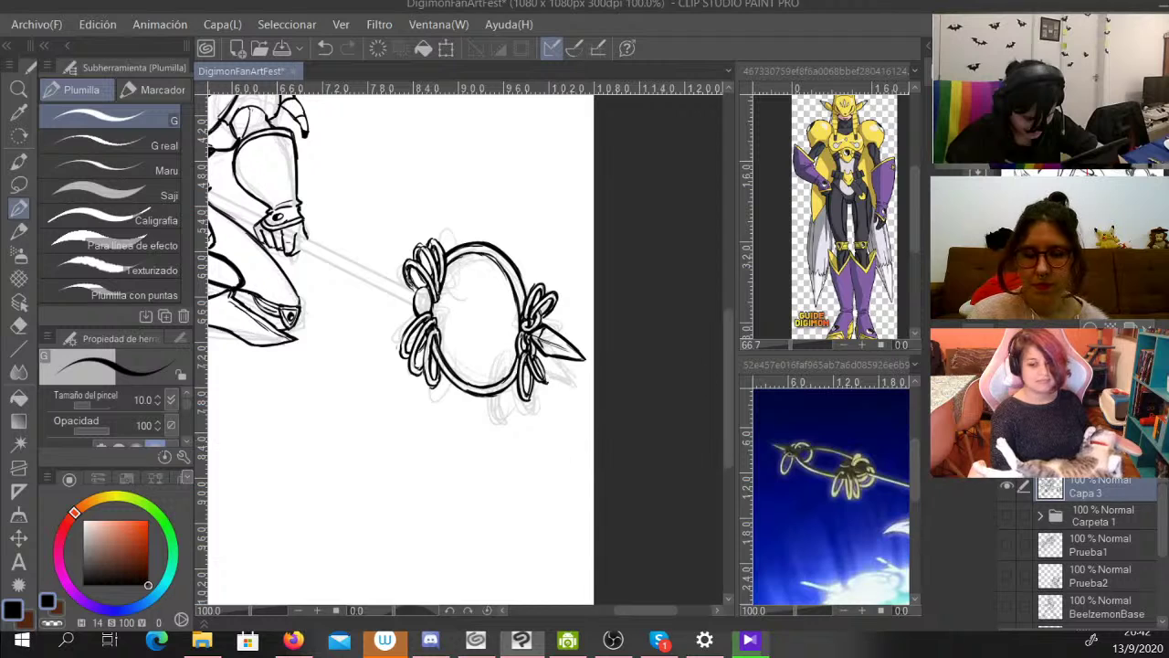
Draw the staff's shaft as two parallel straight lines at brush size 3.0, from the ring past the hand and across the hair.
key("ctrl+minus")
left_click_drag(466, 329, 638, 423)
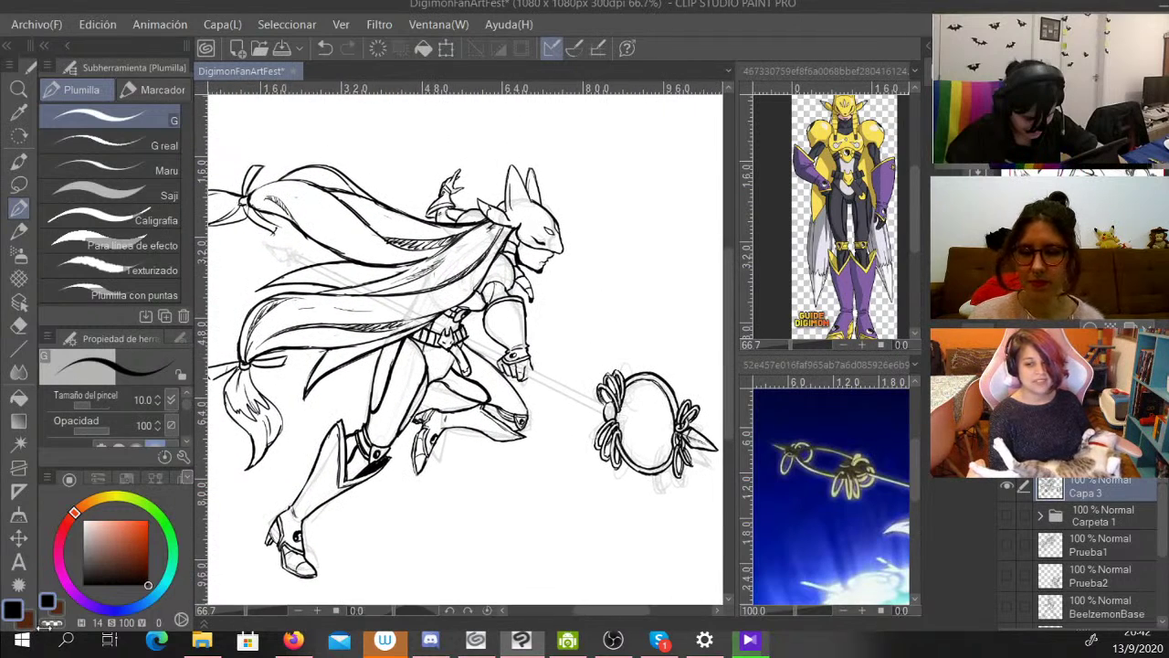
left_click(18, 347)
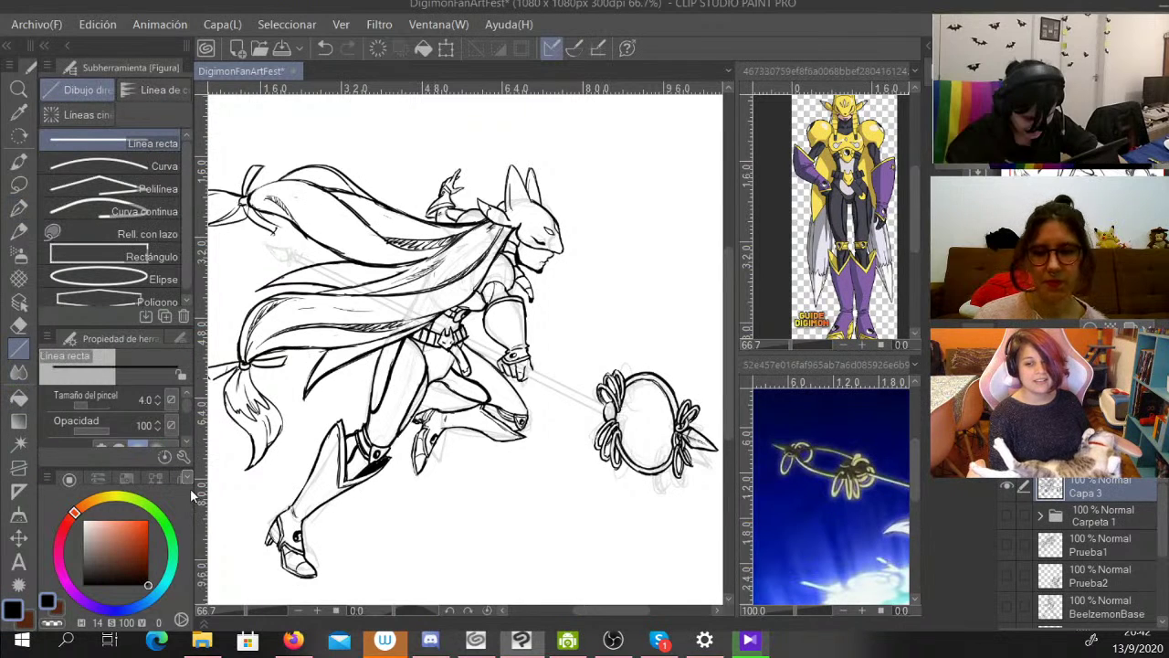
key("bracketleft")
key("ctrl+plus")
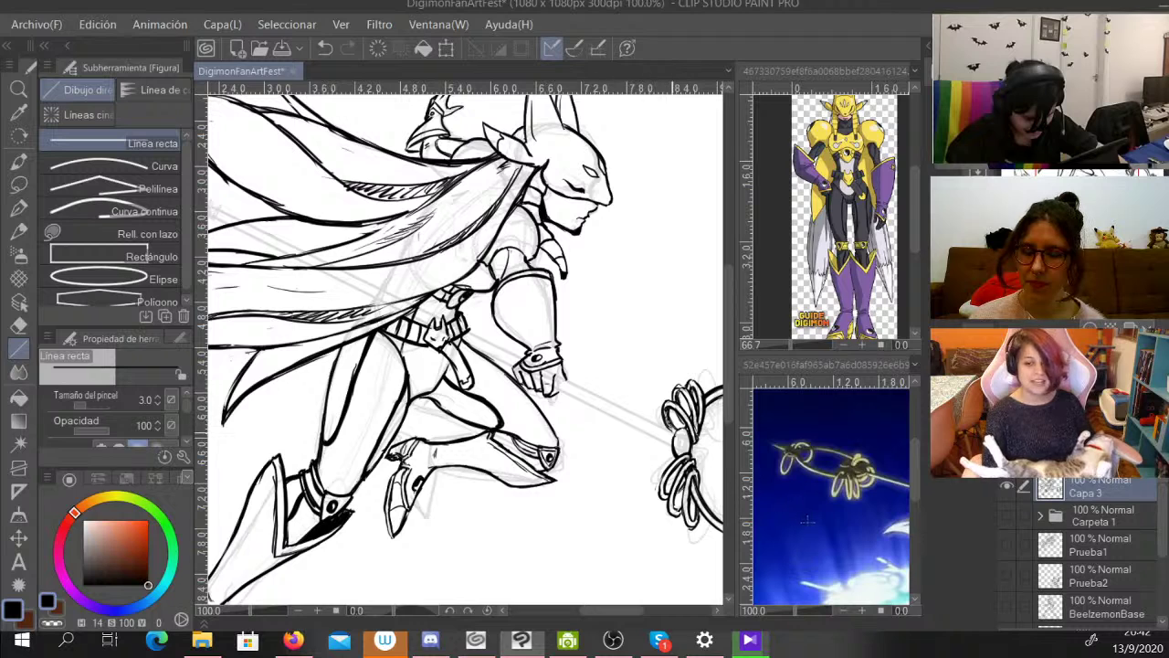
left_click_drag(671, 429, 244, 203)
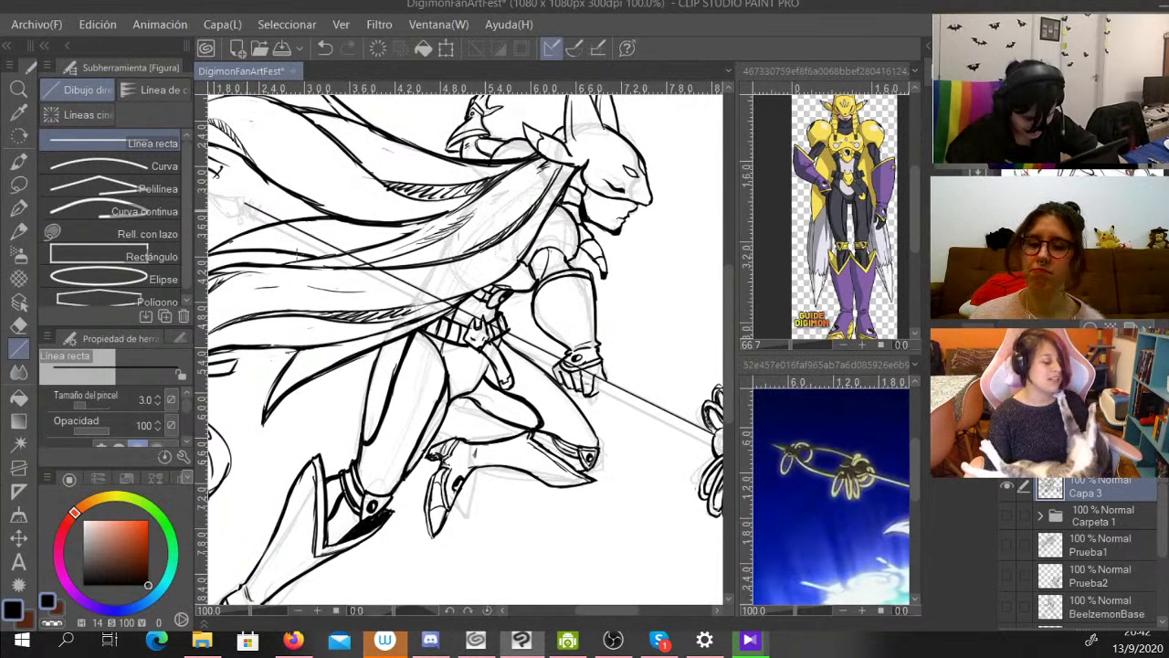
scroll(452, 351, "down", 2)
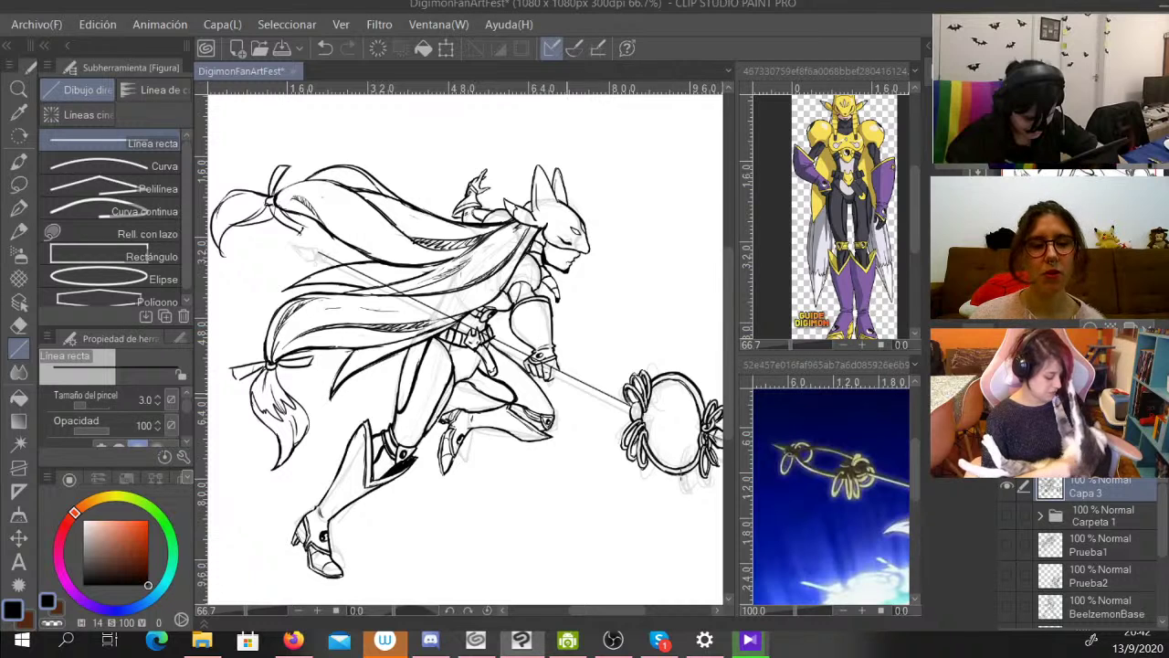
left_click_drag(626, 412, 321, 260)
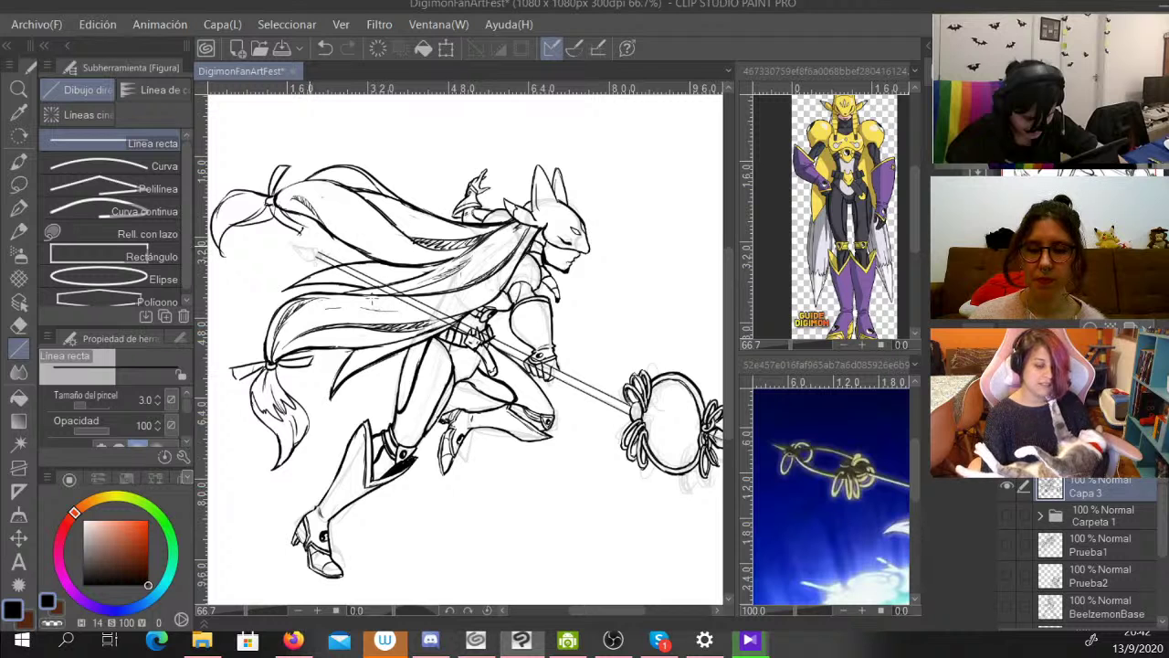
Erase the shaft lines where they cross the gripping hand and the belt, using the G pen with transparent color.
key("ctrl+plus")
key("ctrl+plus")
key("ctrl+plus")
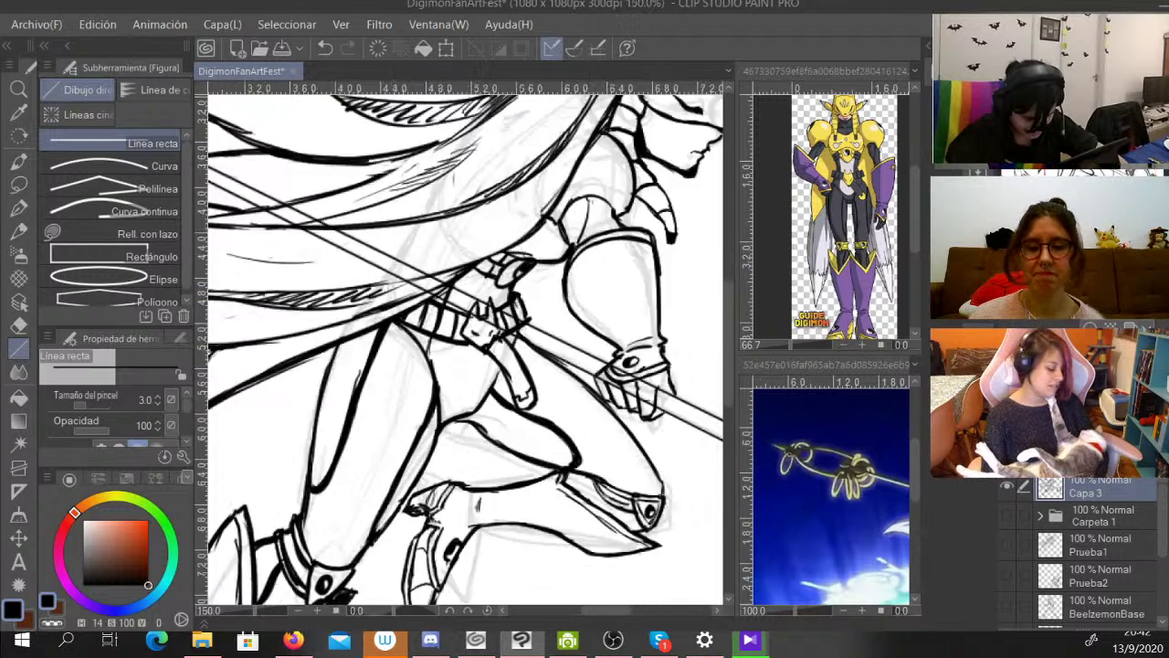
mouse_move(676, 521)
left_mouse_down()
mouse_move(266, 172)
mouse_move(415, 375)
mouse_move(372, 379)
mouse_move(358, 404)
mouse_move(538, 474)
left_mouse_up()
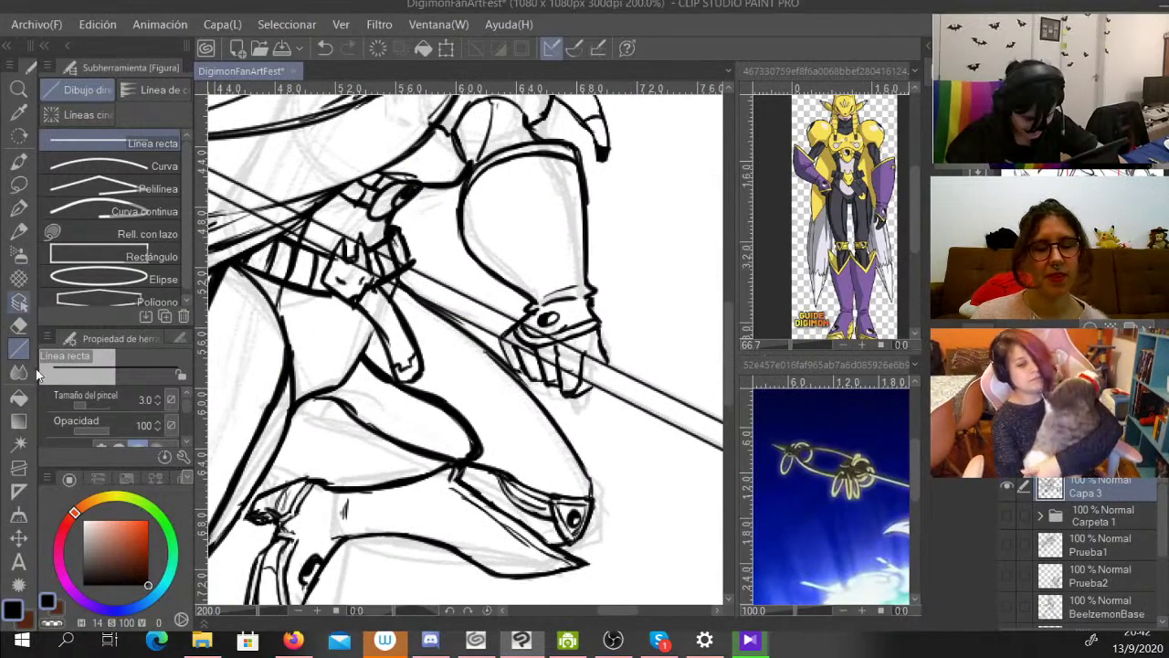
left_click(18, 208)
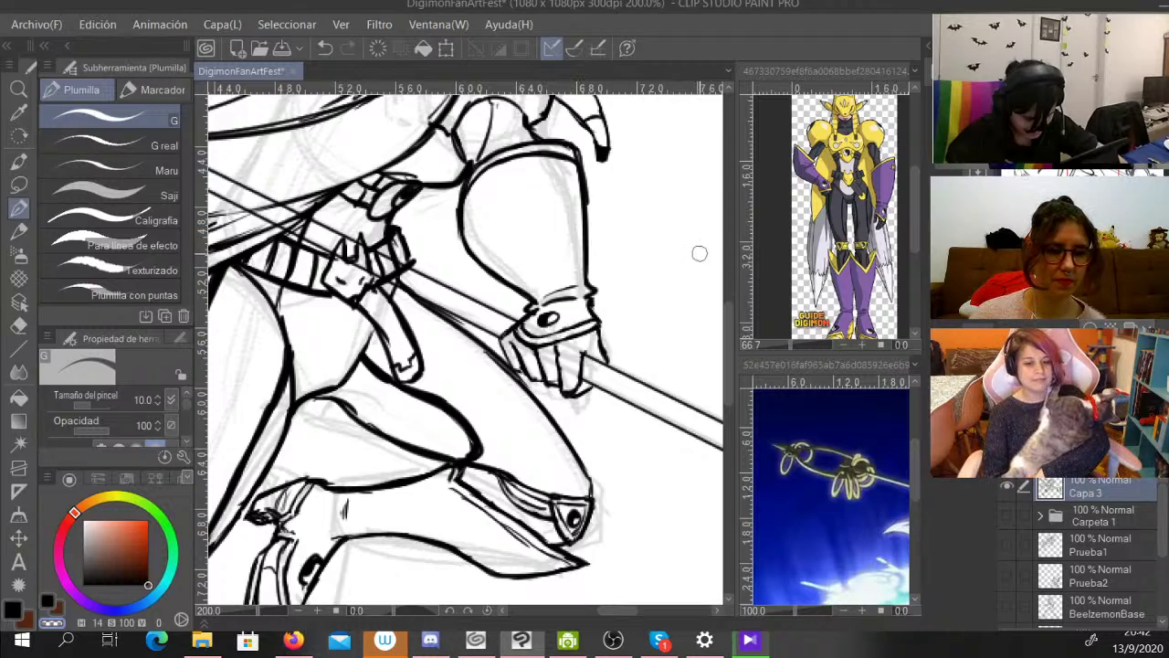
Examine the staff's pointed end in the blue reference image against the sketch of the shaft's far end.
key("ctrl+minus")
key("ctrl+minus")
mouse_move(465, 274)
left_mouse_down()
mouse_move(553, 361)
mouse_move(672, 407)
mouse_move(633, 380)
left_mouse_up()
left_click_drag(554, 384, 596, 395)
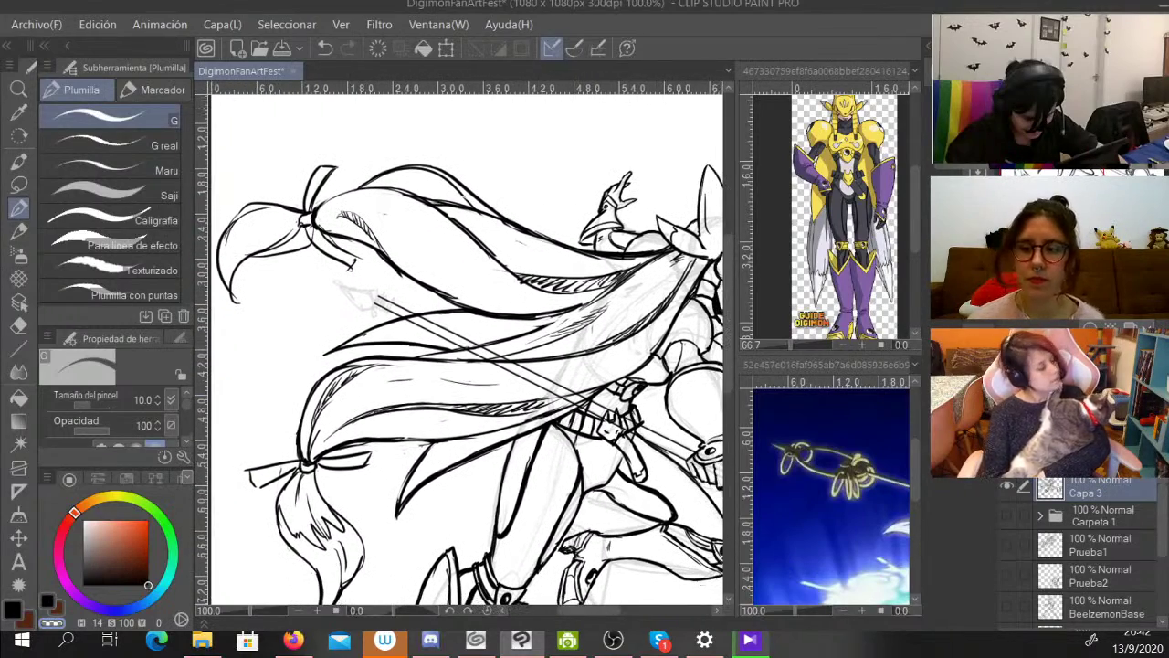
left_click(876, 574)
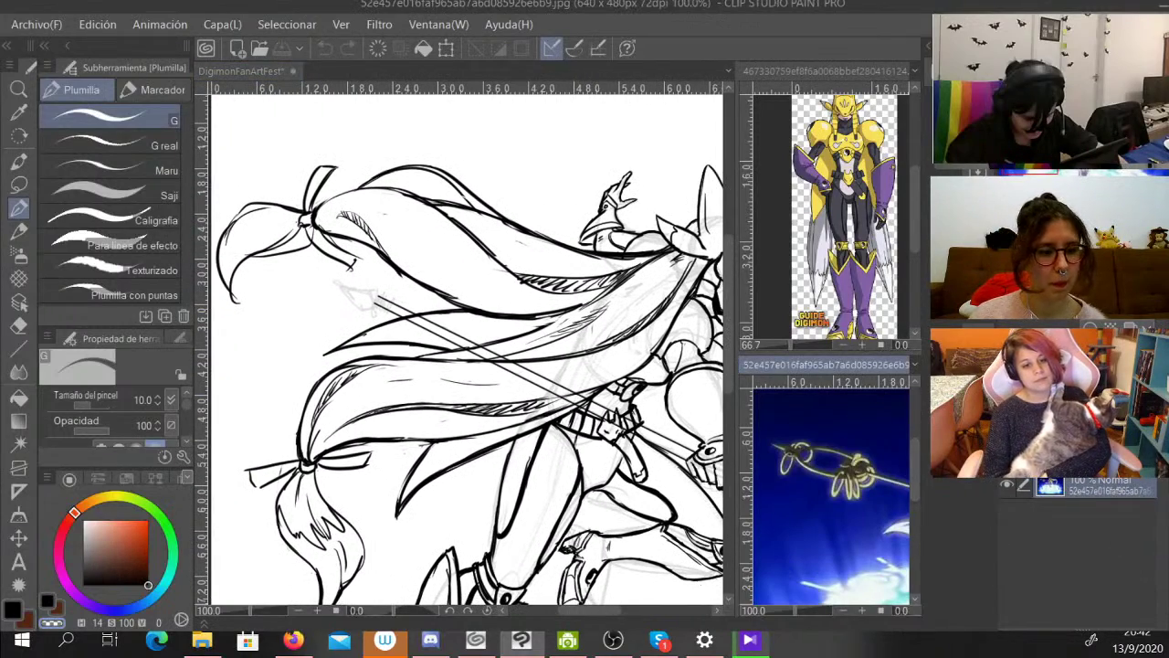
left_click_drag(875, 566, 584, 472)
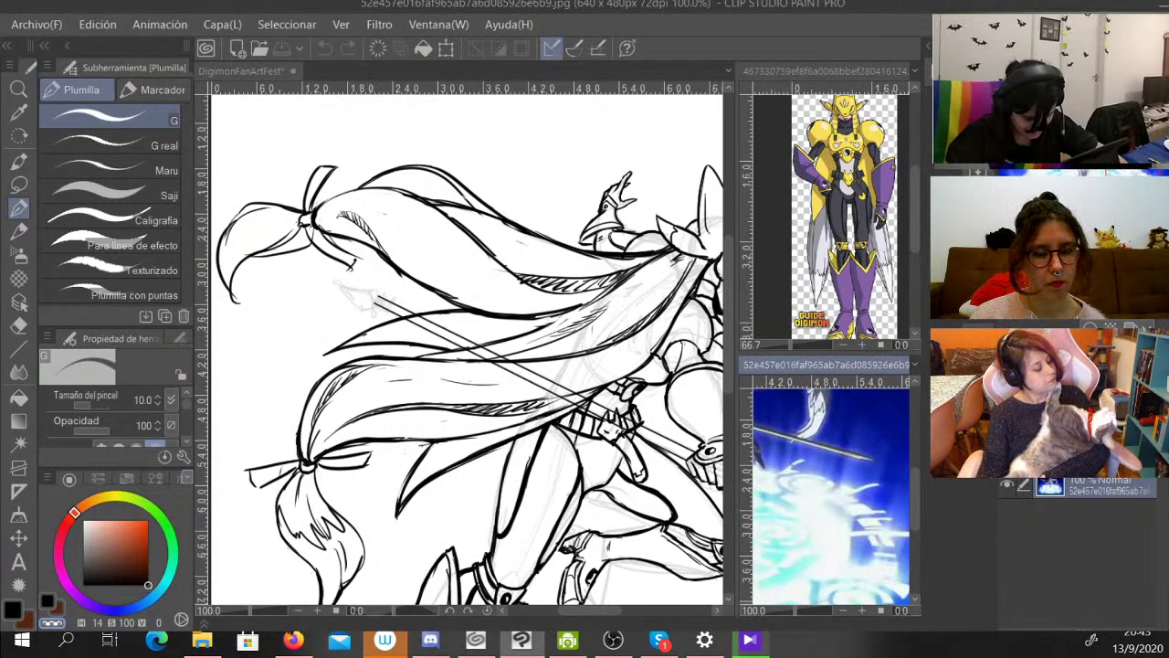
left_click(48, 602)
key("ctrl+plus")
key("ctrl+plus")
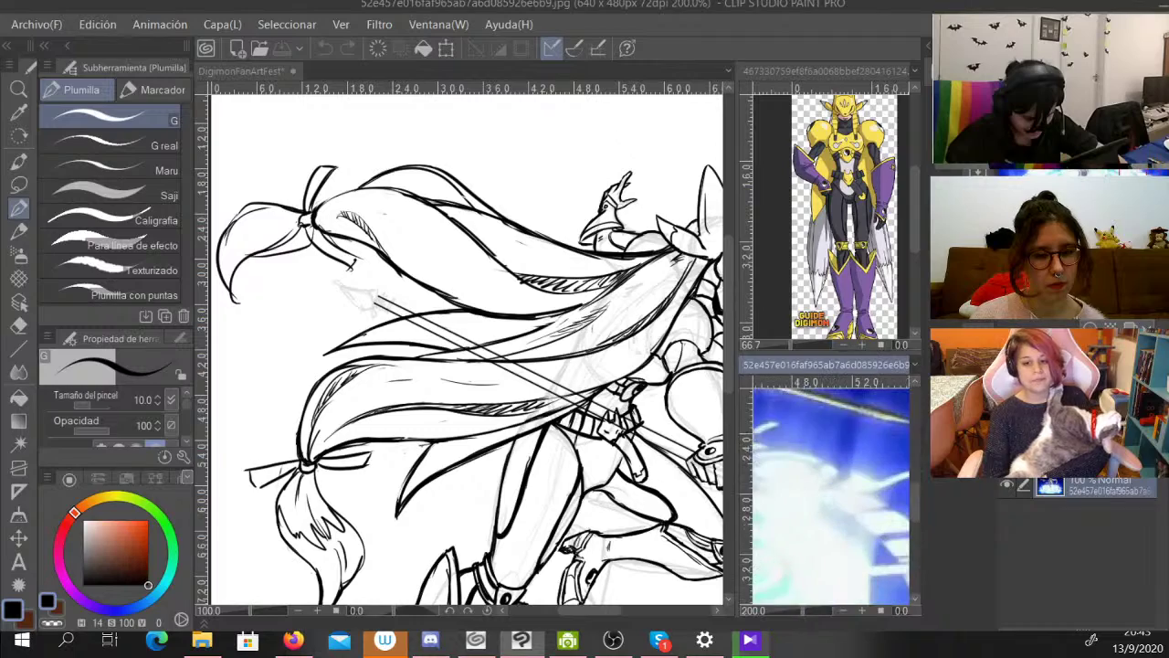
scroll(831, 493, "down", 1)
left_click(467, 350)
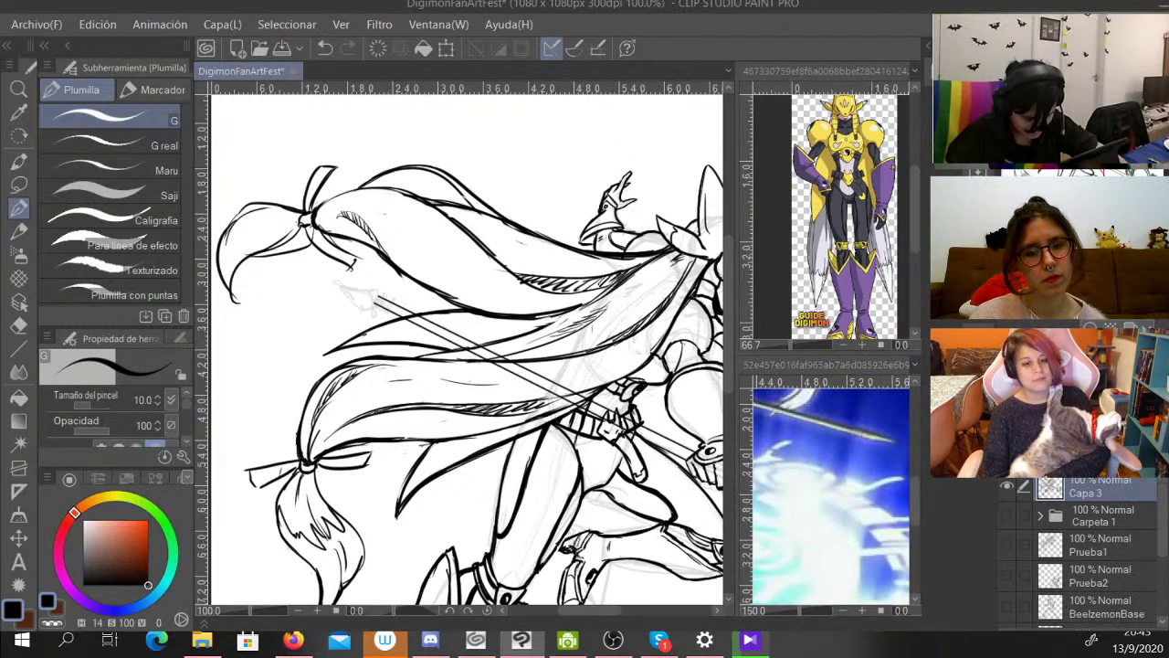
Ink the outline of a pointed spearhead at the shaft's far end, following the sketch.
key("ctrl+plus")
key("ctrl+plus")
mouse_move(467, 350)
left_mouse_down()
mouse_move(363, 279)
mouse_move(568, 432)
mouse_move(556, 439)
left_mouse_up()
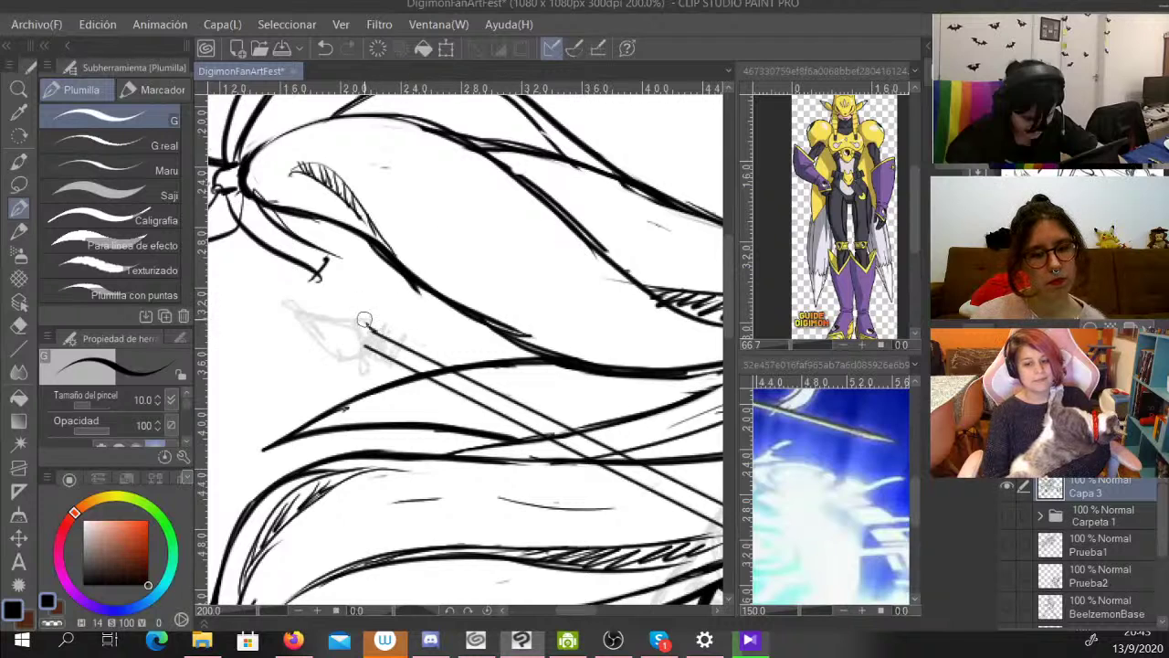
mouse_move(361, 322)
left_mouse_down()
mouse_move(276, 272)
mouse_move(340, 341)
mouse_move(373, 351)
left_mouse_up()
left_click_drag(267, 273, 332, 296)
mouse_move(274, 278)
left_mouse_down()
mouse_move(347, 302)
mouse_move(375, 332)
left_mouse_up()
key("c")
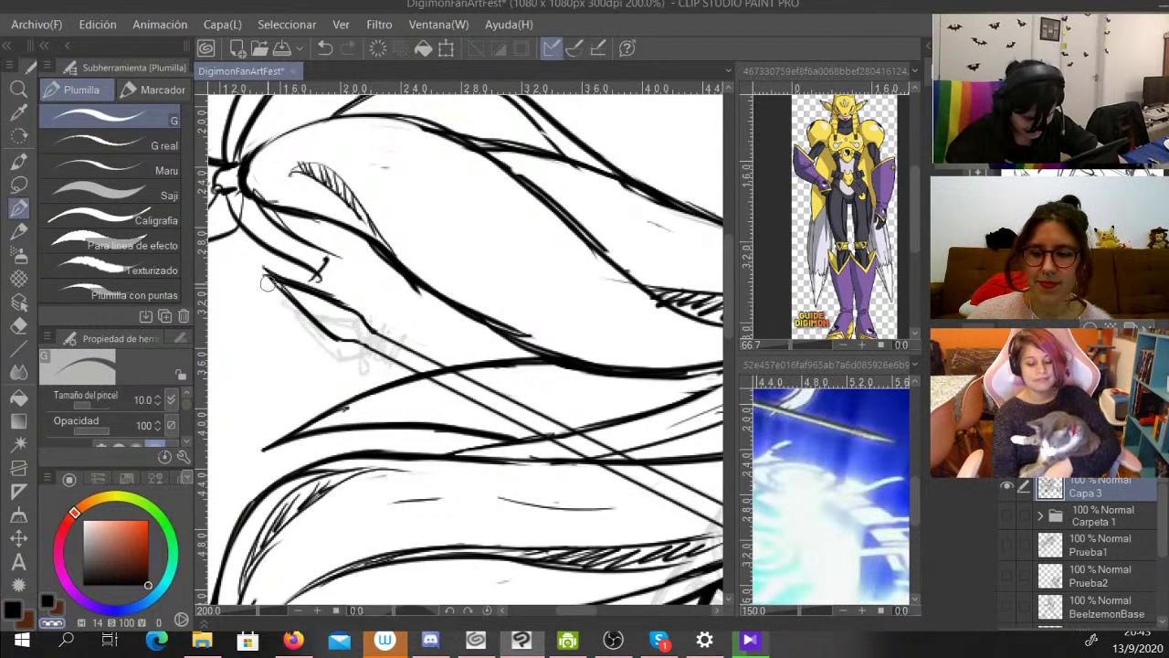
Sharpen the spearhead's tip, thicken its edges and trim the excess line where it meets the shaft.
mouse_move(264, 266)
left_mouse_down()
mouse_move(352, 299)
mouse_move(318, 281)
left_mouse_up()
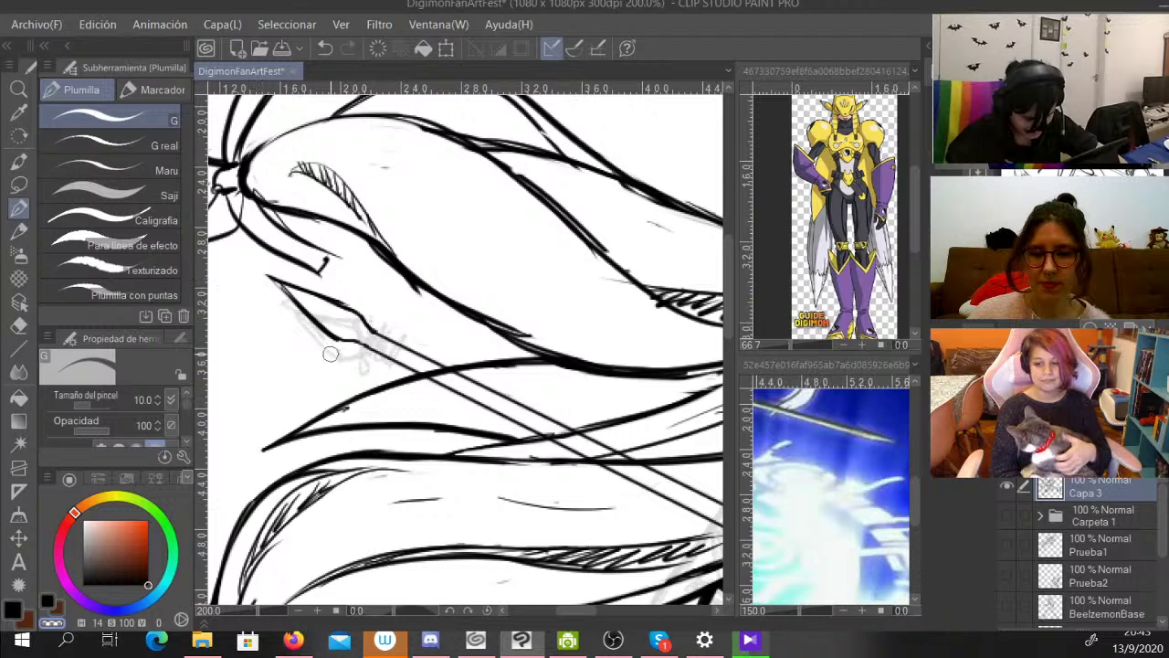
key("c")
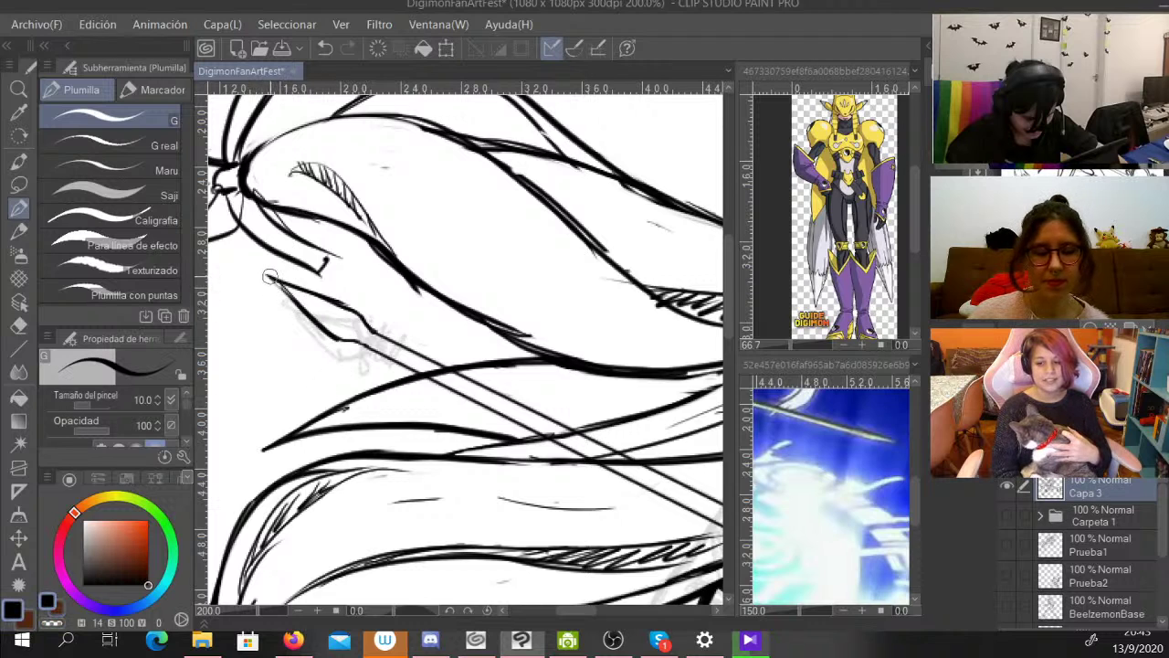
left_click_drag(271, 278, 363, 344)
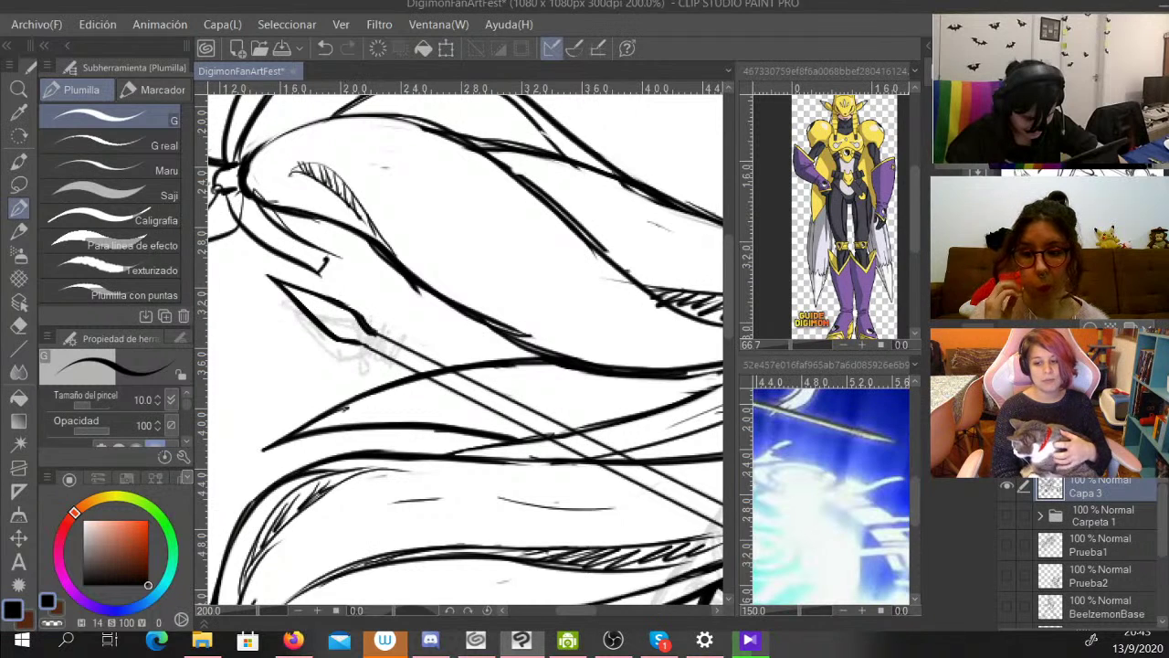
key("c")
left_click_drag(376, 334, 382, 342)
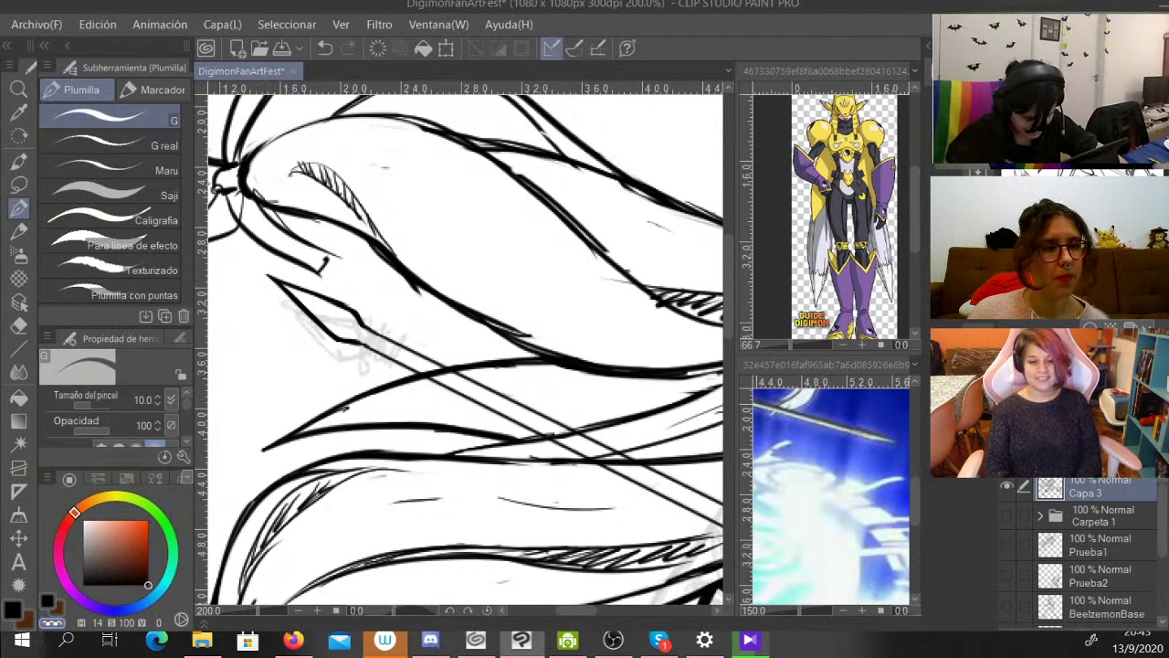
Ink a row of small wrapped bands joining the spearhead to the shaft, clean their edges and add a short detail line inside the blade.
left_click(13, 610)
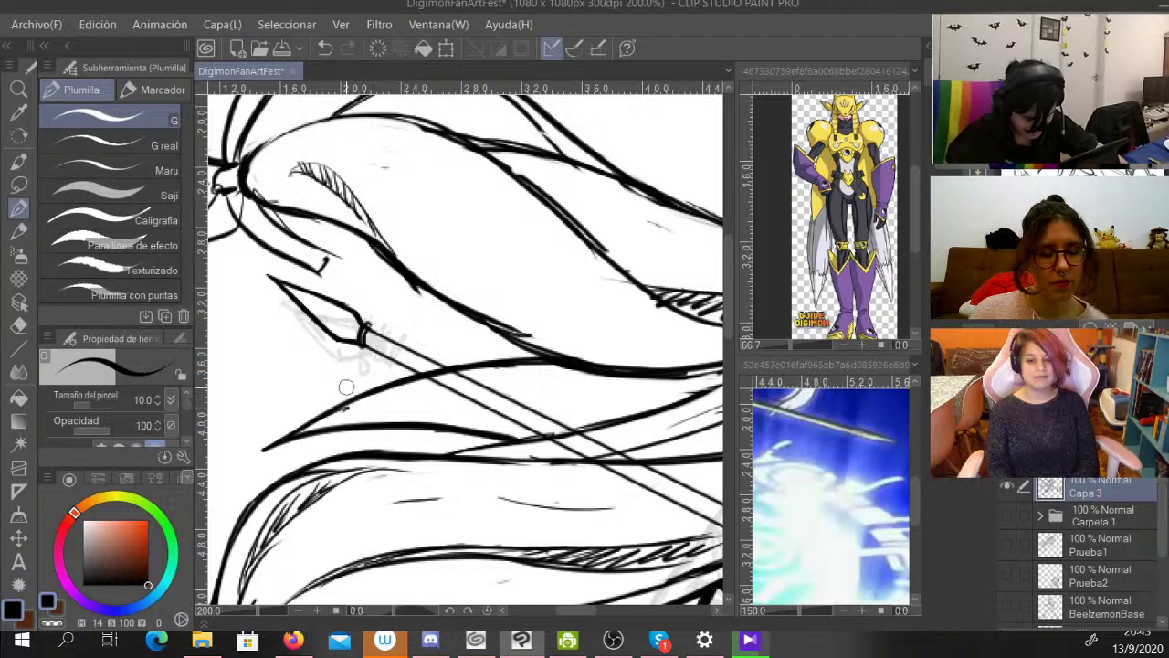
mouse_move(370, 325)
left_mouse_down()
mouse_move(382, 332)
mouse_move(376, 353)
mouse_move(394, 345)
mouse_move(392, 359)
left_mouse_up()
key("c")
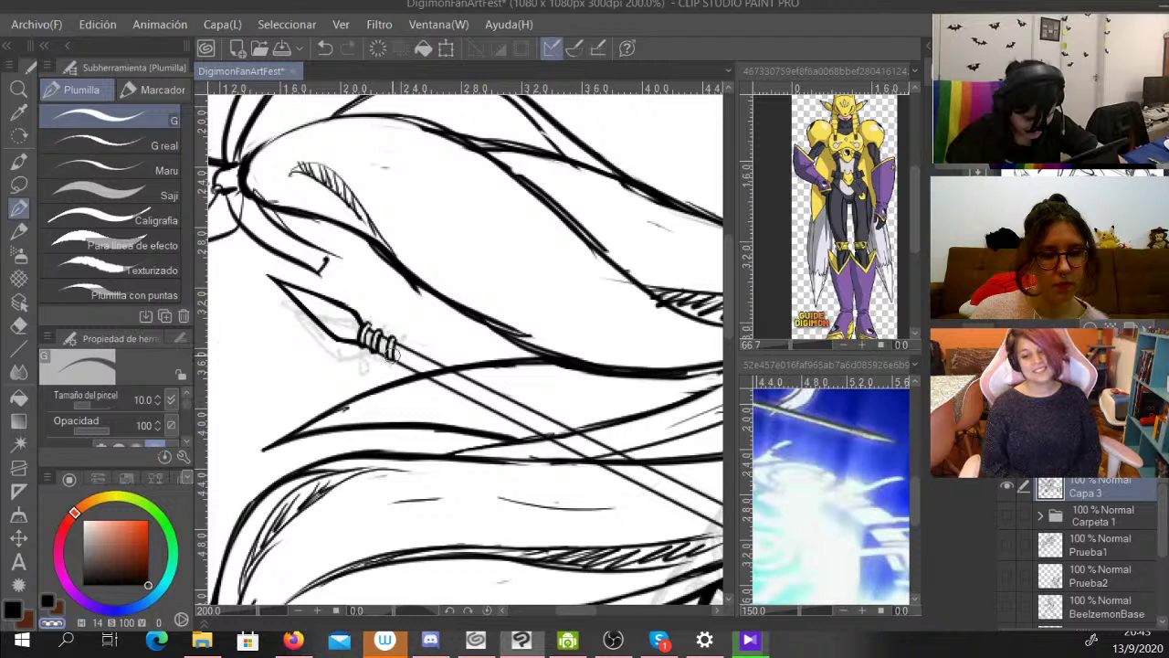
key("c")
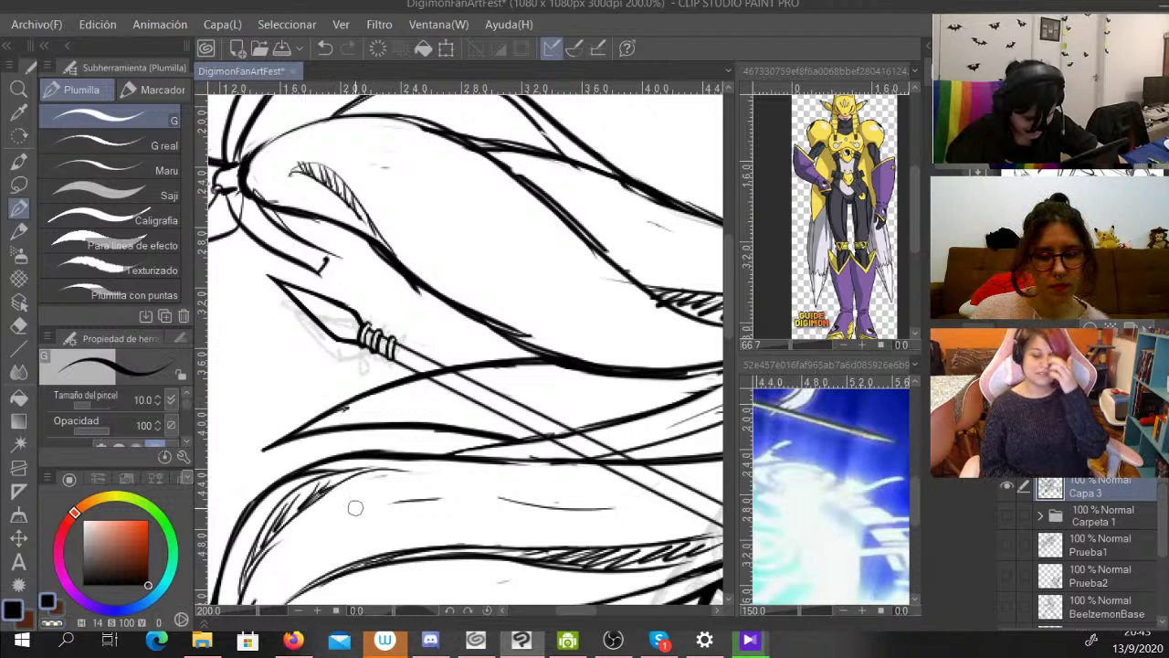
left_click_drag(338, 334, 339, 319)
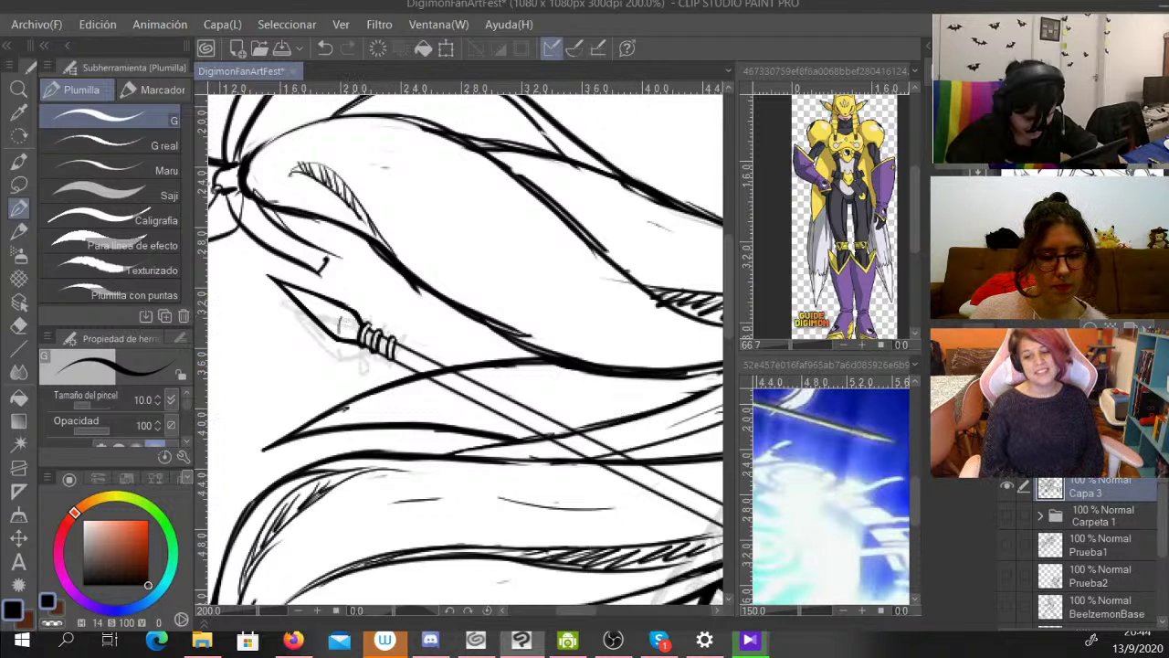
Erase the hair and body lines that cross inside the staff's shaft, from the spearhead down to the gripping hand.
key("ctrl+minus")
key("ctrl+minus")
left_click_drag(466, 347, 411, 329)
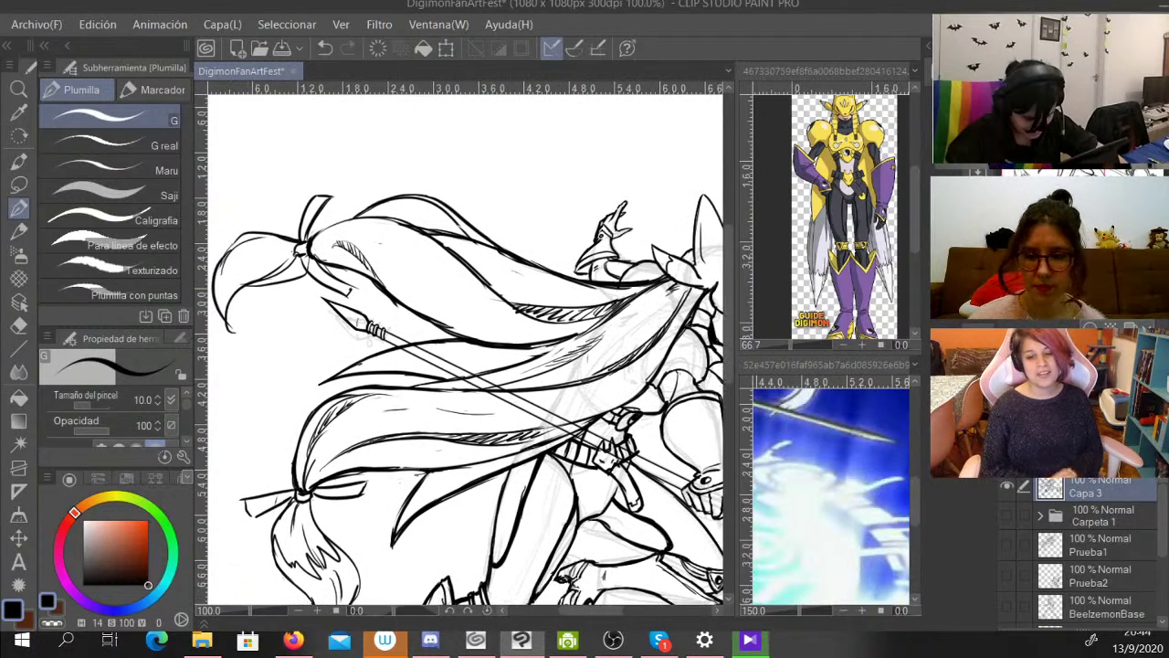
key("ctrl+plus")
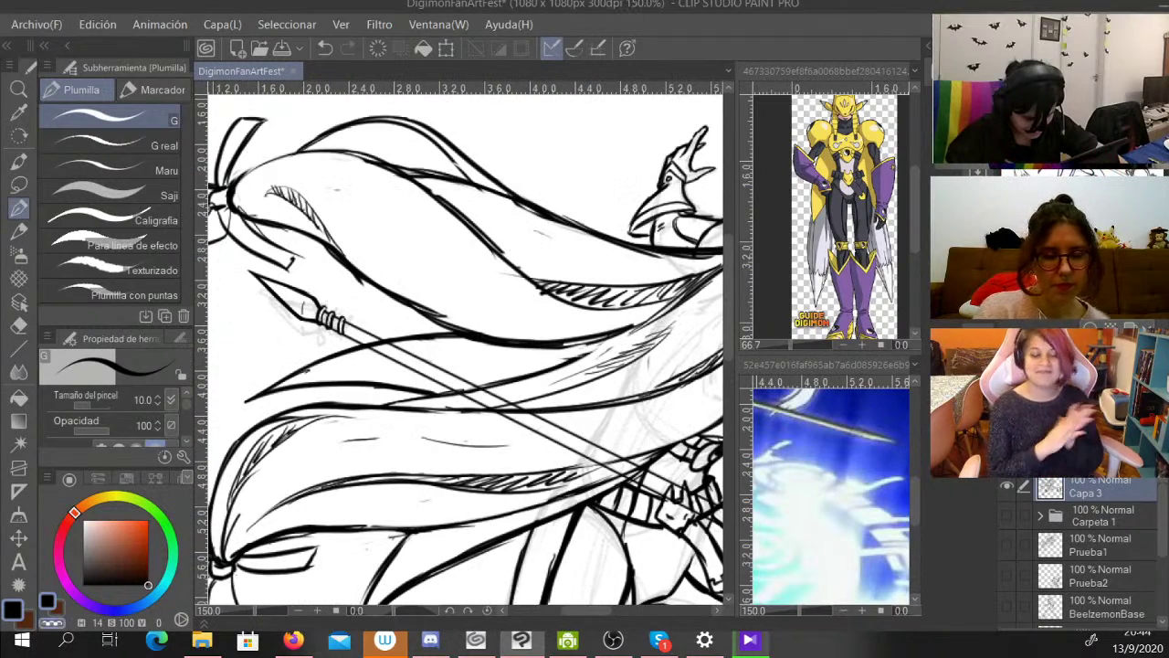
key("c")
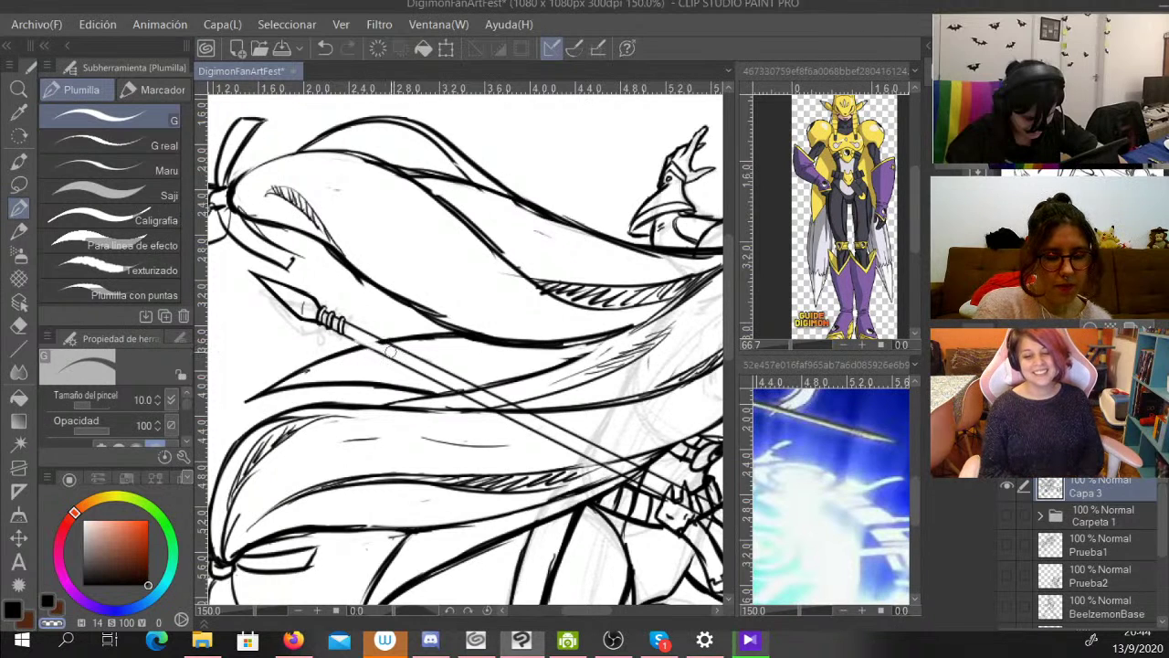
key("ctrl+z")
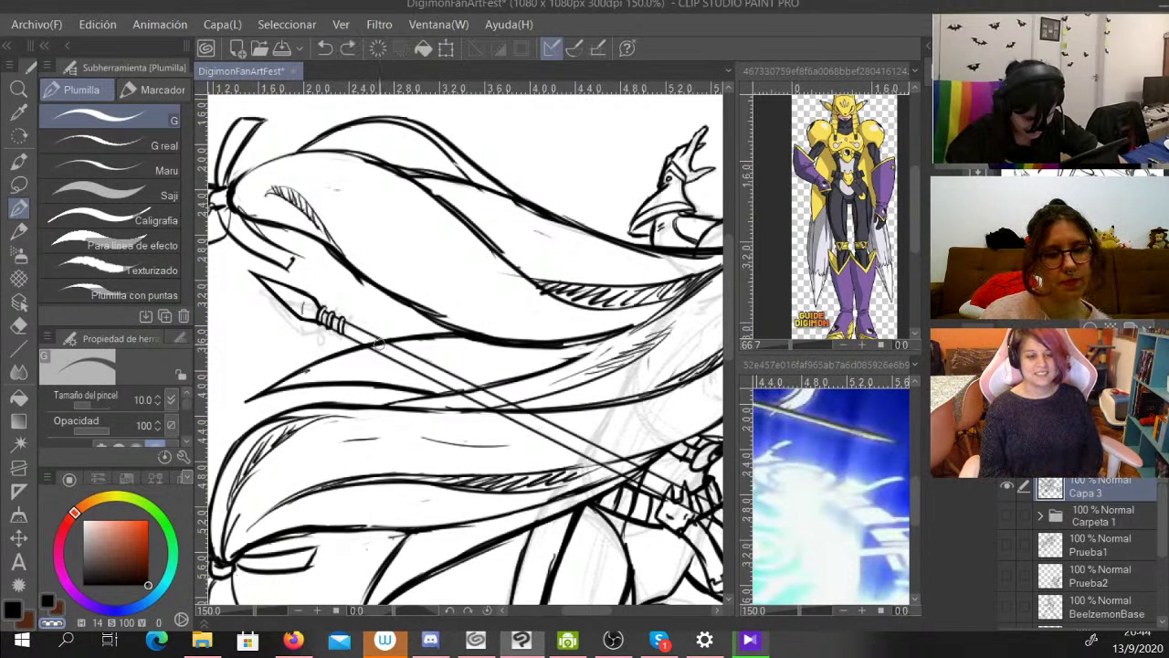
left_click_drag(402, 356, 521, 415)
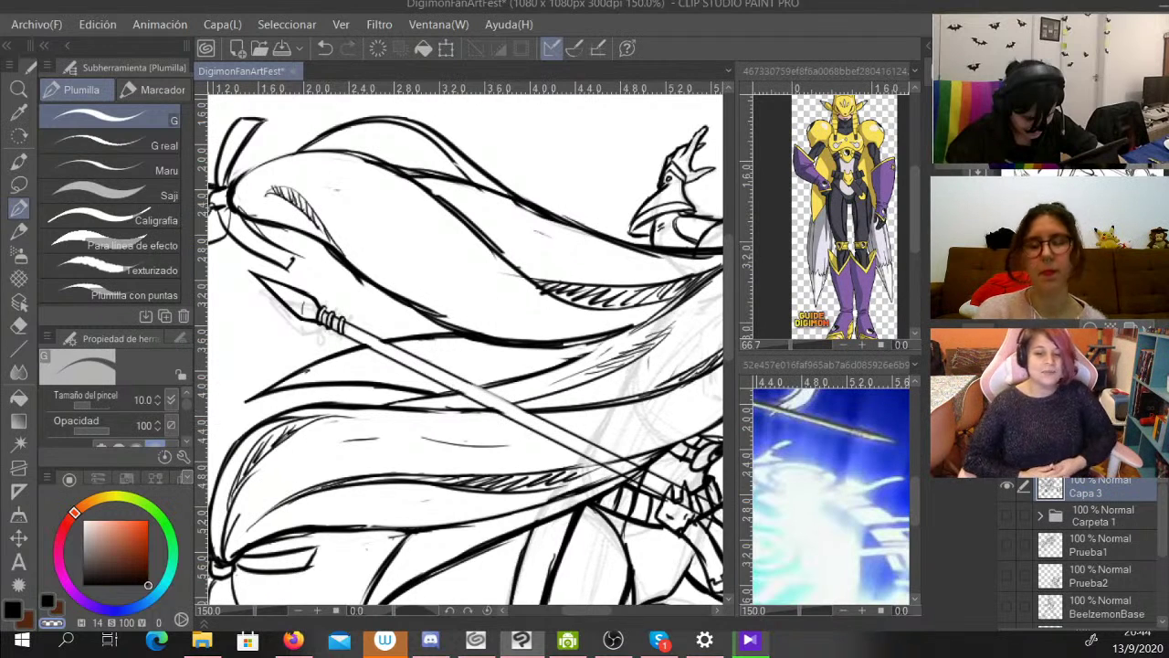
left_click_drag(548, 402, 402, 264)
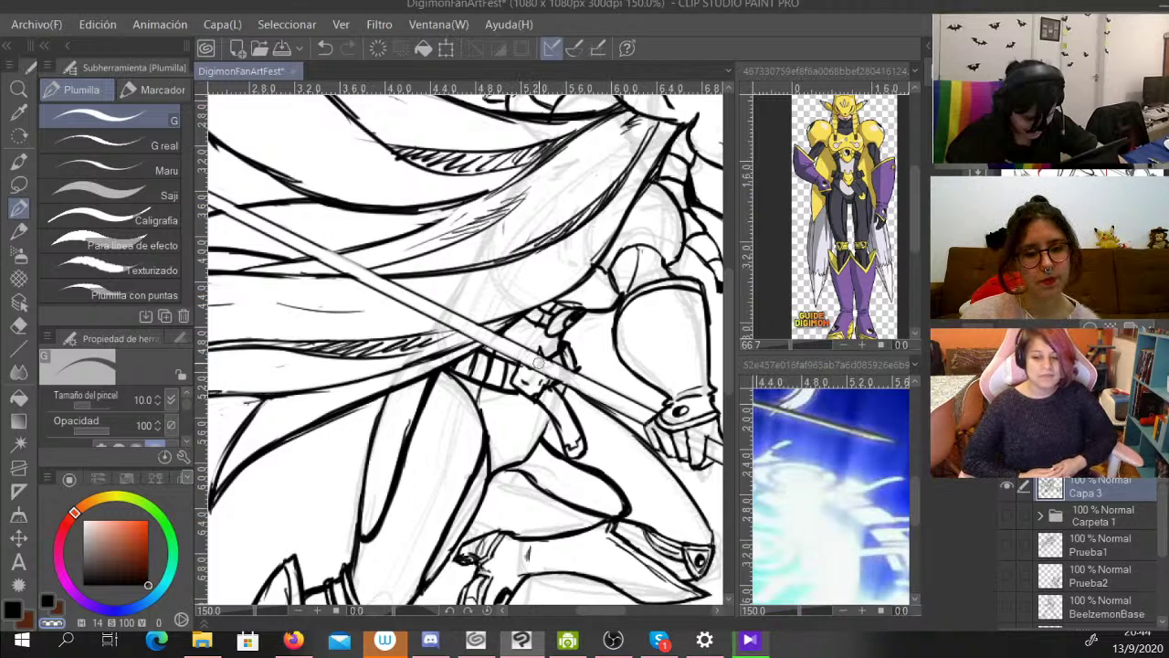
mouse_move(548, 410)
left_mouse_down()
mouse_move(513, 326)
mouse_move(393, 294)
mouse_move(406, 312)
left_mouse_up()
Examine the line art of the whole figure, checking the cleaned shaft against the hair, torso and gripping hand.
key("ctrl+minus")
key("ctrl+minus")
left_click_drag(466, 347, 511, 367)
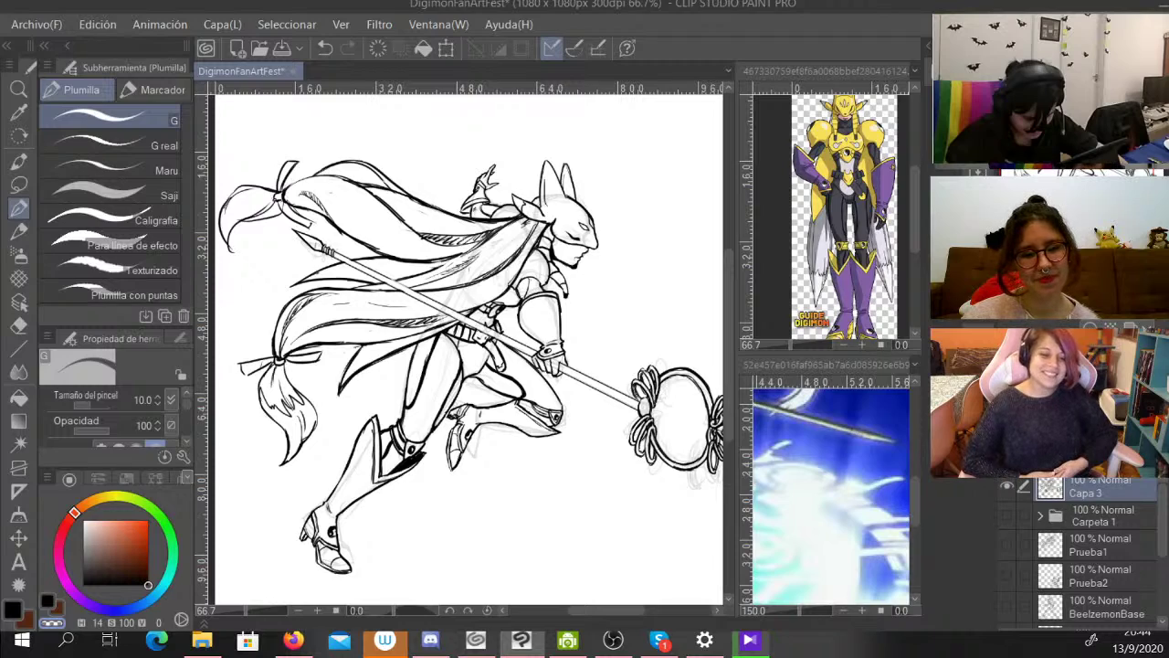
key("ctrl+plus")
mouse_move(512, 347)
left_mouse_down()
mouse_move(449, 315)
mouse_move(436, 337)
mouse_move(451, 368)
mouse_move(479, 376)
mouse_move(489, 413)
left_mouse_up()
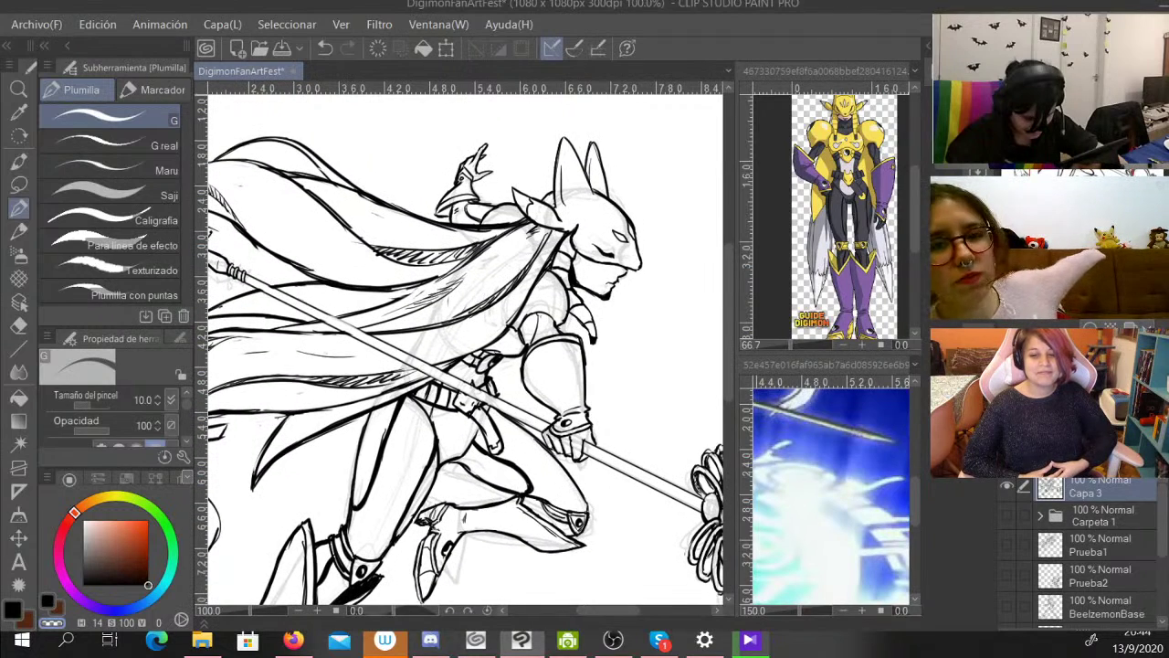
scroll(464, 347, "up", 2)
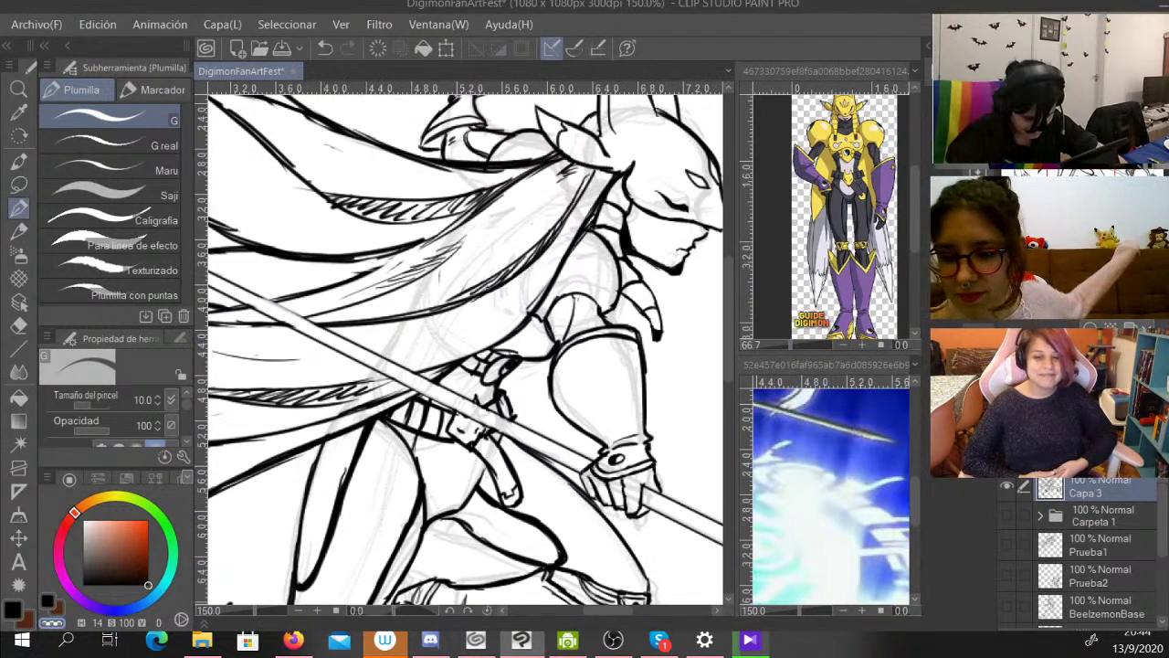
key("c")
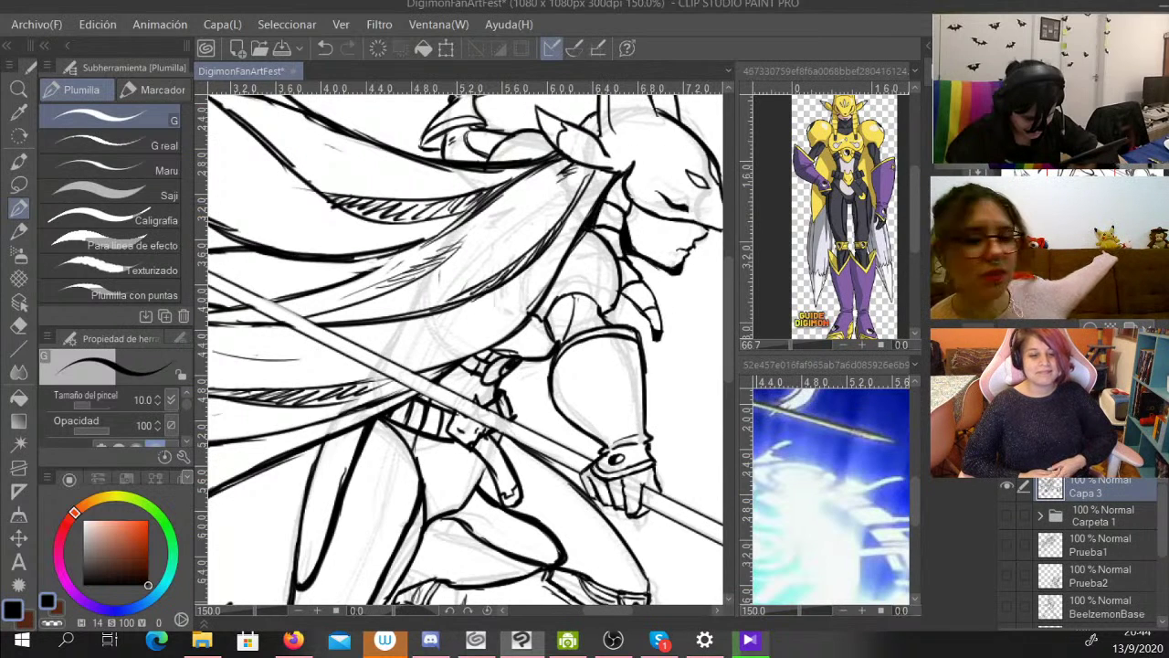
key("ctrl+minus")
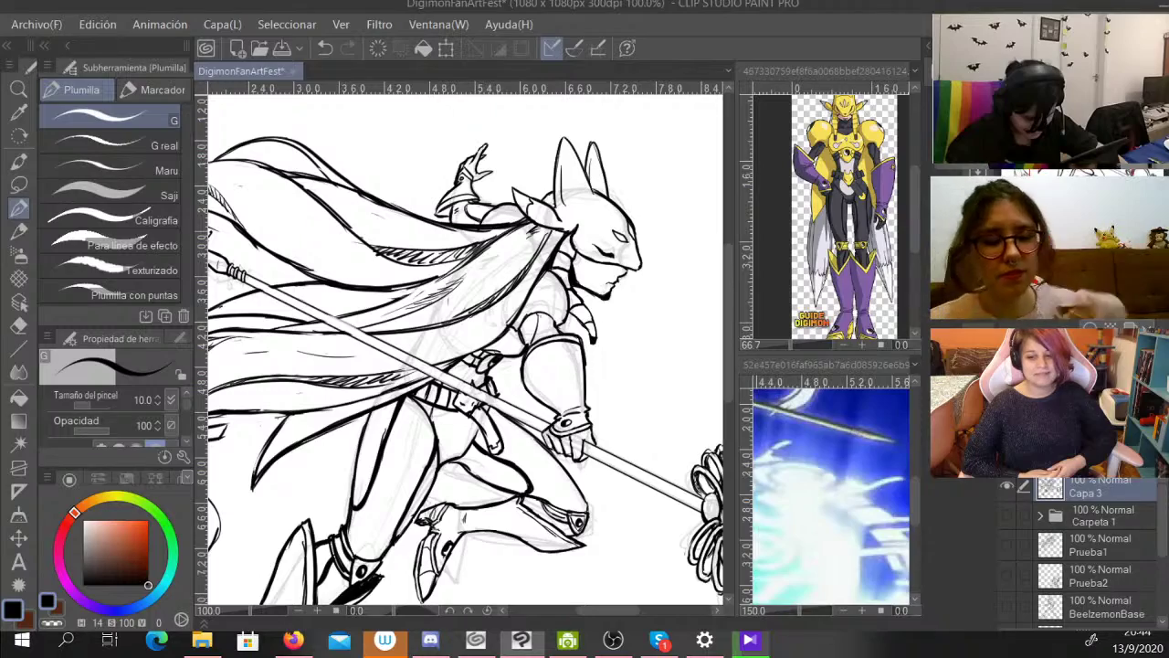
Thin and clean the rough outline along the top edge of the upper hair lock.
mouse_move(466, 384)
left_mouse_down()
mouse_move(496, 311)
mouse_move(422, 289)
mouse_move(312, 228)
mouse_move(316, 209)
mouse_move(411, 255)
mouse_move(584, 216)
mouse_move(546, 241)
mouse_move(500, 323)
mouse_move(608, 383)
mouse_move(601, 418)
left_mouse_up()
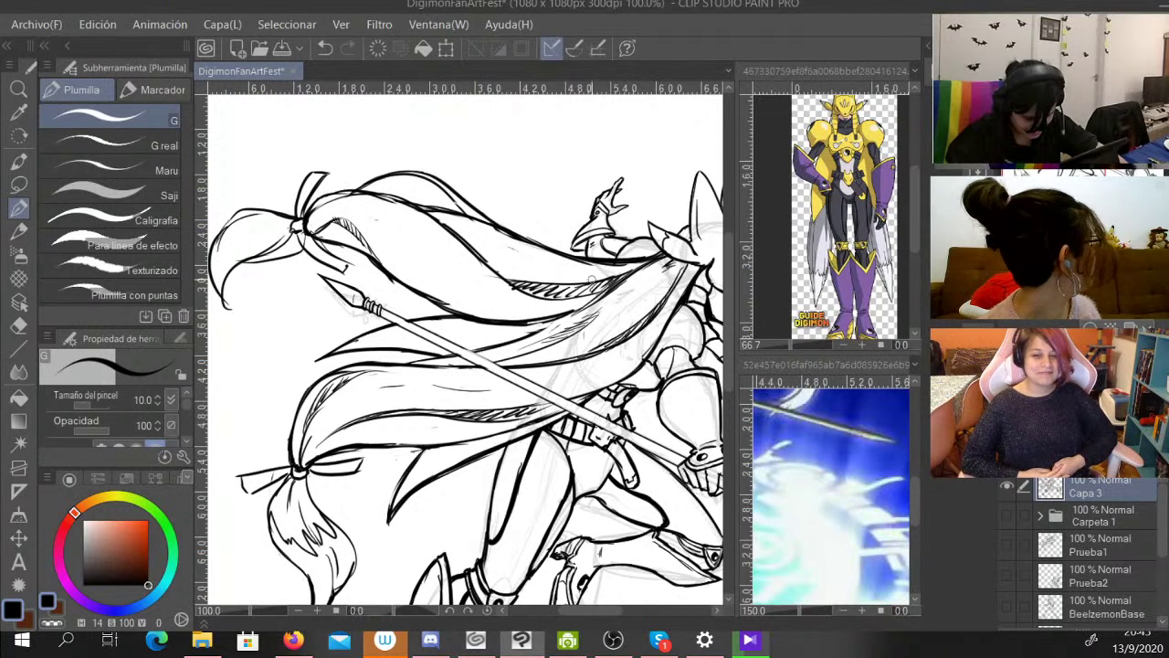
key("c")
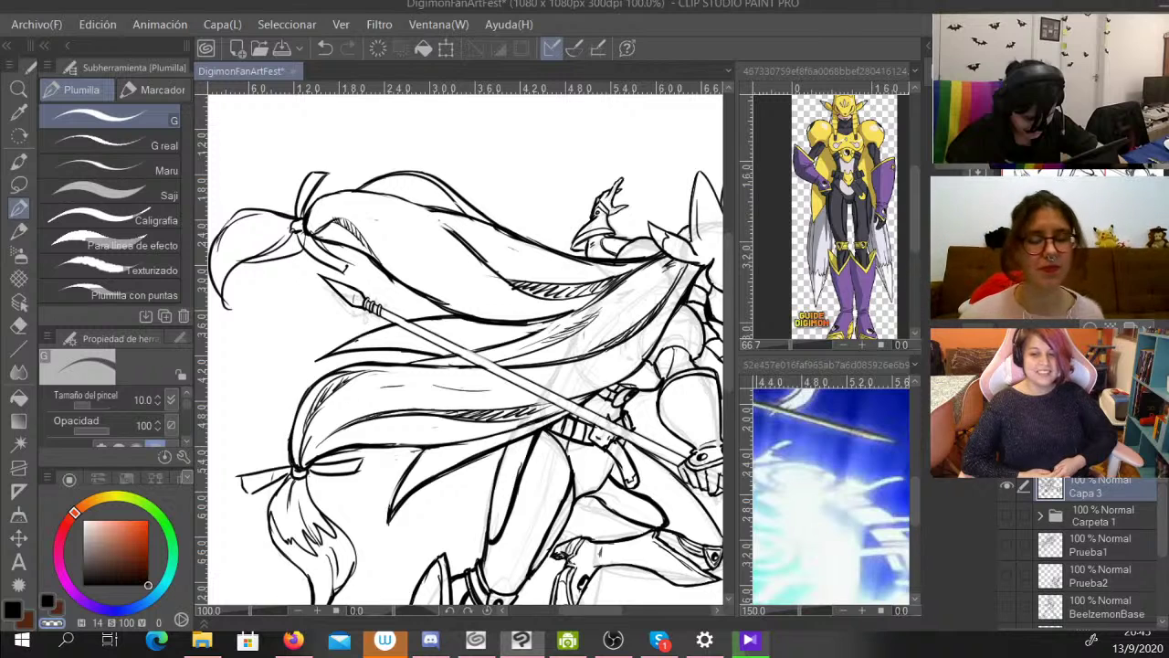
key("c")
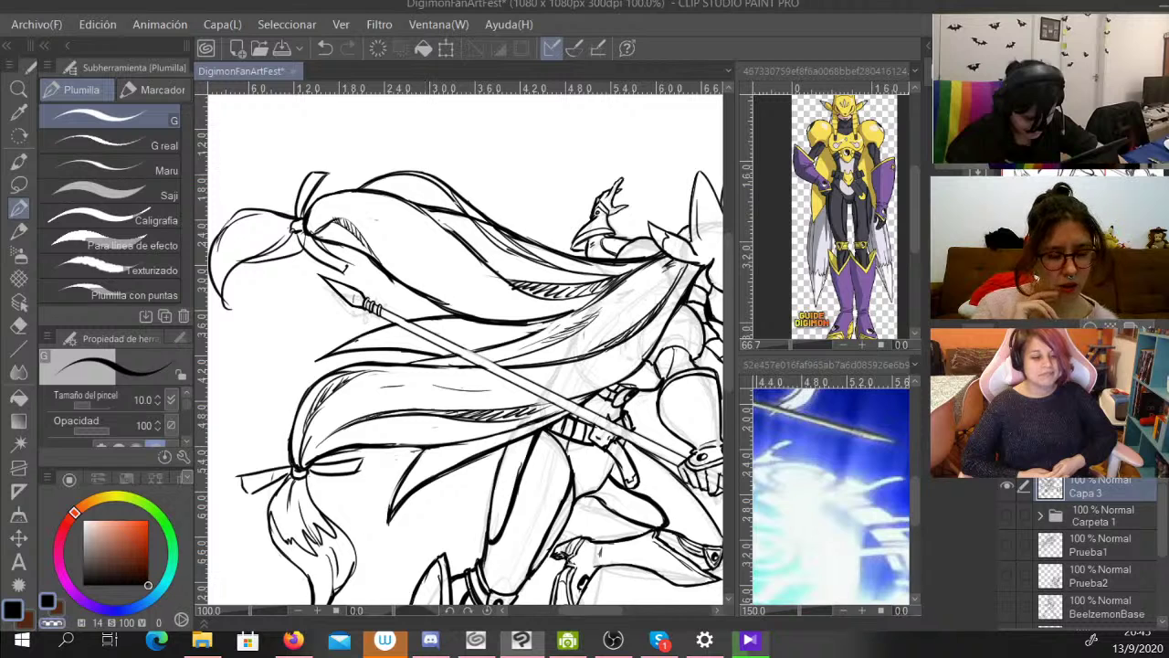
key("c")
left_click_drag(459, 198, 515, 250)
mouse_move(463, 201)
left_mouse_down()
mouse_move(523, 257)
mouse_move(546, 261)
left_mouse_up()
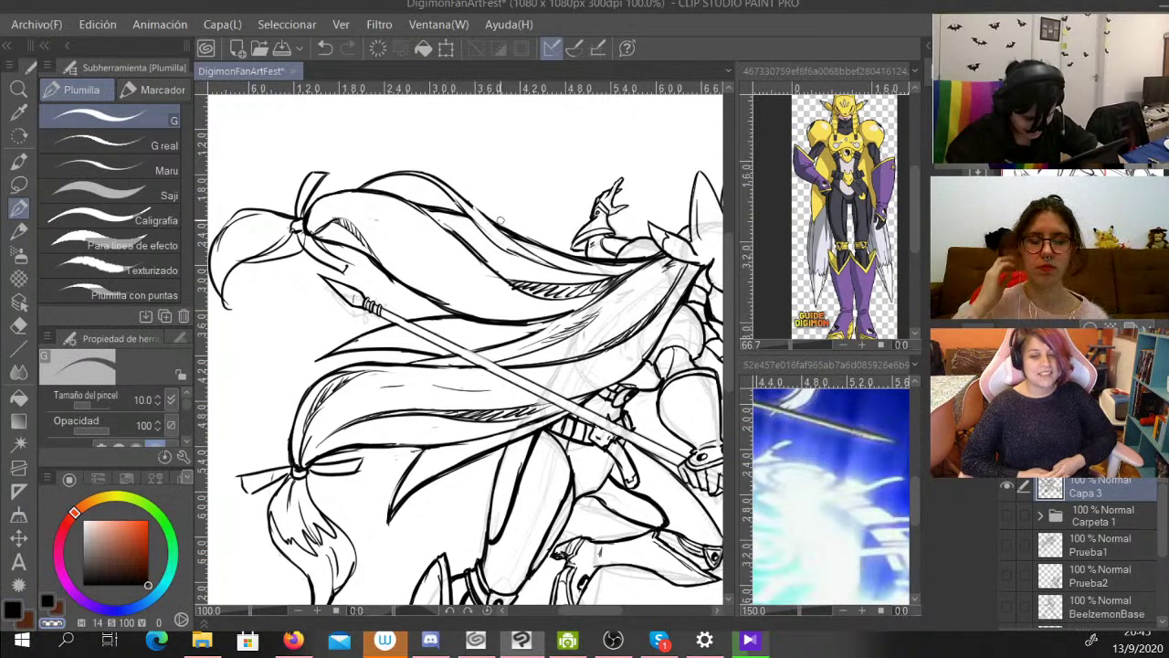
left_click_drag(497, 218, 550, 243)
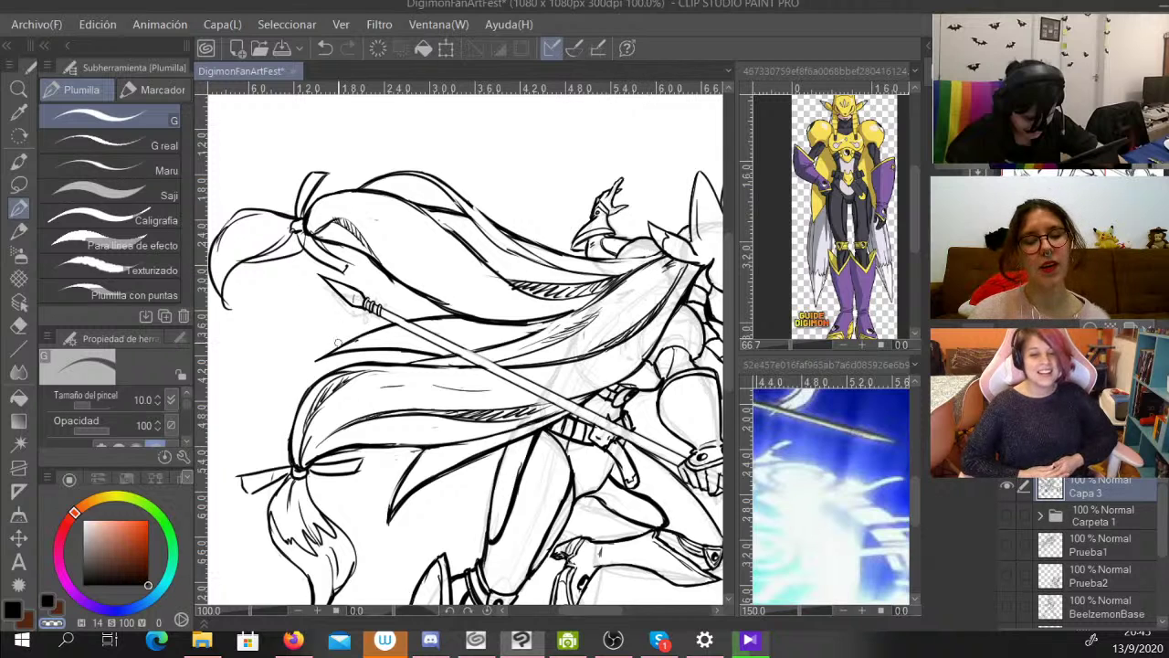
Ink the upper hair lock's edge where it passes below the raised arm toward the shoulder, and trim the excess line.
key("c")
left_click_drag(601, 262, 665, 250)
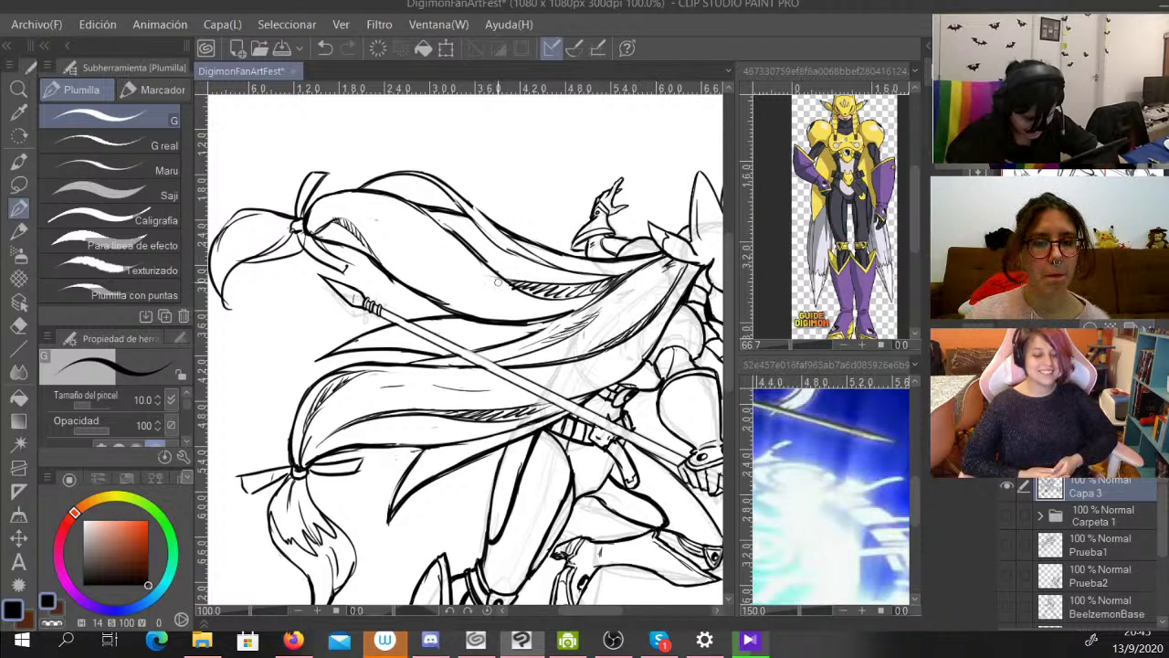
key("c")
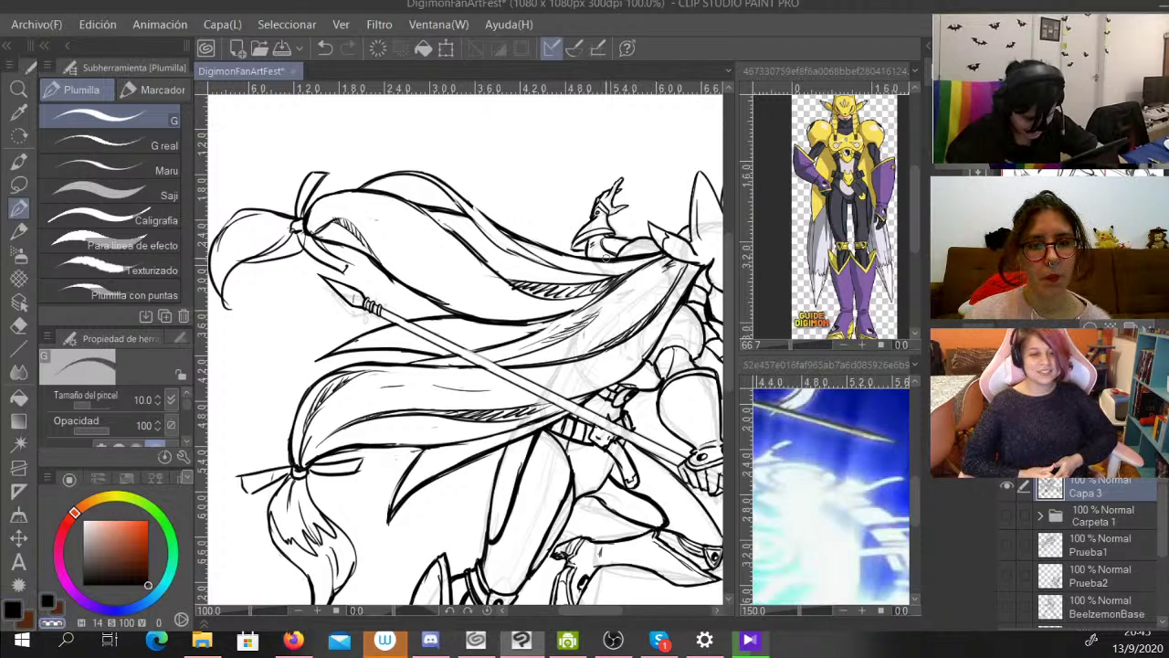
left_click_drag(597, 259, 655, 246)
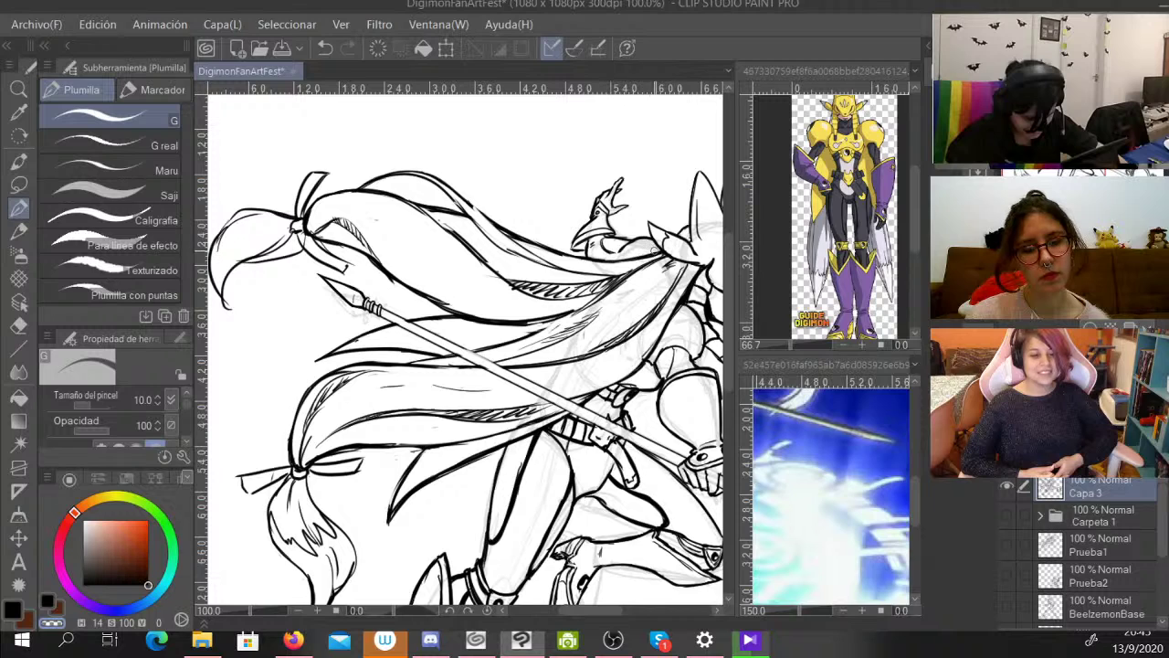
key("c")
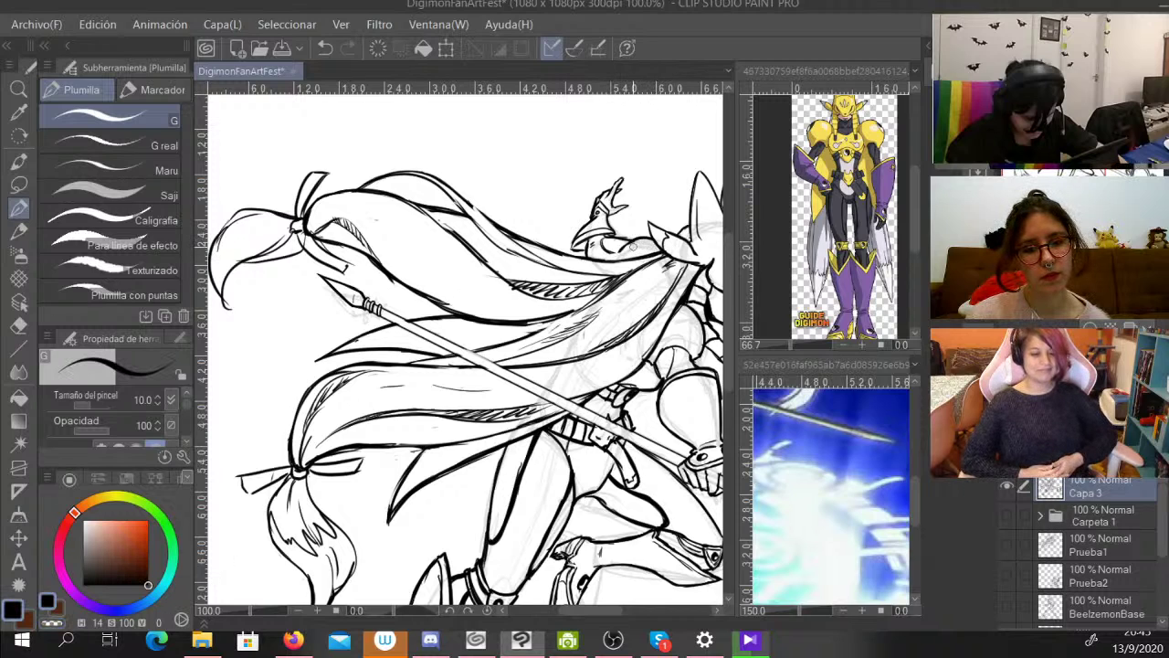
left_click_drag(622, 245, 613, 263)
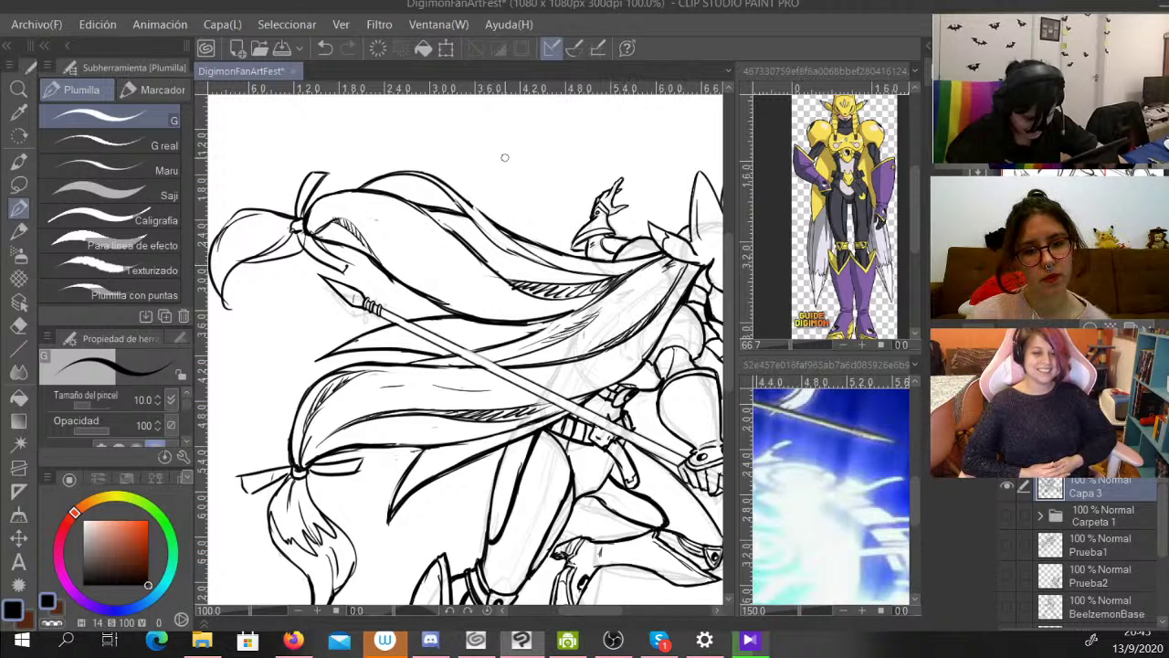
Re-ink the upper hair lock's top outline toward the shoulder, trimming stray ink around the overlapping strands.
left_click_drag(460, 196, 513, 239)
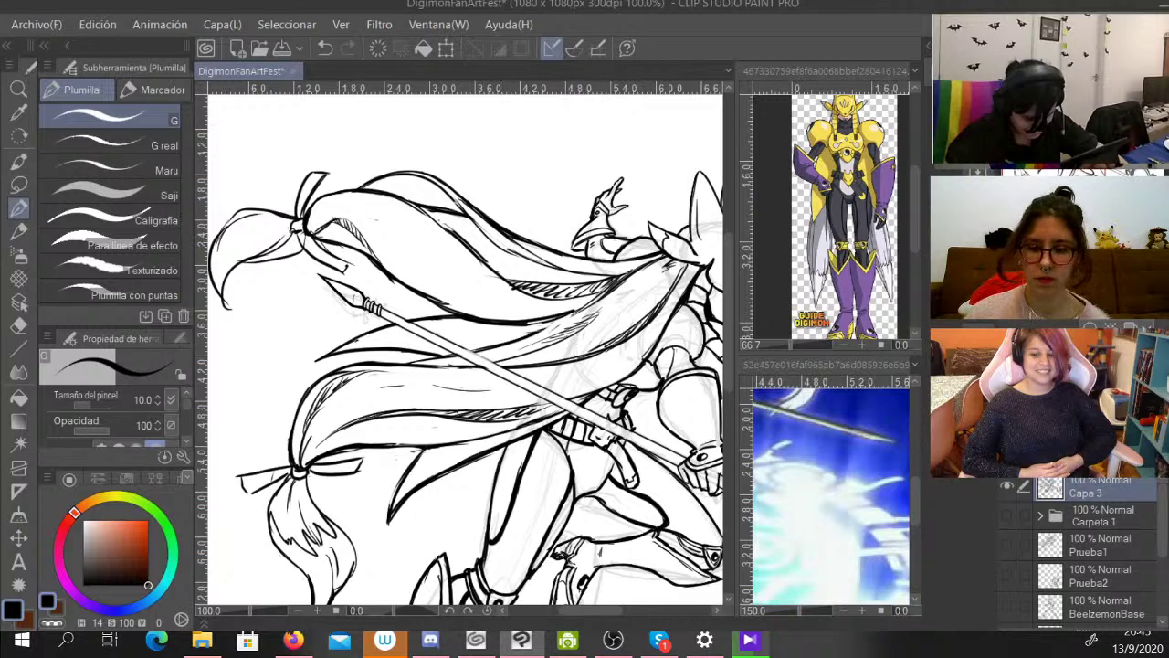
key("c")
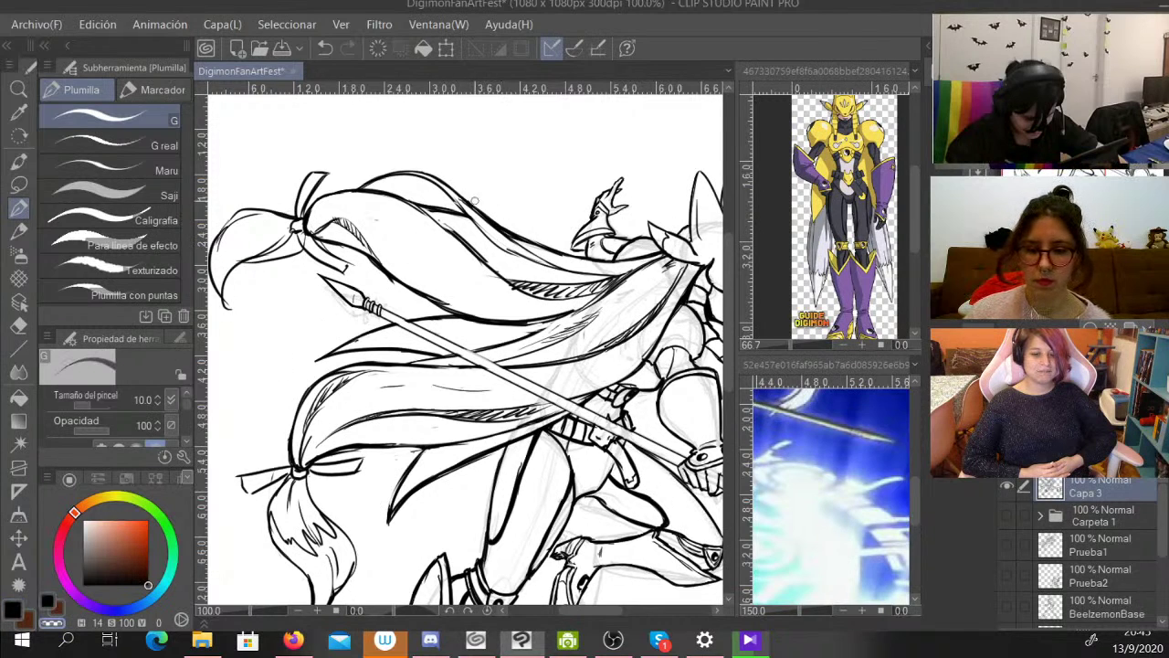
mouse_move(472, 198)
left_mouse_down()
mouse_move(543, 242)
mouse_move(459, 198)
mouse_move(516, 245)
mouse_move(473, 212)
mouse_move(523, 248)
left_mouse_up()
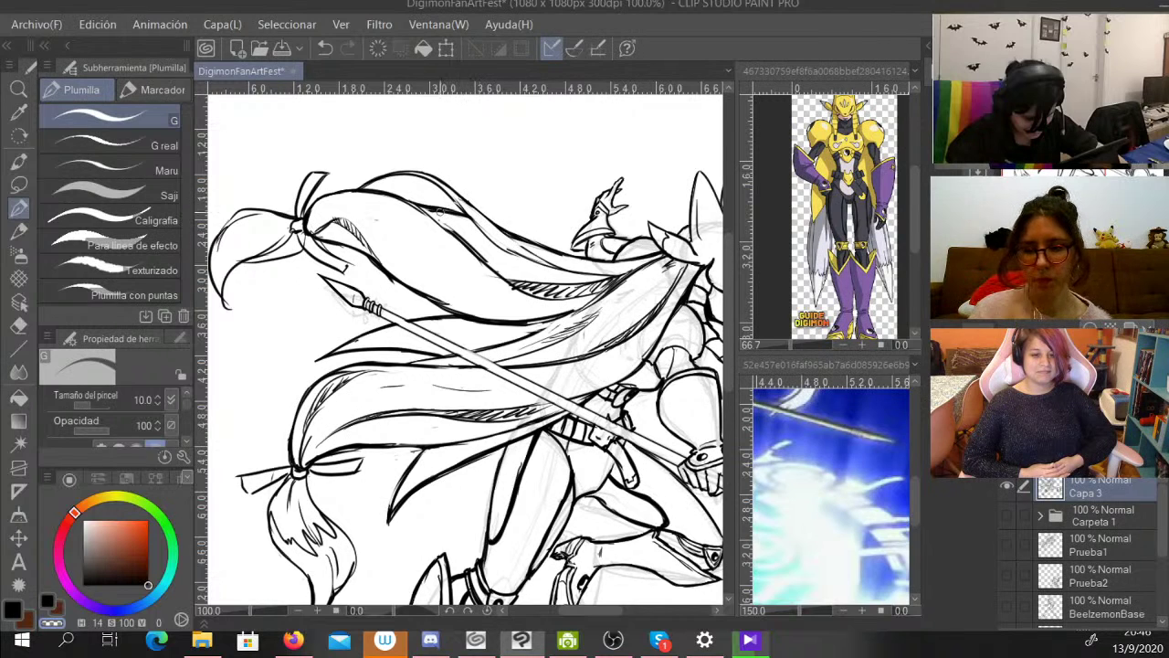
left_click_drag(427, 209, 465, 216)
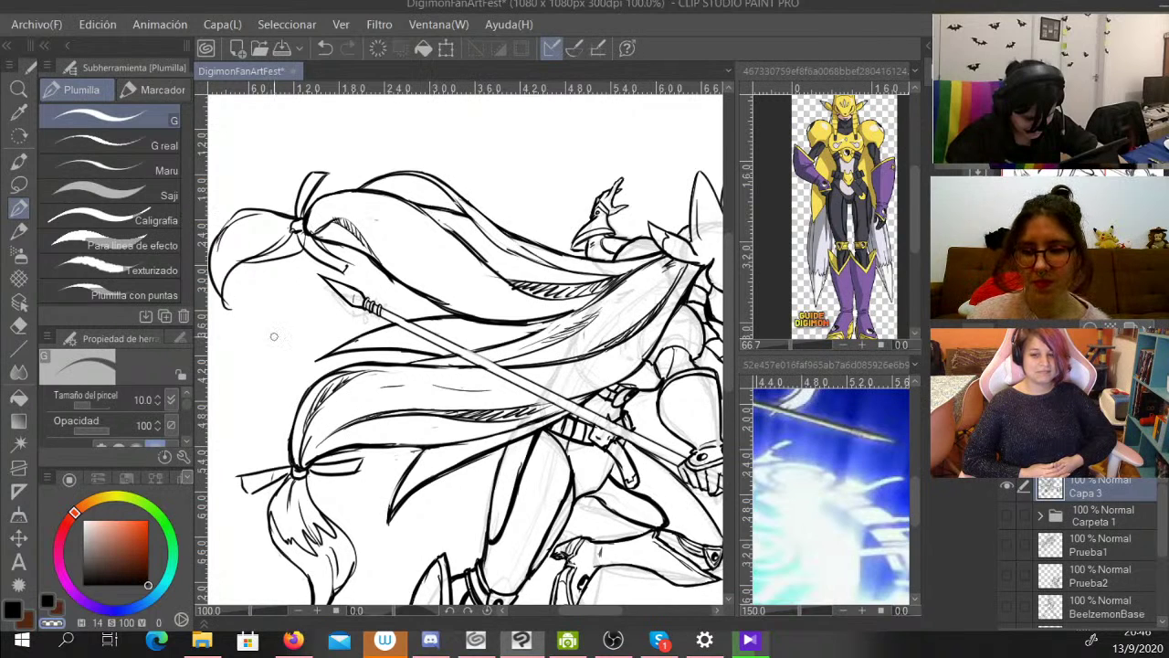
key("c")
left_click_drag(443, 188, 524, 254)
left_click_drag(484, 217, 579, 274)
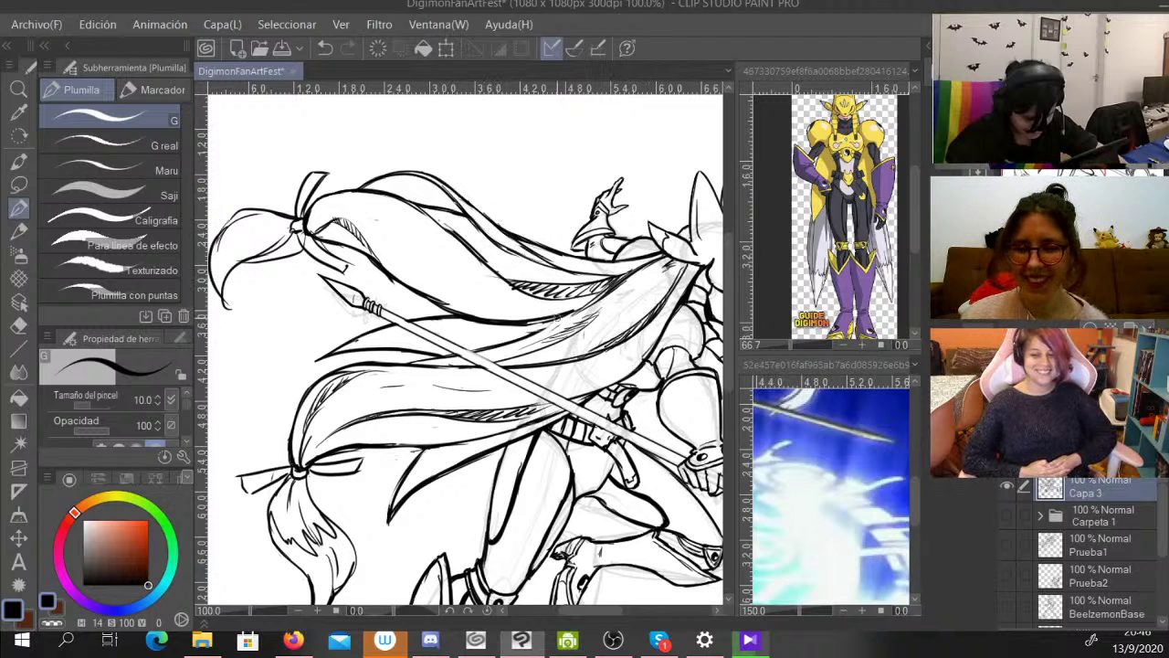
Strengthen the strand lines between the upper and middle hair locks, toward the shoulder.
mouse_move(572, 313)
left_mouse_down()
mouse_move(585, 301)
mouse_move(548, 324)
mouse_move(630, 274)
mouse_move(546, 336)
left_mouse_up()
mouse_move(593, 301)
left_mouse_down()
mouse_move(653, 263)
mouse_move(676, 263)
mouse_move(663, 274)
left_mouse_up()
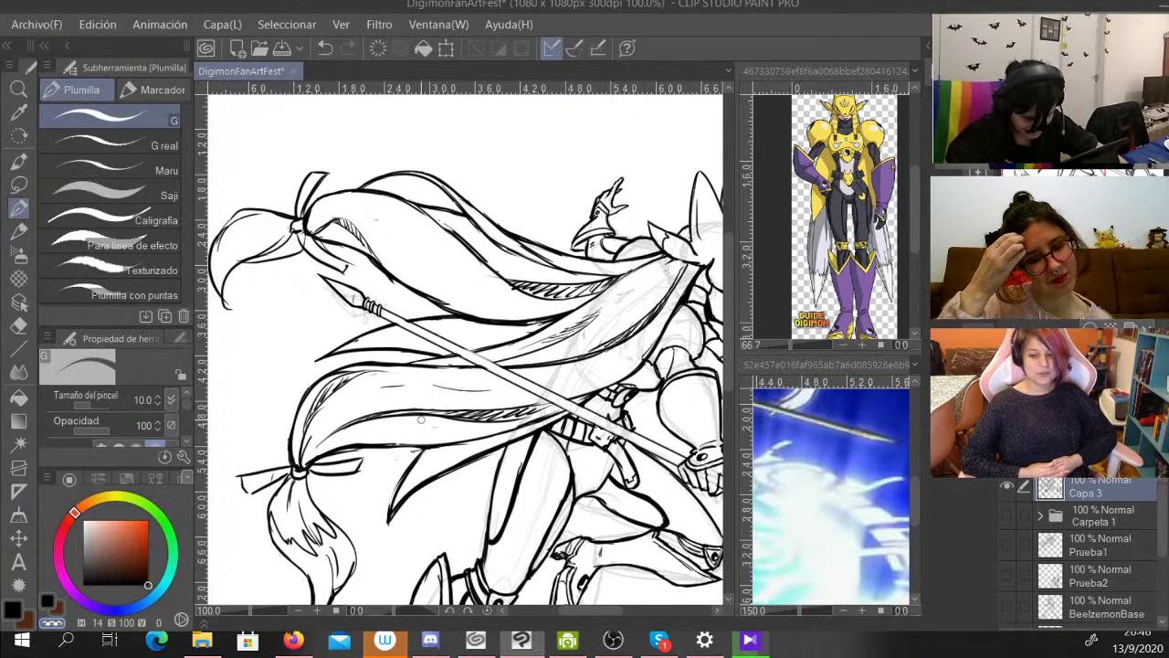
left_click(47, 601)
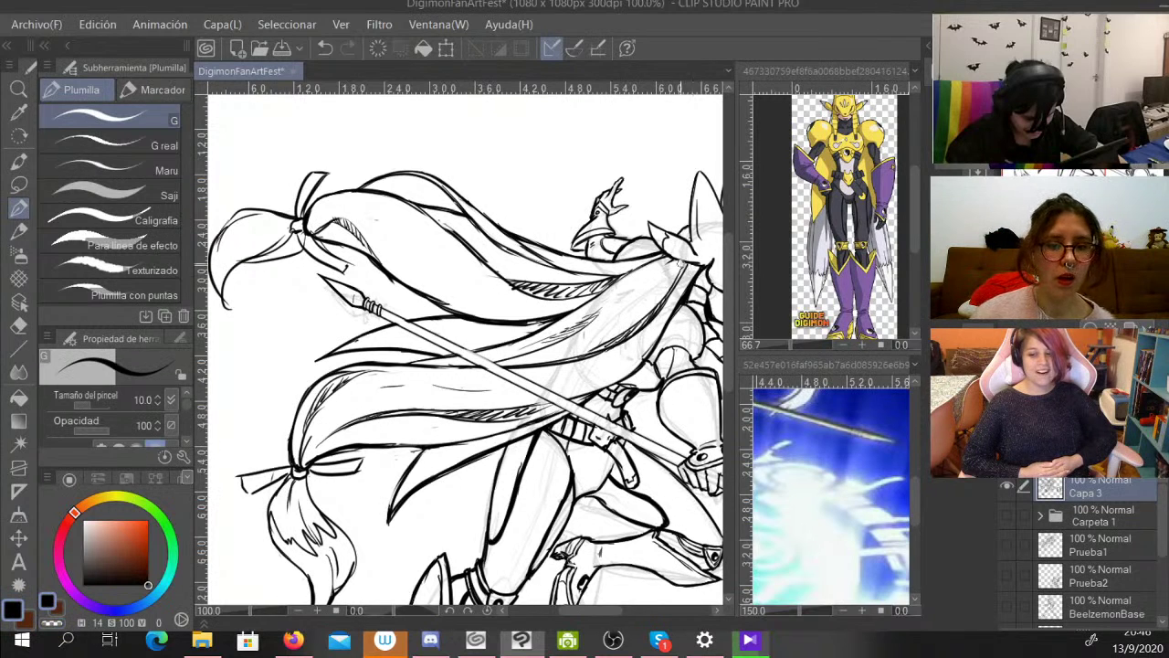
Hide the SakuyamonBase sketch layer to show the clean line art alone, and save the file.
key("ctrl+minus")
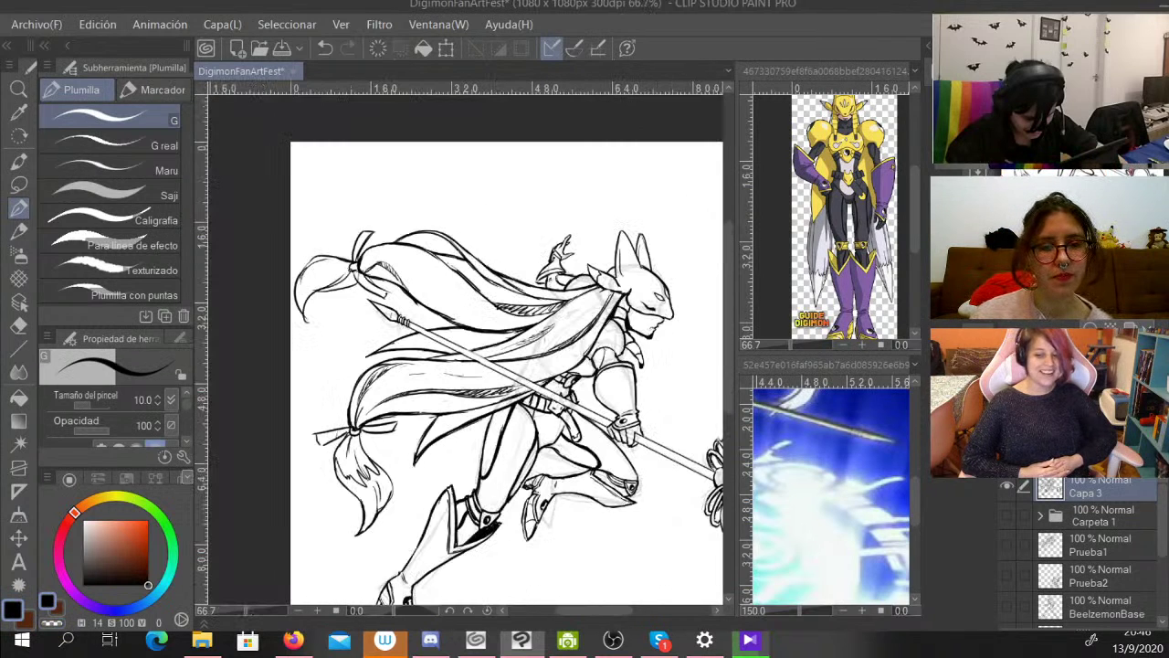
left_click_drag(475, 366, 457, 340)
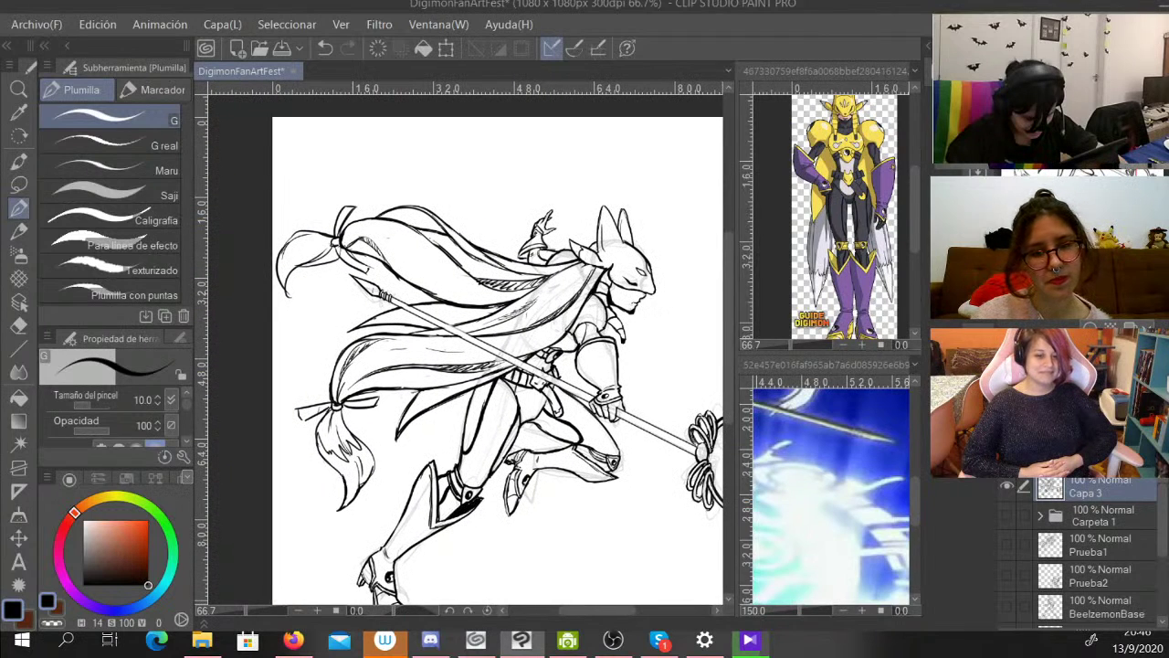
key("ctrl+minus")
left_click_drag(493, 365, 454, 357)
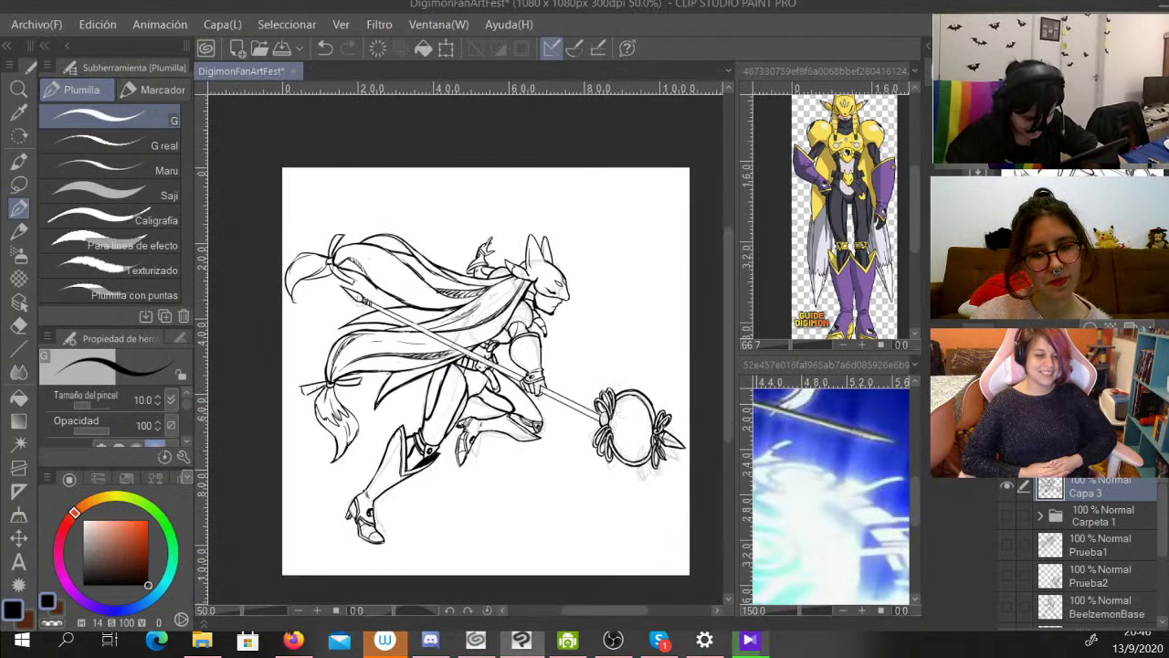
left_click_drag(1162, 522, 1161, 537)
scroll(1087, 548, "down", 1)
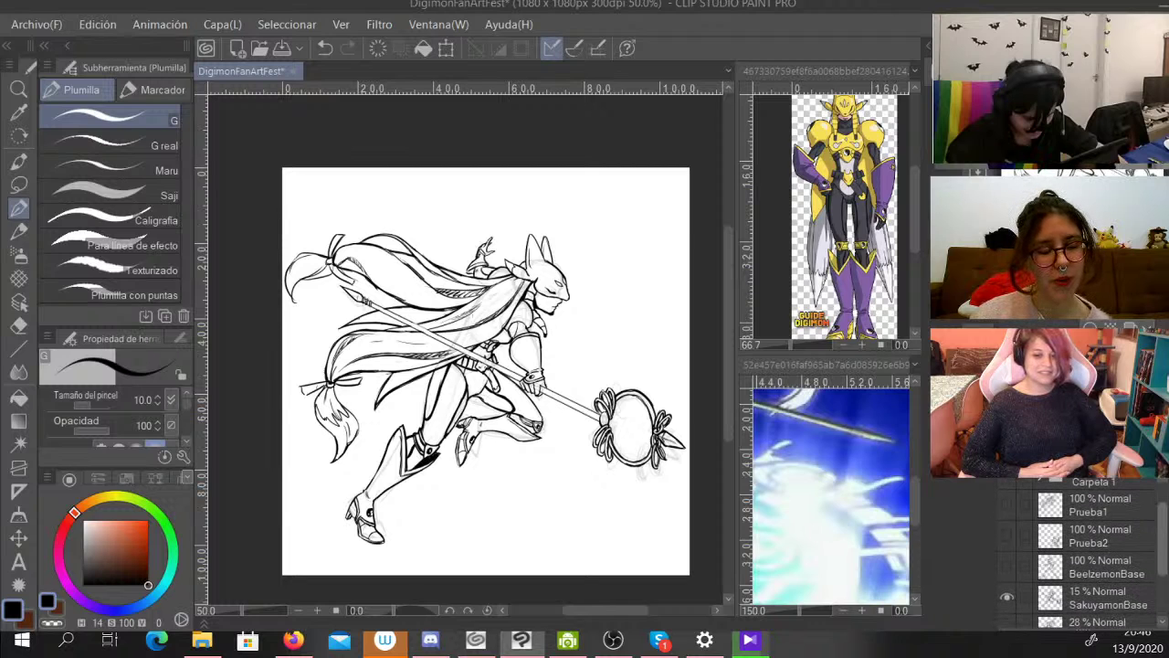
scroll(1086, 548, "down", 1)
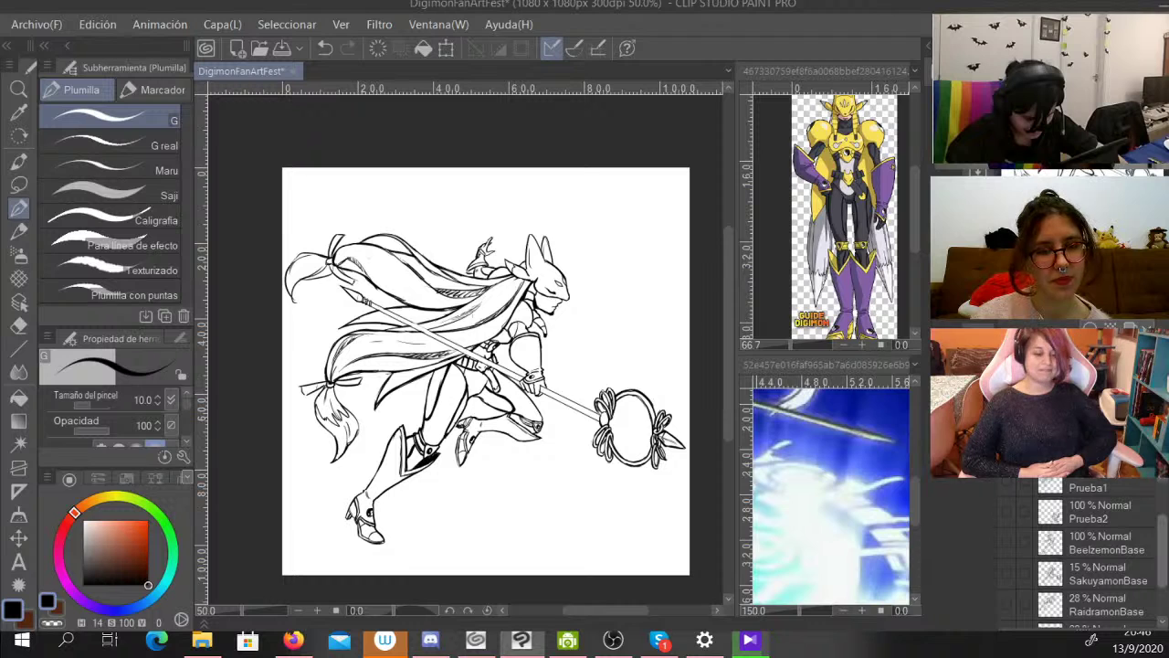
scroll(1086, 548, "up", 3)
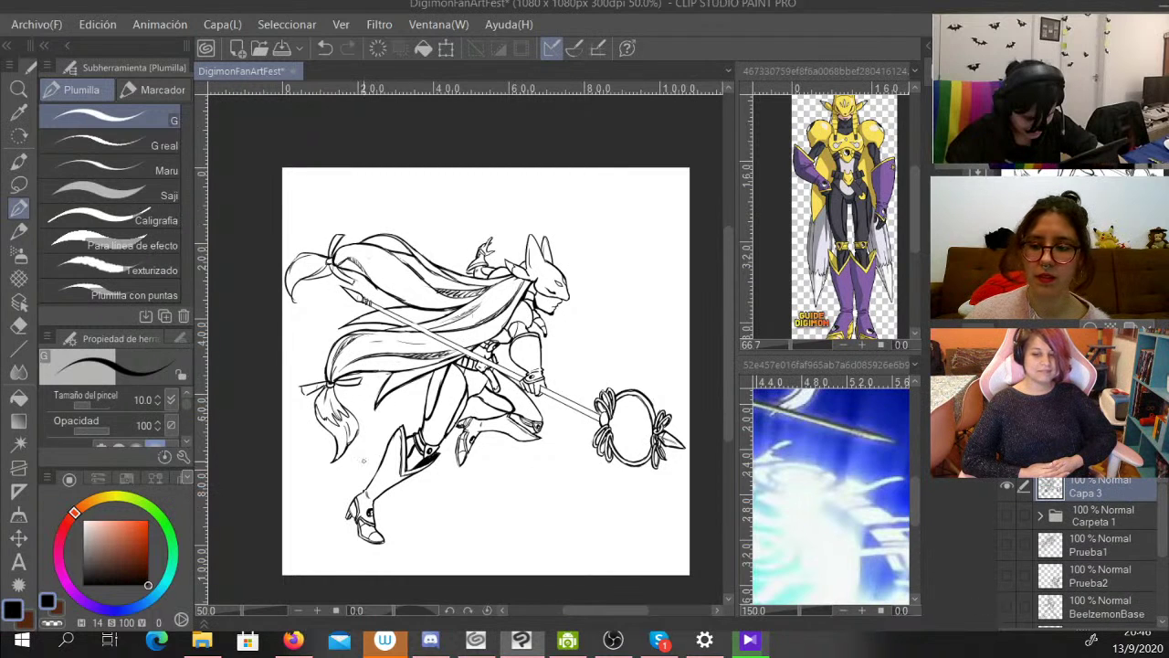
key("ctrl+s")
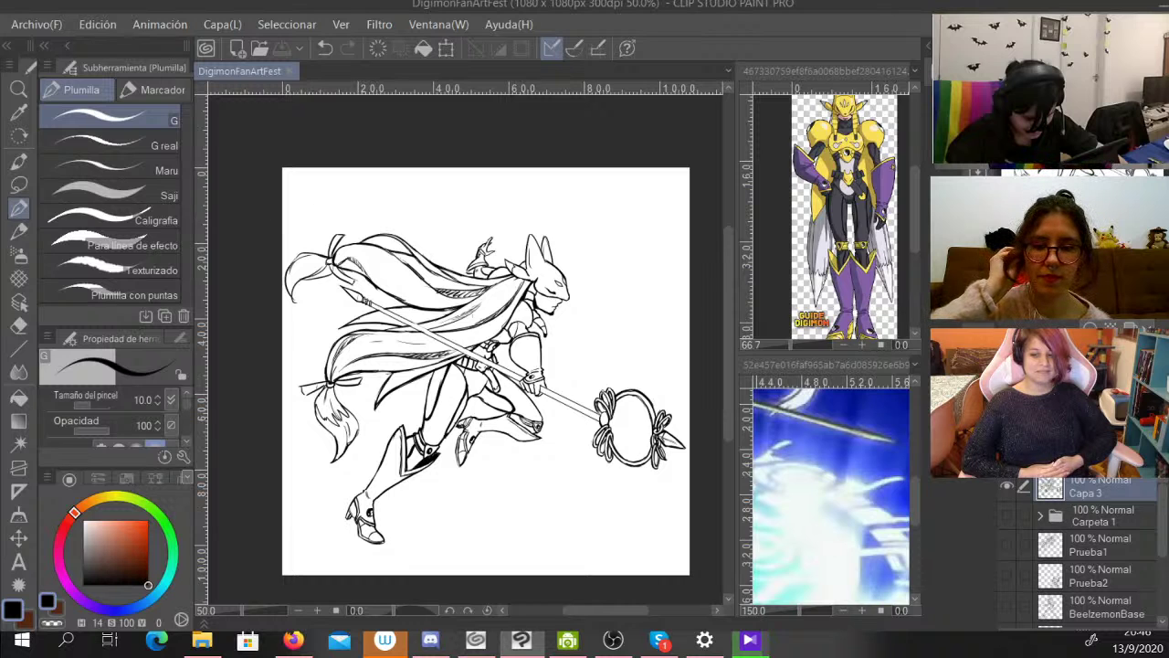
Show the BeelzemonBase sketch layer, hide the finished line art on Capa 3, and make BeelzemonBase the active layer.
scroll(1086, 548, "down", 2)
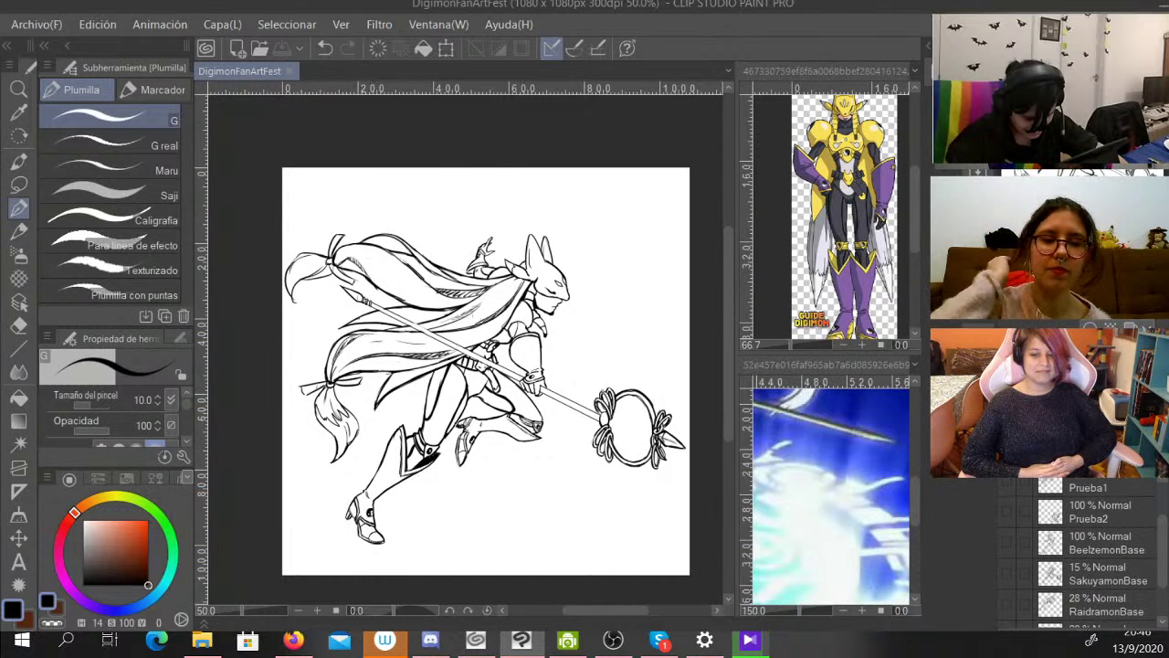
left_click(1007, 542)
scroll(1086, 548, "up", 2)
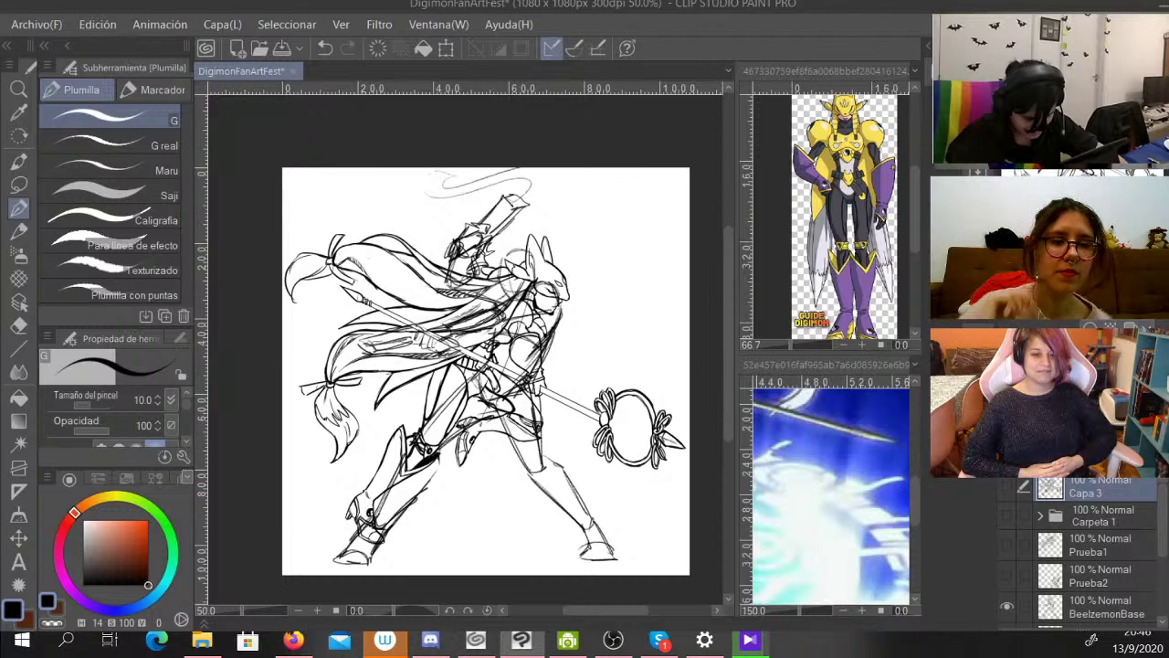
left_click(1006, 487)
left_click(1106, 607)
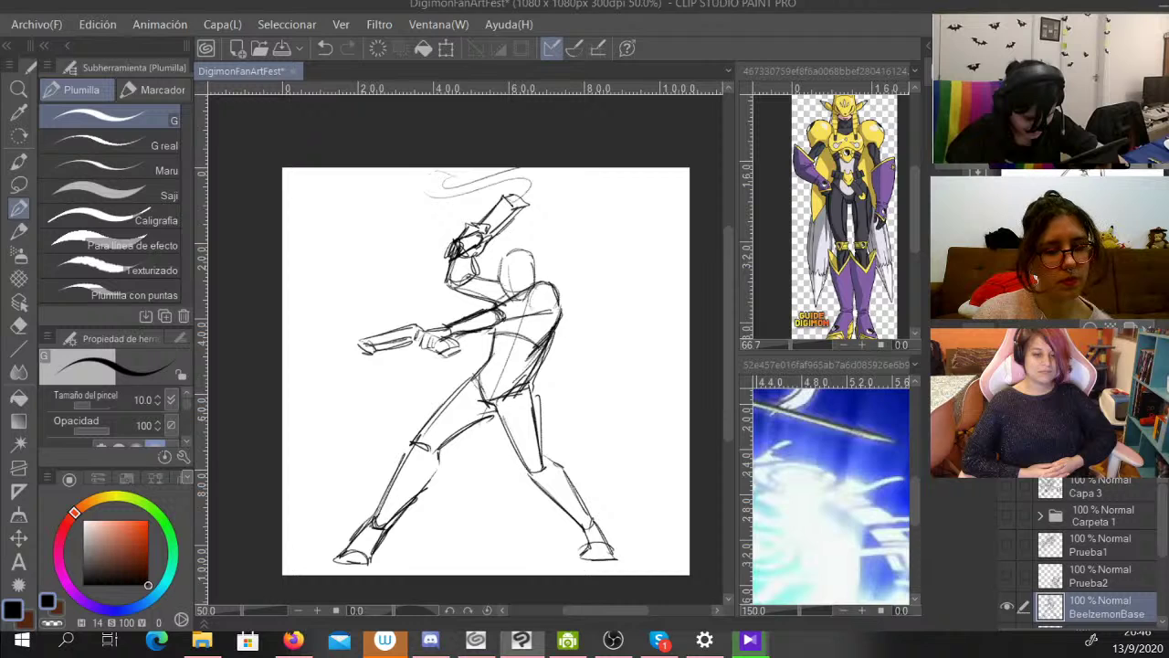
Open the full-body Beelzemon picture and the picture of him aiming two shotguns as references beside the canvas.
left_click(201, 641)
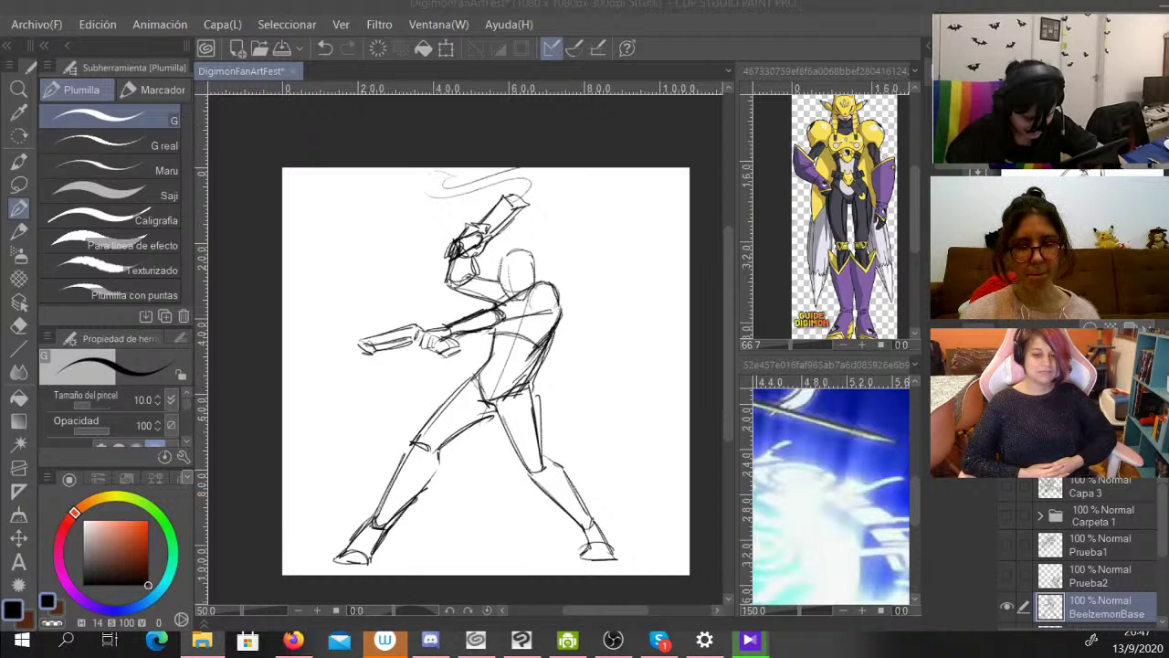
left_click(847, 71)
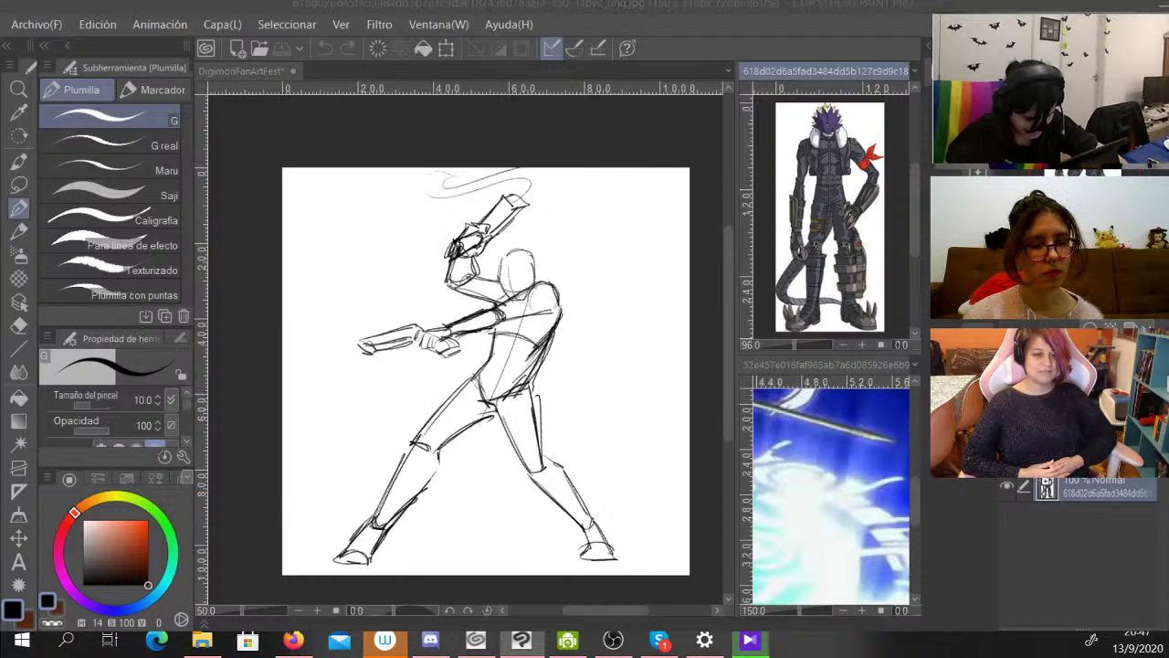
left_click(847, 383)
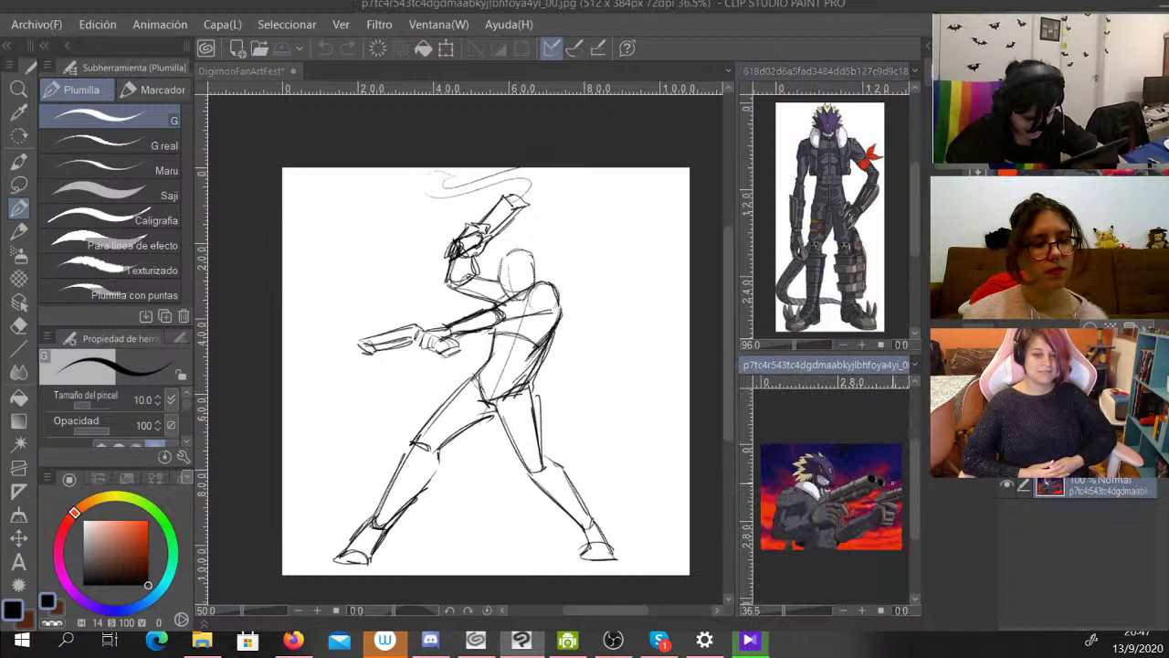
scroll(853, 498, "up", 3)
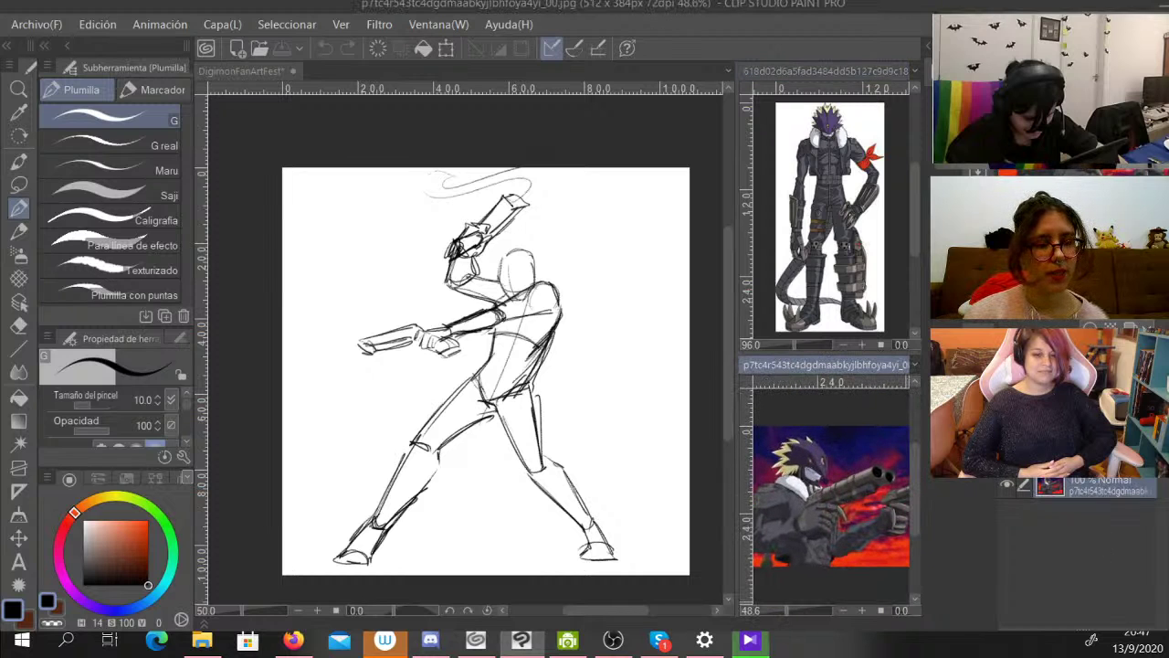
left_click_drag(853, 499, 862, 496)
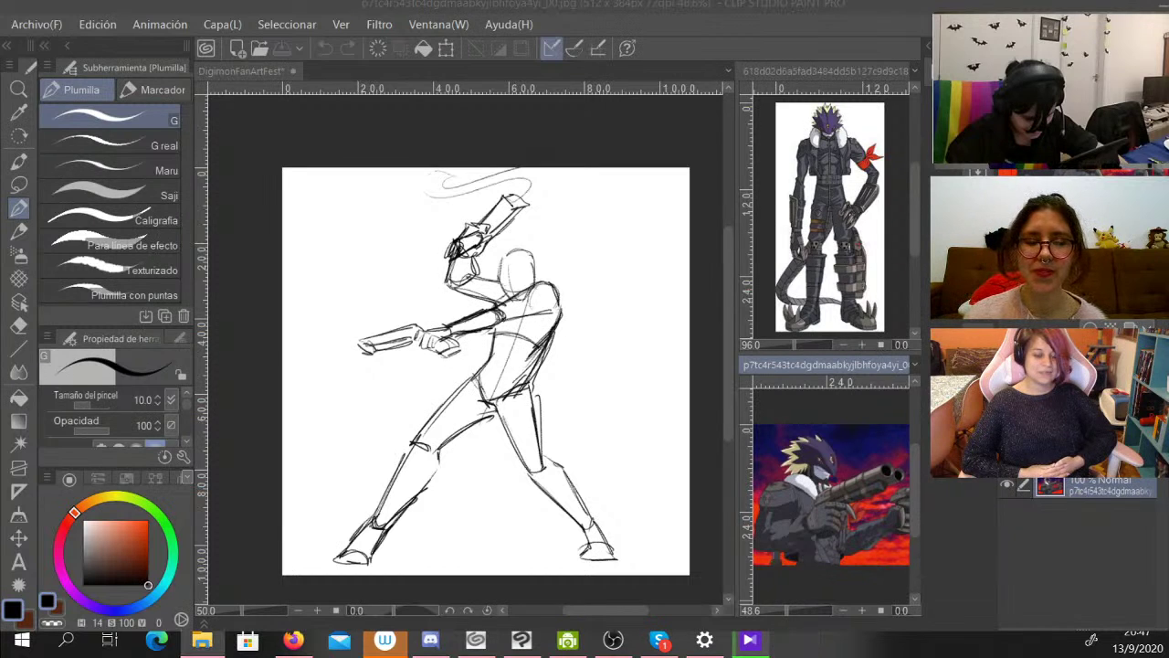
left_click(859, 371)
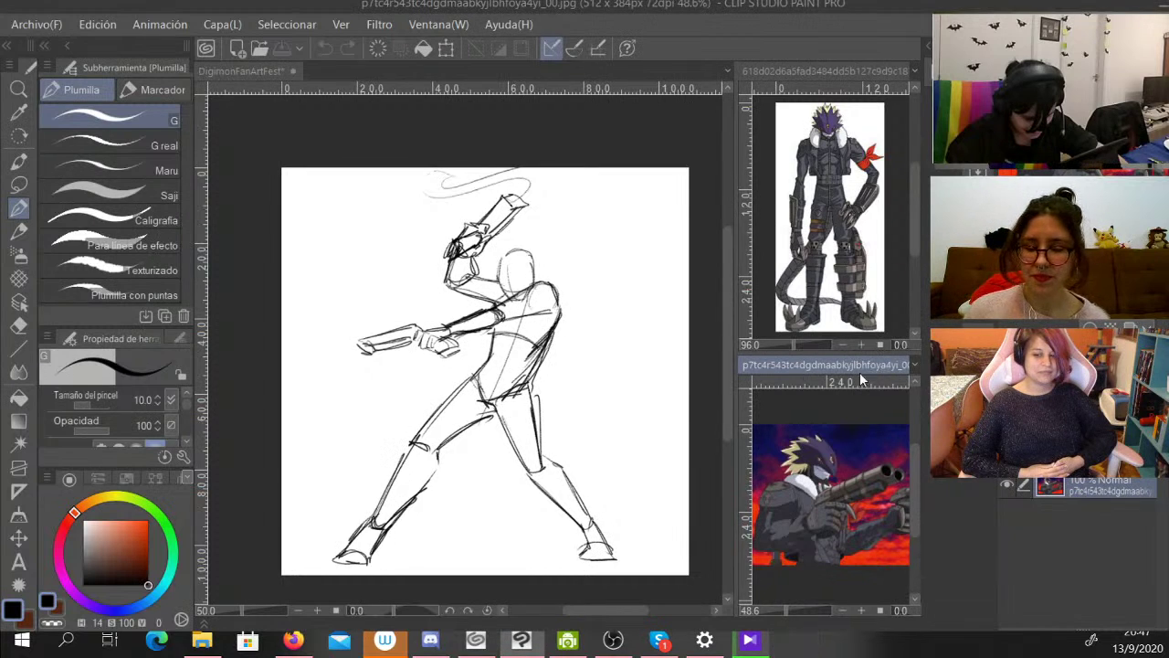
Widen the reference area, group the shotgun picture with the full-body one, and close the old images in the lower pane.
left_click_drag(735, 401, 413, 404)
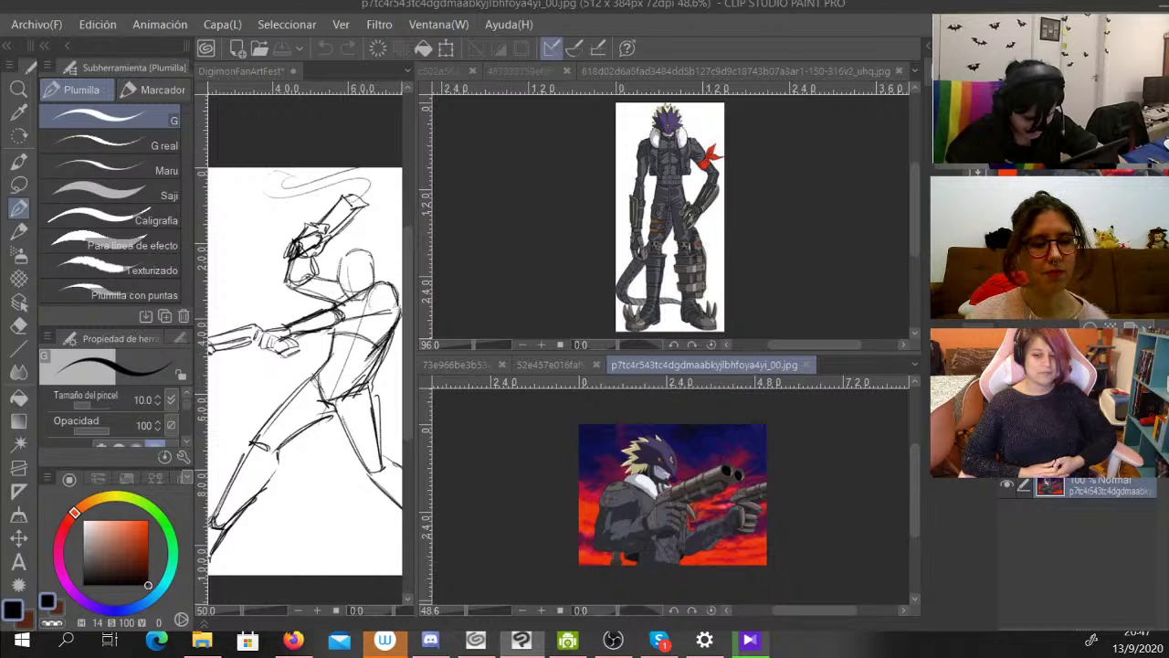
left_click_drag(704, 364, 899, 71)
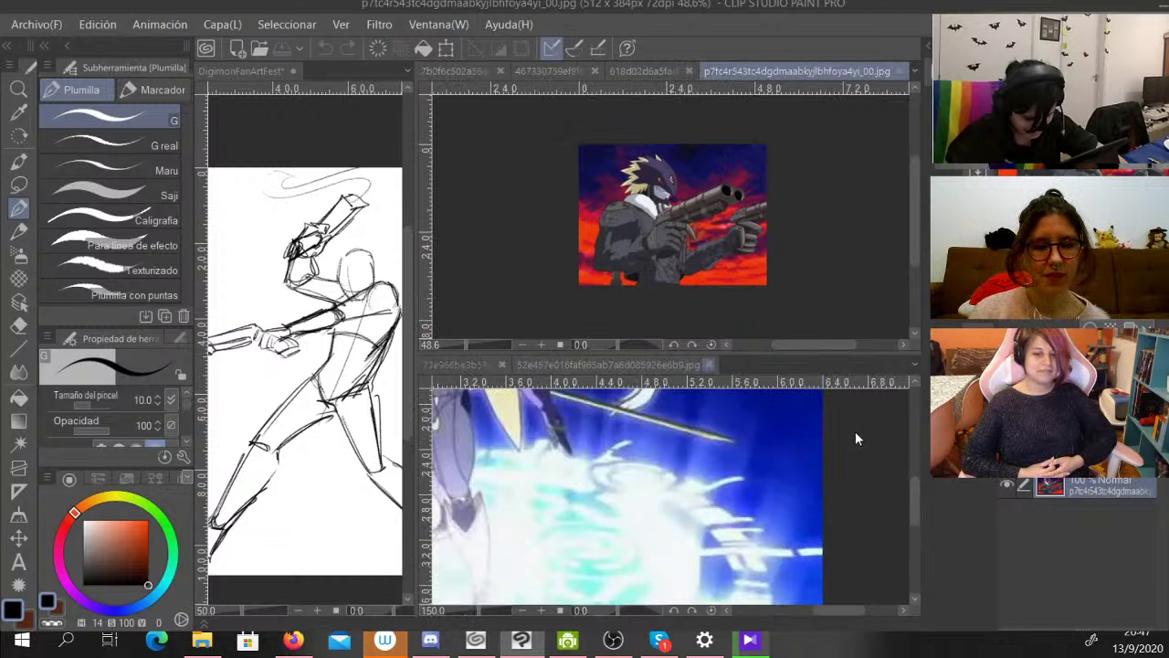
left_click(738, 436)
key("ctrl+w")
key("ctrl+w")
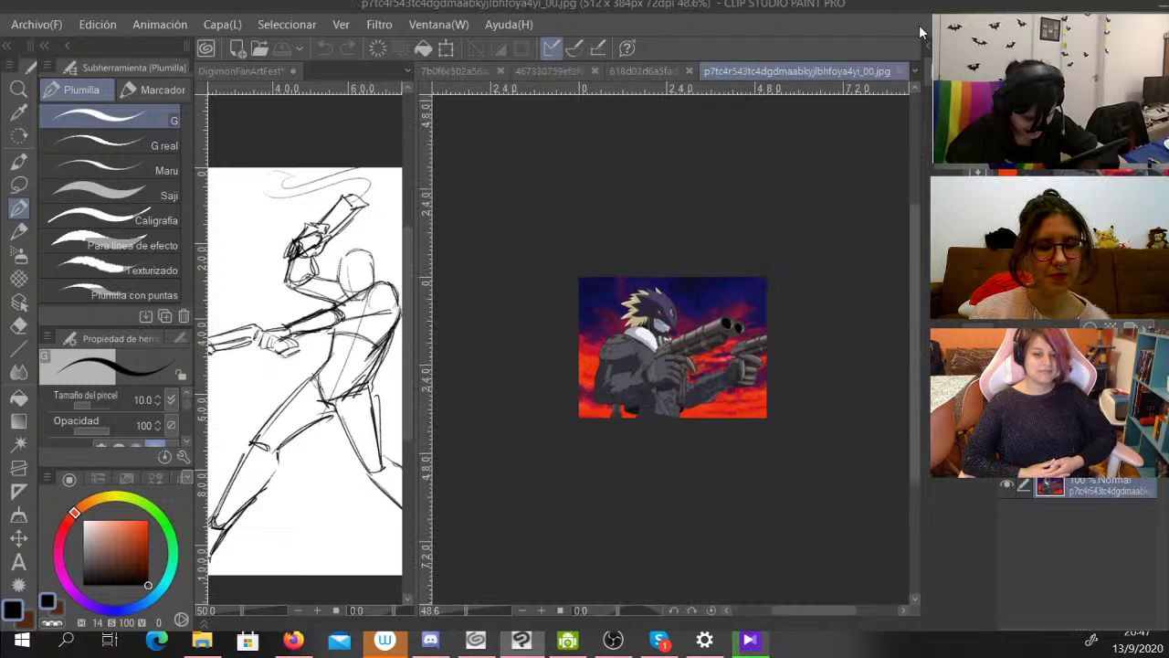
key("ctrl+w")
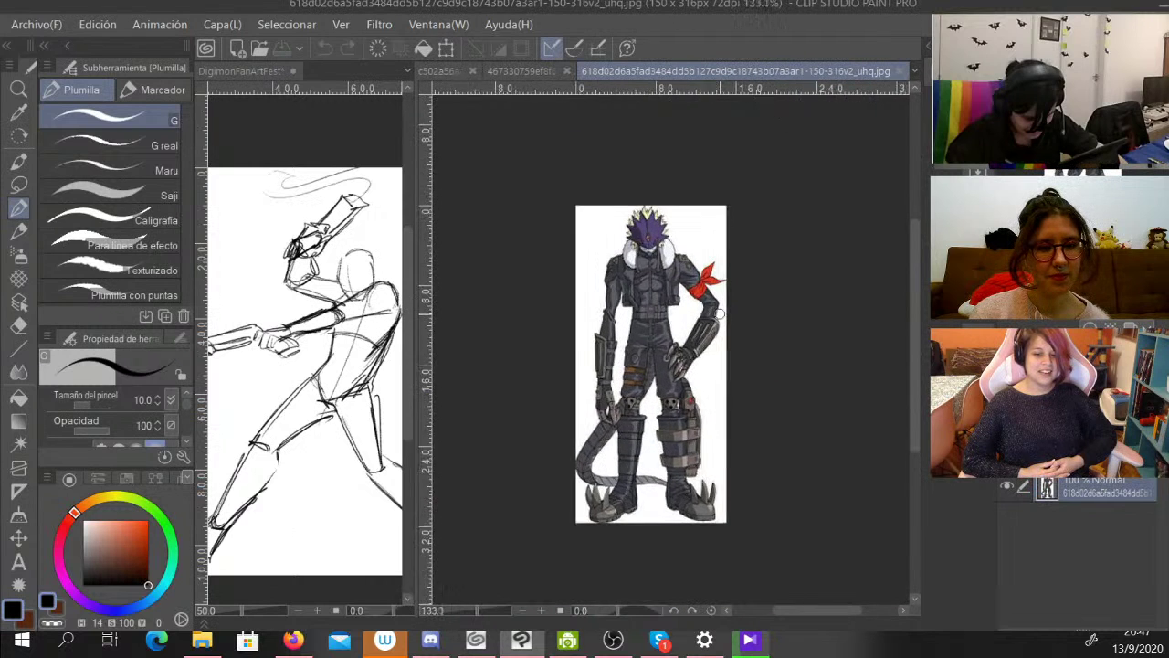
Close the two remaining old reference images and enlarge the full-body and shotgun Beelzemon references for study.
scroll(721, 314, "up", 1)
left_click_drag(721, 313, 757, 263)
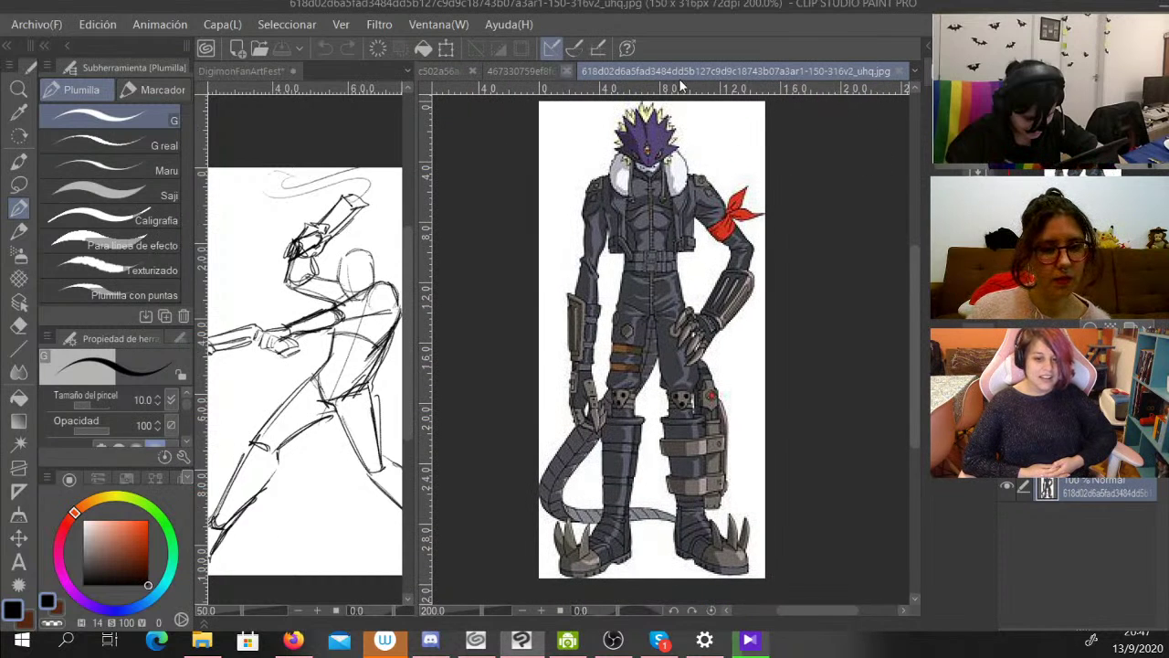
left_click(566, 72)
left_click(473, 72)
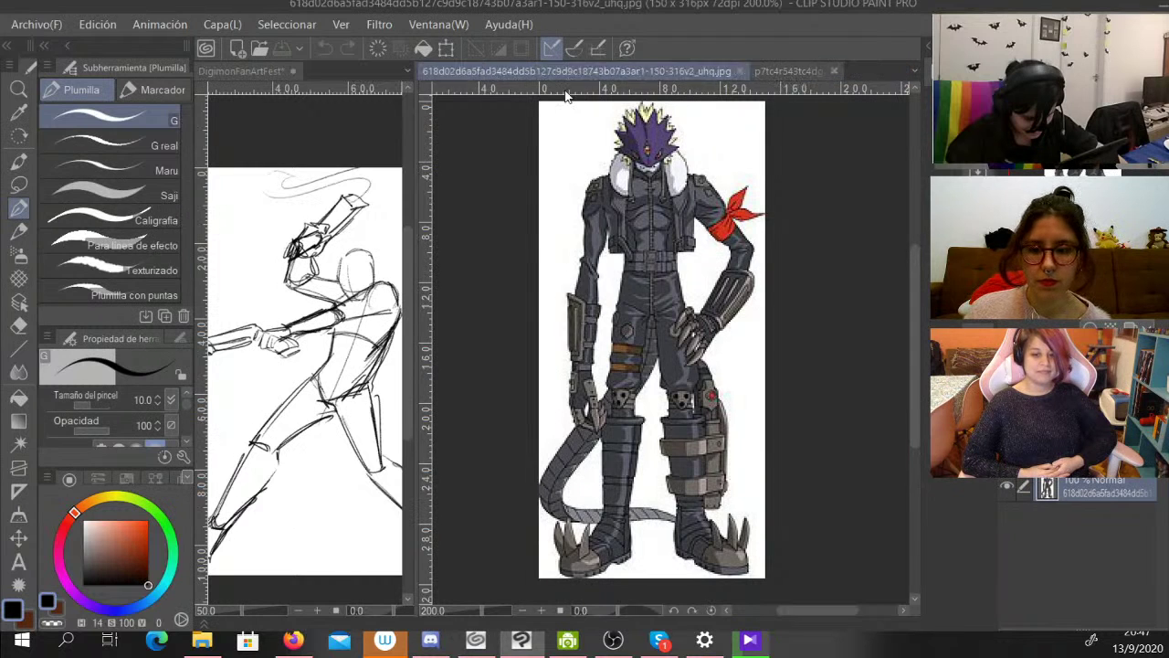
left_click(806, 71)
scroll(704, 302, "up", 6)
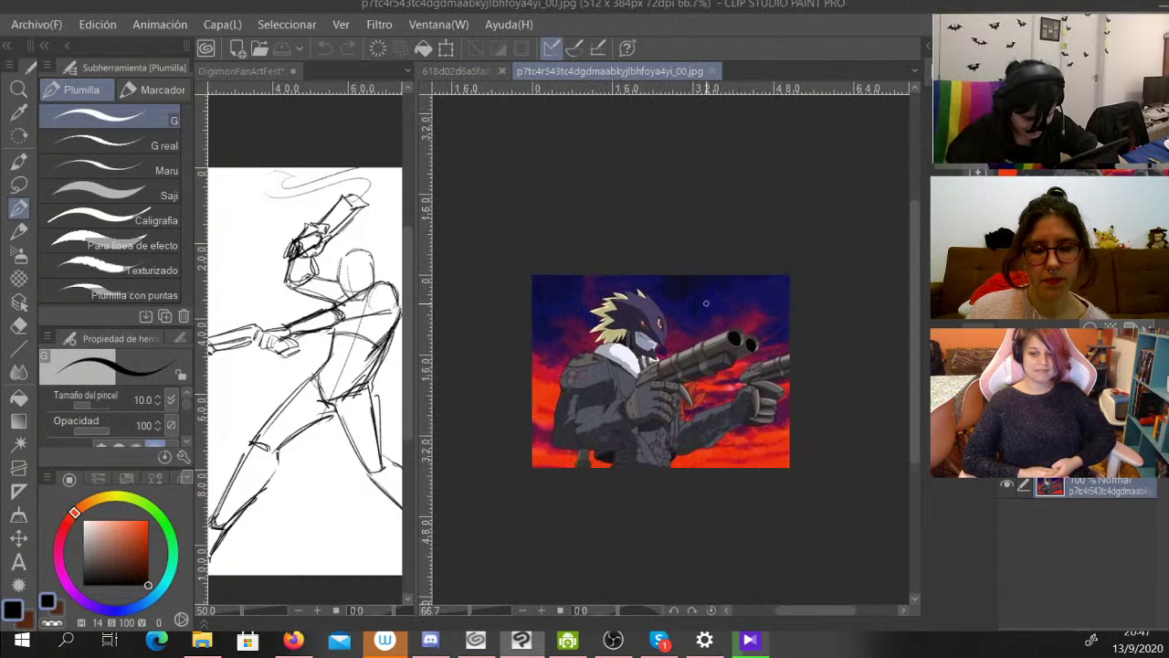
left_click_drag(704, 305, 728, 263)
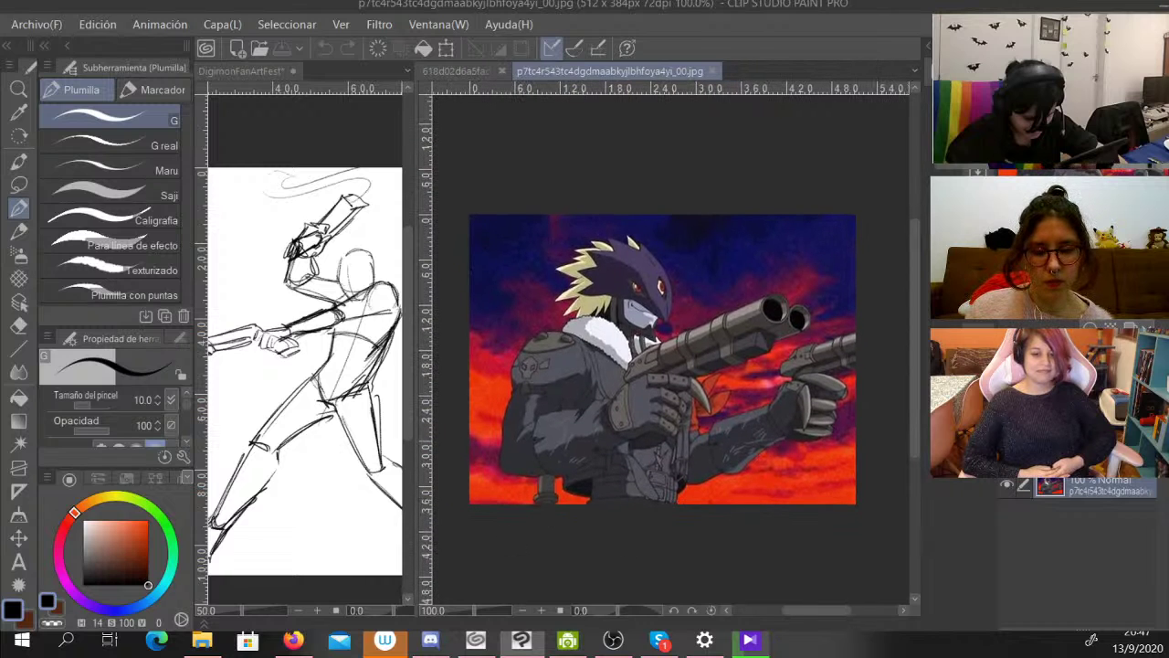
Open the black-and-white rendered Beelzemon picture and Beelzebumon_collectors.png as references and examine the outfit, arm guard and guns.
key("alt+Tab")
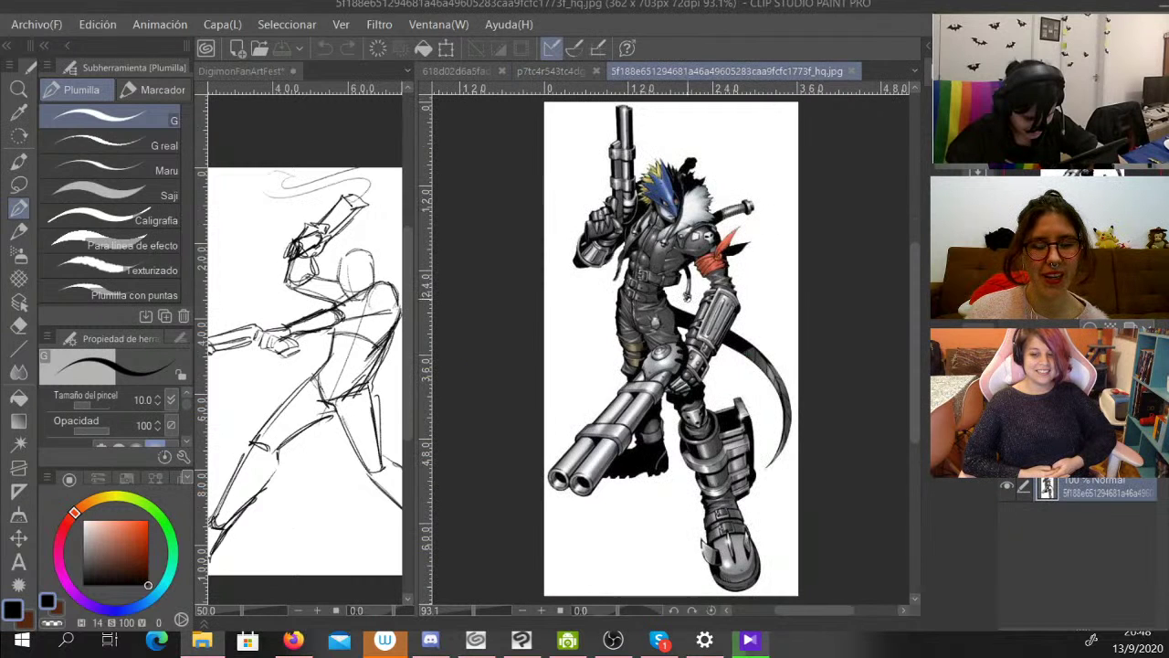
scroll(849, 290, "up", 5)
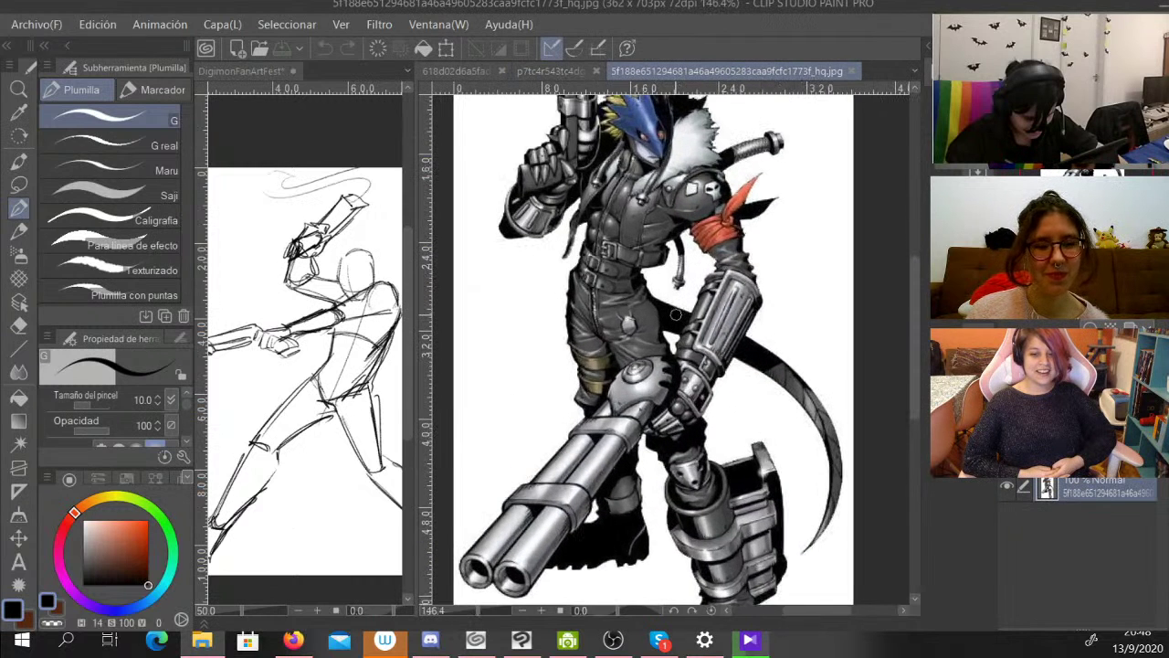
scroll(652, 347, "up", 4)
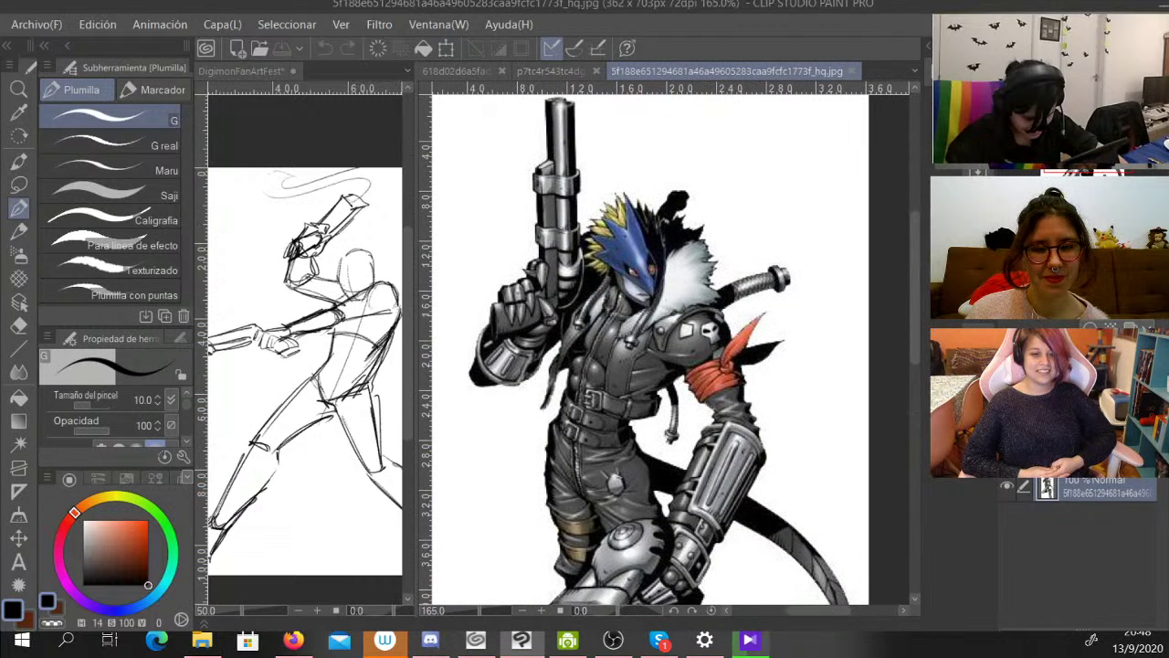
scroll(652, 347, "down", 5)
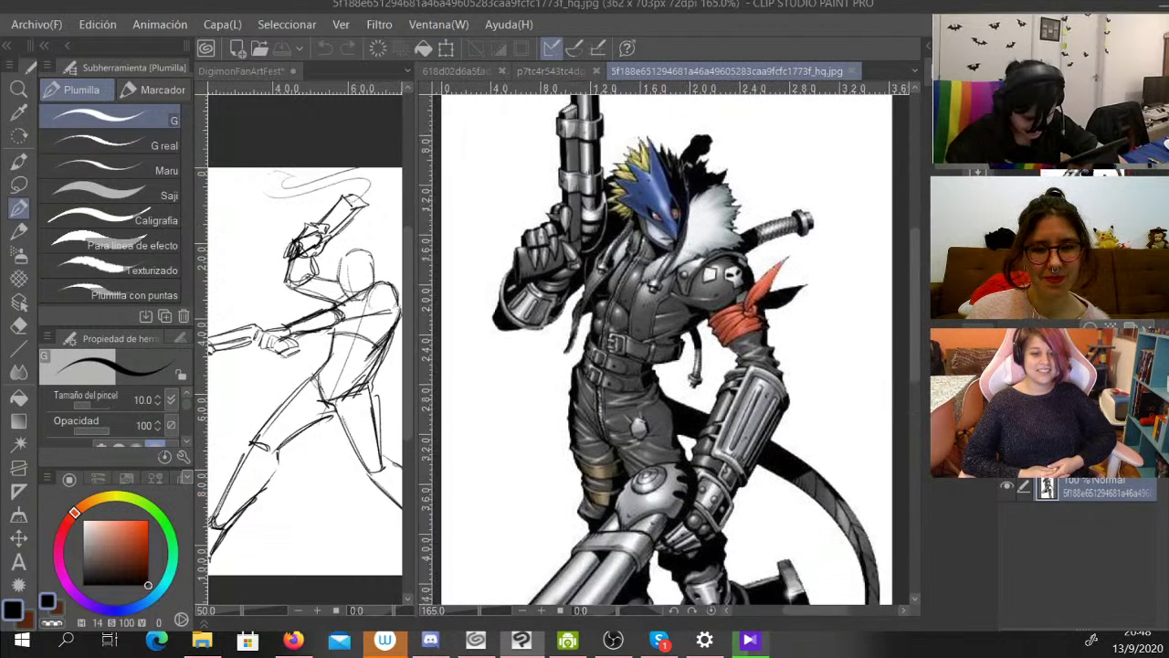
left_click_drag(652, 347, 671, 401)
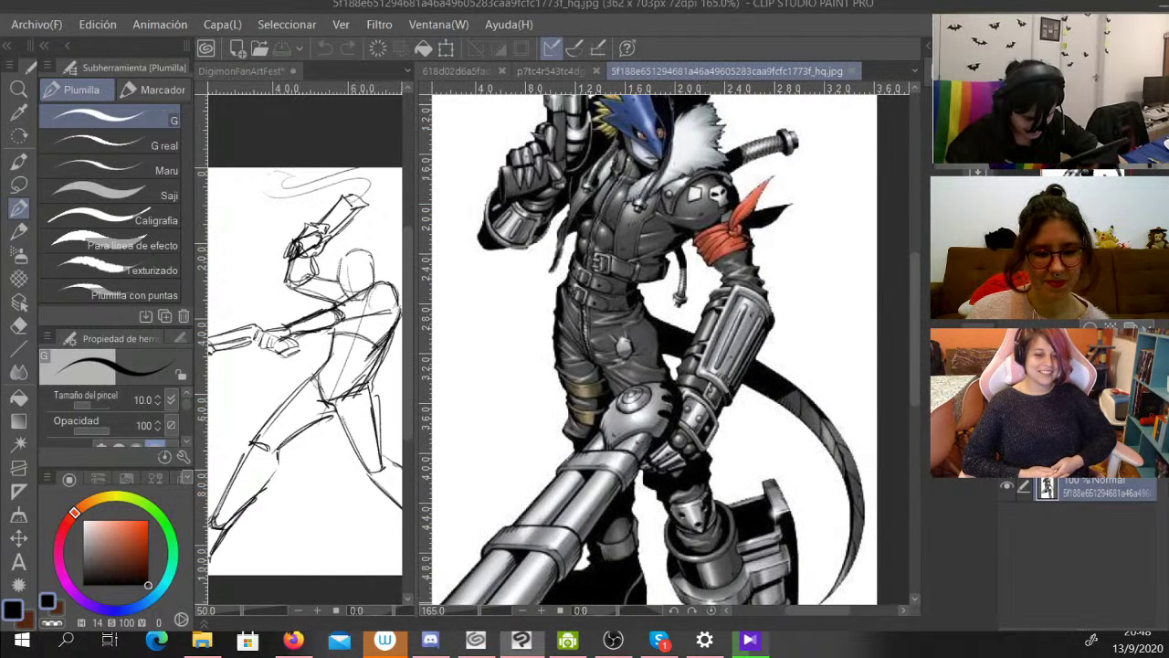
scroll(652, 347, "up", 1)
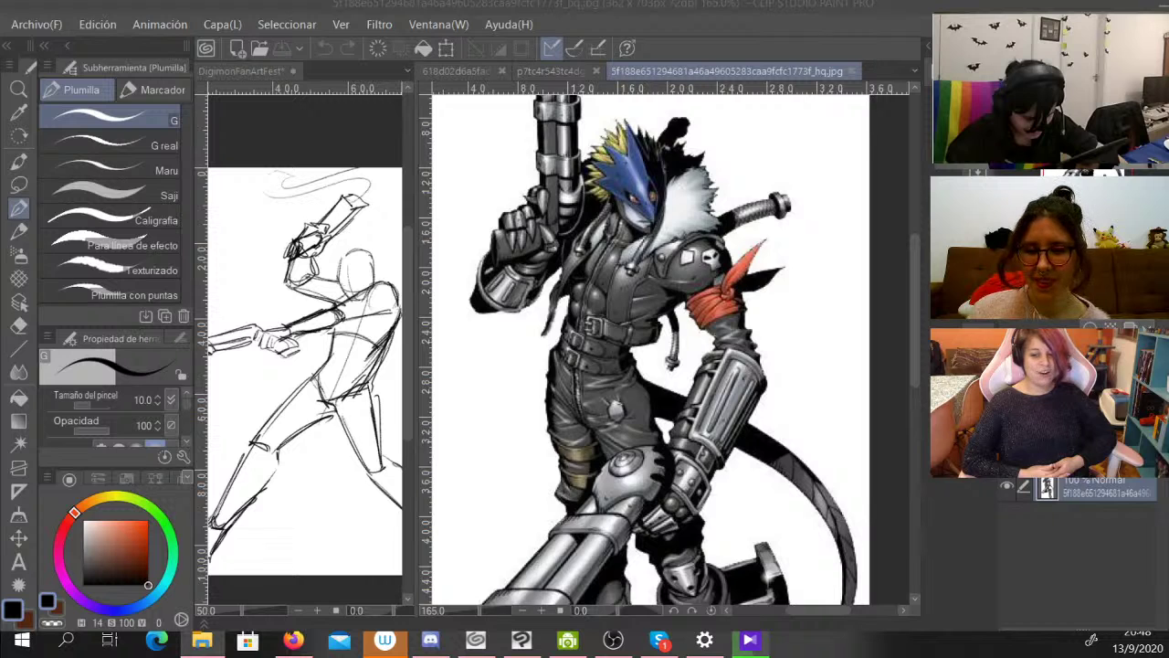
scroll(696, 369, "up", 6)
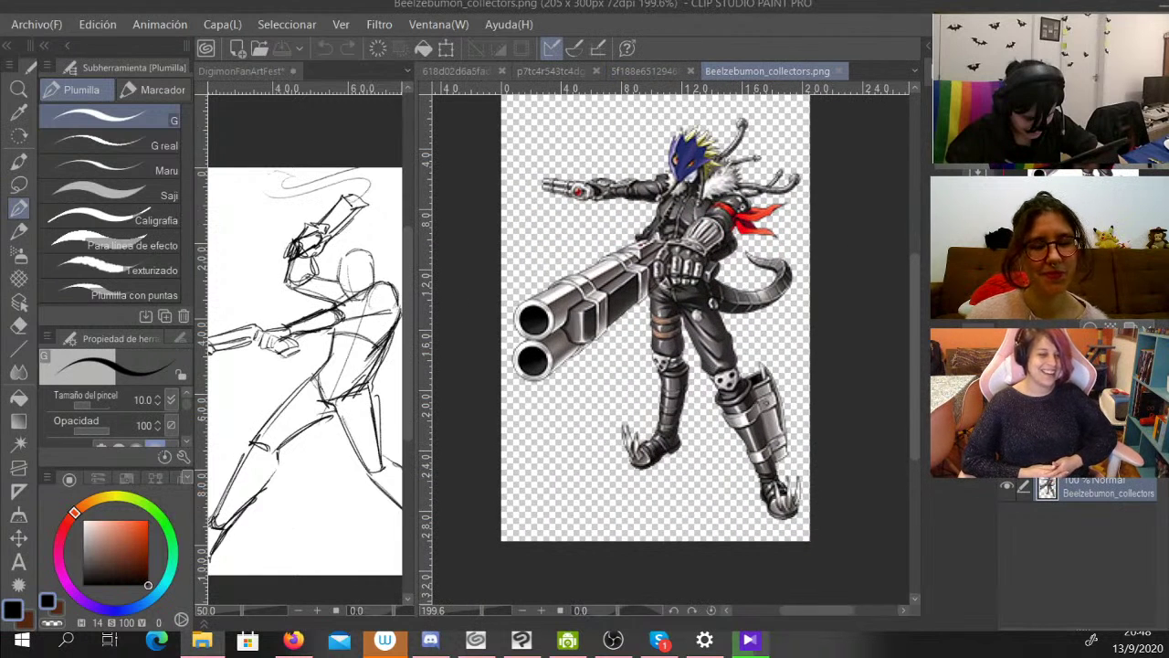
Bring the full-body Beelzemon reference back up and narrow its pane so the drawing has more room.
left_click(461, 70)
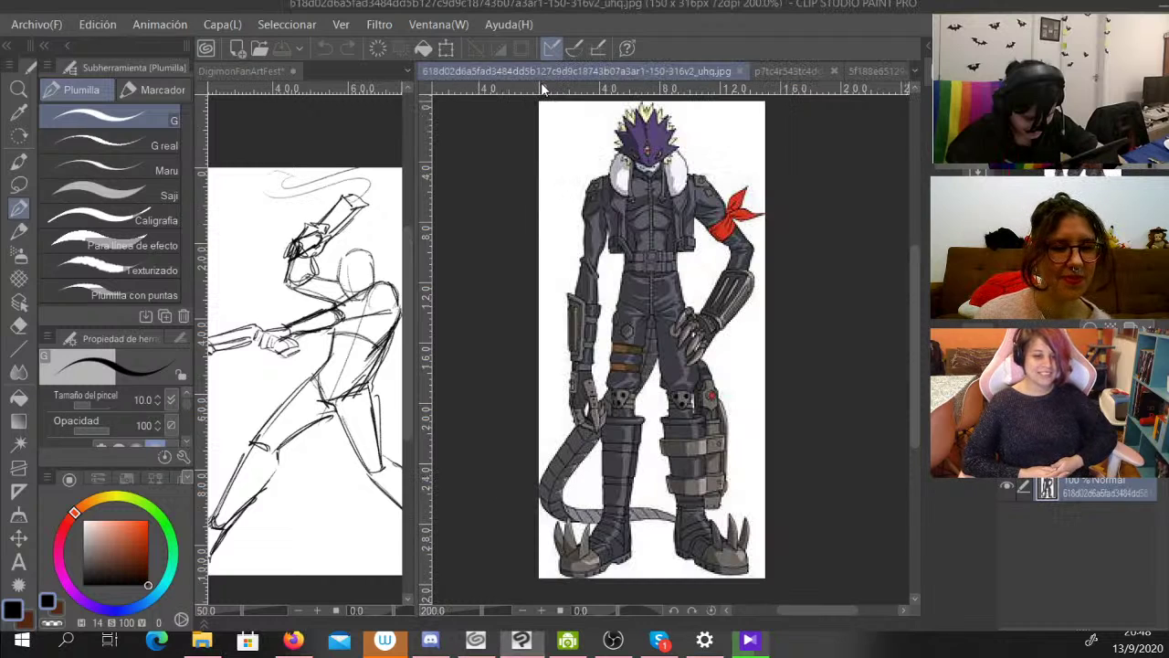
mouse_move(497, 347)
left_mouse_down()
mouse_move(803, 328)
mouse_move(850, 299)
mouse_move(690, 315)
mouse_move(669, 338)
left_mouse_up()
left_click(632, 493)
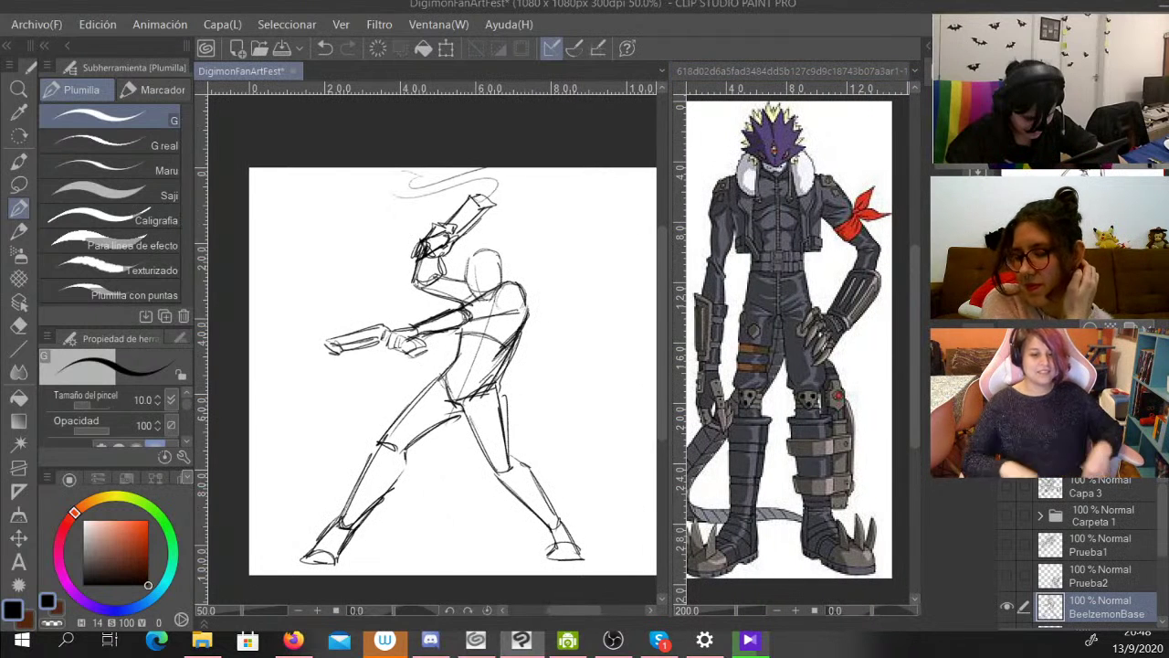
Lower the BeelzemonBase layer's opacity to 43% and add a new raster layer above Capa 3.
left_click(1103, 398)
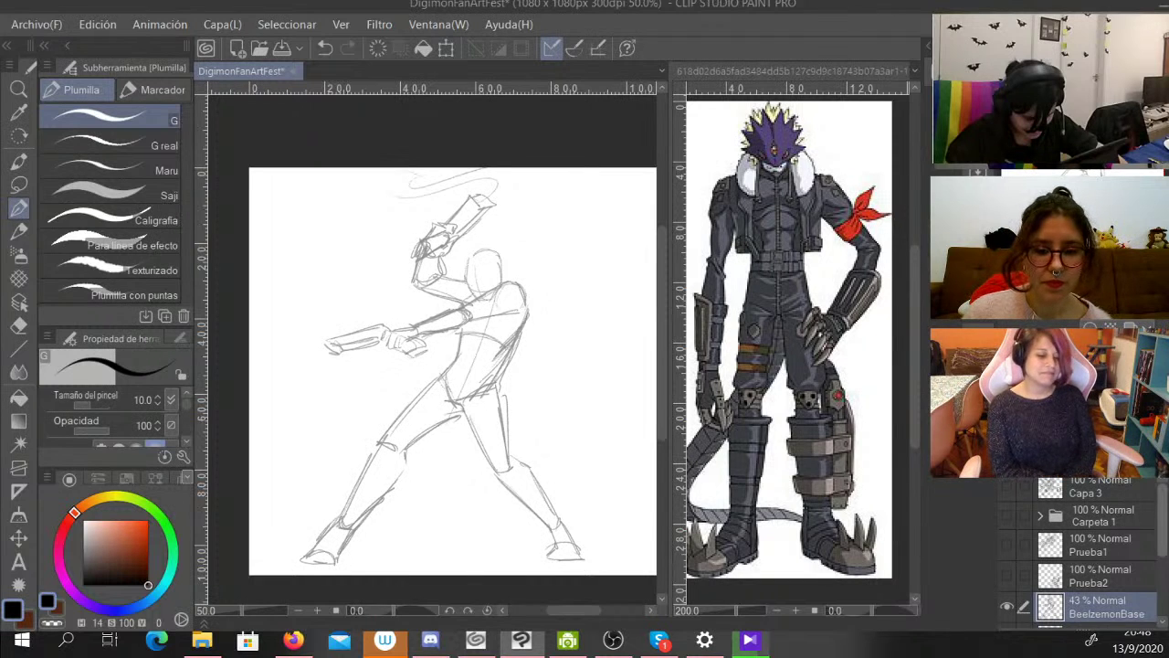
left_click(1096, 492)
key("ctrl+shift+n")
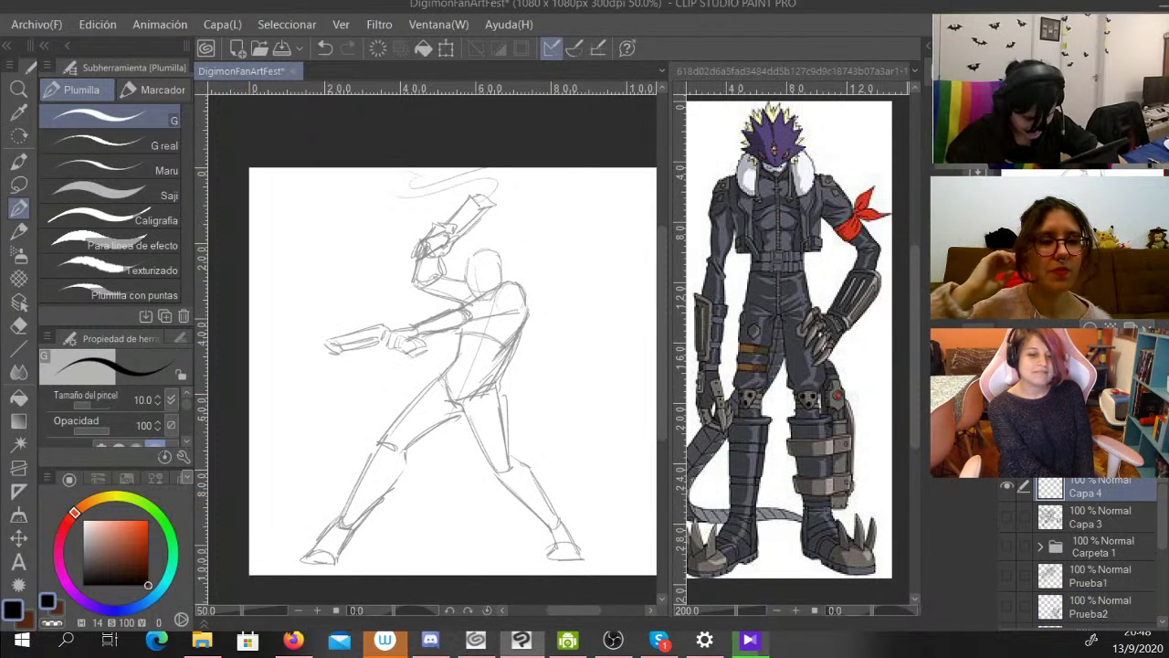
Ink the side of the face and the pointed chin over the head sketch, thinning the chin line with transparent colour.
key("ctrl+plus")
key("ctrl+plus")
left_click_drag(429, 274, 402, 407)
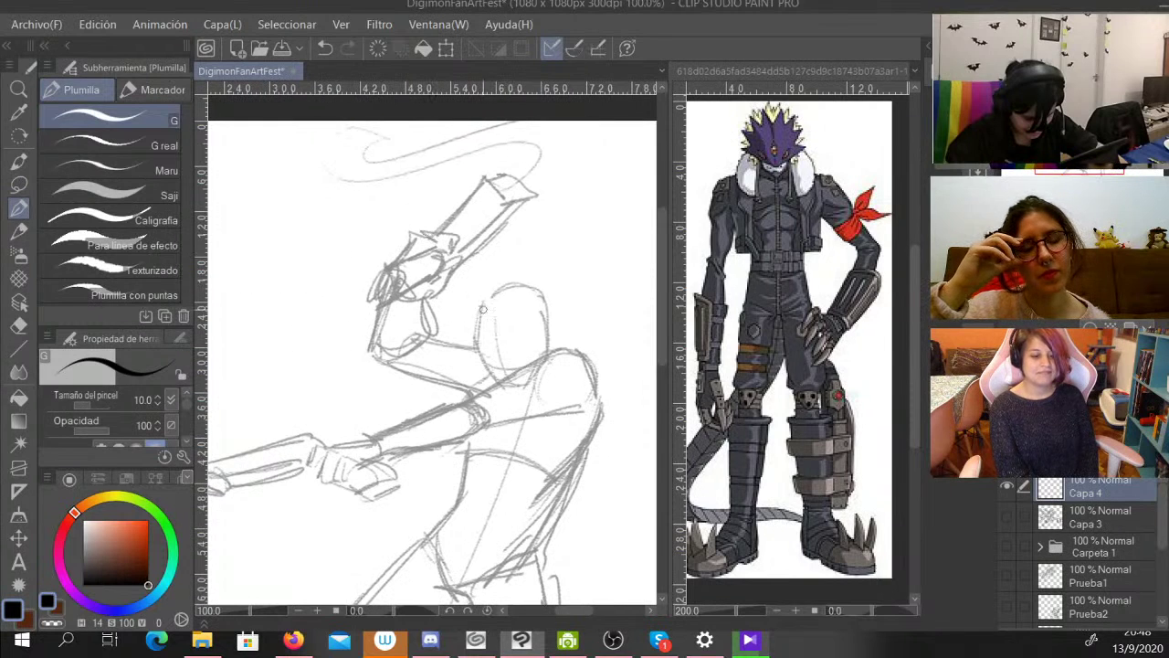
mouse_move(479, 305)
left_mouse_down()
mouse_move(473, 337)
mouse_move(497, 385)
mouse_move(561, 408)
mouse_move(539, 411)
mouse_move(518, 392)
mouse_move(541, 411)
mouse_move(582, 392)
mouse_move(595, 354)
left_mouse_up()
key("ctrl+plus")
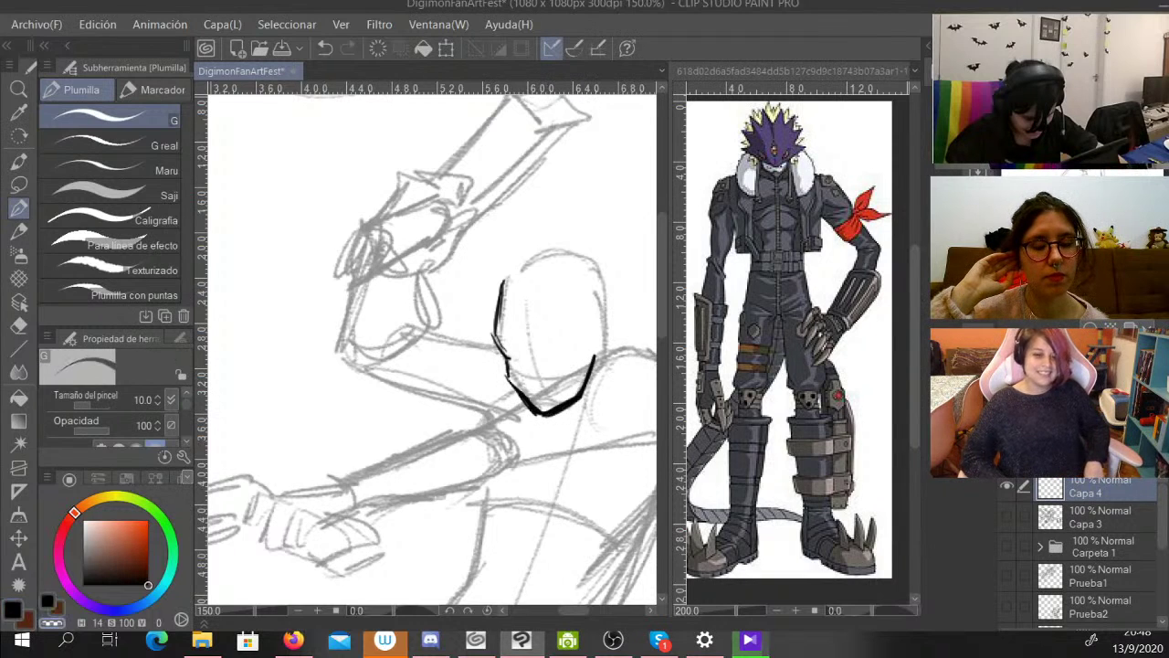
mouse_move(517, 383)
left_mouse_down()
mouse_move(546, 407)
mouse_move(573, 394)
mouse_move(554, 408)
mouse_move(574, 396)
mouse_move(586, 366)
left_mouse_up()
left_click_drag(523, 407, 536, 422)
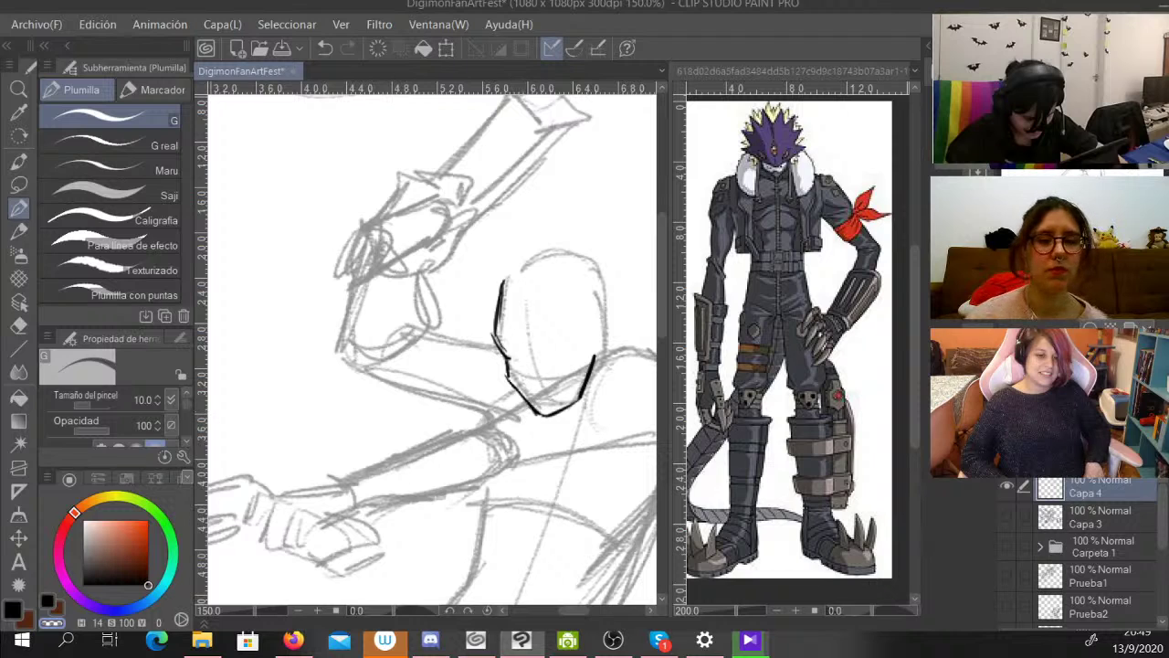
Ink the mask's outer contour, slanted lower edge and spiky crest around the head, and clear the inner skull outline.
left_click(49, 602)
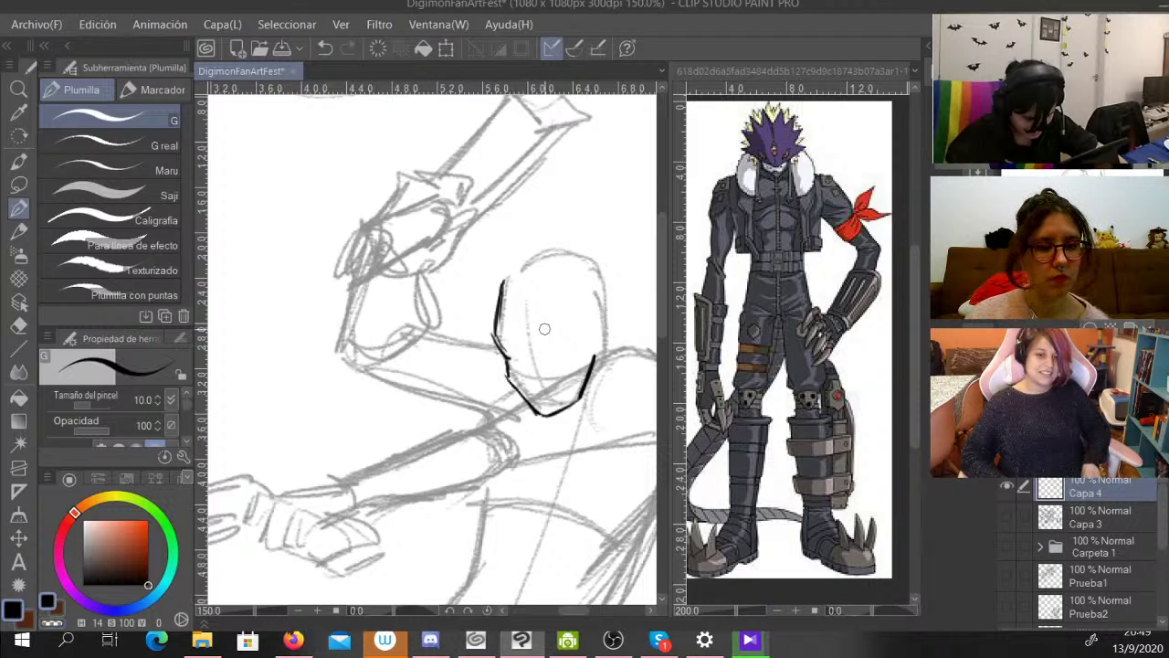
mouse_move(508, 361)
left_mouse_down()
mouse_move(496, 309)
mouse_move(525, 262)
mouse_move(559, 247)
mouse_move(610, 265)
mouse_move(612, 312)
left_mouse_up()
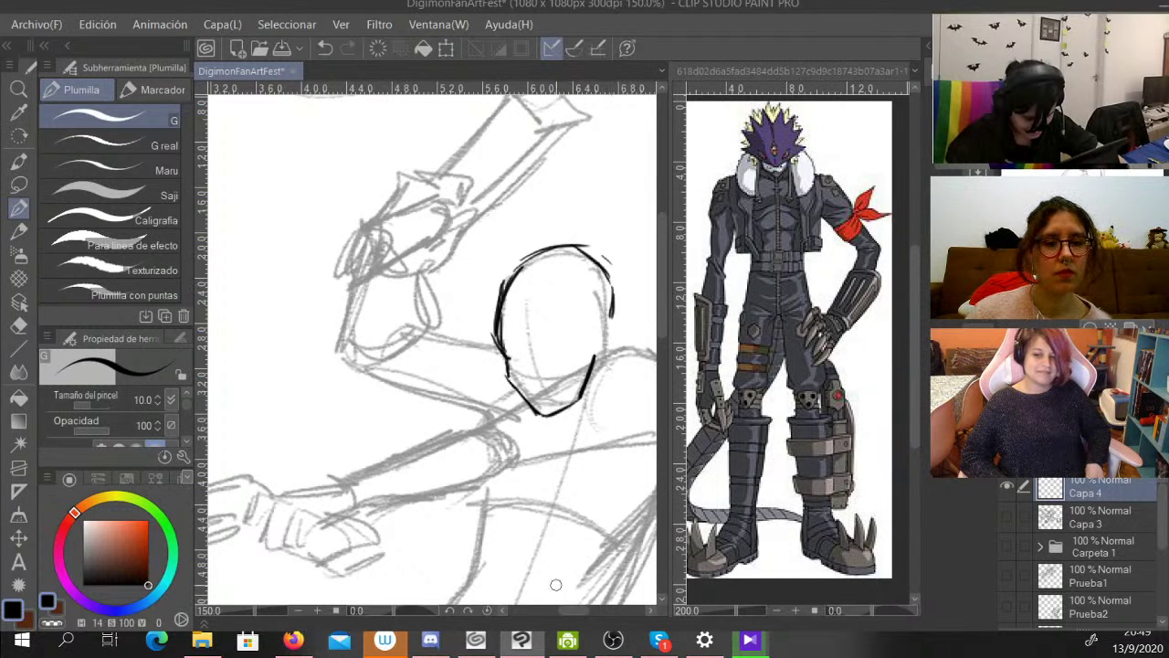
left_click_drag(573, 610, 577, 610)
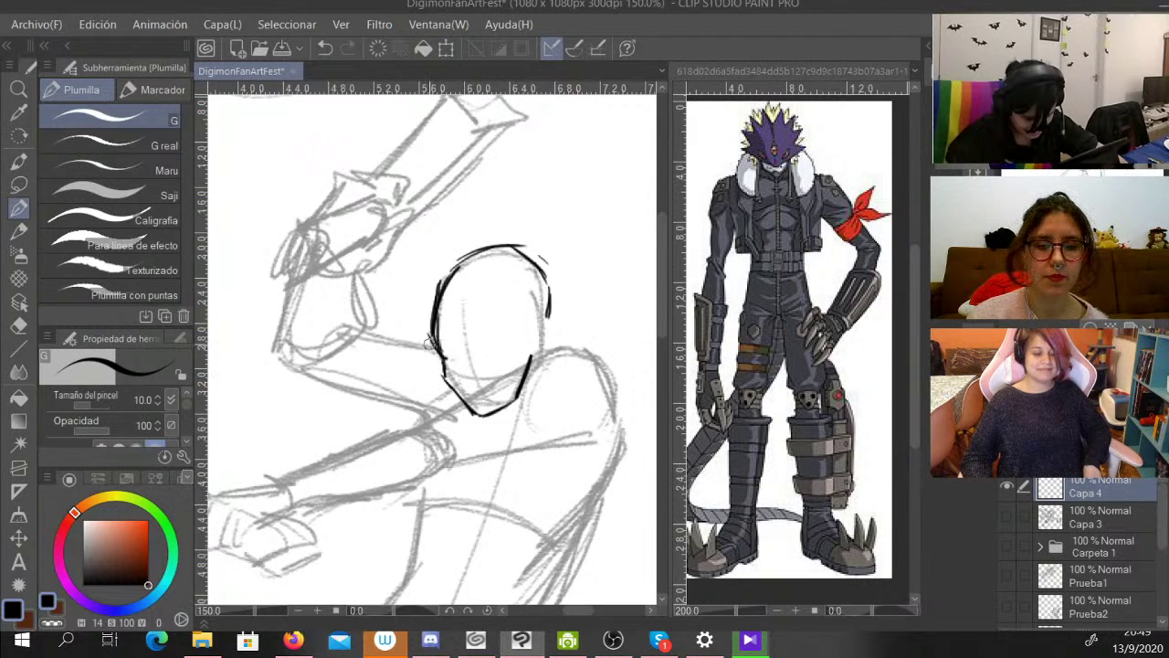
mouse_move(424, 336)
left_mouse_down()
mouse_move(456, 378)
mouse_move(446, 369)
mouse_move(533, 336)
left_mouse_up()
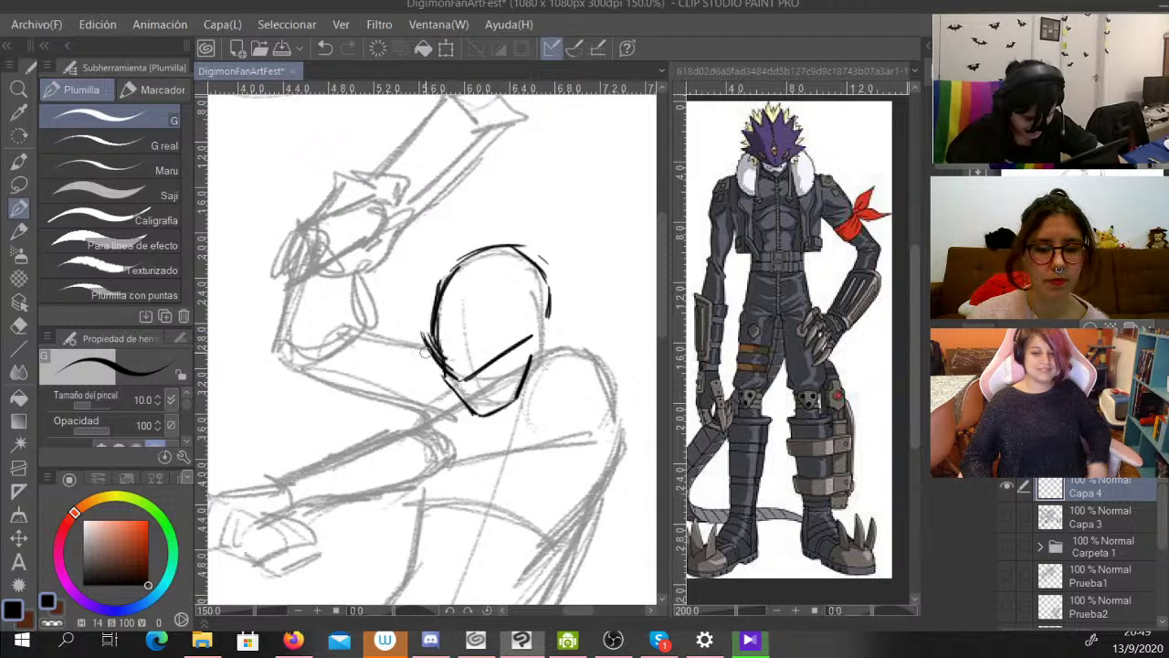
left_click_drag(425, 345, 440, 263)
mouse_move(424, 315)
left_mouse_down()
mouse_move(469, 214)
mouse_move(468, 229)
mouse_move(515, 197)
mouse_move(501, 234)
mouse_move(554, 201)
mouse_move(541, 245)
mouse_move(586, 242)
mouse_move(566, 273)
mouse_move(611, 301)
mouse_move(518, 341)
left_mouse_up()
mouse_move(581, 315)
left_mouse_down()
mouse_move(483, 369)
mouse_move(472, 383)
mouse_move(512, 383)
left_mouse_up()
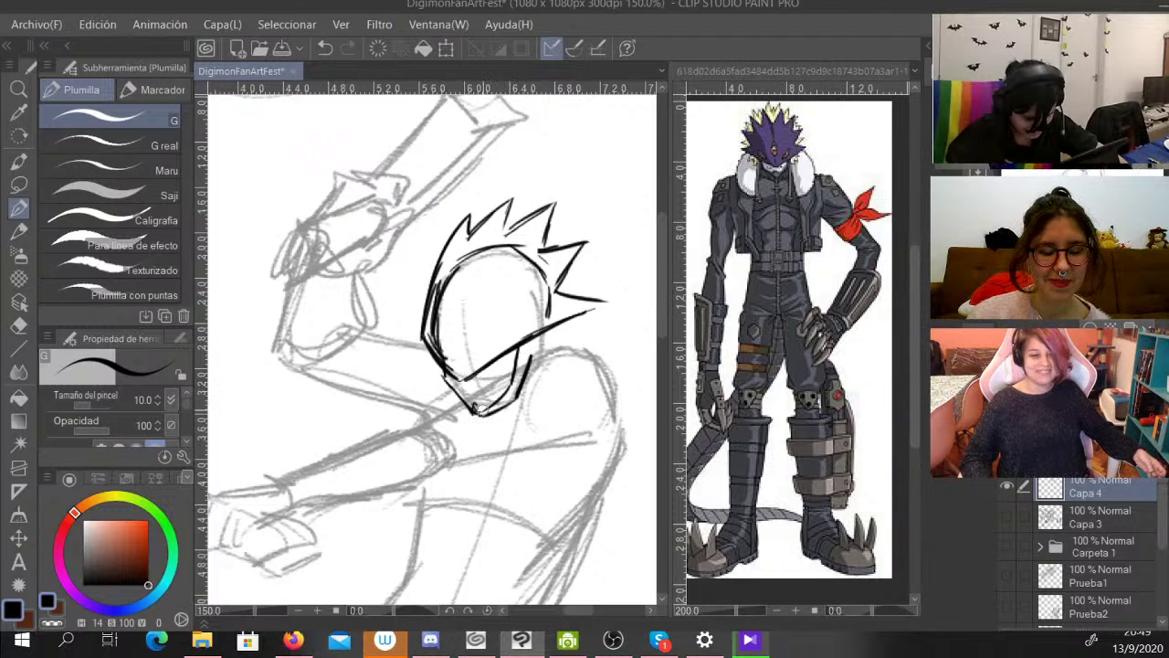
left_click_drag(450, 370, 447, 389)
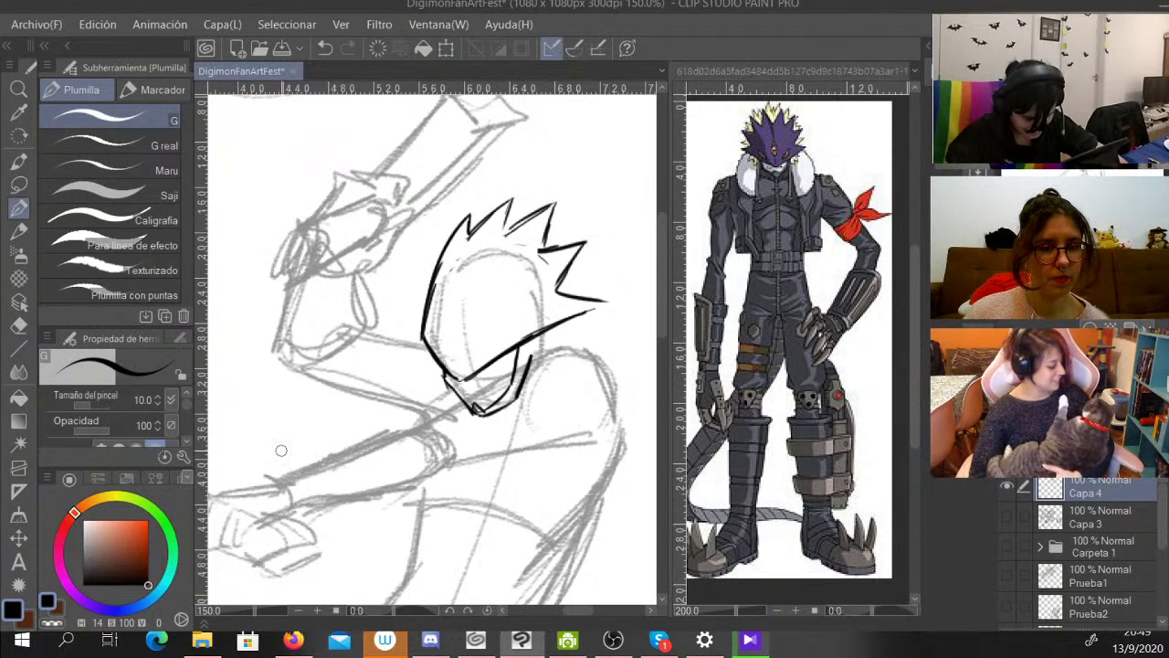
Widen the reference pane and bring up the anime still of Beelzemon aiming his shotgun beside the drawing.
left_click(792, 71)
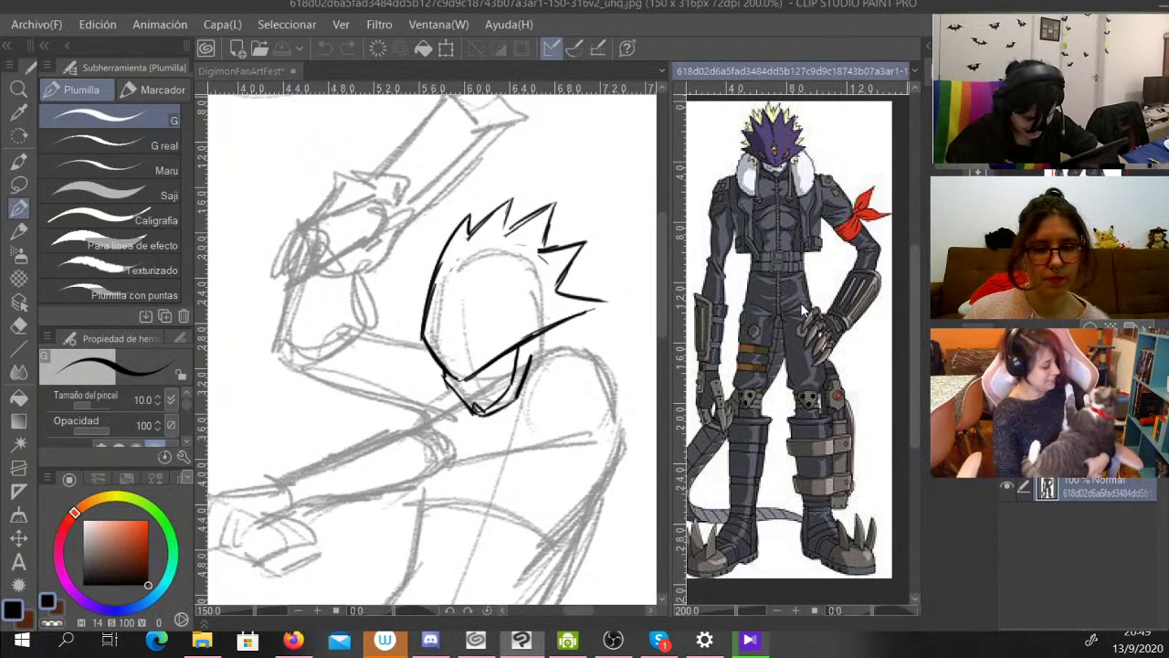
left_click_drag(670, 306, 594, 307)
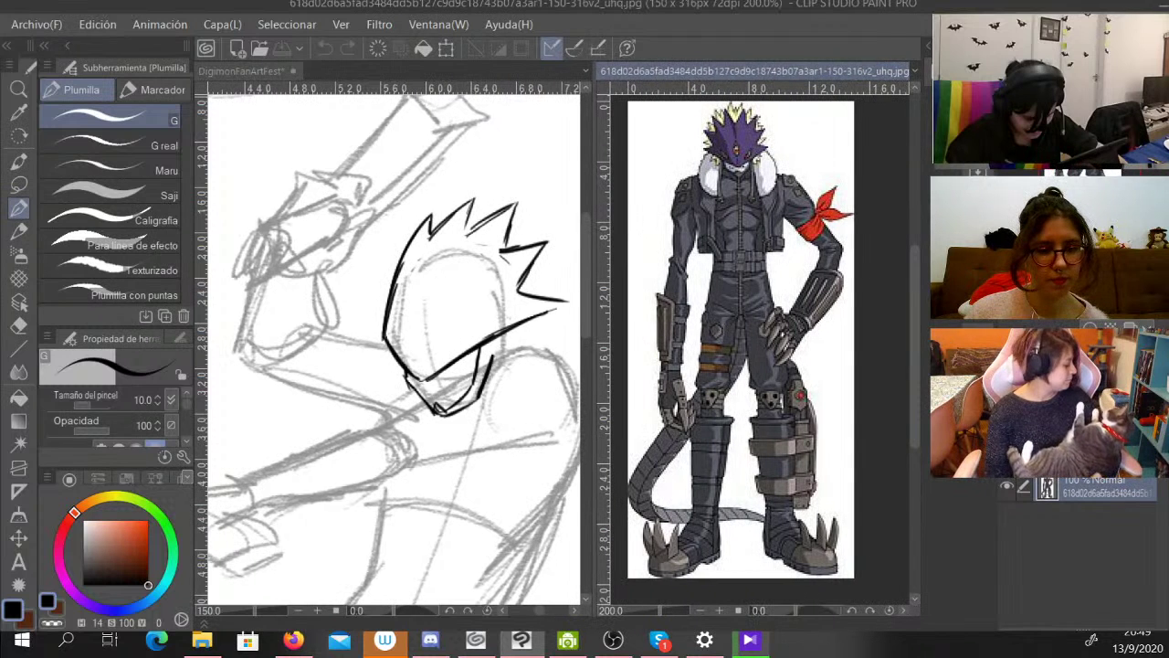
key("ctrl+Tab")
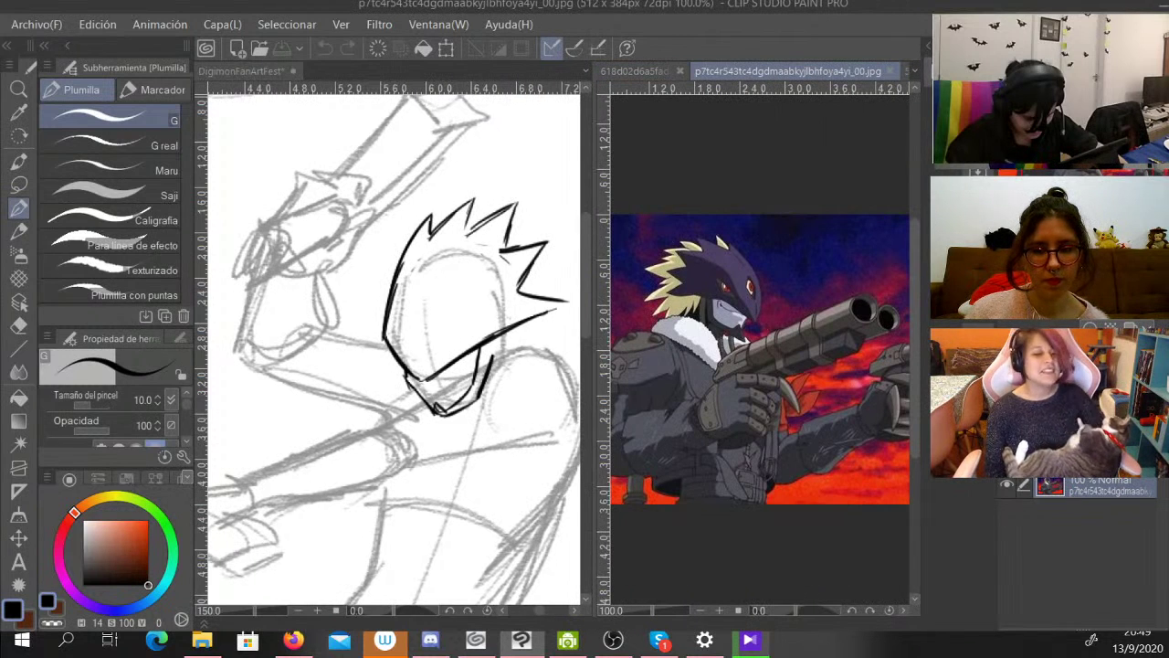
left_click(482, 400)
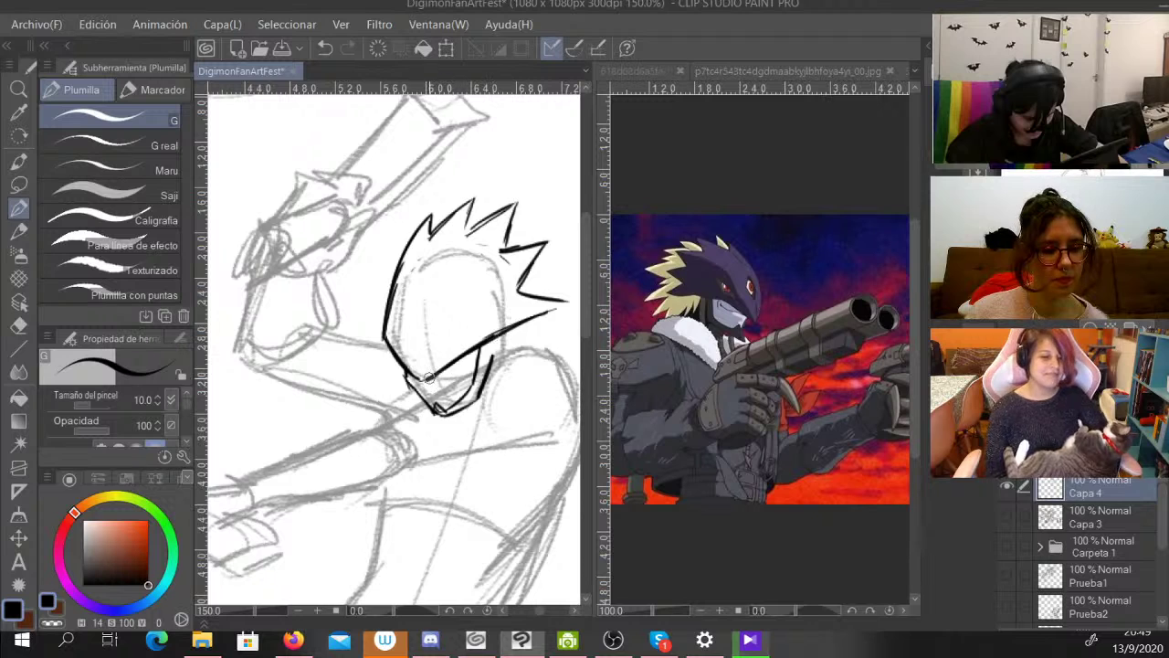
Go over the mask's contour and crest spikes with a heavier line, and trim them with transparent colour.
mouse_move(420, 379)
left_mouse_down()
mouse_move(572, 298)
mouse_move(516, 282)
mouse_move(549, 288)
mouse_move(525, 287)
mouse_move(550, 235)
mouse_move(498, 253)
mouse_move(518, 192)
mouse_move(463, 235)
mouse_move(427, 239)
mouse_move(424, 217)
mouse_move(383, 330)
left_mouse_up()
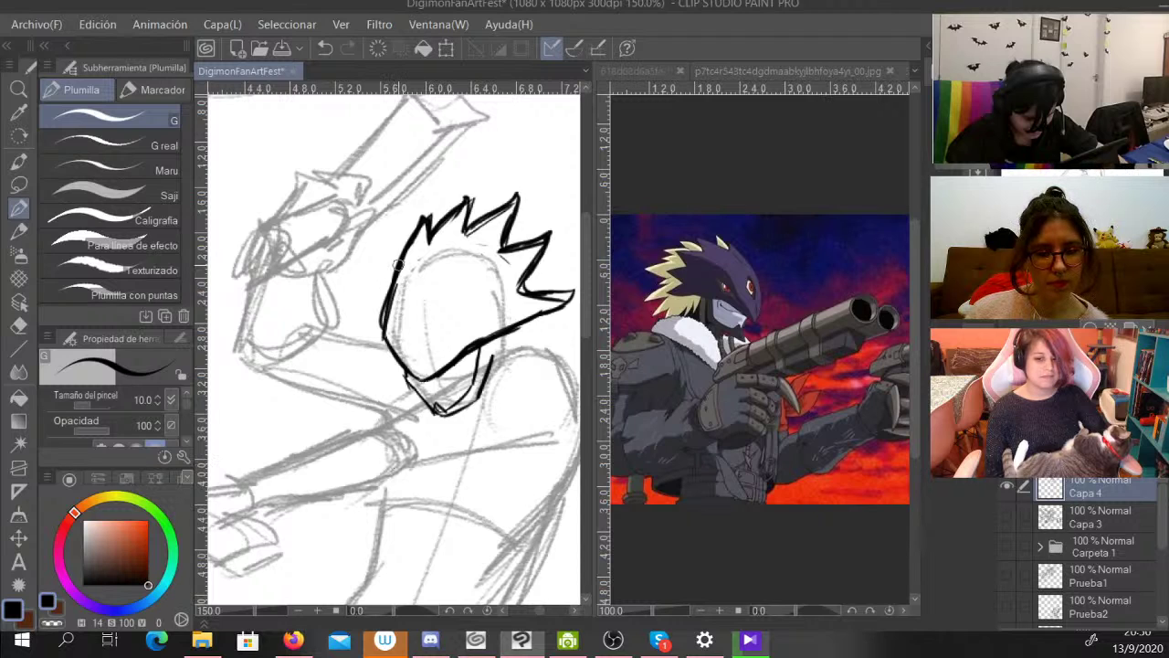
mouse_move(399, 265)
left_mouse_down()
mouse_move(389, 346)
mouse_move(407, 374)
left_mouse_up()
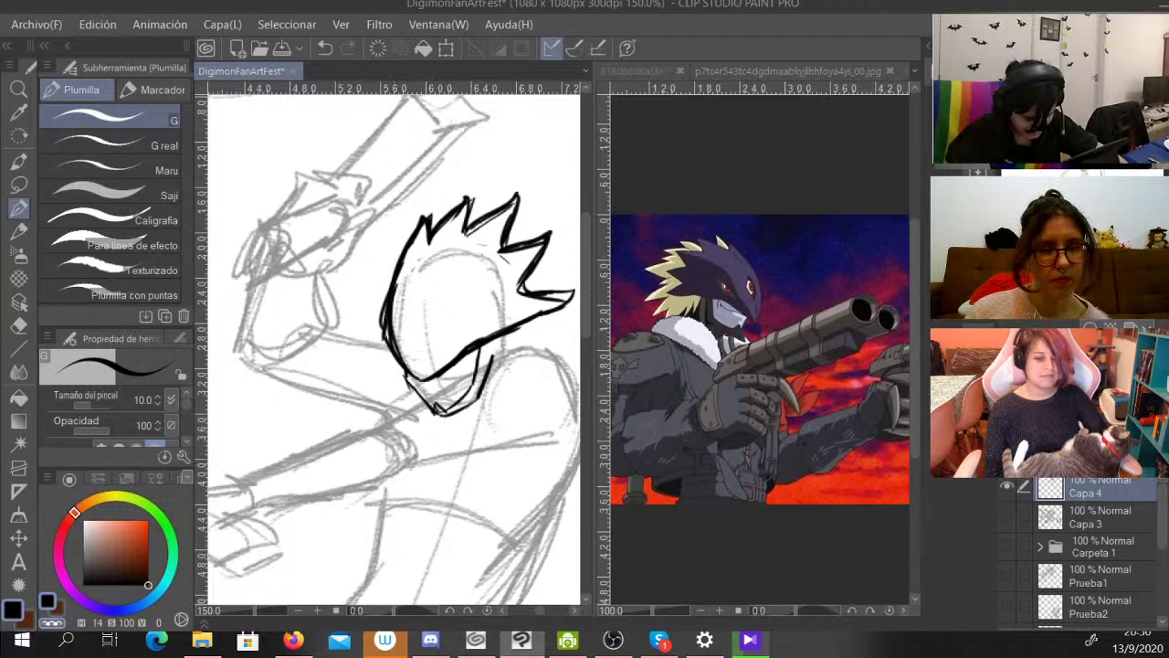
left_click_drag(379, 314, 385, 347)
left_click_drag(380, 295, 394, 366)
left_click_drag(386, 271, 393, 367)
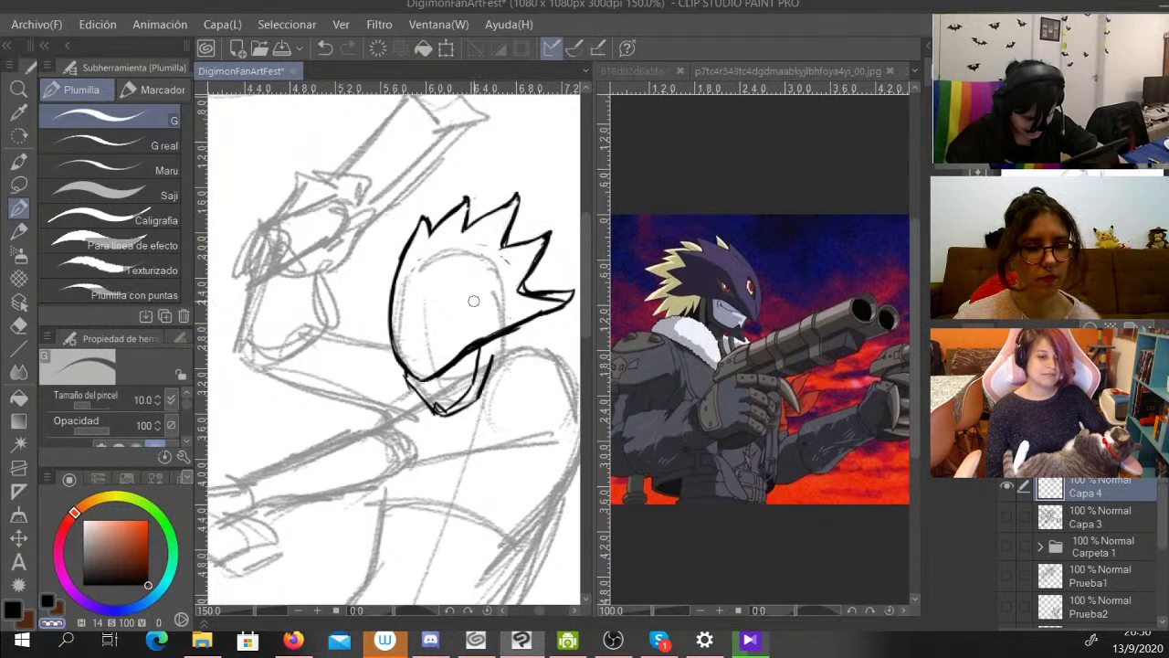
key("ctrl+z")
key("ctrl+z")
key("ctrl+z")
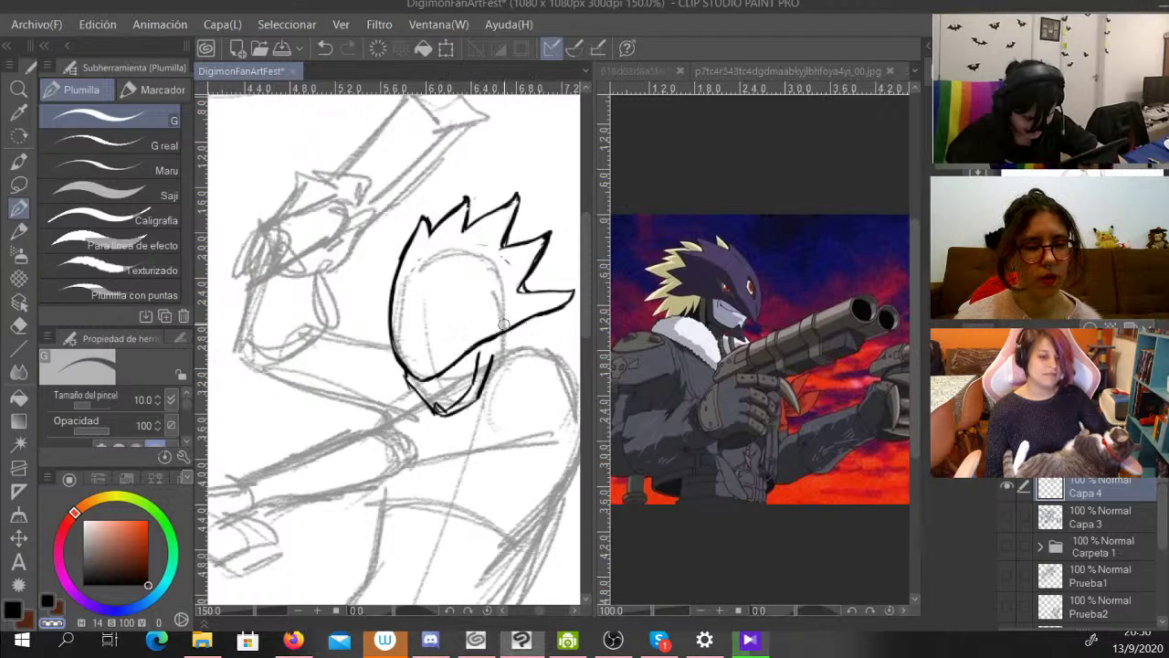
Ink a narrow diamond-shaped eye on the mask in black and add the short neck lines below its rear edge.
key("c")
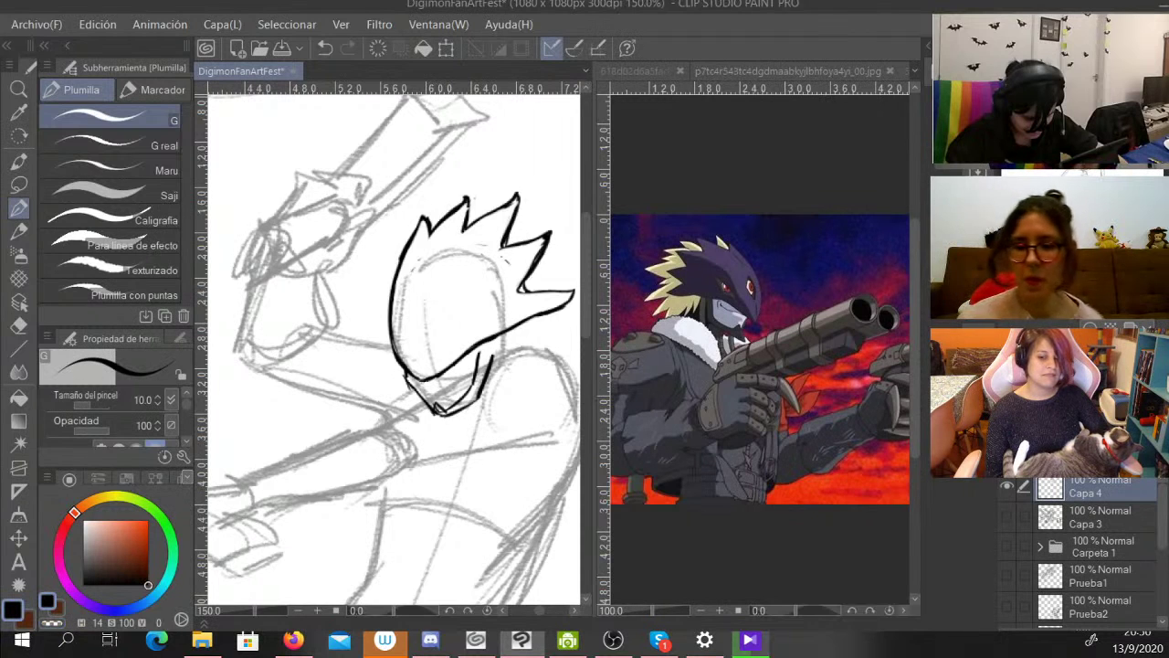
mouse_move(411, 344)
left_mouse_down()
mouse_move(409, 315)
mouse_move(420, 327)
mouse_move(413, 356)
left_mouse_up()
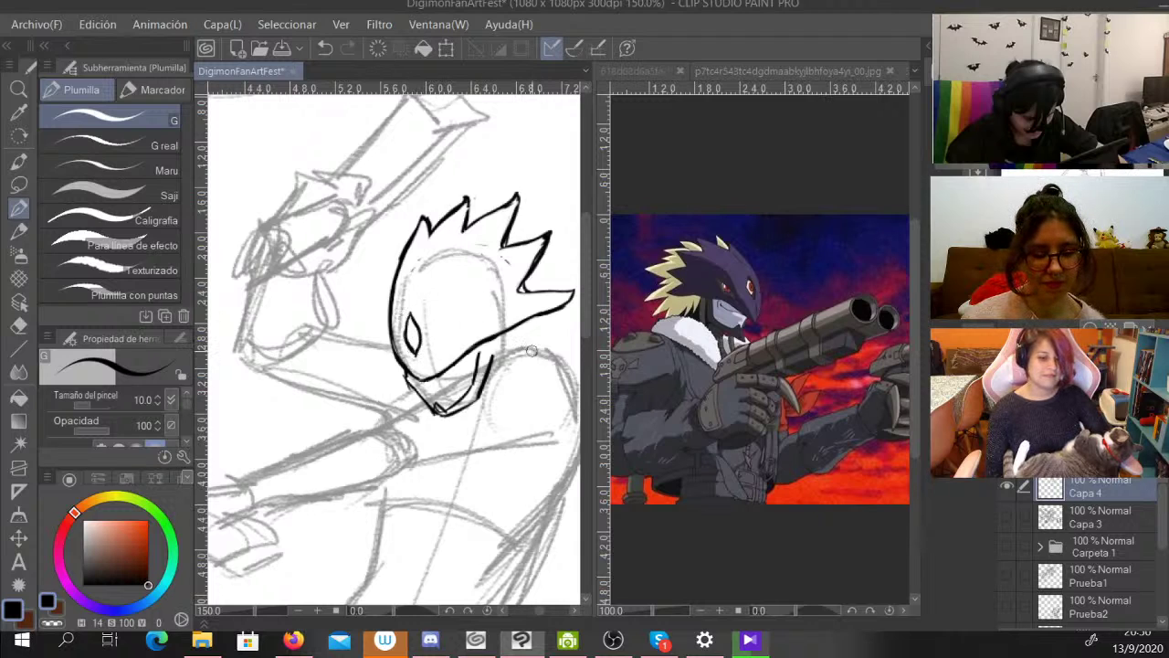
left_click_drag(493, 341, 488, 373)
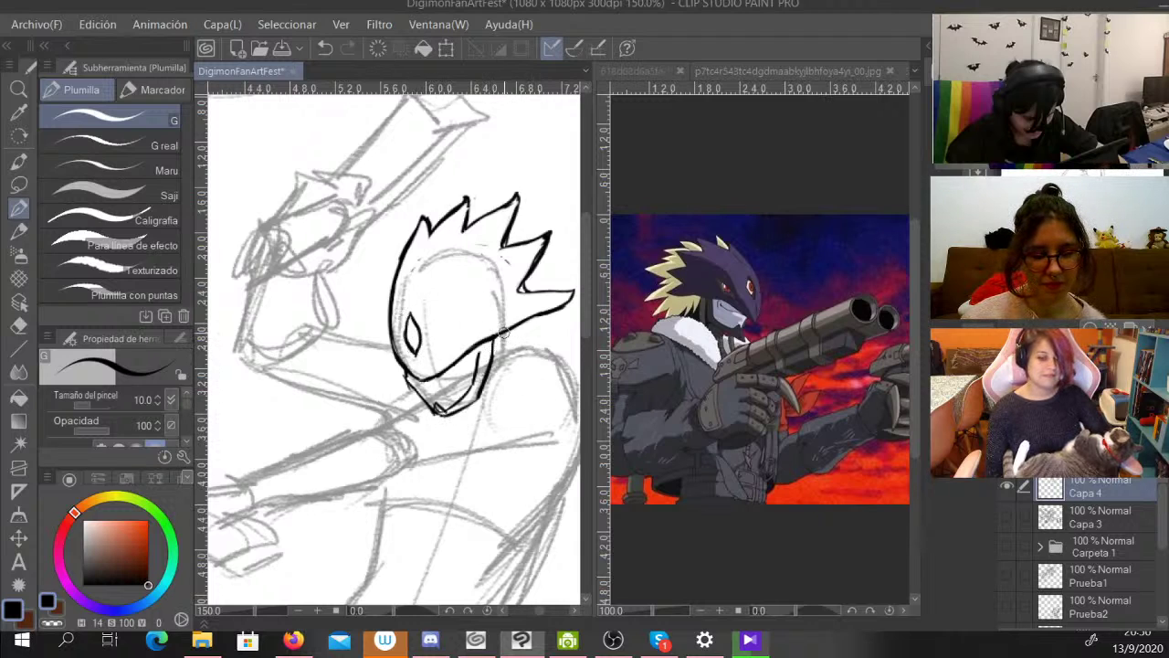
left_click_drag(503, 331, 500, 366)
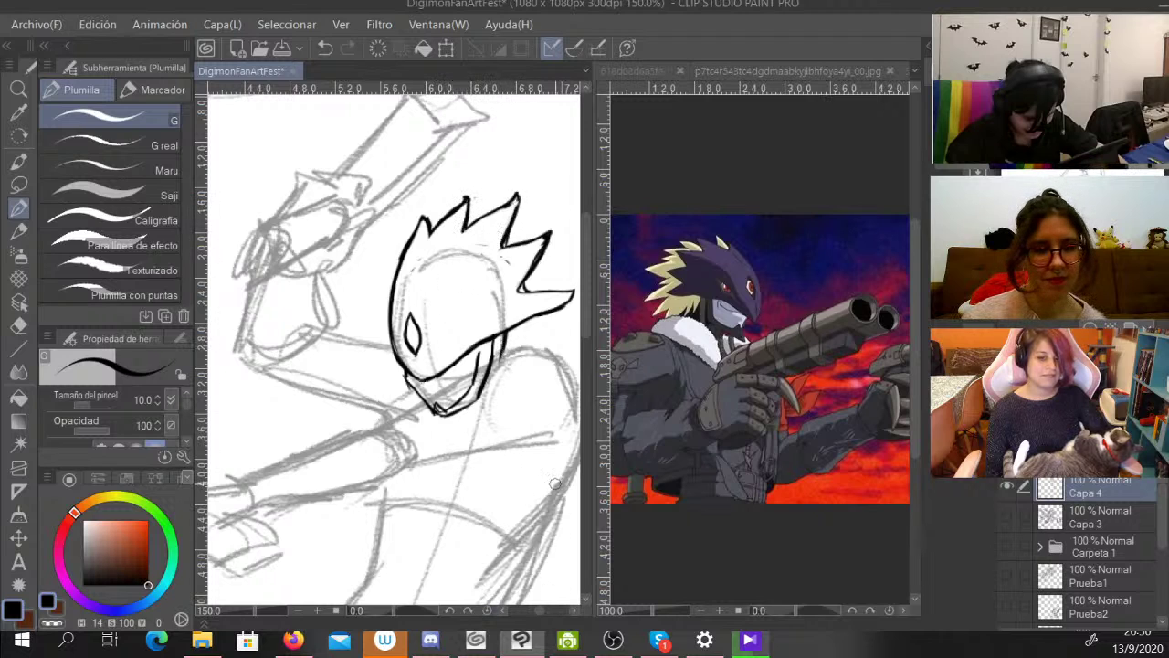
Ink a second row of pointed hair tufts between the crest spikes and down behind the mask.
mouse_move(467, 220)
left_mouse_down()
mouse_move(488, 192)
mouse_move(490, 209)
mouse_move(534, 217)
mouse_move(539, 252)
mouse_move(573, 267)
left_mouse_up()
mouse_move(572, 269)
left_mouse_down()
mouse_move(551, 289)
mouse_move(551, 274)
left_mouse_up()
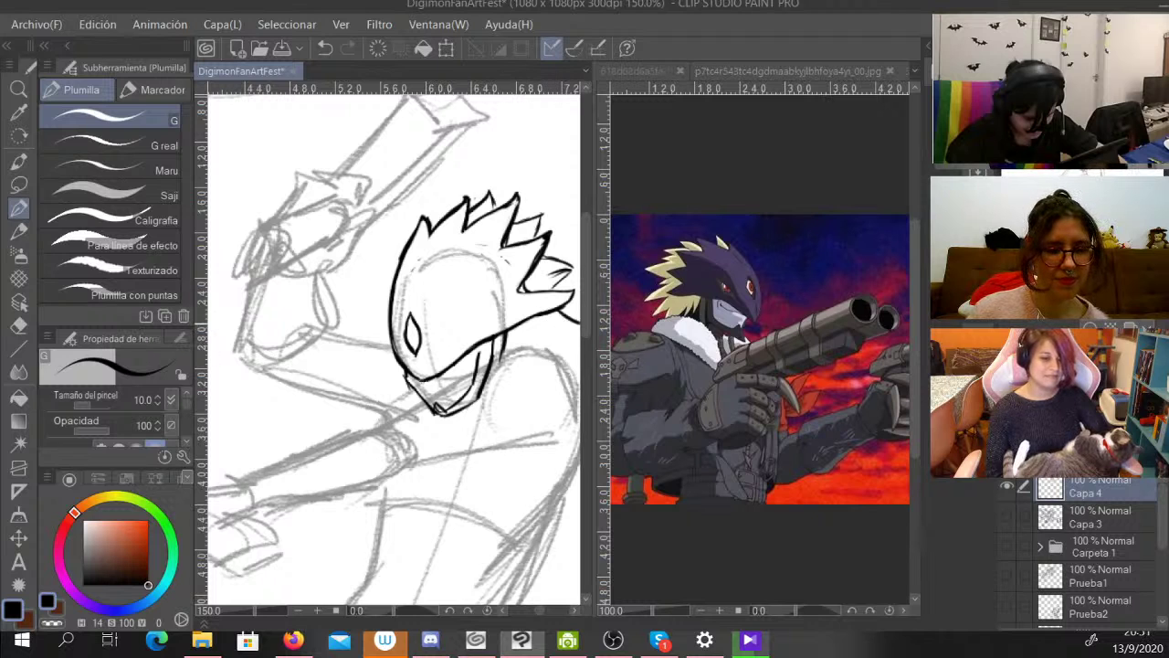
mouse_move(575, 322)
left_mouse_down()
mouse_move(539, 316)
mouse_move(563, 351)
left_mouse_up()
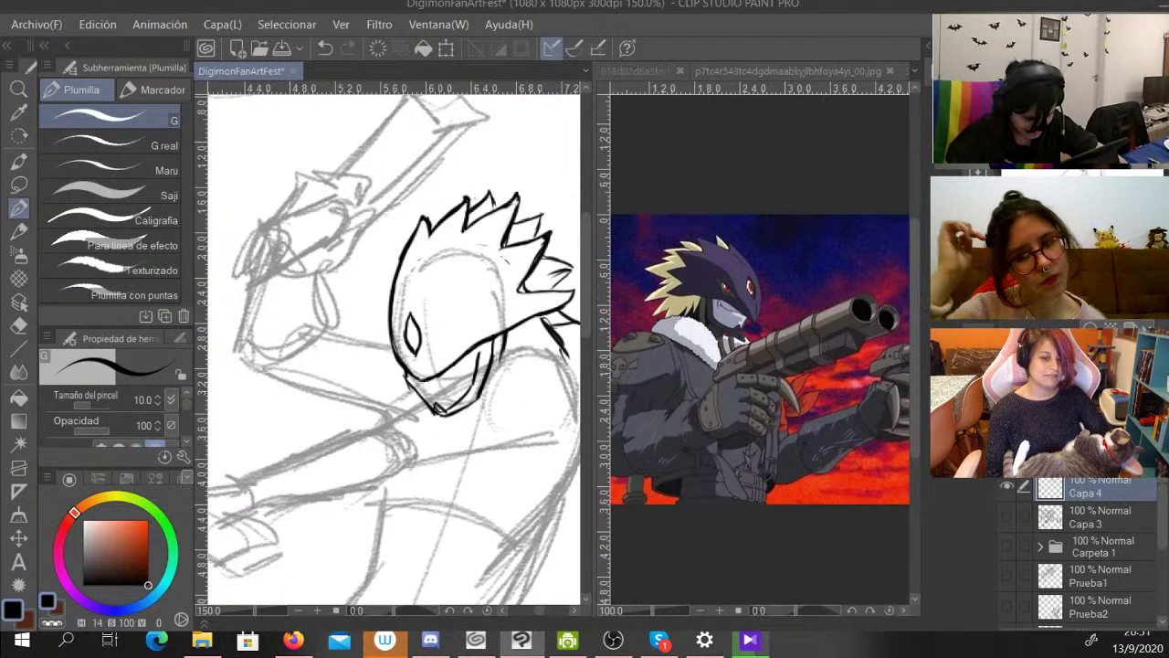
Ink a round shoulder patch with small circles inside, and thin its outline with transparent colour.
mouse_move(563, 365)
left_mouse_down()
mouse_move(514, 352)
mouse_move(532, 403)
mouse_move(568, 391)
mouse_move(534, 352)
mouse_move(510, 360)
mouse_move(541, 403)
mouse_move(524, 399)
mouse_move(567, 387)
mouse_move(562, 378)
mouse_move(522, 375)
mouse_move(551, 345)
mouse_move(541, 369)
mouse_move(511, 355)
mouse_move(556, 395)
left_mouse_up()
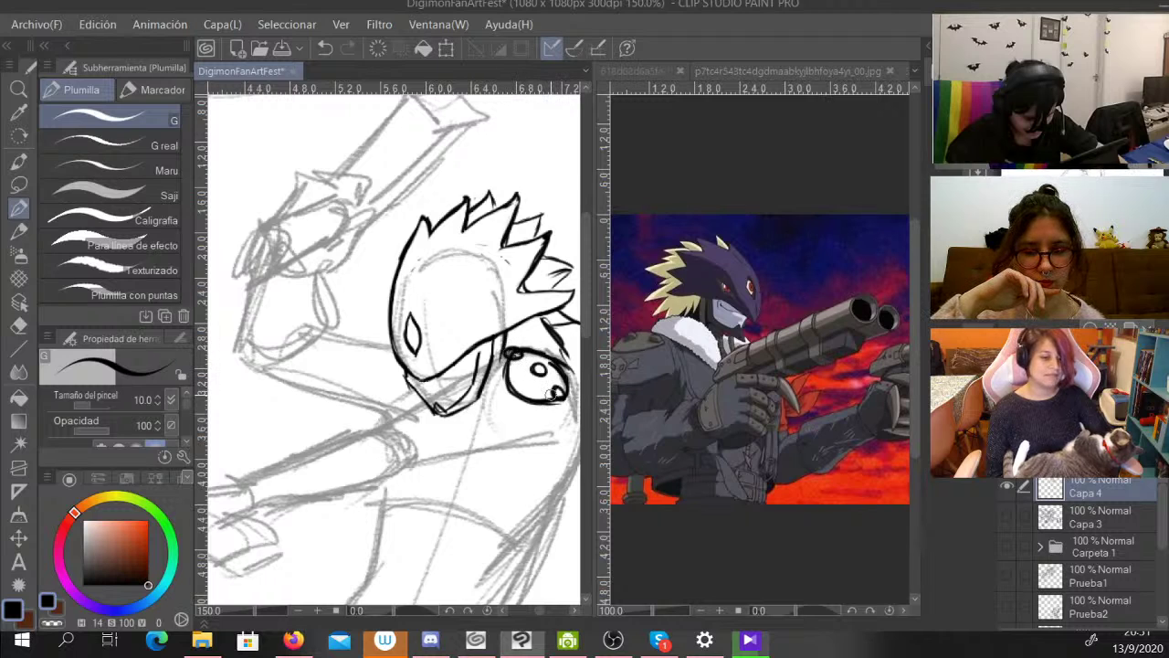
key("c")
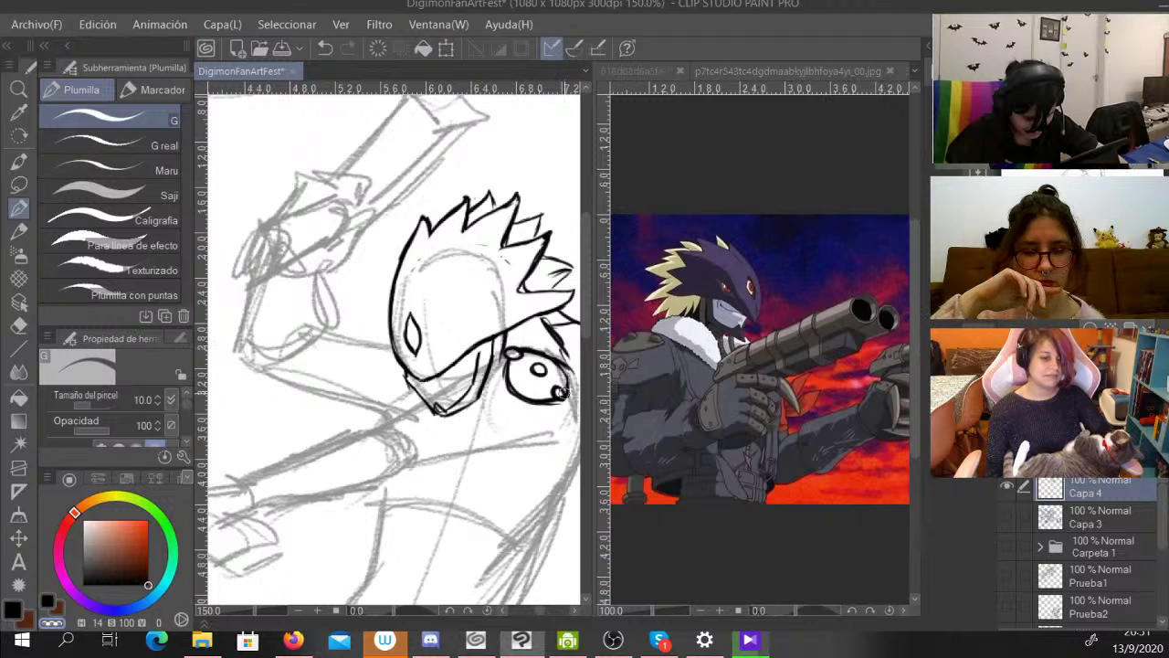
left_click_drag(508, 382, 559, 398)
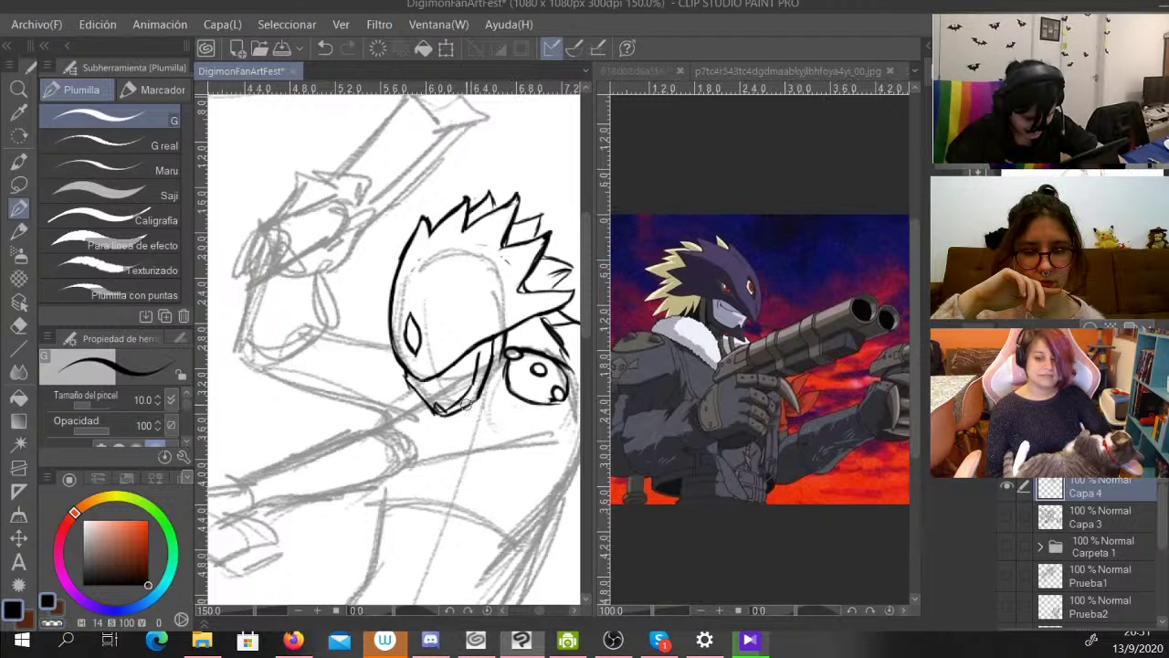
left_click_drag(513, 391, 561, 400)
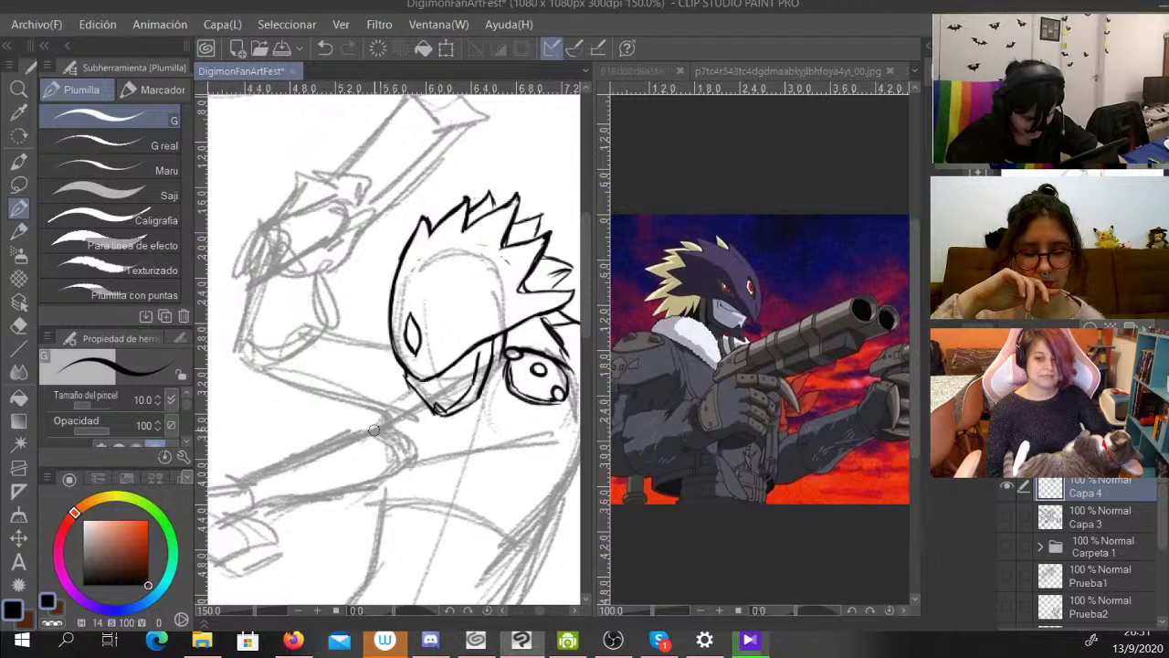
Ink the upper and lower contours of the extended upper arm from the shoulder toward the elbow.
mouse_move(512, 354)
left_mouse_down()
mouse_move(476, 360)
mouse_move(448, 393)
left_mouse_up()
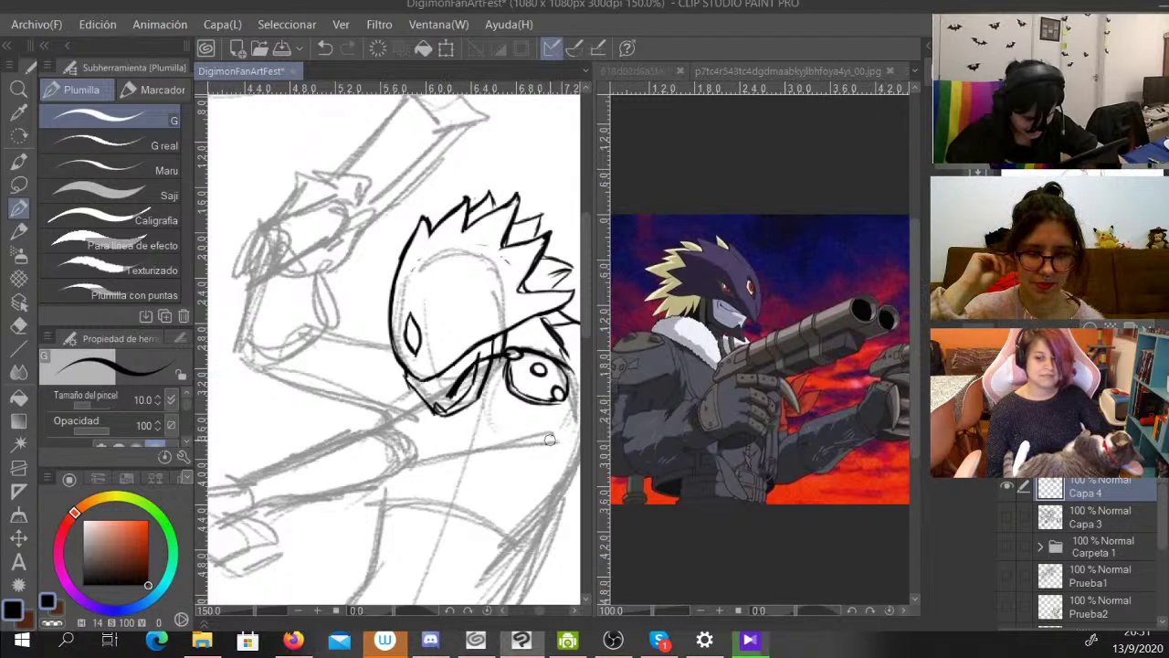
mouse_move(552, 440)
left_mouse_down()
mouse_move(467, 451)
mouse_move(563, 441)
left_mouse_up()
mouse_move(562, 443)
left_mouse_down()
mouse_move(526, 461)
mouse_move(402, 471)
mouse_move(411, 467)
left_mouse_up()
left_click_drag(449, 391, 375, 427)
Ink the cuff near the wrist of the extended arm and join it to the elbow with both forearm contours.
key("ctrl+minus")
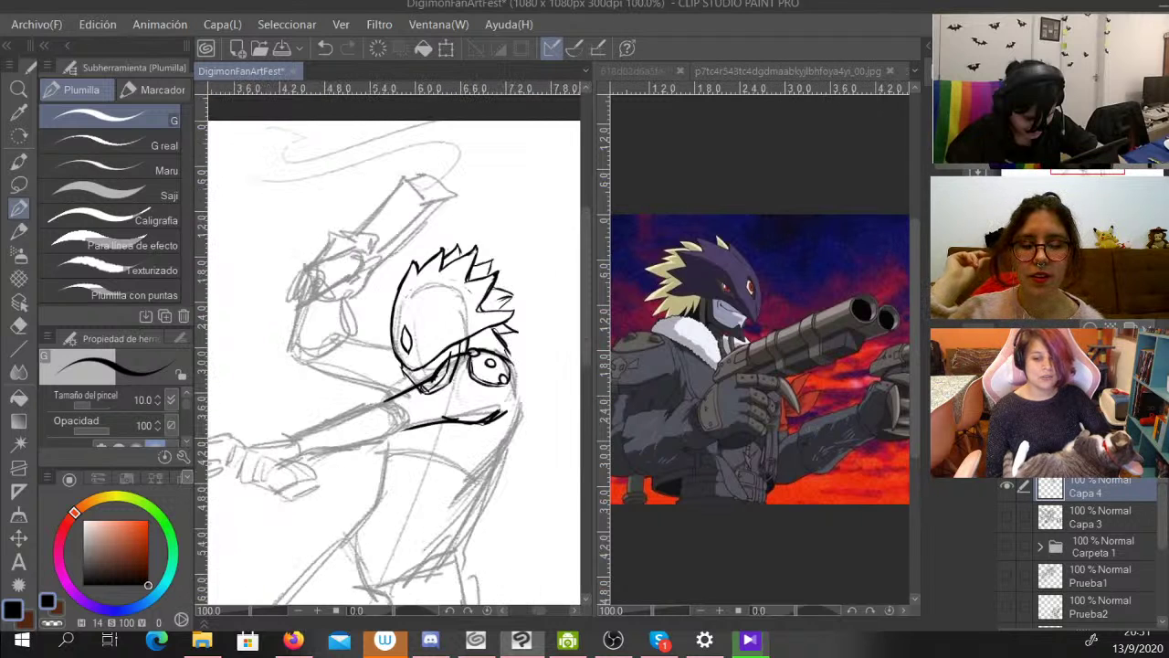
left_click_drag(392, 366, 476, 334)
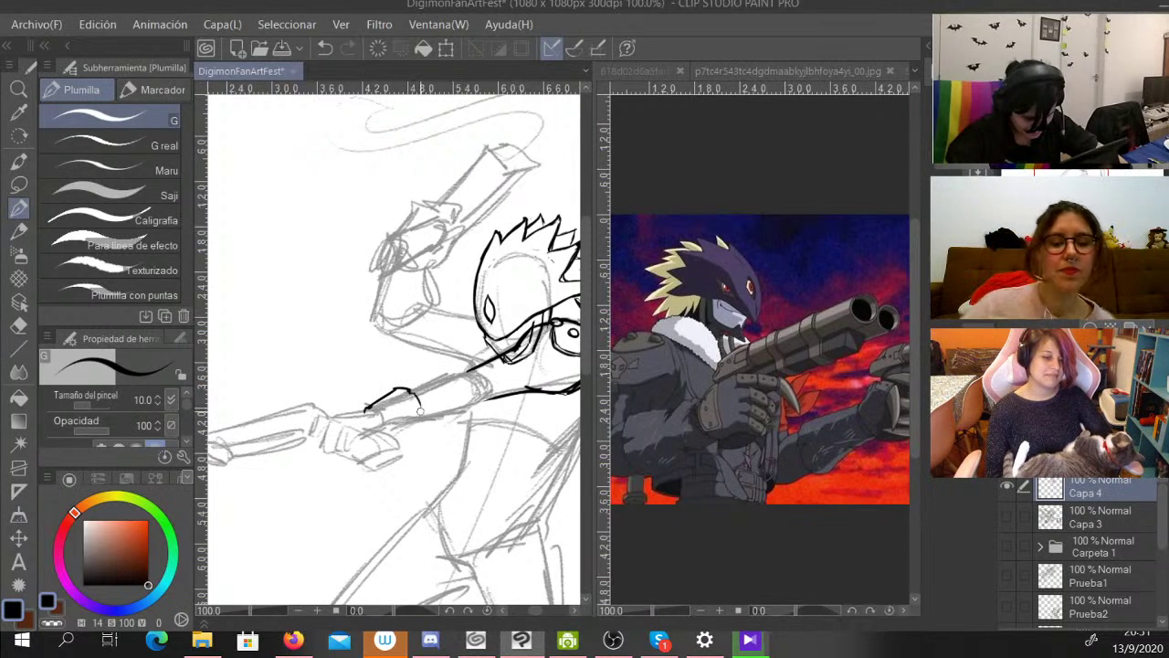
mouse_move(418, 420)
left_mouse_down()
mouse_move(422, 431)
mouse_move(399, 436)
left_mouse_up()
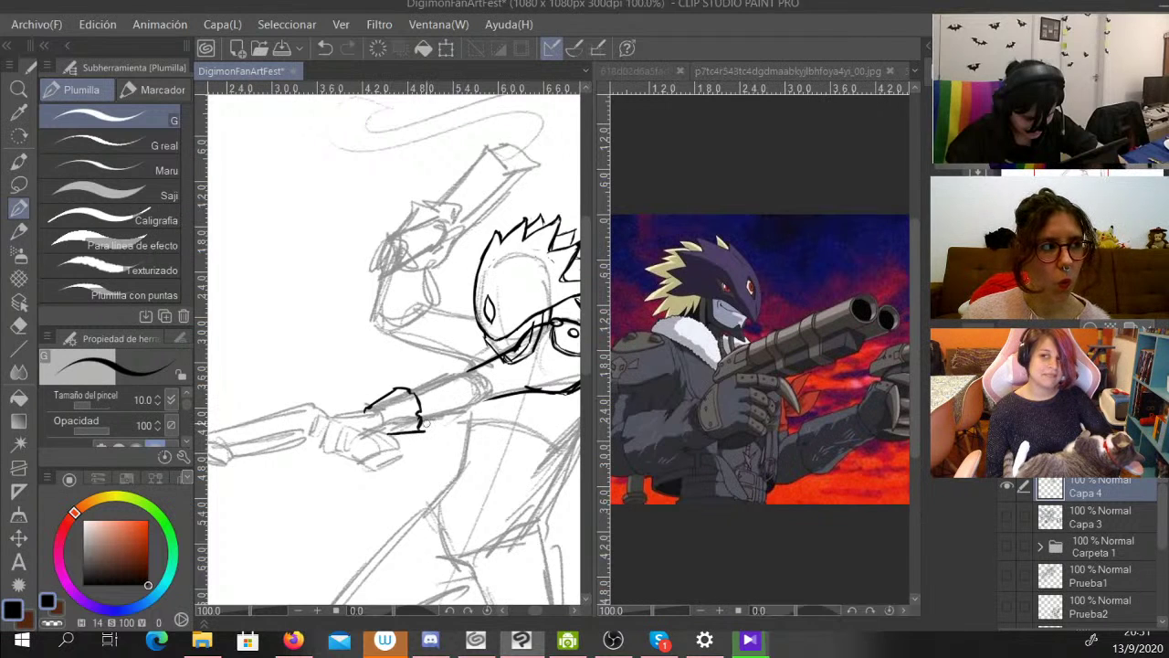
left_click_drag(424, 422, 494, 400)
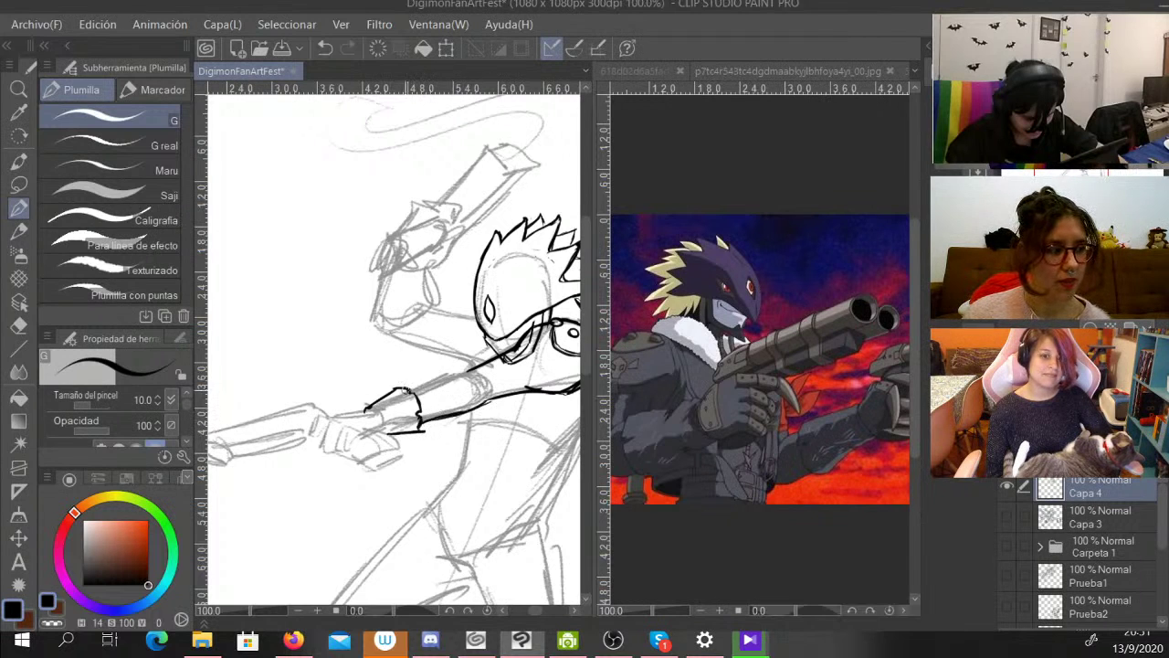
left_click_drag(402, 393, 502, 356)
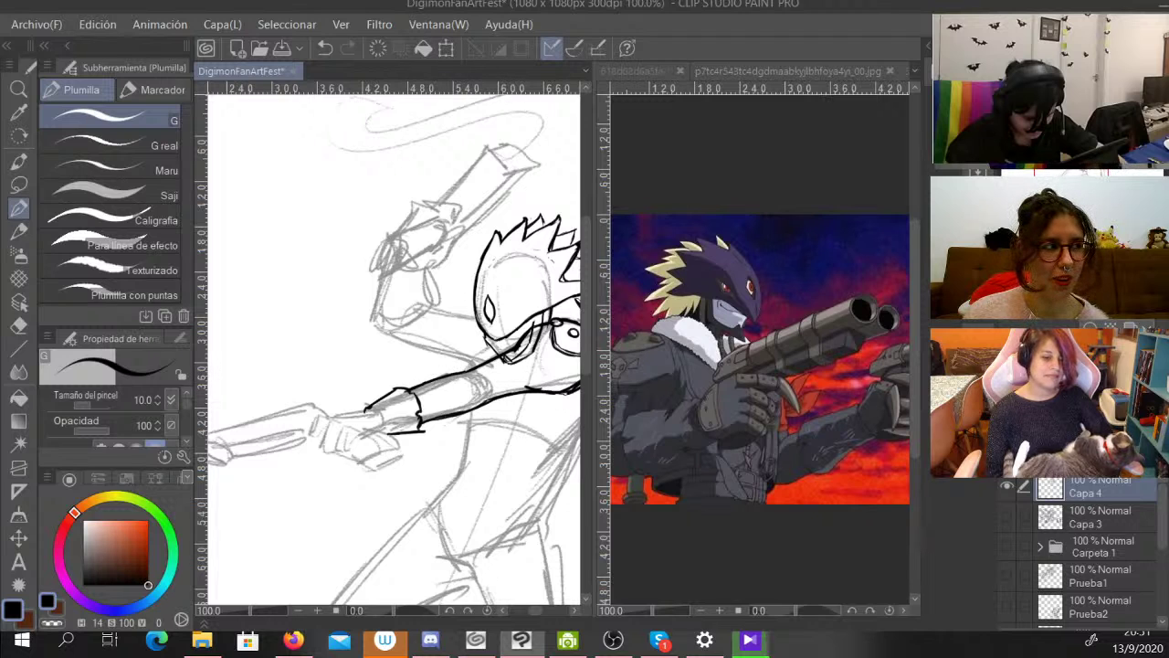
Clean the overlapping shoulder, chin and arm lines with transparent colour and refine the forearm's lower edge.
left_click_drag(534, 610, 541, 610)
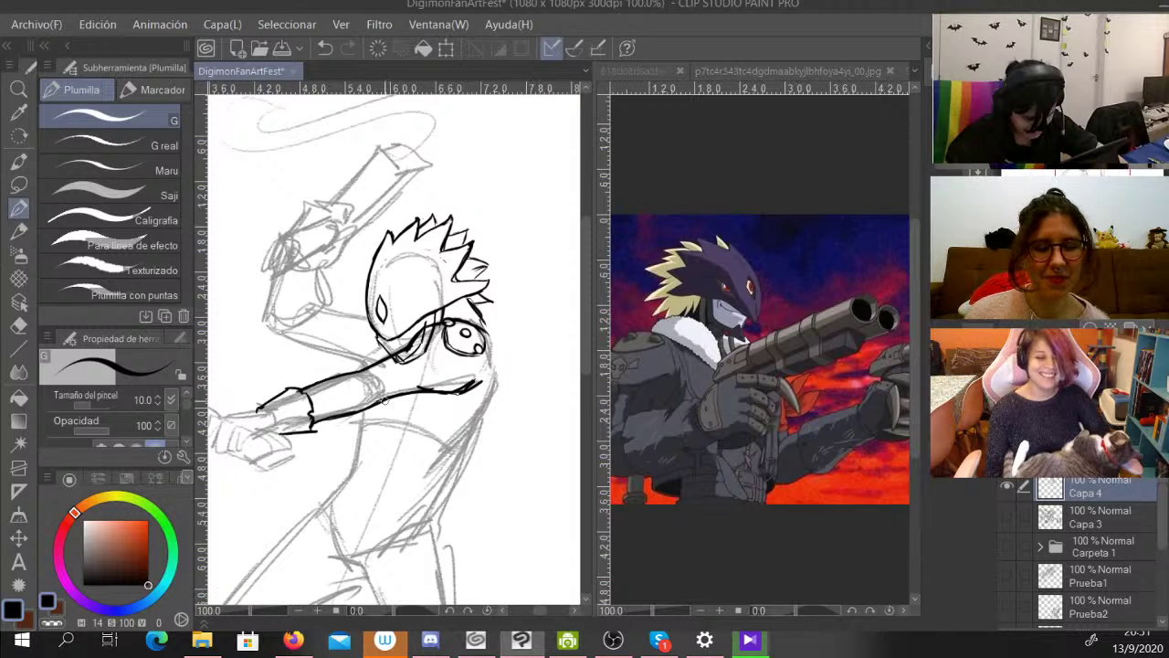
key("c")
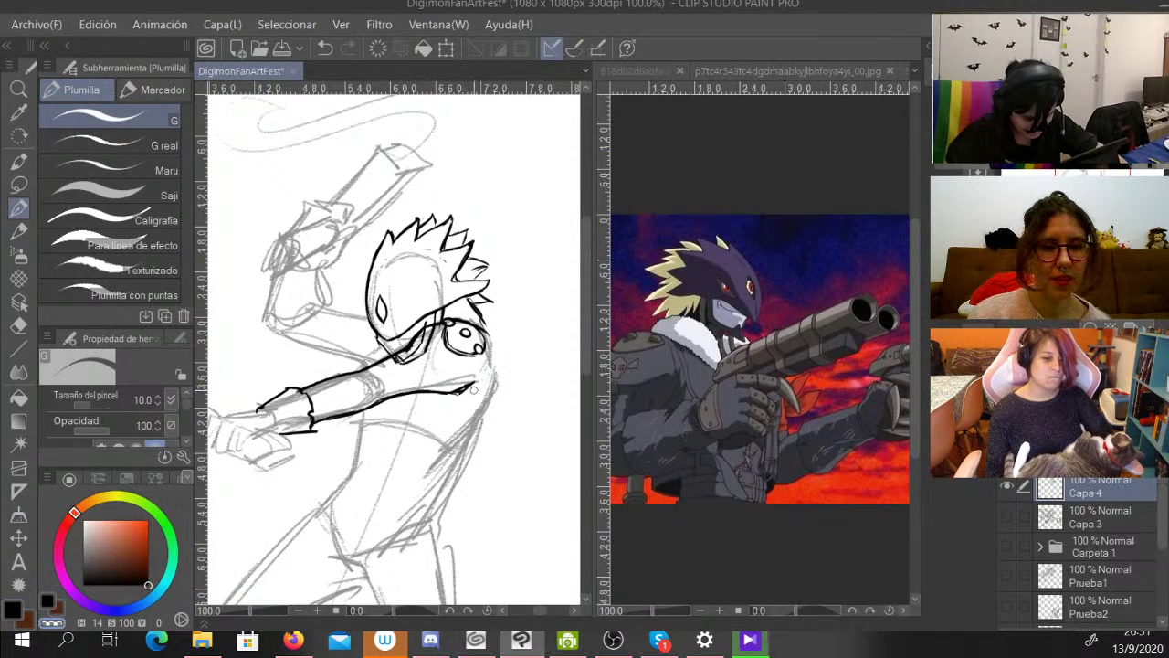
mouse_move(440, 328)
left_mouse_down()
mouse_move(402, 362)
mouse_move(436, 332)
left_mouse_up()
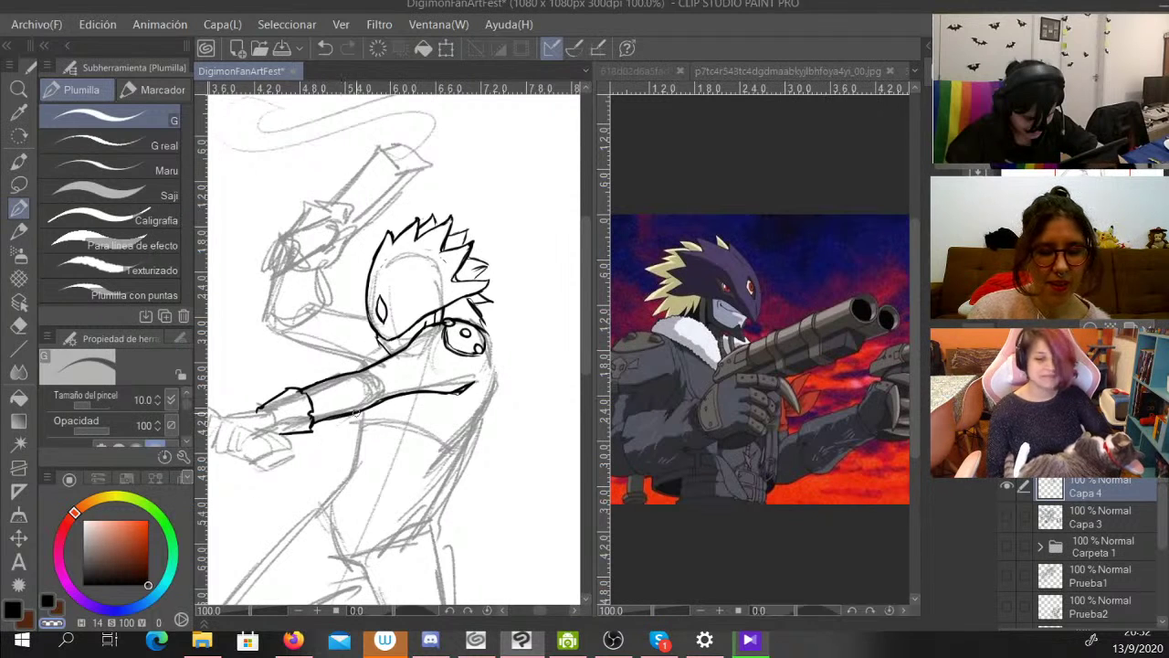
key("c")
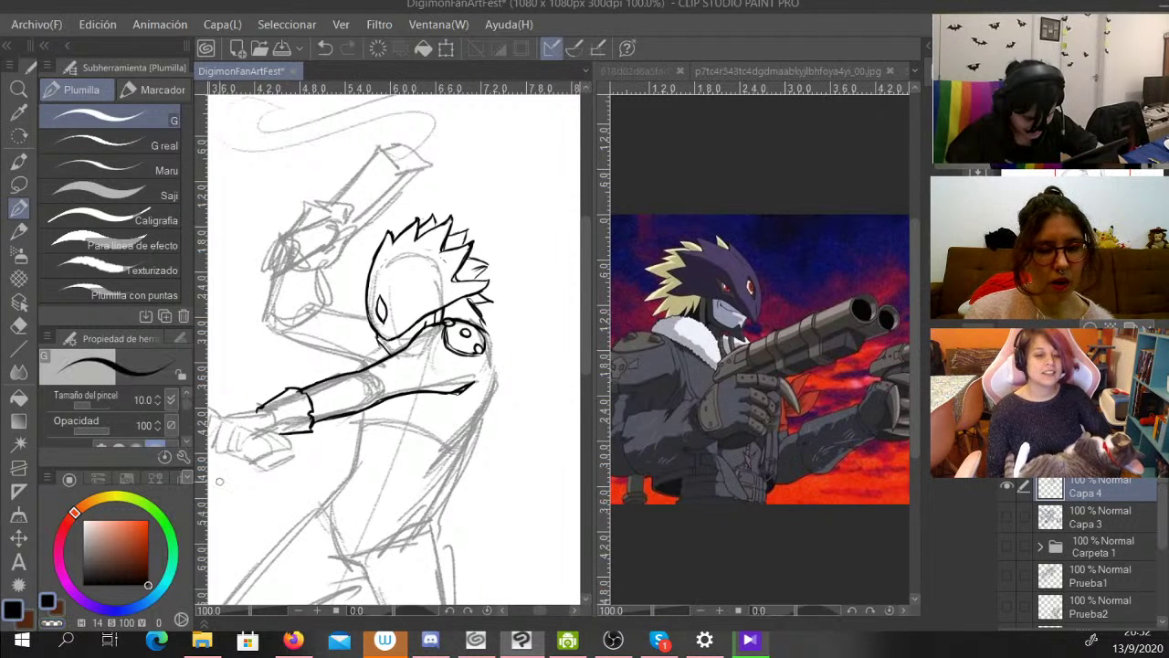
left_click_drag(318, 421, 385, 397)
key("c")
key("c")
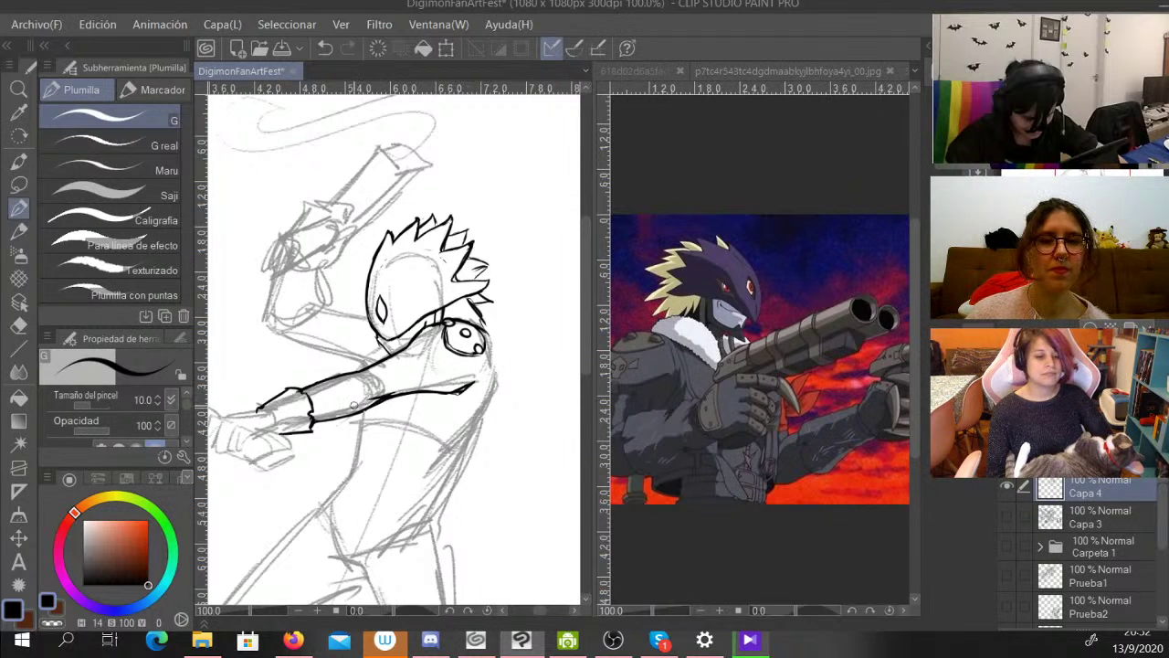
Ink the back contour below the shoulder patch, the short open jacket's edges and hem, and a short hem line under the forearm.
key("c")
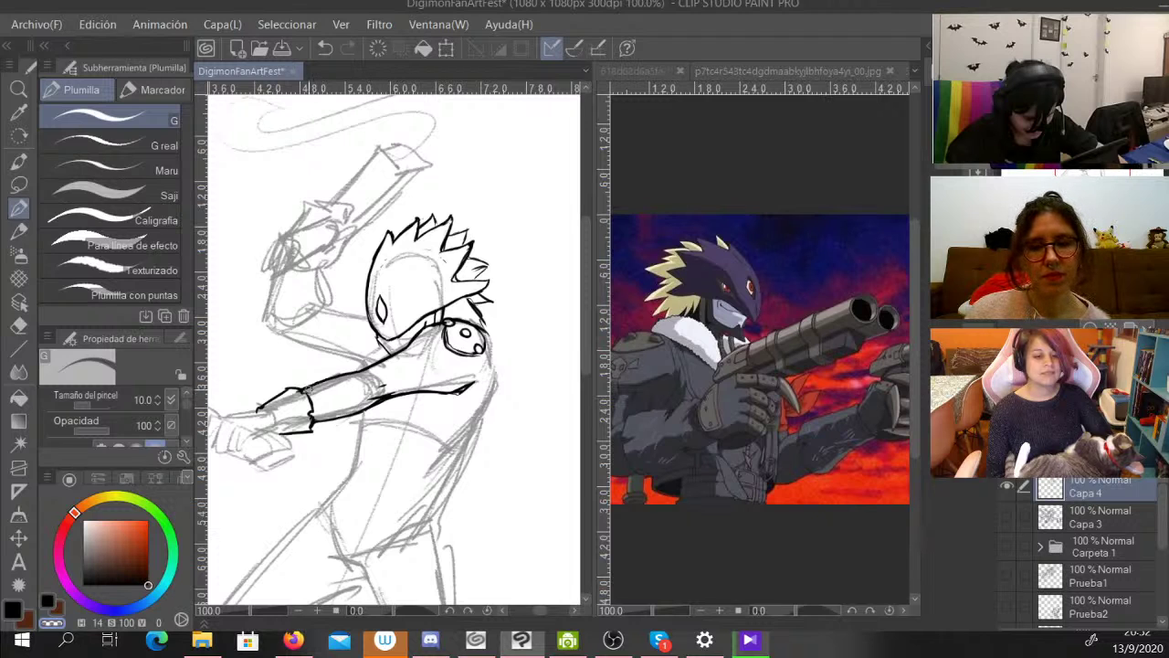
key("c")
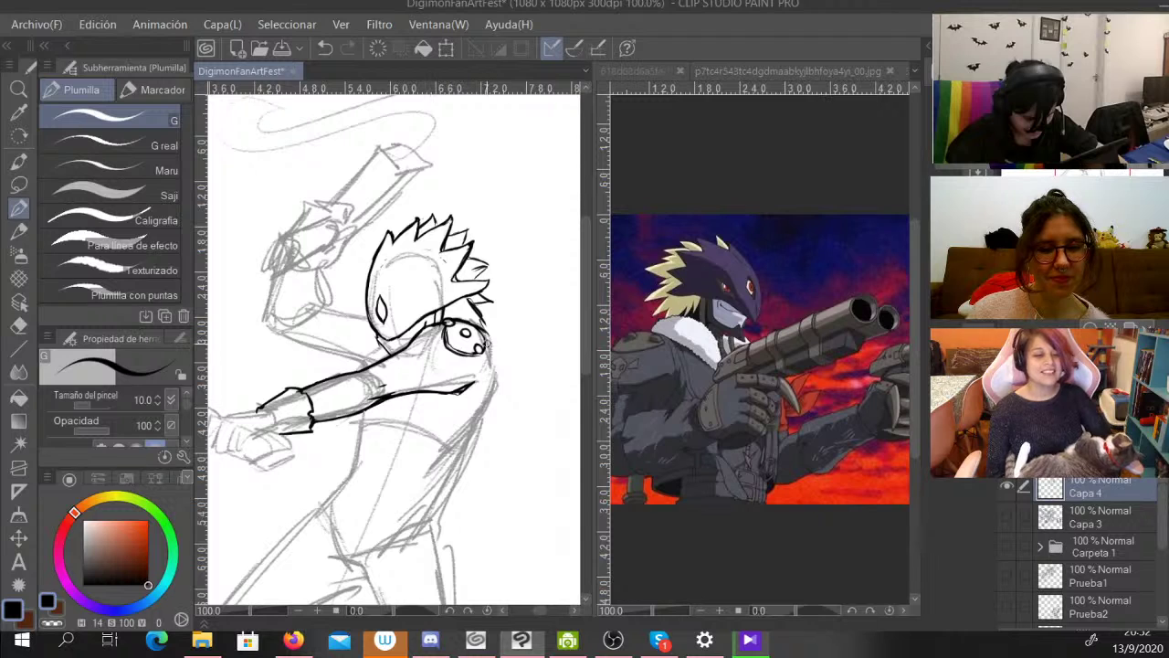
mouse_move(485, 340)
left_mouse_down()
mouse_move(499, 381)
mouse_move(484, 462)
left_mouse_up()
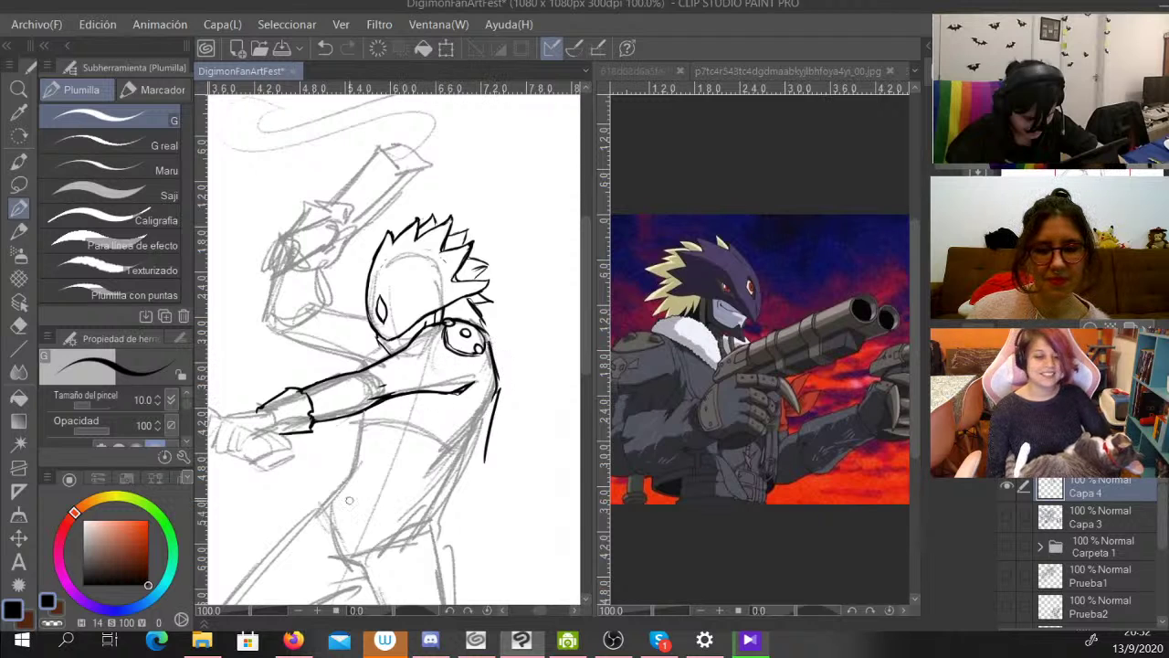
mouse_move(430, 393)
left_mouse_down()
mouse_move(417, 439)
mouse_move(451, 455)
mouse_move(418, 440)
mouse_move(483, 474)
left_mouse_up()
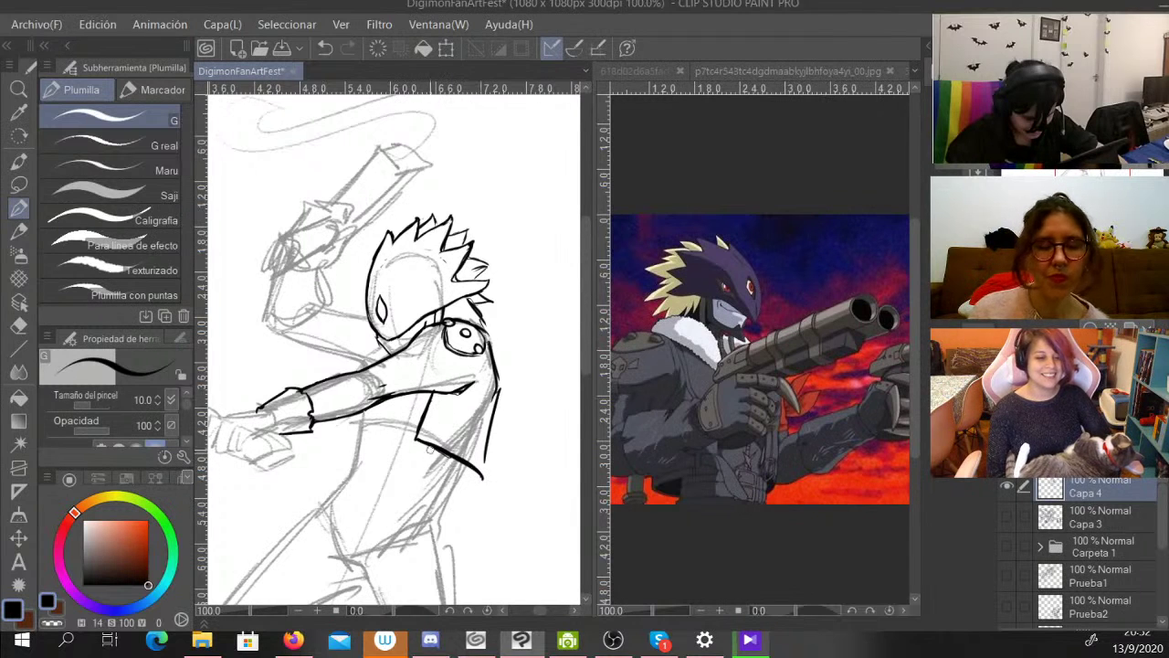
mouse_move(415, 434)
left_mouse_down()
mouse_move(455, 447)
mouse_move(484, 467)
mouse_move(489, 456)
mouse_move(441, 444)
mouse_move(487, 475)
mouse_move(439, 434)
mouse_move(473, 446)
mouse_move(429, 434)
mouse_move(486, 462)
left_mouse_up()
key("c")
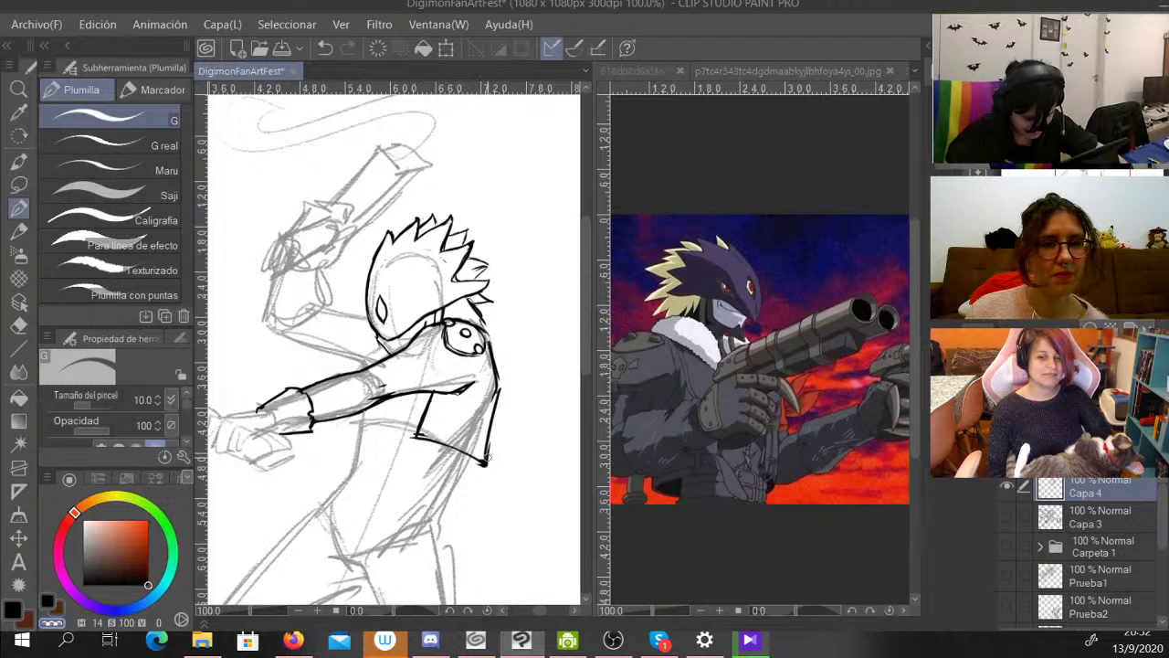
key("c")
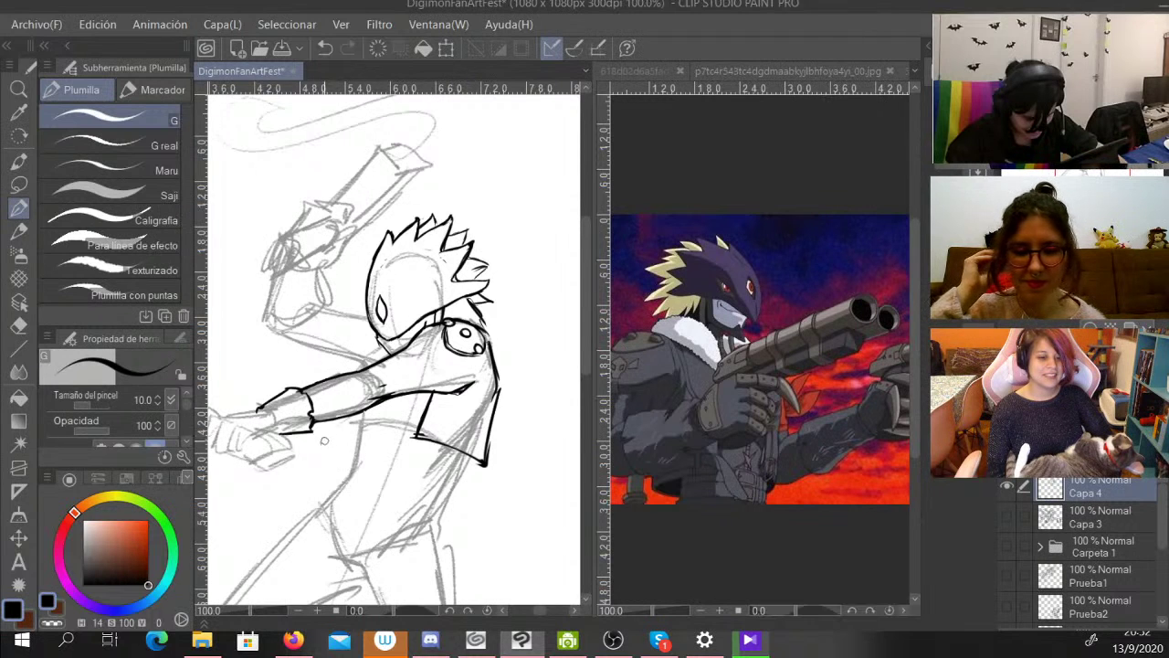
left_click_drag(355, 433, 315, 431)
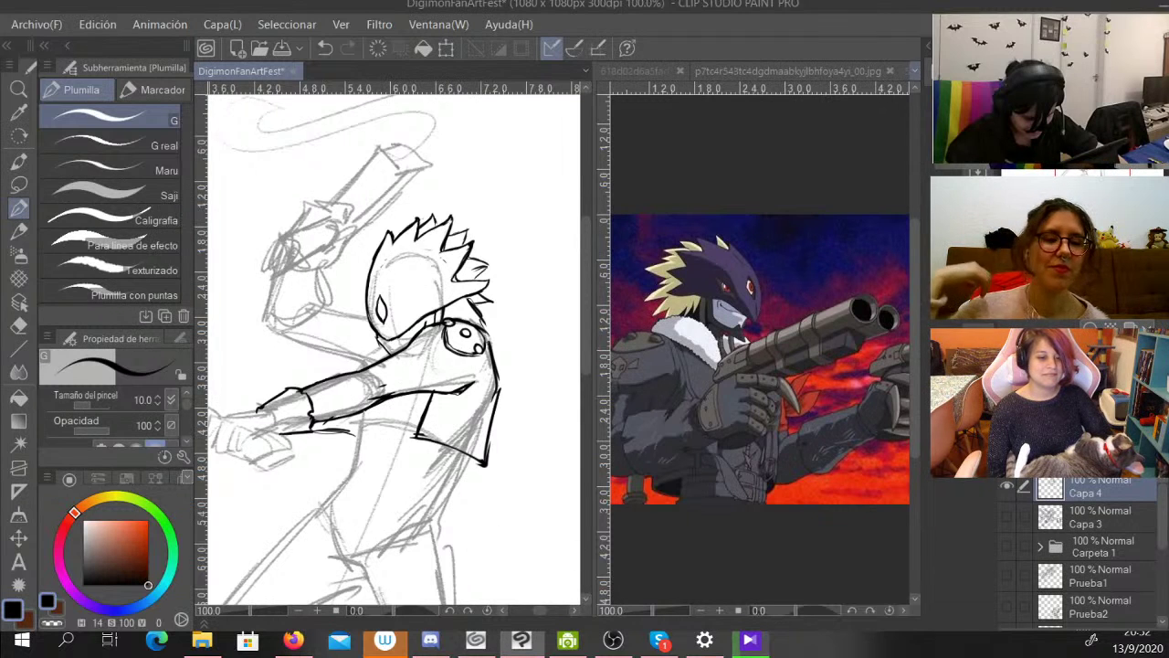
Bring up the full-body Beelzemon reference image and ink a knotted armband with loose ends around the extended upper arm.
left_click(904, 71)
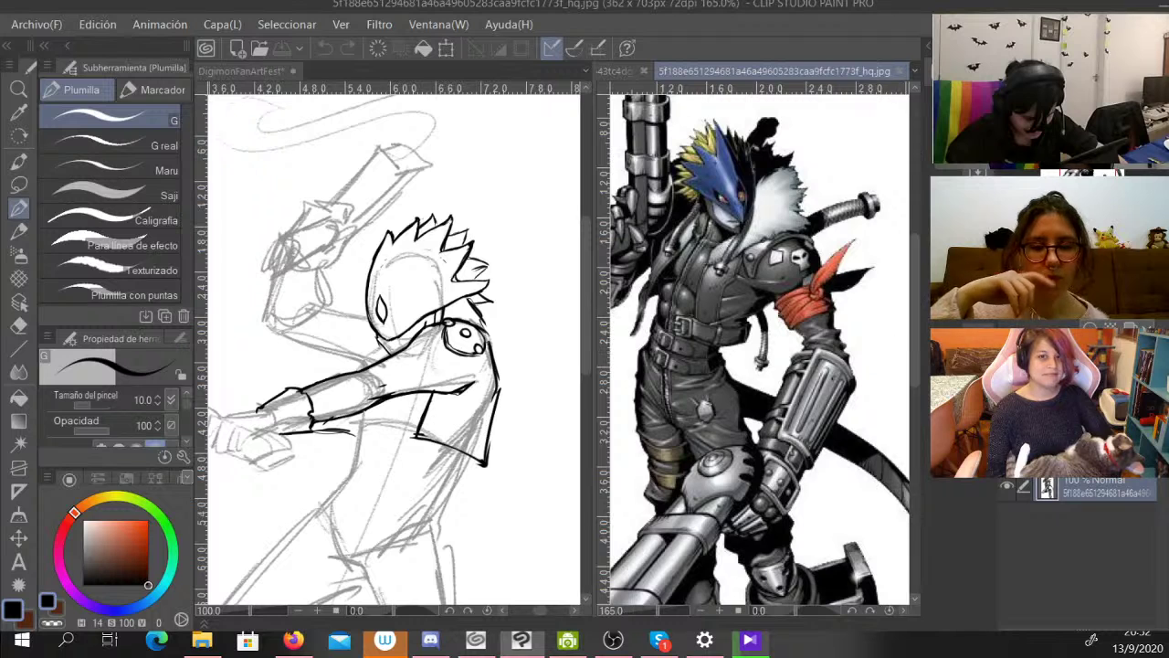
left_click_drag(731, 384, 750, 354)
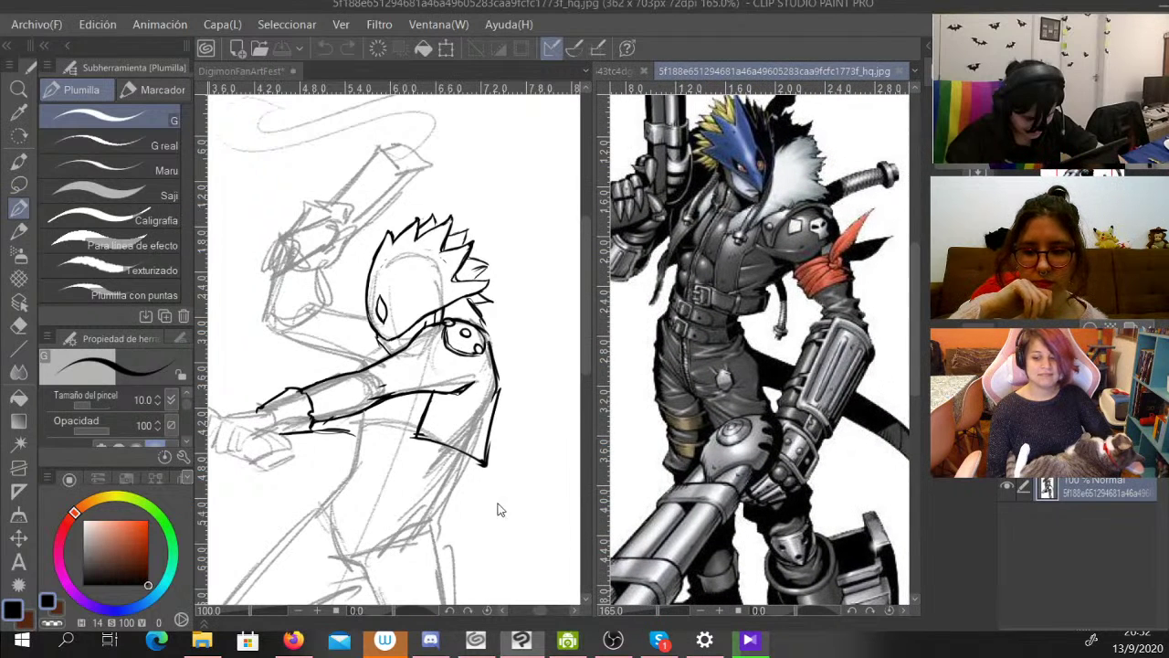
left_click(400, 354)
mouse_move(385, 358)
left_mouse_down()
mouse_move(404, 347)
mouse_move(429, 367)
mouse_move(428, 391)
mouse_move(409, 397)
mouse_move(386, 354)
mouse_move(473, 384)
mouse_move(415, 375)
mouse_move(423, 402)
mouse_move(462, 402)
left_mouse_up()
left_click_drag(462, 386, 444, 413)
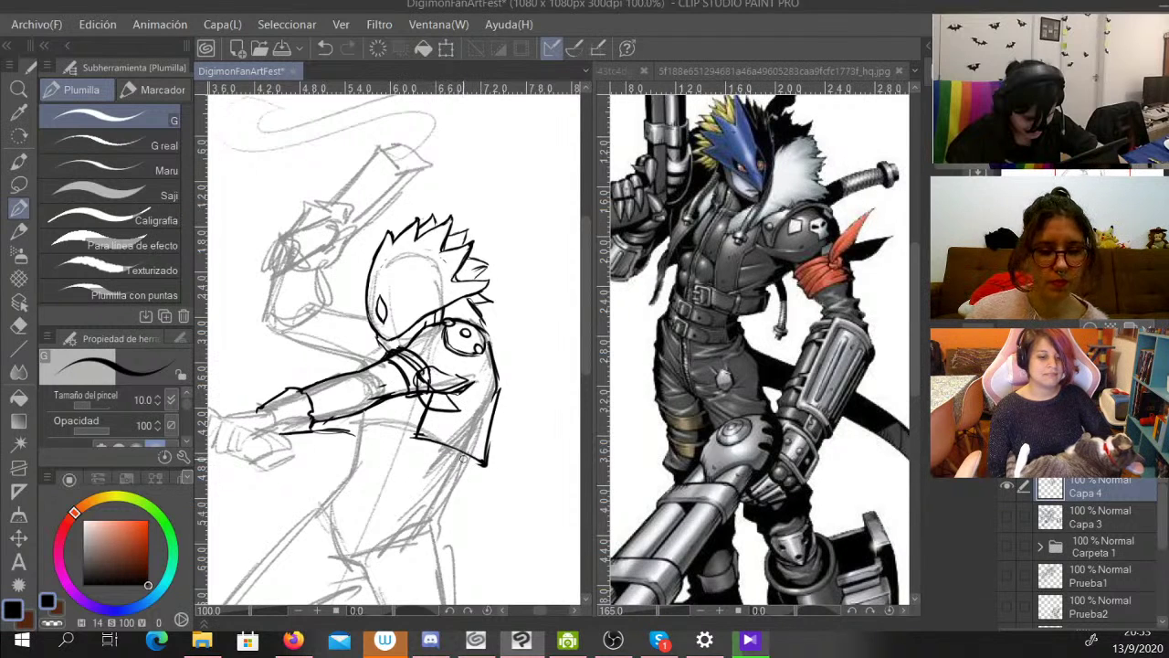
Ink the torso's front and back contours below the jacket, plus the crotch and inner thigh line of the standing leg.
left_click_drag(470, 454, 436, 517)
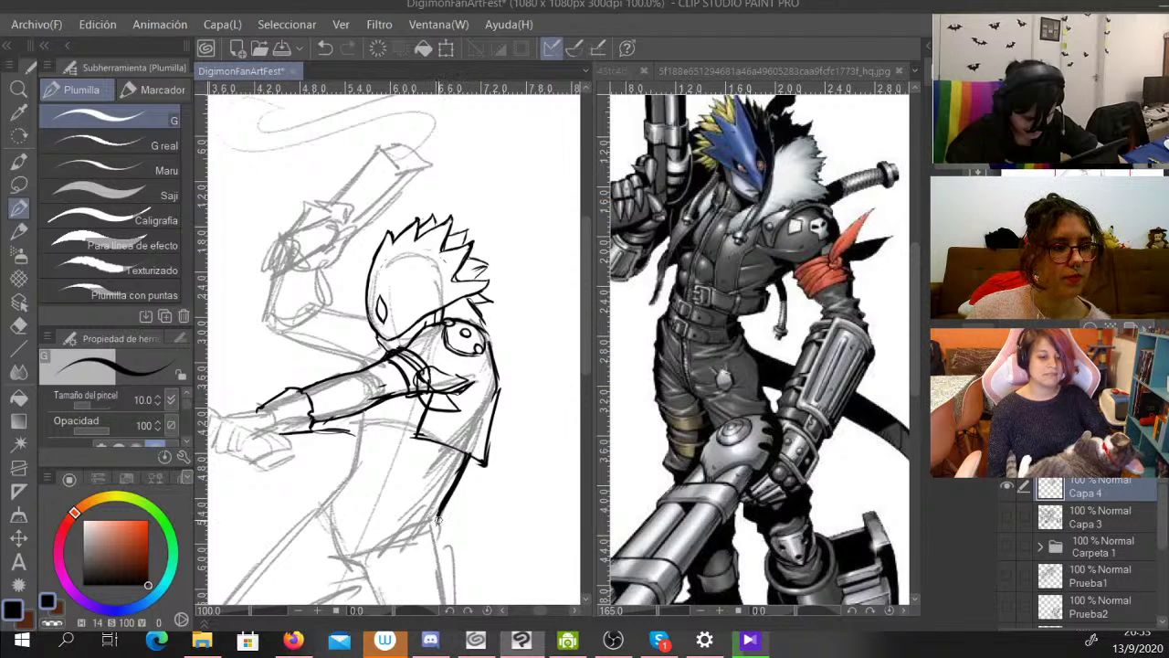
mouse_move(355, 415)
left_mouse_down()
mouse_move(341, 483)
mouse_move(373, 423)
mouse_move(372, 511)
mouse_move(433, 529)
mouse_move(348, 474)
mouse_move(313, 512)
left_mouse_up()
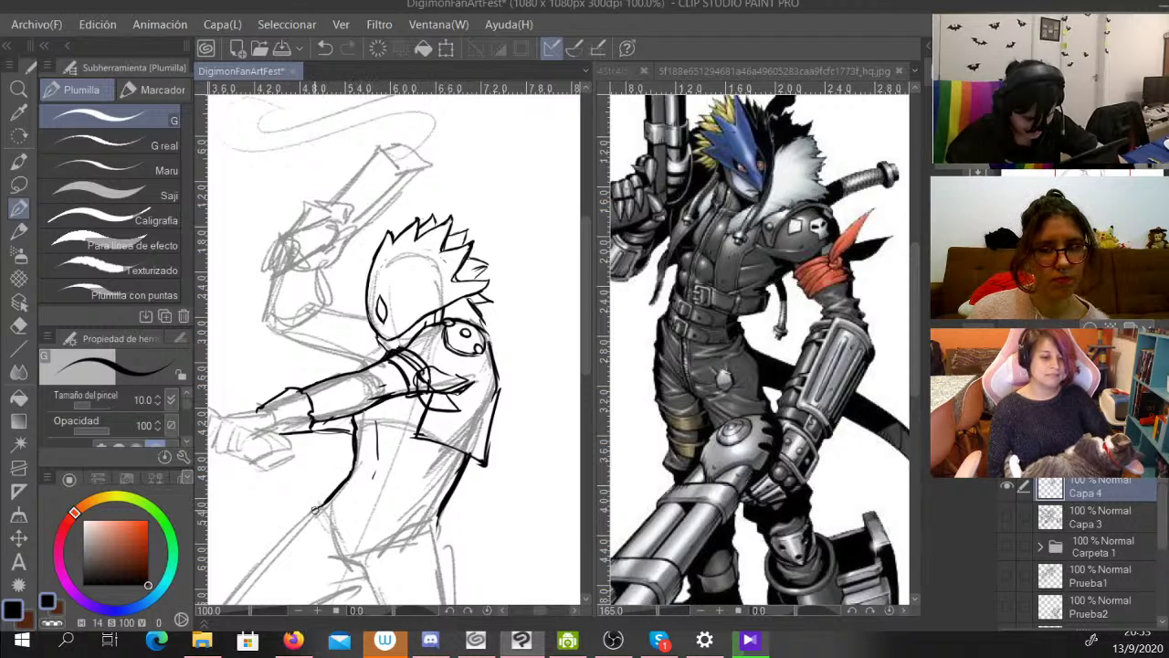
left_click_drag(443, 508, 435, 538)
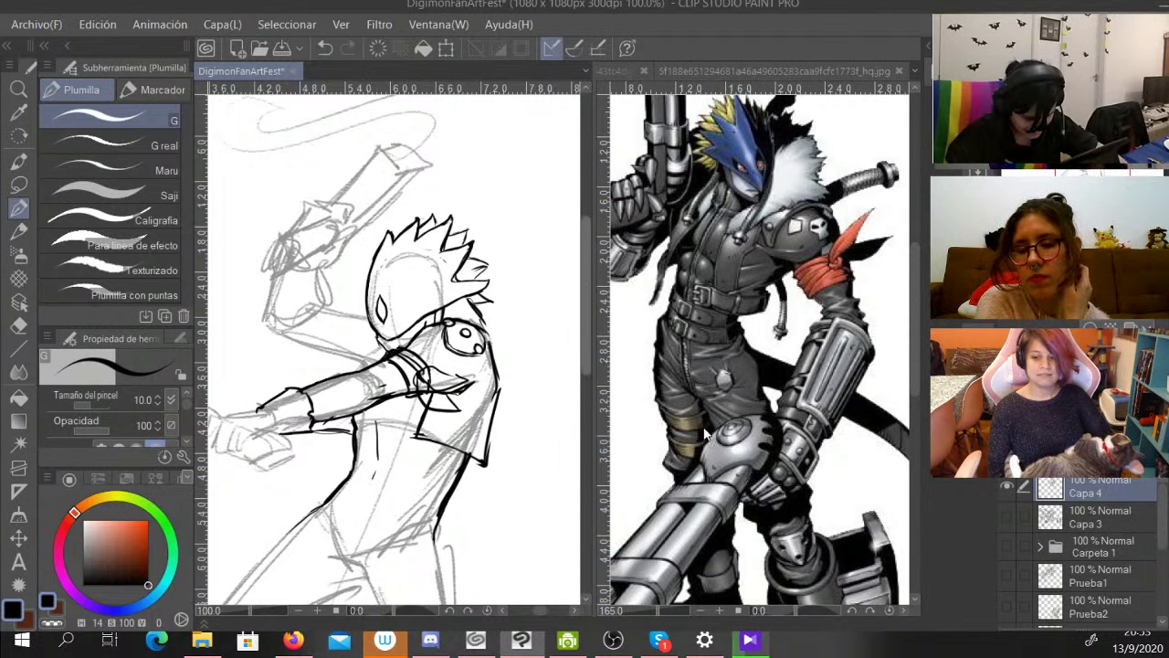
scroll(352, 502, "down", 5)
mouse_move(323, 396)
left_mouse_down()
mouse_move(370, 434)
mouse_move(416, 526)
left_mouse_up()
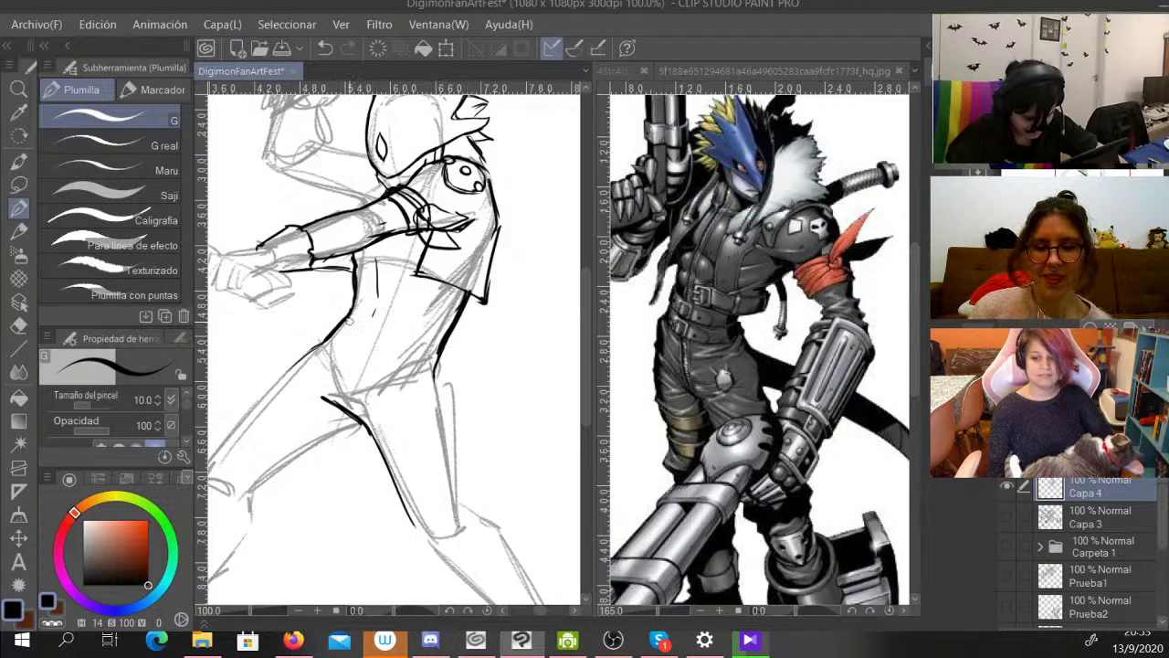
Ink the parallel edges of two stacked belts across the waist and the outer contour of the thigh below them.
left_click_drag(346, 320, 442, 349)
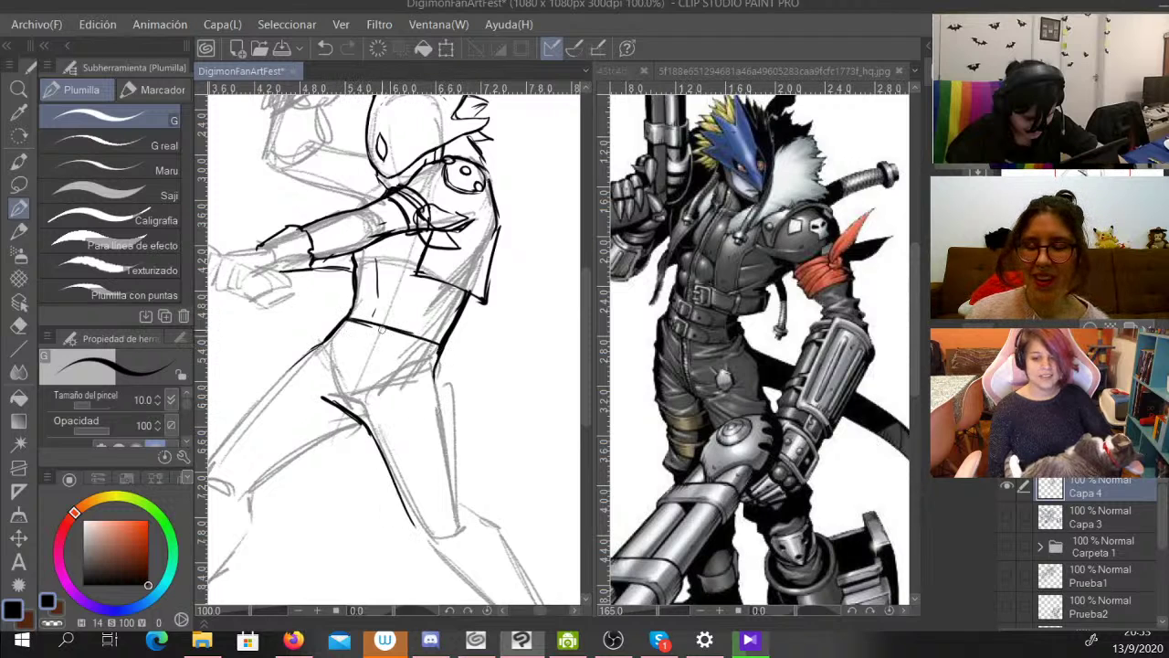
left_click_drag(352, 318, 333, 335)
left_click_drag(337, 330, 435, 357)
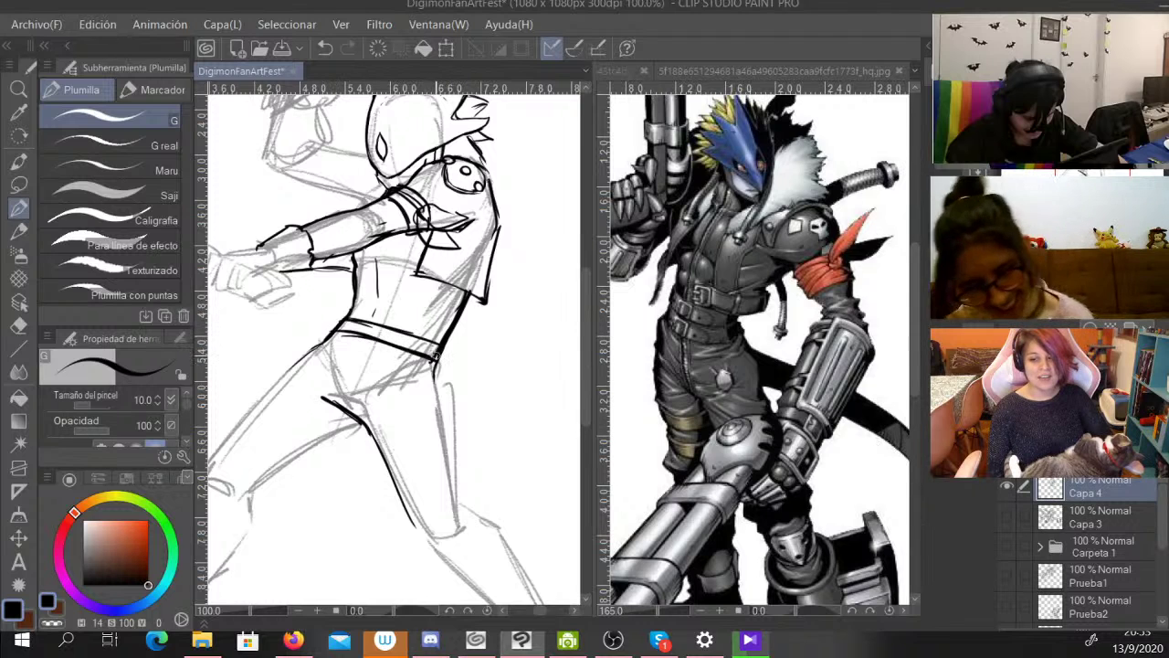
mouse_move(327, 342)
left_mouse_down()
mouse_move(425, 377)
mouse_move(435, 365)
mouse_move(427, 378)
mouse_move(443, 349)
mouse_move(460, 504)
left_mouse_up()
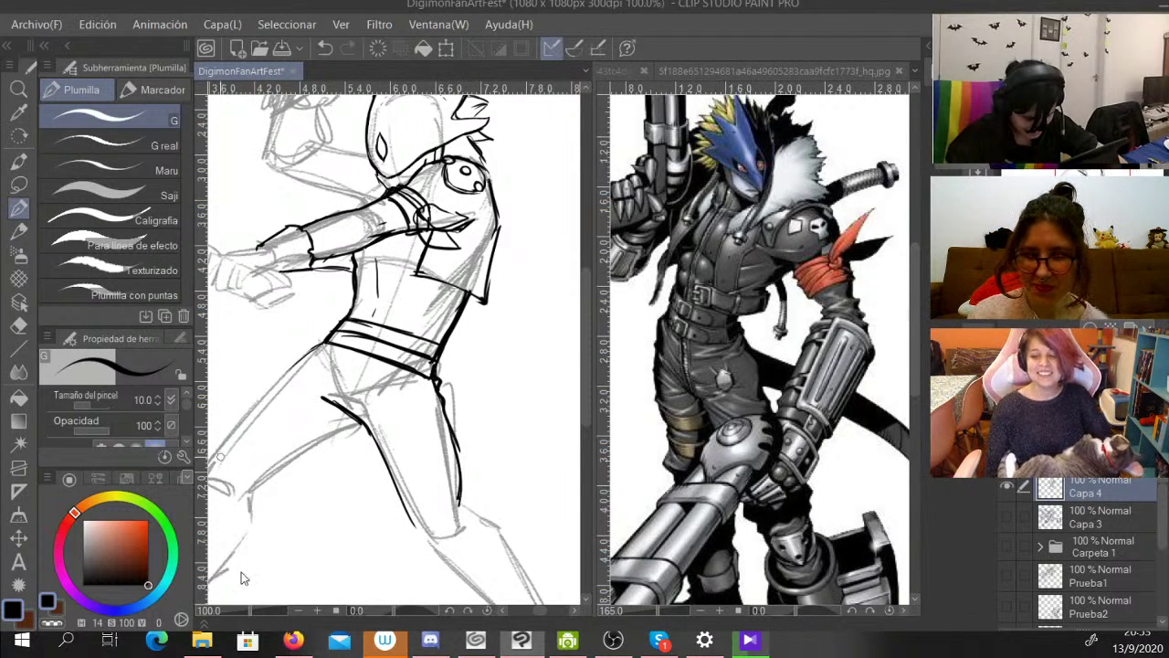
Thicken the upper belt's edges and clean the belt lines with transparent colour.
left_click(52, 623)
left_click_drag(426, 378, 432, 381)
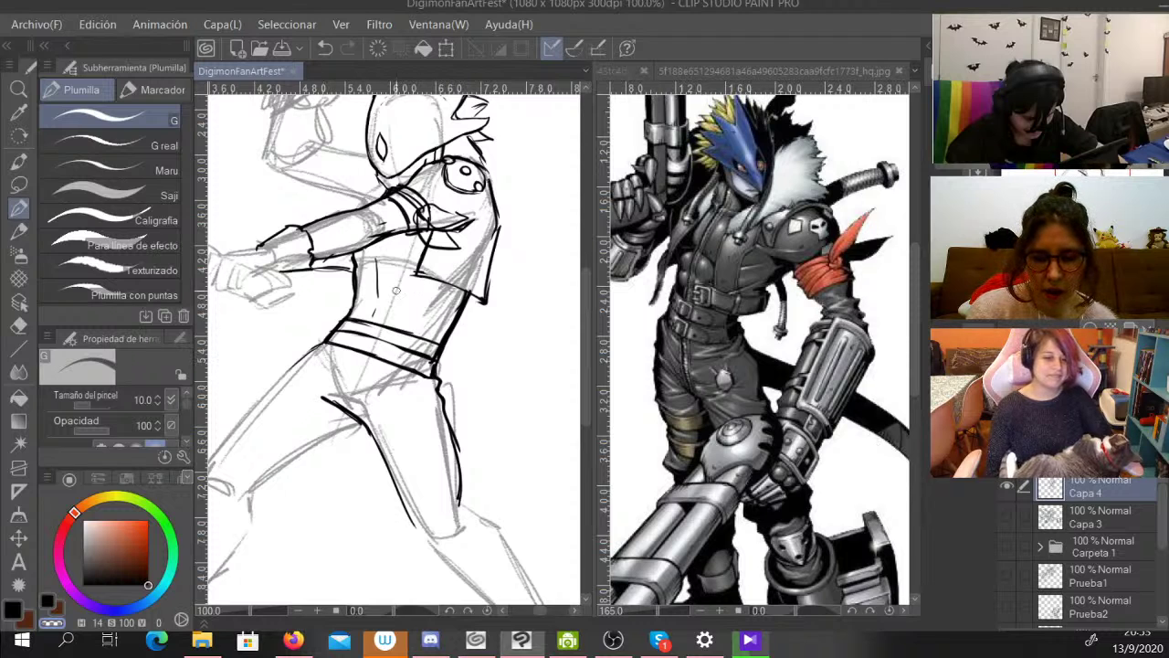
key("x")
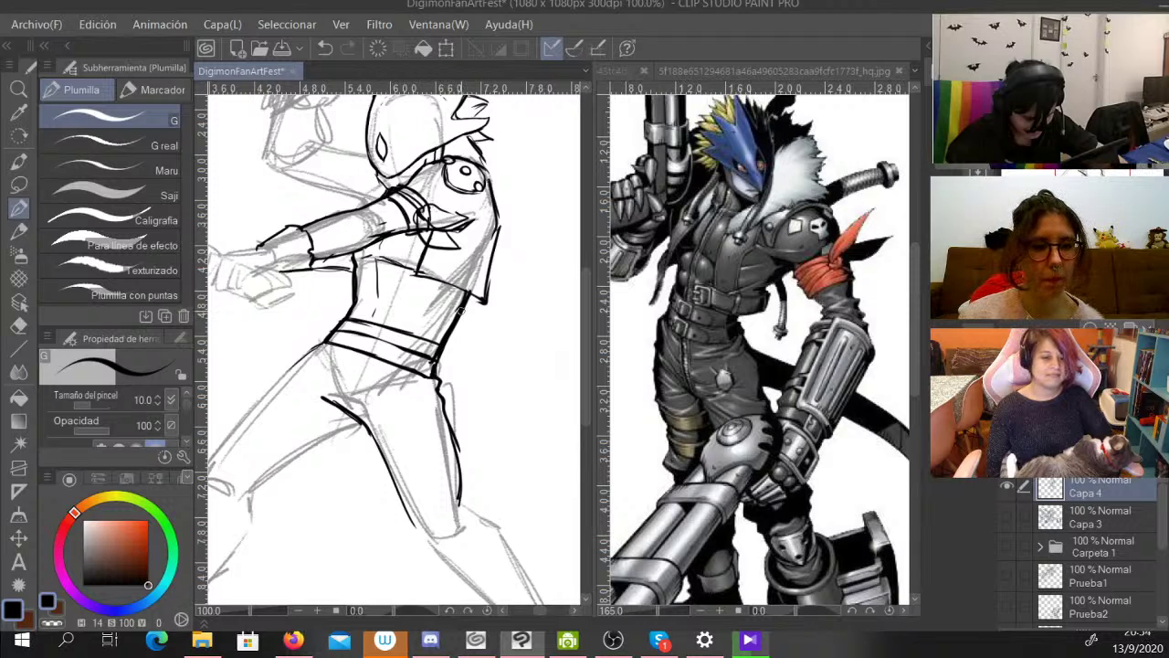
left_click(52, 623)
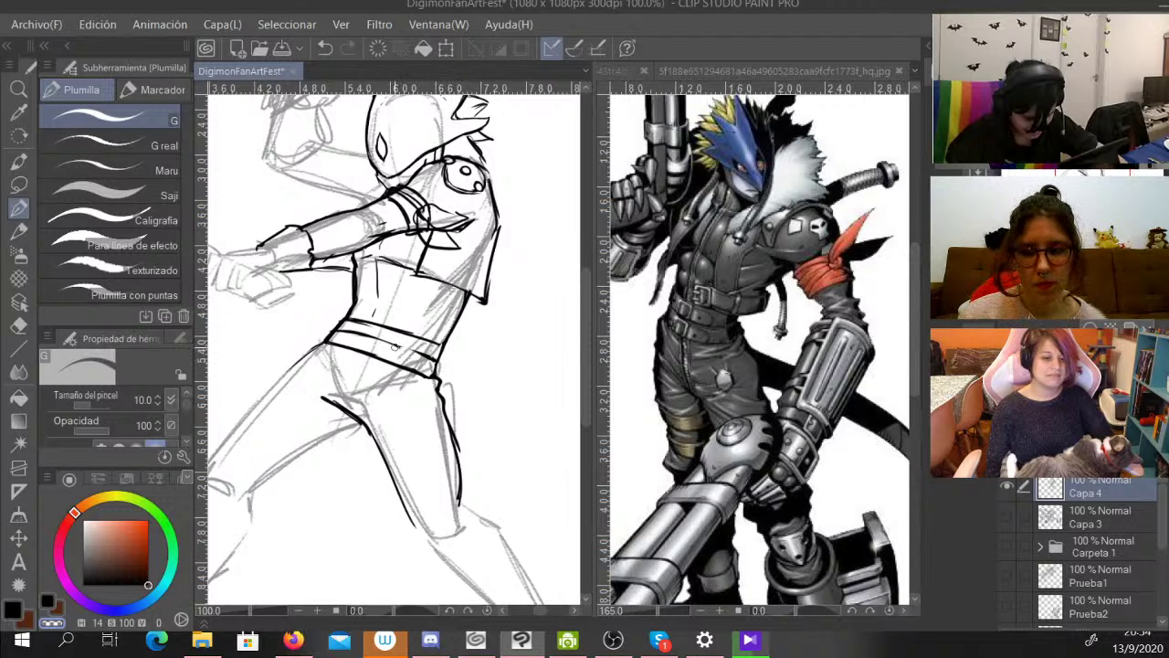
key("x")
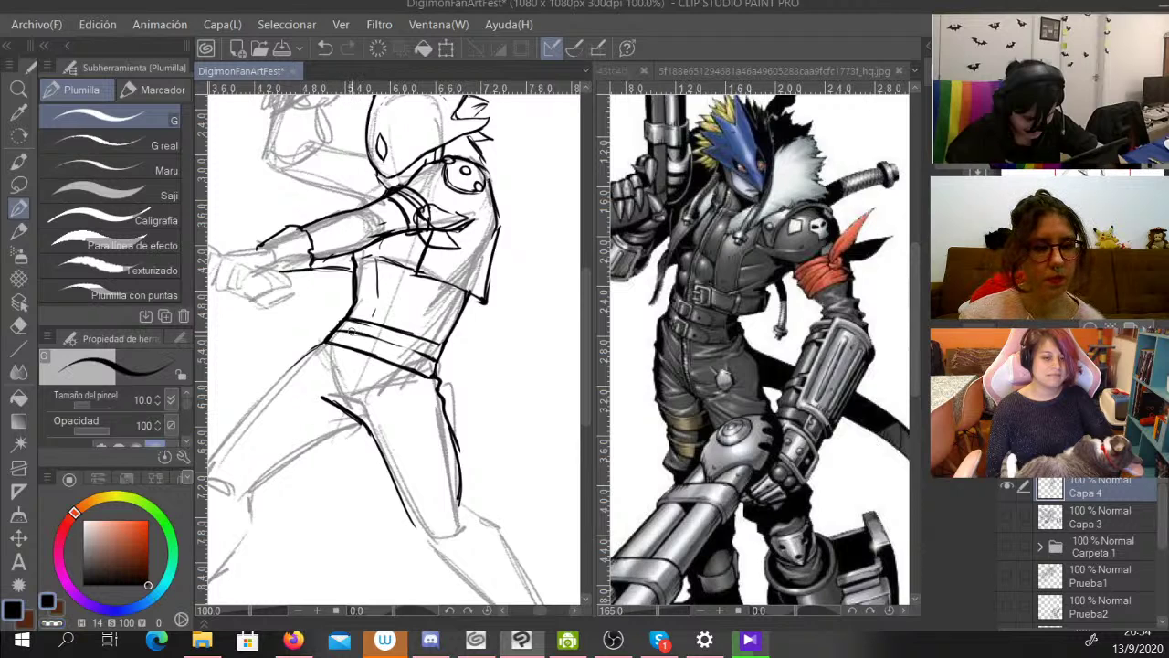
mouse_move(350, 331)
left_mouse_down()
mouse_move(437, 362)
mouse_move(444, 350)
mouse_move(358, 320)
mouse_move(331, 330)
left_mouse_up()
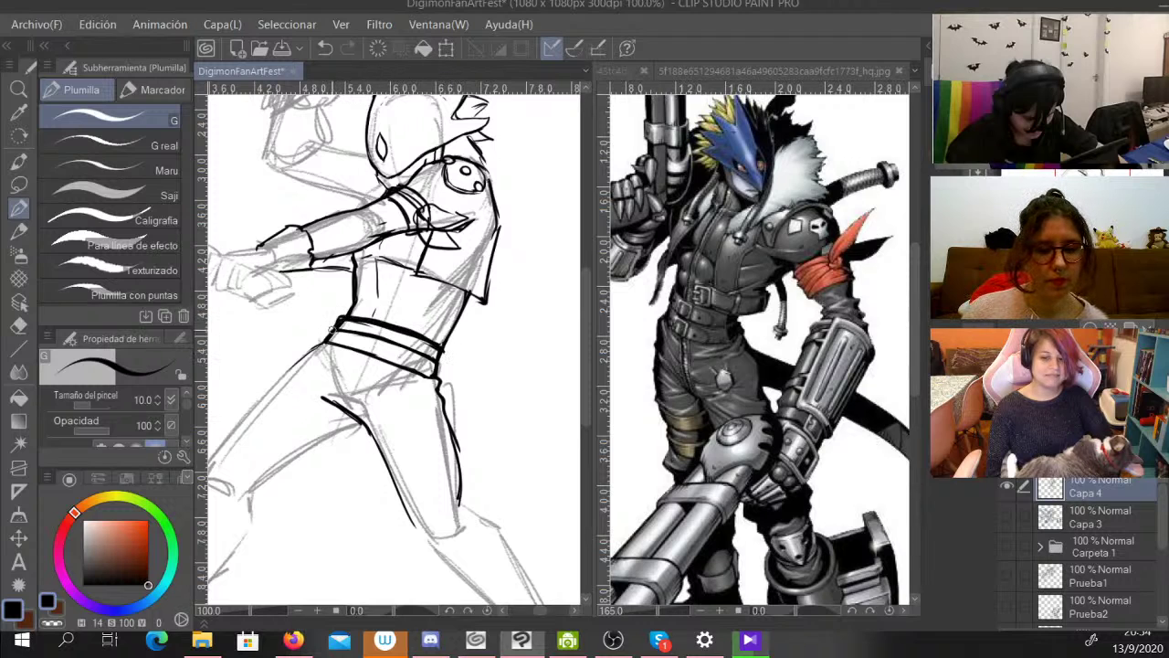
left_click(52, 622)
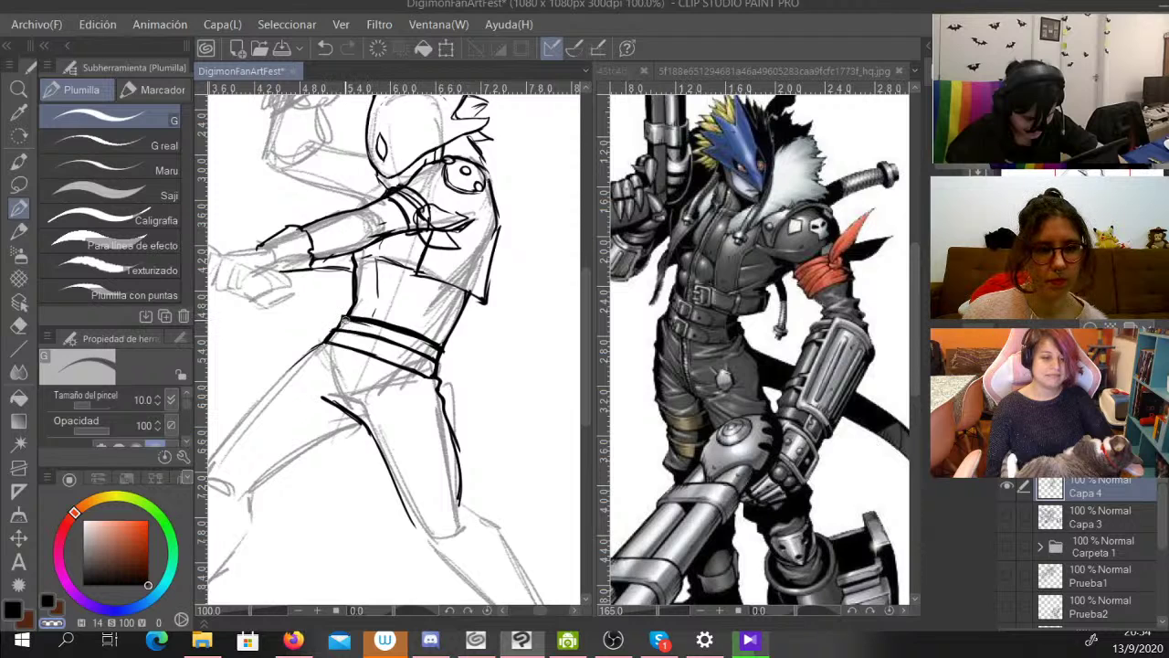
left_click_drag(345, 321, 449, 348)
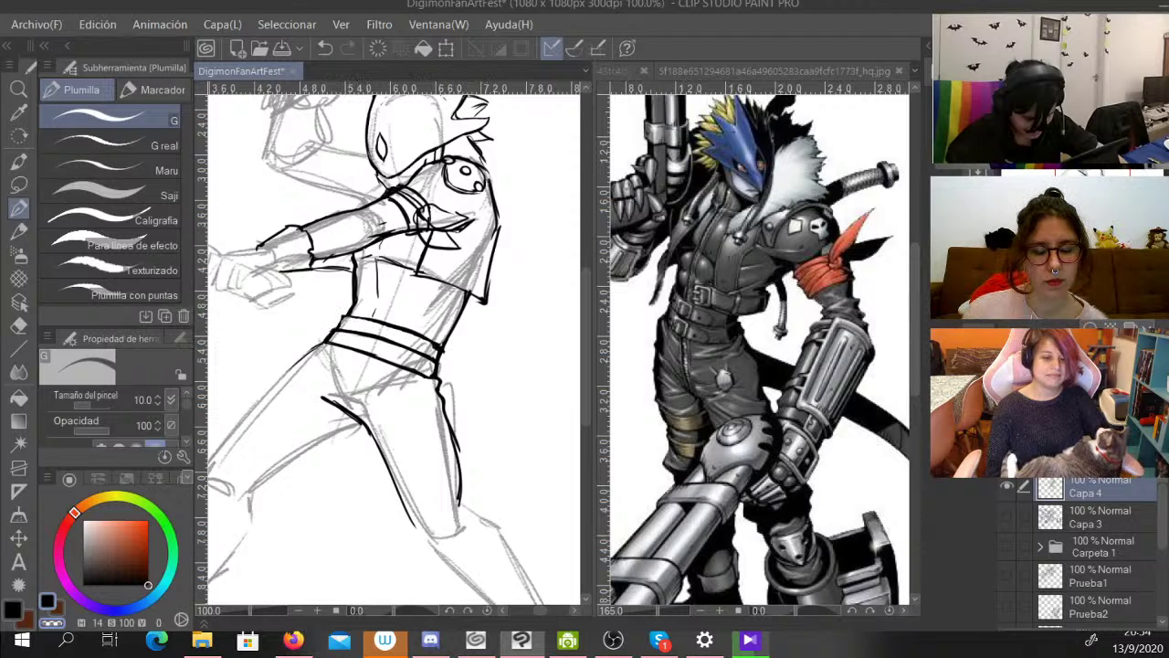
mouse_move(341, 548)
left_mouse_down()
mouse_move(331, 579)
mouse_move(370, 557)
left_mouse_up()
left_click(520, 639)
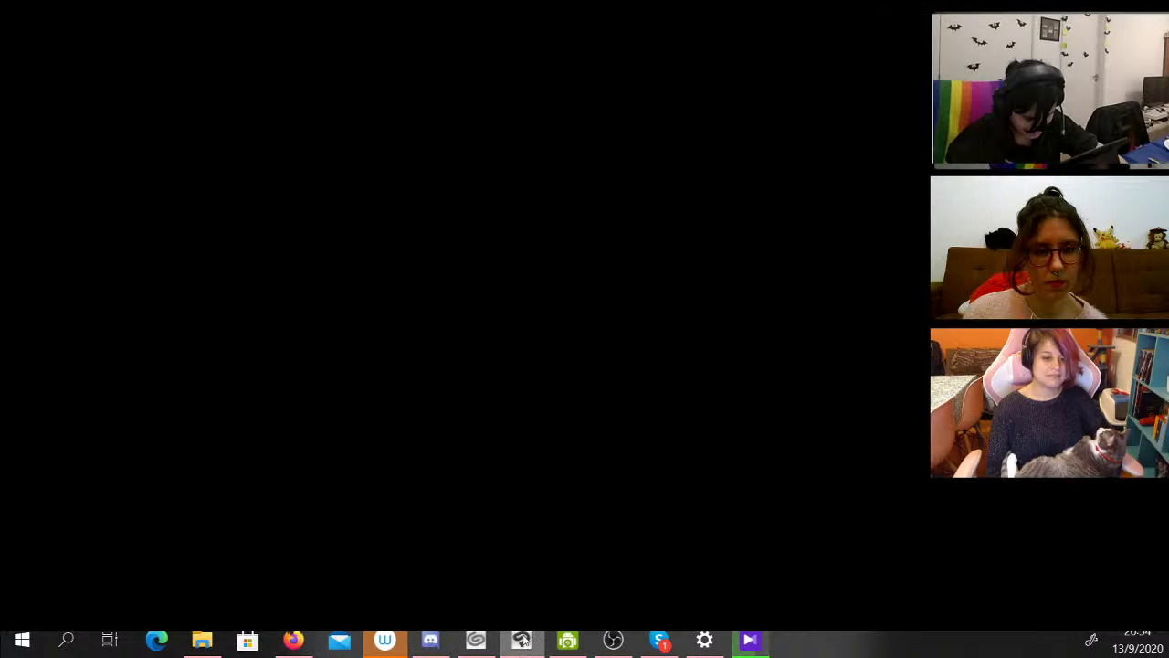
left_click(520, 639)
key("ctrl+z")
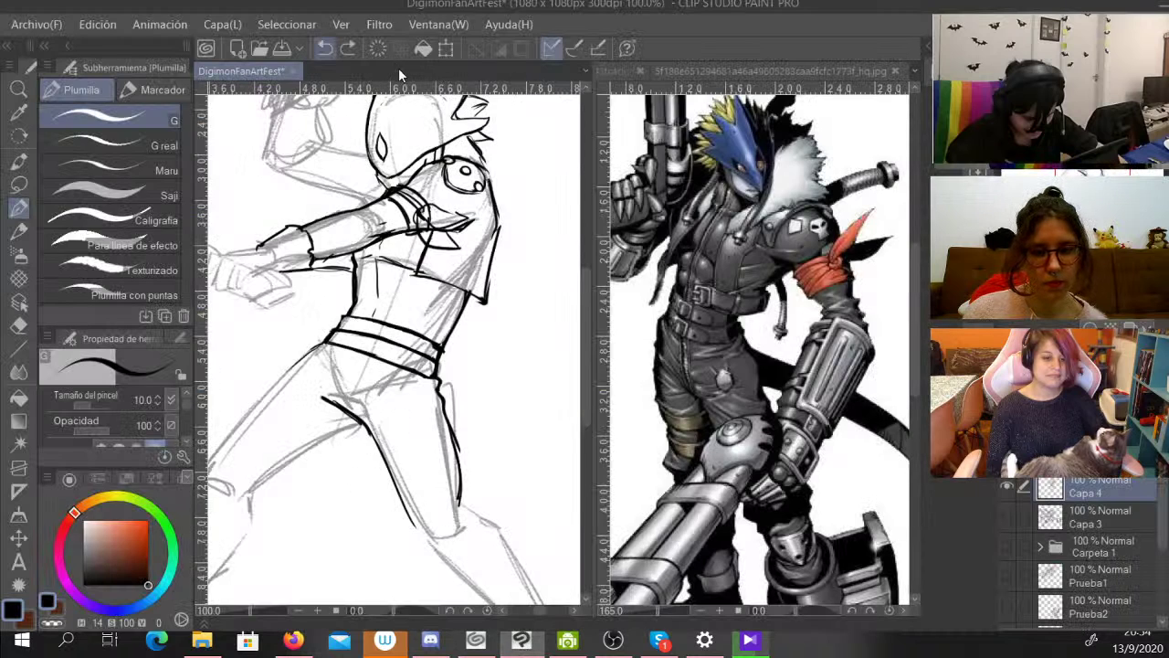
Refine the upper belt's edge and ink the square buckles, rounded strap tips and small holes on both belts.
mouse_move(348, 317)
left_mouse_down()
mouse_move(366, 321)
mouse_move(335, 332)
mouse_move(428, 335)
left_mouse_up()
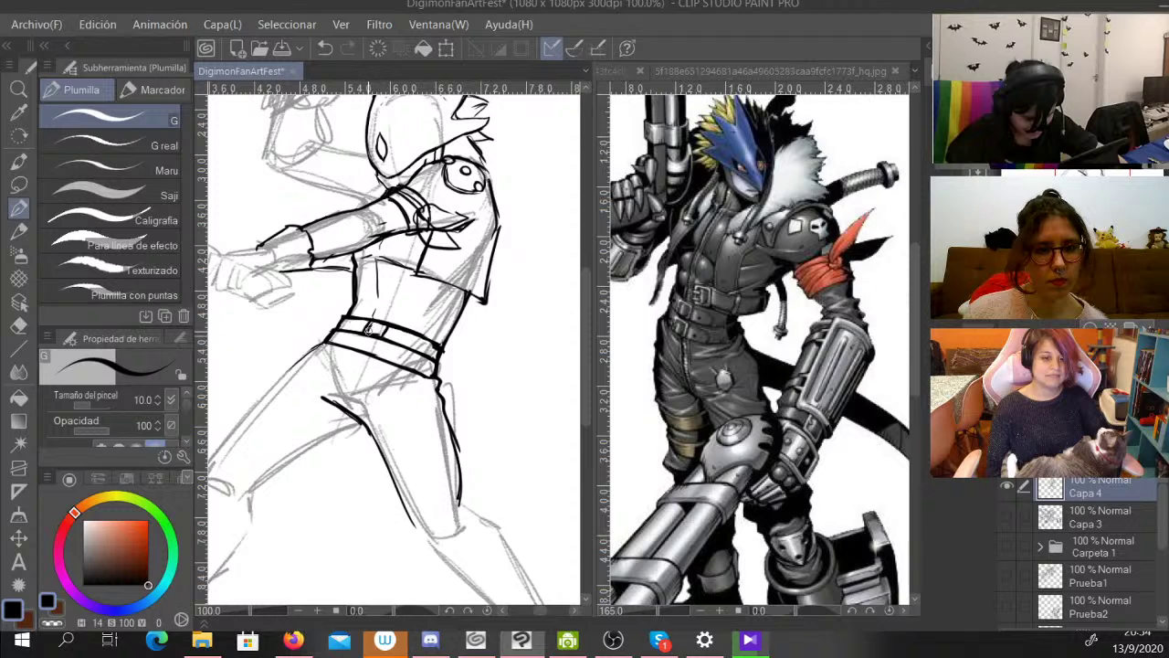
mouse_move(370, 323)
left_mouse_down()
mouse_move(388, 327)
mouse_move(354, 347)
left_mouse_up()
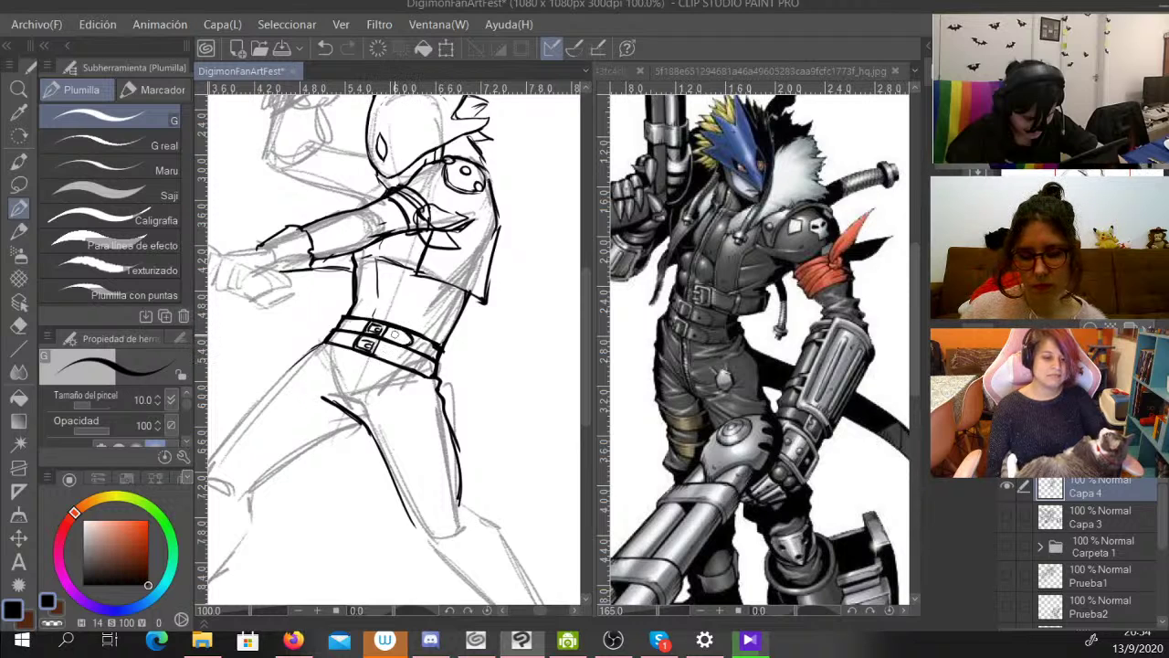
mouse_move(377, 342)
left_mouse_down()
mouse_move(402, 354)
mouse_move(373, 358)
mouse_move(386, 351)
left_mouse_up()
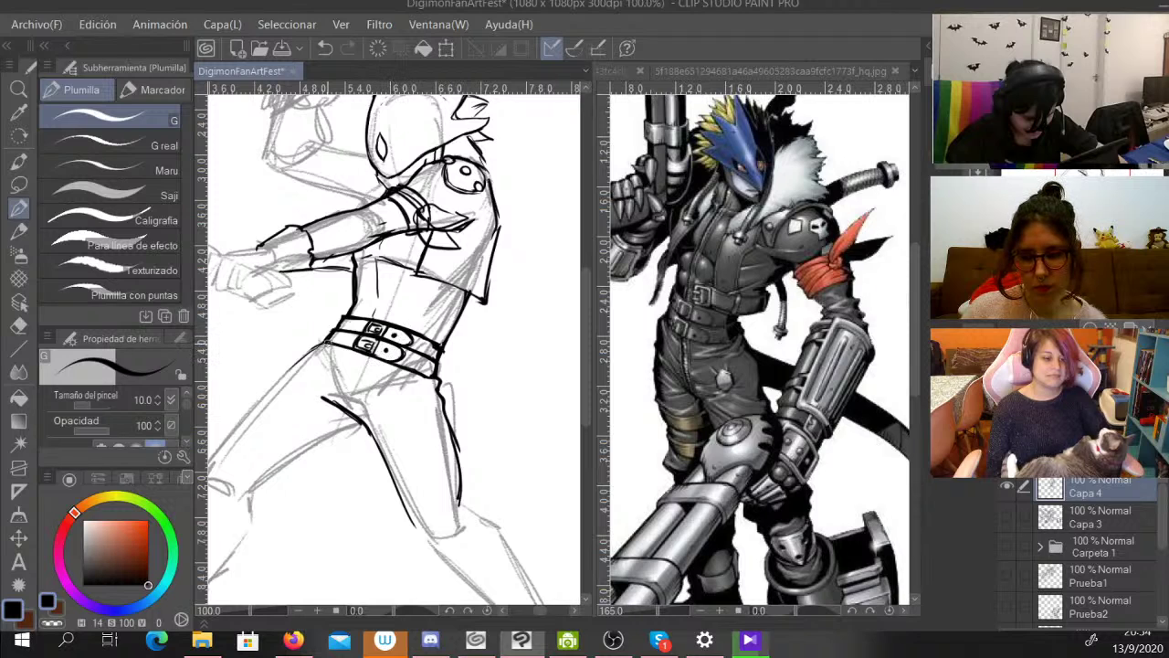
left_click_drag(343, 336, 340, 340)
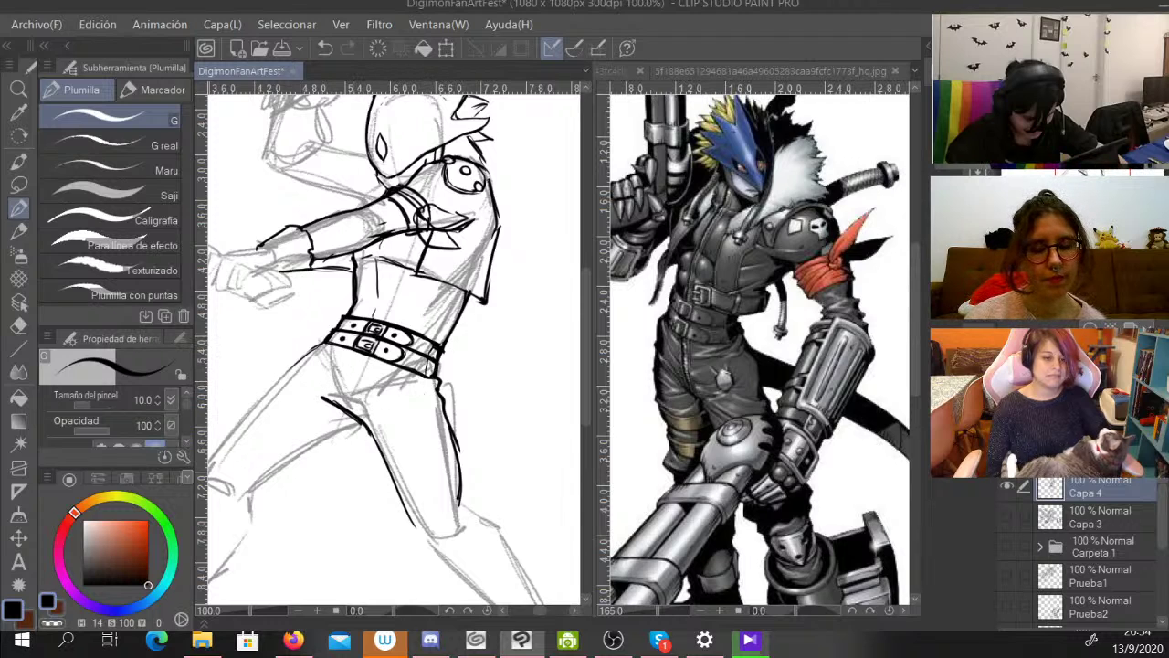
Ink light abdominal muscle lines and a zipper running down the torso and below the belts to the crotch.
left_click(52, 621)
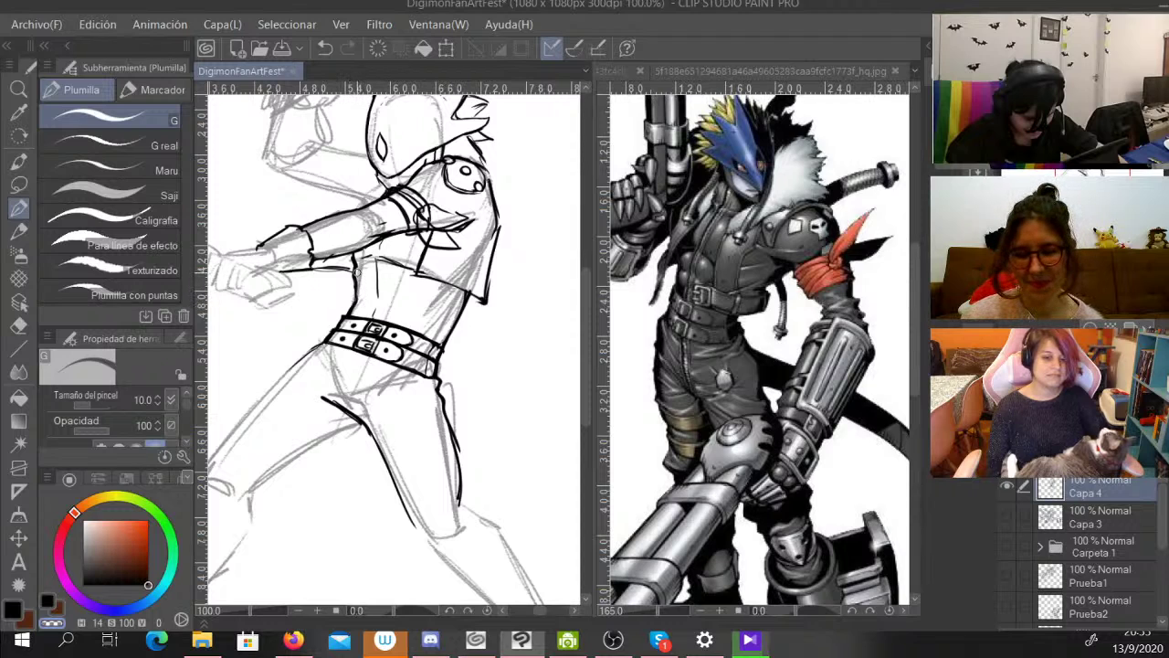
key("c")
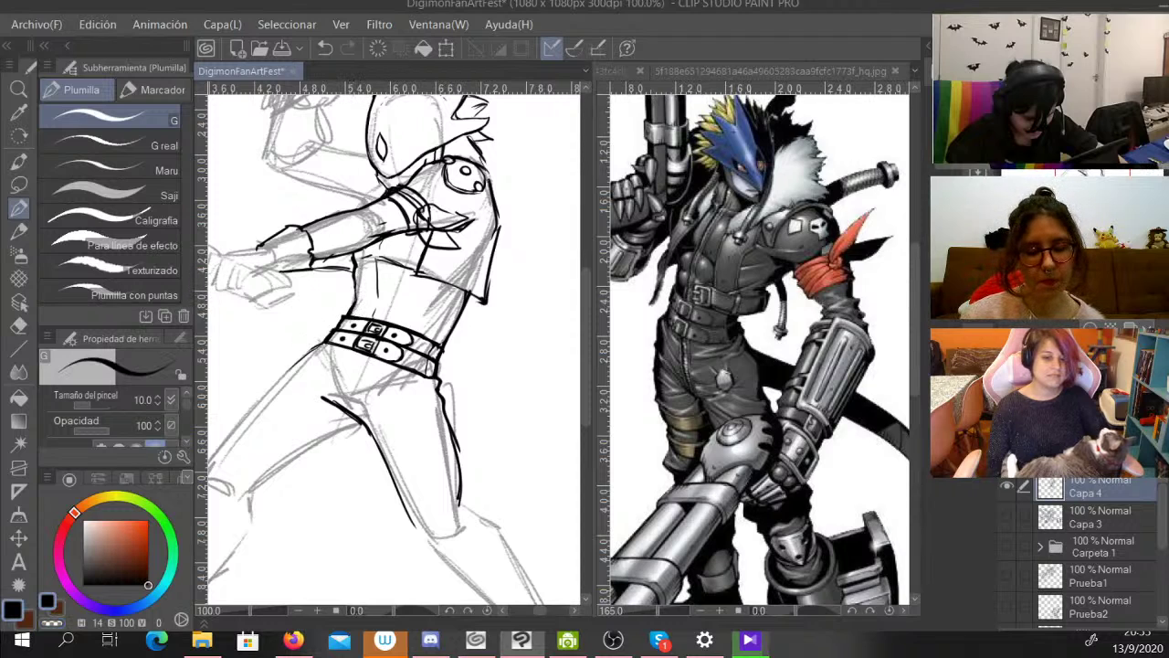
mouse_move(378, 279)
left_mouse_down()
mouse_move(410, 288)
mouse_move(401, 311)
left_mouse_up()
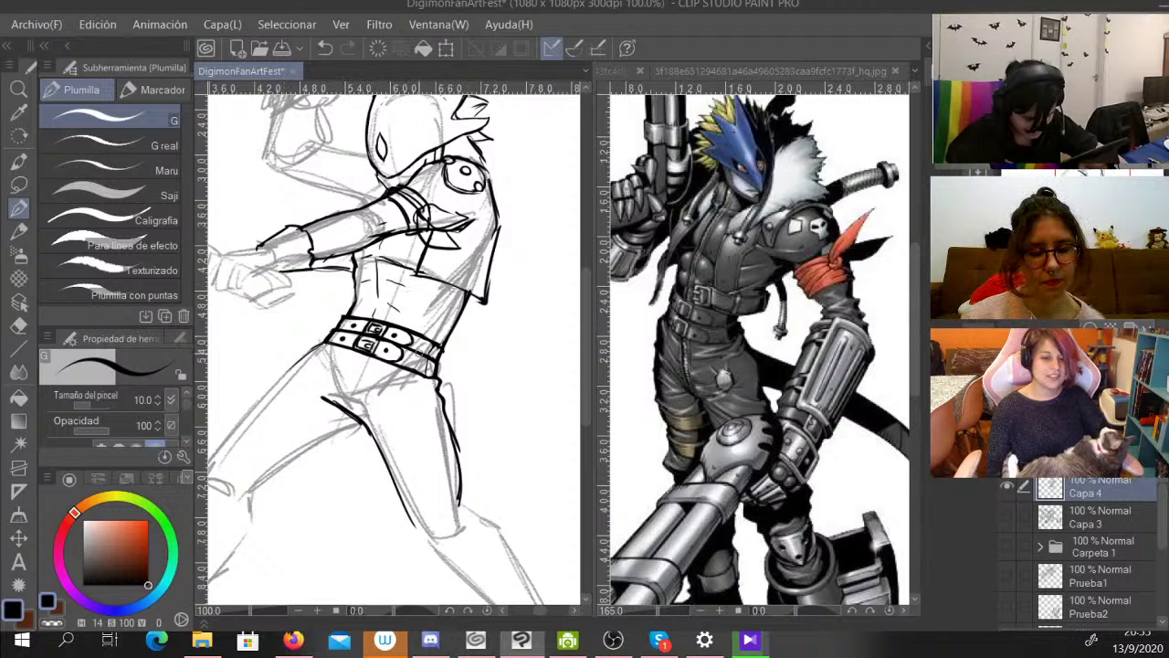
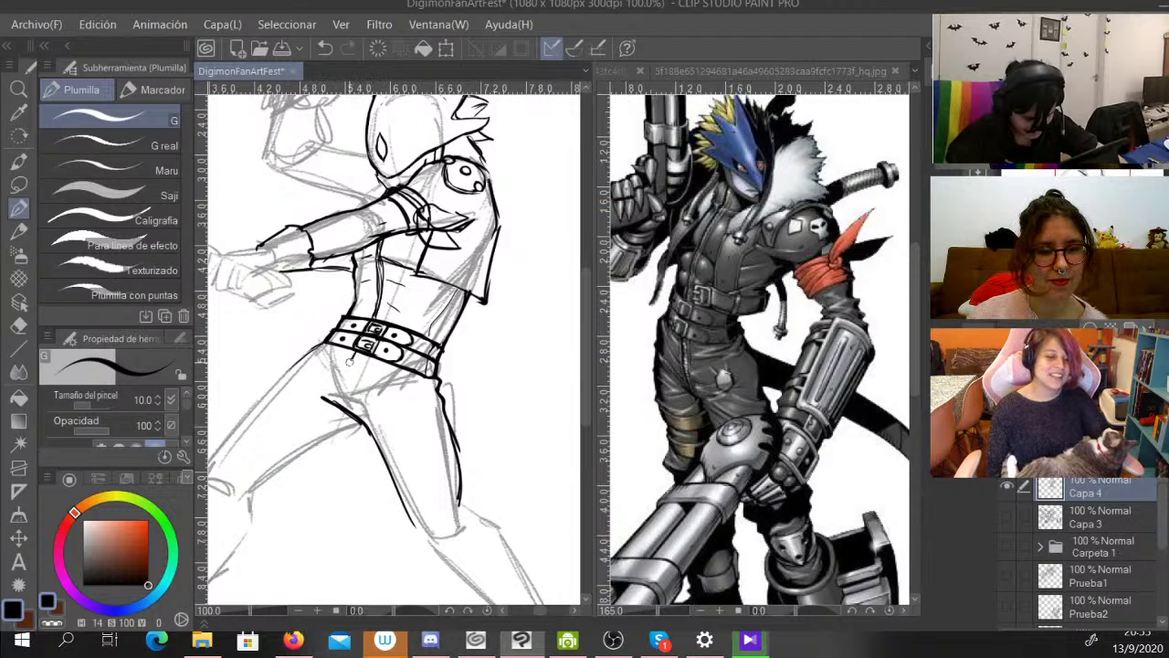
left_click_drag(345, 416, 346, 363)
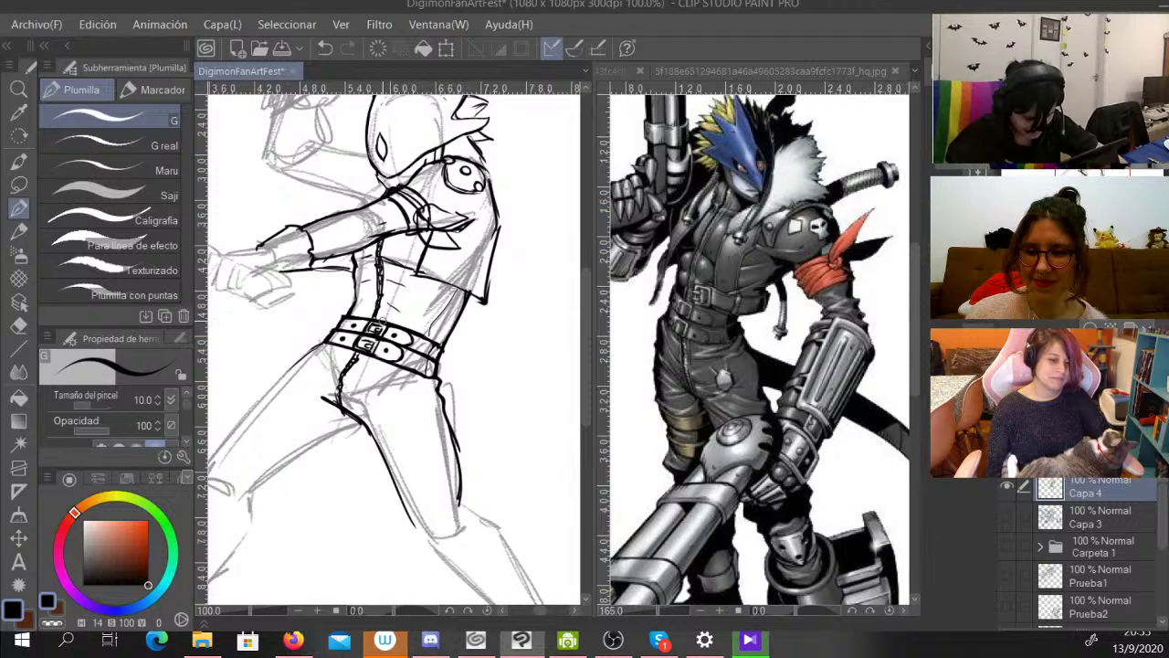
Ink the creases beside the crotch and a buckled strap along the jacket's lower hem, cleaning the strap's interior with transparent colour.
left_click_drag(373, 419, 398, 401)
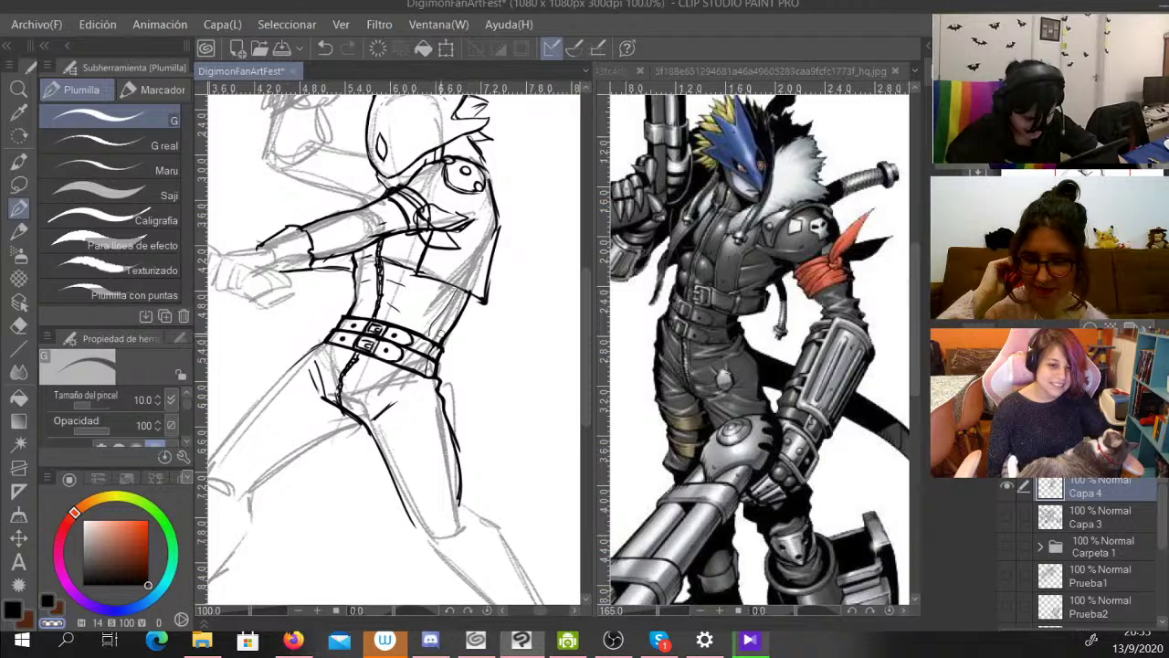
key("x")
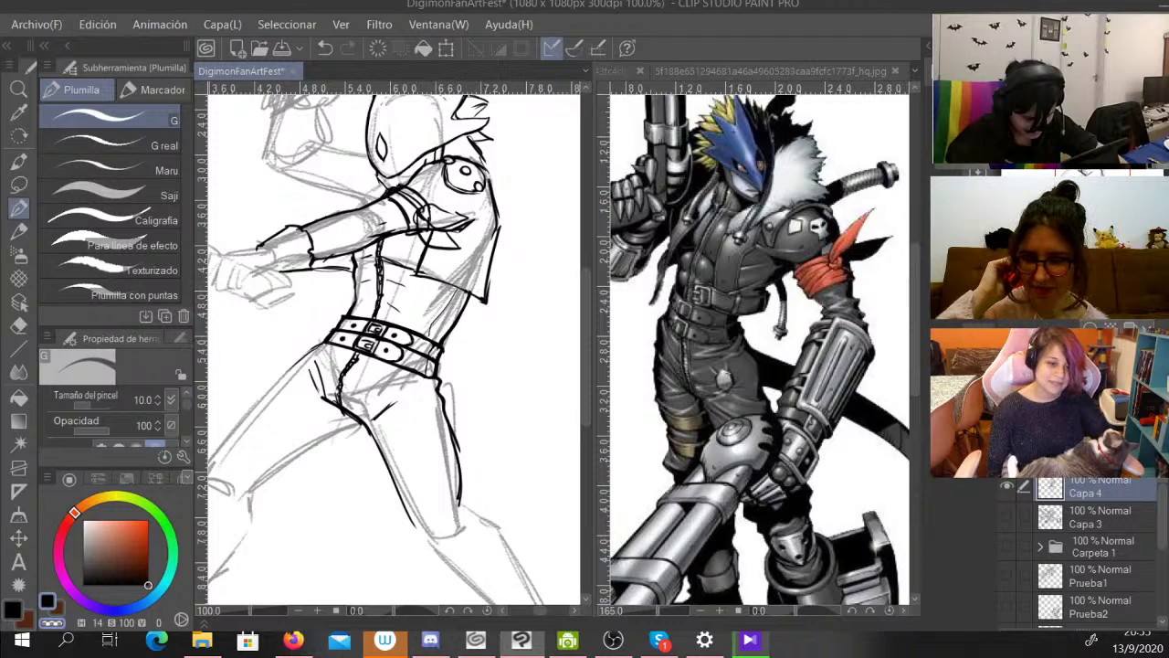
mouse_move(421, 259)
left_mouse_down()
mouse_move(400, 268)
mouse_move(398, 287)
mouse_move(418, 260)
mouse_move(401, 277)
mouse_move(413, 264)
mouse_move(484, 305)
left_mouse_up()
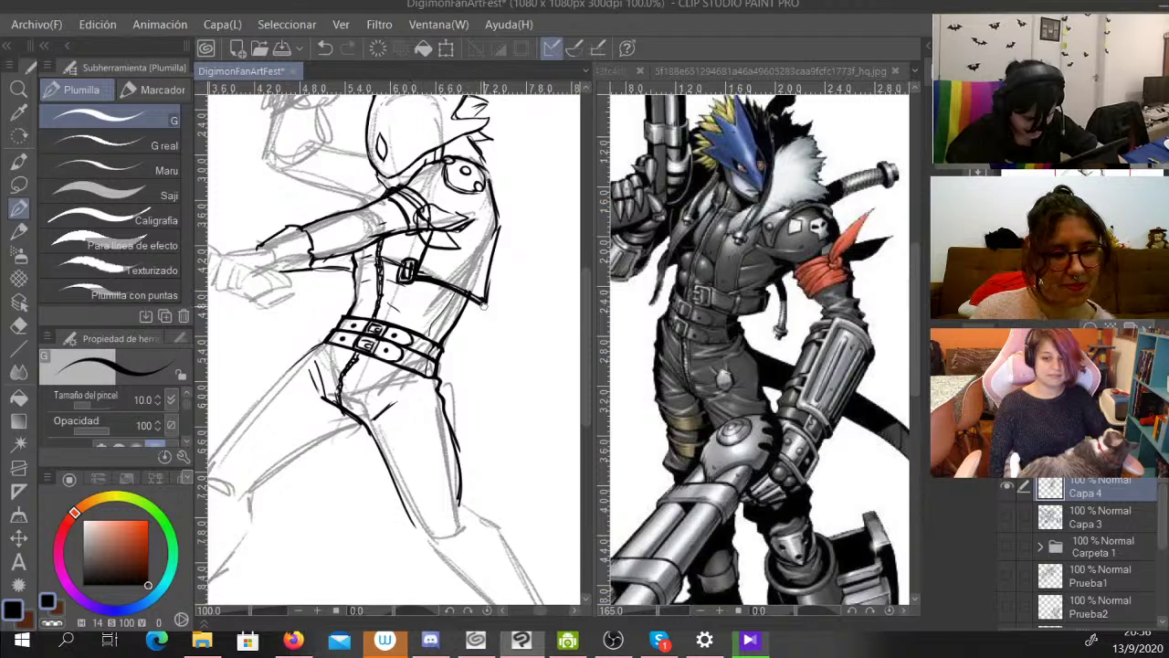
mouse_move(416, 257)
left_mouse_down()
mouse_move(476, 279)
mouse_move(493, 311)
mouse_move(491, 277)
left_mouse_up()
left_click(52, 622)
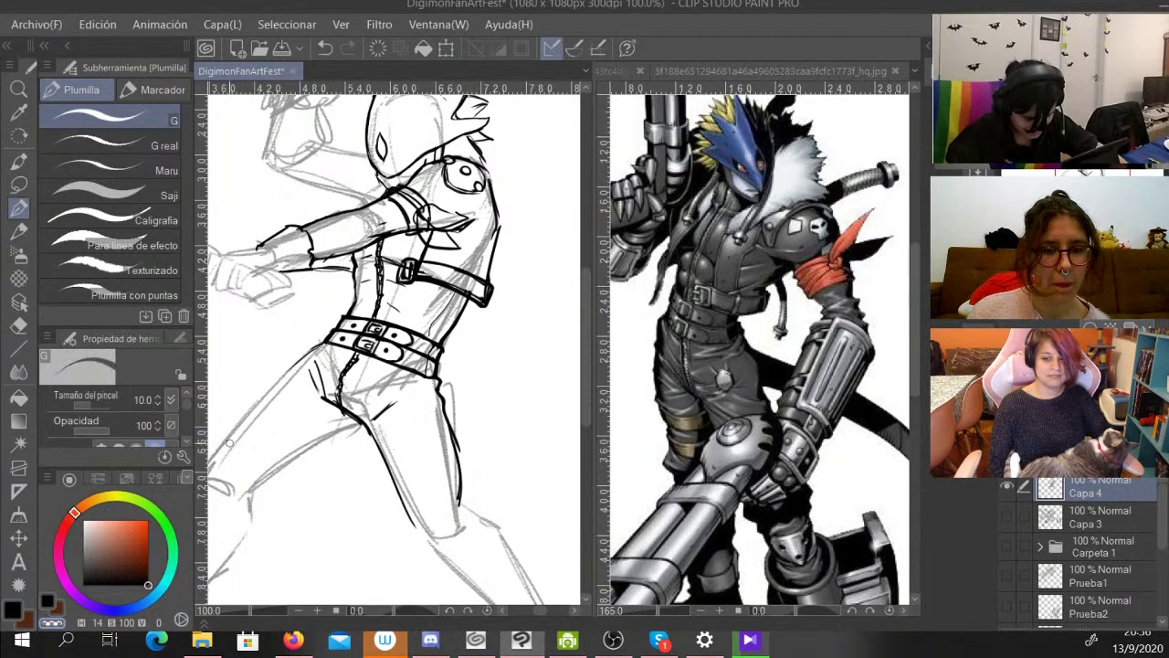
mouse_move(418, 277)
left_mouse_down()
mouse_move(482, 298)
mouse_move(488, 286)
mouse_move(402, 277)
mouse_move(448, 283)
left_mouse_up()
key("c")
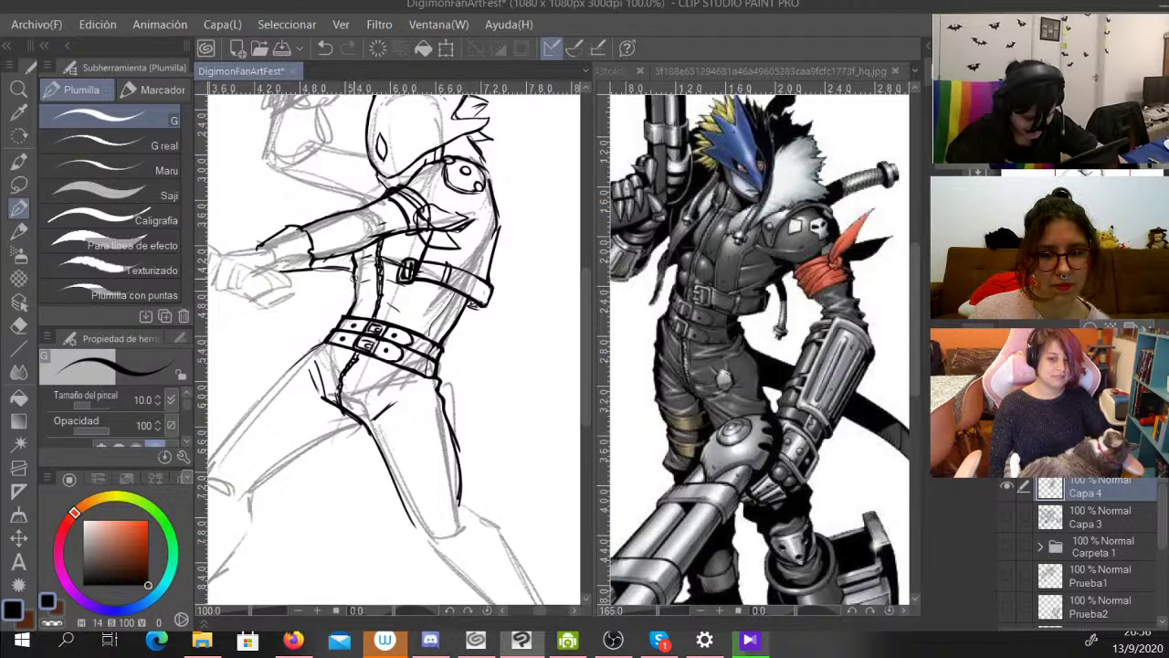
mouse_move(339, 256)
left_mouse_down()
mouse_move(323, 289)
mouse_move(427, 404)
mouse_move(467, 351)
mouse_move(414, 327)
left_mouse_up()
Ink the bent leg's outer and inner thigh contours down past the knee, erasing the excess crease line near the crotch.
mouse_move(423, 373)
left_mouse_down()
mouse_move(405, 363)
mouse_move(443, 260)
mouse_move(474, 239)
left_mouse_up()
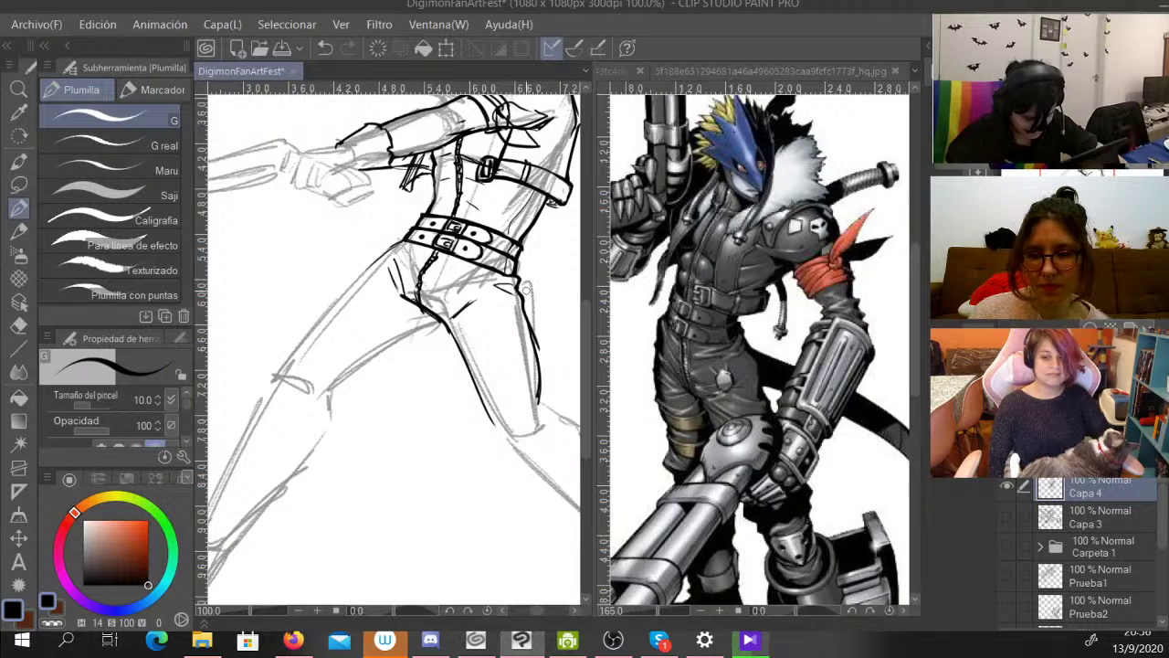
mouse_move(448, 323)
left_mouse_down()
mouse_move(347, 337)
mouse_move(393, 349)
mouse_move(338, 384)
mouse_move(347, 406)
mouse_move(316, 433)
left_mouse_up()
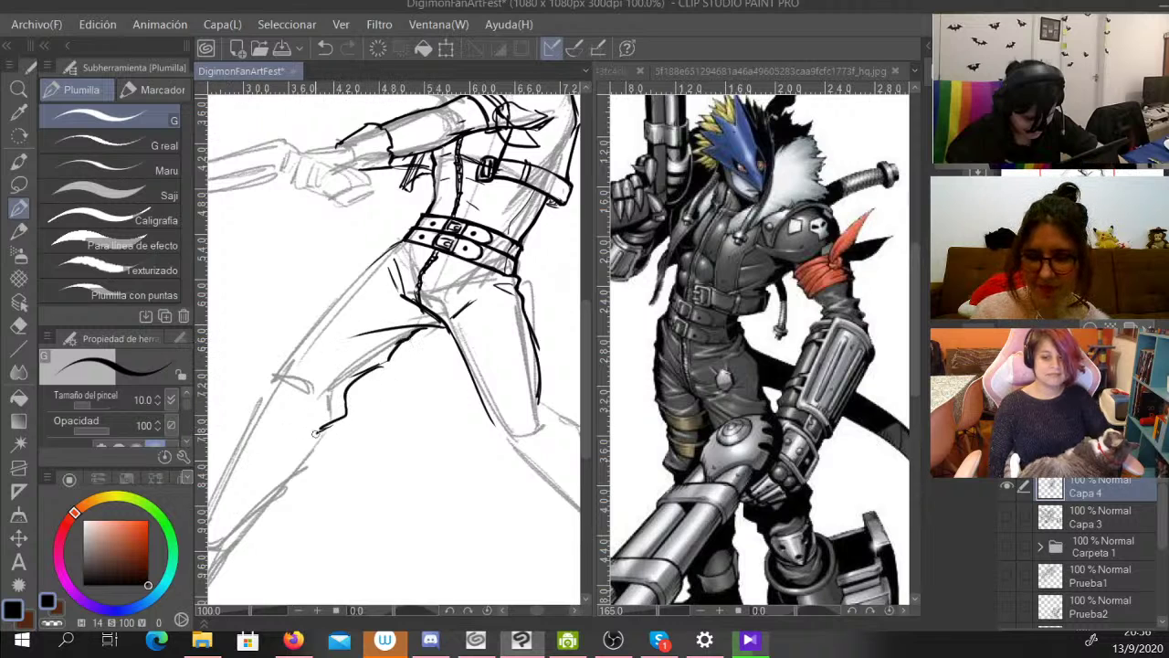
left_click_drag(352, 374, 313, 436)
mouse_move(402, 243)
left_mouse_down()
mouse_move(270, 359)
mouse_move(260, 408)
left_mouse_up()
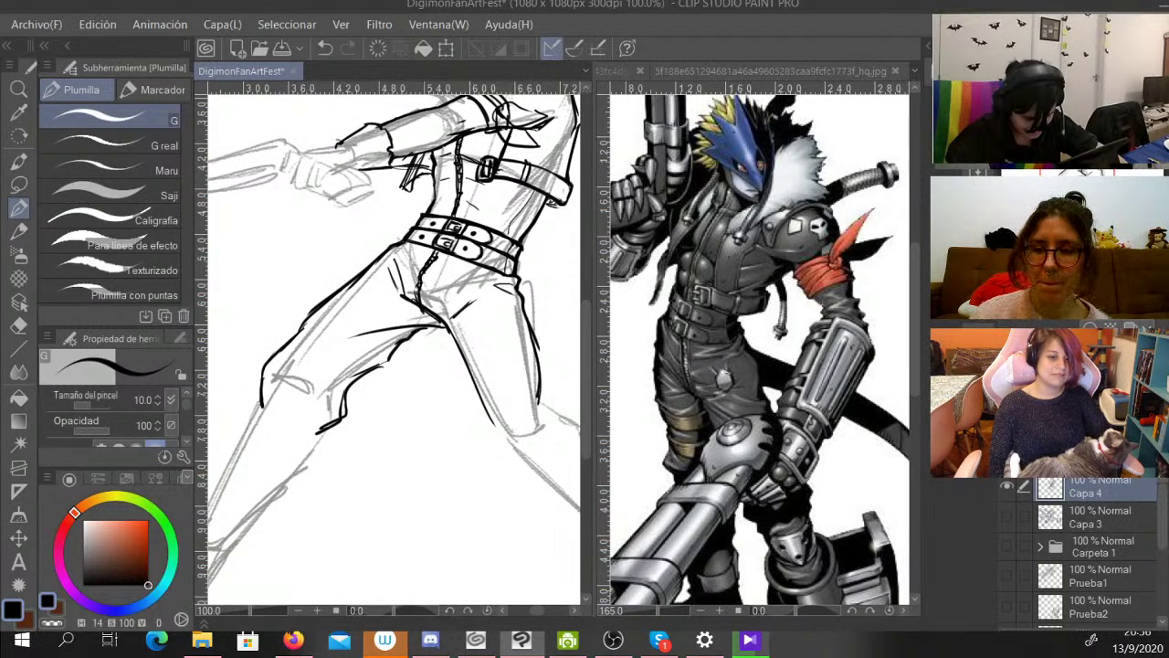
mouse_move(331, 393)
left_mouse_down()
mouse_move(399, 314)
mouse_move(387, 333)
mouse_move(342, 332)
mouse_move(239, 307)
mouse_move(352, 353)
left_mouse_up()
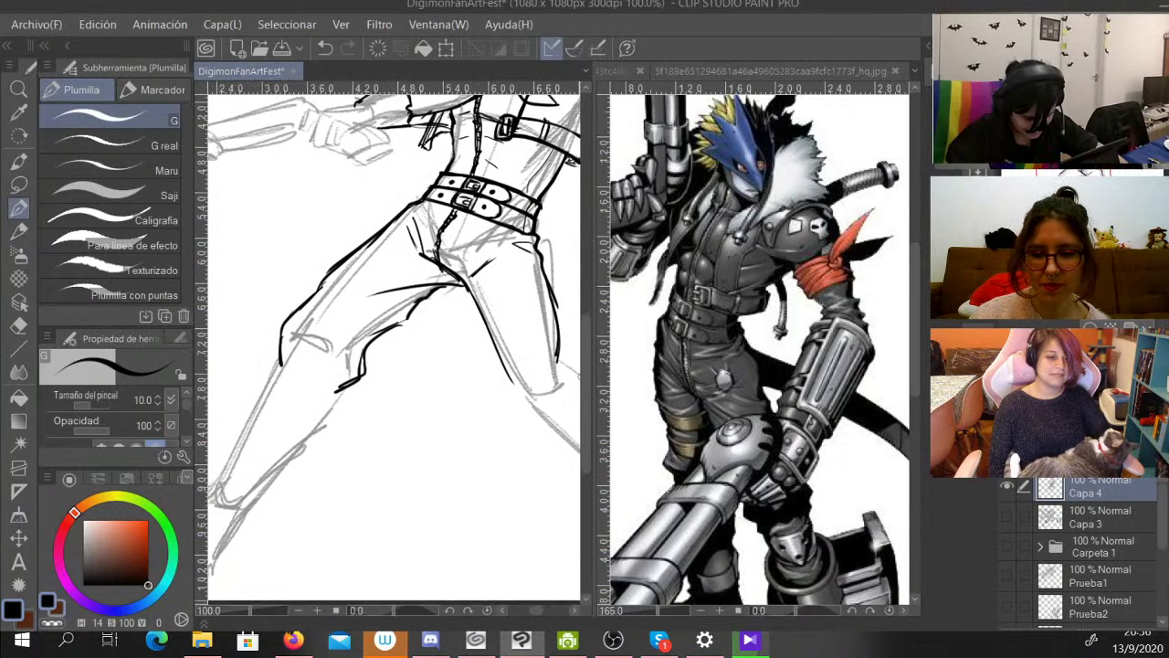
key("c")
left_click_drag(413, 286, 369, 294)
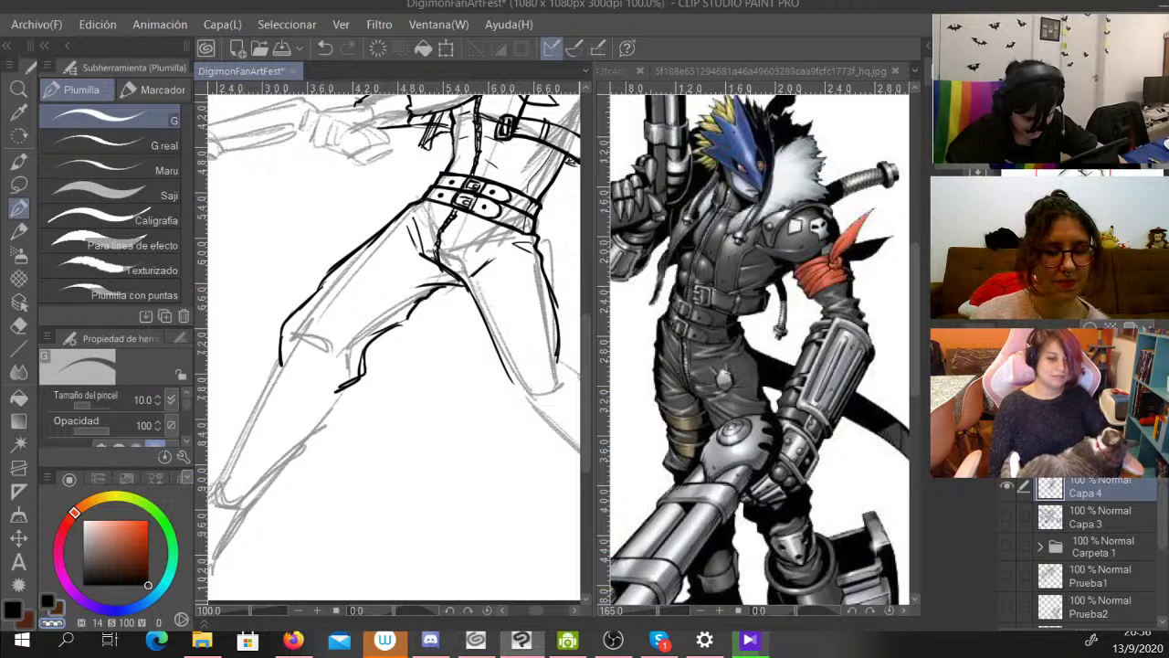
key("c")
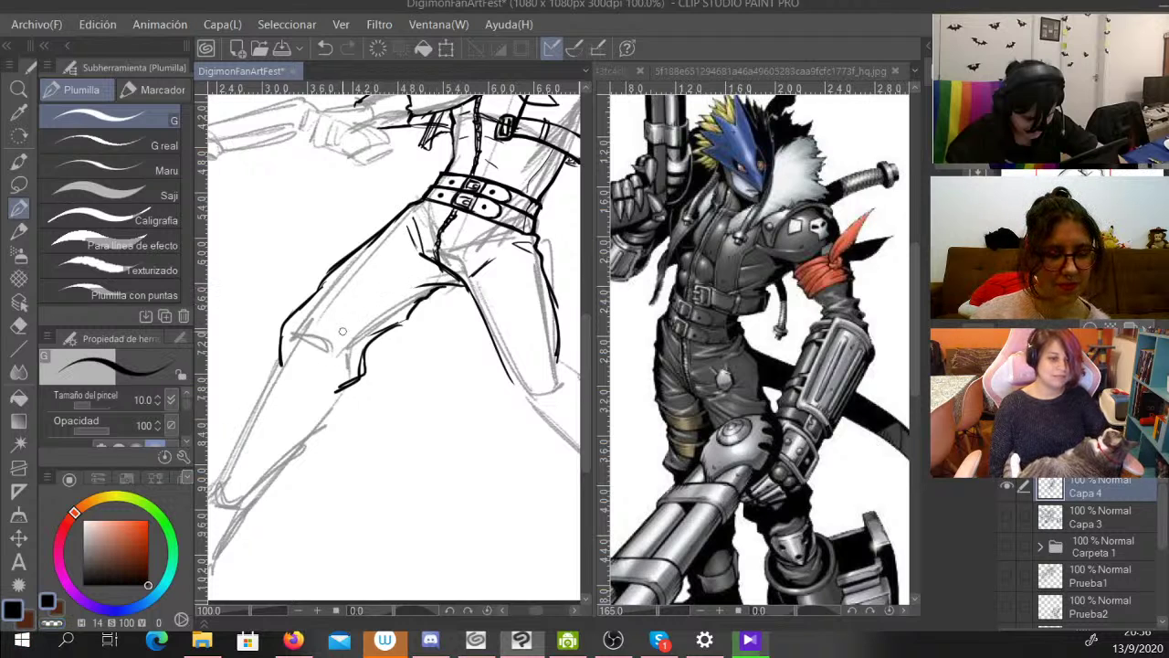
Review the whole figure and bring up the reference image of Beelzemon aiming the double-barrelled gun.
key("ctrl+minus")
key("ctrl+minus")
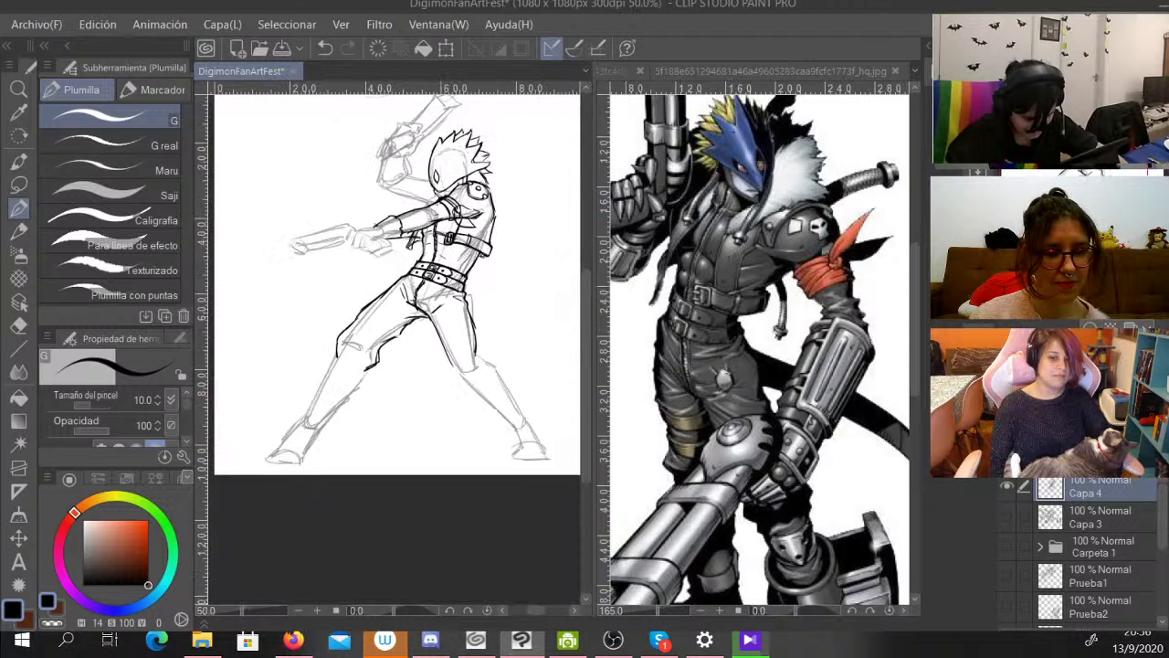
left_click_drag(384, 302, 400, 367)
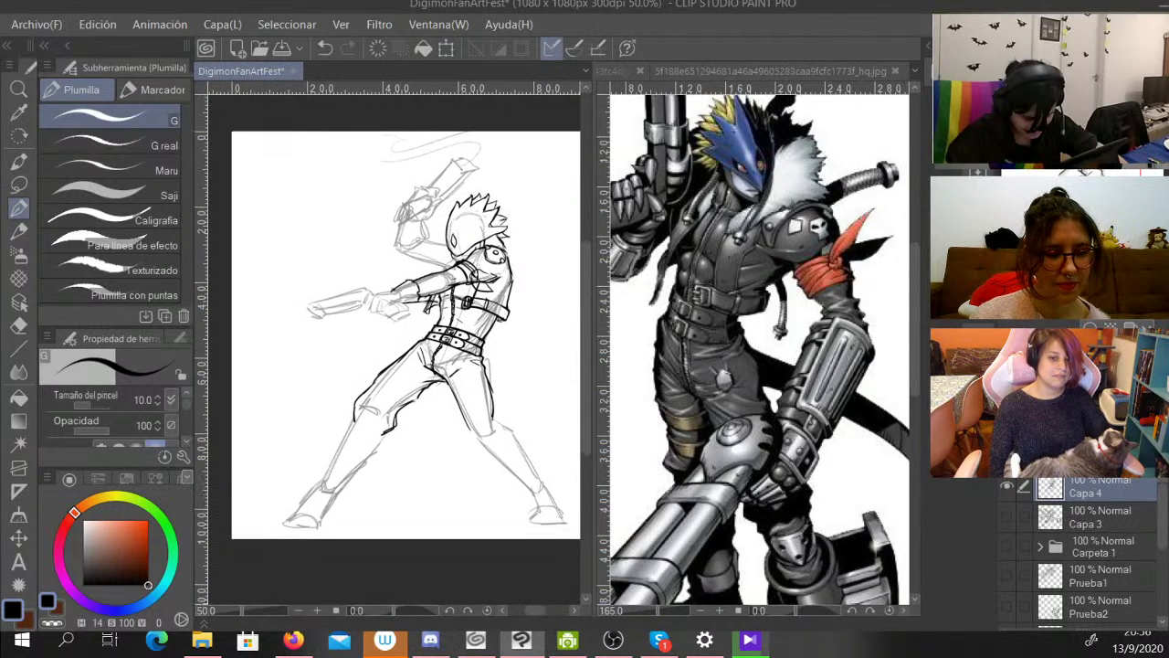
key("ctrl+plus")
key("ctrl+plus")
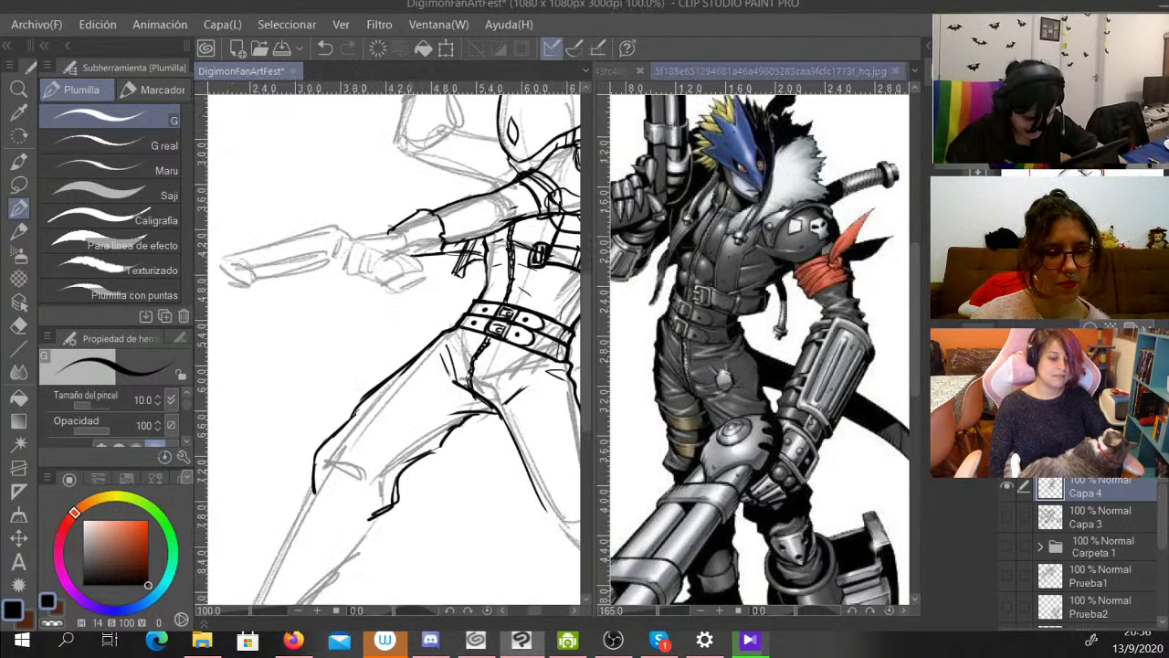
left_click(769, 71)
key("ctrl+Tab")
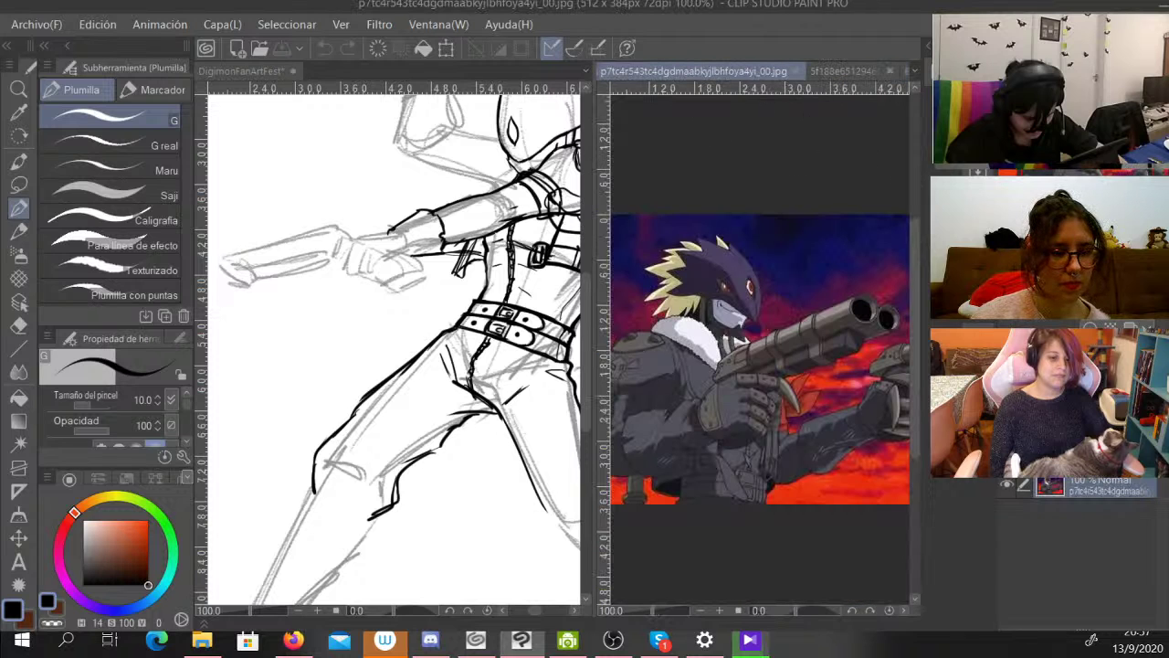
key("ctrl+Tab")
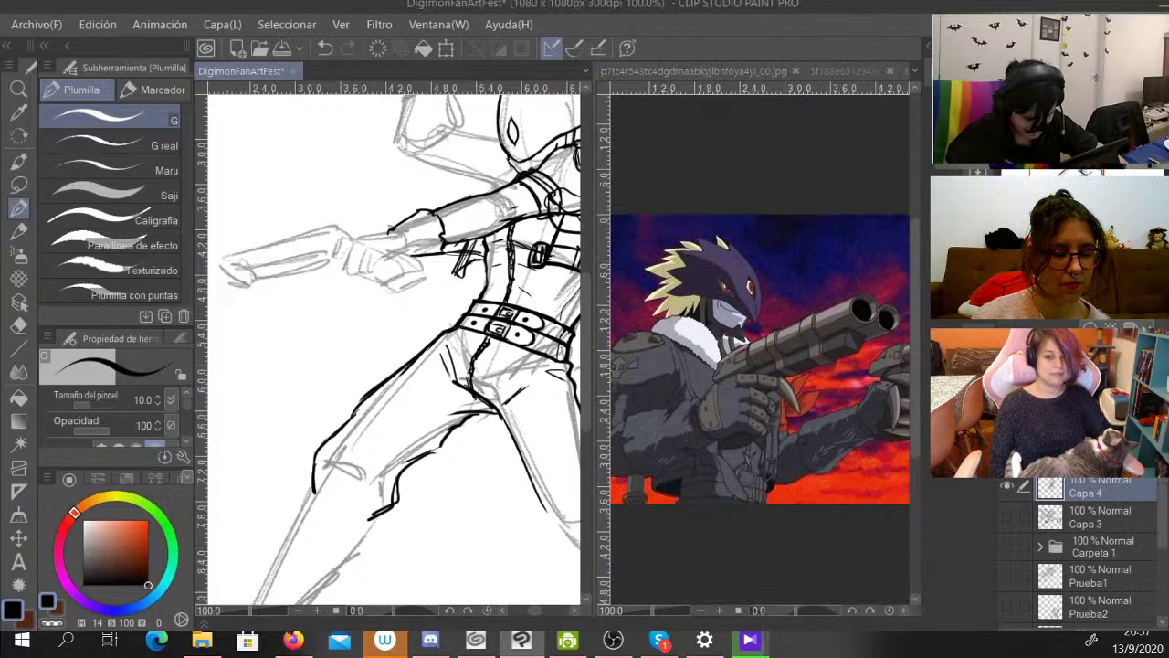
Ink the curved strip trailing behind the neck and a fold line on the jacket below the round shoulder emblem.
mouse_move(554, 169)
left_mouse_down()
mouse_move(394, 258)
mouse_move(430, 222)
mouse_move(477, 239)
mouse_move(468, 270)
left_mouse_up()
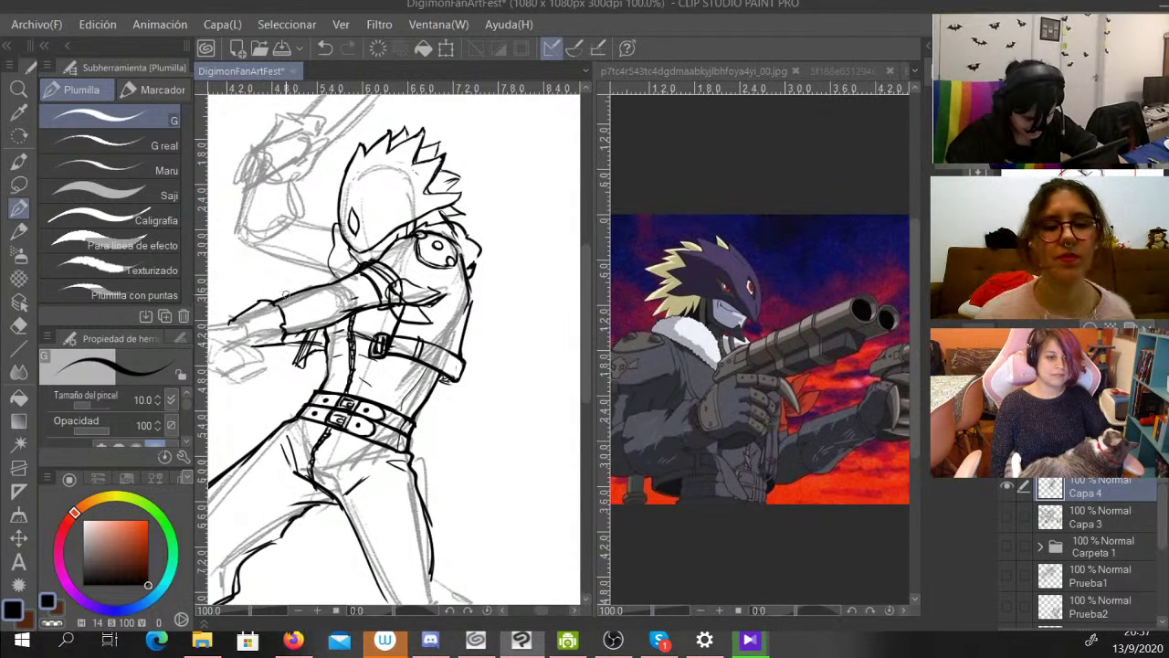
mouse_move(337, 241)
left_mouse_down()
mouse_move(279, 259)
mouse_move(263, 283)
mouse_move(341, 244)
left_mouse_up()
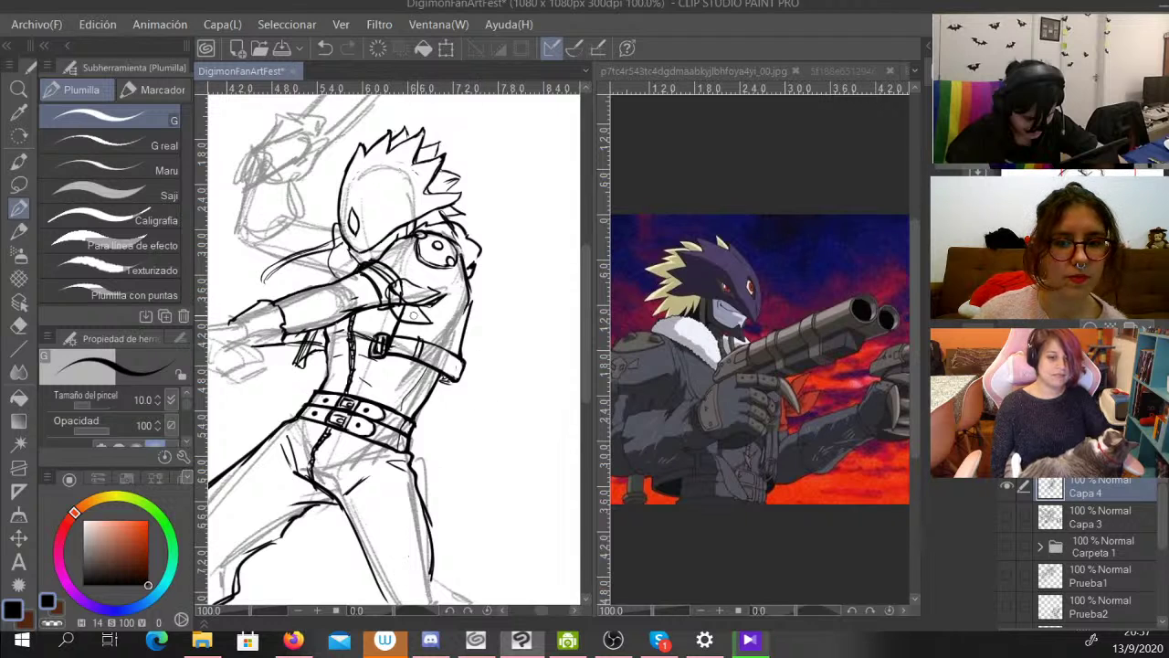
left_click_drag(459, 270, 445, 301)
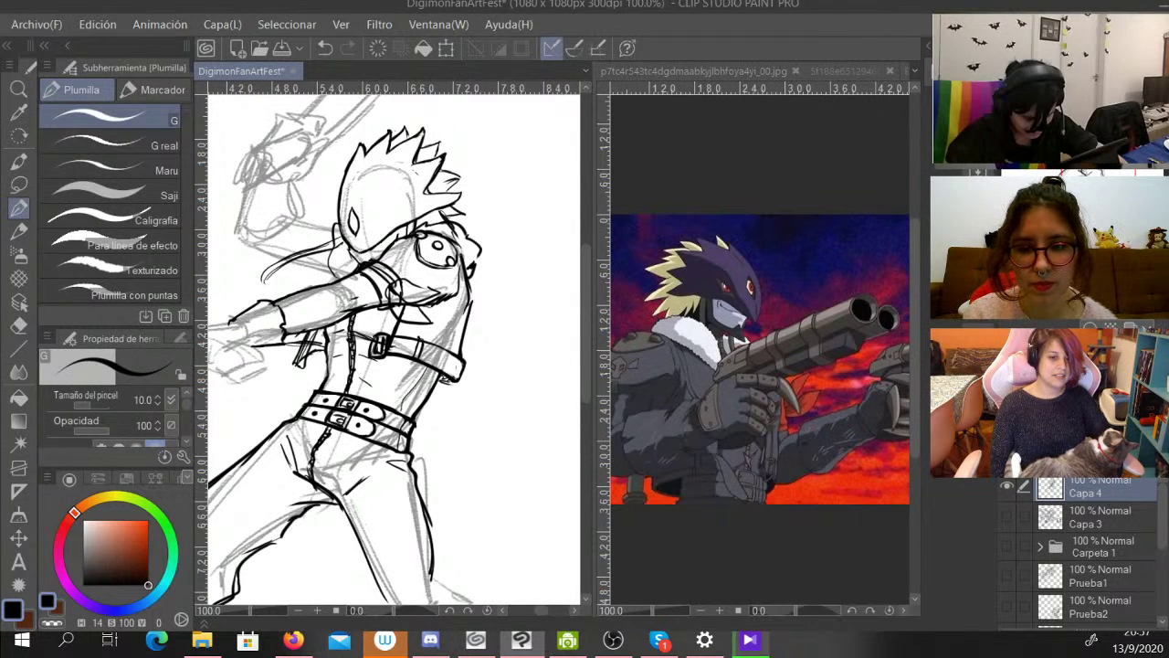
Show the full-body front view of Beelzemon as the reference beside the drawing.
mouse_move(366, 401)
left_mouse_down()
mouse_move(479, 285)
mouse_move(514, 292)
mouse_move(516, 346)
mouse_move(470, 394)
left_mouse_up()
left_click(867, 135)
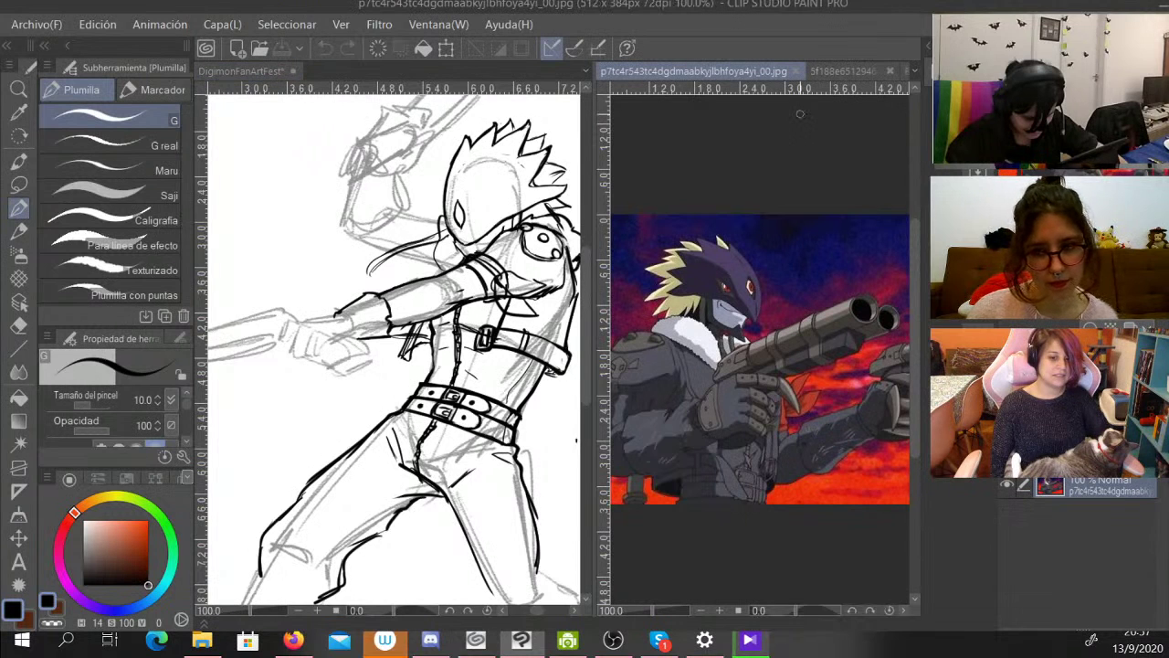
left_click(915, 70)
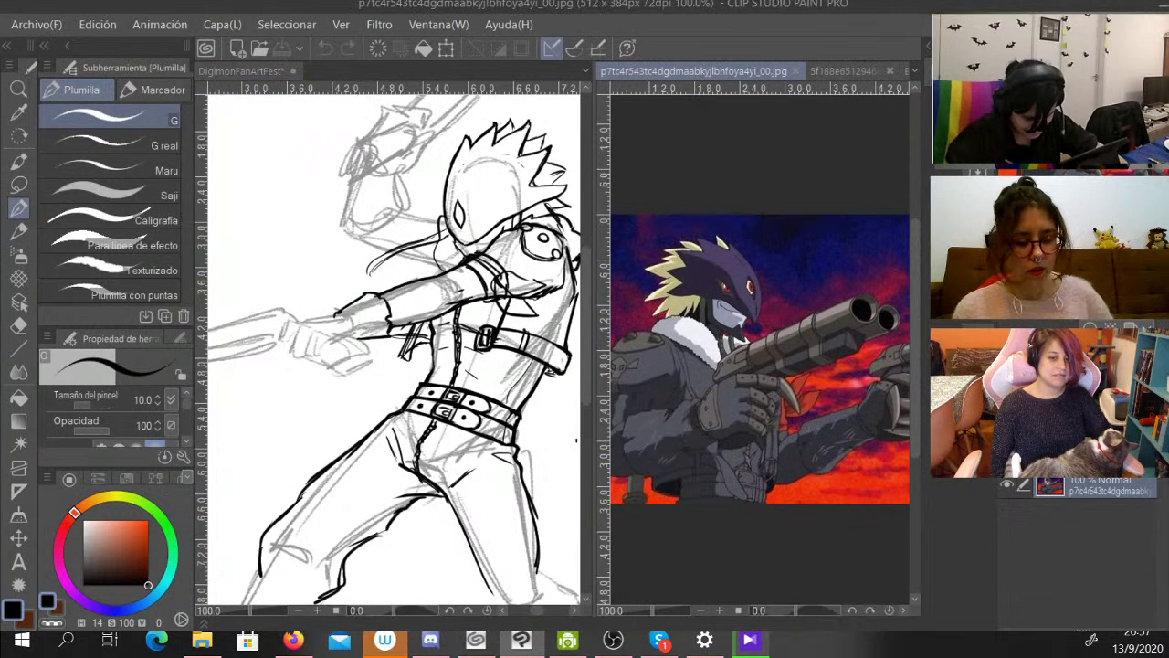
left_click(883, 107)
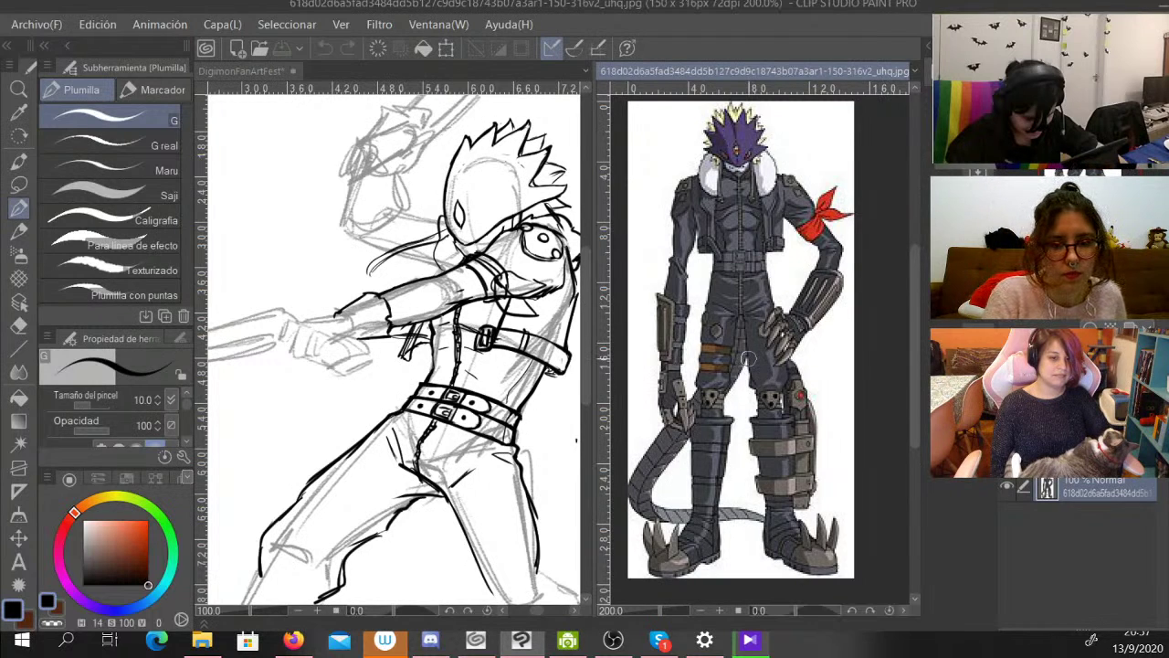
Erase the old forearm cuff lines with transparent colour and ink a long panelled bracer over the outstretched forearm.
key("c")
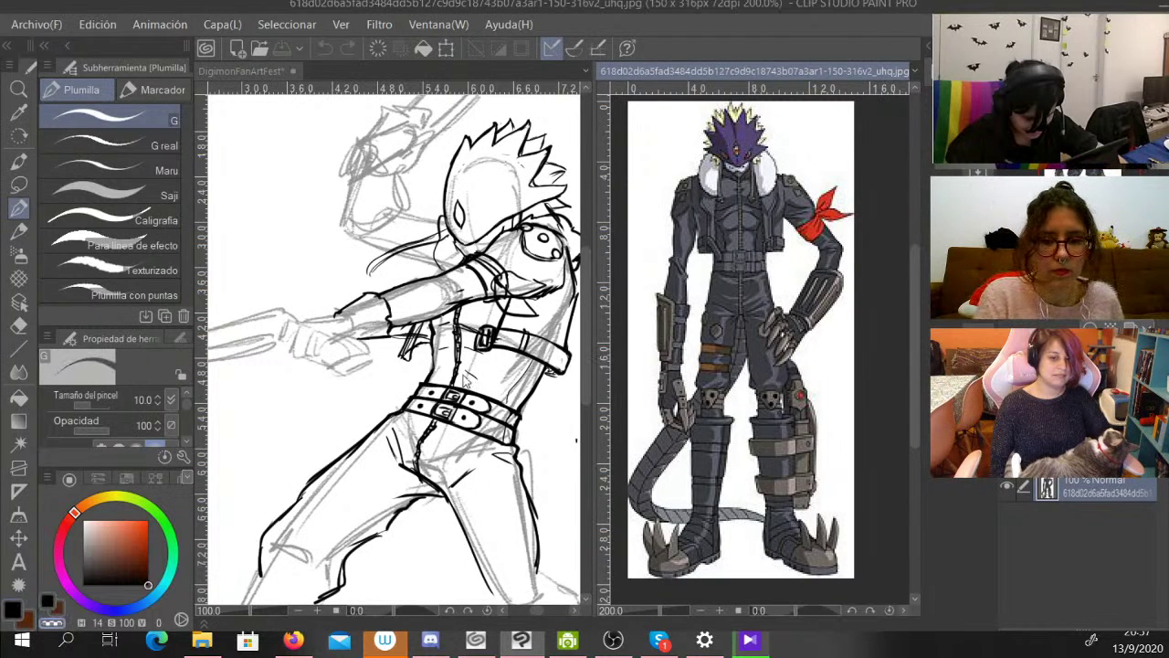
left_click(467, 381)
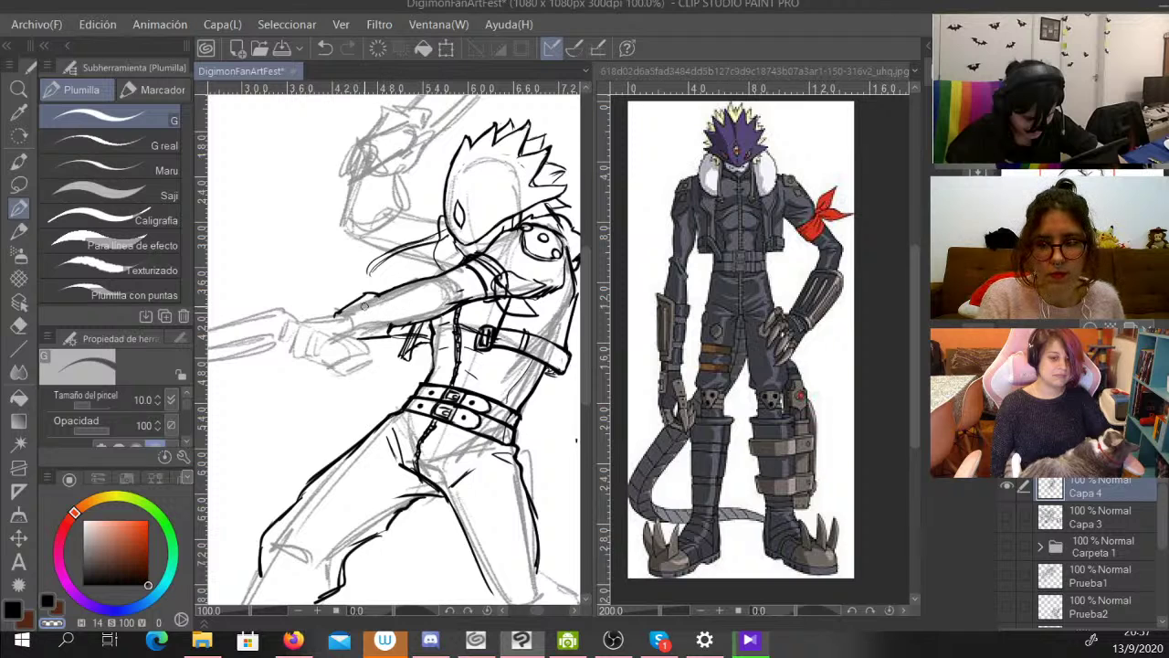
key("c")
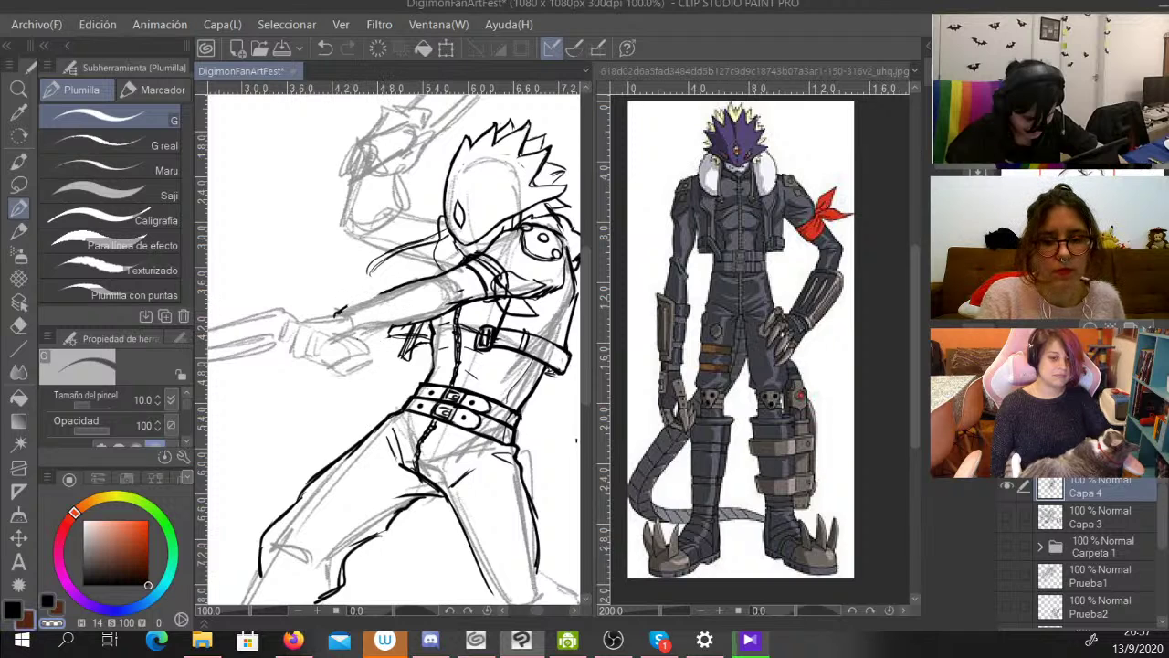
mouse_move(352, 304)
left_mouse_down()
mouse_move(389, 287)
mouse_move(342, 304)
mouse_move(403, 280)
mouse_move(429, 290)
mouse_move(426, 313)
mouse_move(358, 333)
mouse_move(342, 313)
mouse_move(369, 326)
mouse_move(421, 307)
mouse_move(319, 308)
mouse_move(377, 280)
mouse_move(411, 297)
mouse_move(387, 310)
mouse_move(409, 310)
mouse_move(387, 299)
mouse_move(342, 311)
left_mouse_up()
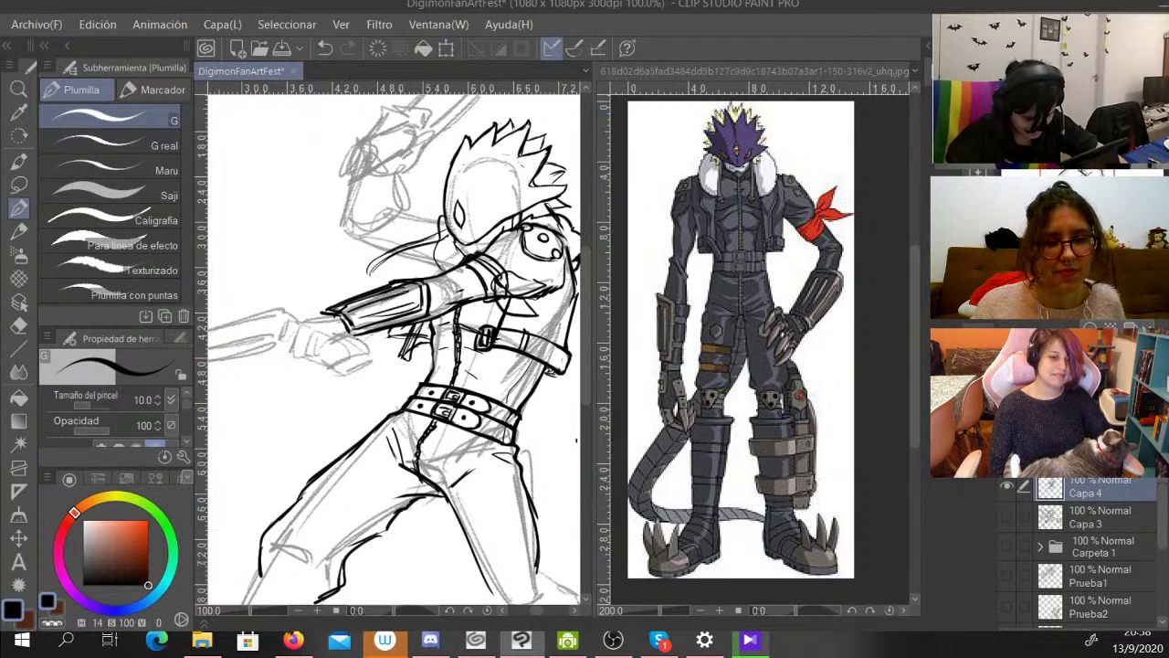
Ink two parallel curved straps around the bent leg's thigh and thicken their edges.
scroll(350, 339, "down", 5)
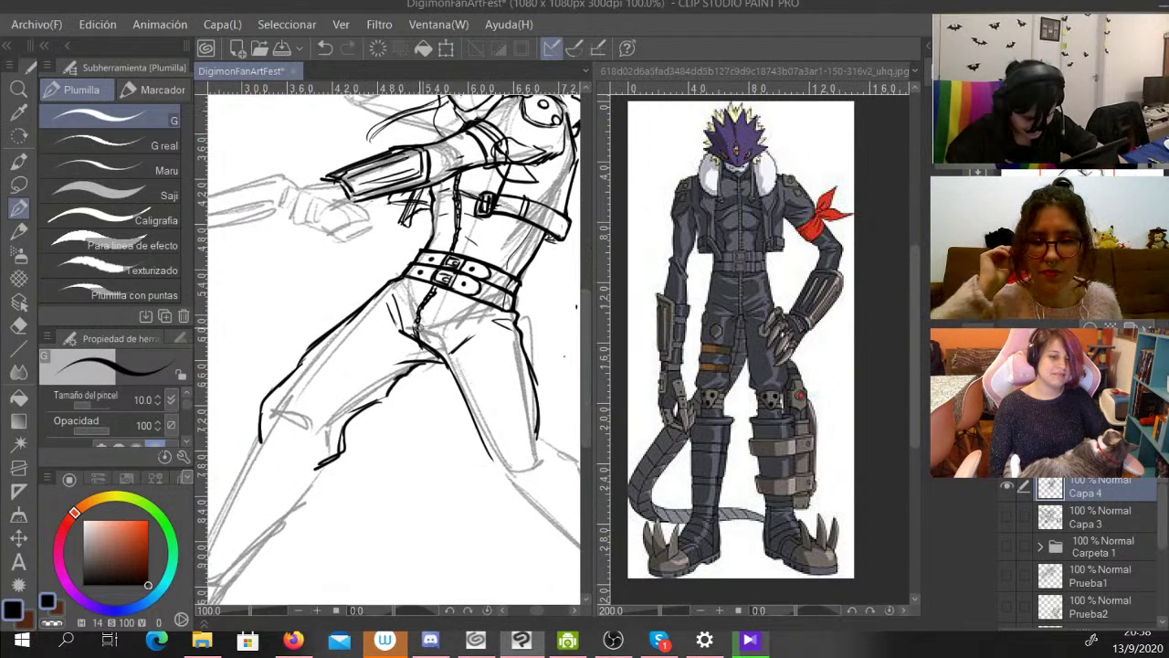
mouse_move(349, 330)
left_mouse_down()
mouse_move(380, 336)
mouse_move(390, 378)
left_mouse_up()
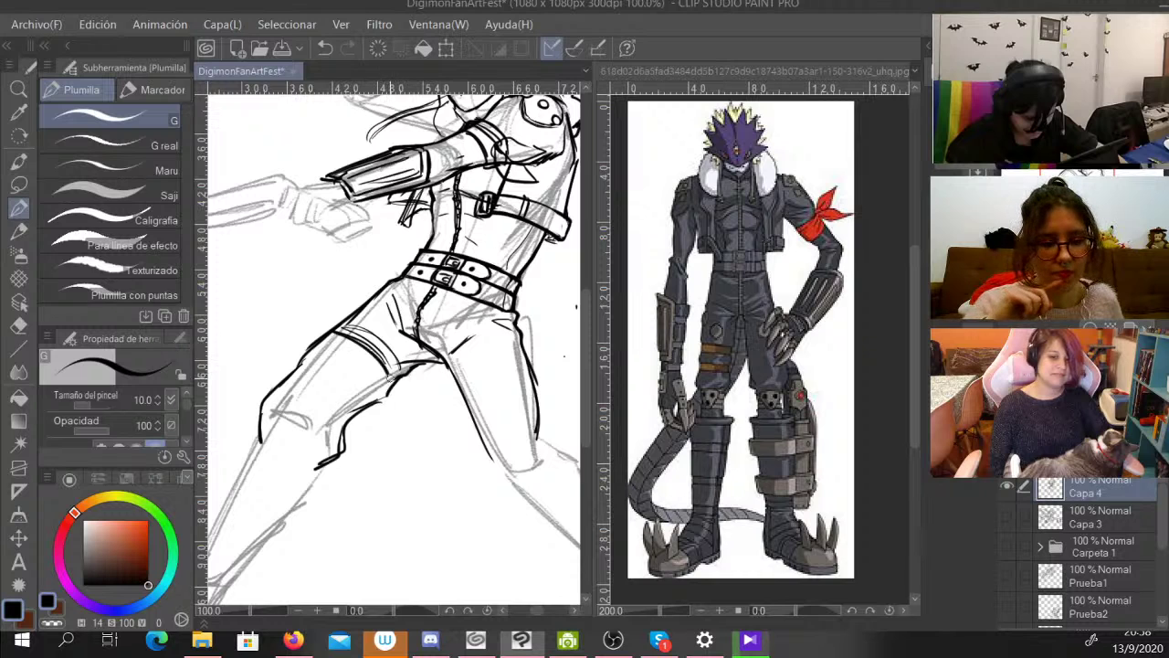
left_click_drag(343, 348, 378, 387)
mouse_move(323, 342)
left_mouse_down()
mouse_move(373, 371)
mouse_move(369, 393)
left_mouse_up()
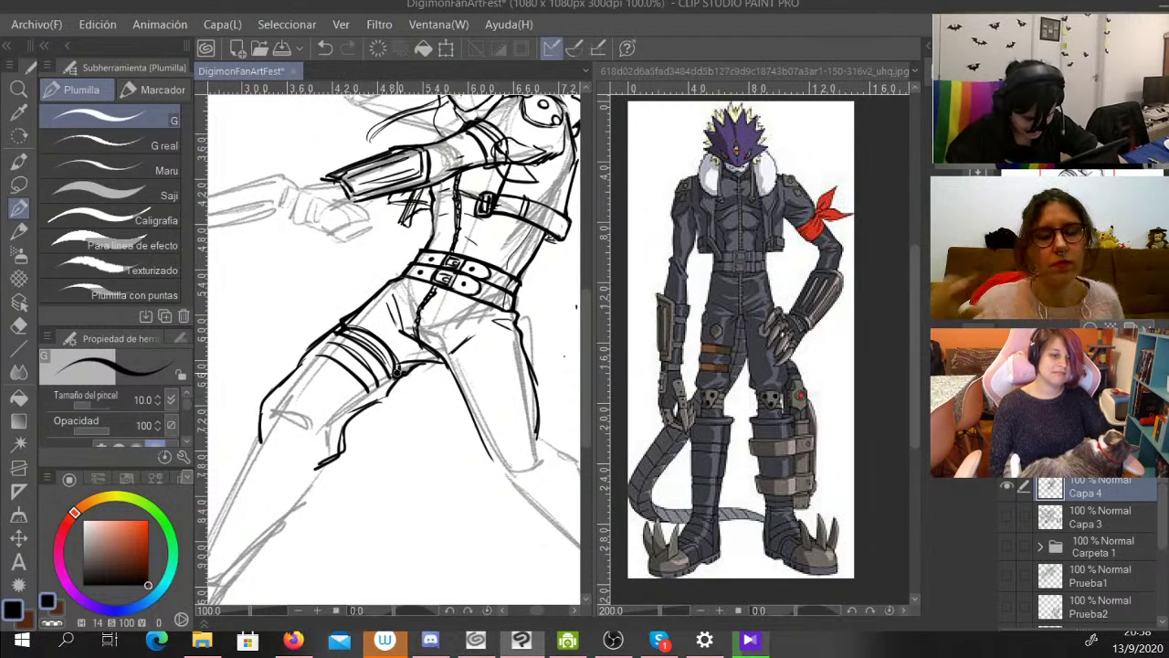
mouse_move(335, 342)
left_mouse_down()
mouse_move(317, 354)
mouse_move(369, 390)
mouse_move(380, 384)
mouse_move(367, 403)
mouse_move(320, 358)
mouse_move(303, 362)
mouse_move(336, 333)
left_mouse_up()
Ink a small round stud and bump on the outer thigh above the straps, and reinforce the inner thigh contour.
key("c")
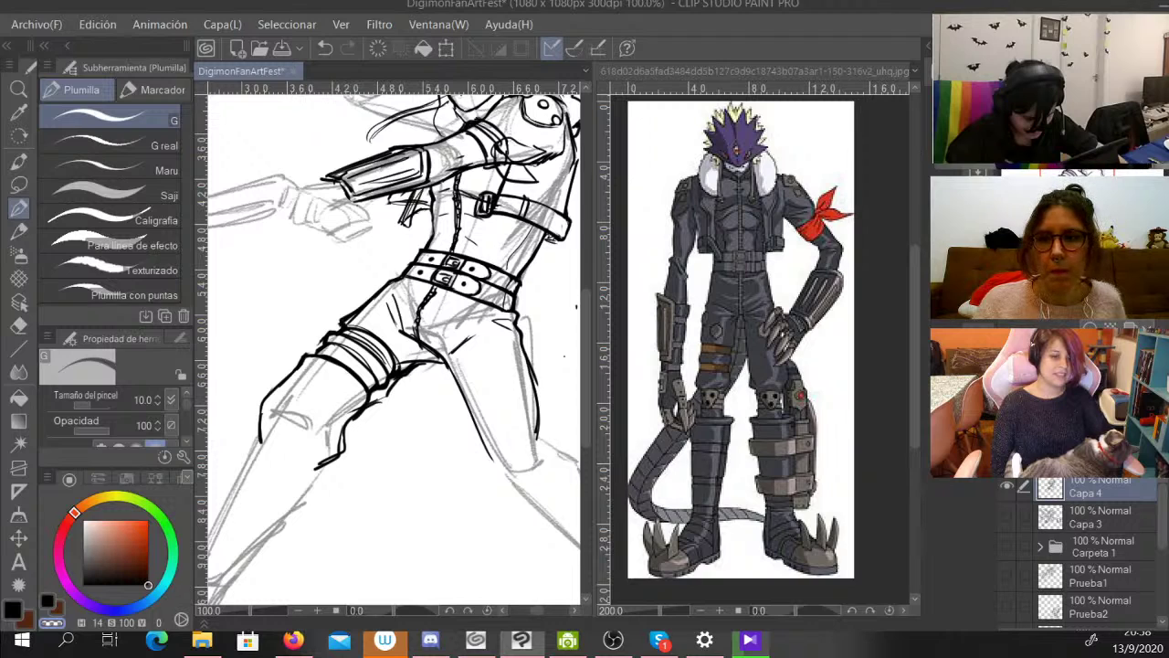
key("x")
left_click_drag(378, 313, 369, 299)
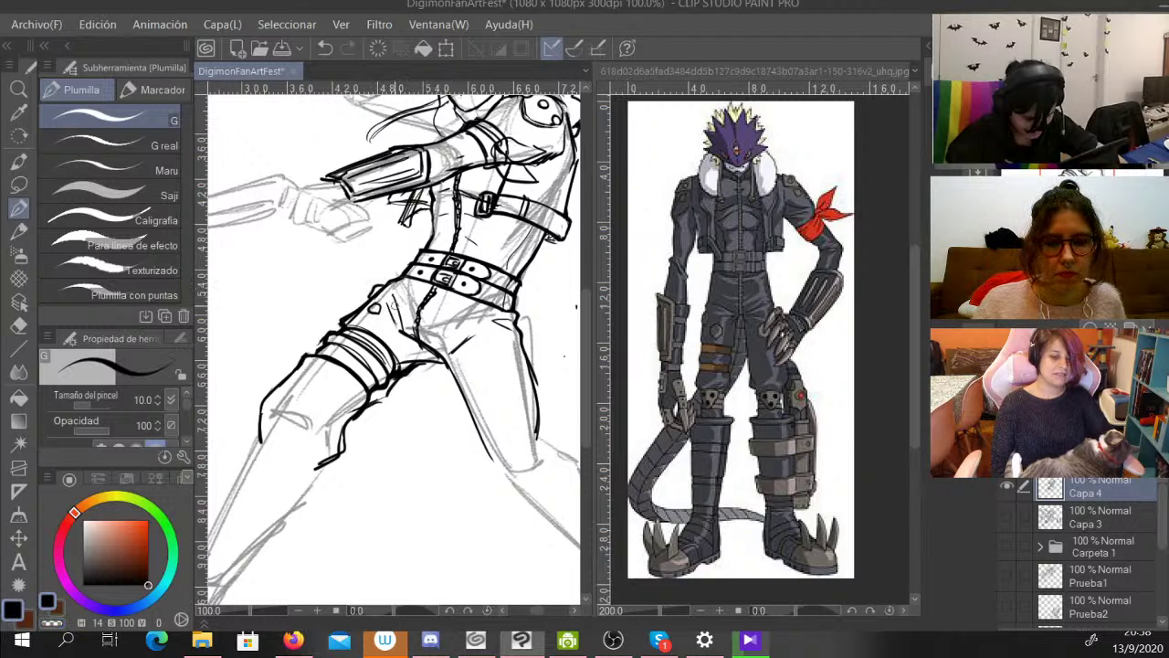
left_click_drag(396, 375, 445, 365)
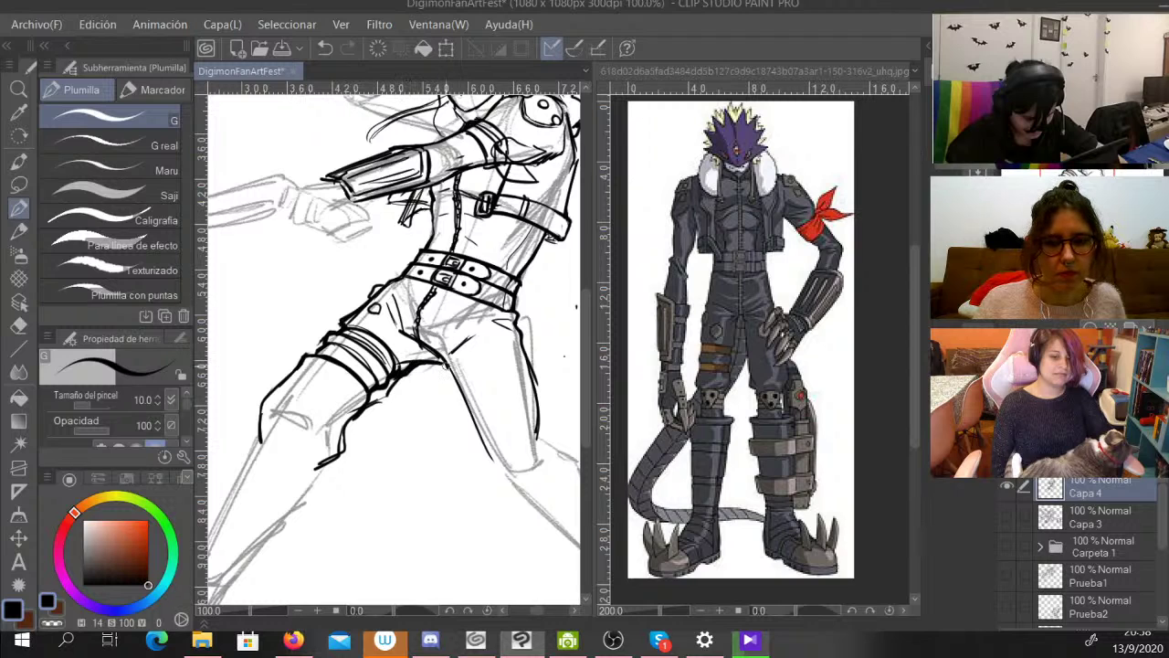
Clean the thigh straps' edges and interiors with transparent colour and re-ink the lower strap's line.
key("c")
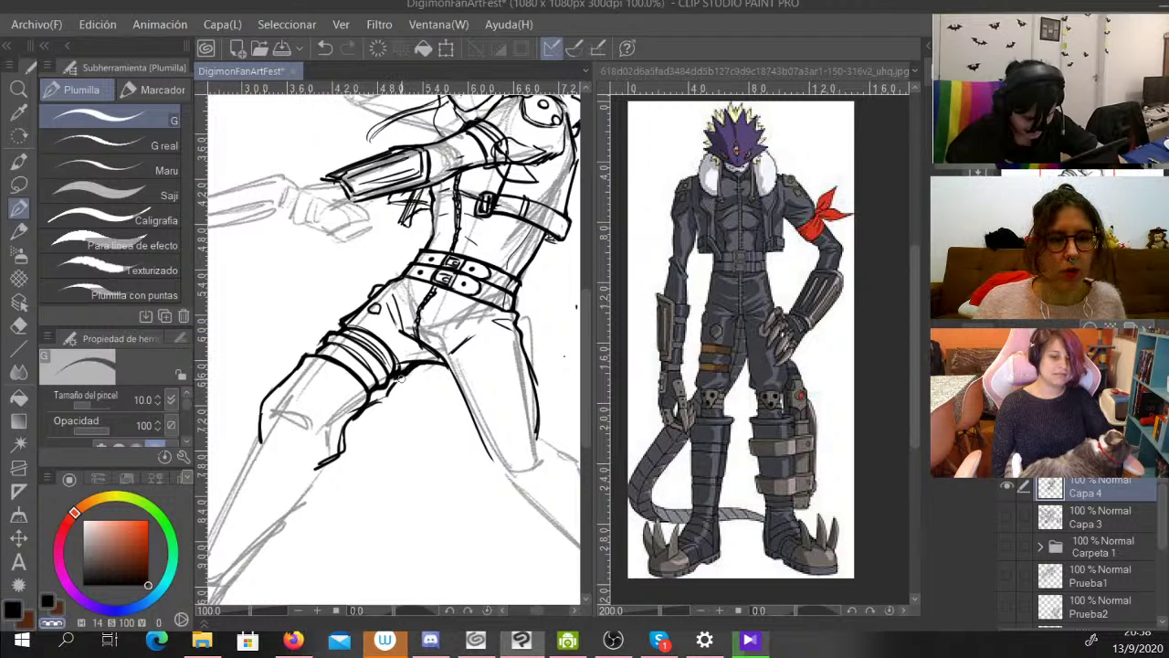
left_click_drag(400, 368, 416, 358)
left_click_drag(347, 335, 388, 367)
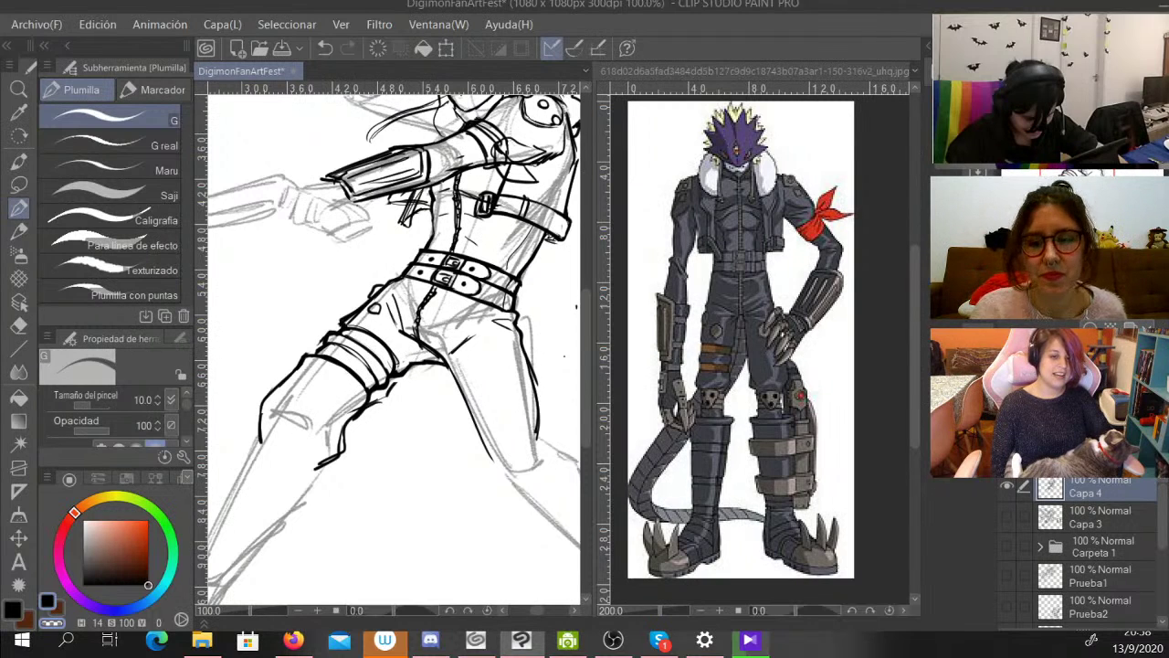
key("c")
left_click_drag(330, 344, 378, 379)
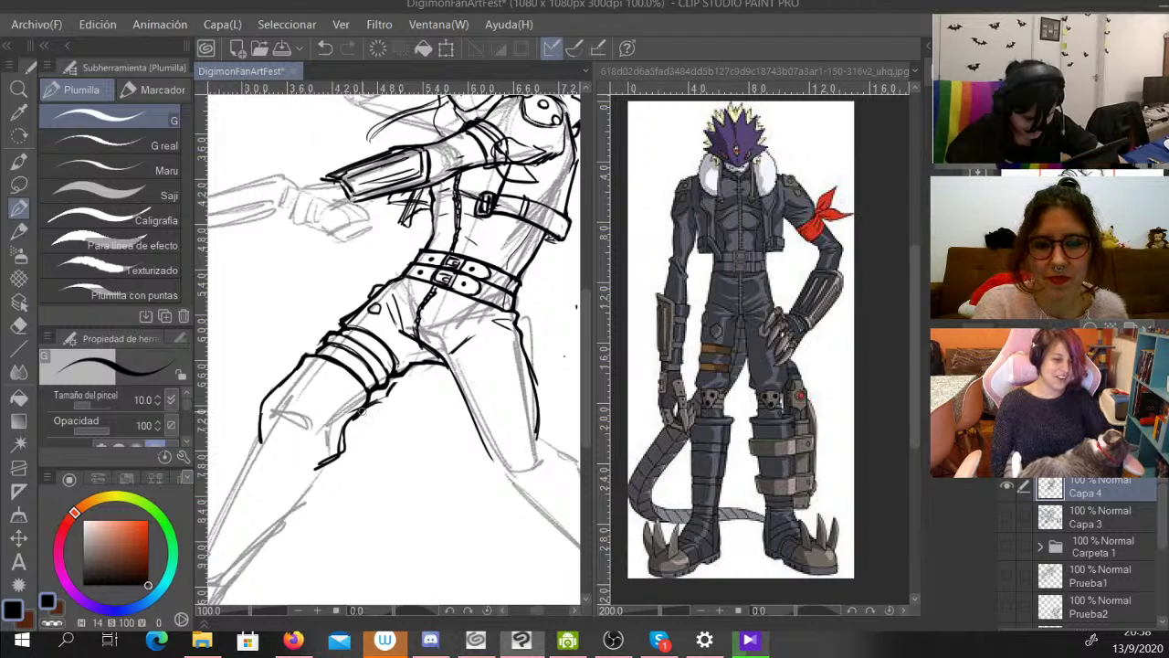
Ink the bent leg's knee with a three-dot knee pad, curved straps beneath it and a closed lower thigh contour.
mouse_move(285, 411)
left_mouse_down()
mouse_move(303, 421)
mouse_move(266, 411)
mouse_move(262, 447)
mouse_move(302, 438)
mouse_move(309, 422)
mouse_move(275, 411)
mouse_move(293, 426)
mouse_move(271, 437)
mouse_move(321, 461)
mouse_move(310, 471)
mouse_move(366, 409)
left_mouse_up()
left_click_drag(309, 358, 259, 417)
key("c")
mouse_move(330, 464)
left_mouse_down()
mouse_move(319, 467)
mouse_move(340, 458)
left_mouse_up()
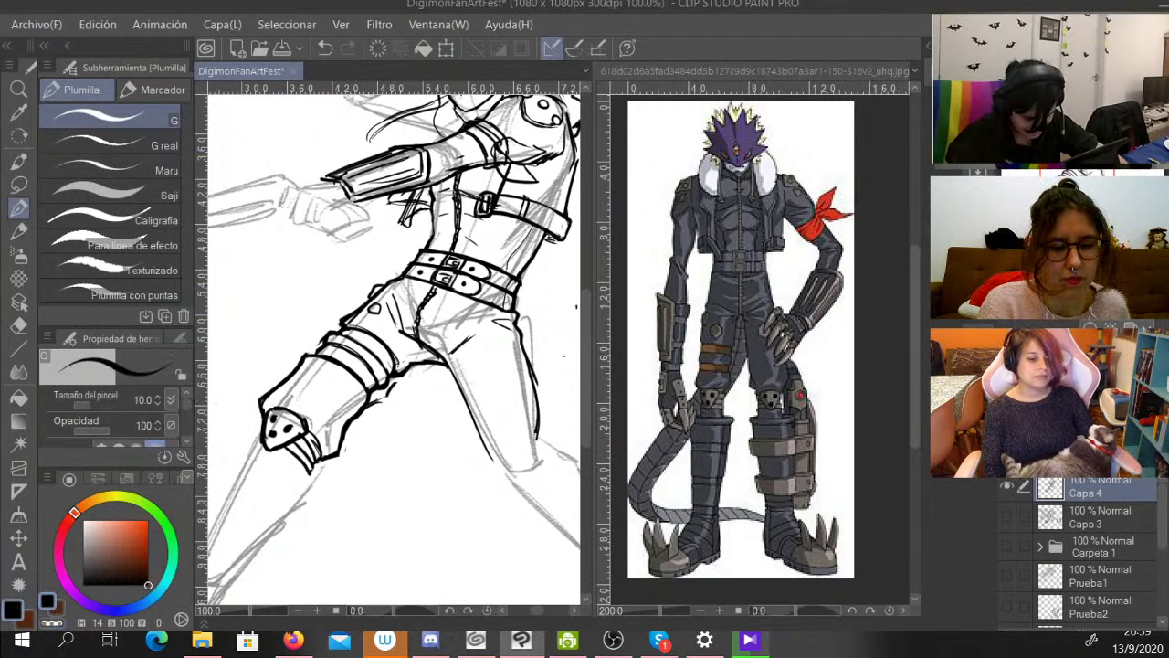
Ink the bent leg's boot with a curved cuff below the knee and two shin contours tapering to the ankle.
left_click_drag(585, 417, 585, 440)
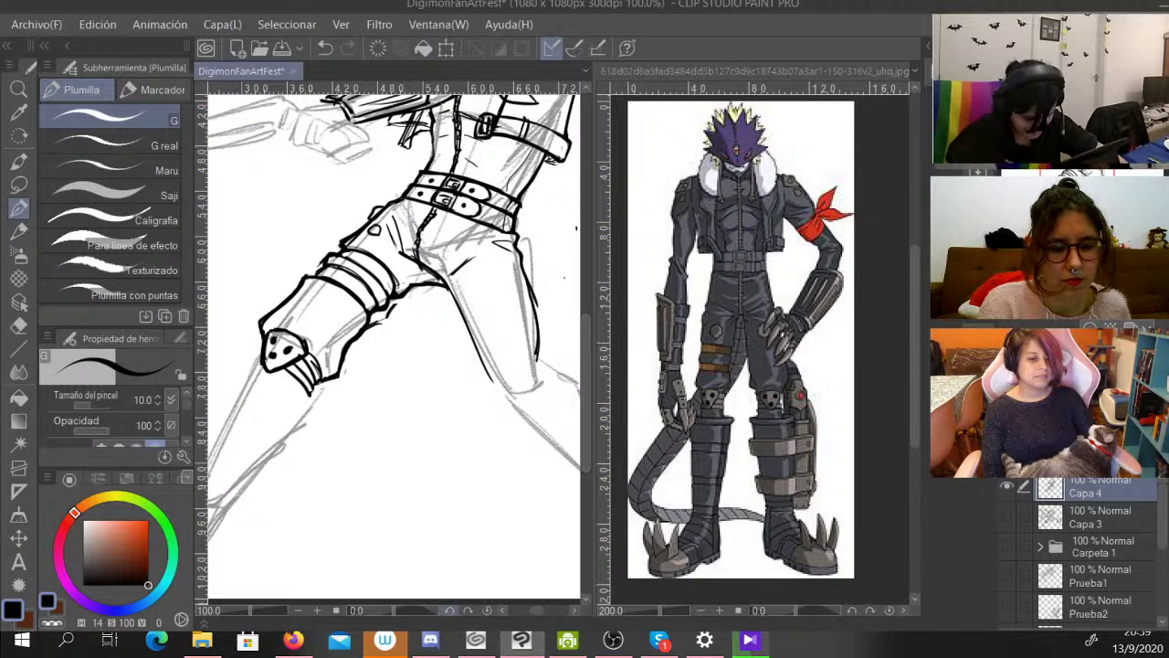
left_click_drag(537, 610, 527, 610)
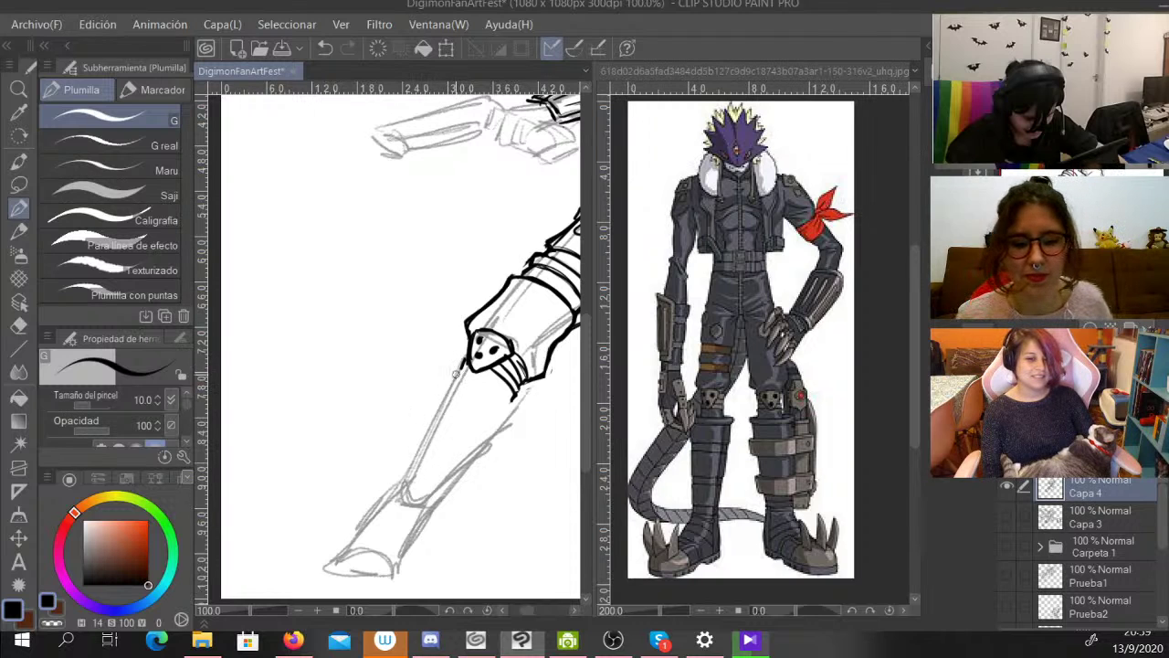
left_click_drag(457, 369, 517, 418)
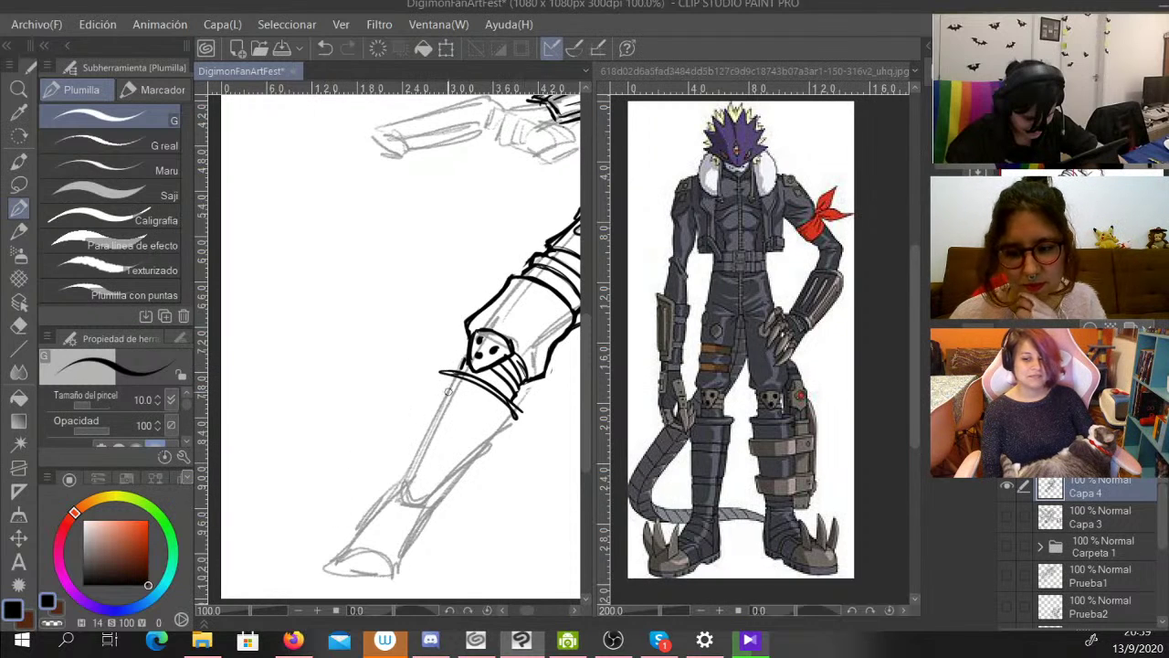
left_click_drag(448, 372, 396, 485)
left_click_drag(517, 418, 420, 508)
mouse_move(481, 451)
left_mouse_down()
mouse_move(422, 517)
mouse_move(391, 502)
mouse_move(346, 539)
mouse_move(331, 575)
mouse_move(406, 575)
mouse_move(437, 495)
left_mouse_up()
Ink the front foot with a rounded toe cap, three long pointed claws and instep lines up to the ankle.
mouse_move(357, 544)
left_mouse_down()
mouse_move(389, 547)
mouse_move(372, 577)
mouse_move(342, 536)
mouse_move(394, 543)
mouse_move(375, 490)
left_mouse_up()
left_click_drag(374, 489, 363, 560)
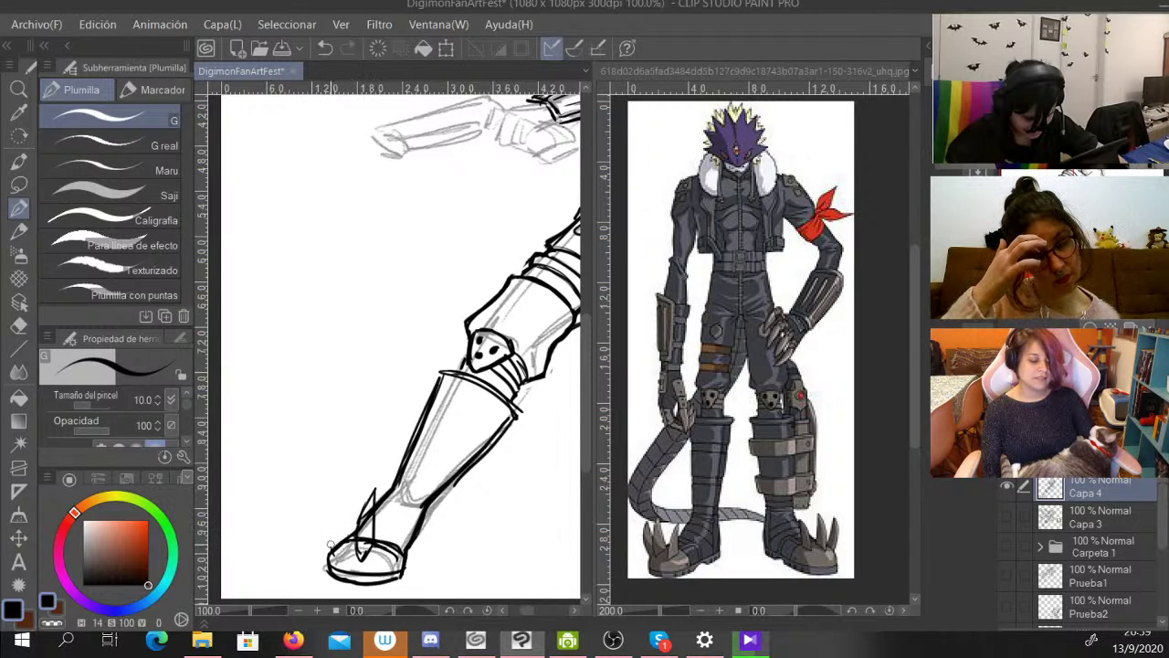
mouse_move(340, 501)
left_mouse_down()
mouse_move(328, 548)
mouse_move(342, 544)
mouse_move(340, 553)
mouse_move(385, 547)
mouse_move(404, 500)
mouse_move(384, 559)
left_mouse_up()
left_click_drag(391, 547, 378, 563)
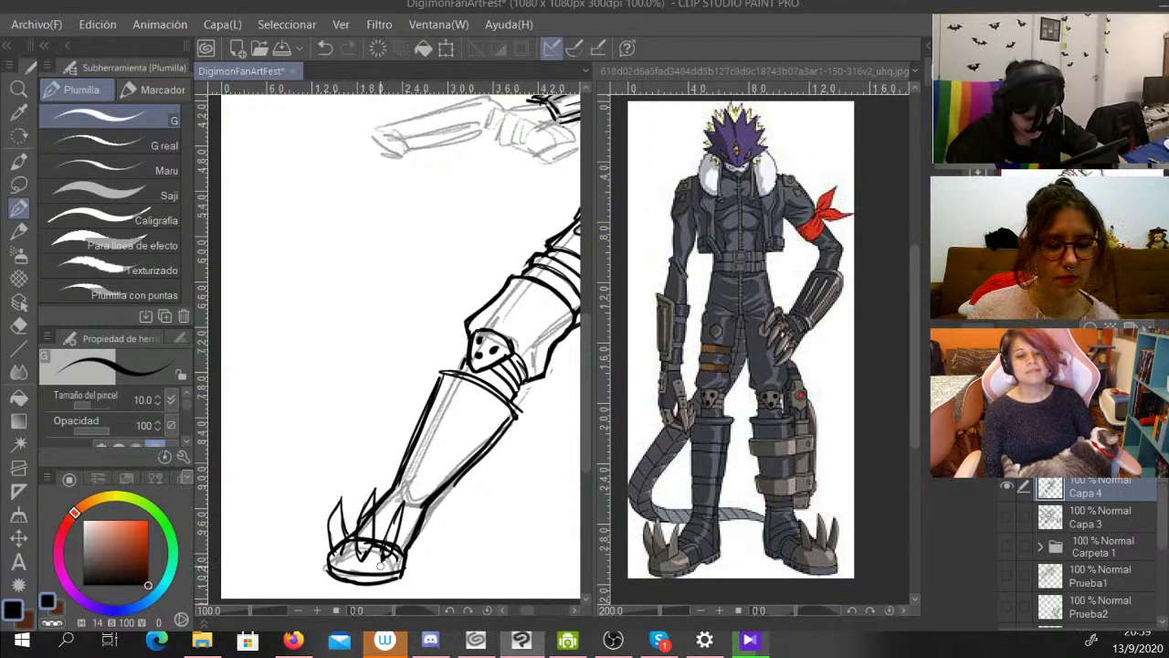
mouse_move(407, 532)
left_mouse_down()
mouse_move(410, 547)
mouse_move(389, 530)
mouse_move(398, 509)
left_mouse_up()
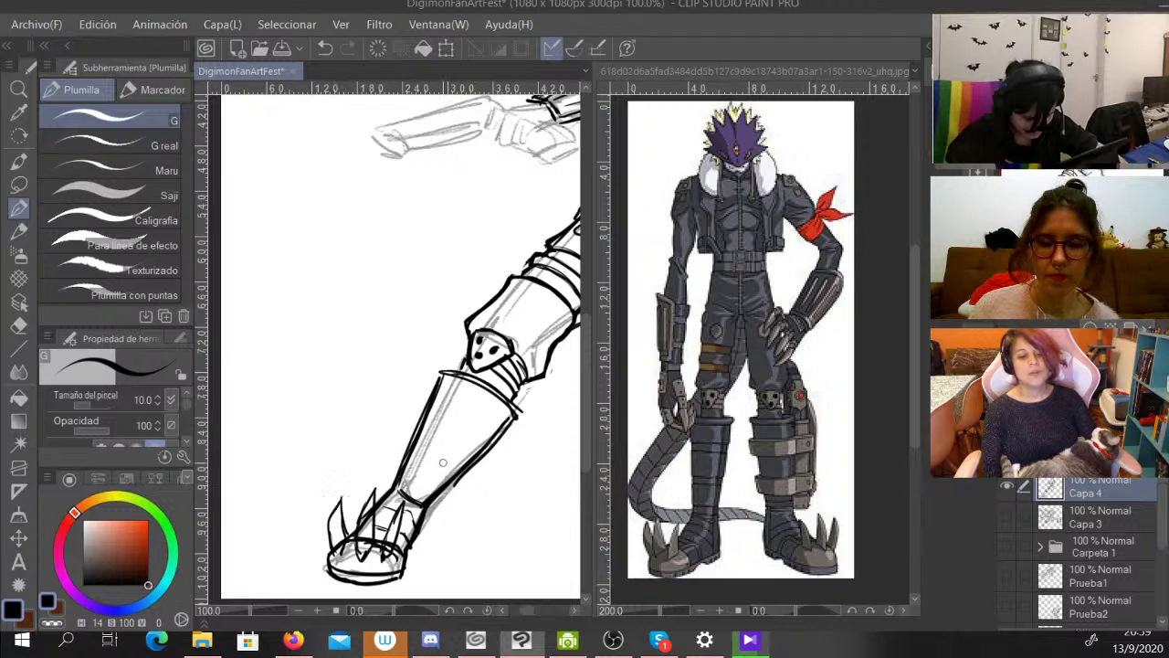
Add an ankle band and curved bands across the front boot's shin, and double the line of its upper cuff.
left_click_drag(402, 481, 428, 500)
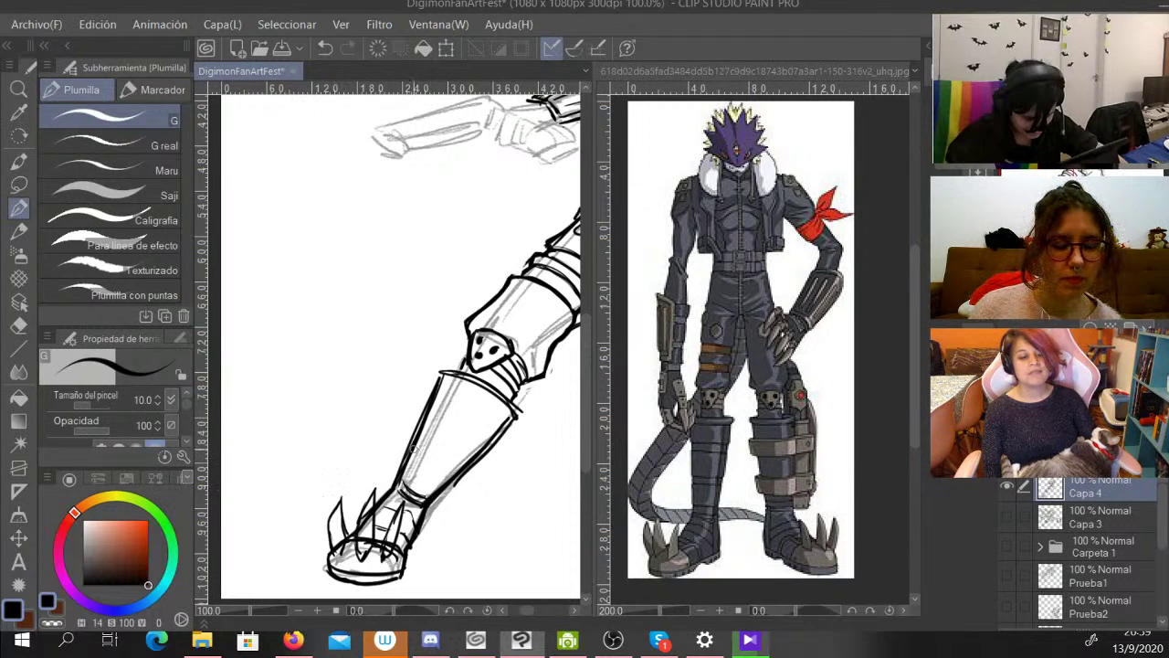
left_click_drag(420, 442, 467, 461)
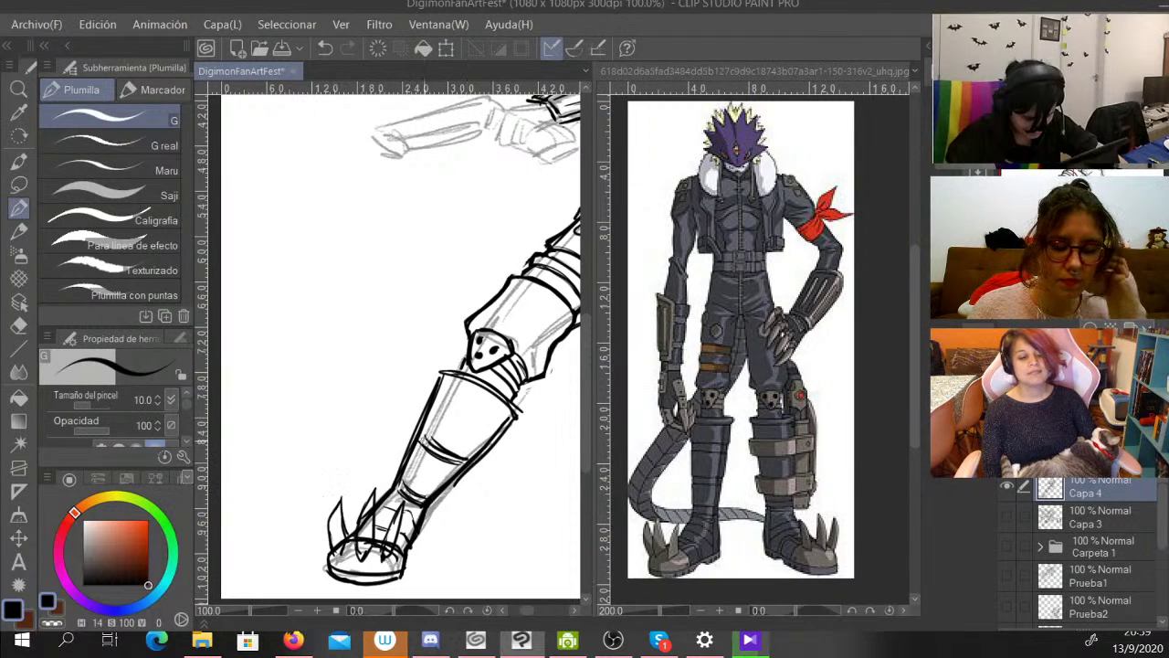
left_click_drag(434, 407, 497, 432)
left_click_drag(444, 376, 516, 416)
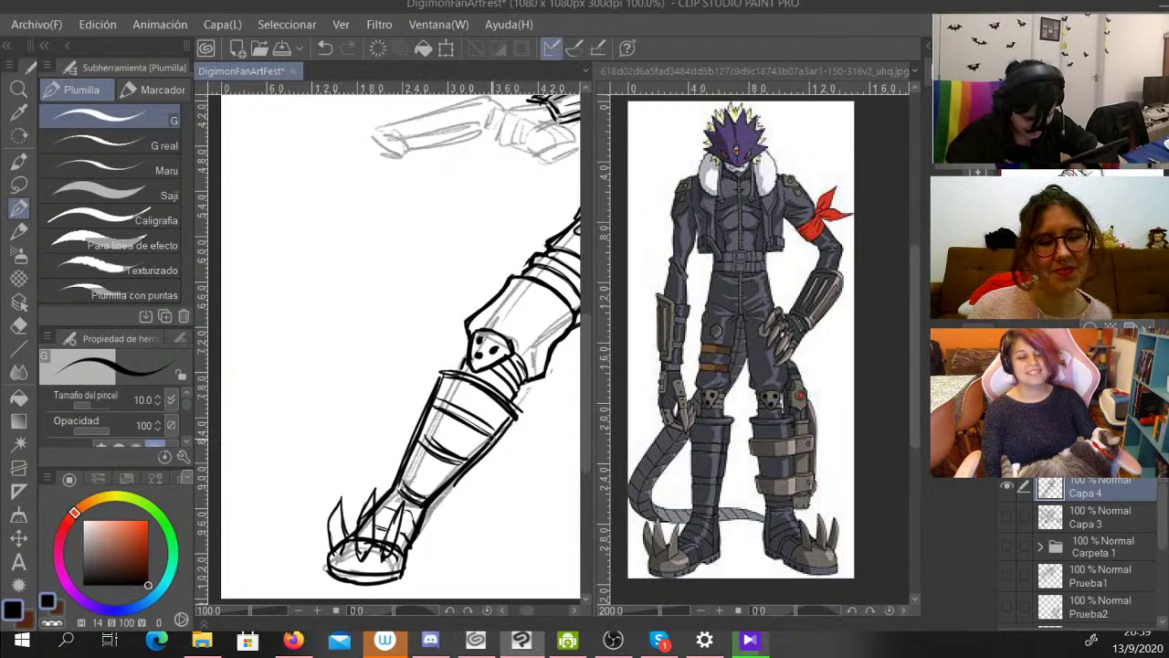
Ink a dotted knee pad with its edge lines on the extended back leg.
key("ctrl+minus")
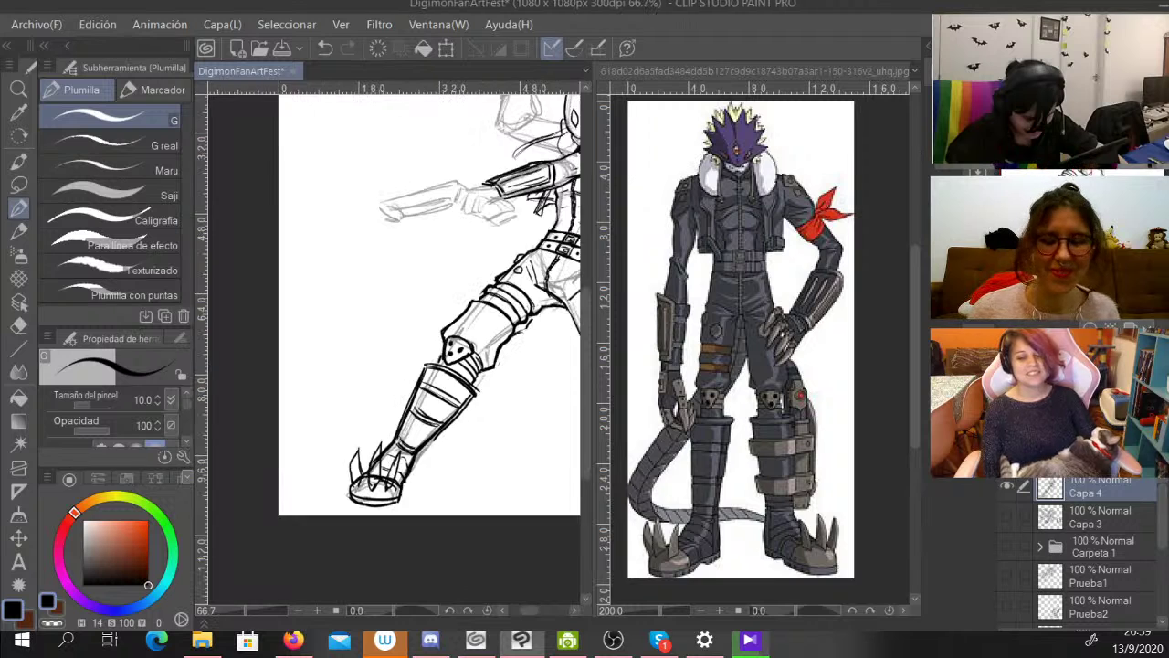
left_click_drag(493, 347, 330, 383)
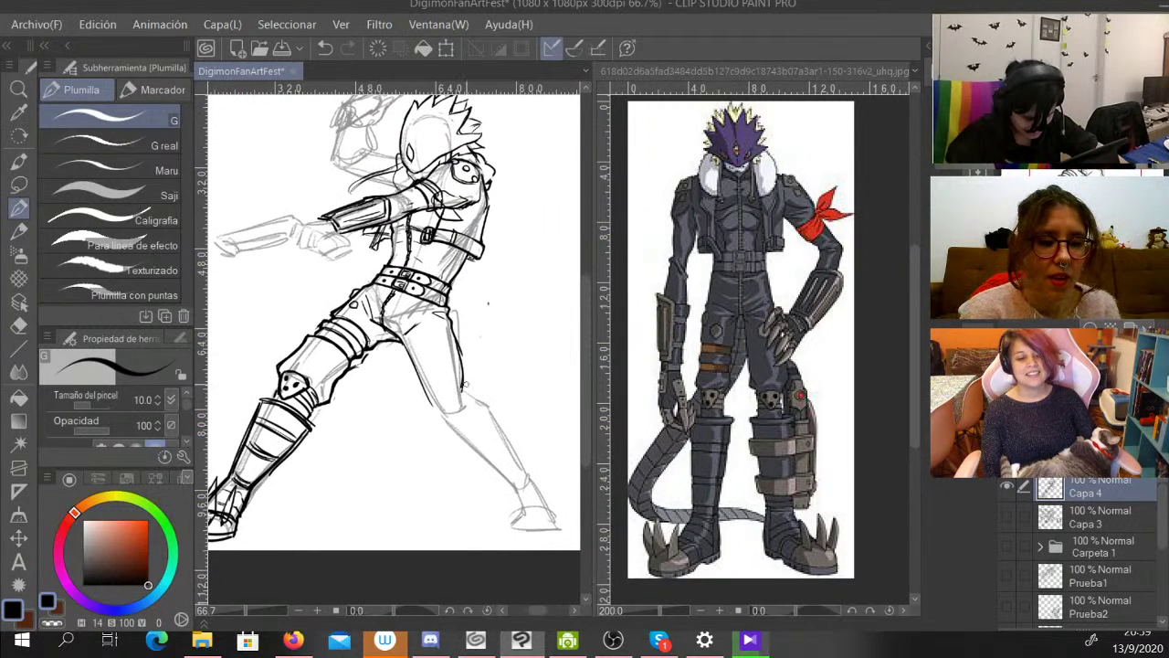
left_click_drag(431, 403, 452, 401)
mouse_move(431, 404)
left_mouse_down()
mouse_move(454, 419)
mouse_move(440, 413)
left_mouse_up()
mouse_move(446, 409)
left_mouse_down()
mouse_move(462, 389)
mouse_move(457, 346)
mouse_move(418, 408)
left_mouse_up()
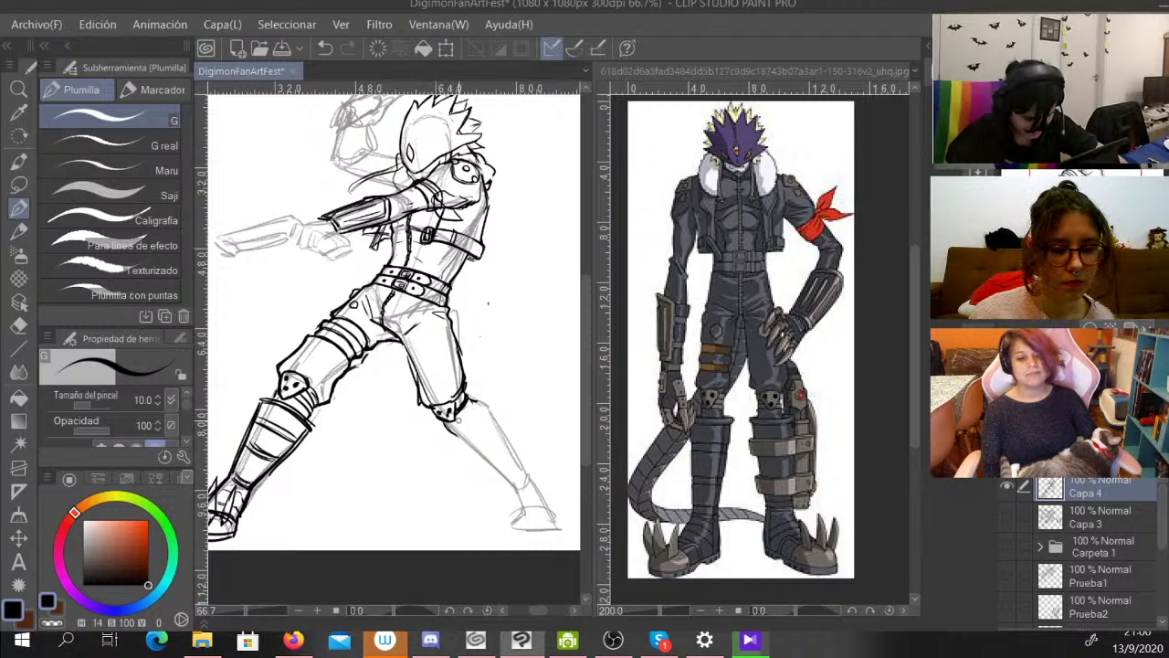
Ink the back leg's boot with a thick cuff below the knee and two shin contours down to the ankle.
mouse_move(475, 396)
left_mouse_down()
mouse_move(462, 433)
mouse_move(444, 434)
mouse_move(511, 490)
left_mouse_up()
left_click_drag(456, 442, 523, 495)
left_click_drag(481, 404, 541, 500)
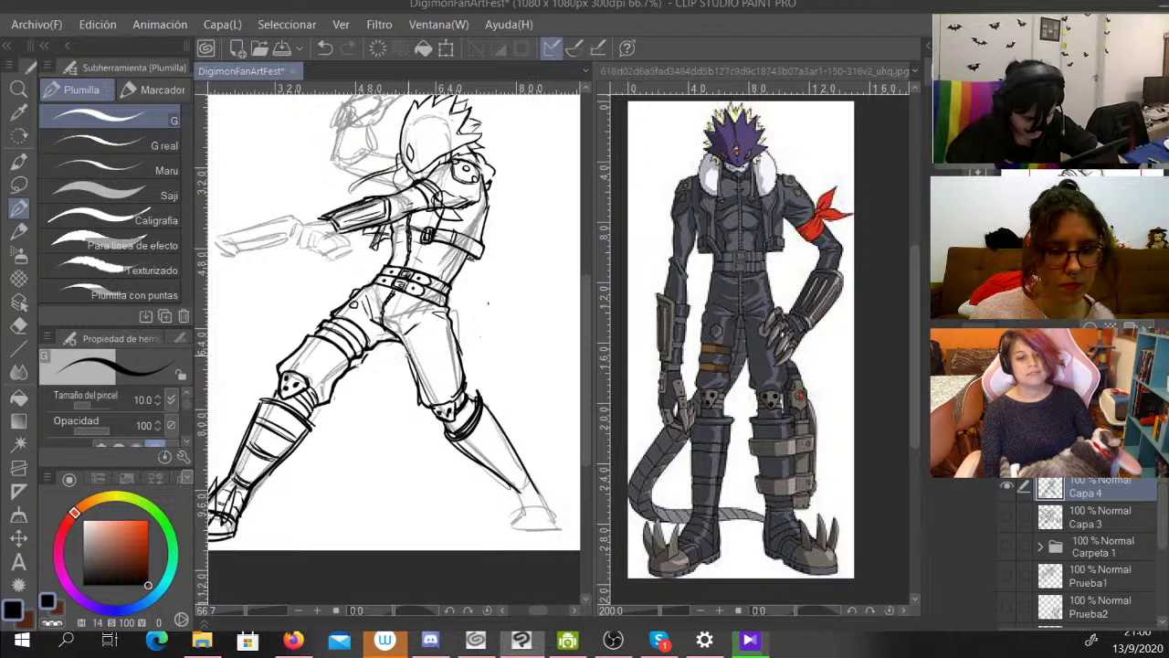
Ink the tail as a long curve looping between the legs and rising behind the figure to a tapered tip.
mouse_move(393, 347)
left_mouse_down()
mouse_move(355, 471)
mouse_move(445, 454)
left_mouse_up()
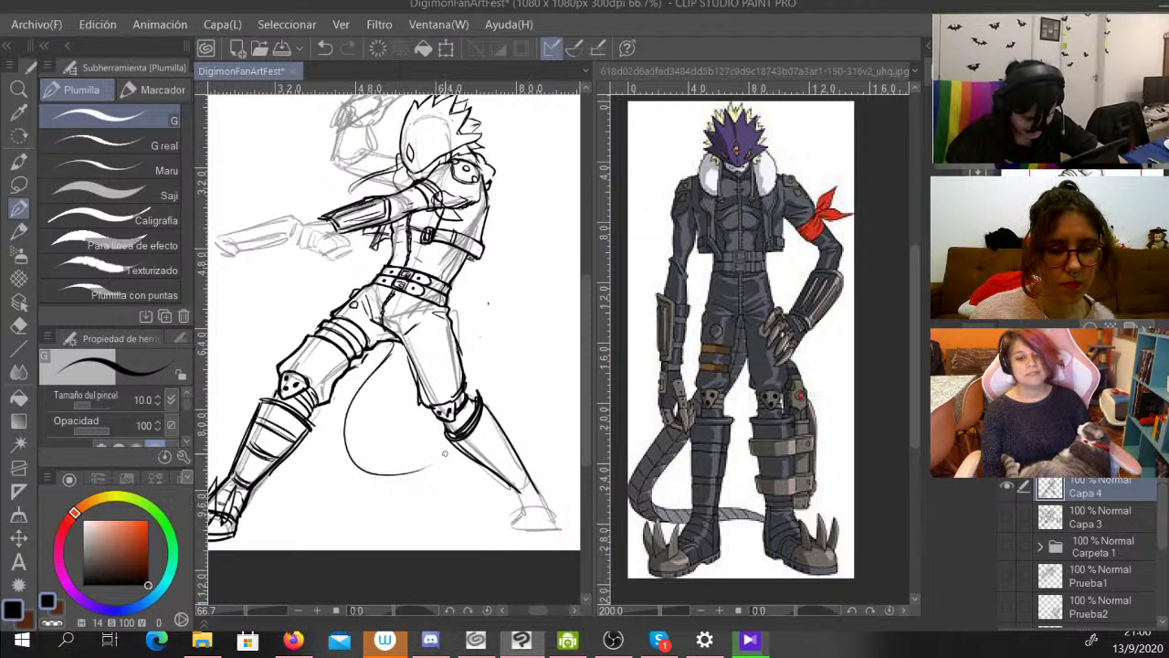
left_click_drag(493, 403, 560, 270)
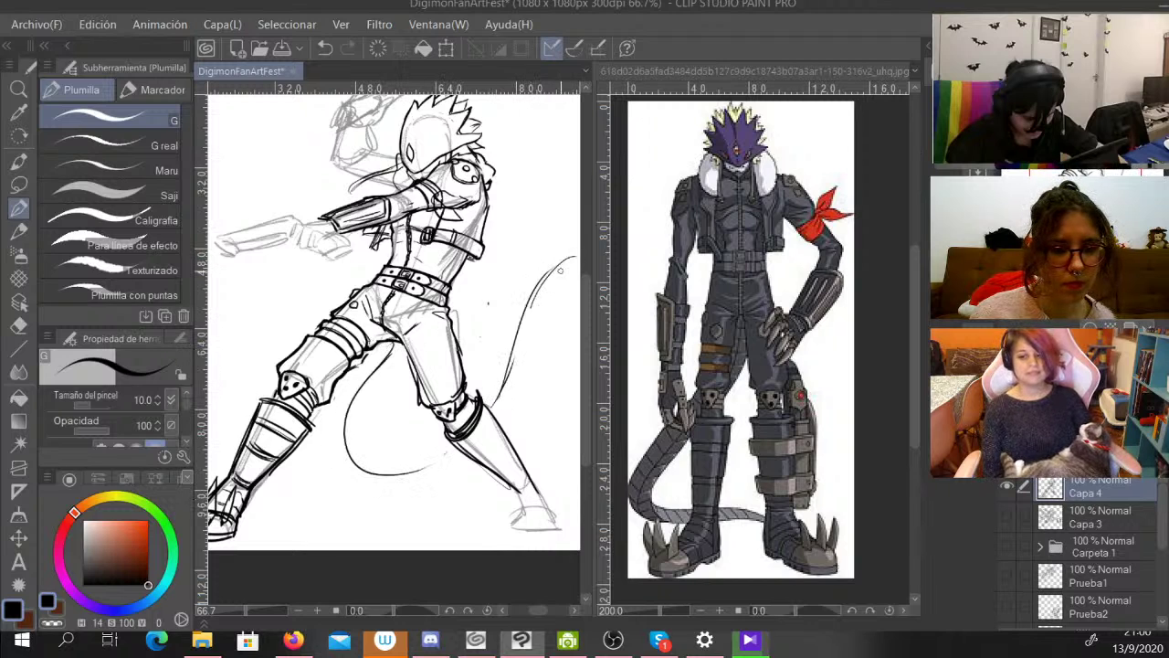
left_click(586, 248)
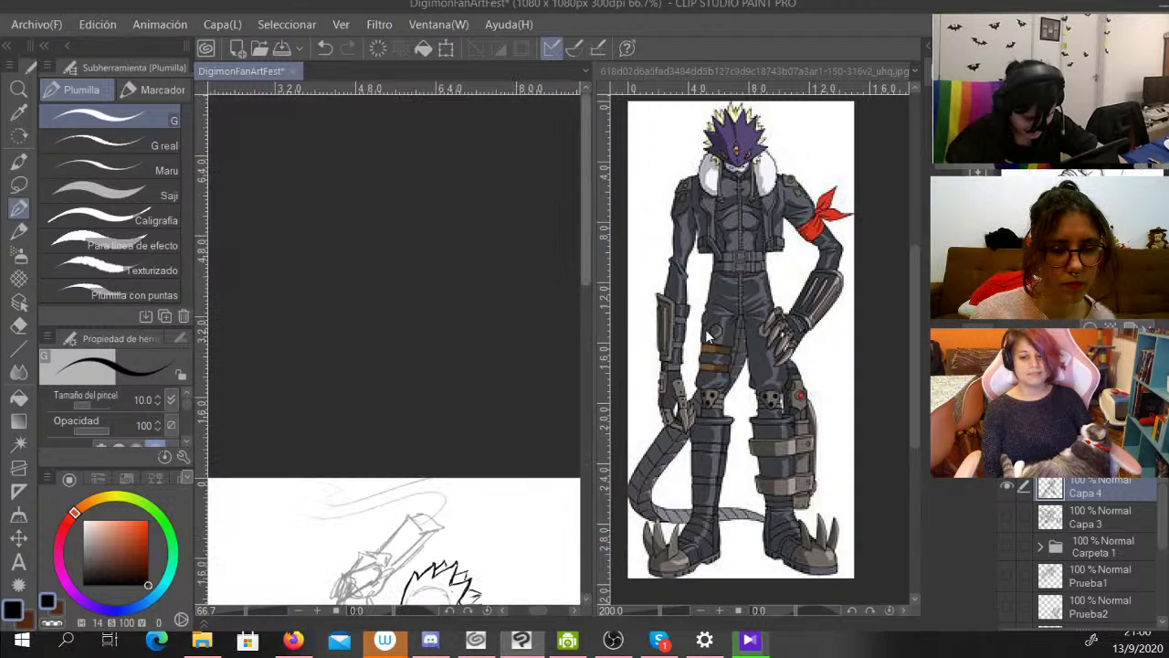
scroll(393, 348, "down", 10)
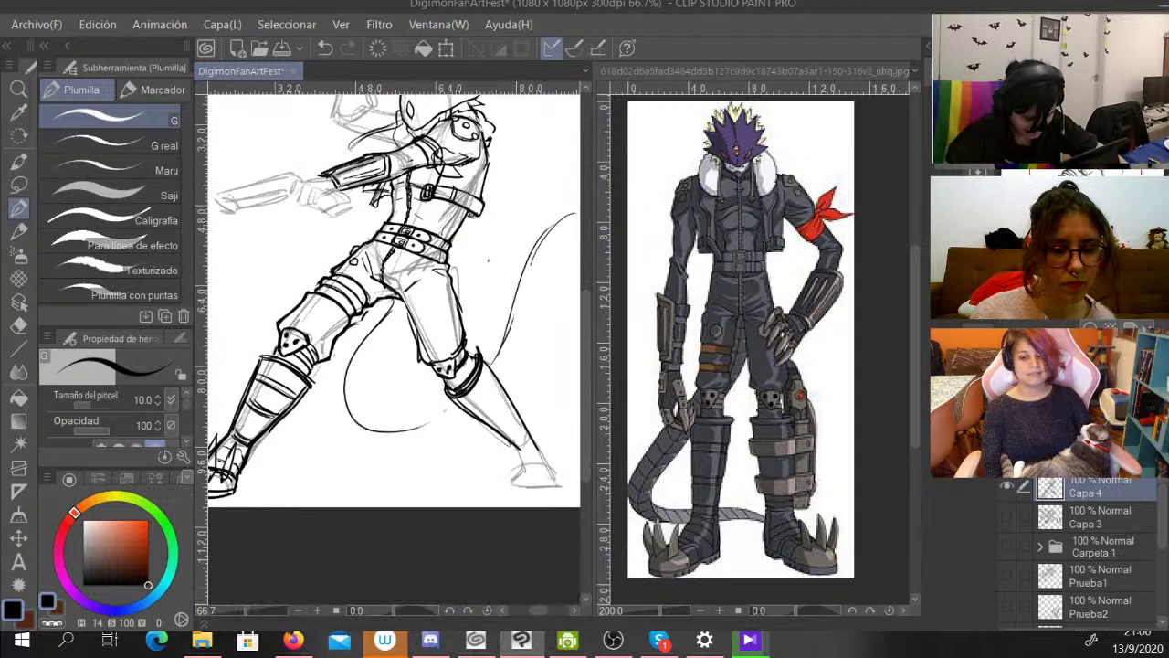
key("ctrl+minus")
left_click_drag(497, 284, 549, 249)
mouse_move(548, 247)
left_mouse_down()
mouse_move(504, 253)
mouse_move(462, 324)
left_mouse_up()
Ink the tail's inner loop between the legs and reinforce its double contour from the hips to the curve.
mouse_move(433, 376)
left_mouse_down()
mouse_move(400, 342)
mouse_move(385, 362)
mouse_move(450, 287)
mouse_move(449, 314)
mouse_move(369, 343)
left_mouse_up()
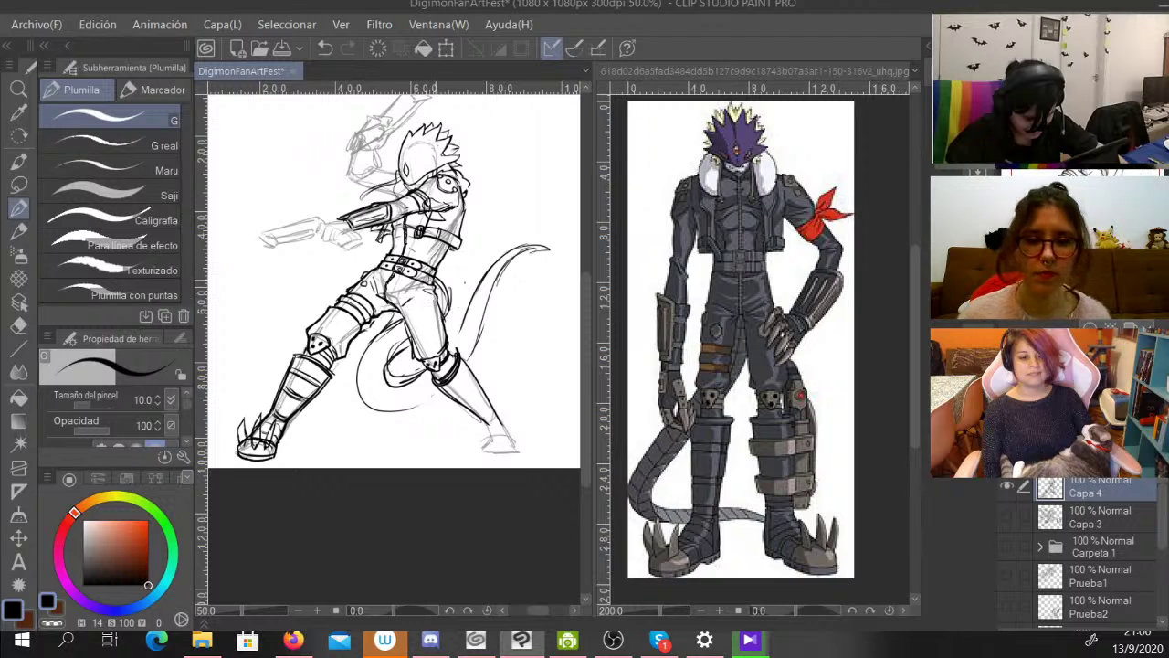
left_click_drag(436, 278, 449, 314)
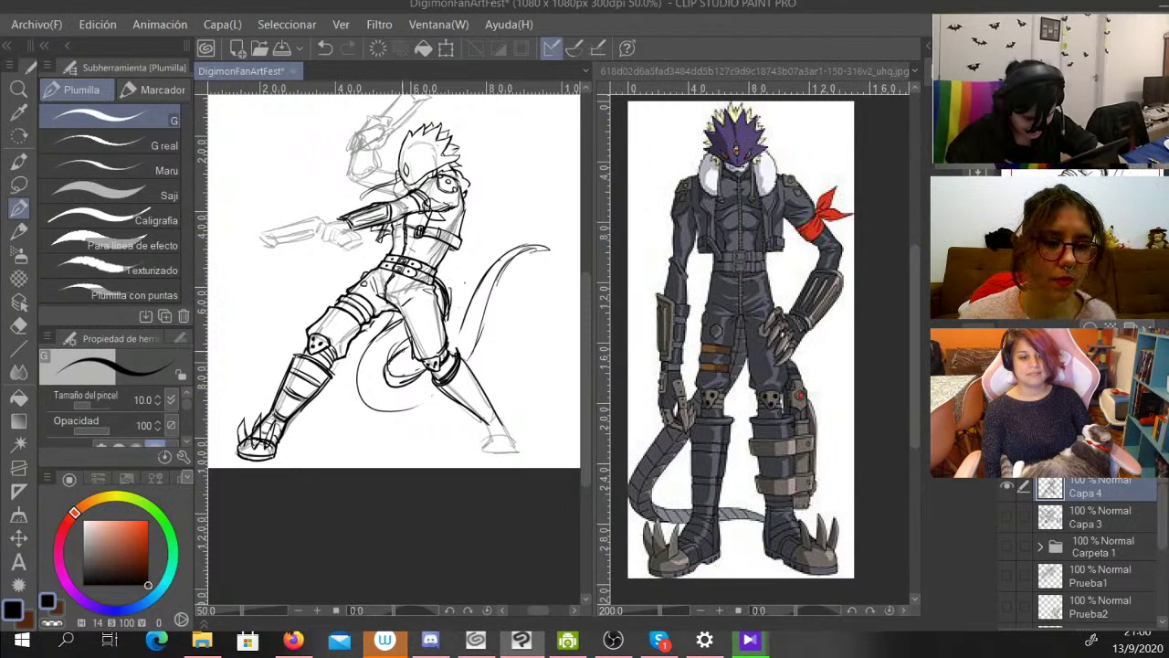
key("ctrl+z")
mouse_move(401, 316)
left_mouse_down()
mouse_move(355, 370)
mouse_move(403, 418)
left_mouse_up()
mouse_move(393, 301)
left_mouse_down()
mouse_move(420, 372)
mouse_move(444, 384)
left_mouse_up()
Add curved bands across the back boot's shin and ink a rectangular armour plate along its outer side.
key("ctrl+plus")
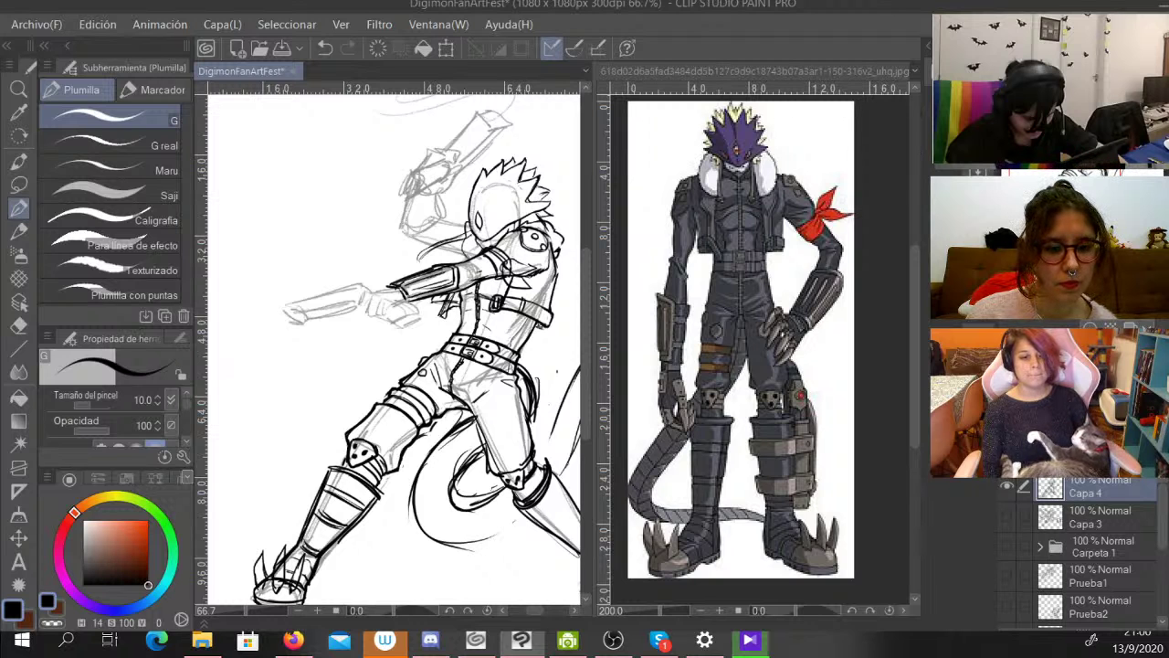
mouse_move(439, 365)
left_mouse_down()
mouse_move(353, 339)
mouse_move(379, 315)
left_mouse_up()
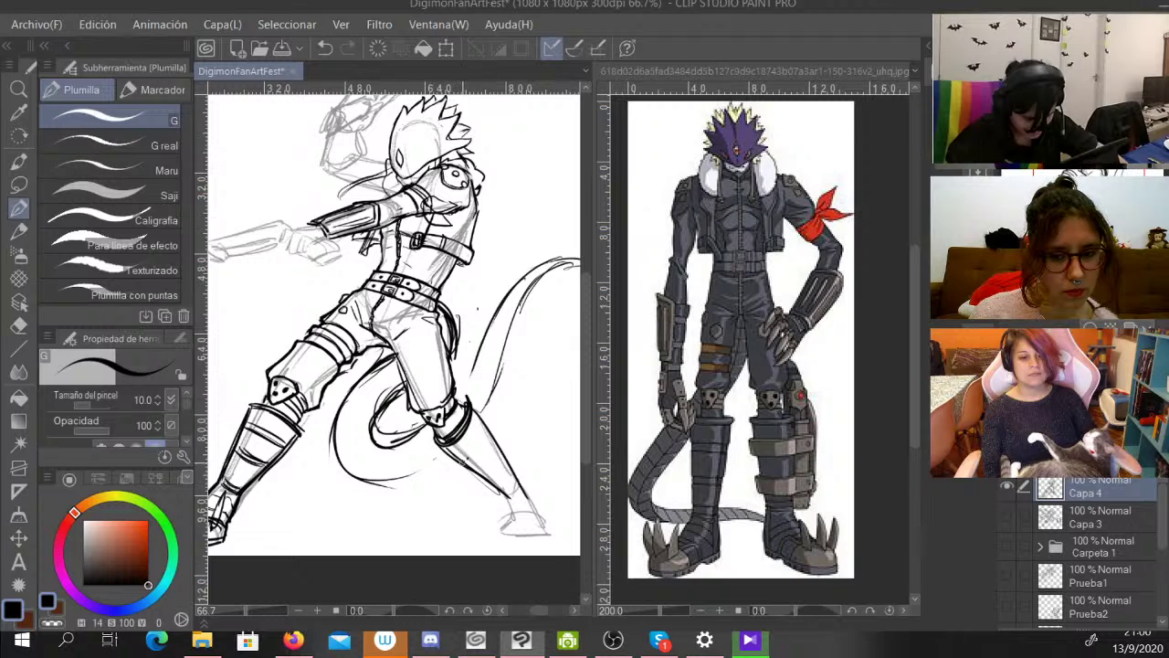
left_click_drag(465, 460, 489, 426)
mouse_move(472, 470)
left_mouse_down()
mouse_move(496, 439)
mouse_move(491, 488)
left_mouse_up()
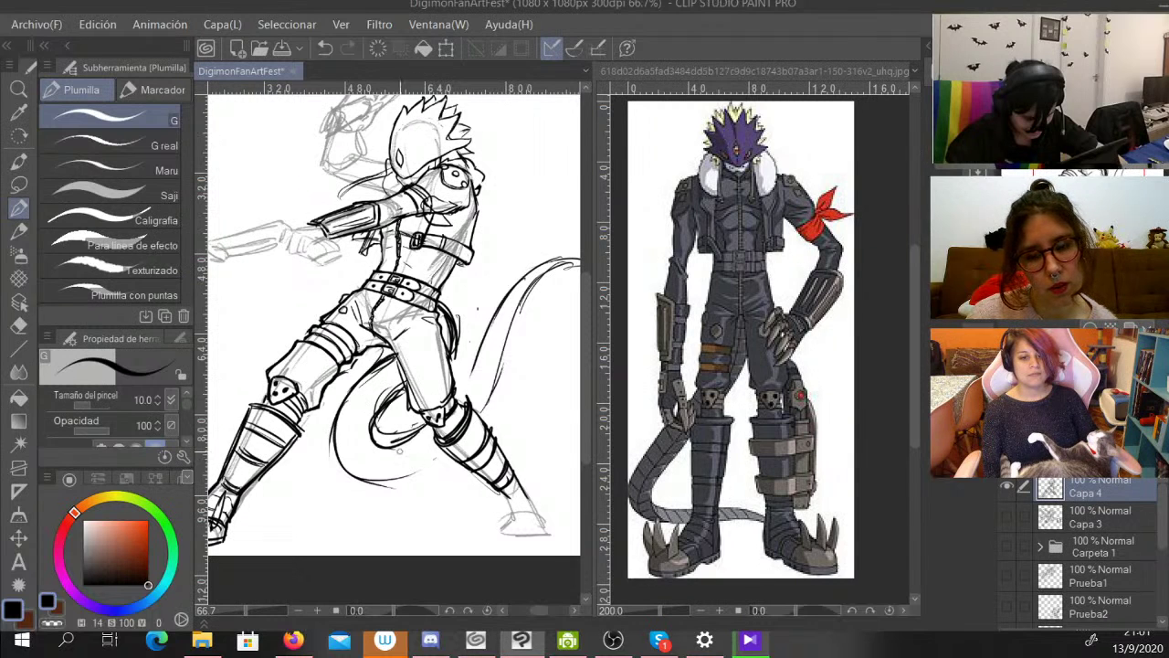
mouse_move(494, 407)
left_mouse_down()
mouse_move(500, 430)
mouse_move(488, 433)
mouse_move(518, 480)
mouse_move(499, 429)
mouse_move(525, 472)
left_mouse_up()
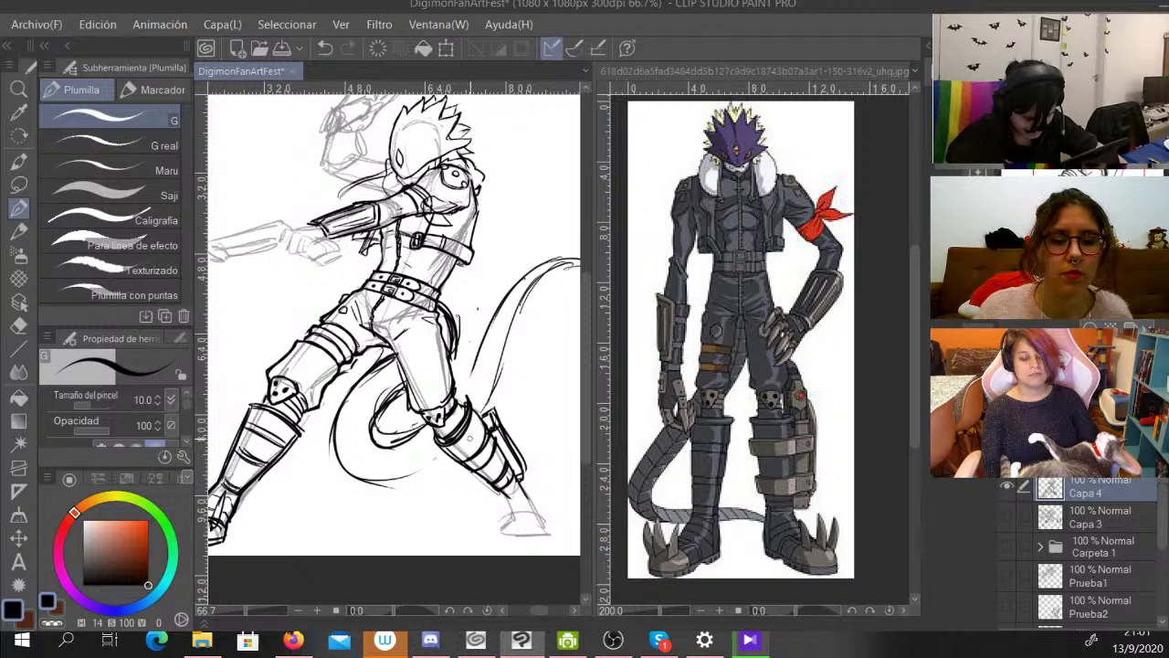
Switch to the greyscale Beelzemon reference image and frame the double-barrelled gun and boots.
left_click_drag(477, 309, 521, 352)
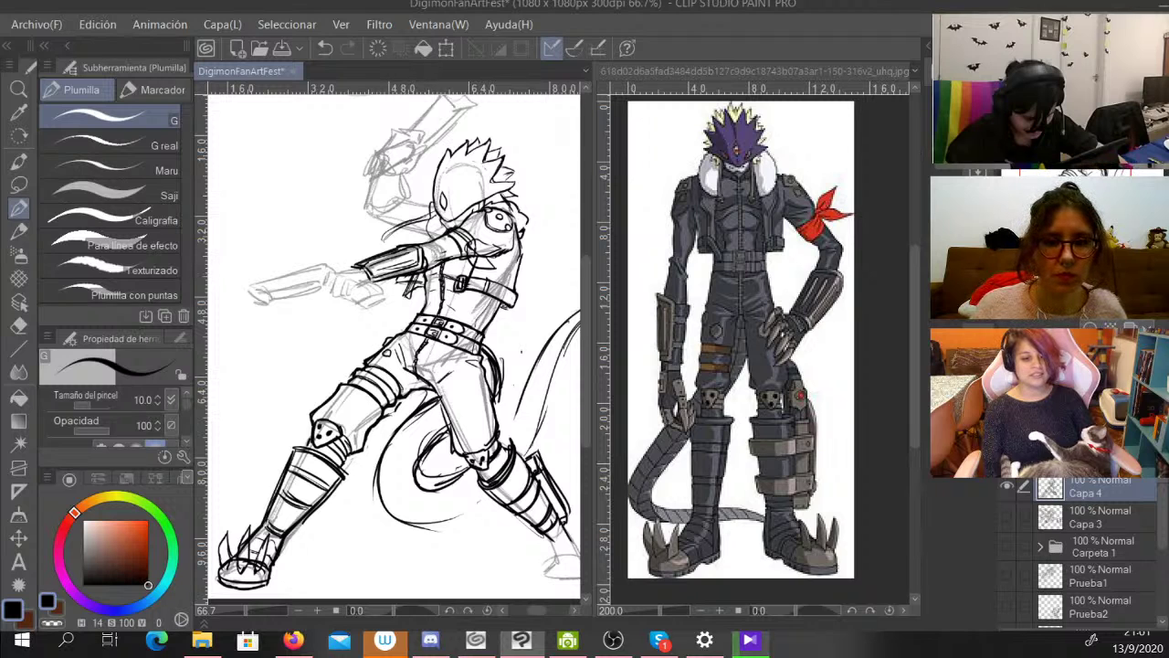
left_click(844, 71)
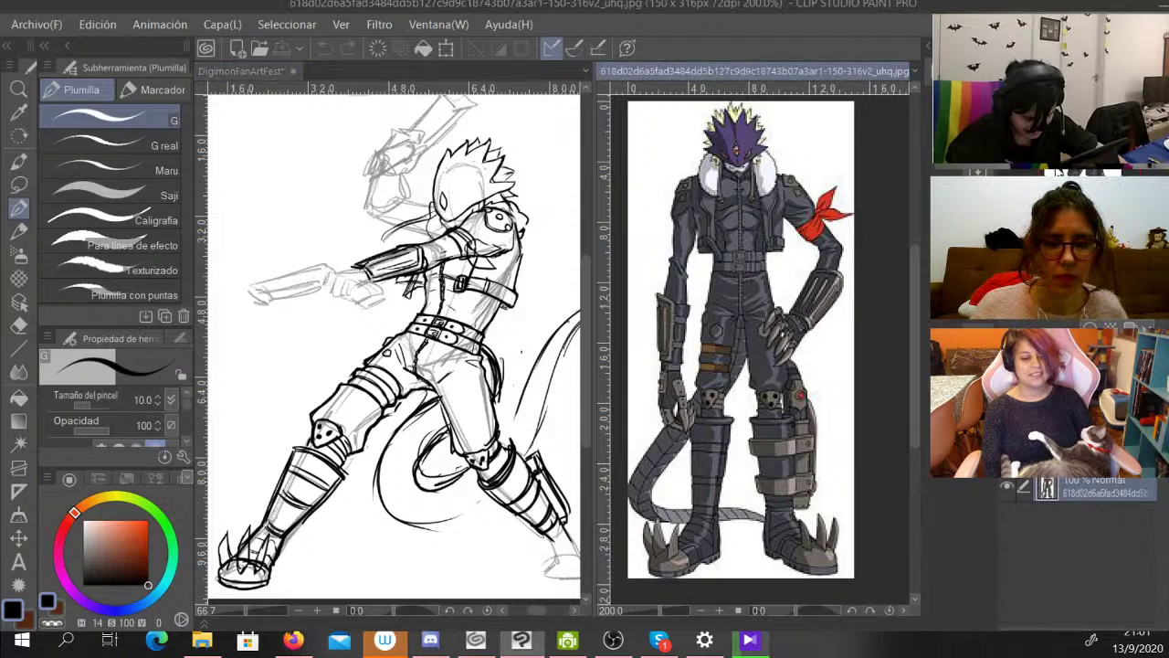
left_click(899, 144)
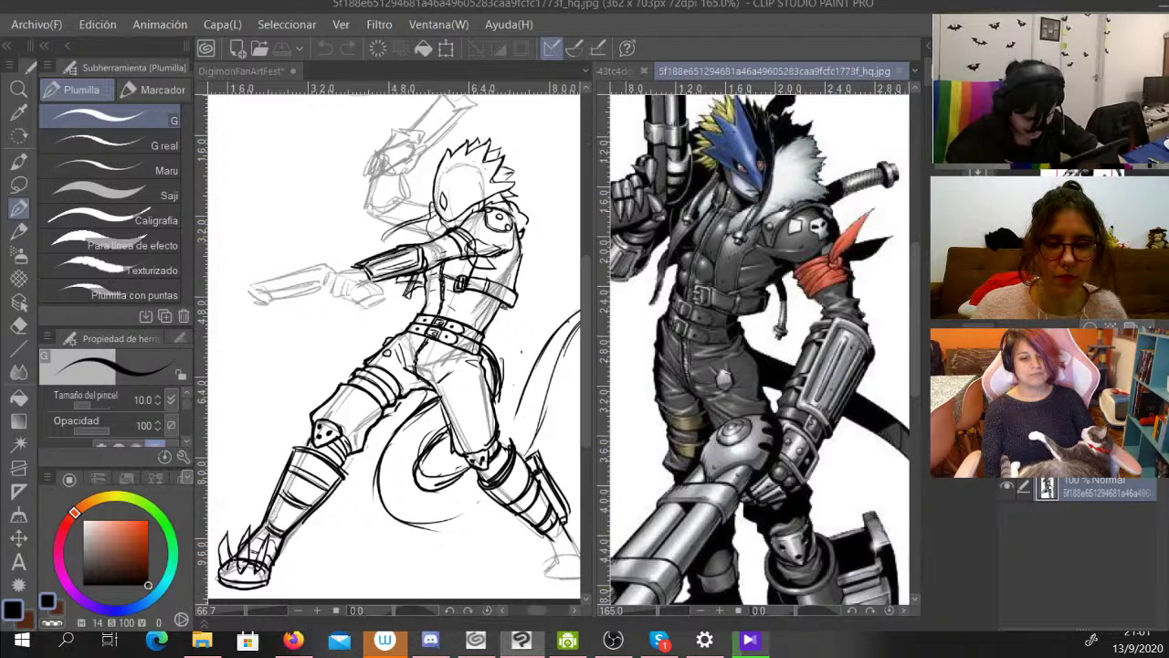
left_click_drag(749, 402, 826, 240)
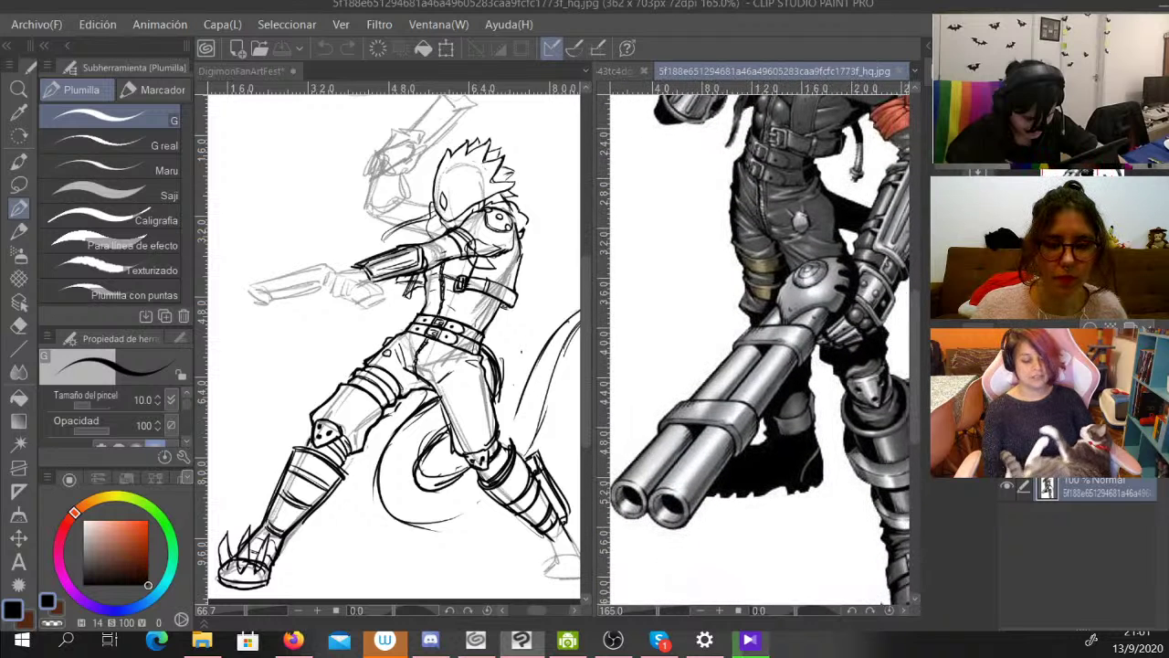
scroll(758, 347, "down", 1)
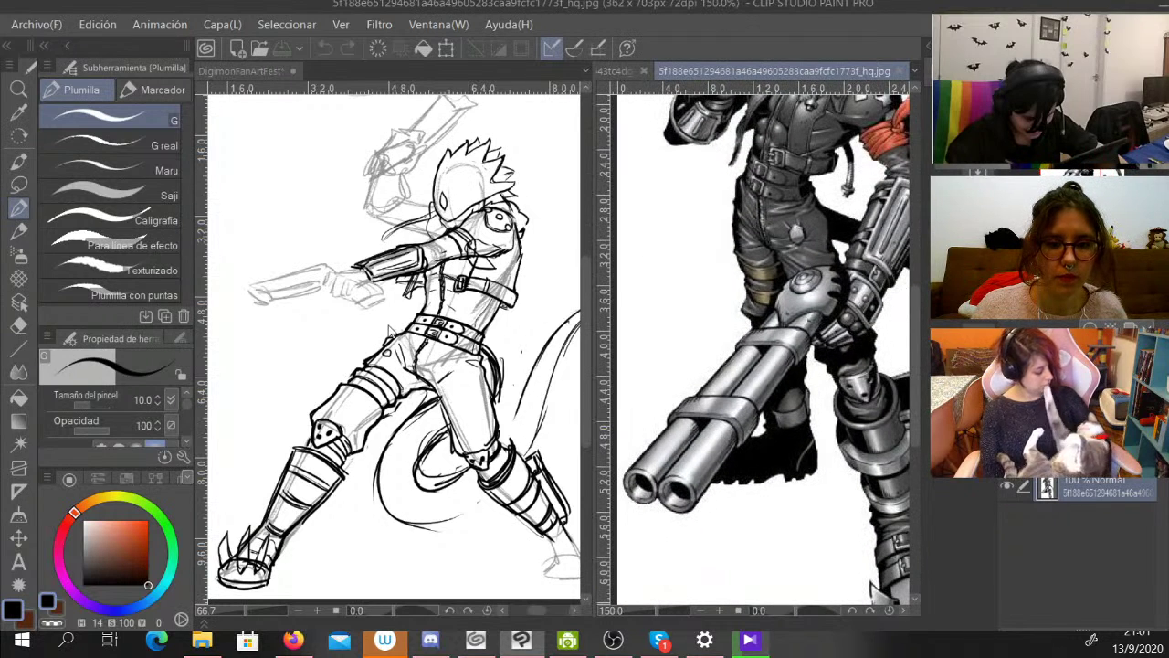
Ink a banded double-barrelled gun at the end of the outstretched arm and the hand gripping it.
left_click(327, 271)
mouse_move(330, 268)
left_mouse_down()
mouse_move(225, 292)
mouse_move(303, 283)
left_mouse_up()
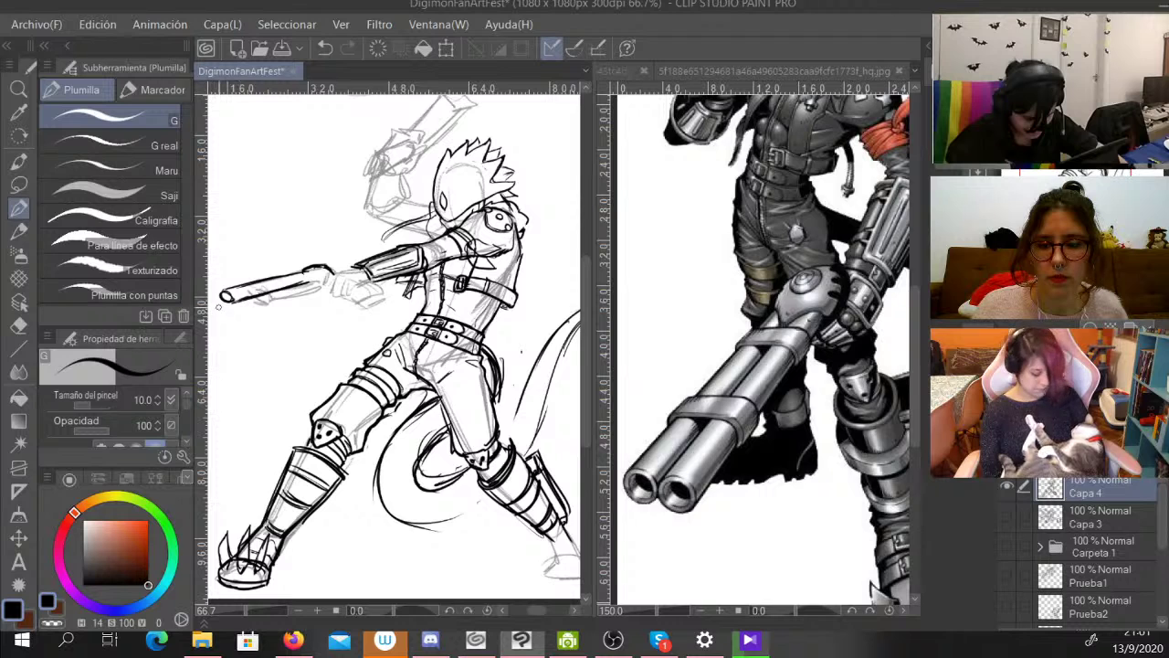
mouse_move(224, 306)
left_mouse_down()
mouse_move(313, 287)
mouse_move(257, 281)
mouse_move(268, 292)
mouse_move(255, 281)
mouse_move(278, 292)
mouse_move(284, 278)
mouse_move(280, 297)
mouse_move(295, 275)
mouse_move(298, 290)
mouse_move(318, 276)
mouse_move(317, 291)
mouse_move(328, 284)
left_mouse_up()
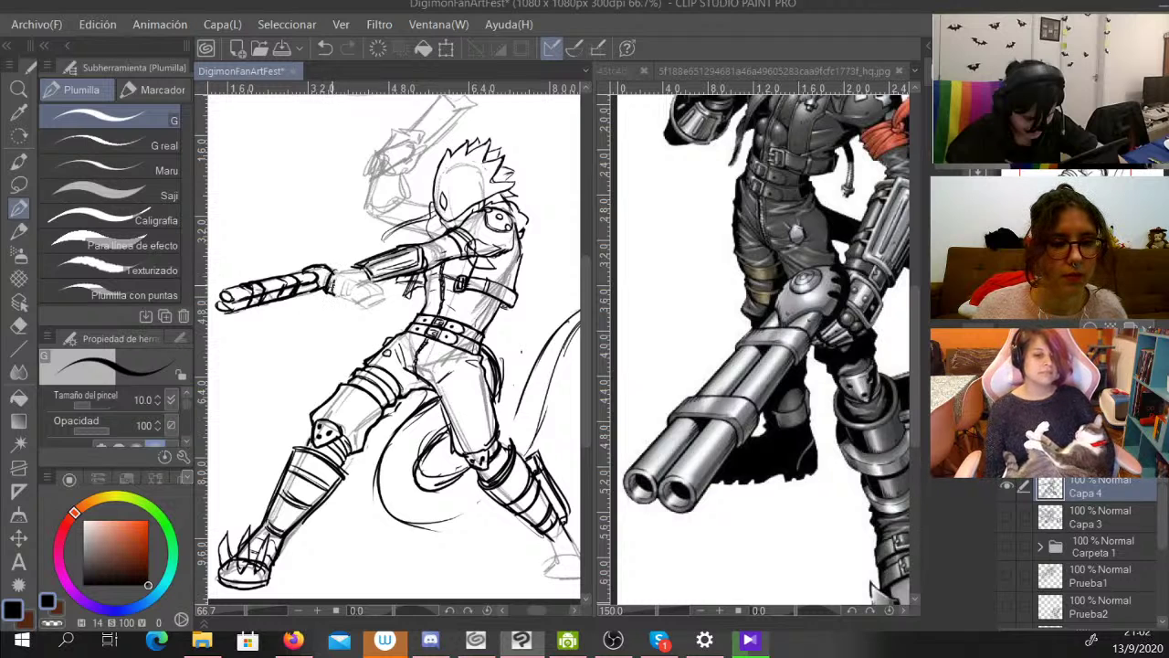
mouse_move(328, 267)
left_mouse_down()
mouse_move(369, 278)
mouse_move(336, 294)
left_mouse_up()
mouse_move(339, 279)
left_mouse_down()
mouse_move(343, 298)
mouse_move(358, 303)
mouse_move(372, 290)
mouse_move(415, 320)
mouse_move(362, 400)
left_mouse_up()
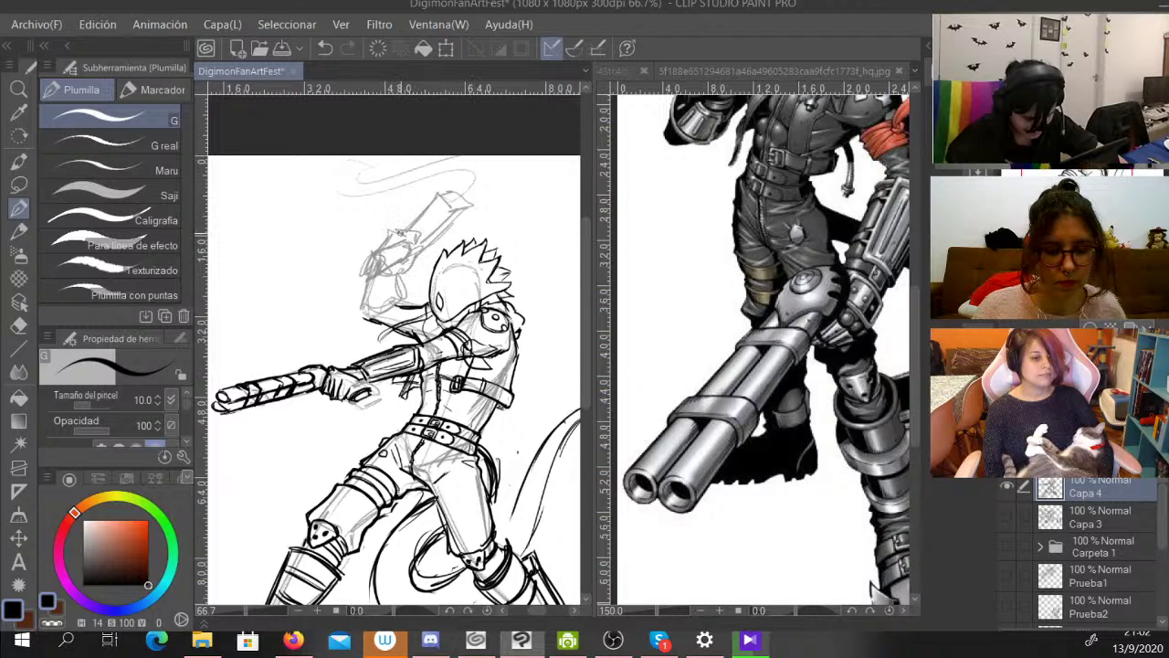
Ink the raised second gun with its double barrel and bands, plus the hand, forearm and bent elbow holding it.
mouse_move(408, 228)
left_mouse_down()
mouse_move(449, 186)
mouse_move(465, 189)
mouse_move(456, 201)
mouse_move(470, 198)
left_mouse_up()
mouse_move(449, 197)
left_mouse_down()
mouse_move(422, 223)
mouse_move(448, 197)
left_mouse_up()
mouse_move(426, 237)
left_mouse_down()
mouse_move(466, 202)
mouse_move(449, 203)
mouse_move(432, 234)
mouse_move(363, 263)
mouse_move(361, 279)
mouse_move(396, 259)
mouse_move(398, 227)
mouse_move(420, 221)
mouse_move(402, 263)
mouse_move(391, 242)
mouse_move(395, 252)
left_mouse_up()
mouse_move(403, 259)
left_mouse_down()
mouse_move(424, 241)
mouse_move(404, 270)
mouse_move(374, 276)
mouse_move(362, 305)
left_mouse_up()
mouse_move(370, 283)
left_mouse_down()
mouse_move(360, 327)
mouse_move(391, 314)
mouse_move(382, 318)
mouse_move(421, 324)
left_mouse_up()
key("ctrl+minus")
key("ctrl+minus")
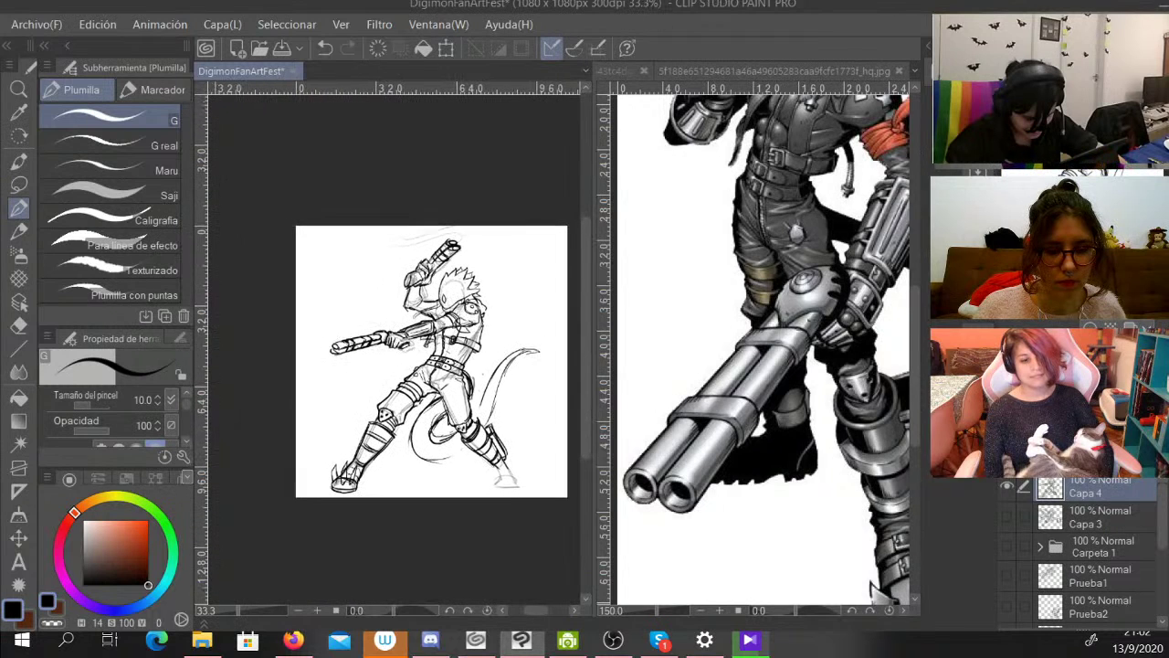
Widen the drawing's viewing area over the reference image and magnify the figure.
key("ctrl+plus")
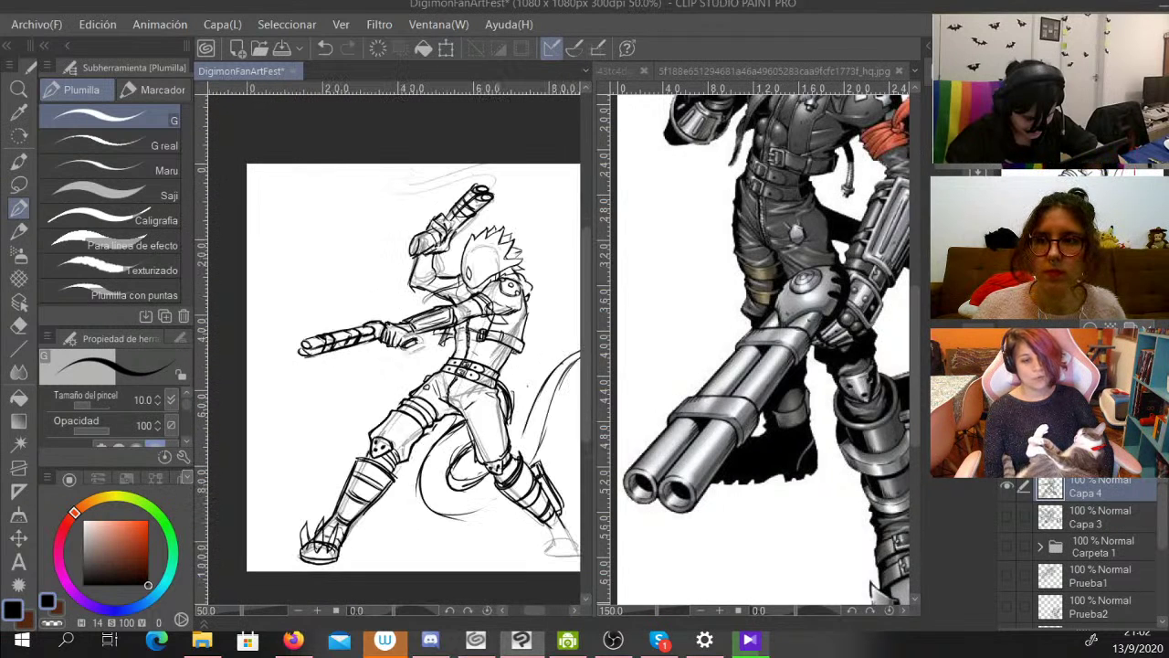
left_click_drag(592, 215, 795, 214)
left_click_drag(795, 365, 815, 365)
key("ctrl+plus")
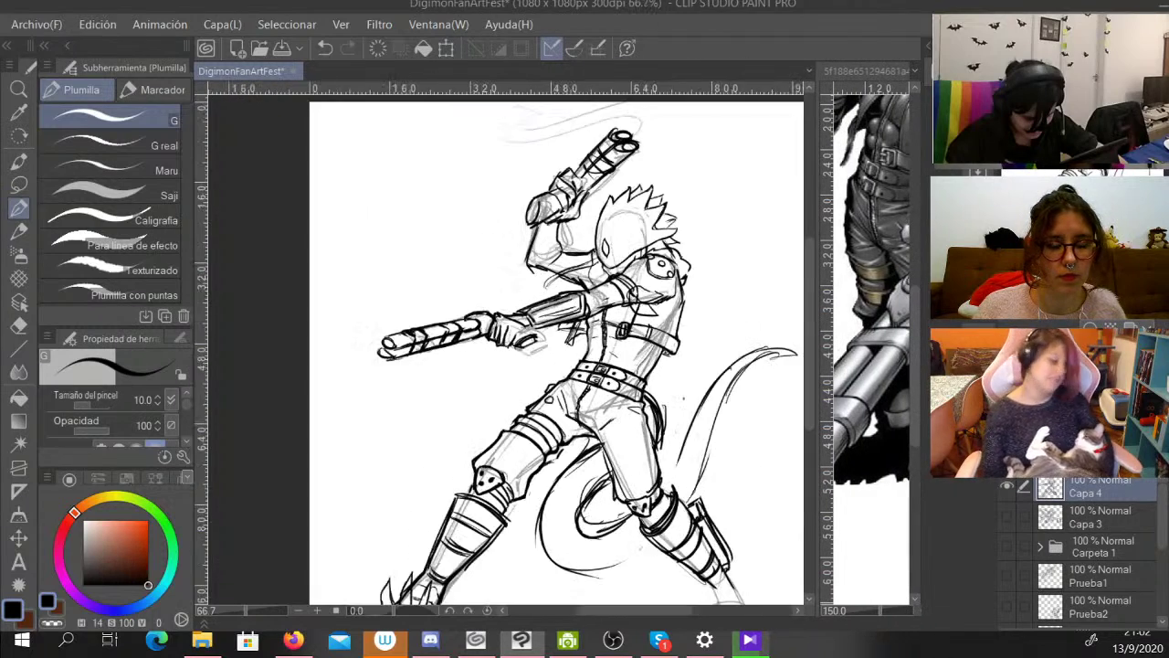
Ink the boot foot of the rear leg with its sole and toe line below the strapped shin.
mouse_move(754, 511)
left_mouse_down()
mouse_move(727, 468)
mouse_move(682, 443)
left_mouse_up()
mouse_move(636, 515)
left_mouse_down()
mouse_move(644, 528)
mouse_move(628, 558)
left_mouse_up()
left_click_drag(627, 559, 684, 559)
left_click_drag(631, 552, 679, 552)
left_click_drag(654, 507, 683, 558)
mouse_move(551, 495)
left_mouse_down()
mouse_move(559, 484)
mouse_move(548, 493)
left_mouse_up()
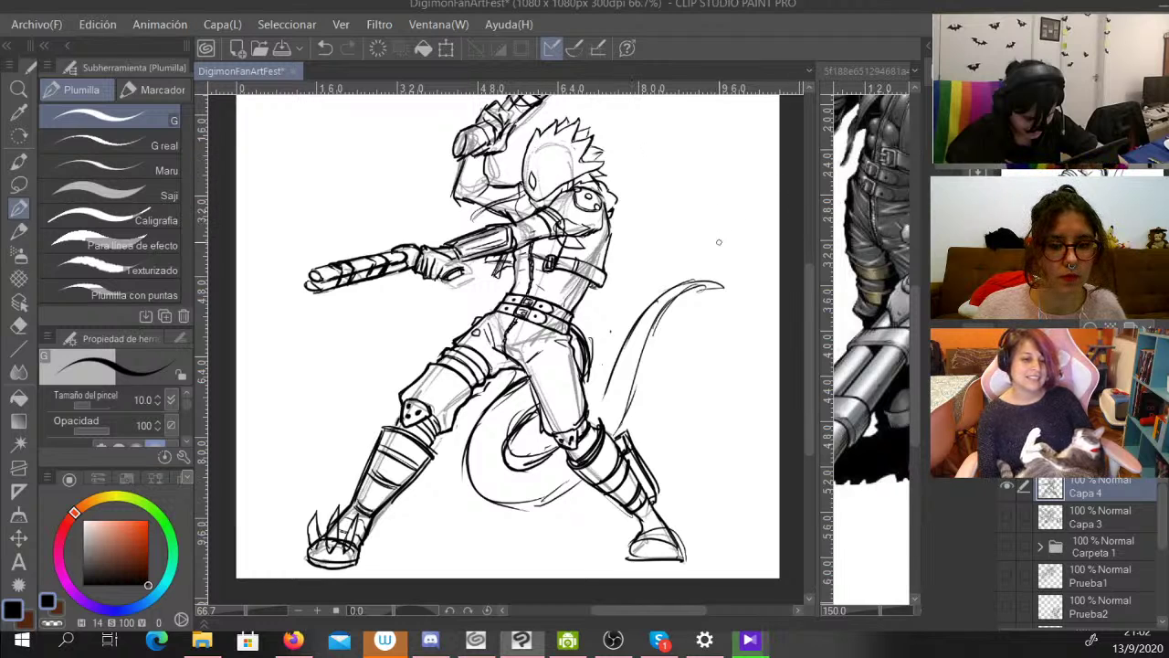
key("ctrl+minus")
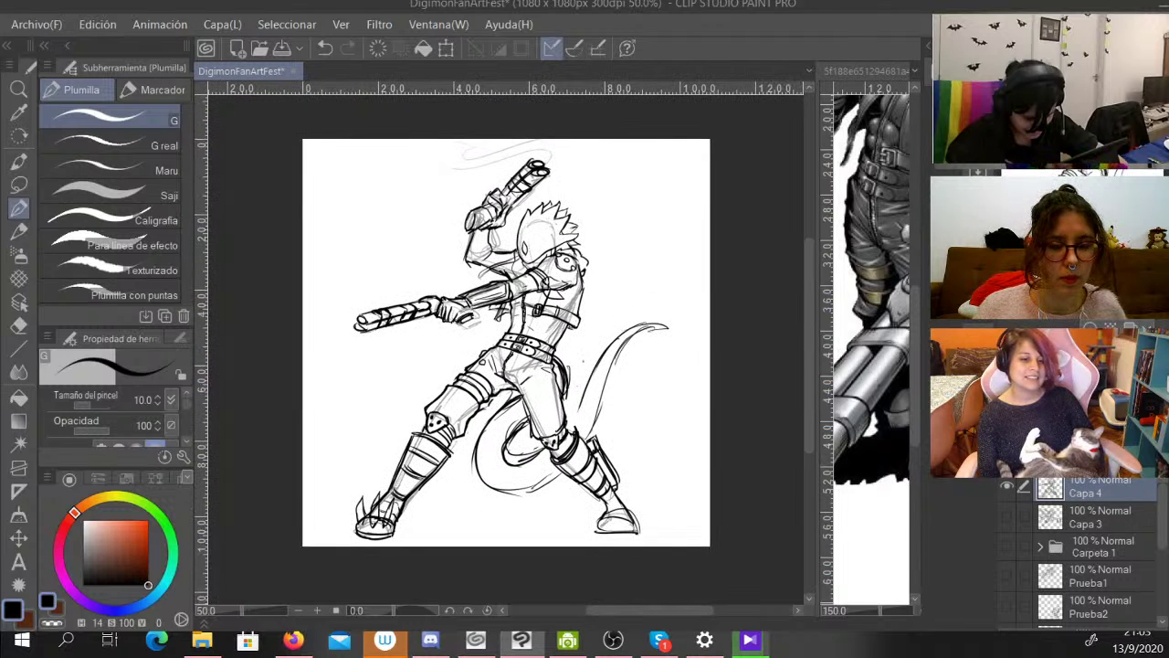
Hide Capa 4, review the Carpeta 1 drawings, and leave only Capa 3 shown and active.
left_click(1006, 486)
mouse_move(1162, 518)
left_mouse_down()
mouse_move(1162, 543)
mouse_move(1163, 520)
left_mouse_up()
left_click(1006, 576)
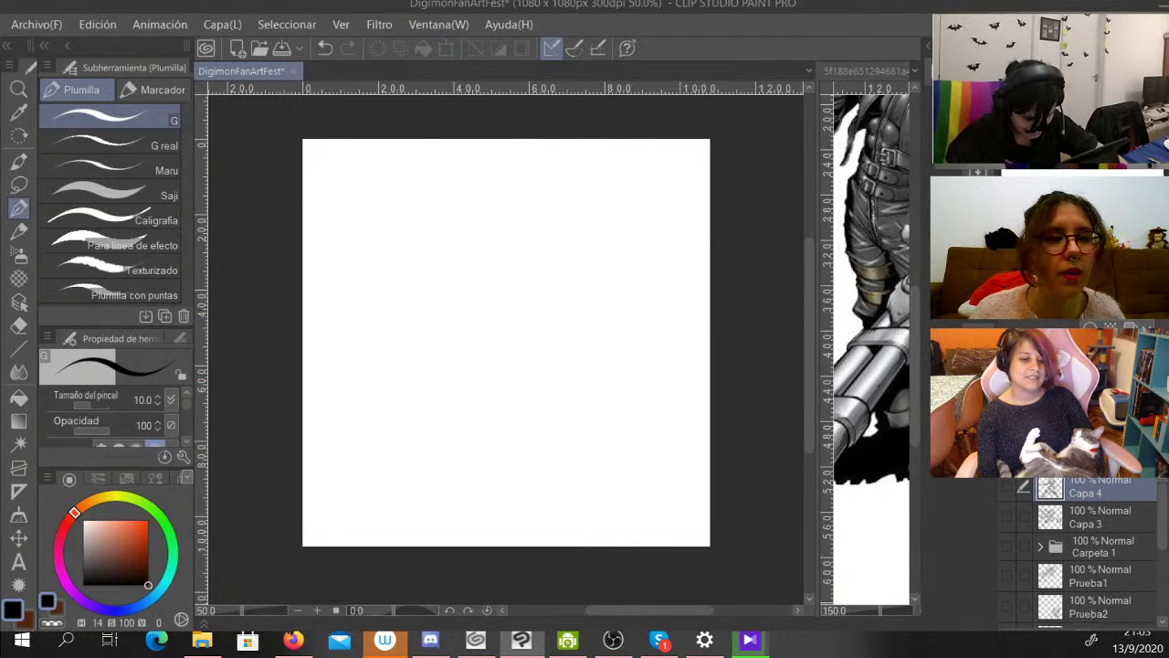
left_click(1006, 545)
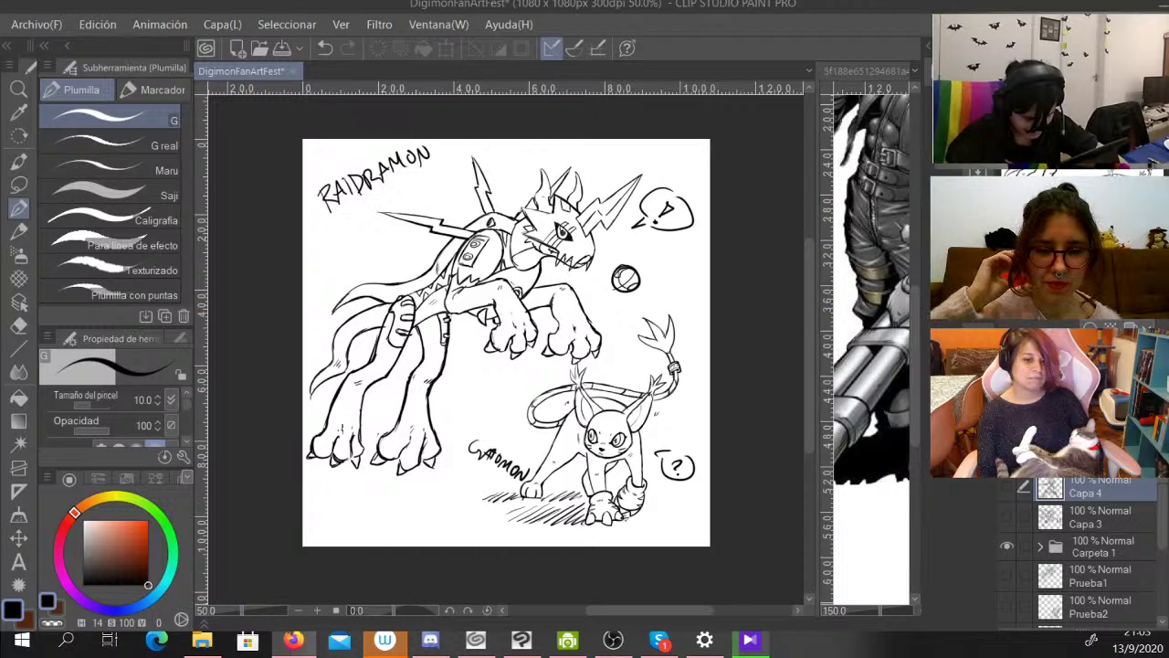
left_click(1006, 517)
left_click(1006, 546)
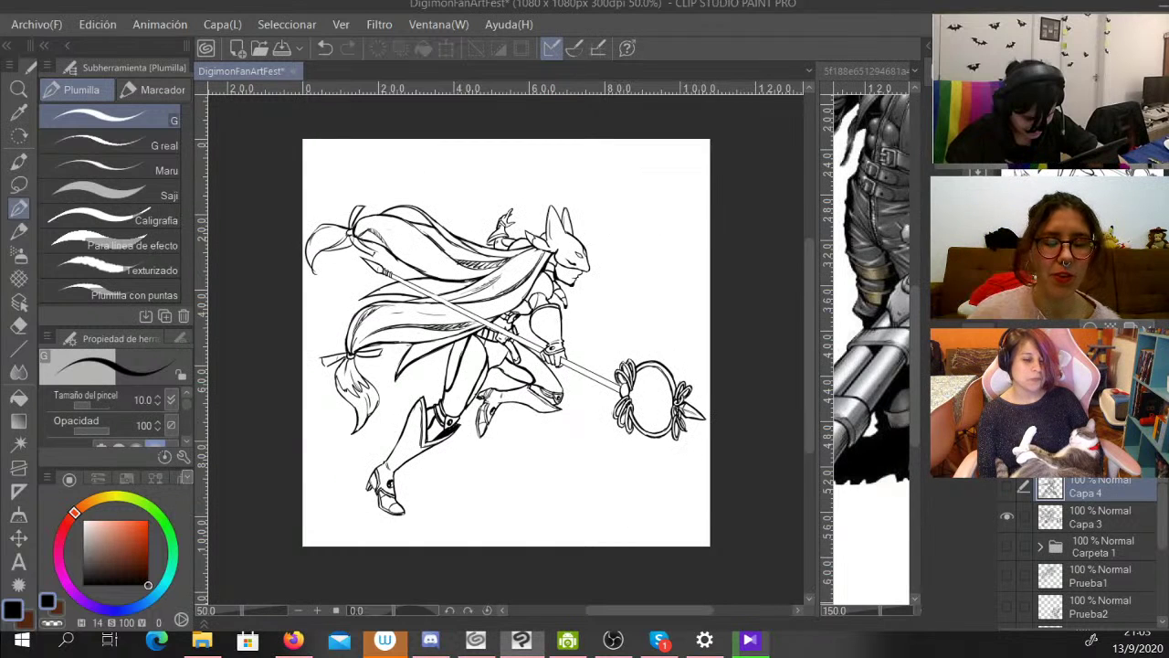
left_click(1100, 518)
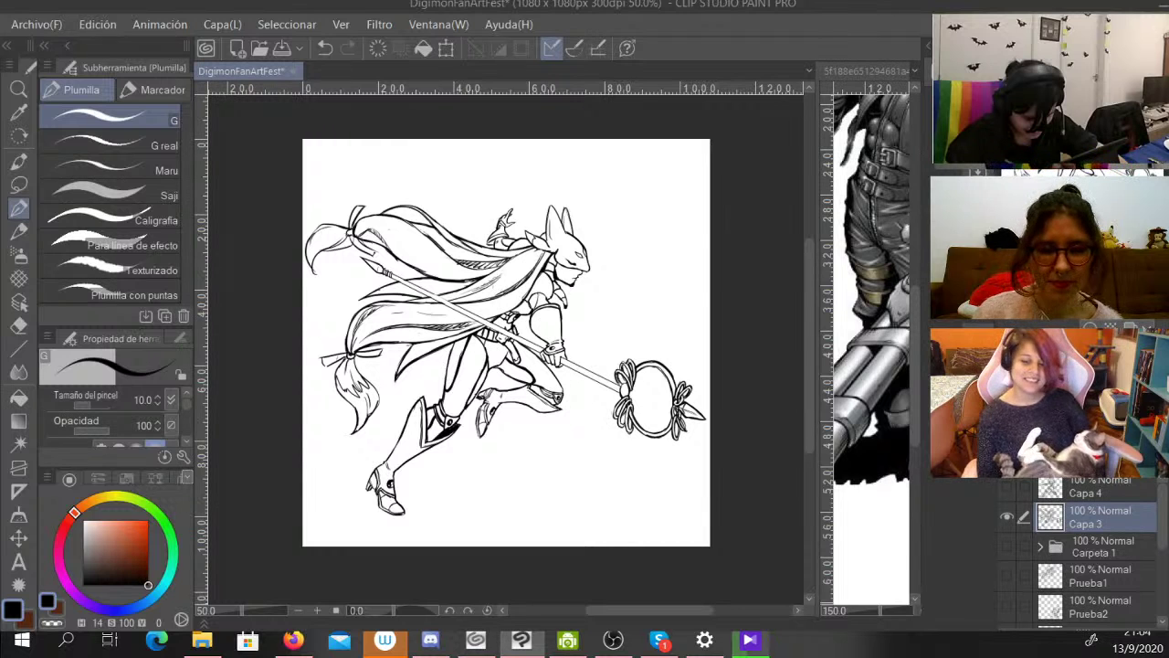
Swap the view from Capa 3 to the Raidramon and Gatomon drawings in Carpeta 1 and back.
left_click(1006, 516)
left_click(1006, 546)
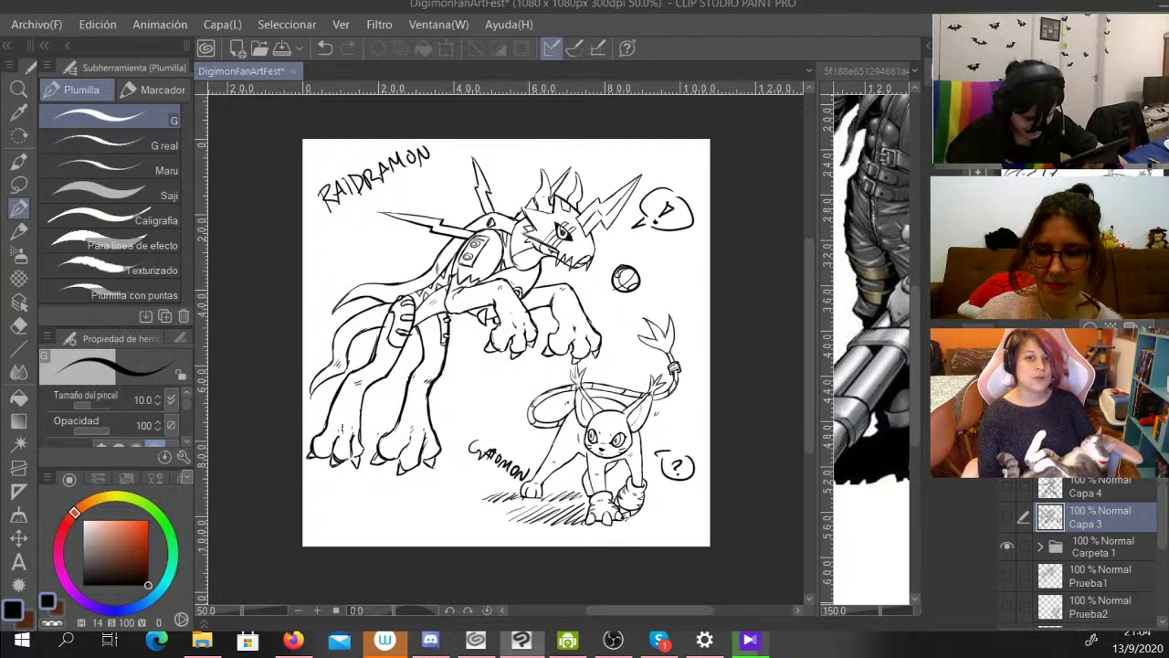
left_click(1006, 516)
left_click(1006, 546)
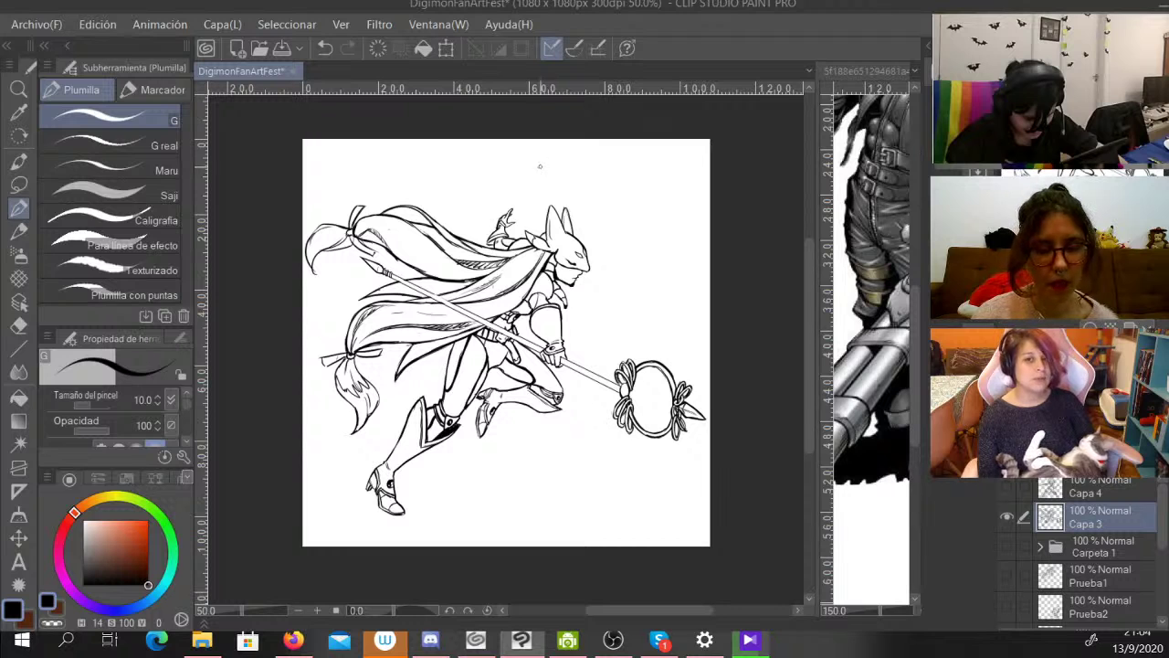
Handwrite the name SAKUYAMON above the staff-wielding figure on Capa 3.
left_click_drag(526, 173, 520, 187)
mouse_move(538, 174)
left_mouse_down()
mouse_move(531, 192)
mouse_move(541, 185)
left_mouse_up()
left_click_drag(533, 182, 625, 165)
left_click_drag(633, 178, 644, 164)
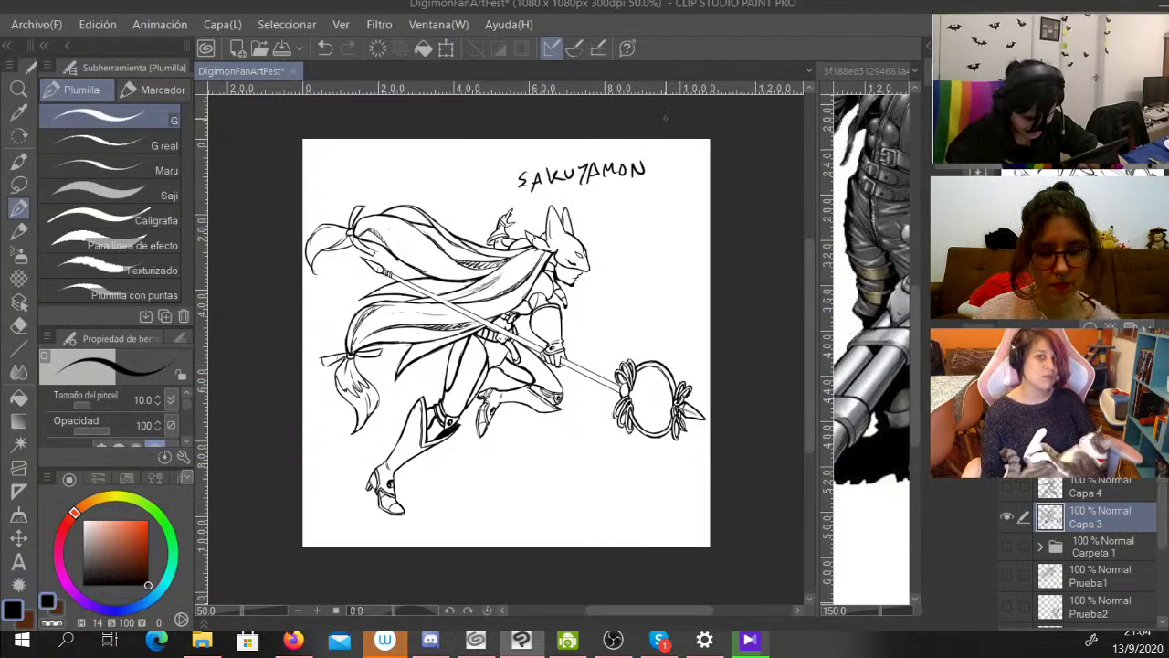
Hide Capa 3 and add a new empty layer above Capa 4.
left_click(1006, 517)
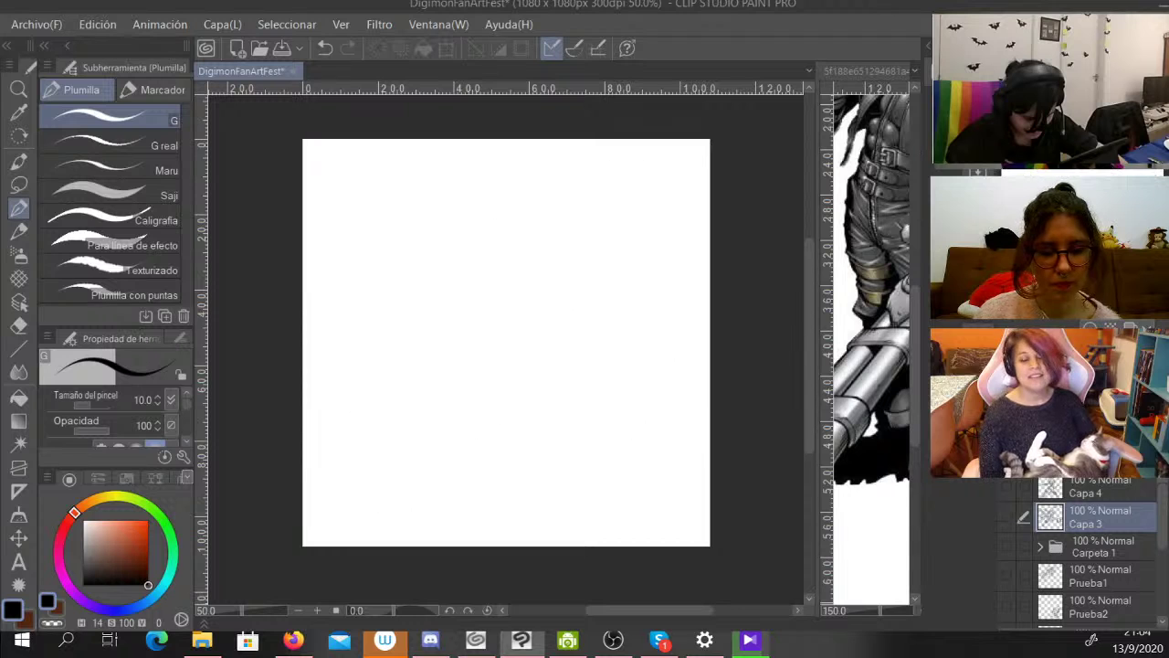
left_click(1096, 488)
left_click(1030, 459)
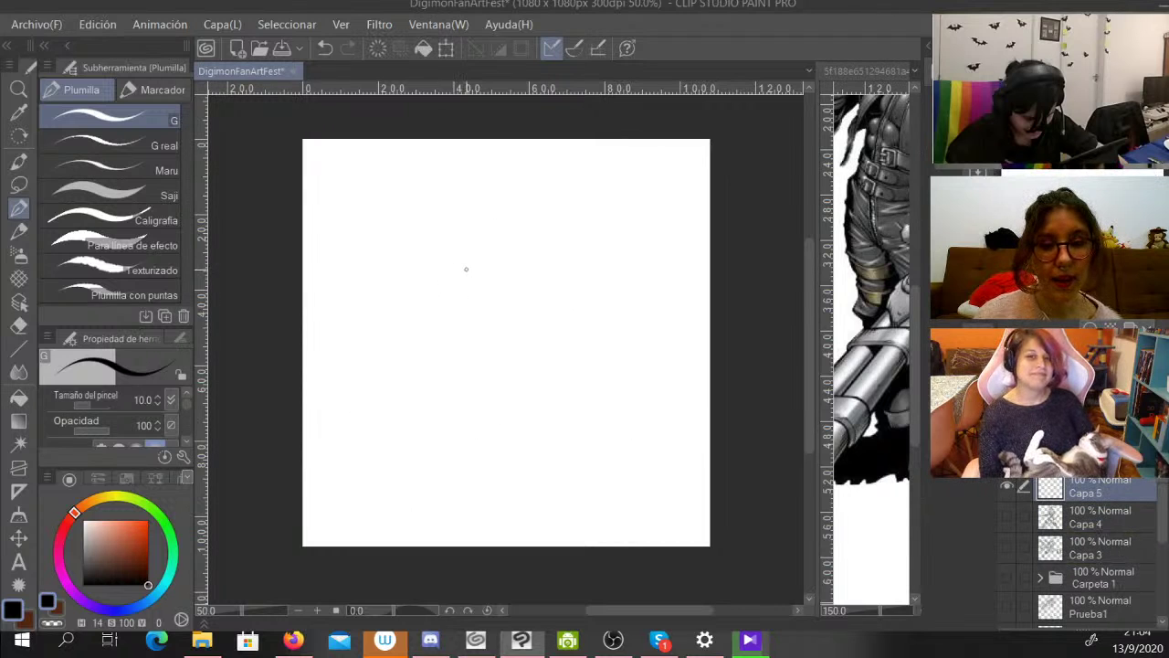
Draw a simple smiley face on the new layer, with GRACIAS and a heart below it, underlined by a wavy flourish.
left_click_drag(470, 295, 533, 302)
mouse_move(493, 234)
left_mouse_down()
mouse_move(492, 266)
mouse_move(522, 273)
left_mouse_up()
mouse_move(382, 403)
left_mouse_down()
mouse_move(369, 430)
mouse_move(447, 444)
mouse_move(452, 431)
left_mouse_up()
mouse_move(477, 418)
left_mouse_down()
mouse_move(470, 444)
mouse_move(482, 446)
left_mouse_up()
mouse_move(493, 425)
left_mouse_down()
mouse_move(494, 447)
mouse_move(539, 462)
mouse_move(534, 442)
left_mouse_up()
mouse_move(584, 426)
left_mouse_down()
mouse_move(577, 452)
mouse_move(549, 463)
left_mouse_up()
mouse_move(620, 446)
left_mouse_down()
mouse_move(628, 470)
mouse_move(637, 447)
left_mouse_up()
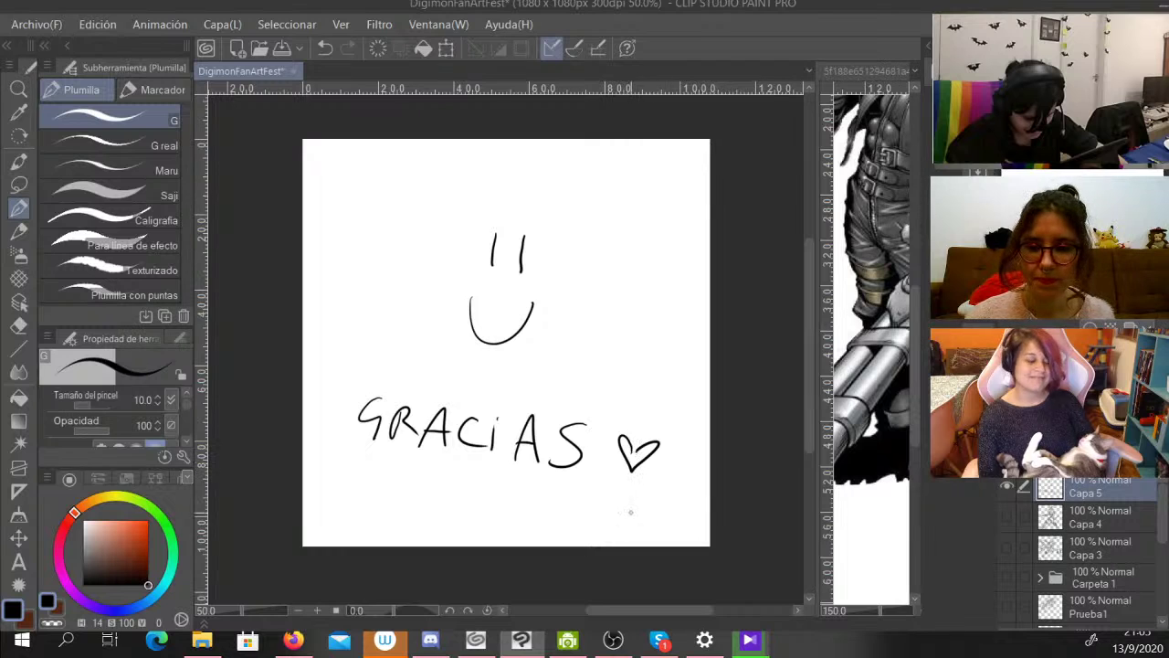
mouse_move(351, 472)
left_mouse_down()
mouse_move(577, 527)
mouse_move(624, 504)
left_mouse_up()
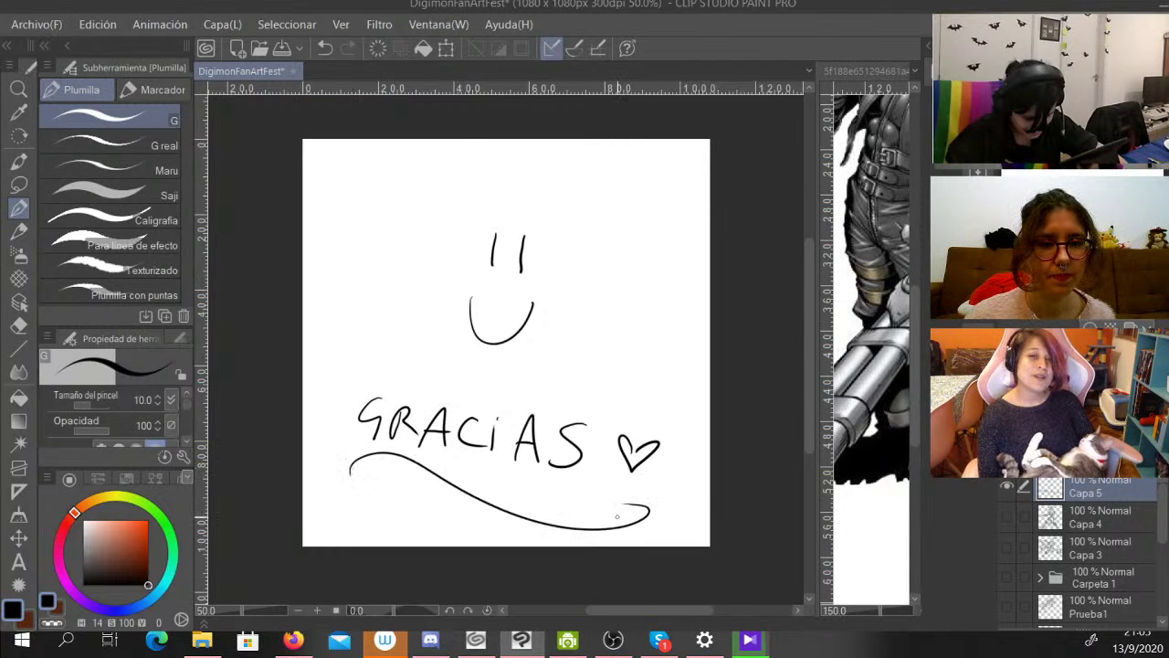